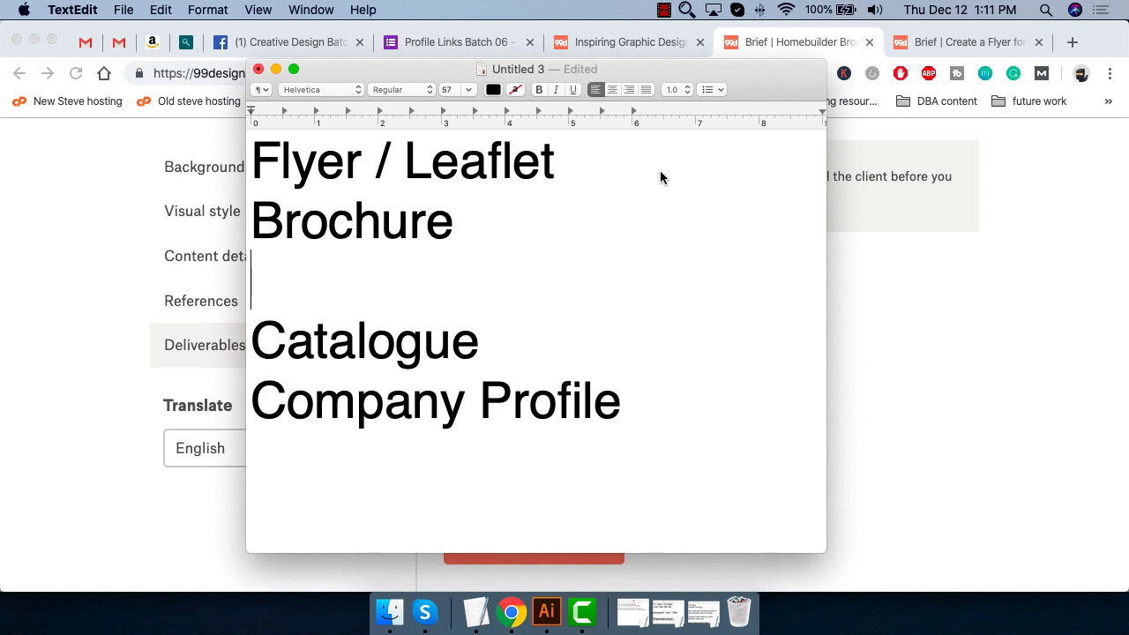
Add '(menu)' after Brochure on the second line, correcting the typos along the way
double_click(415, 152)
left_click_drag(415, 152, 23, 154)
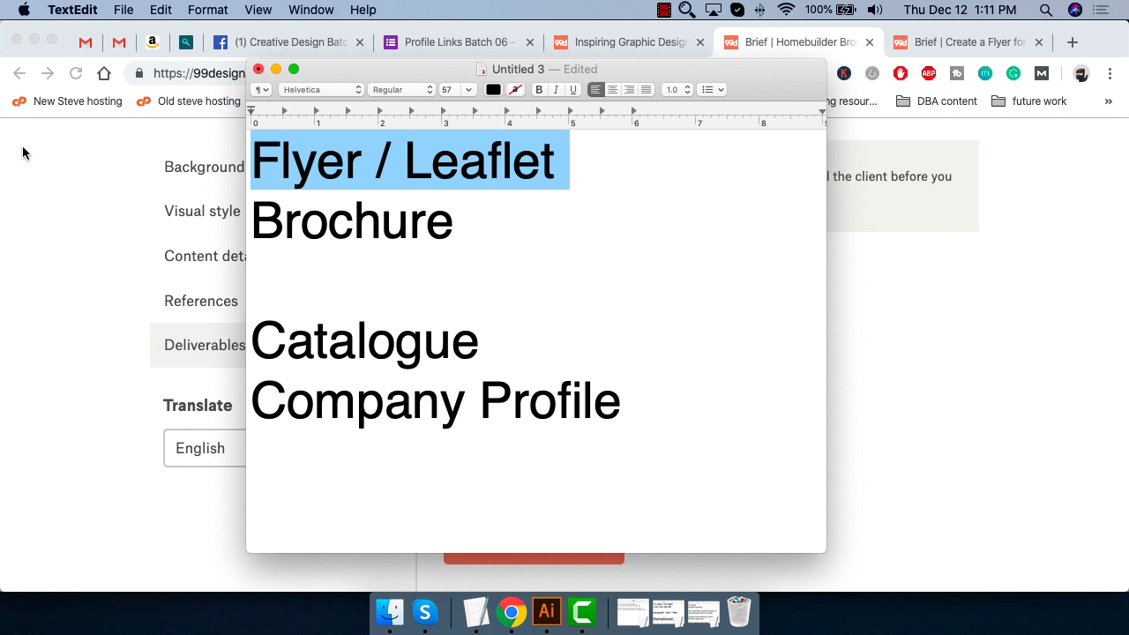
left_click(524, 241)
type("()")
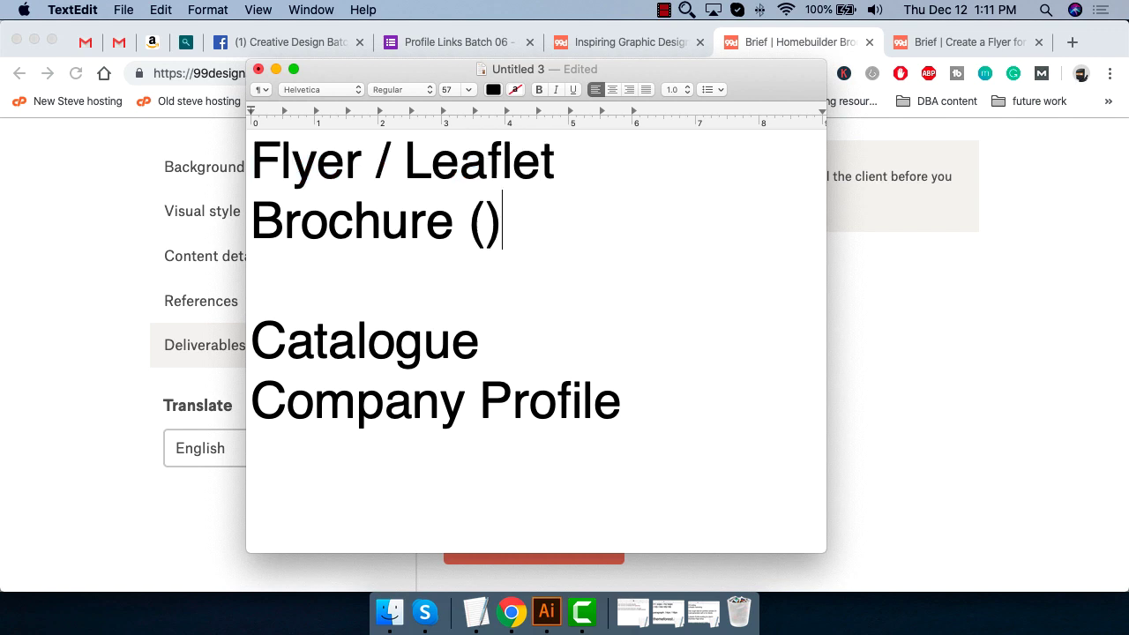
key("Left")
type("n")
key("BackSpace")
type("menu")
key("BackSpace")
type("nu")
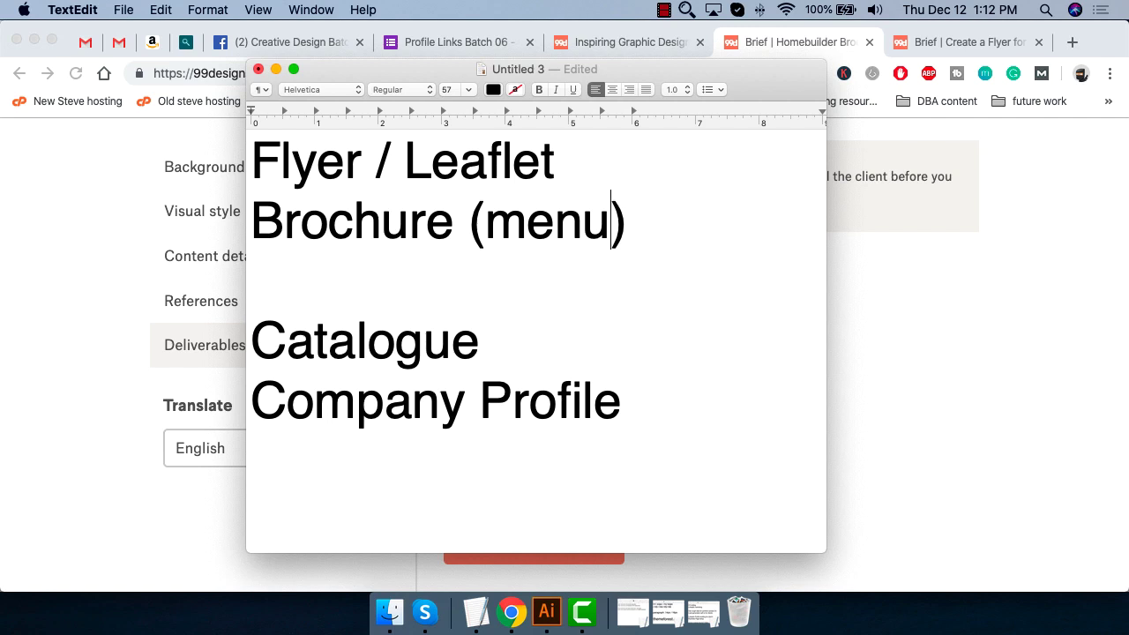
Append '/ handouts' to the Flyer / Leaflet line and widen the window to fit it
left_click_drag(565, 164, 217, 176)
key("Right")
type("/ handouts")
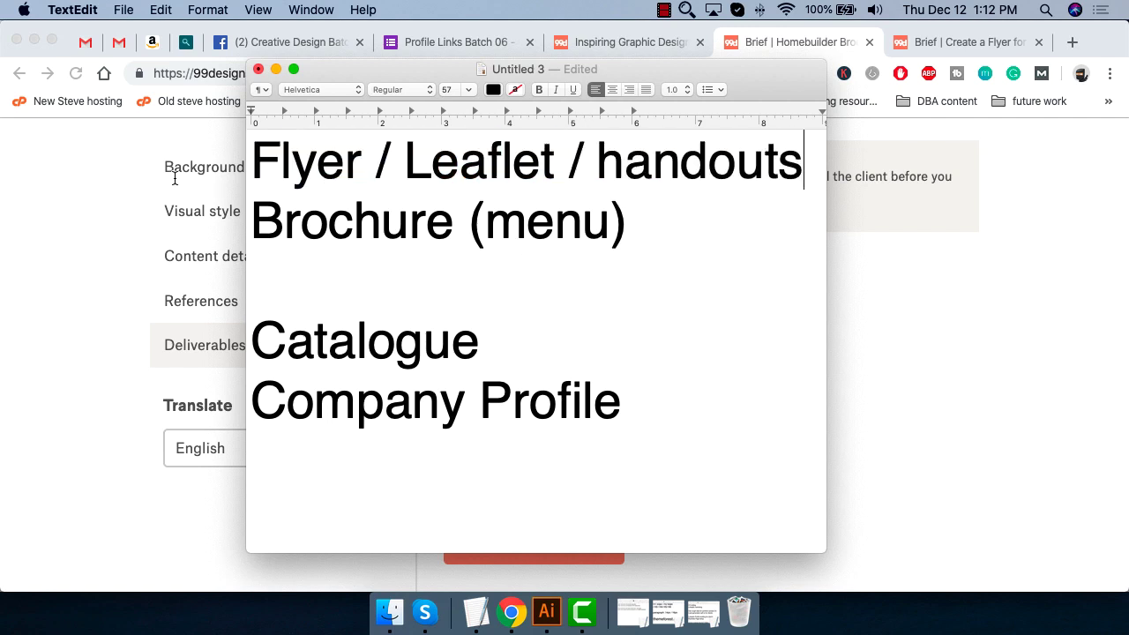
left_click_drag(827, 324, 1126, 324)
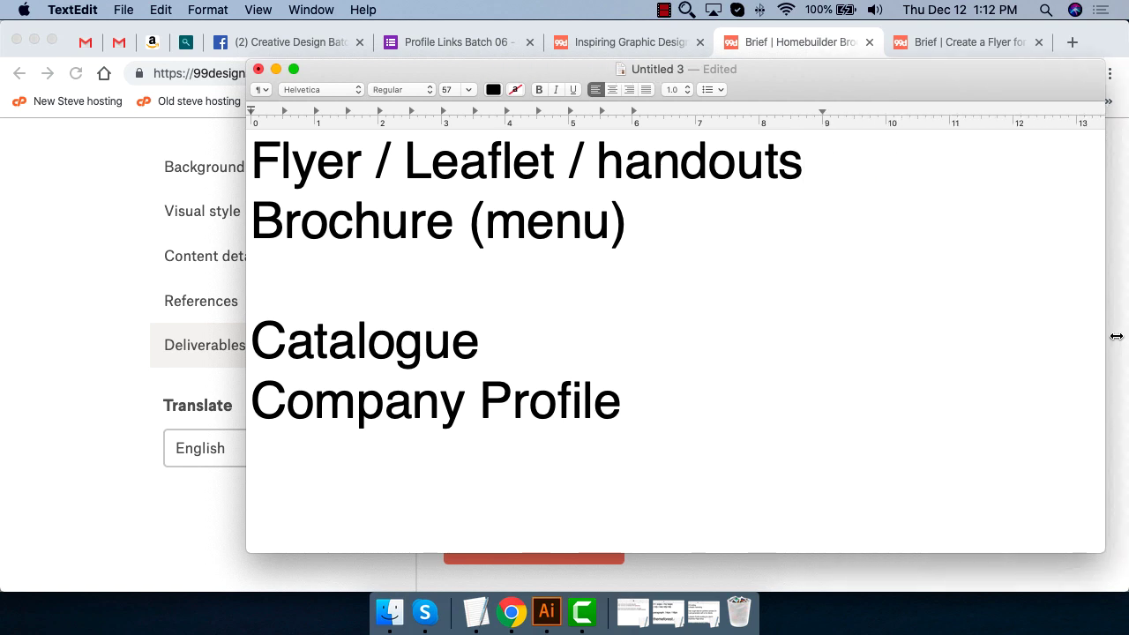
Add '(one sided)' after handouts and shift the notes window left
type("()")
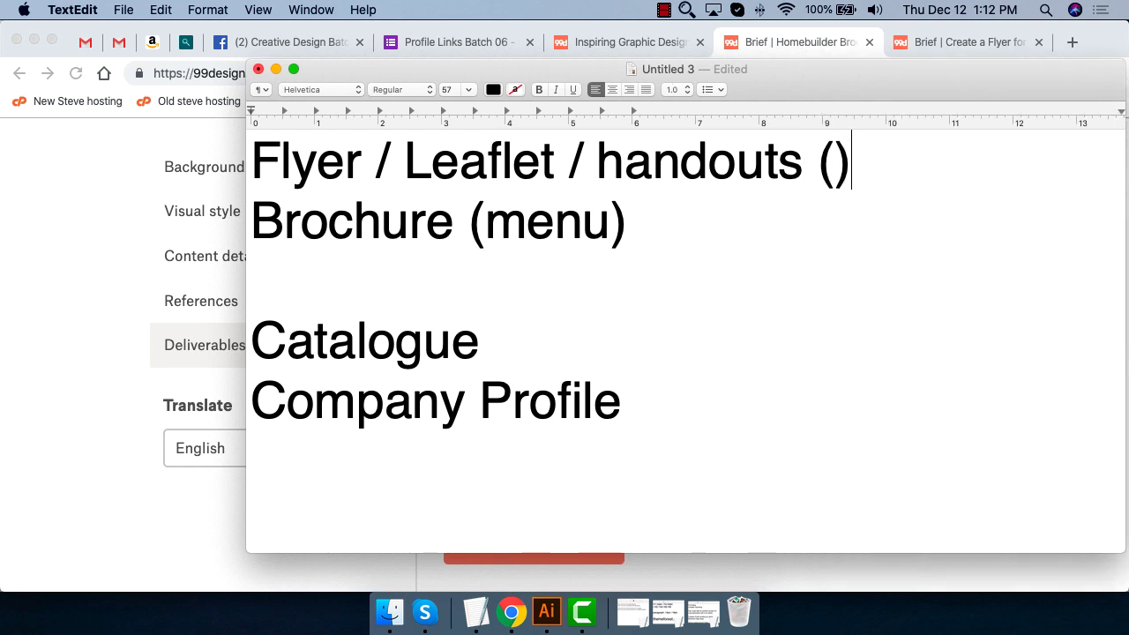
key("Left")
type("one sided")
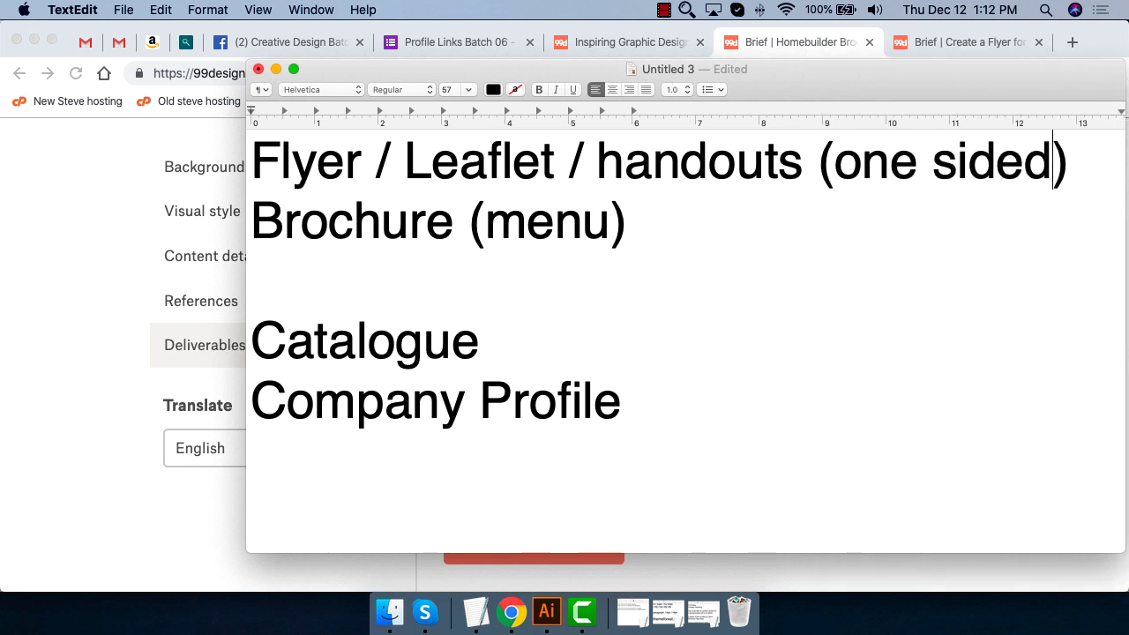
left_click_drag(924, 65, 824, 63)
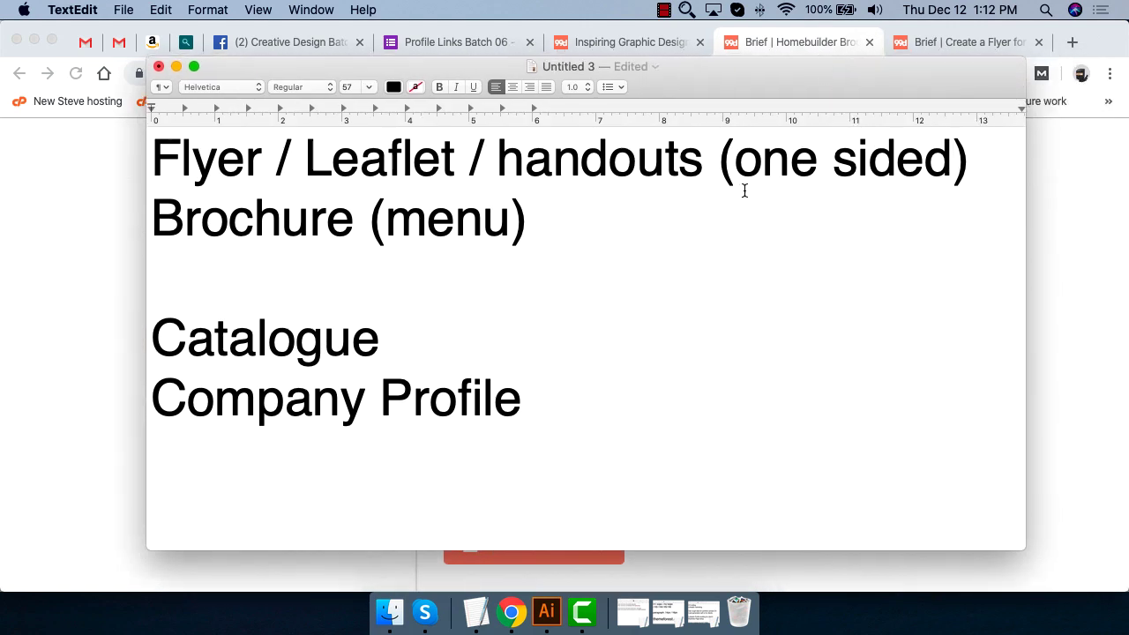
left_click_drag(722, 168, 983, 173)
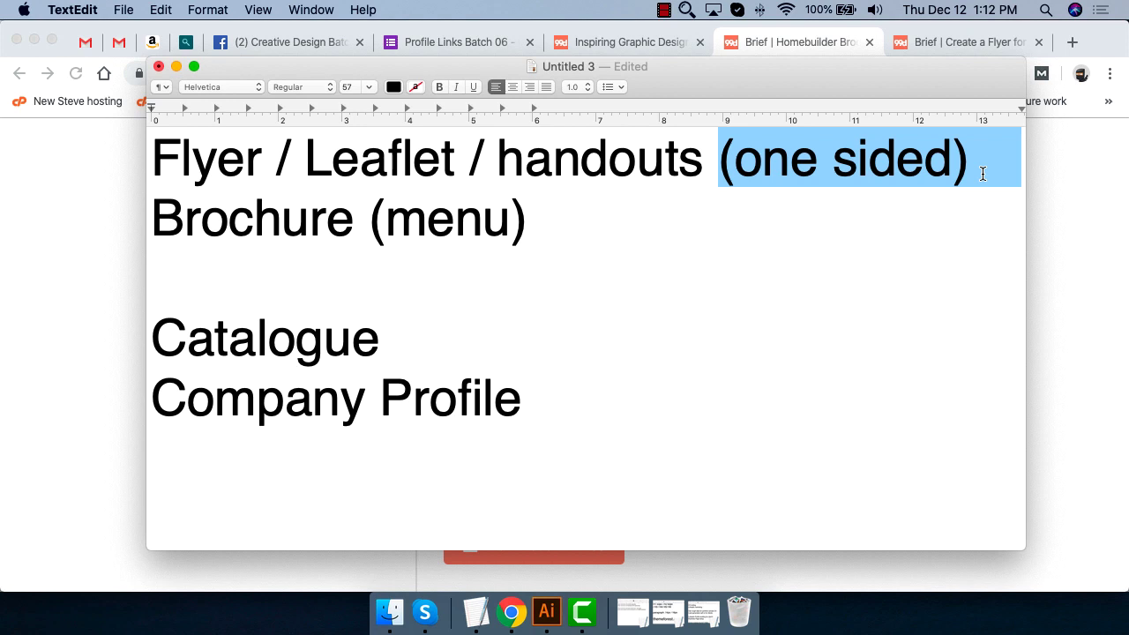
Move the notes window left and widen it to the right so long lines fit
left_click(654, 220)
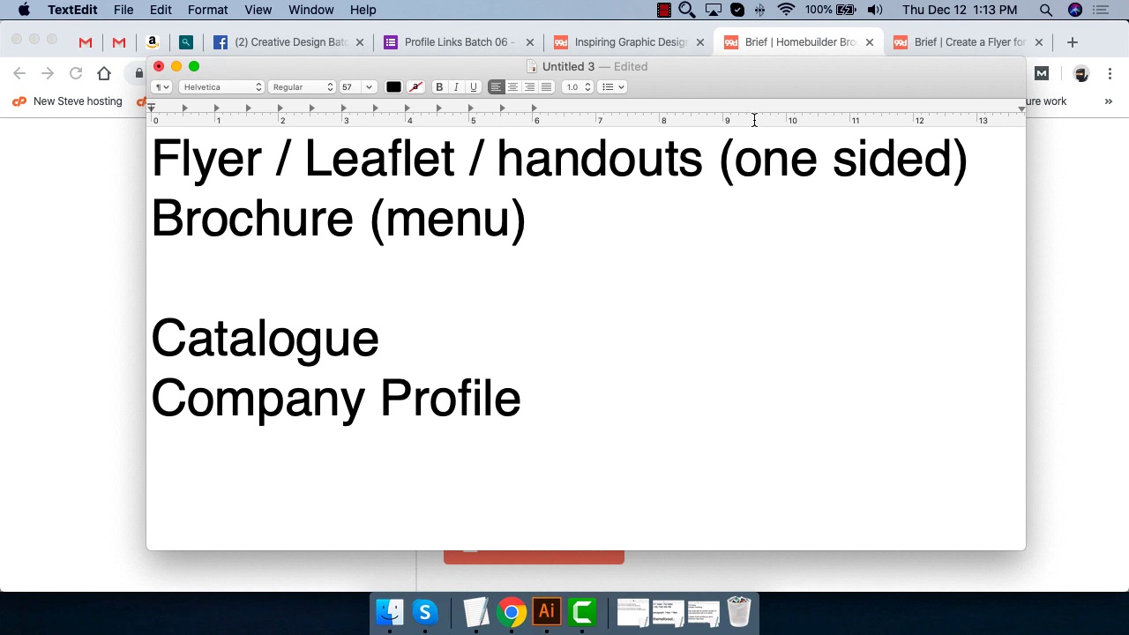
left_click_drag(745, 77, 553, 69)
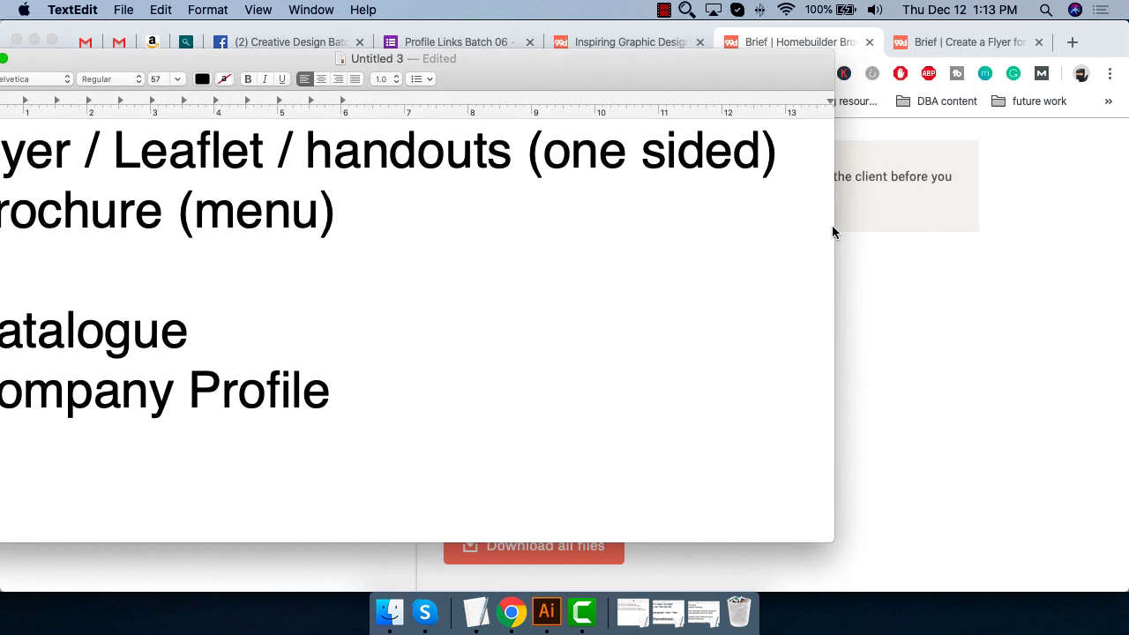
left_click_drag(834, 225, 1043, 230)
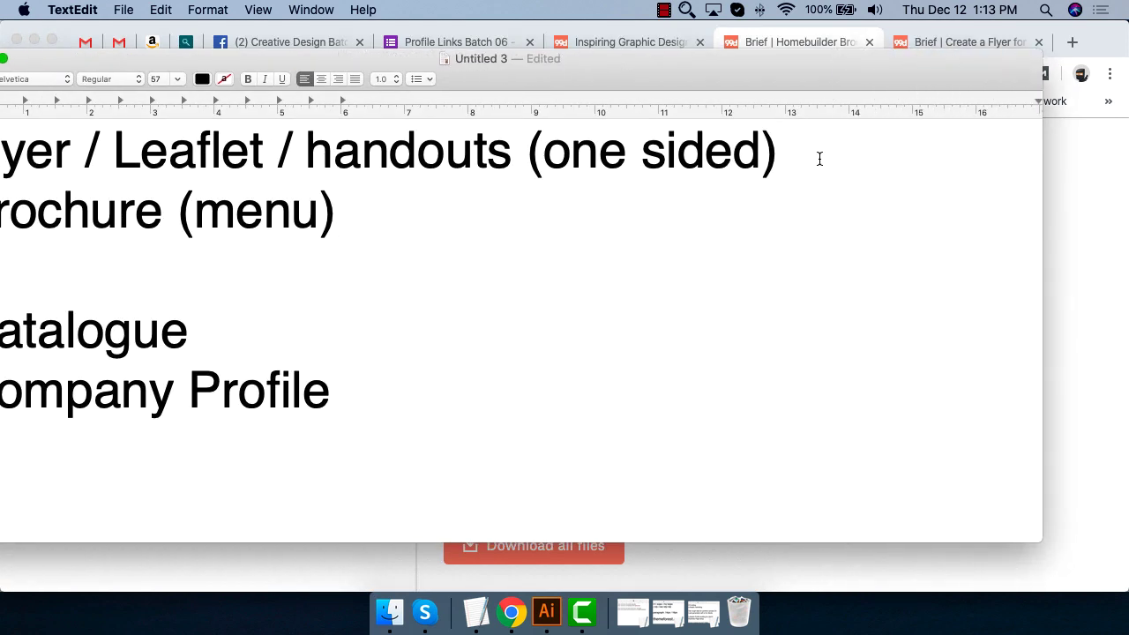
left_click_drag(823, 163, 132, 183)
left_click(264, 154)
left_click_drag(528, 75, 613, 81)
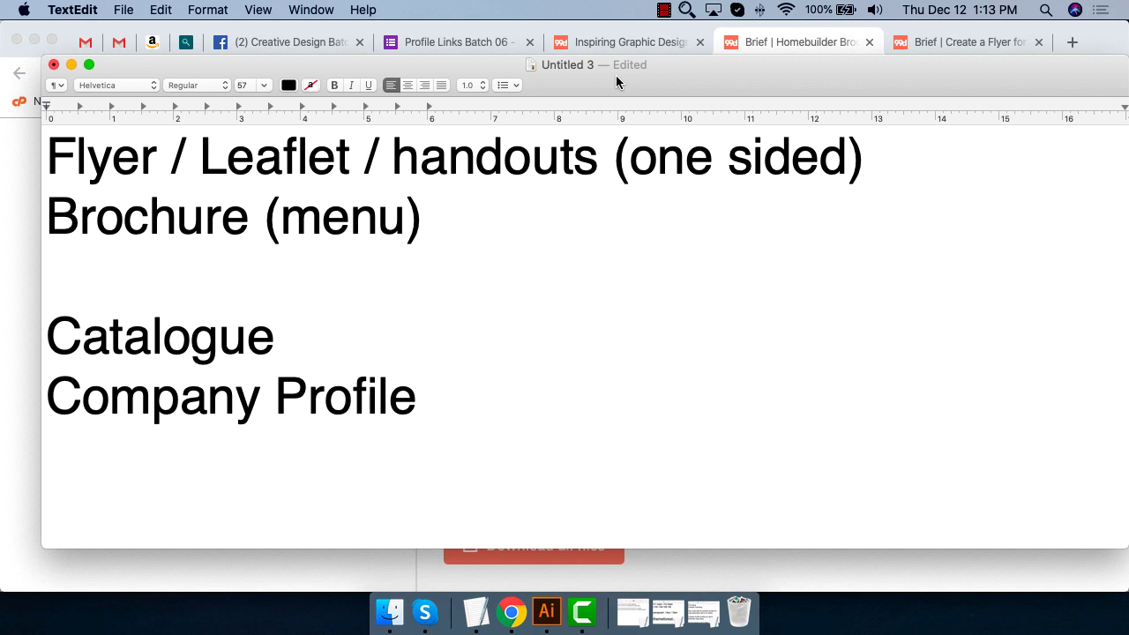
Review the first two lines and leave the cursor after Brochure (menu)
left_click_drag(961, 164, 21, 165)
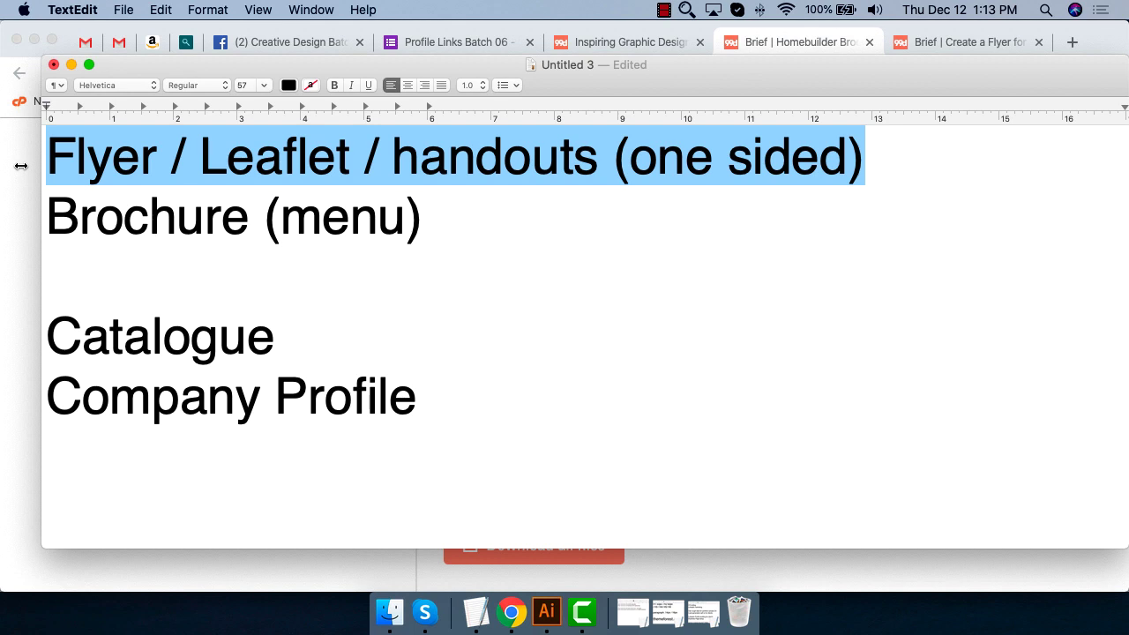
left_click_drag(451, 213, 2, 221)
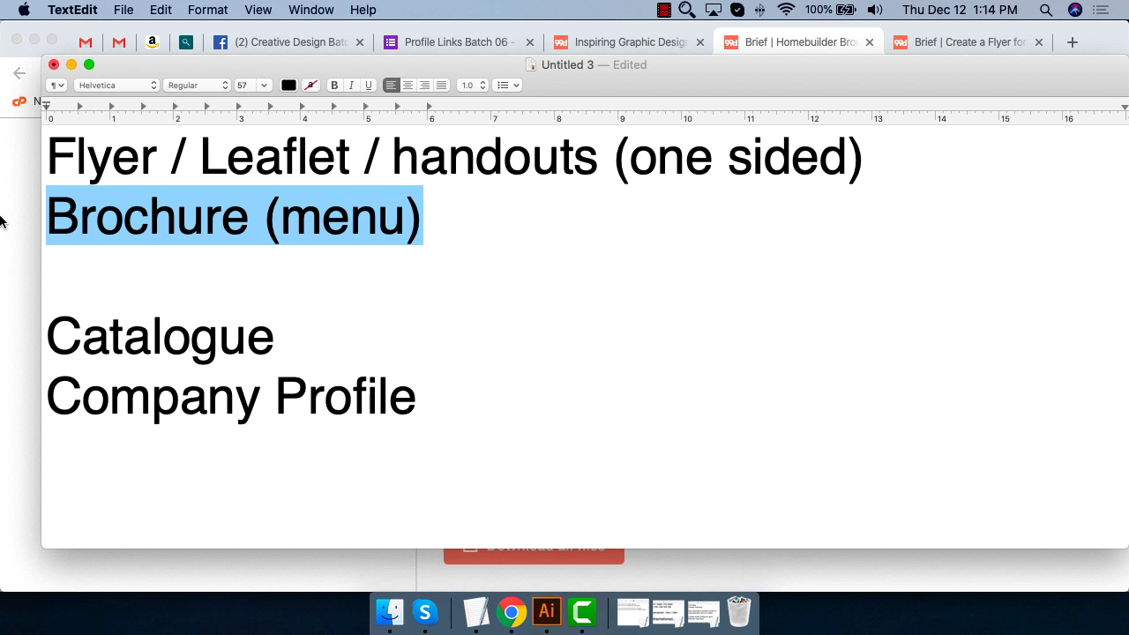
left_click(505, 208)
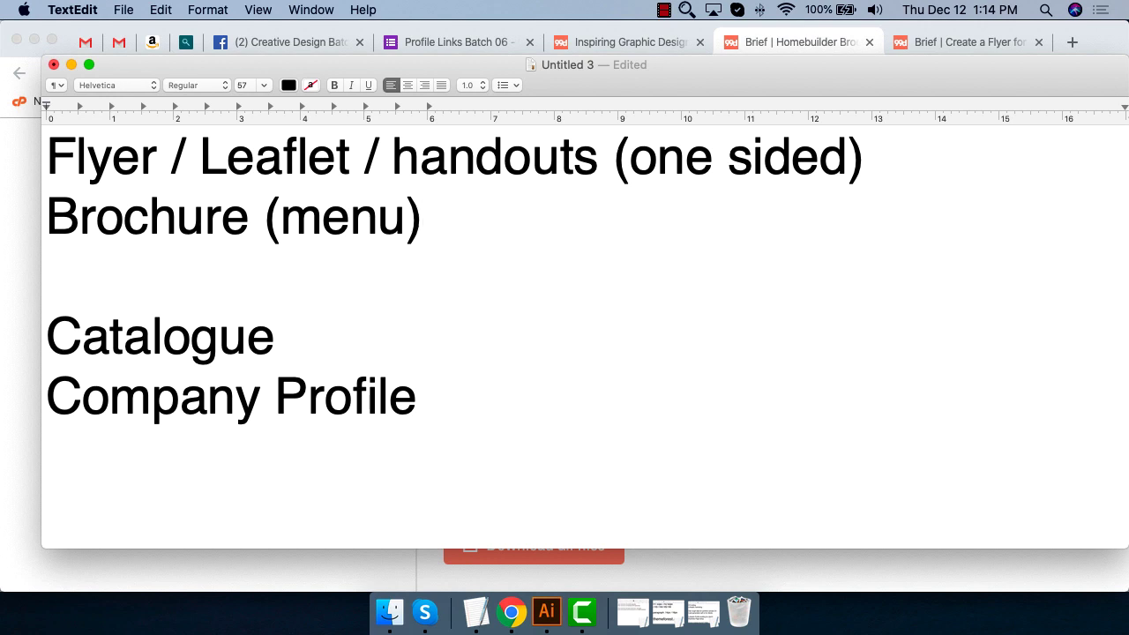
left_click_drag(1014, 172, 7, 218)
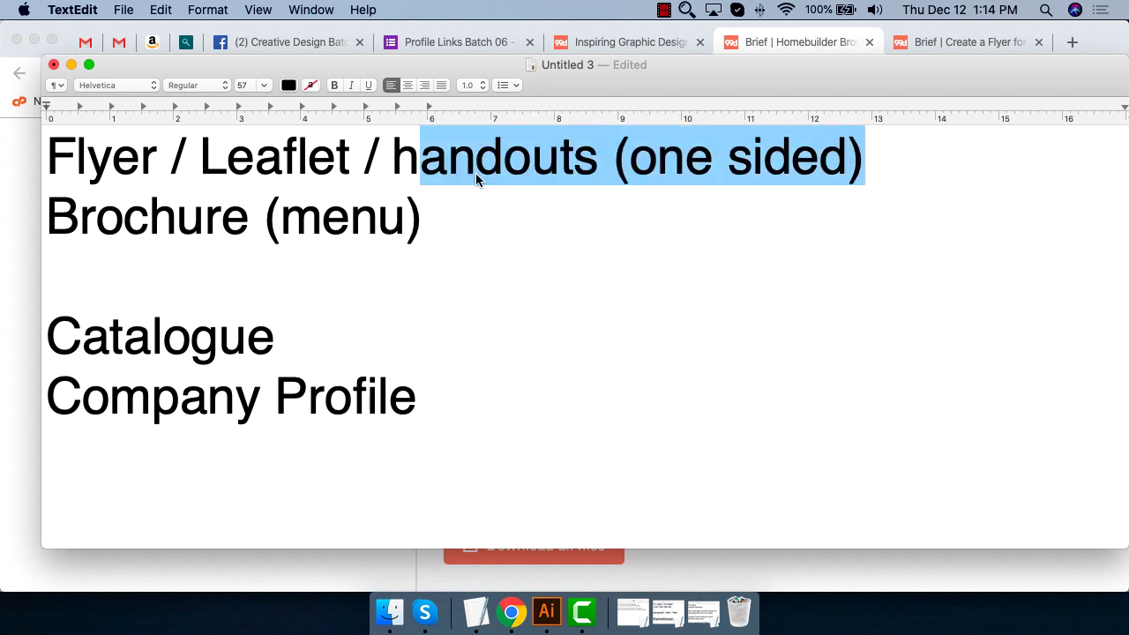
left_click(433, 224)
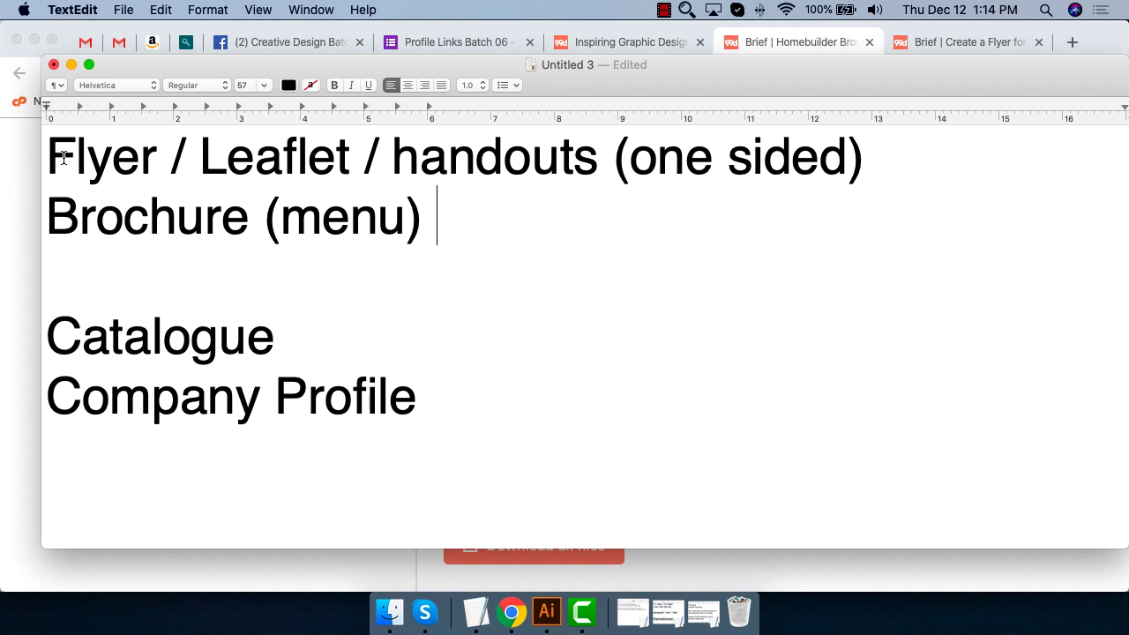
Append '1sided / both / 2 page / 4 pages' after Brochure (menu), removing a stray period
left_click_drag(59, 153, 177, 211)
left_click(548, 198)
type("1")
type("side")
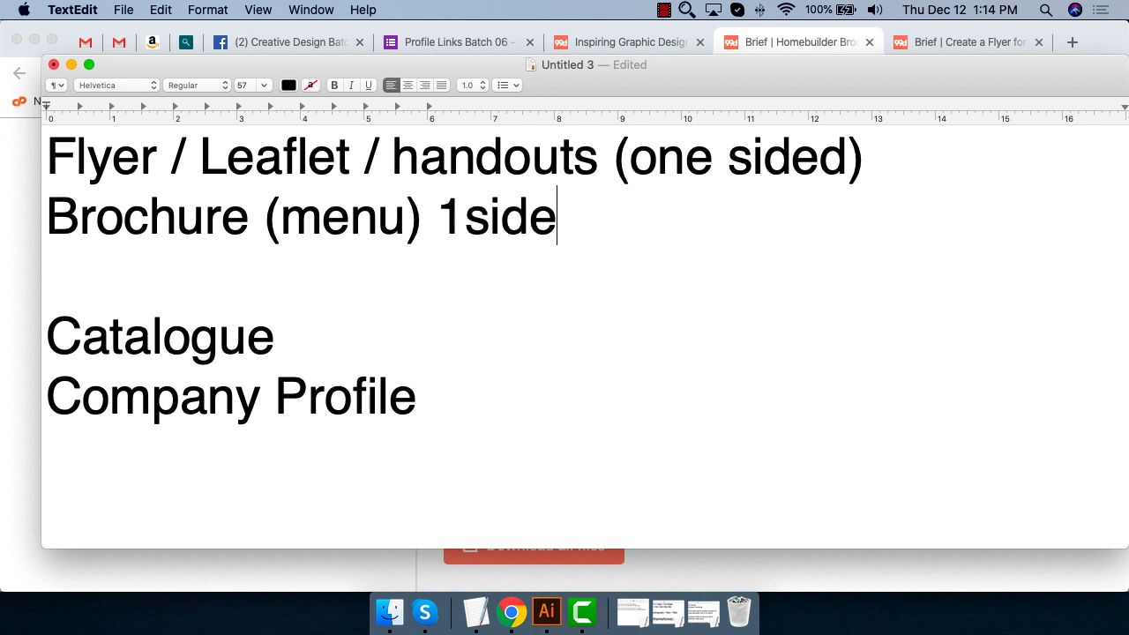
type("d / both ")
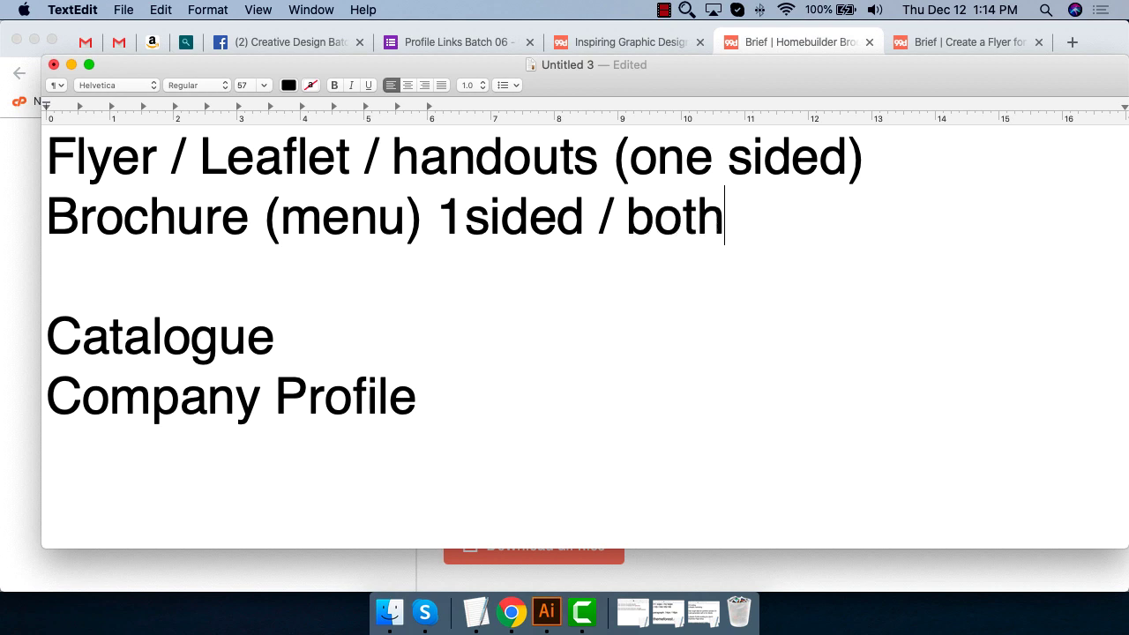
type(".")
key("BackSpace")
key("BackSpace")
type("/ 2 page")
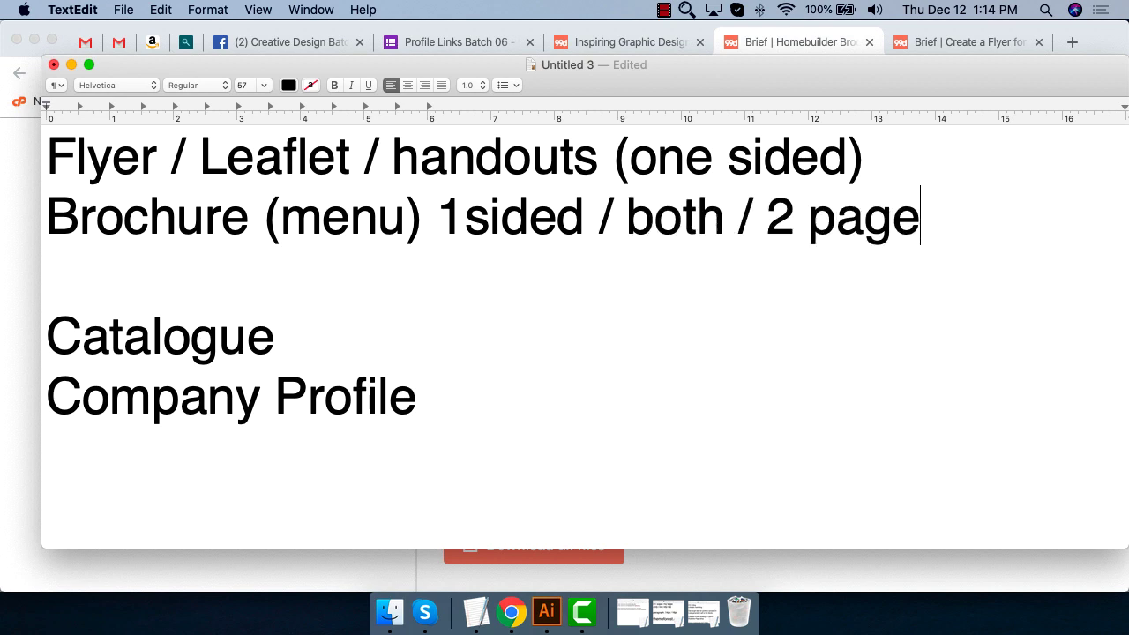
type(" / 4 pages")
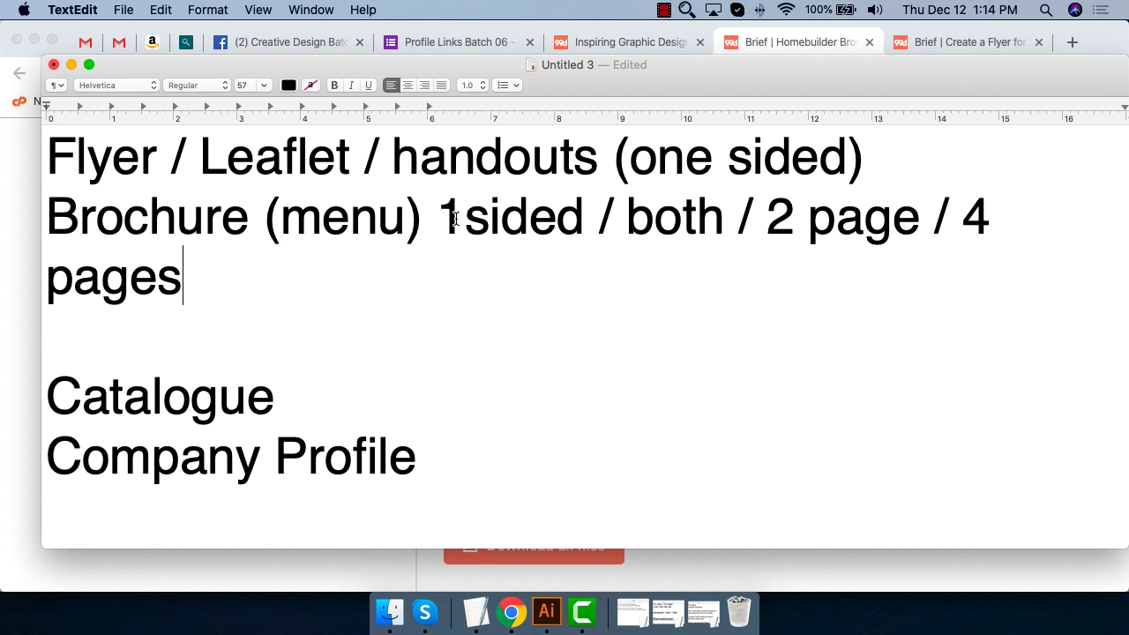
left_click(419, 404)
Add '(brand promotions)' after Catalogue and remove the empty parentheses after Company Profile
type("(br)")
key("Left")
type("brand ")
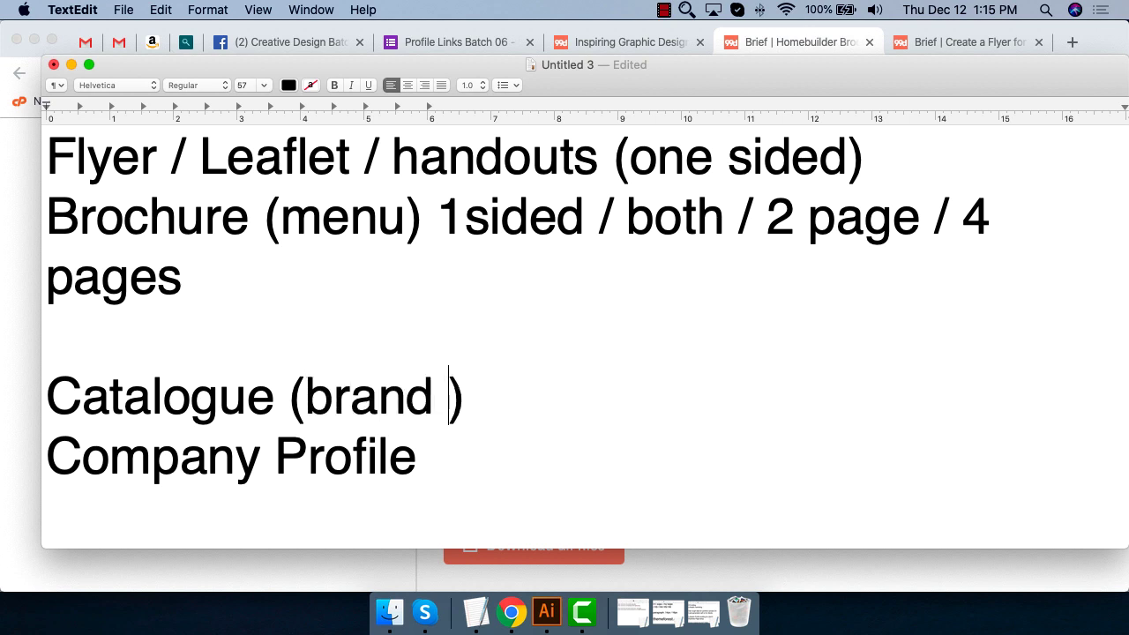
type("promotions")
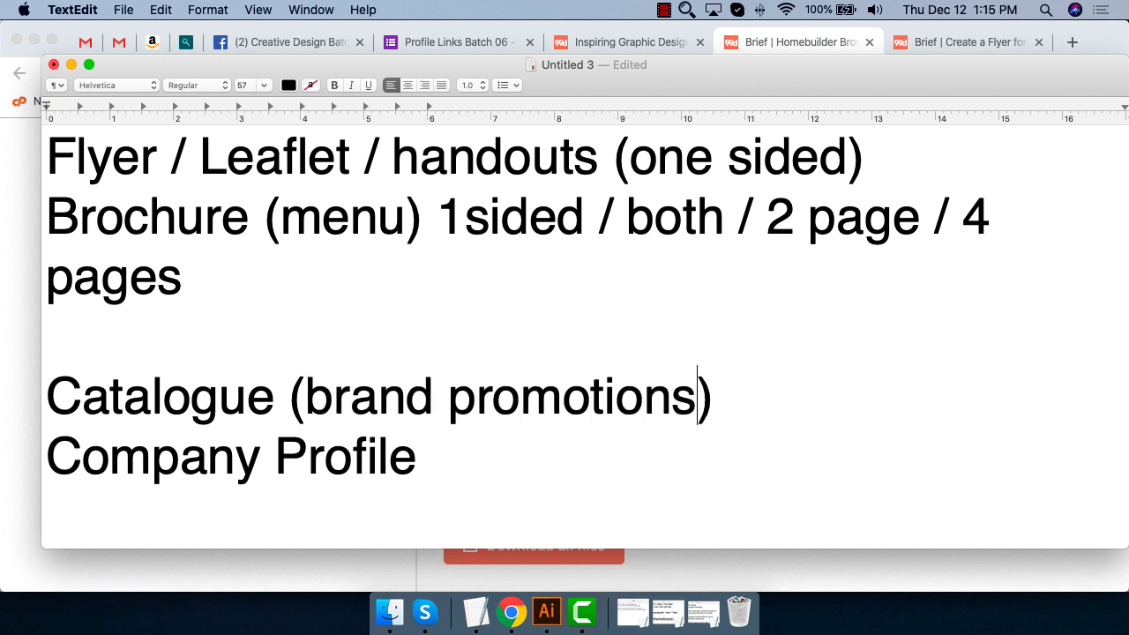
key("Down")
type("()")
key("Left")
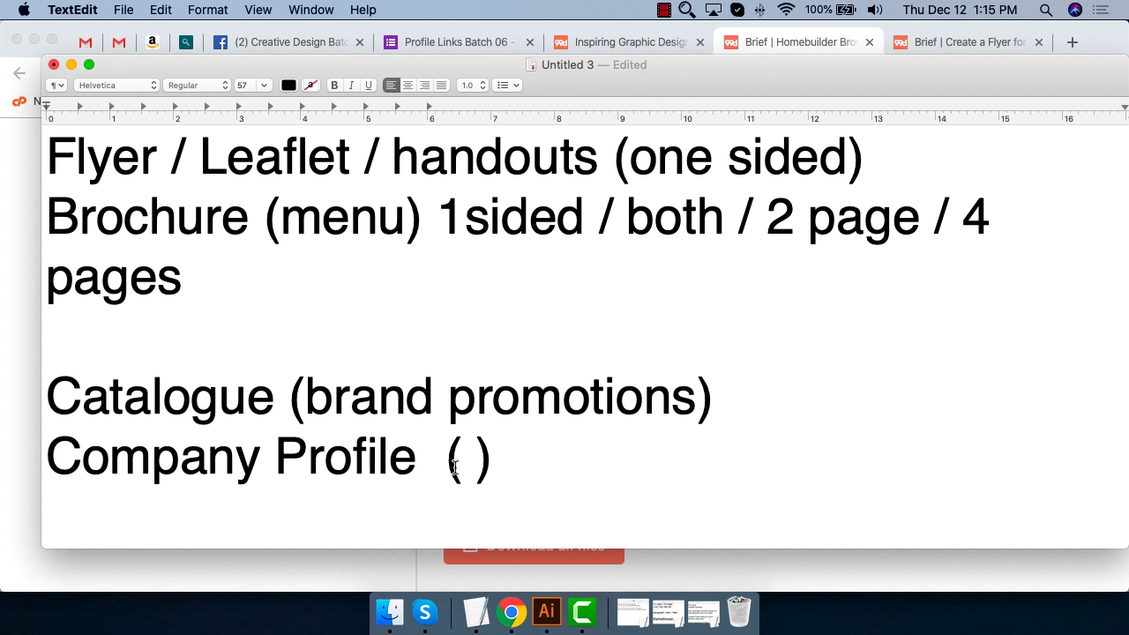
left_click_drag(432, 463, 644, 470)
key("BackSpace")
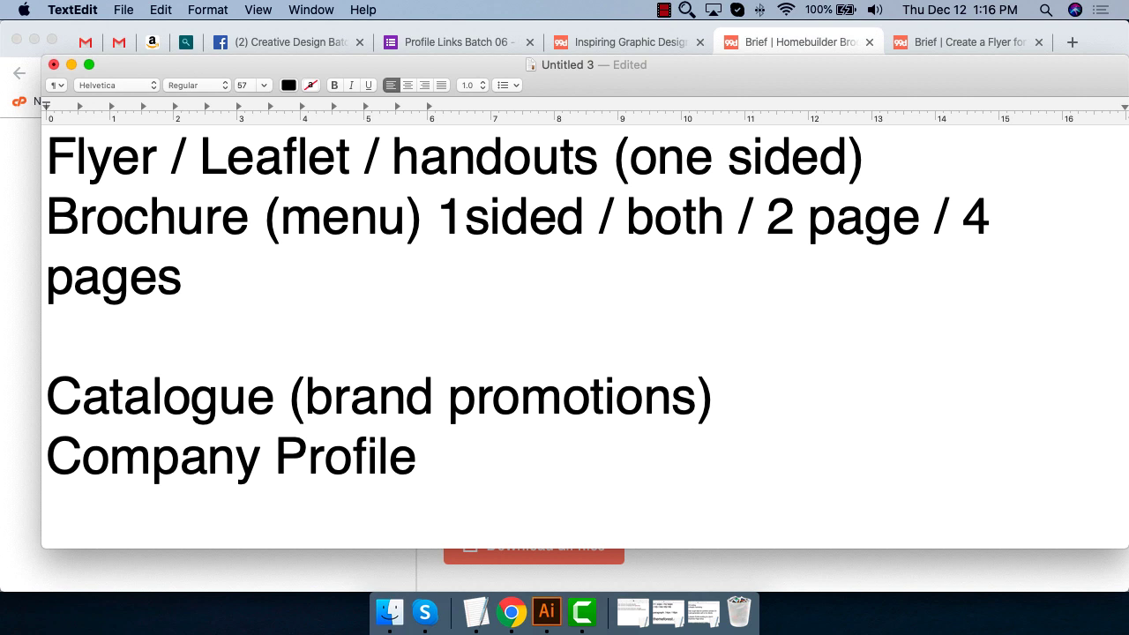
Add a Newsletter line after Company Profile
key("Return")
type("Newslet")
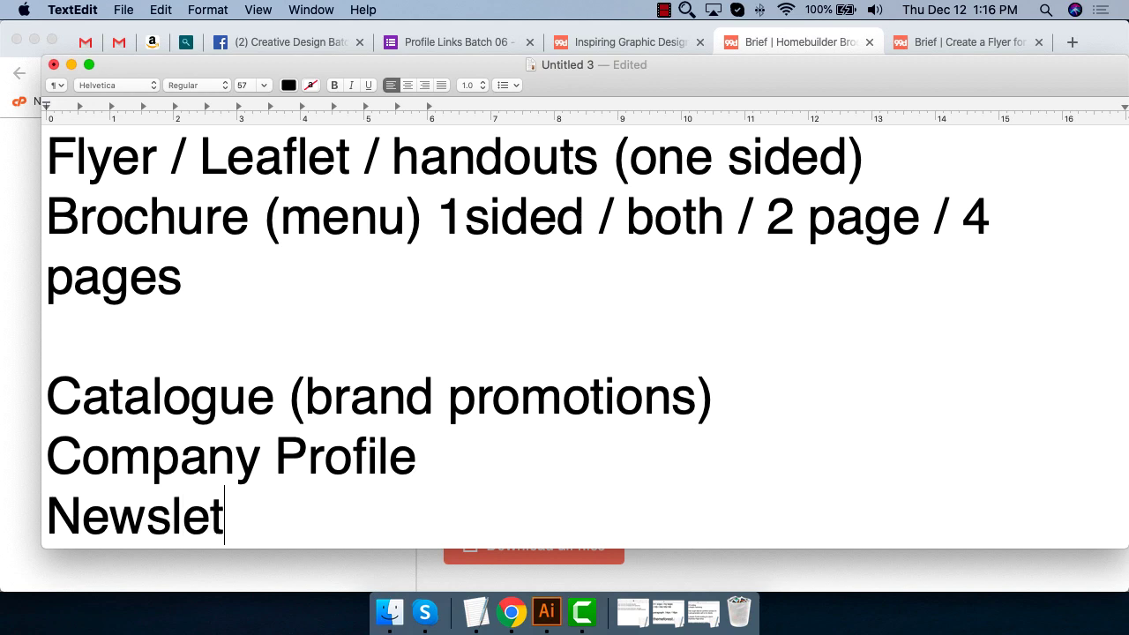
type("ter")
key("Return")
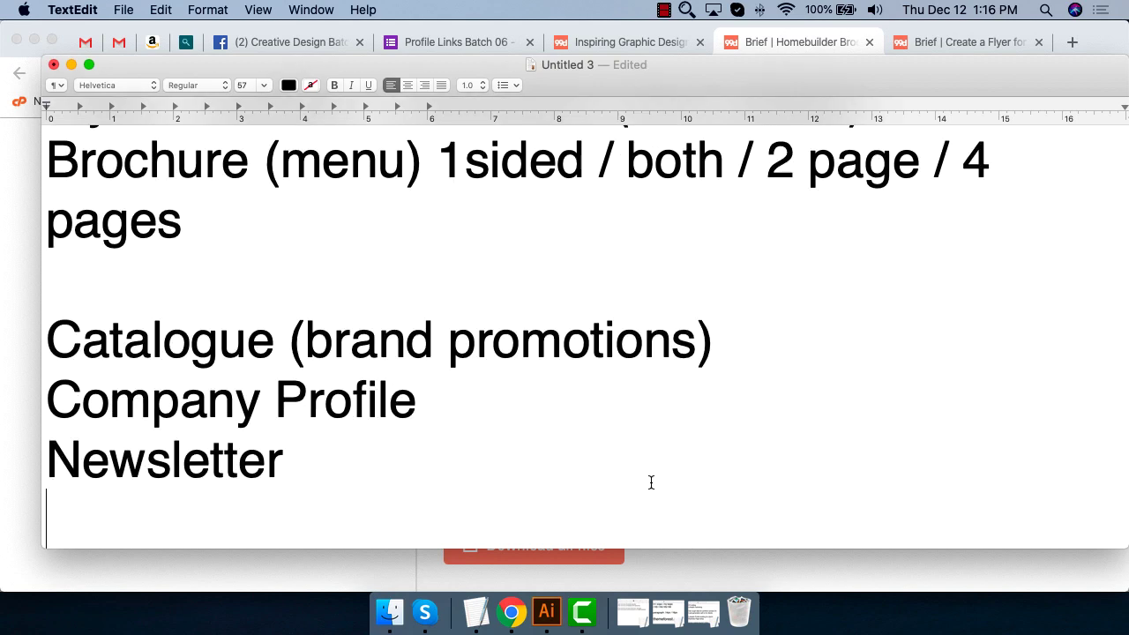
scroll(573, 486, "up", 2)
Select the whole list, reduce its font size to 49, and start a new empty line
mouse_move(549, 494)
left_mouse_down()
mouse_move(112, 193)
mouse_move(2, 44)
left_mouse_up()
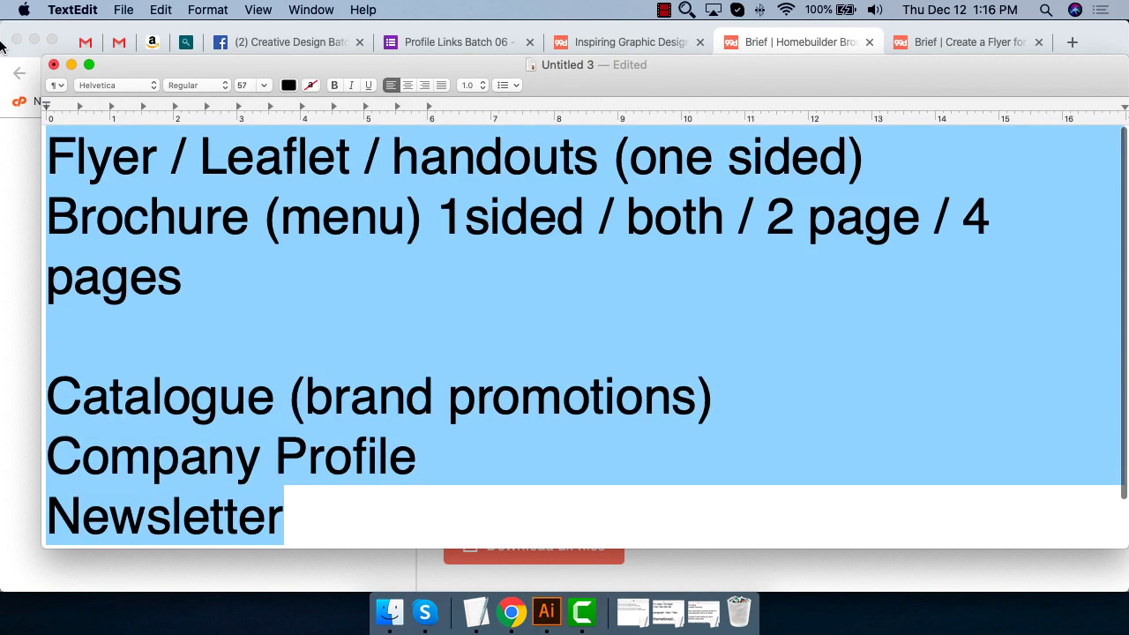
key("super+minus")
key("super+minus")
key("super+minus")
key("super+minus")
key("super+minus")
key("super+minus")
key("super+minus")
key("super+minus")
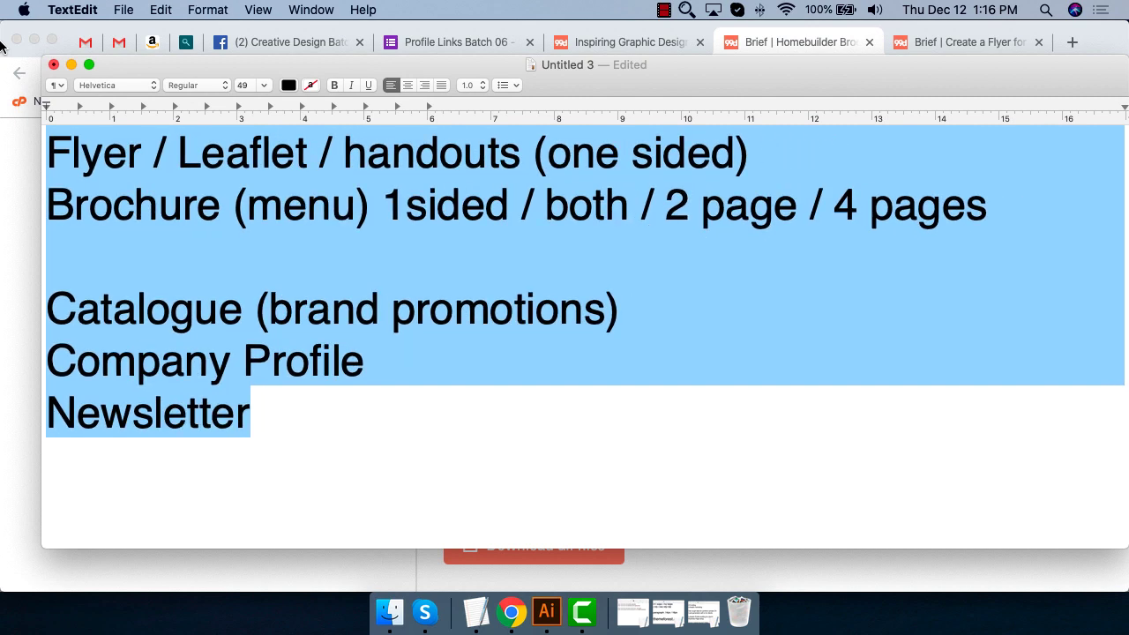
left_click(259, 415)
key("Return")
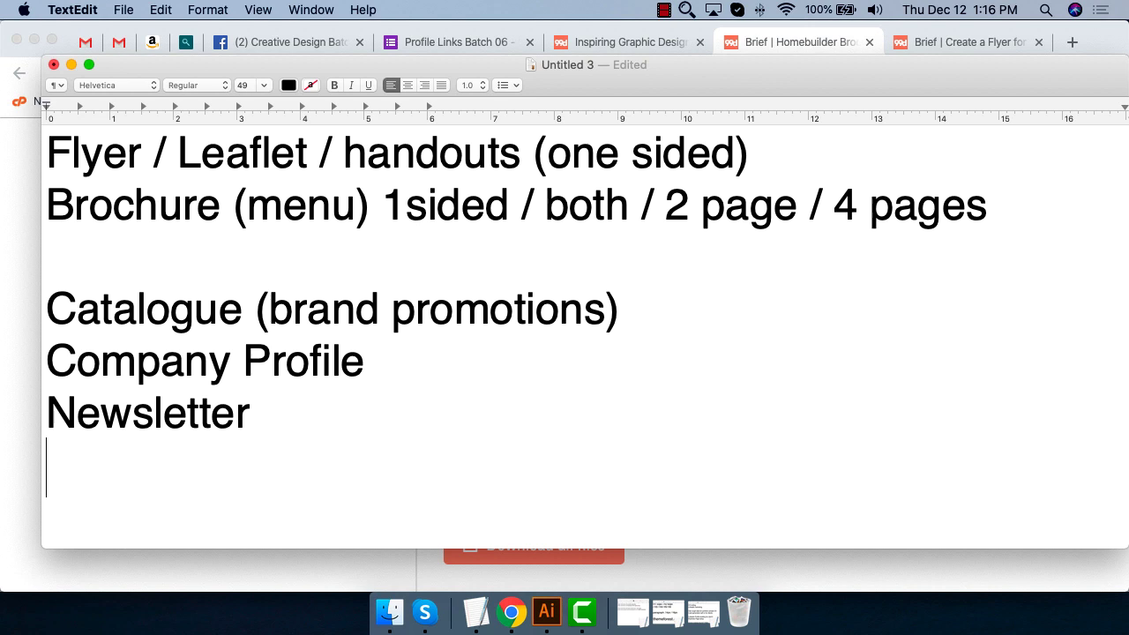
Insert a Posters line reading '12 inches / 18 inches' under Brochure
left_click(194, 264)
key("Return")
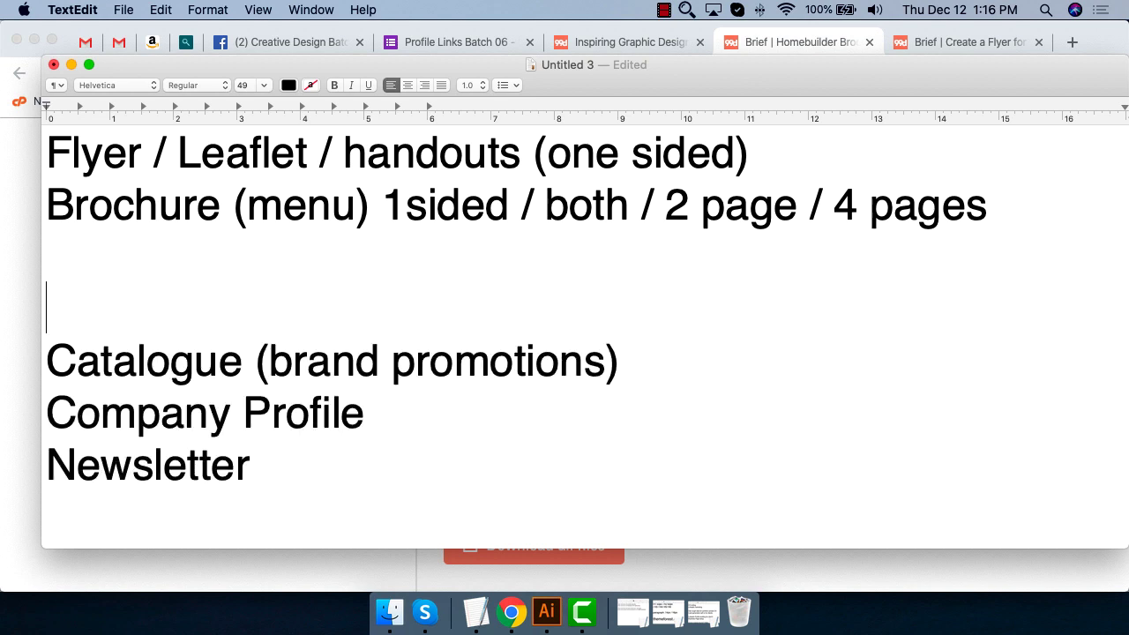
key("Up")
type("Posters")
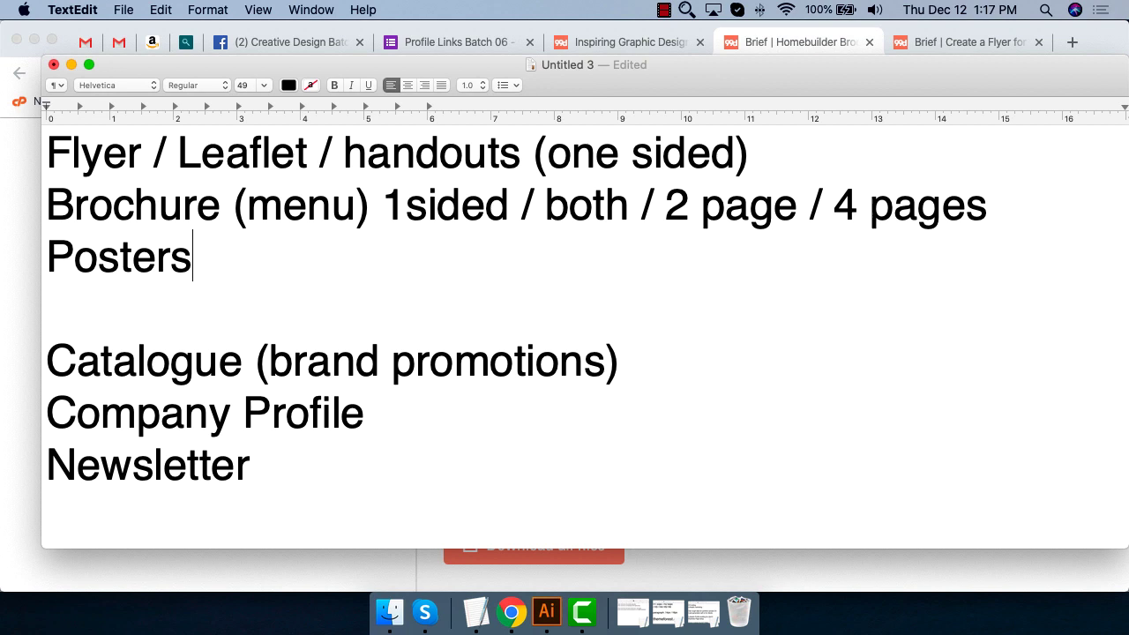
type(" 12 inc")
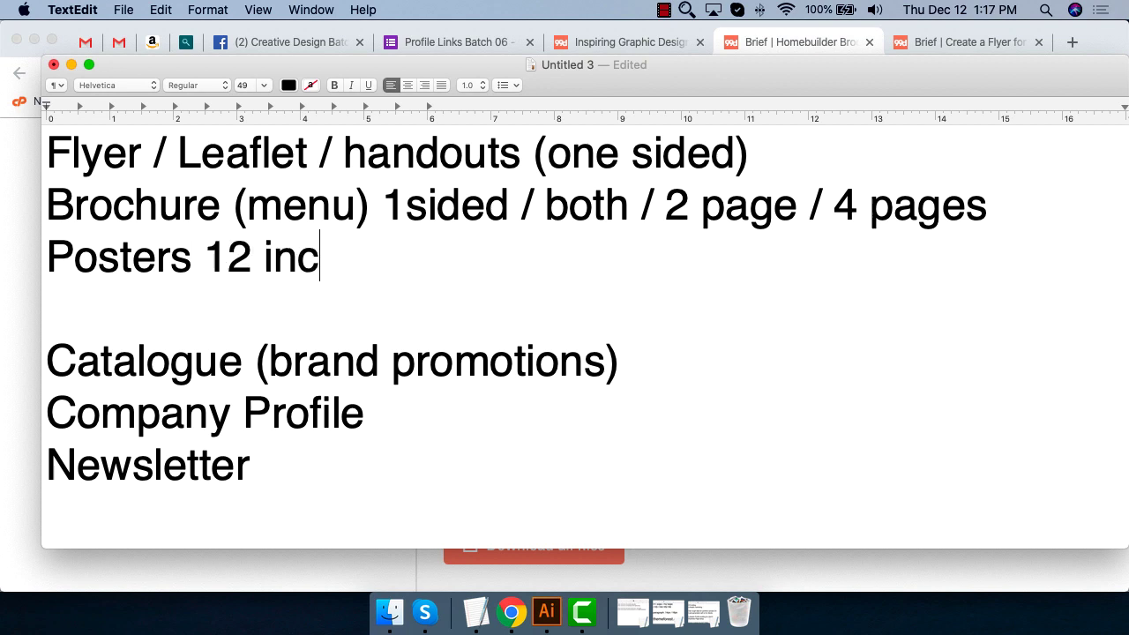
type("hes / 18 ")
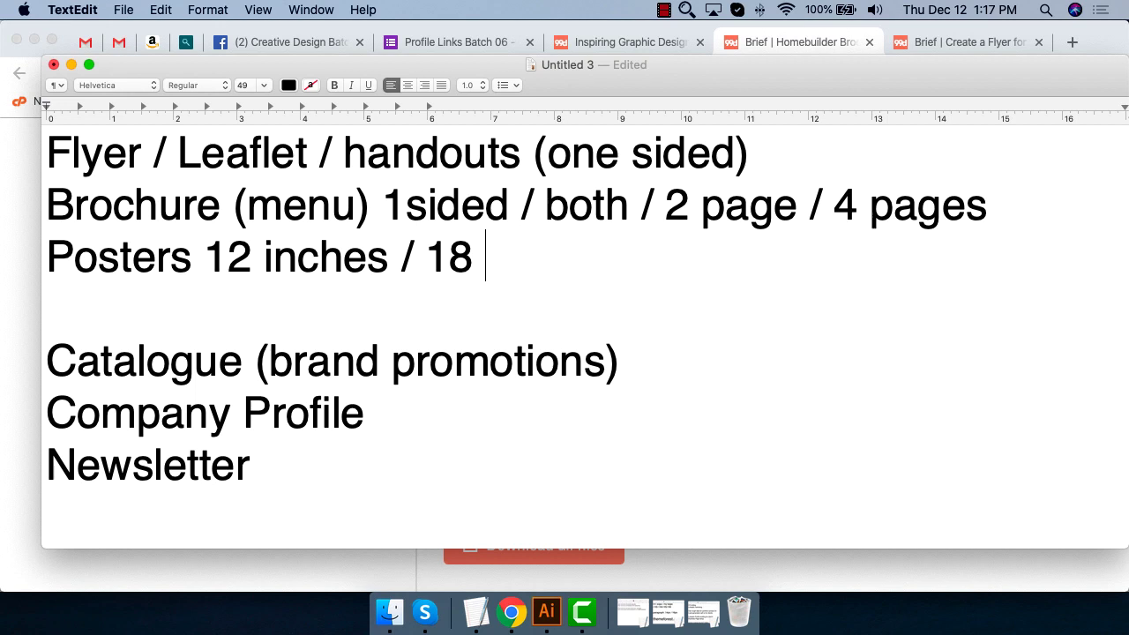
type("n")
key("BackSpace")
type("inches")
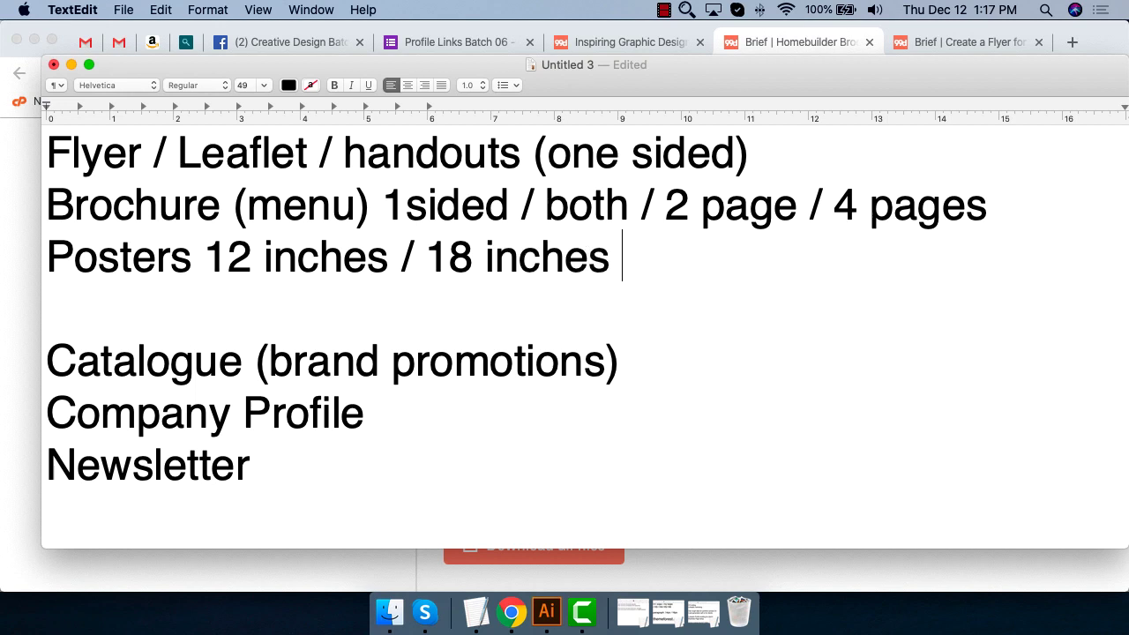
Select the poster sizes, then insert a blank line after Posters for the next item
left_click_drag(202, 257, 788, 263)
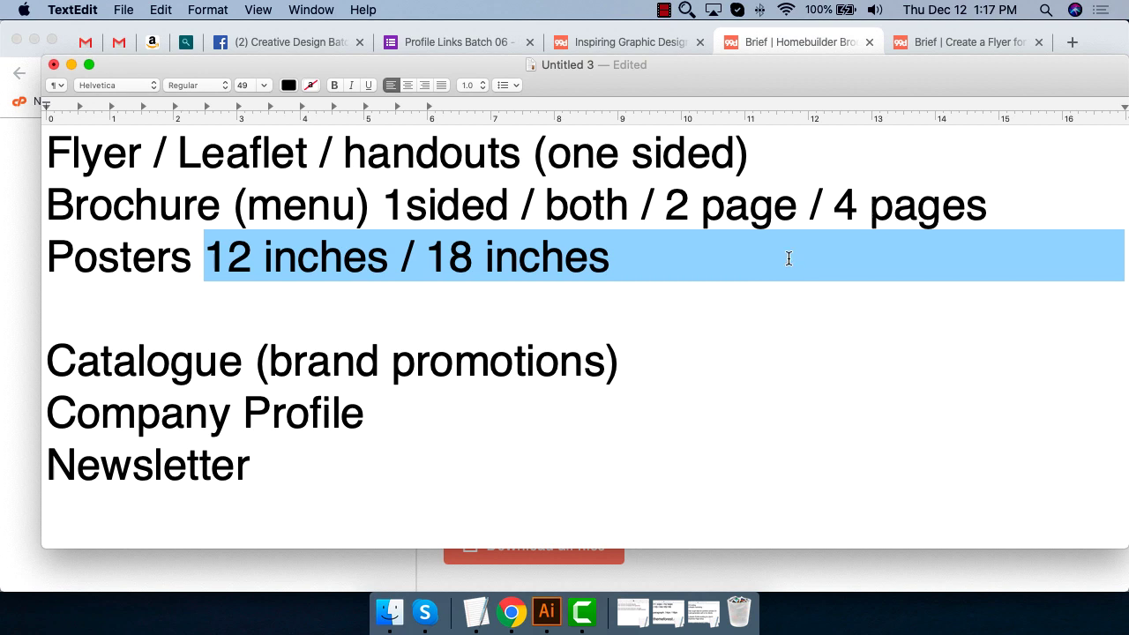
left_click(390, 501)
key("Up")
key("Up")
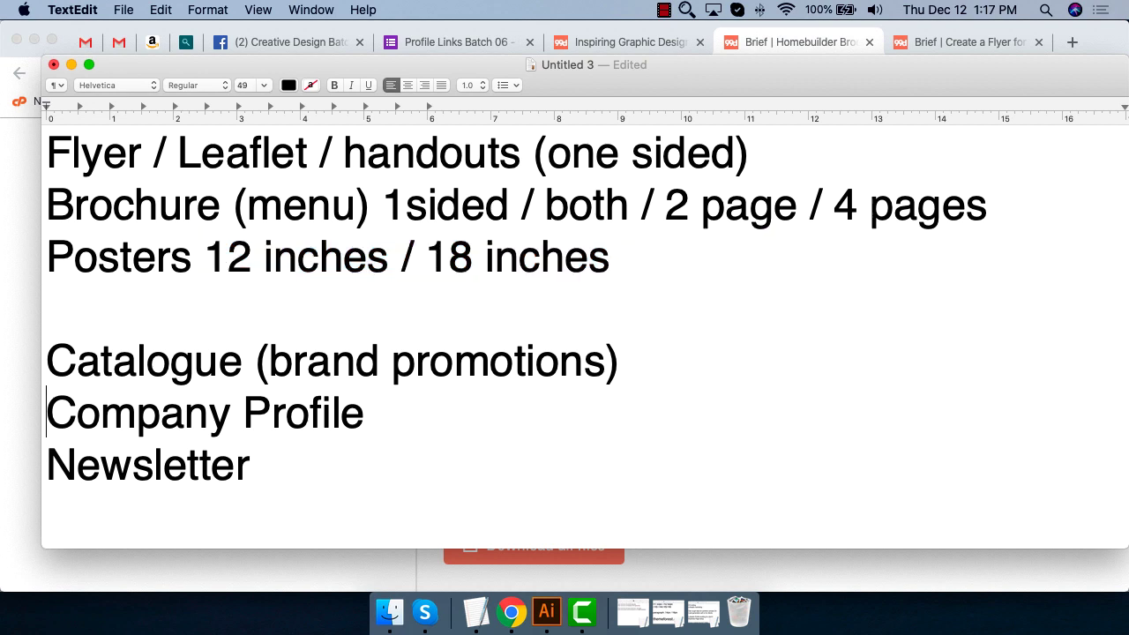
key("Up")
key("Up")
key("Return")
key("Up")
Type 'Banners / PenaFlex / Hording signs', accepting the spelling suggestion Holding
type("nners")
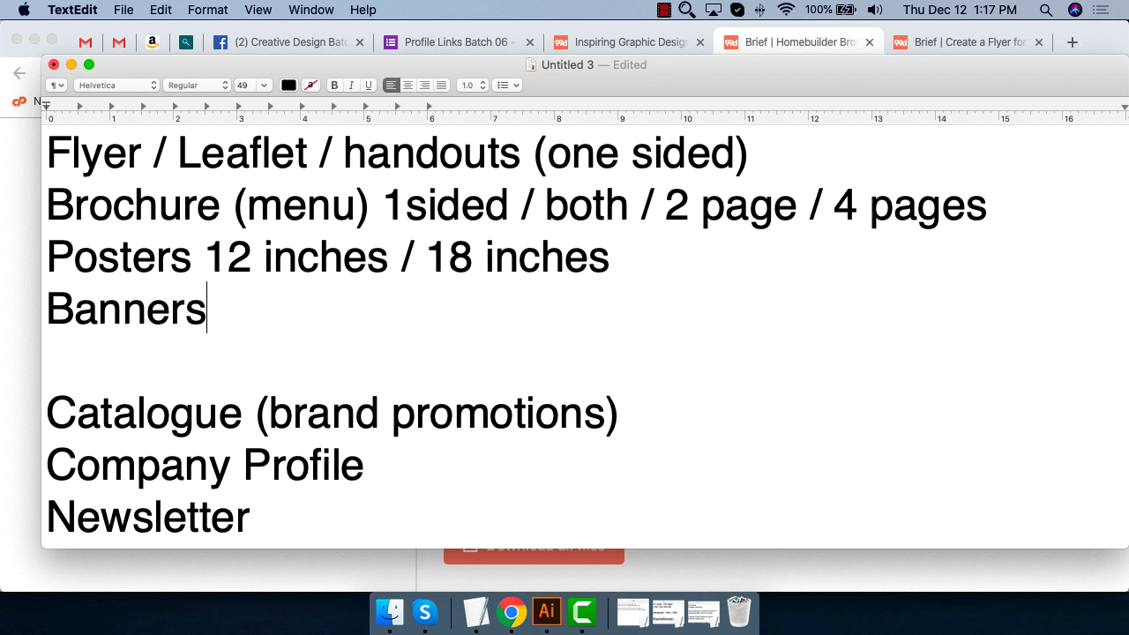
key("BackSpace")
type("/ Pen")
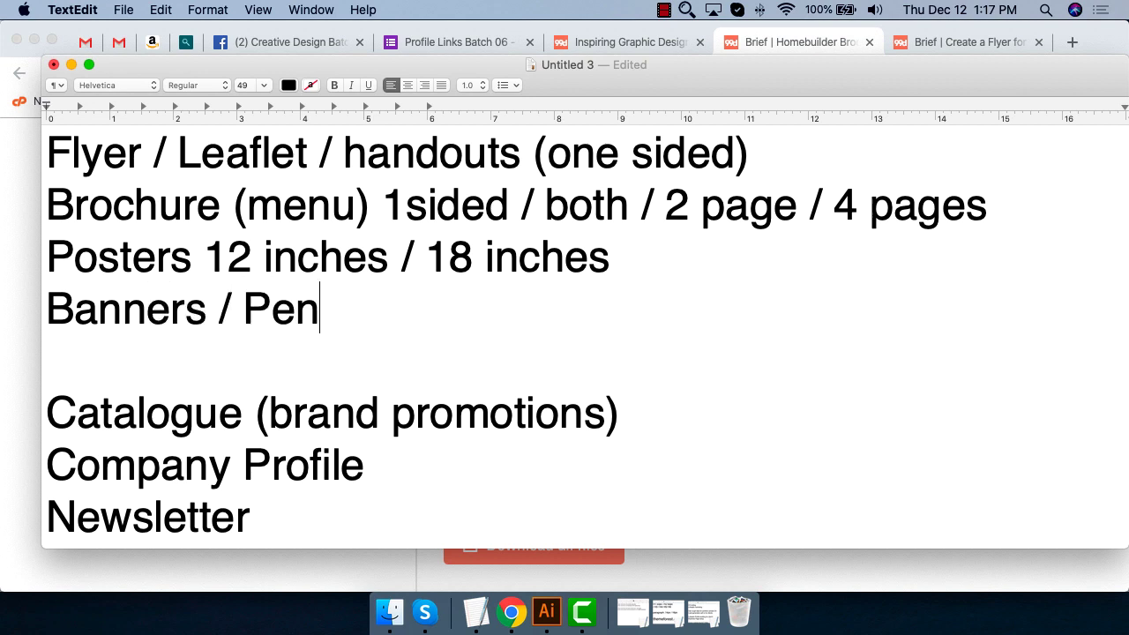
type("aFlex/")
key("BackSpace")
key("BackSpace")
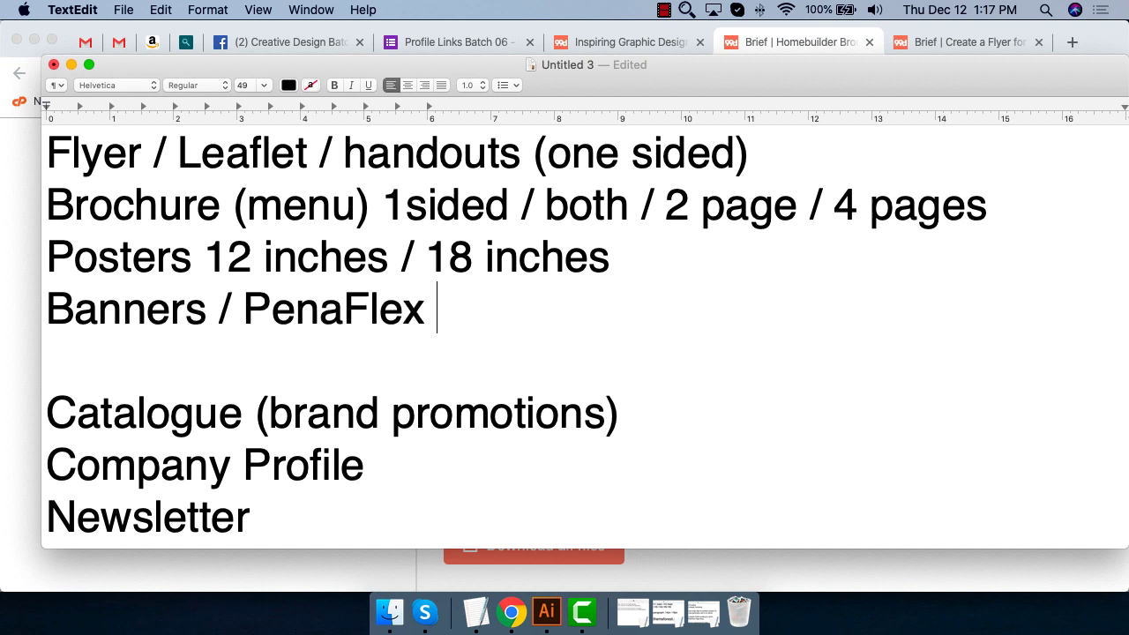
type(">")
key("BackSpace")
type("/ H")
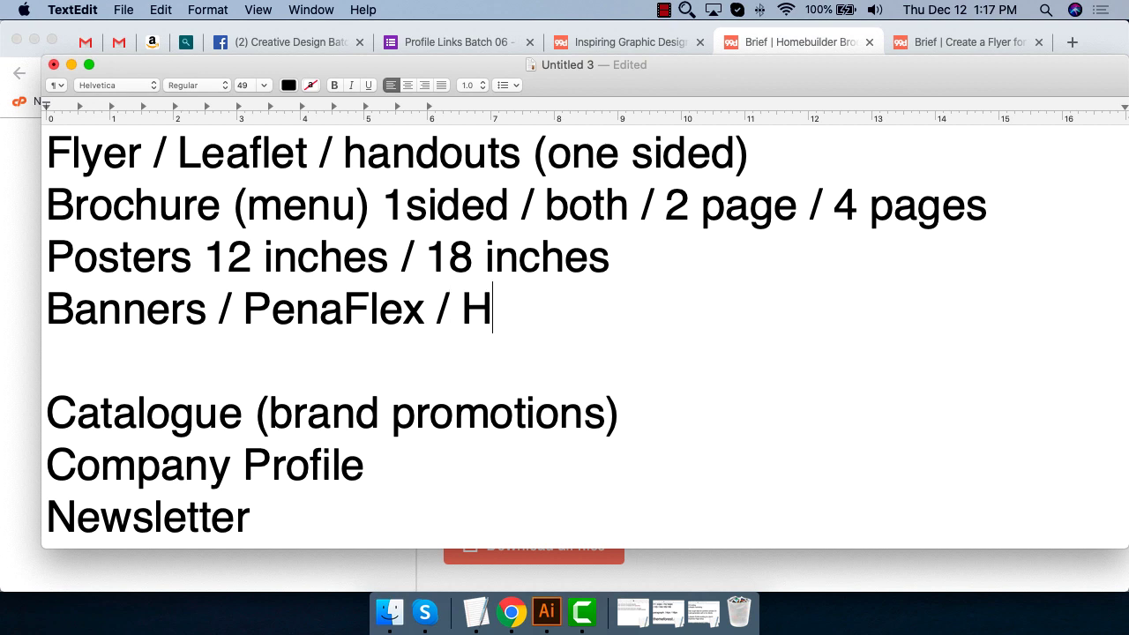
type("ording sig")
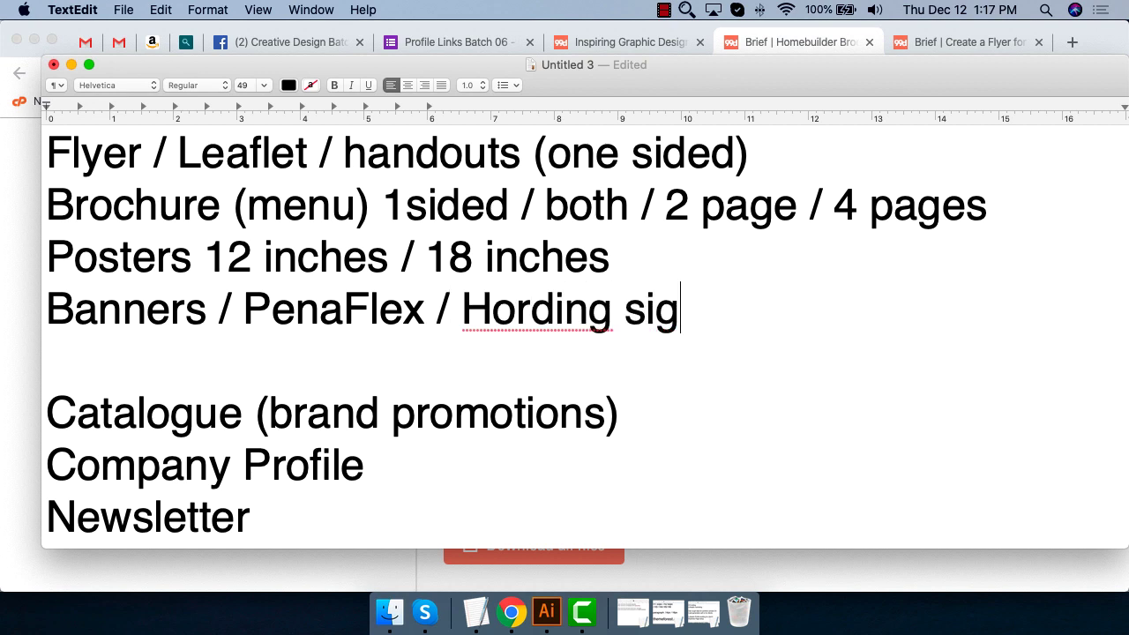
type("ns")
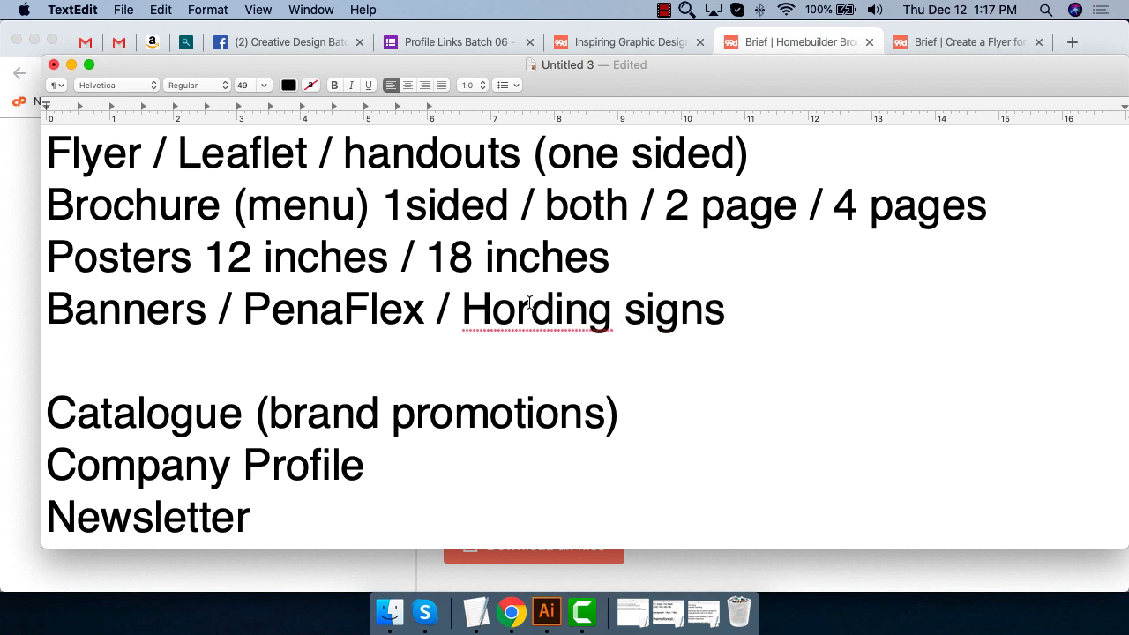
right_click(530, 313)
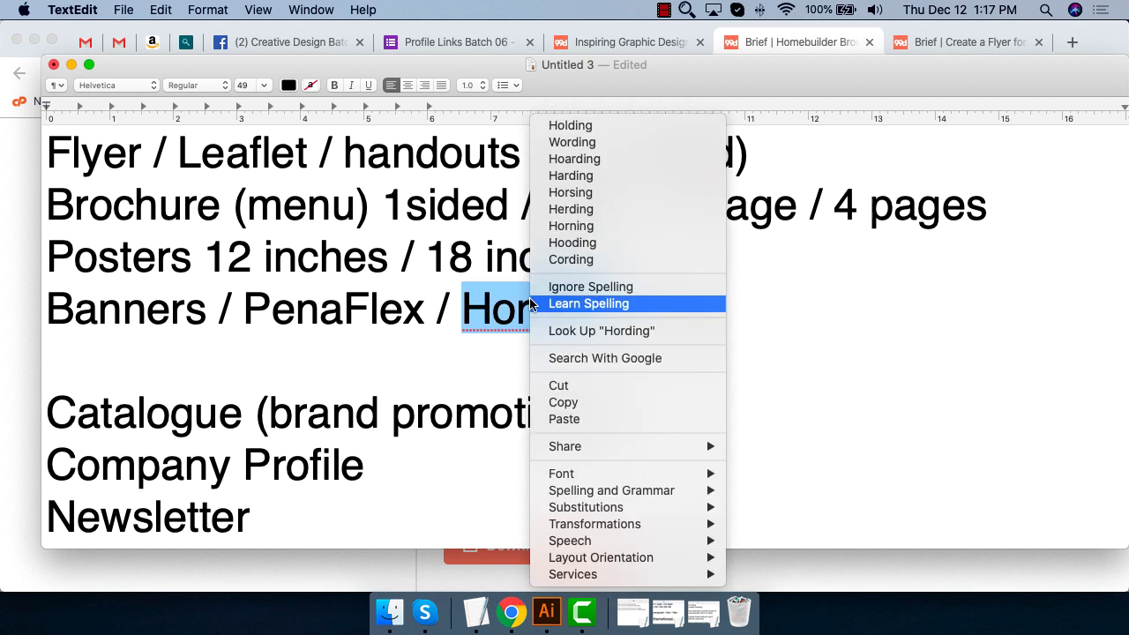
left_click(635, 126)
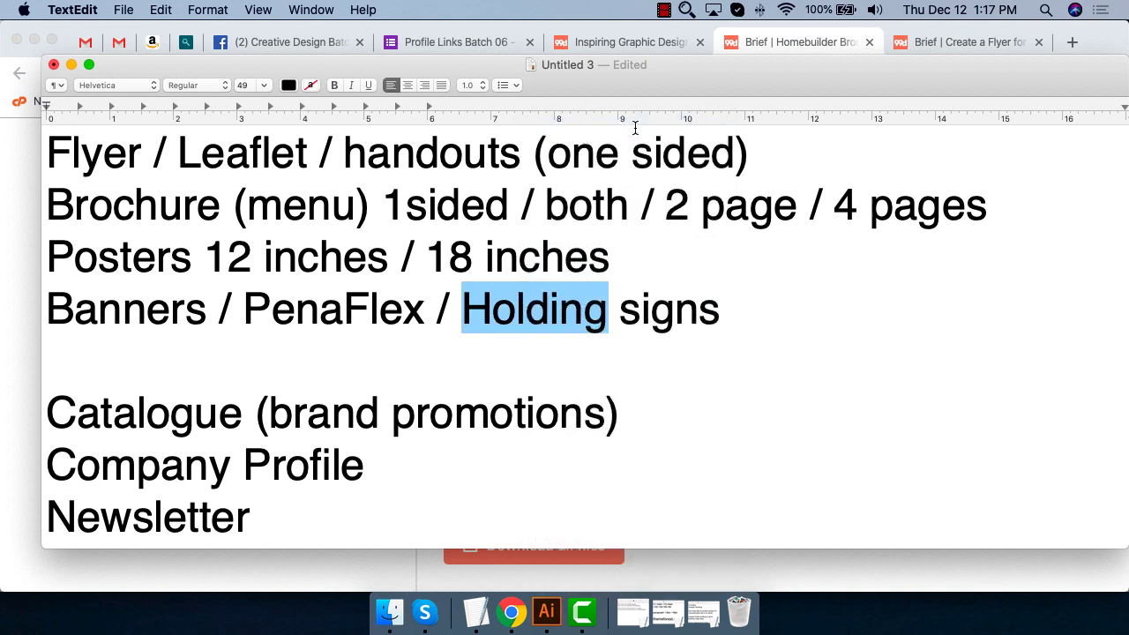
Replace 'Holding signs' with 'Billboards' via spelling correction and append '/ Standies'
mouse_move(763, 306)
left_mouse_down()
mouse_move(544, 326)
mouse_move(460, 320)
left_mouse_up()
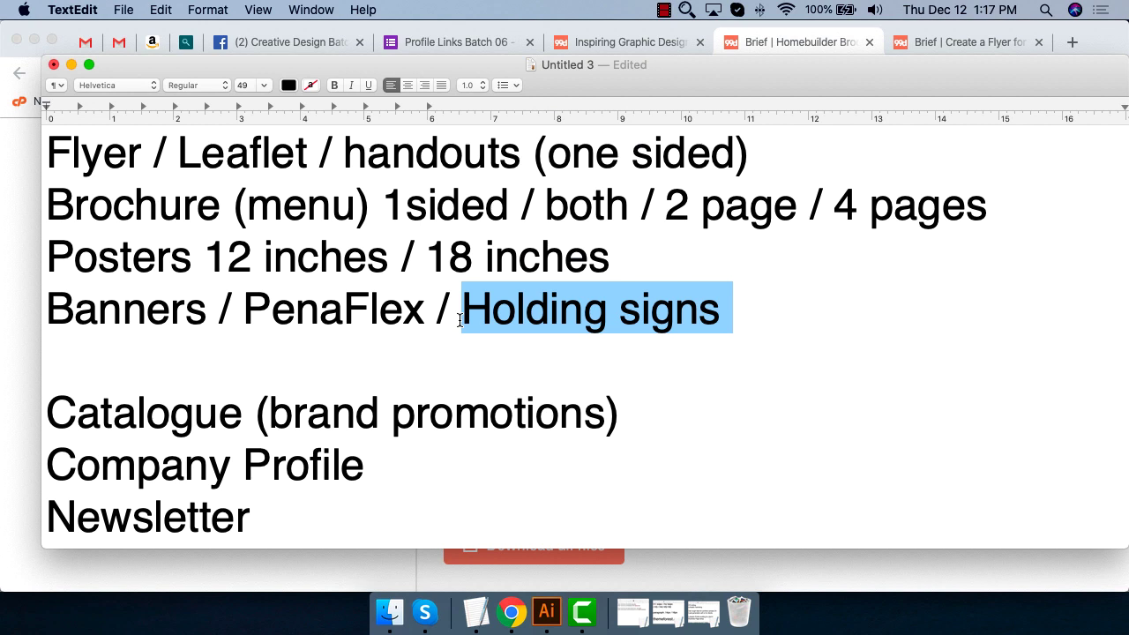
left_click(459, 321)
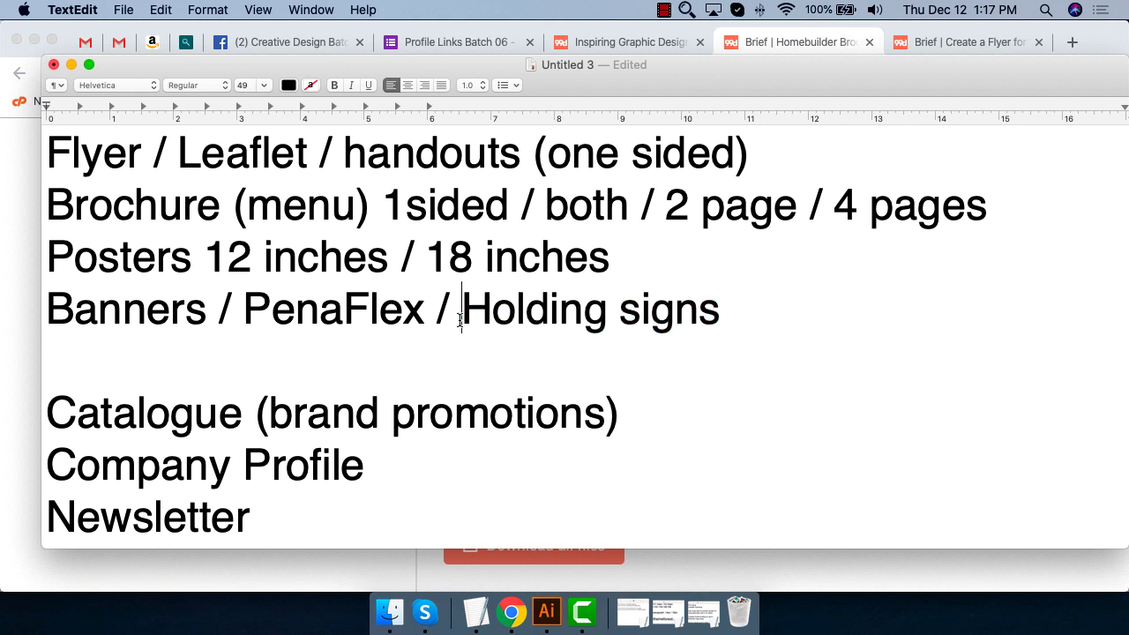
key("shift+super+Right")
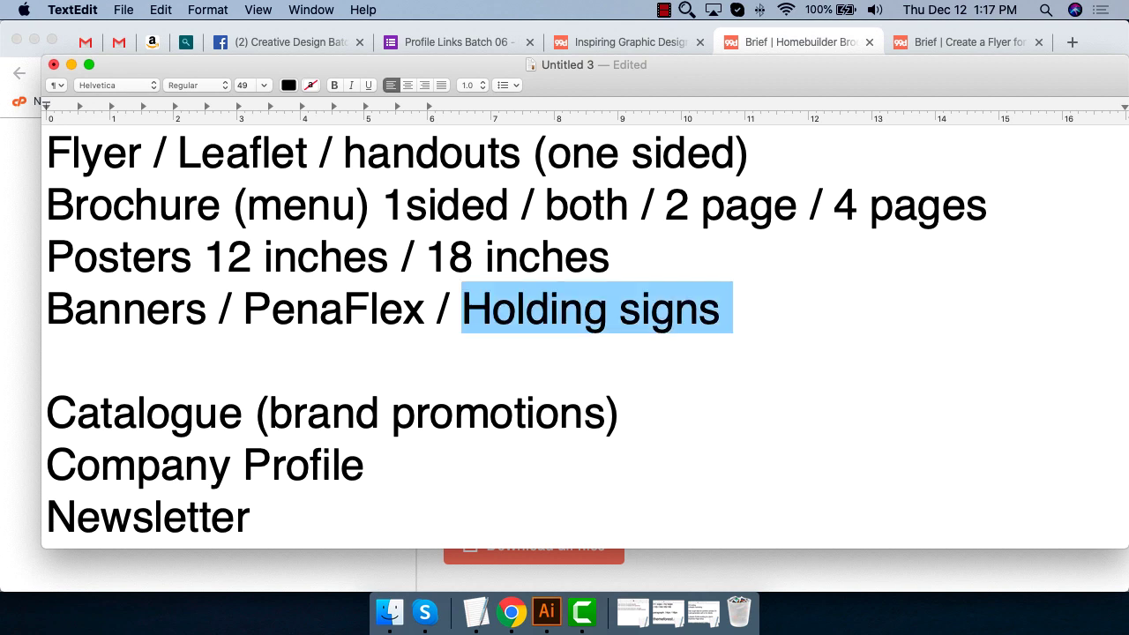
type("Billborad")
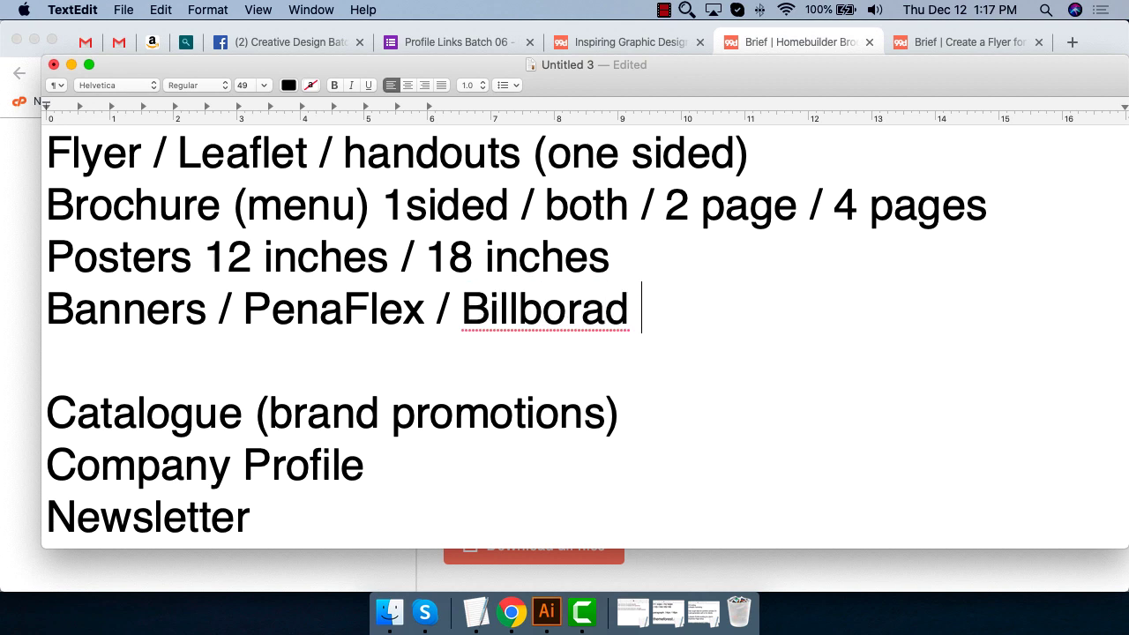
key("BackSpace")
right_click(547, 309)
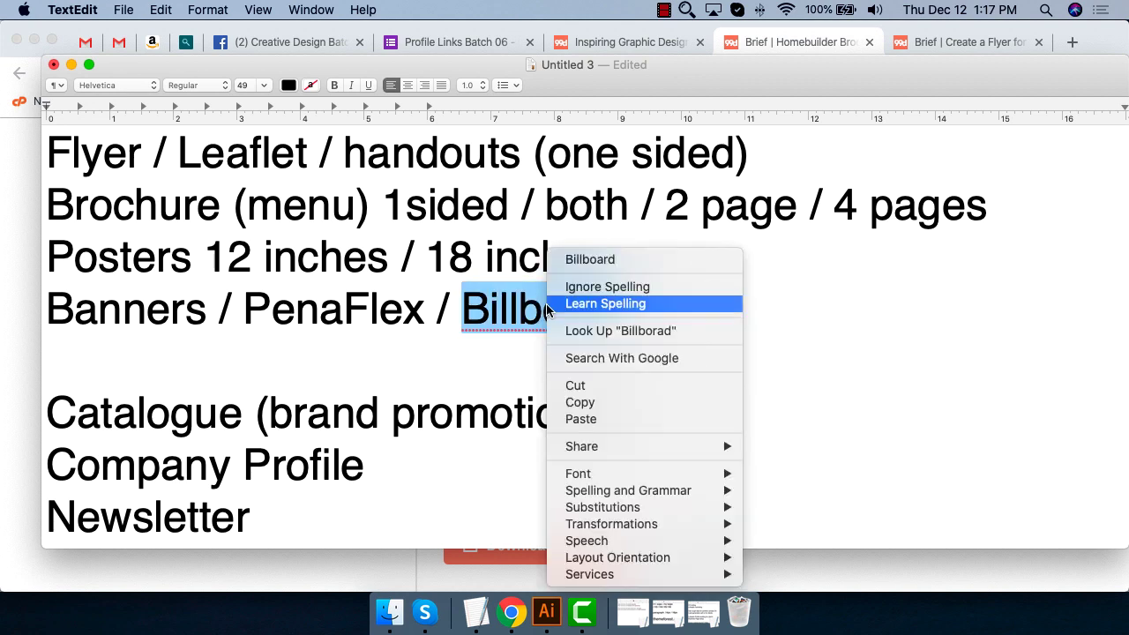
left_click(670, 261)
key("BackSpace")
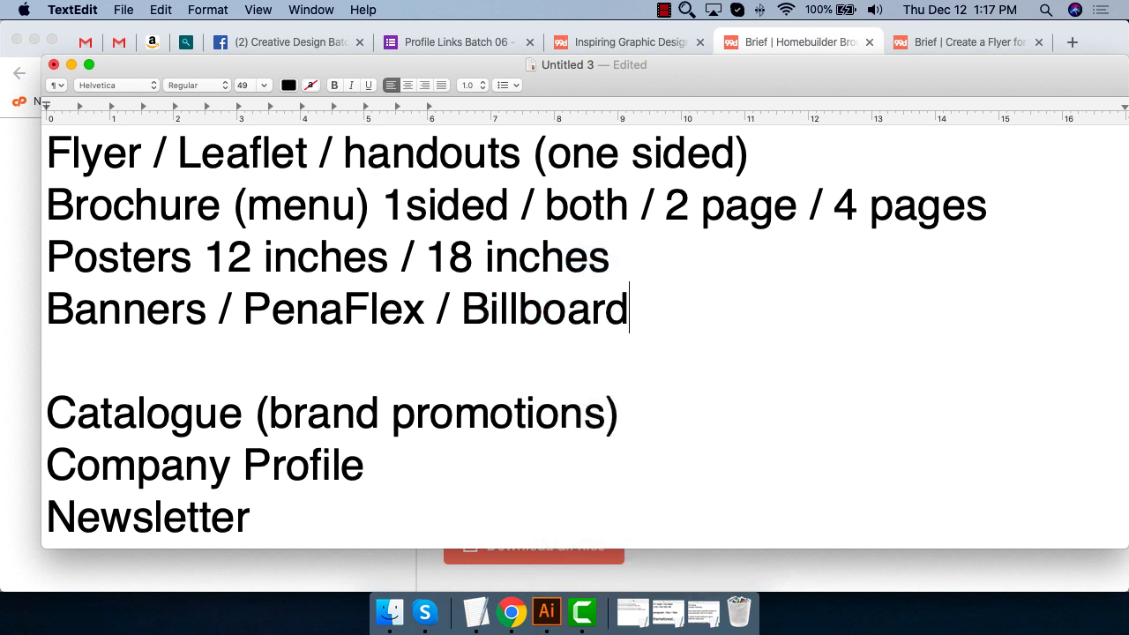
type("s")
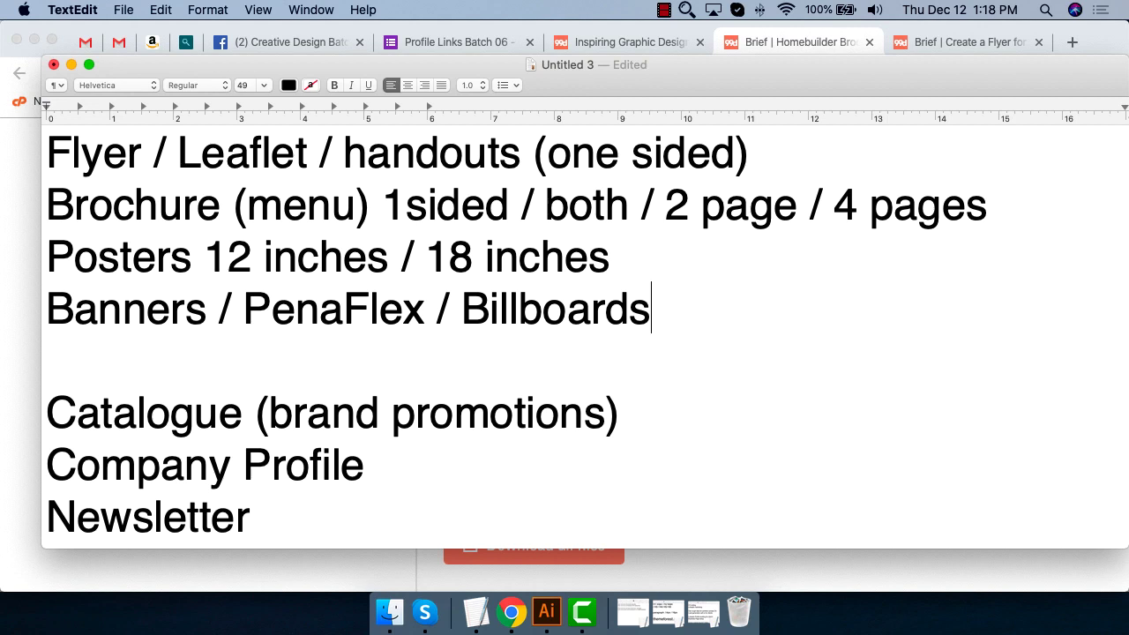
type(" / Standie")
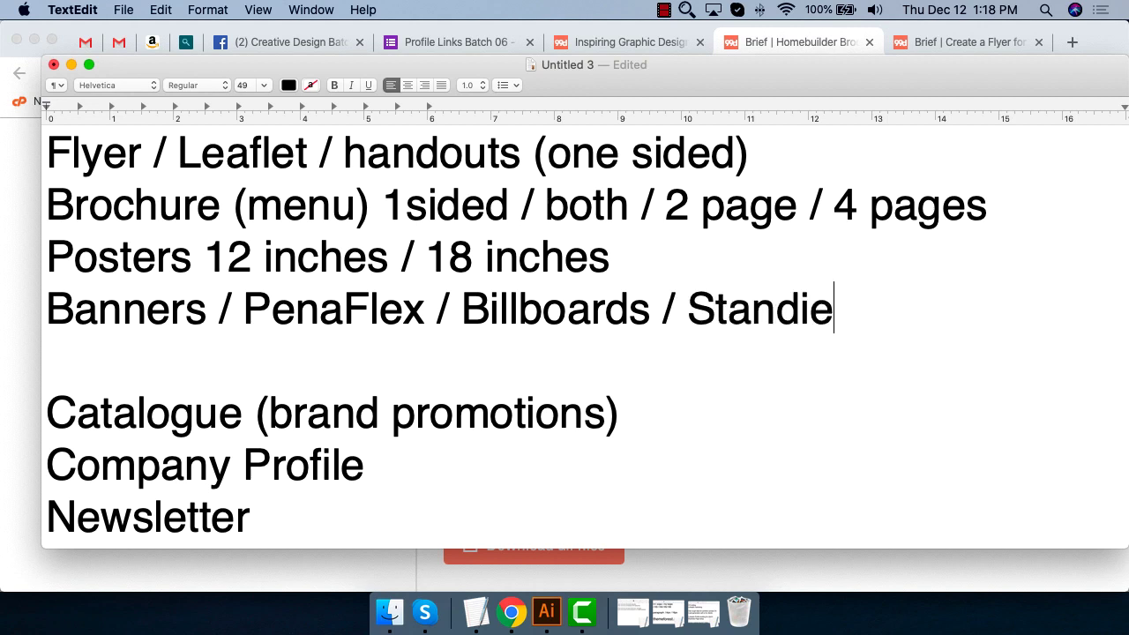
type("s")
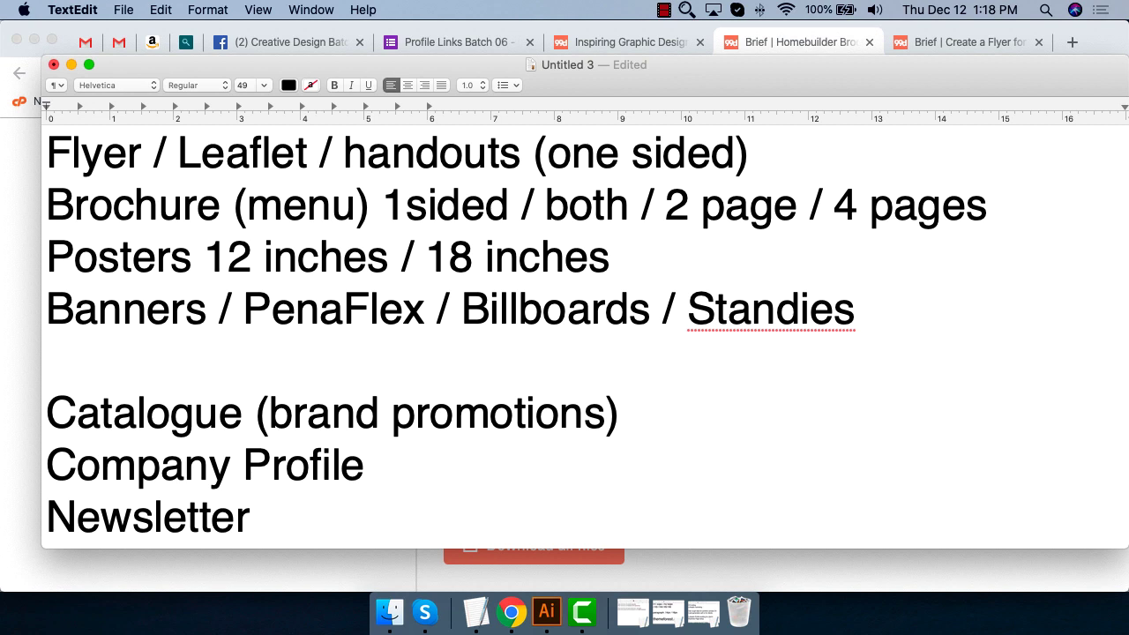
Try adding text after handouts, then check Standies' spelling without changing it
left_click(464, 150)
left_click(520, 151)
type("/ pam")
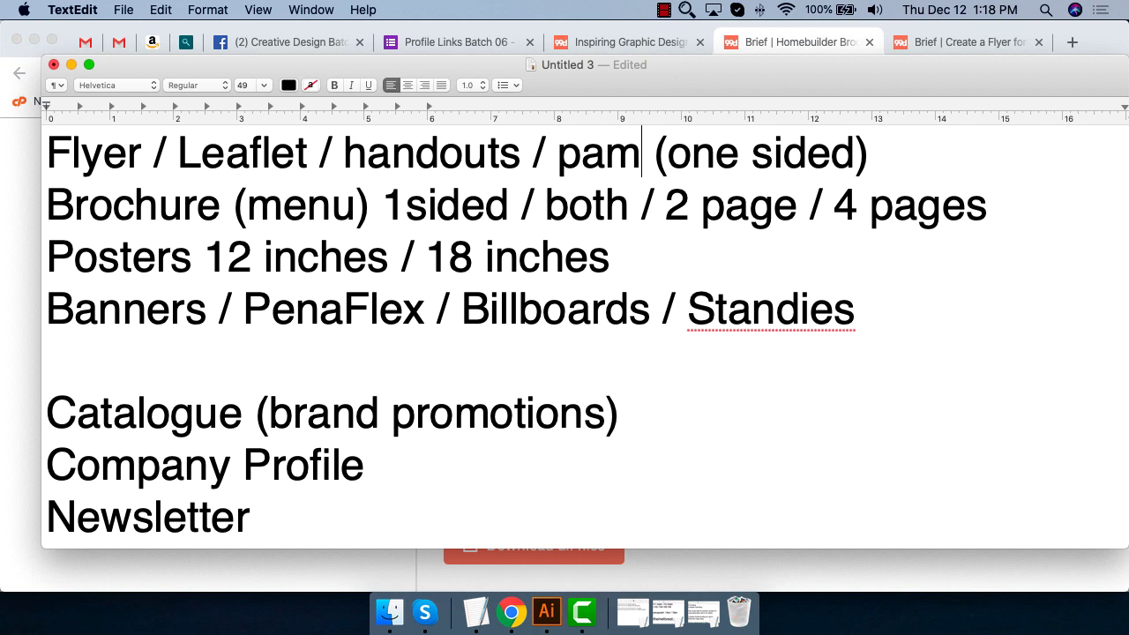
key("BackSpace")
key("BackSpace")
key("BackSpace")
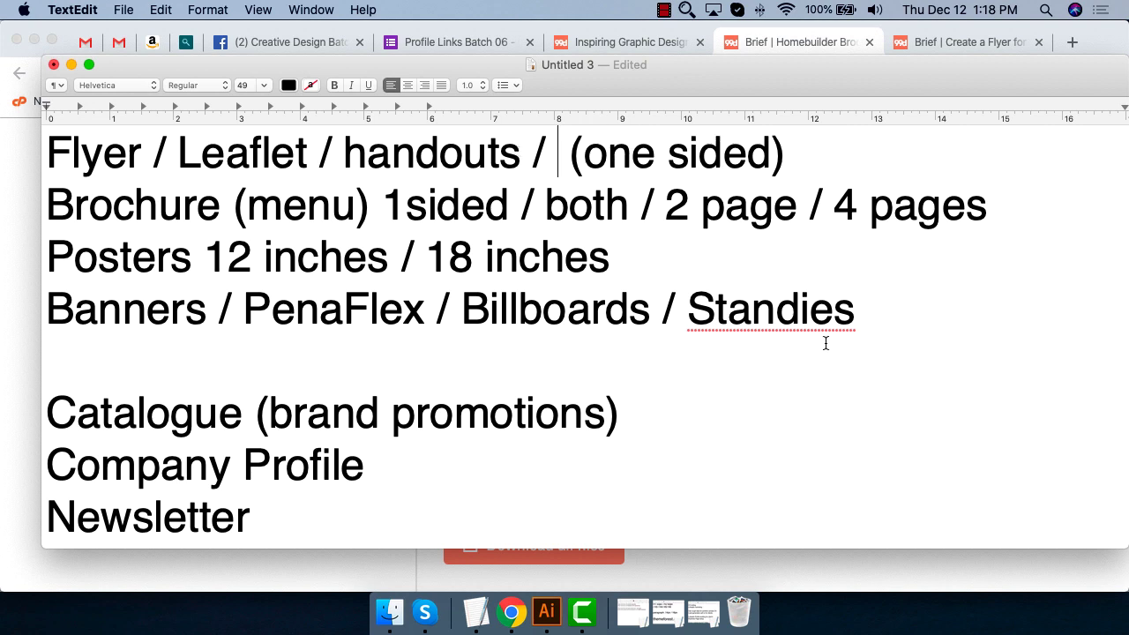
left_click(774, 309)
right_click(772, 310)
left_click(630, 331)
Add '/' after Standies, a new Calendar line, and remove the empty line below it
left_click(913, 315)
type("/")
key("Return")
type("Cale")
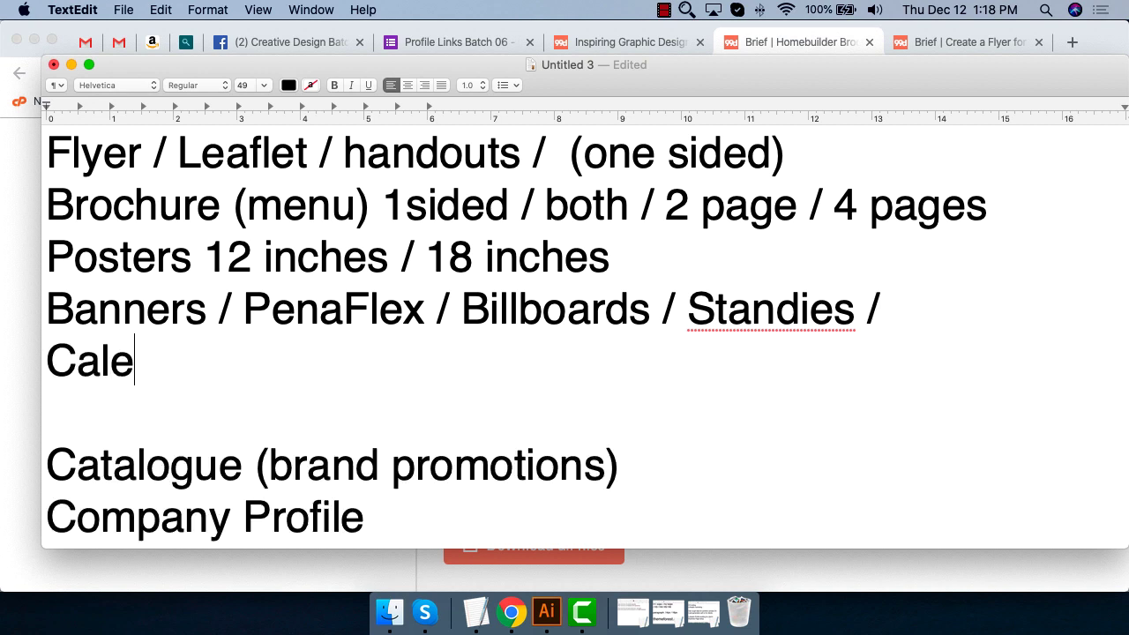
type("ndar")
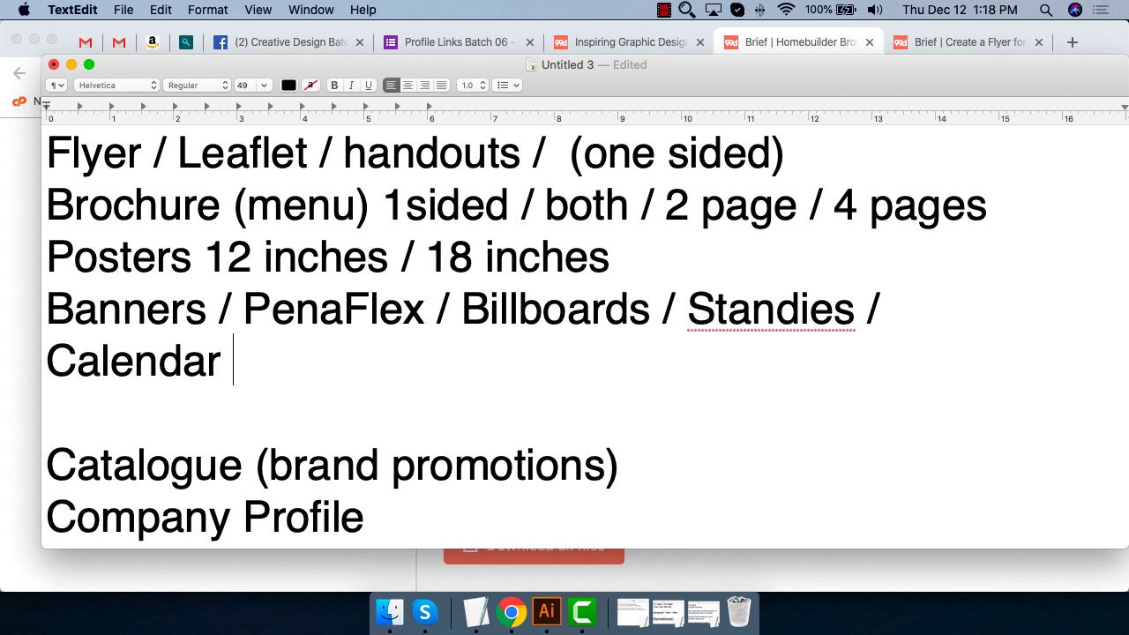
key("Down")
key("BackSpace")
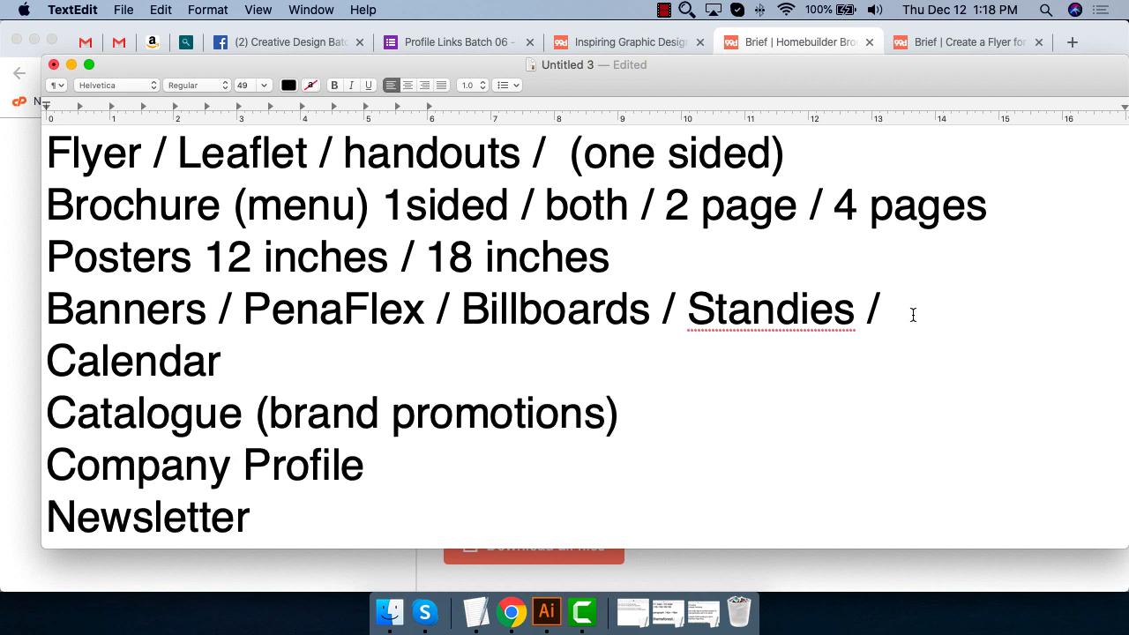
scroll(909, 318, "down", 1)
Shrink all the list text to 43 pt, then trim and select the word Calendar
left_click(571, 498)
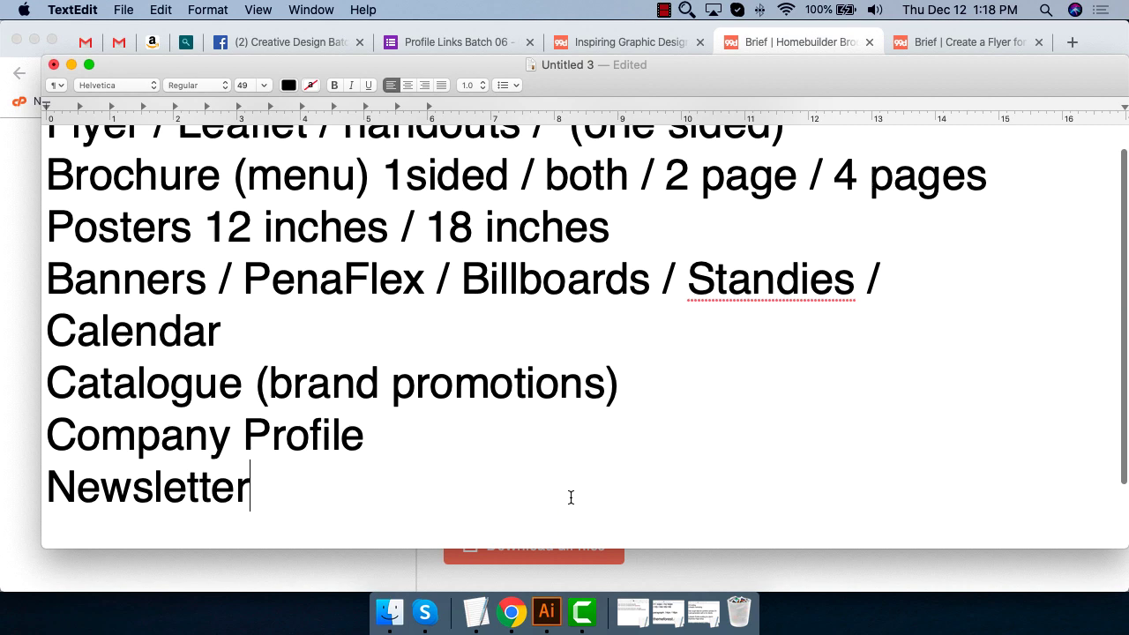
key("super+a")
key("super+minus")
key("super+minus")
key("super+minus")
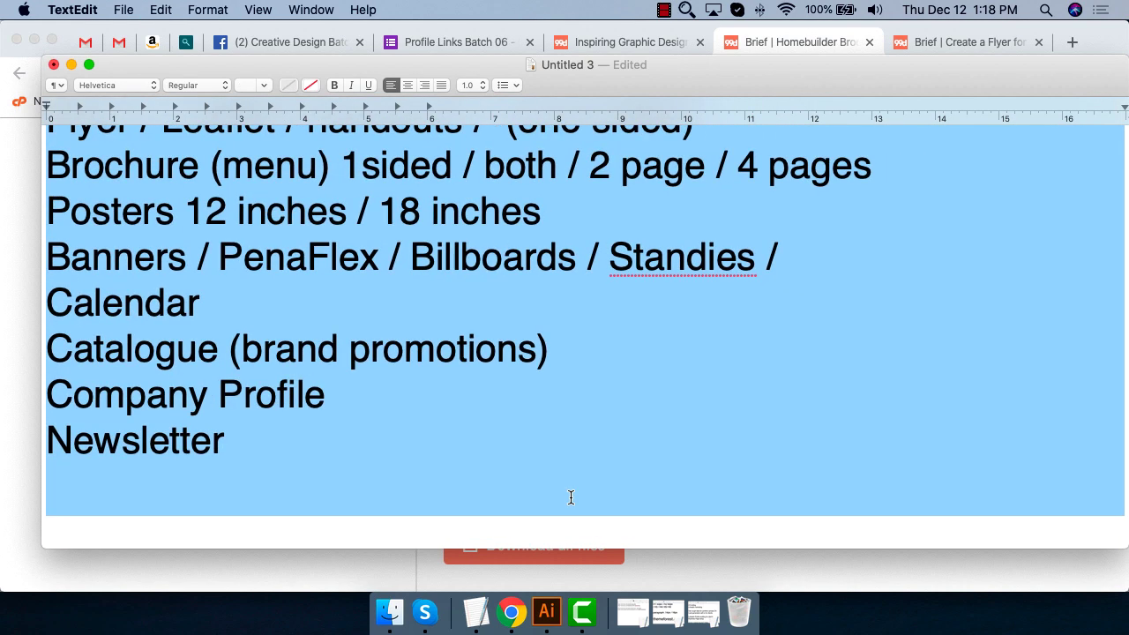
key("super+minus")
left_click(386, 479)
left_click(350, 333)
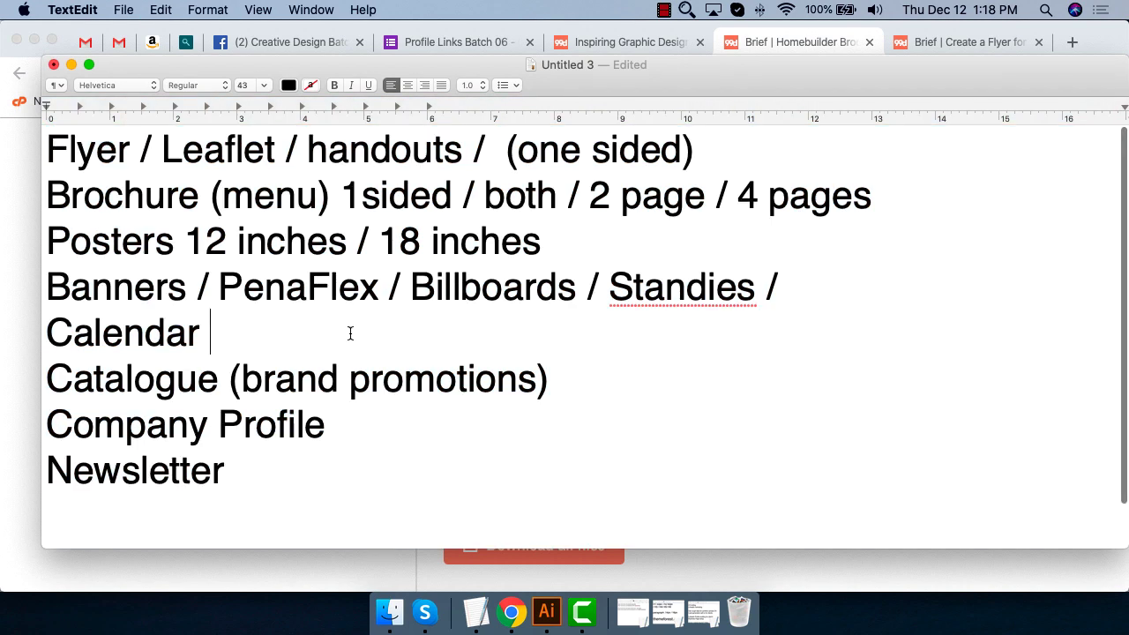
key("BackSpace")
key("alt+shift+Left")
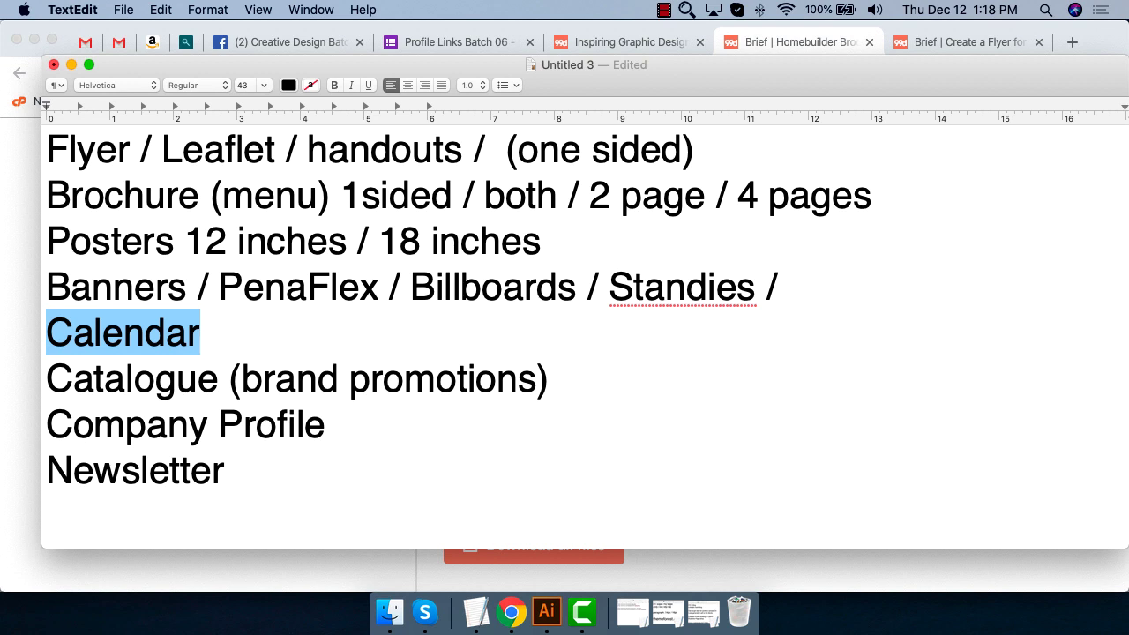
Append '/ Stickers' after Calendar, fixing the typo and a stray slash
key("Right")
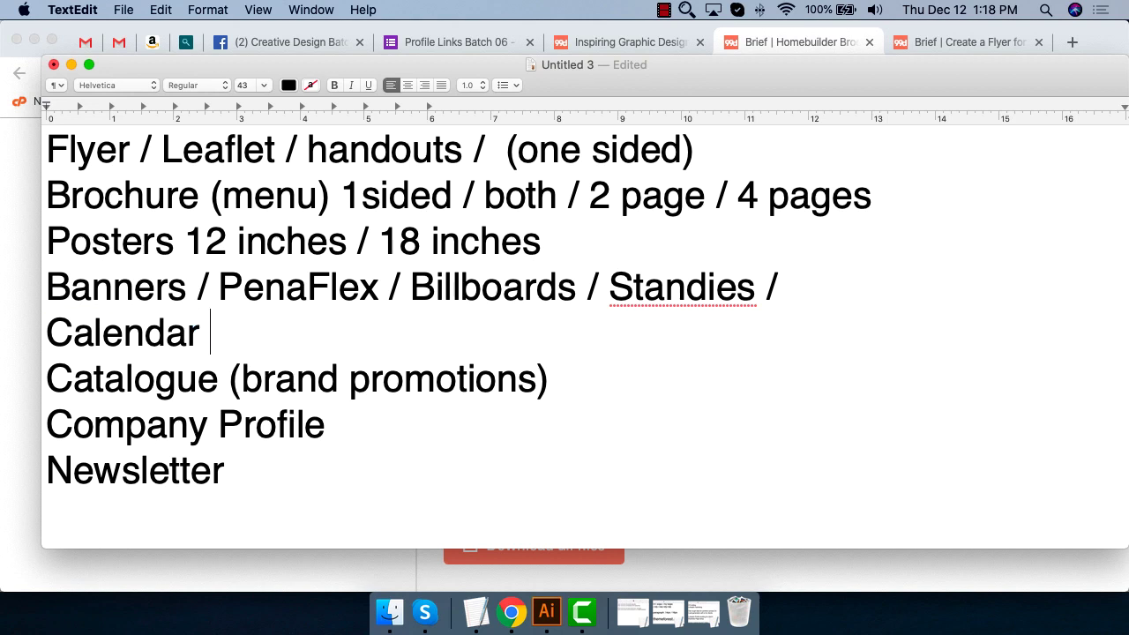
type("/ Stickers")
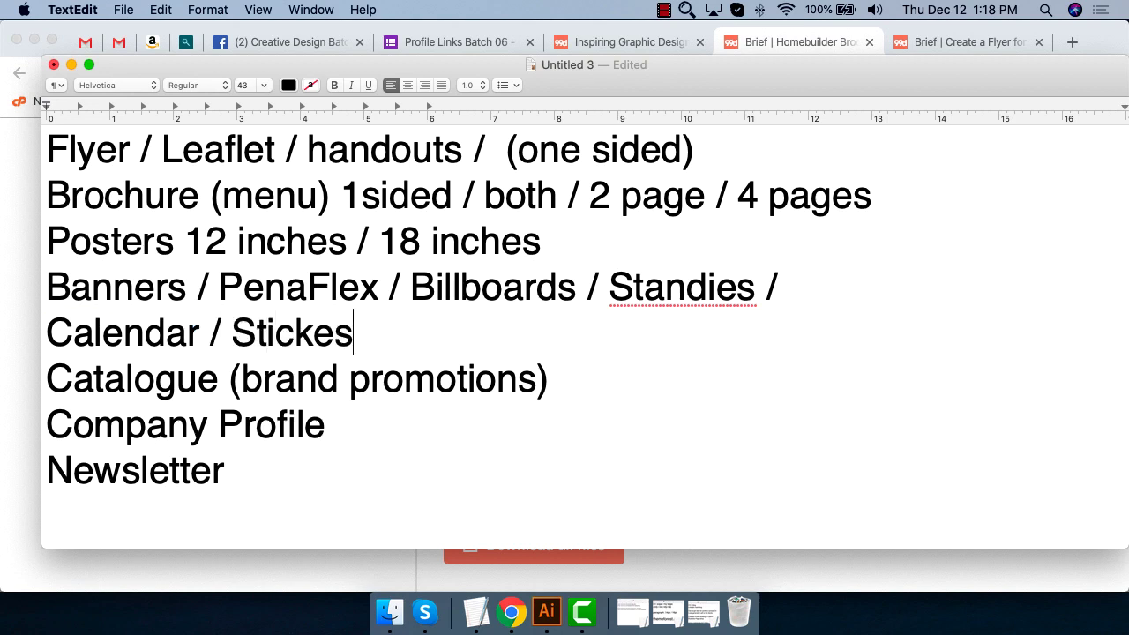
key("BackSpace")
type("rs")
key("Return")
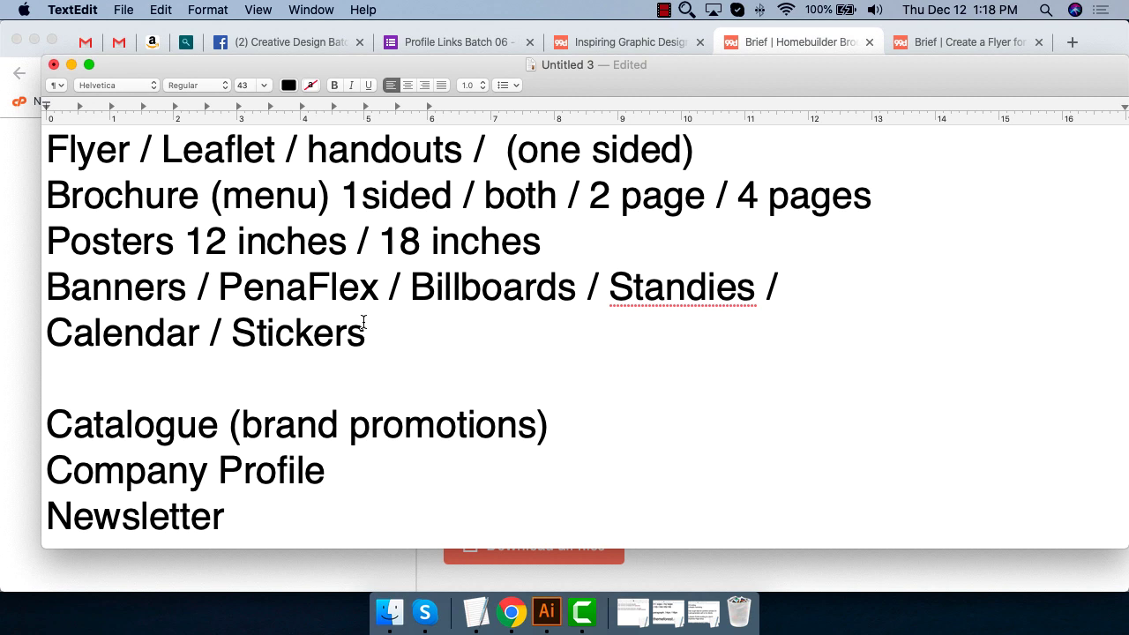
left_click(400, 328)
type("/")
key("BackSpace")
key("BackSpace")
Add '/ Magazine' after Catalogue and '/ Book Covers /' after Stickers
left_click(218, 424)
type("/ Magaz")
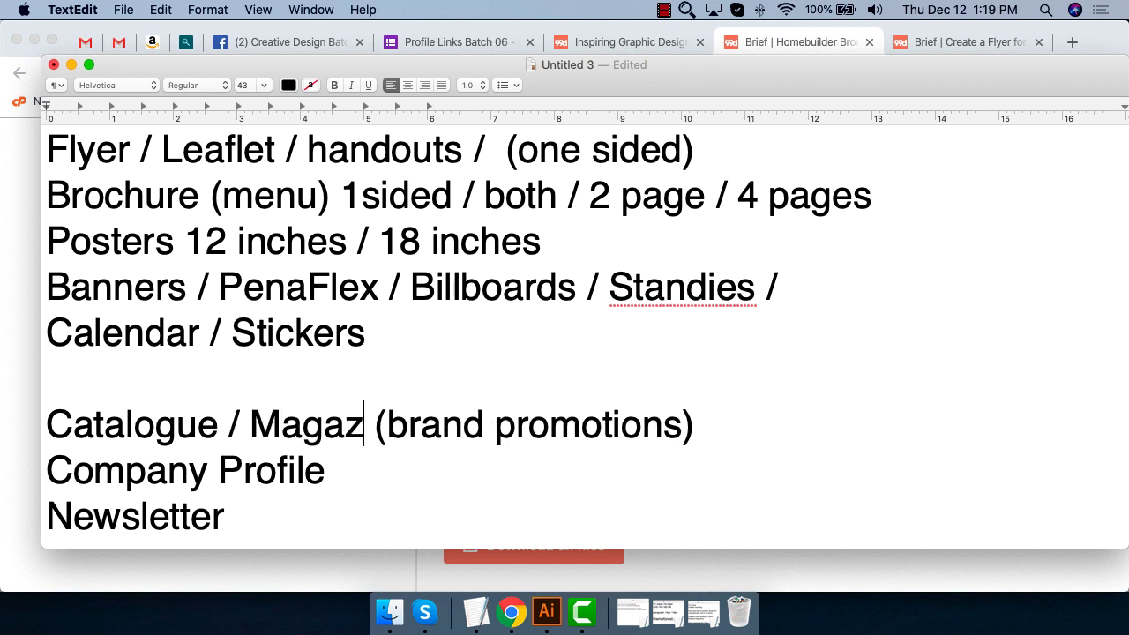
type("ine")
left_click(455, 329)
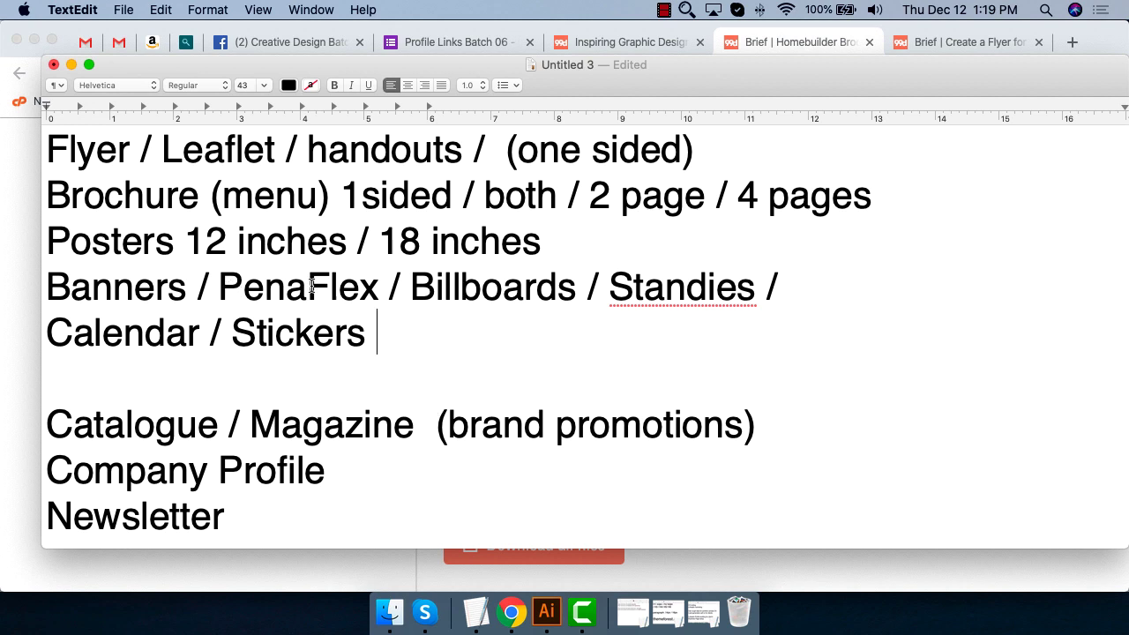
type("/ Boo")
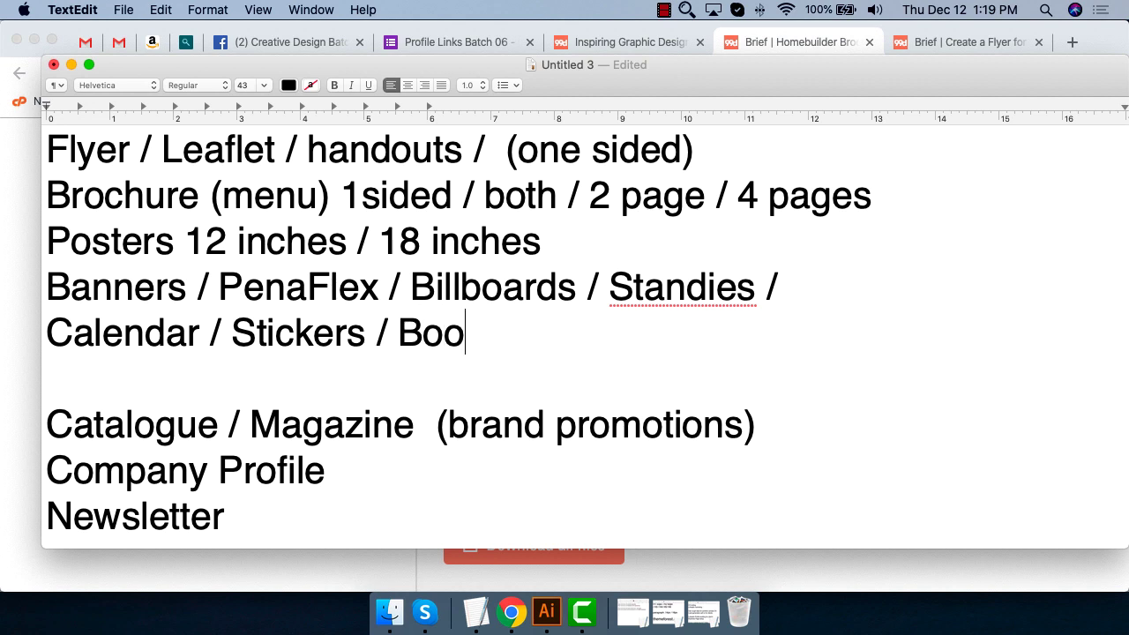
type("k Covers /")
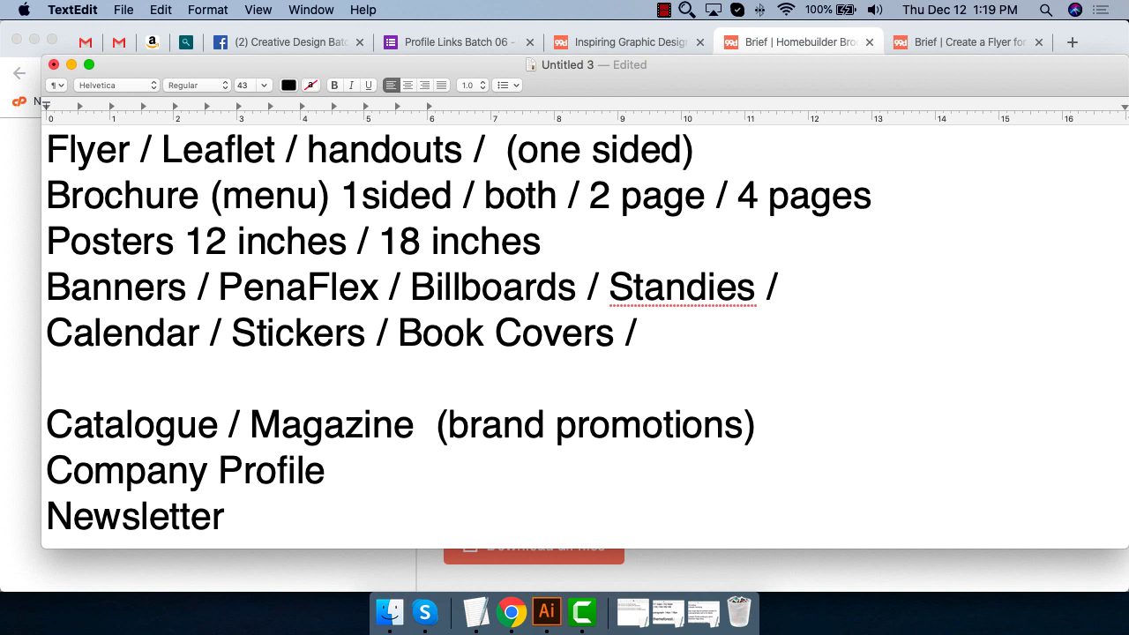
Add a new line 'PDF / eBup' below Book Covers, fixing the word's capitalization, and copy eBup
key("Return")
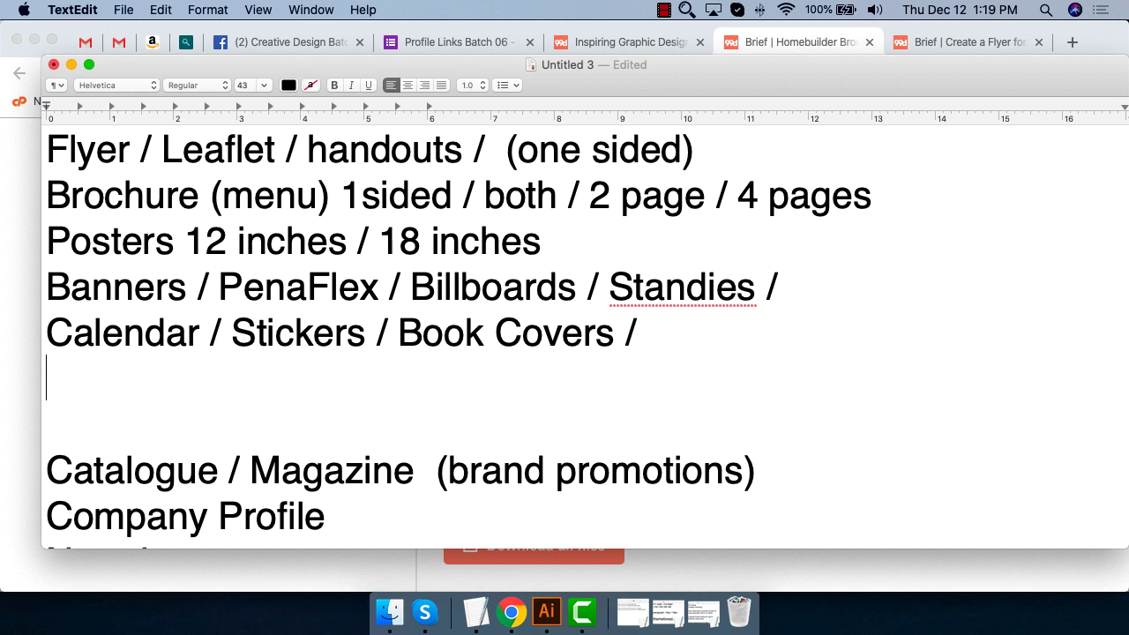
type("PDF /")
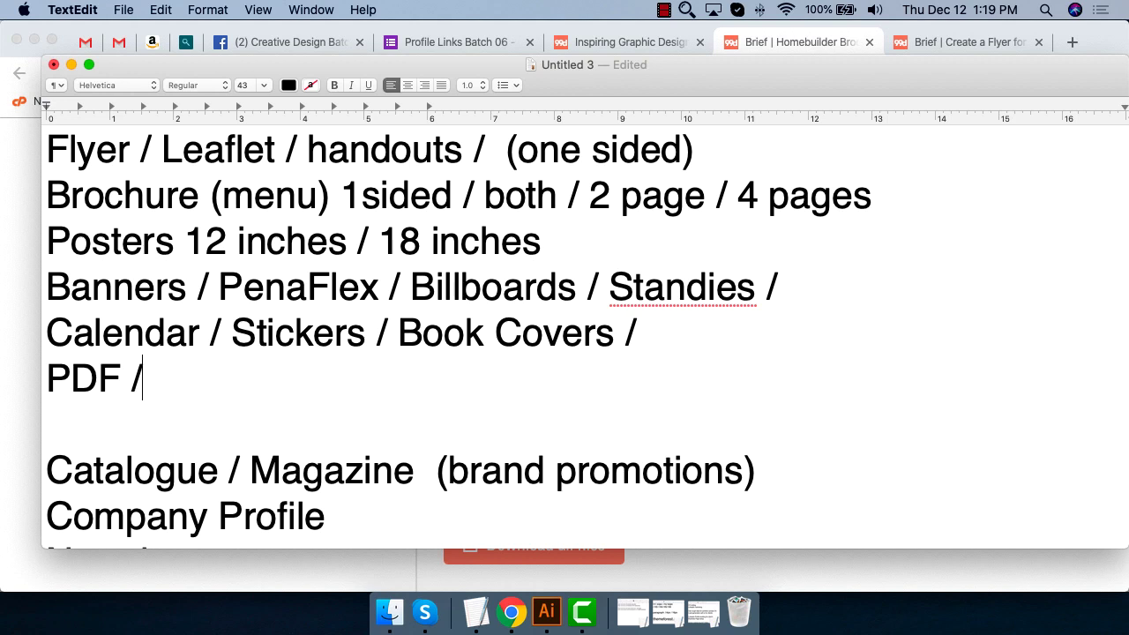
type(" Ebup")
key("BackSpace")
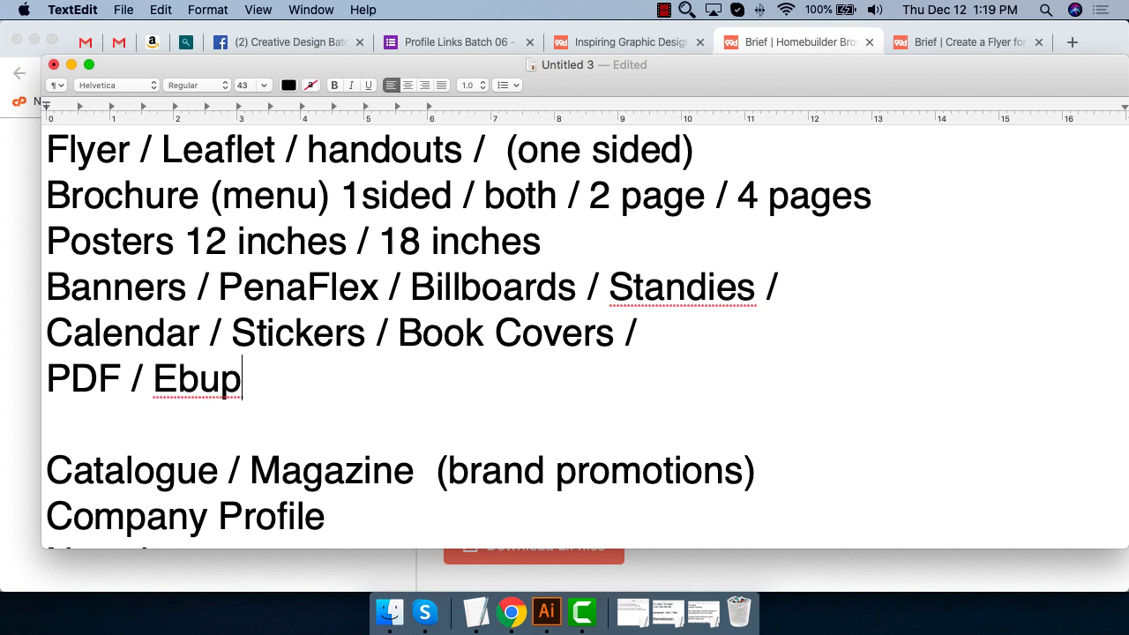
key("Left")
key("Left")
key("Left")
key("shift+Left")
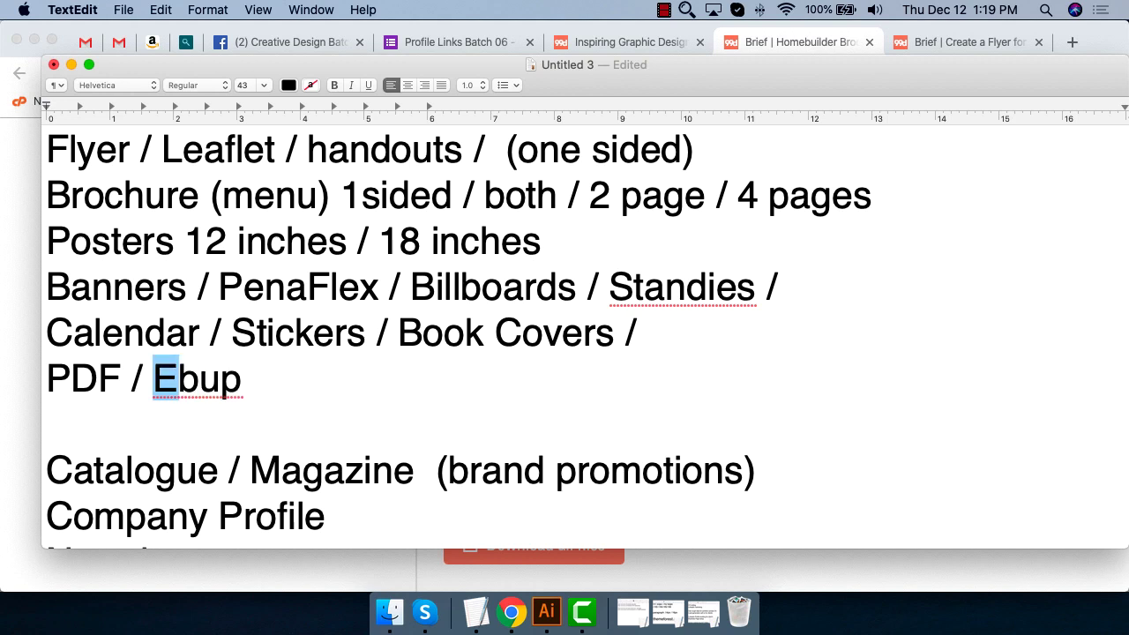
type("e")
key("Right")
key("shift+Left")
type("B")
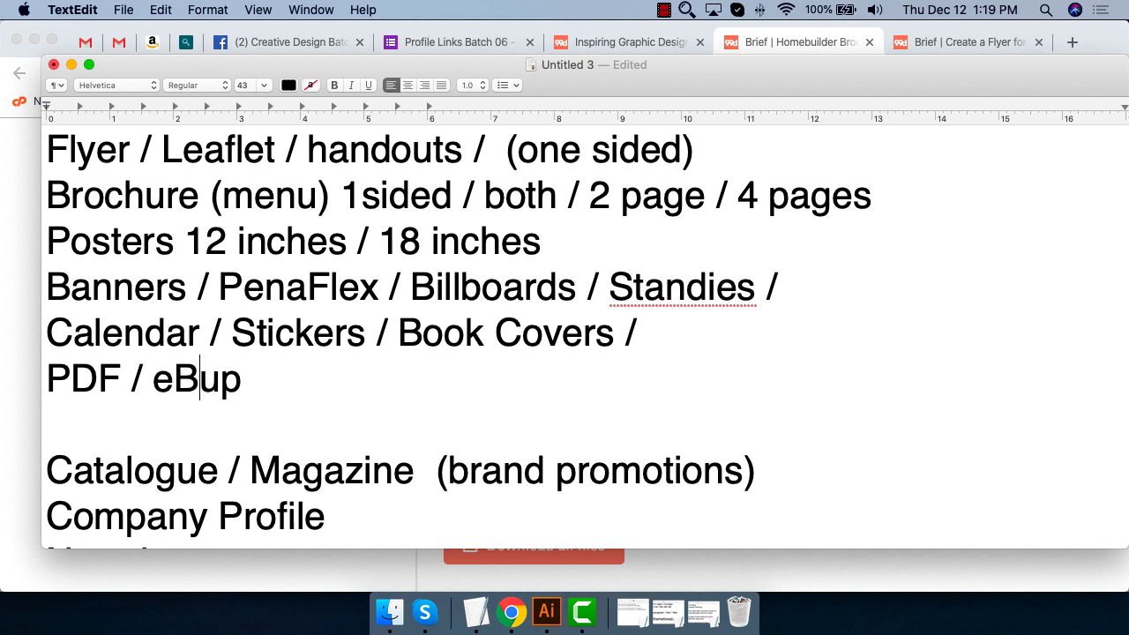
key("Left")
key("Left")
key("super+shift+Right")
key("super+c")
Check the spelling of eBup in a new Chrome tab, finding the epub to pdf suggestion
key("super+Tab")
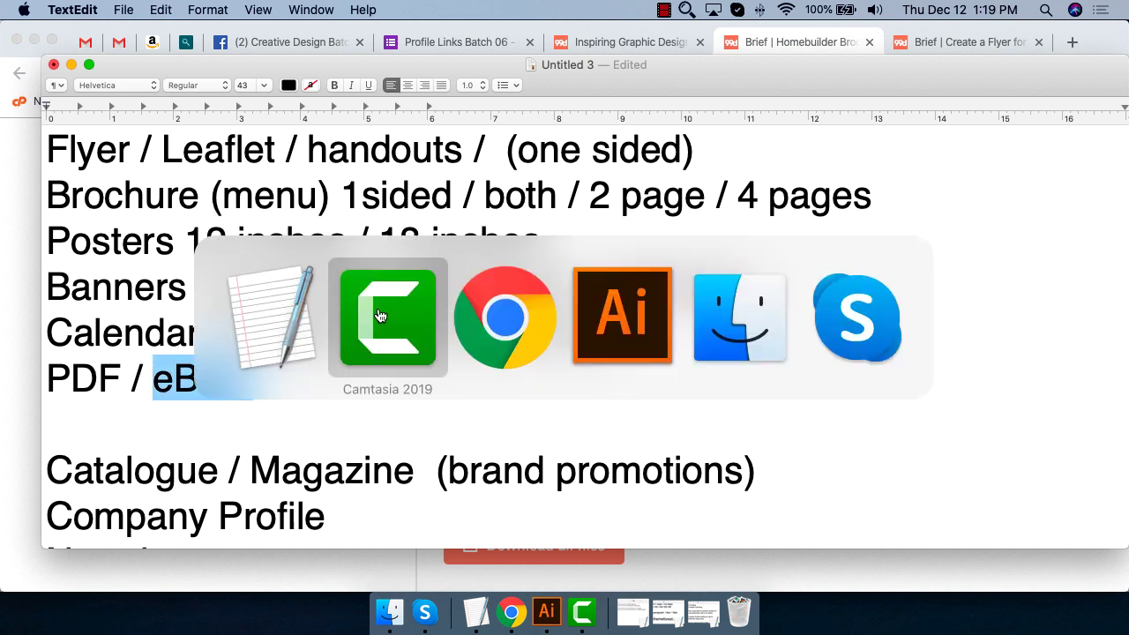
key("super+Tab")
key("super+t")
key("super+v")
type("to")
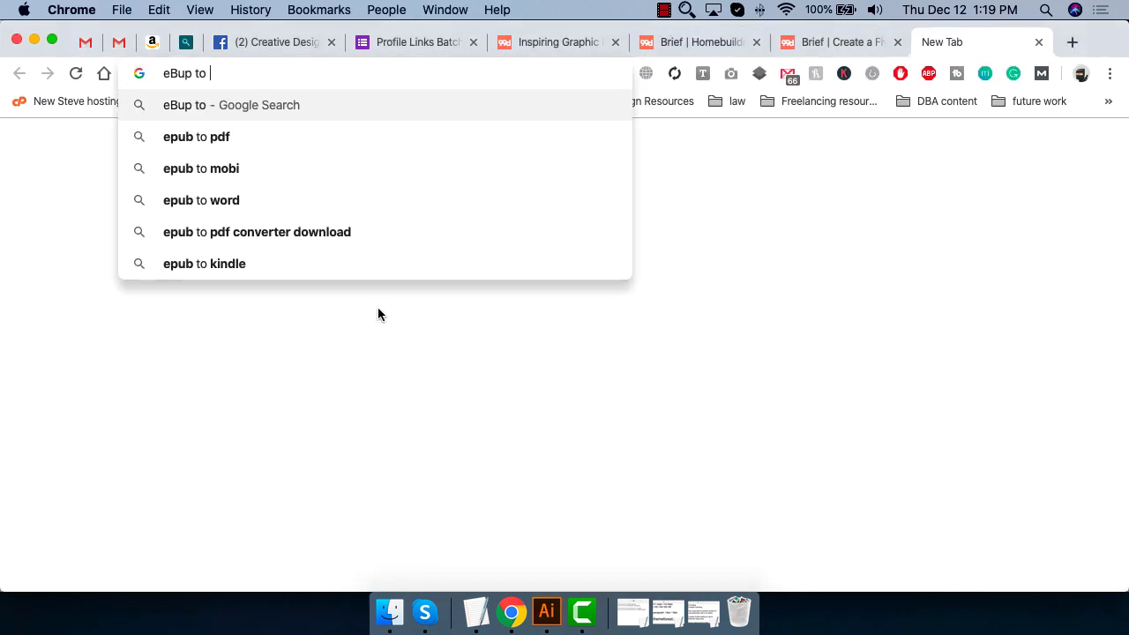
key("Down")
Back in TextEdit, correct the word eBup to ePub
key("super+Tab")
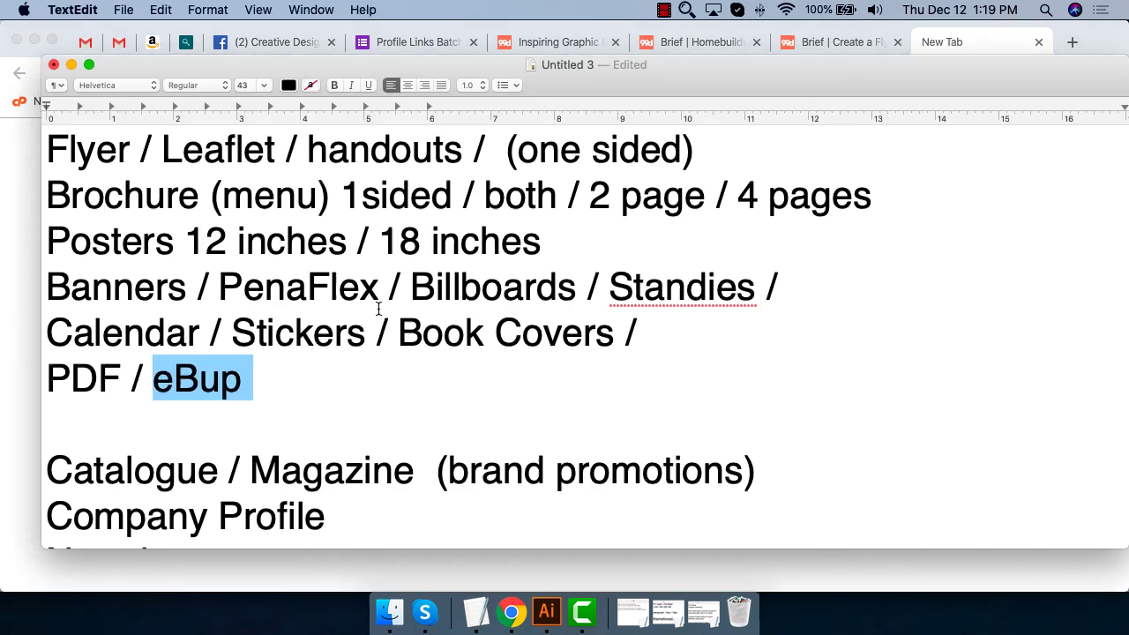
key("Left")
key("Right")
key("shift+Right")
key("shift+Right")
key("shift+Right")
type("u")
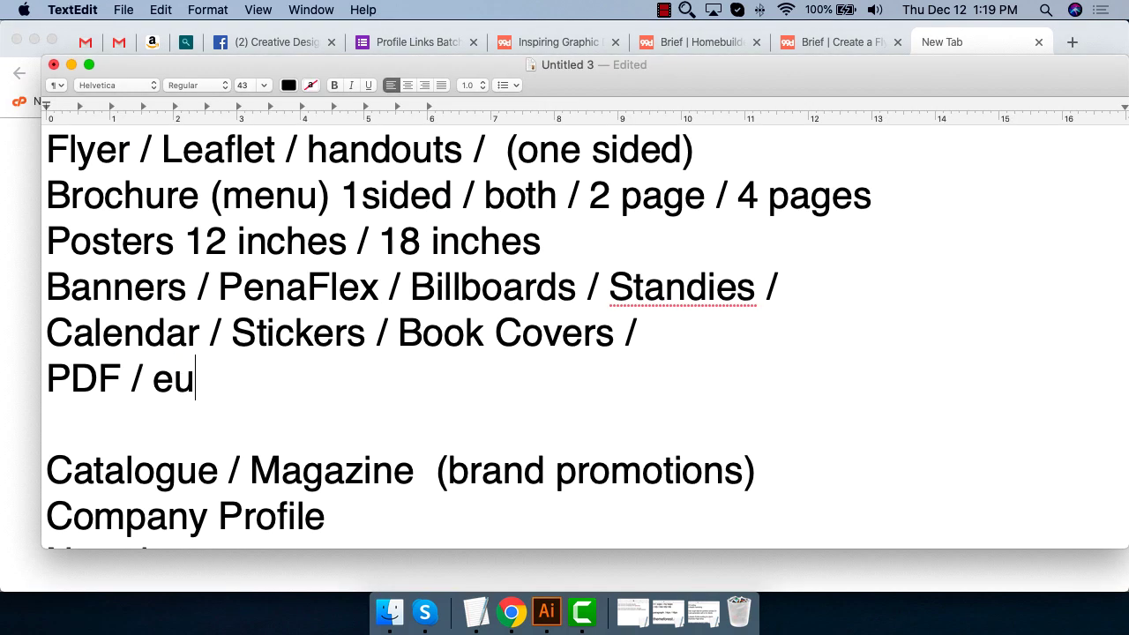
key("BackSpace")
type("pub")
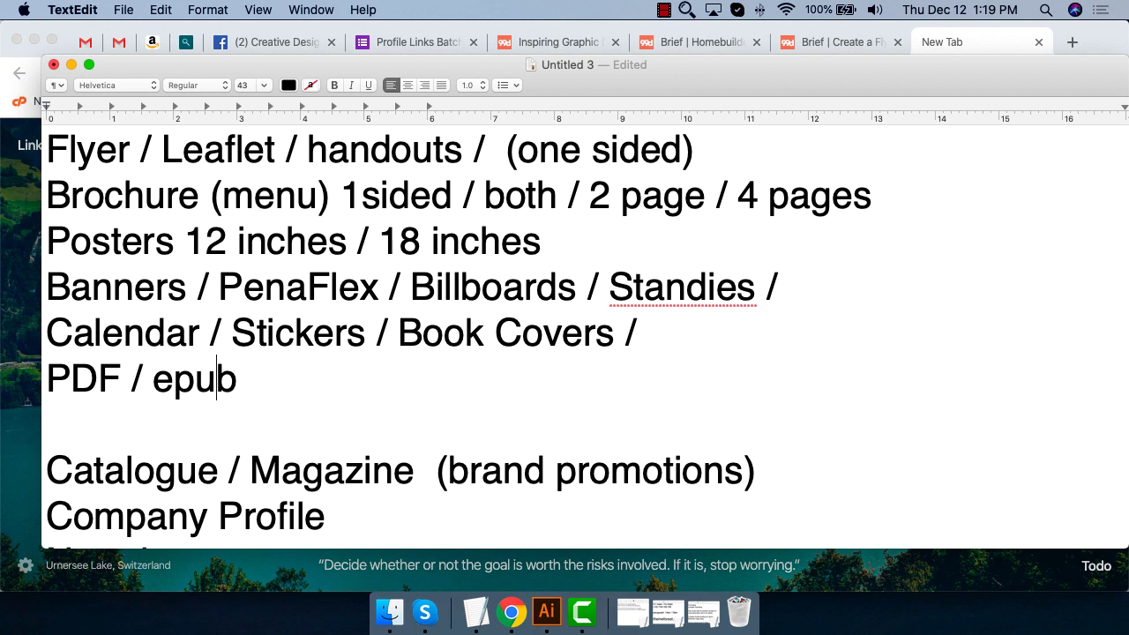
key("Left")
key("Left")
key("shift+Right")
type("P")
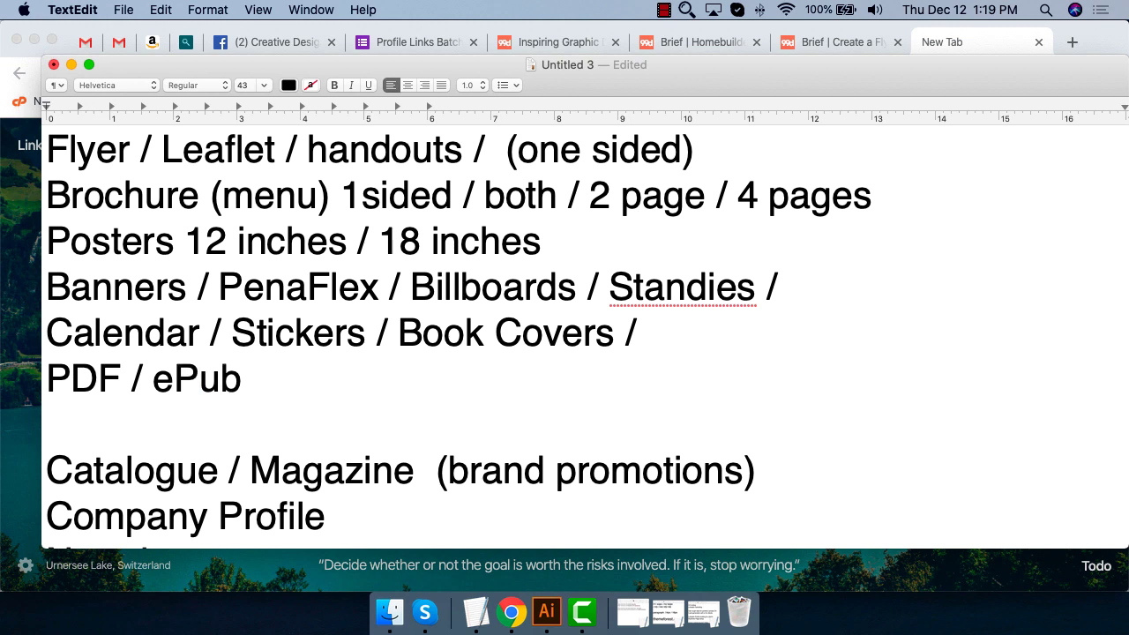
Color the whole PDF / ePub line red
key("Up")
key("super+Left")
key("shift+super+Right")
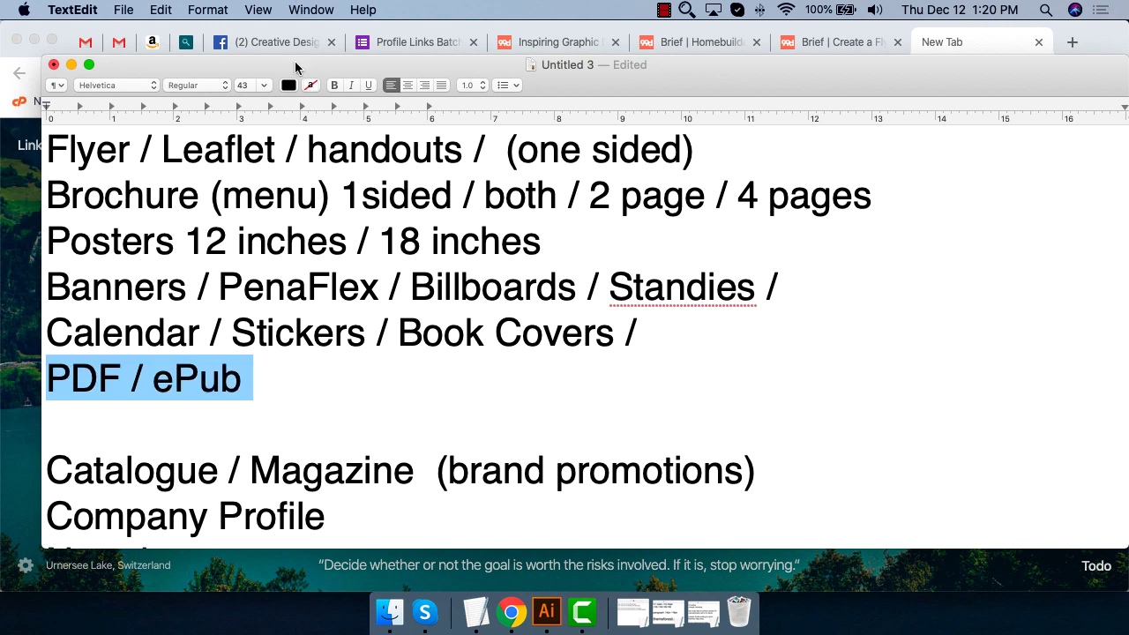
left_click(288, 84)
left_click(218, 117)
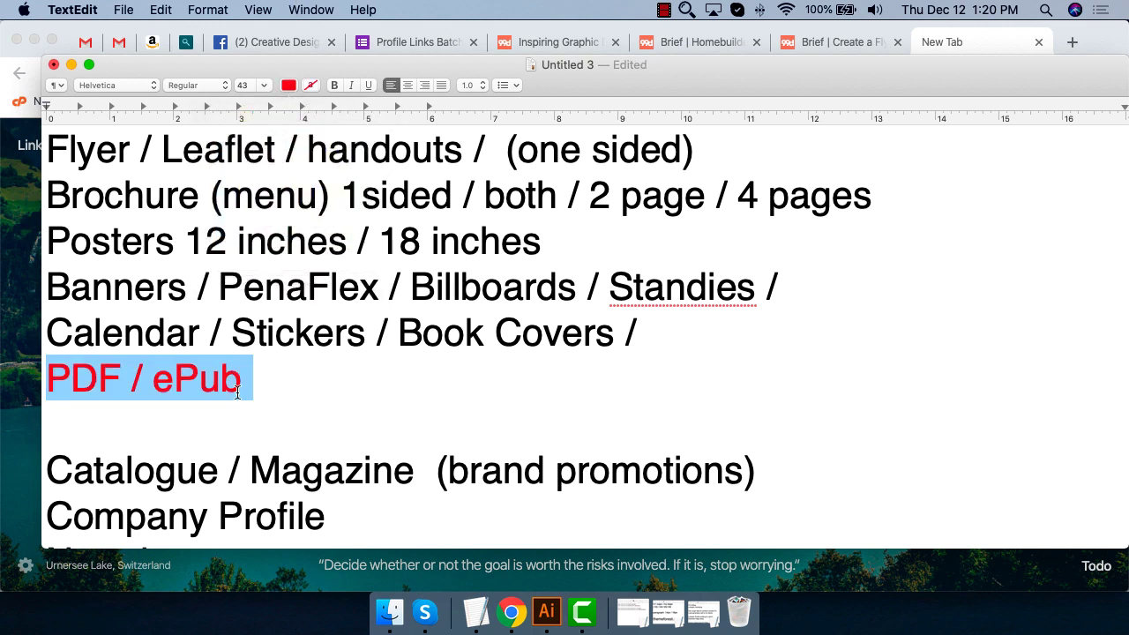
left_click(280, 387)
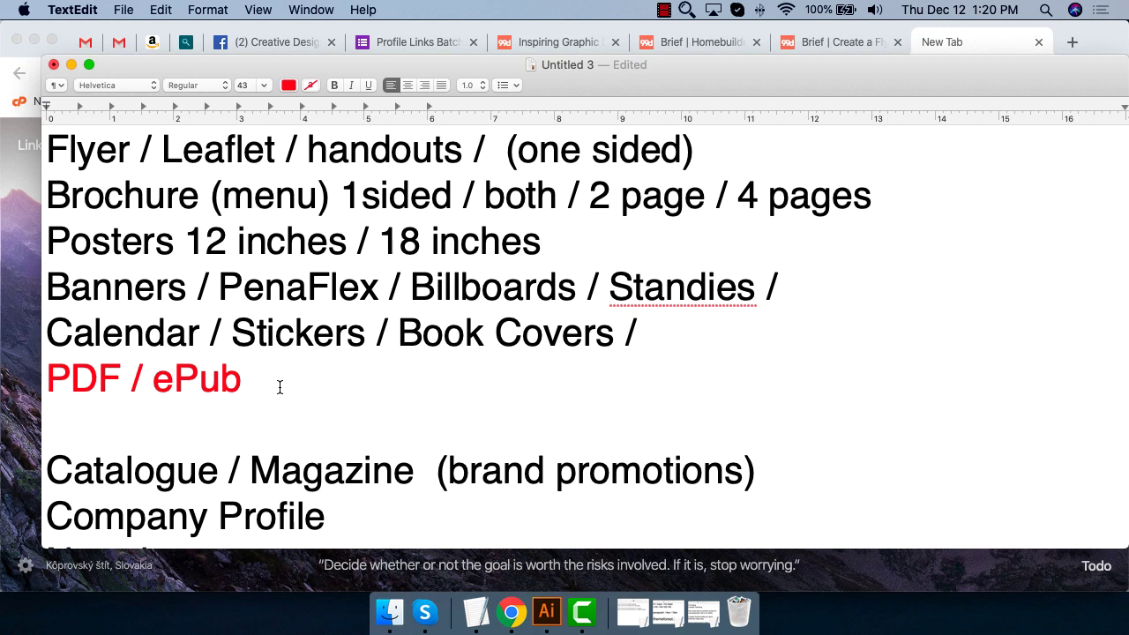
Append '/ Promotional Material' to the red line and make those words black
type(" / Promo")
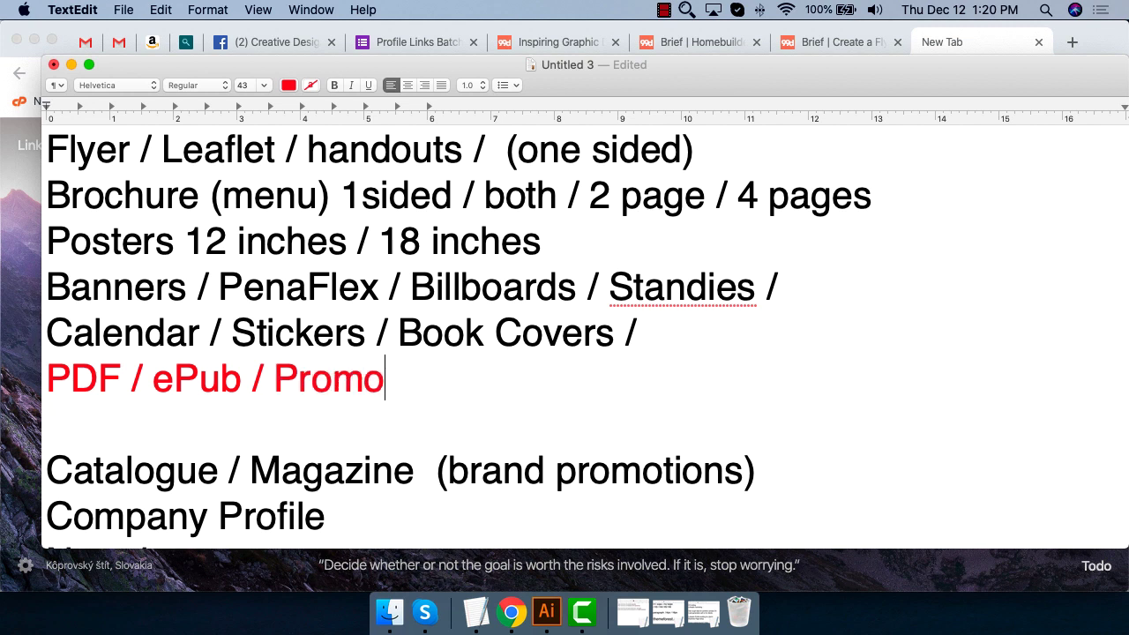
type("tional M")
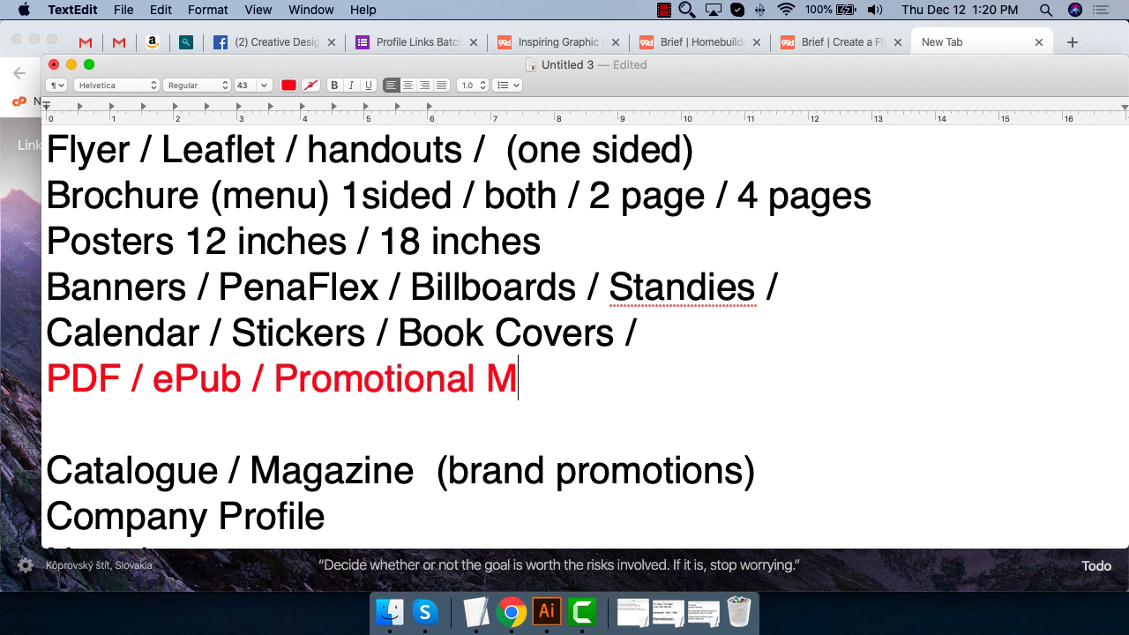
type("aterial")
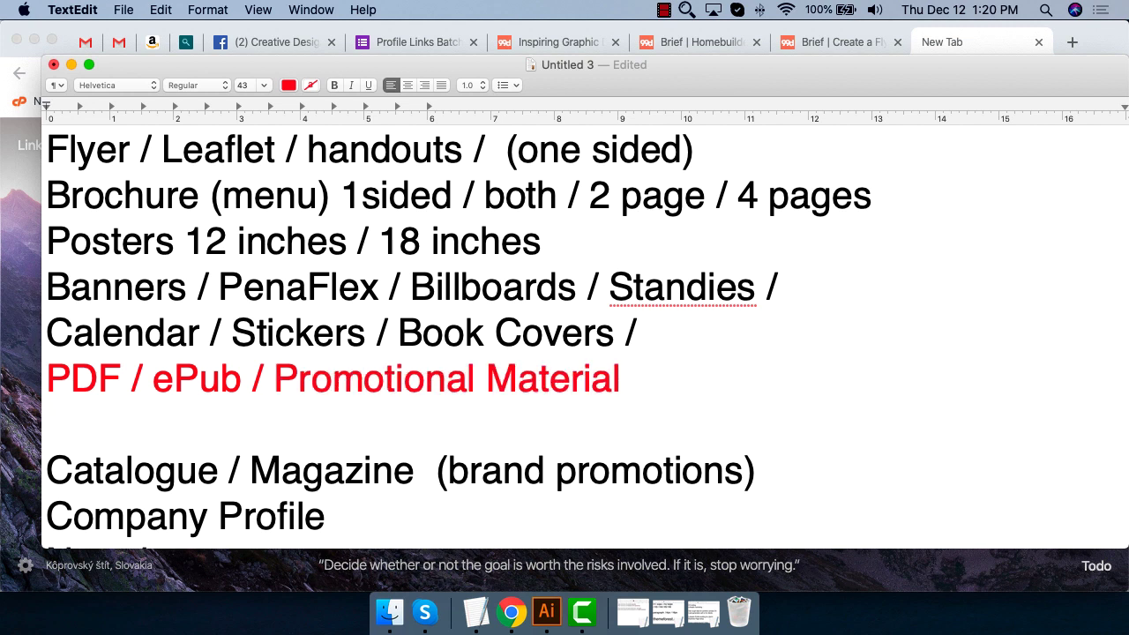
left_click_drag(274, 379, 631, 379)
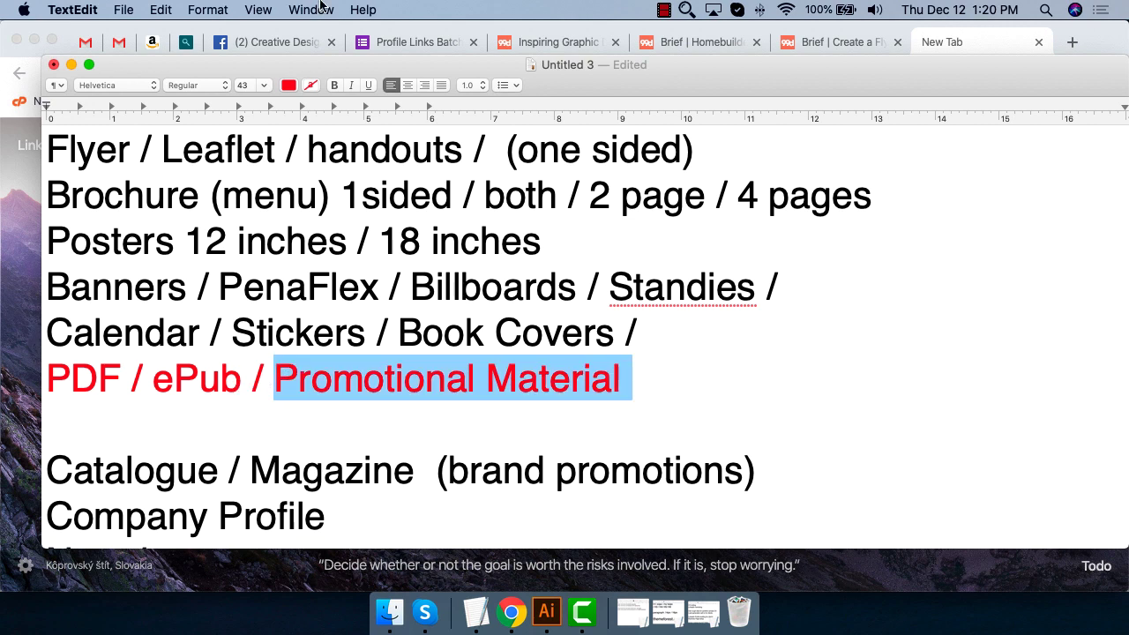
left_click(284, 82)
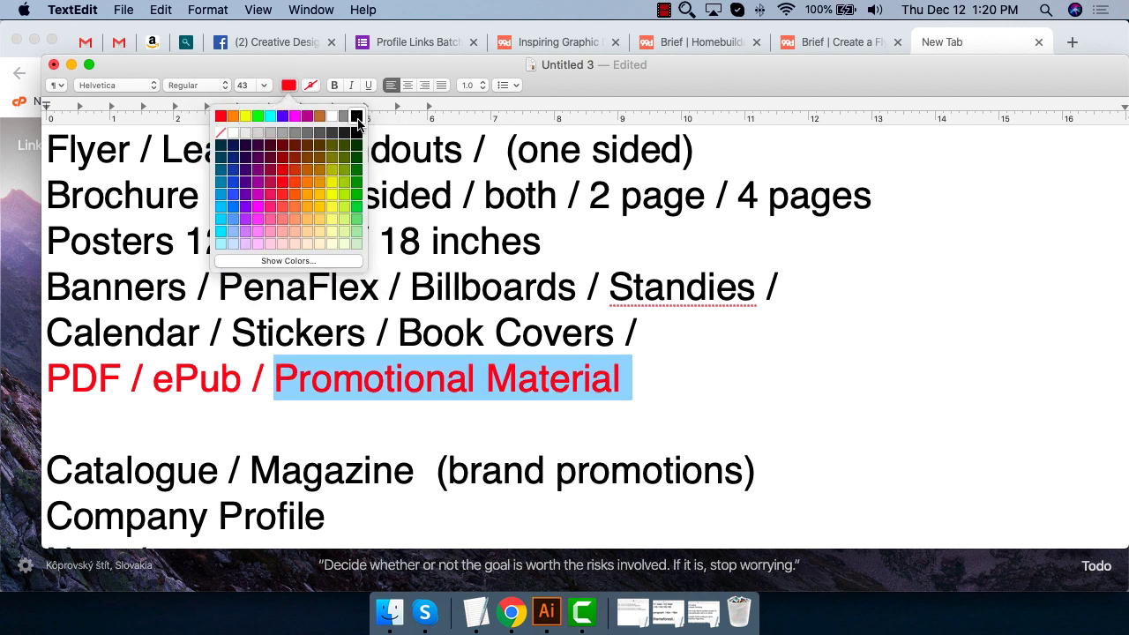
left_click(354, 112)
left_click(680, 362)
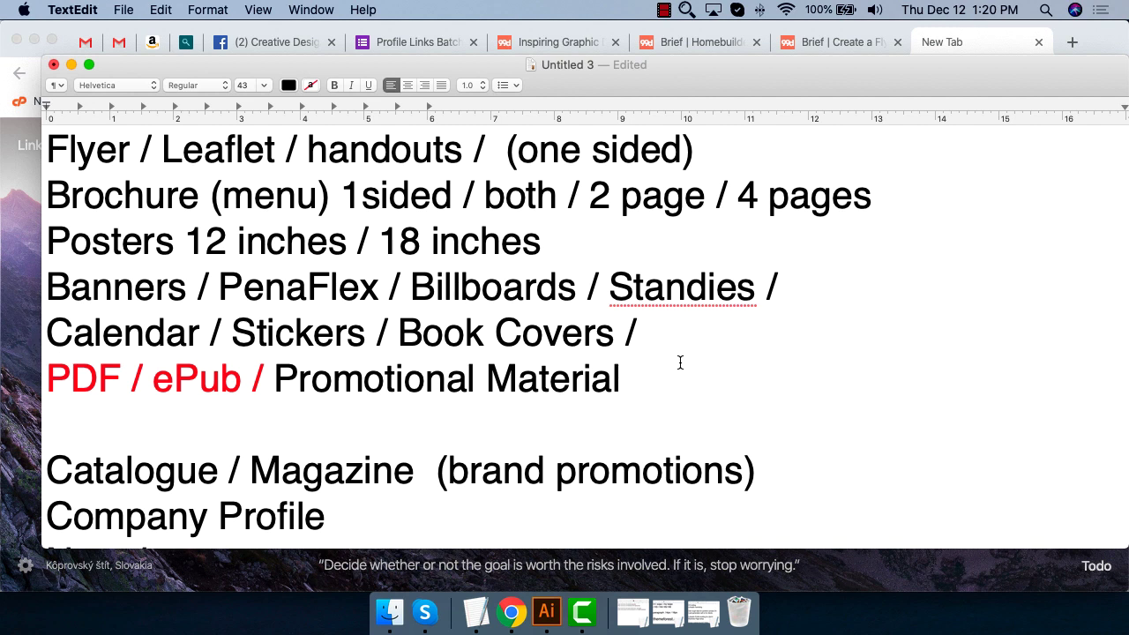
Append '/ Shaadi Card / Certificate' after Promotional Material
key("BackSpace")
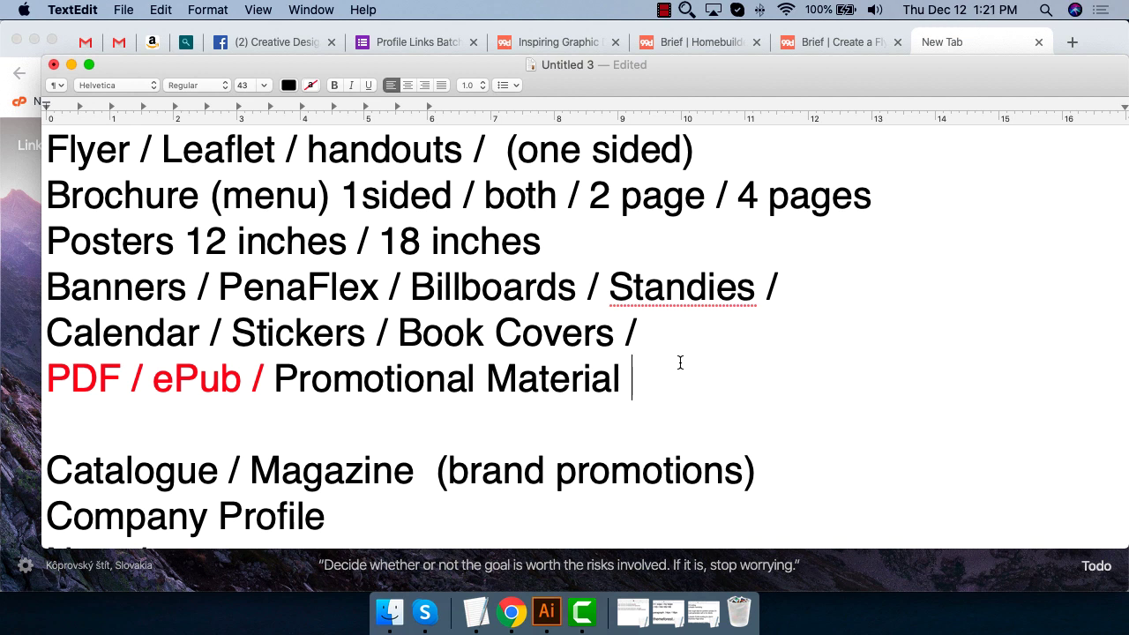
type("/")
type(" Shaadi Ca")
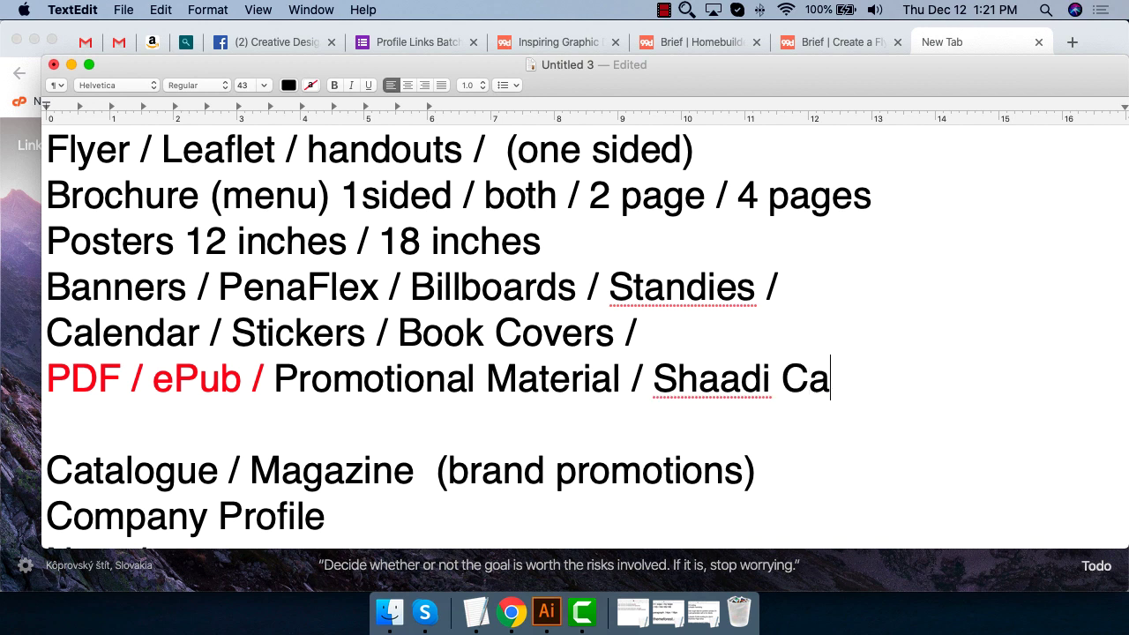
type("rd /")
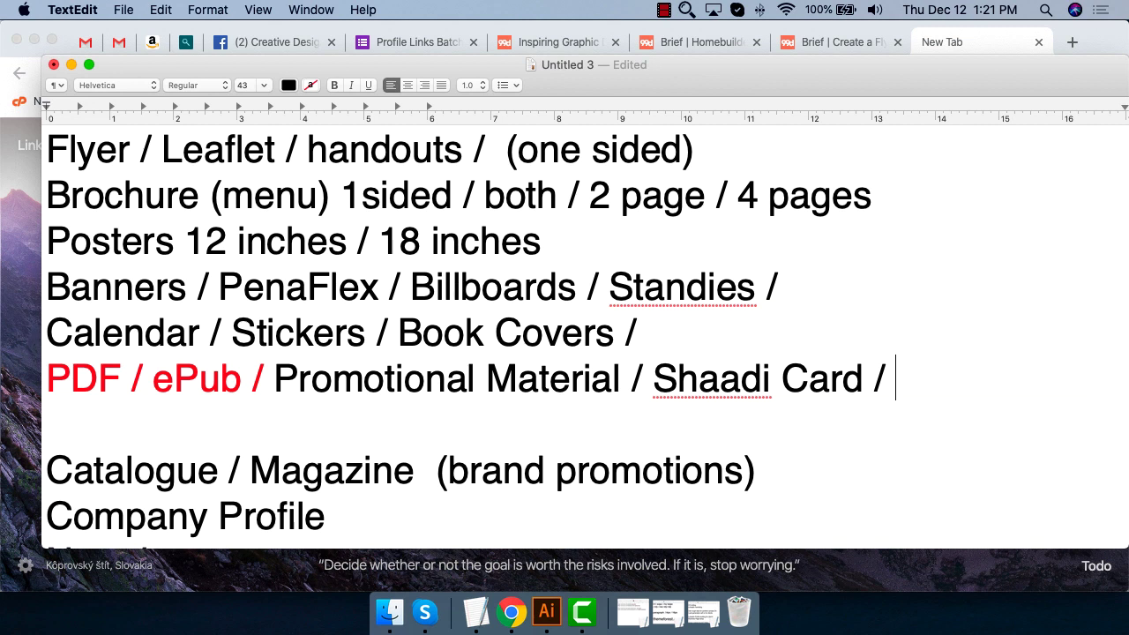
type("Cer")
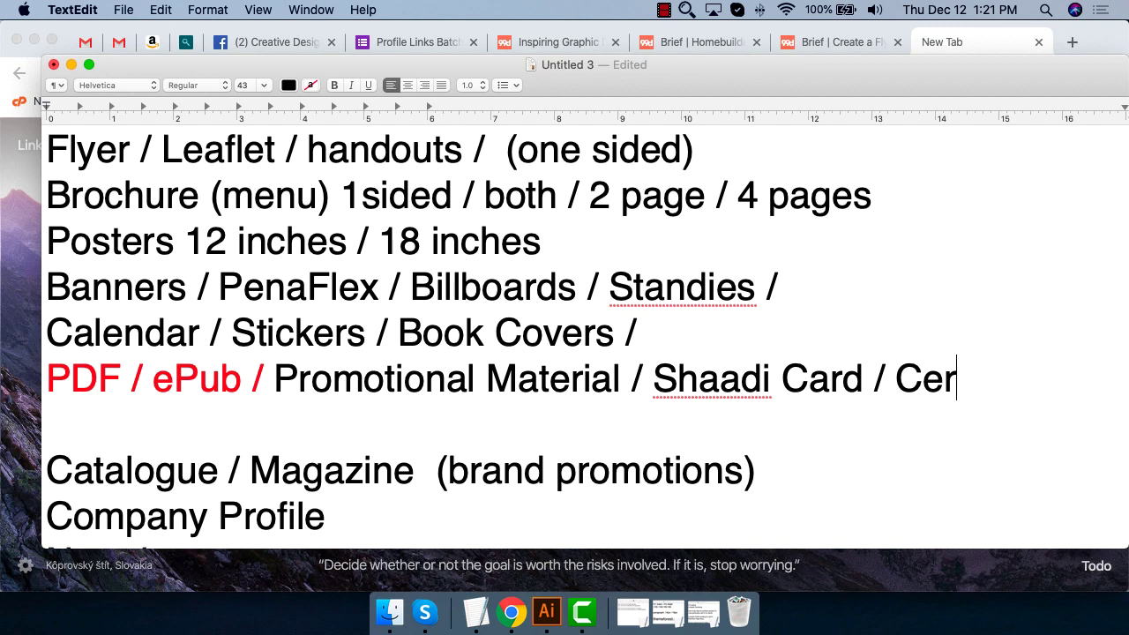
type("tificate")
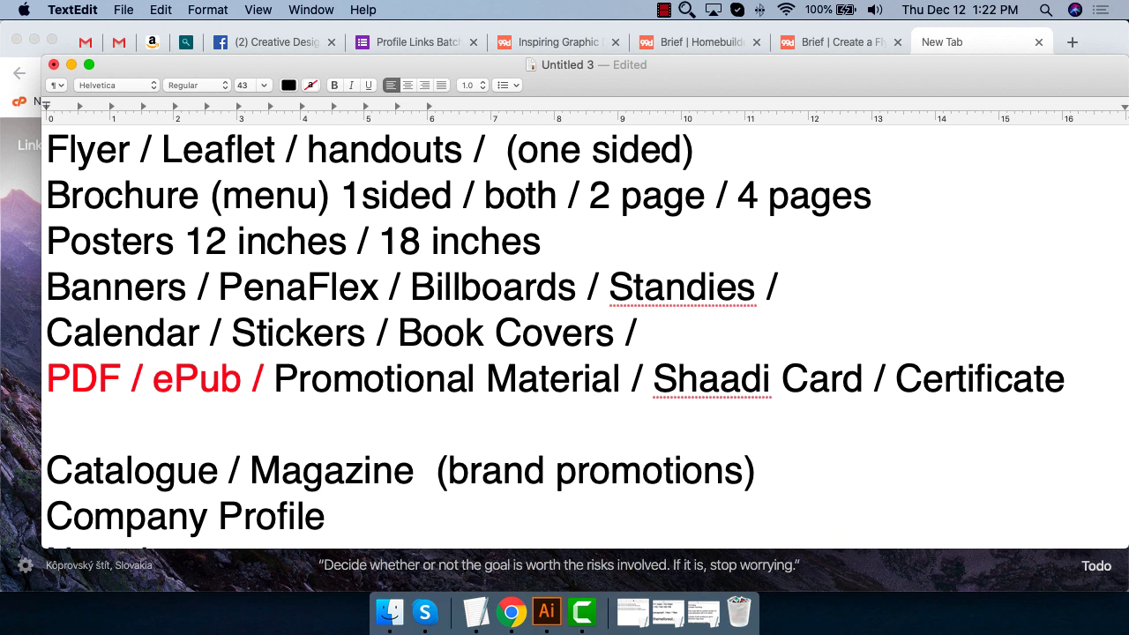
Add '/ T-Shirt' and move Promotional Material after it, followed by a slash
type(" / ")
type("T-Shir")
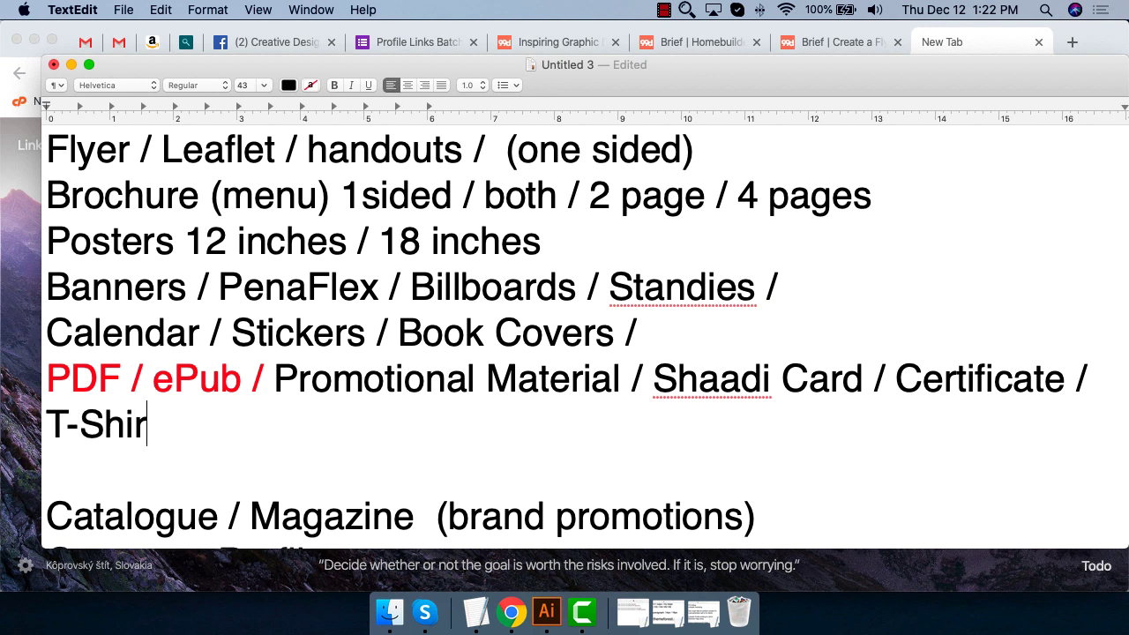
type("t")
key("BackSpace")
left_click_drag(634, 377, 273, 380)
key("super+c")
key("BackSpace")
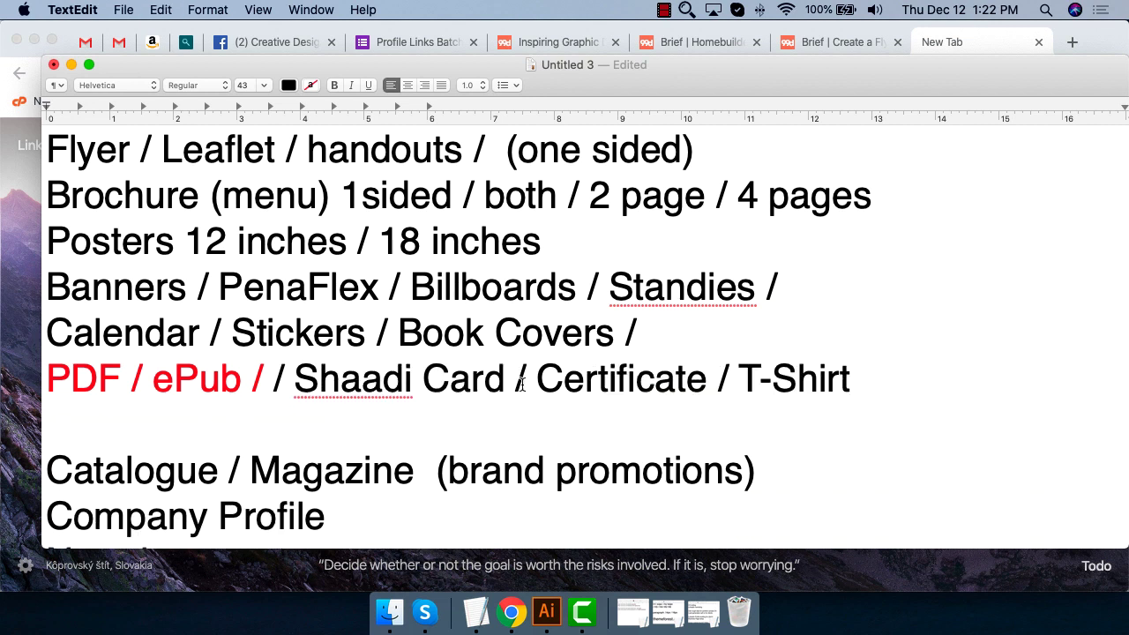
left_click(851, 377)
key("super+v")
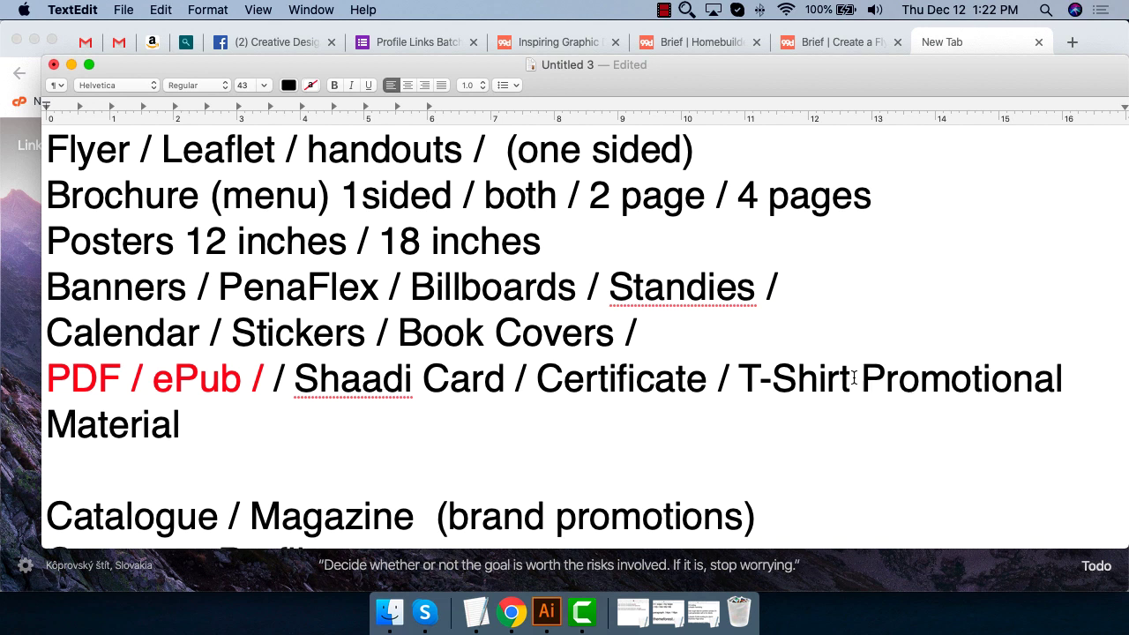
type(" /")
Append 'Packaging / - Product design /' to the end of the PDF / ePub line
type(" P")
type("ack")
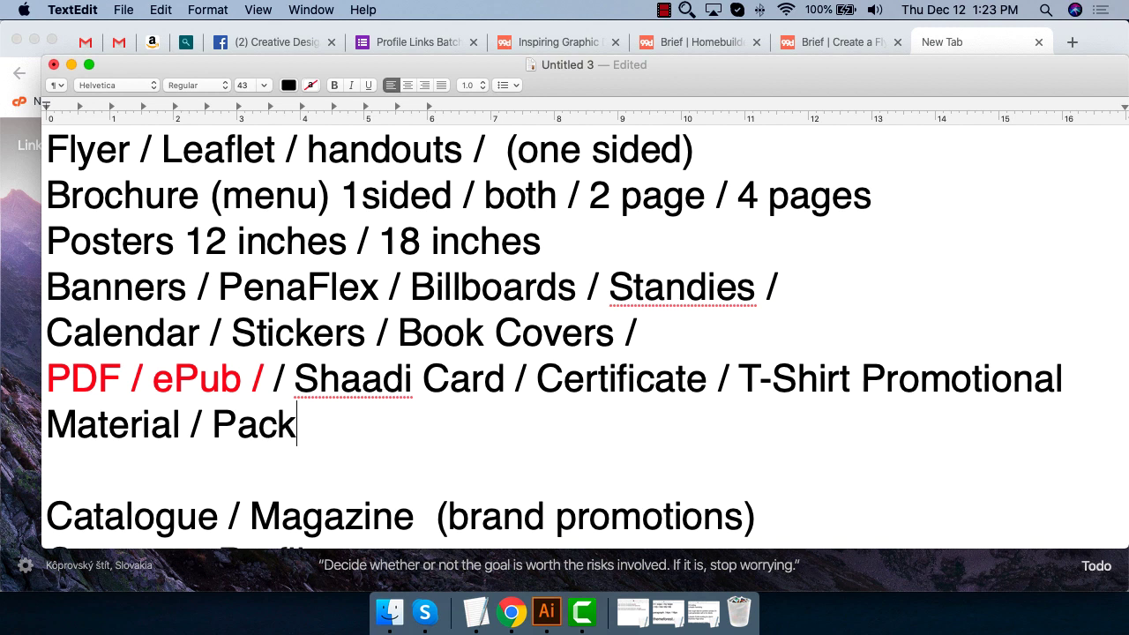
type("aging /")
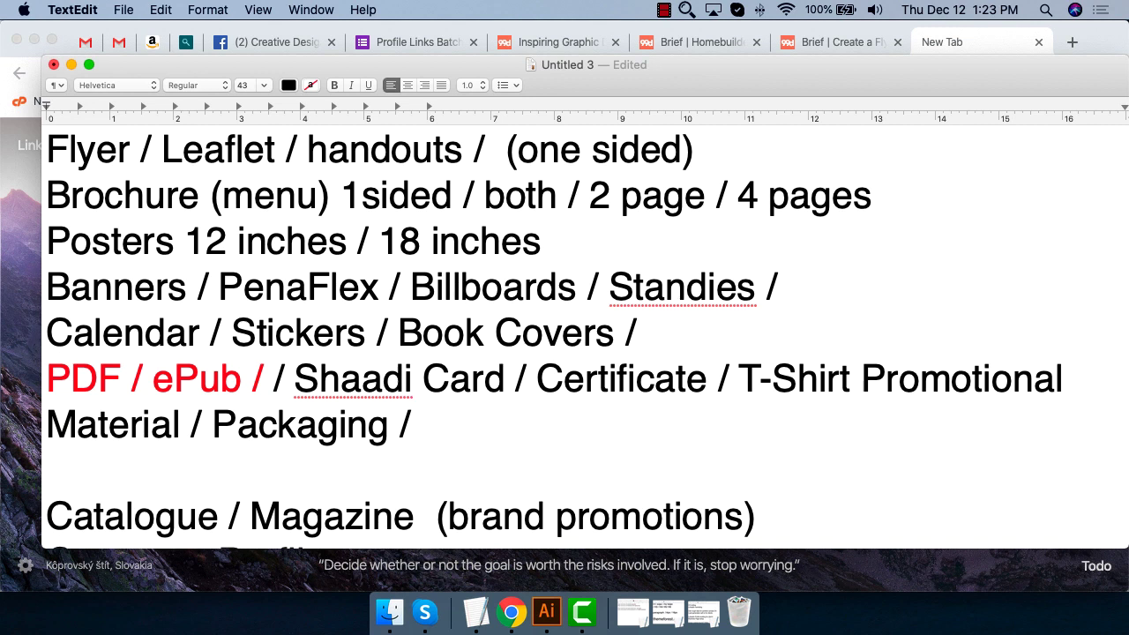
type("Prod")
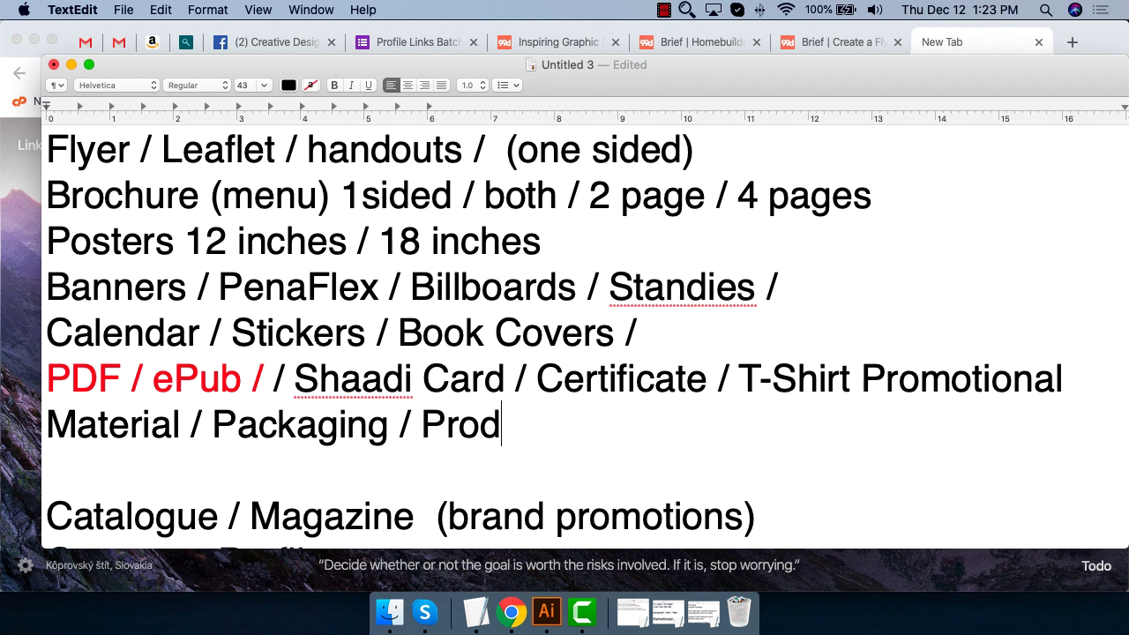
type("c")
key("BackSpace")
key("BackSpace")
key("BackSpace")
key("BackSpace")
key("BackSpace")
key("BackSpace")
key("BackSpace")
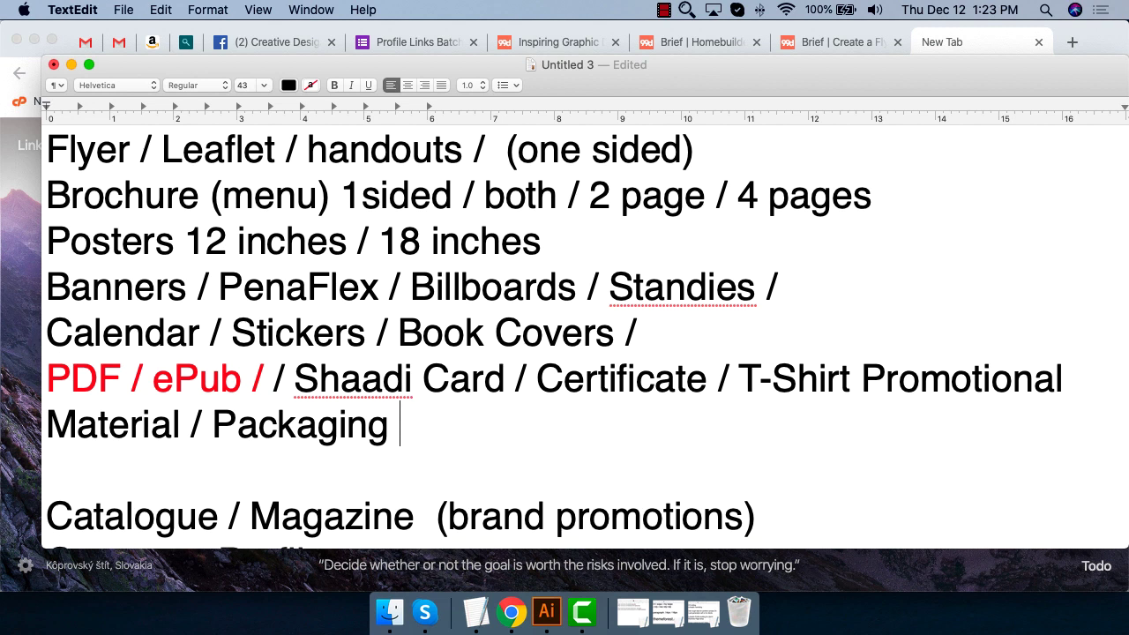
type("- Produ")
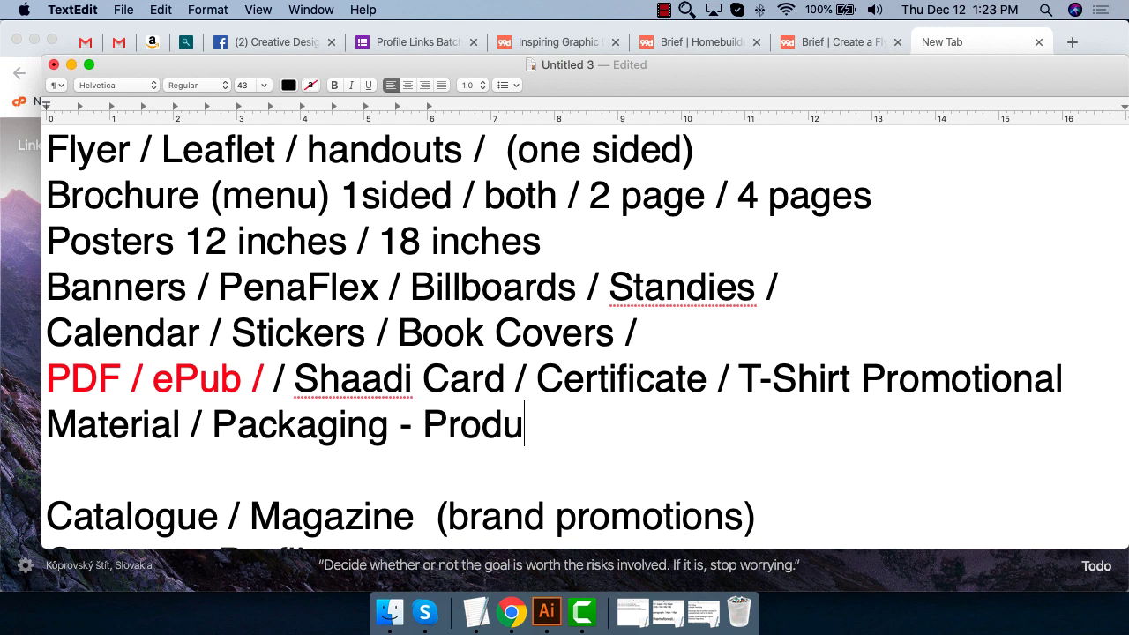
type("ct design /")
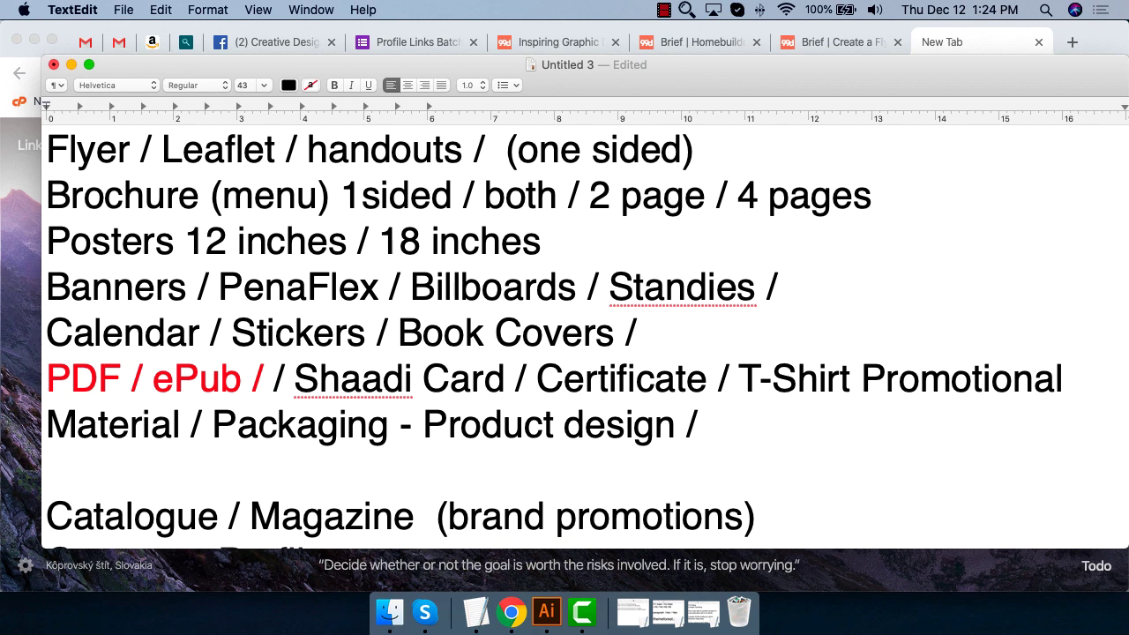
Add 'Add to Cart Page / Check out pages / Urdu Fonts' at the end of the notes
key("cmd+Down")
scroll(565, 335, "down", 2)
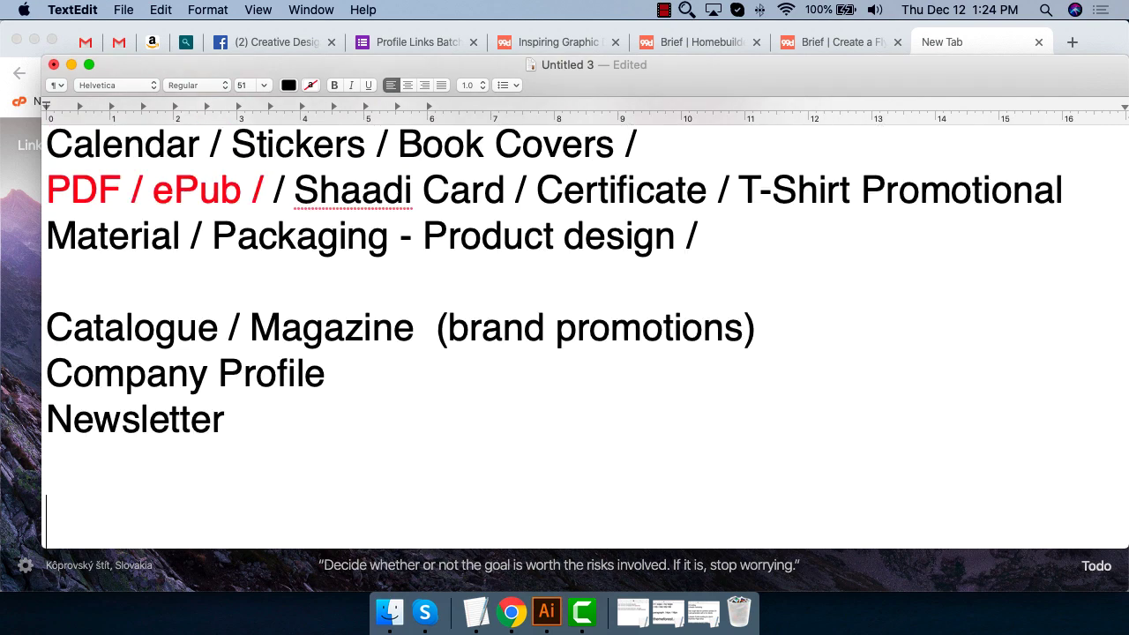
type("Add tu cart")
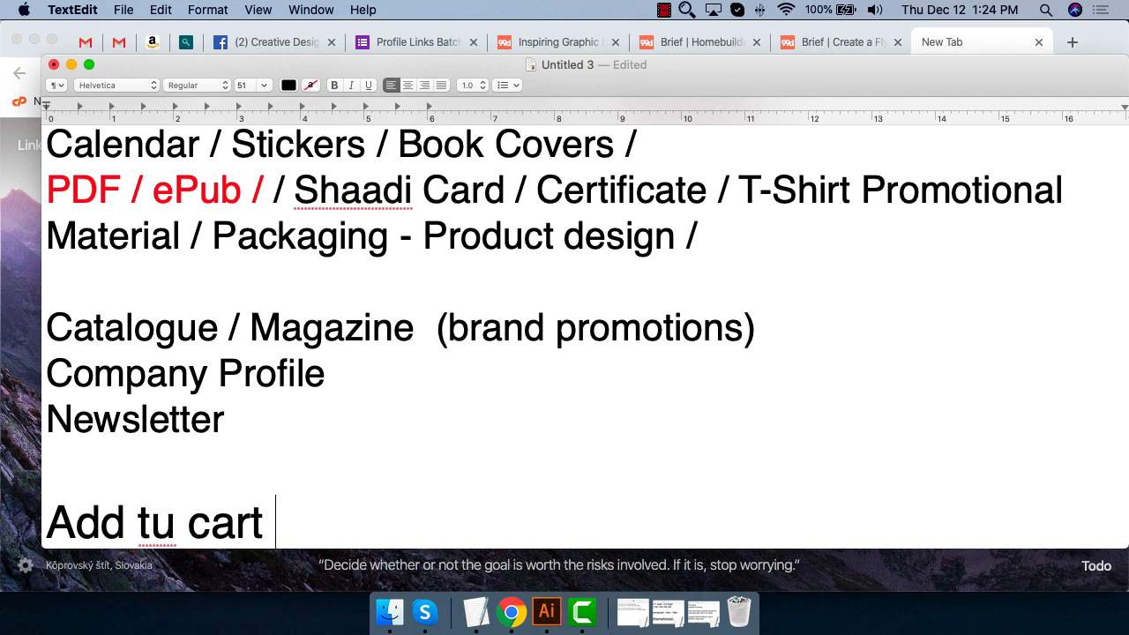
key("BackSpace")
key("BackSpace")
key("BackSpace")
key("BackSpace")
key("BackSpace")
key("BackSpace")
key("BackSpace")
type("o ")
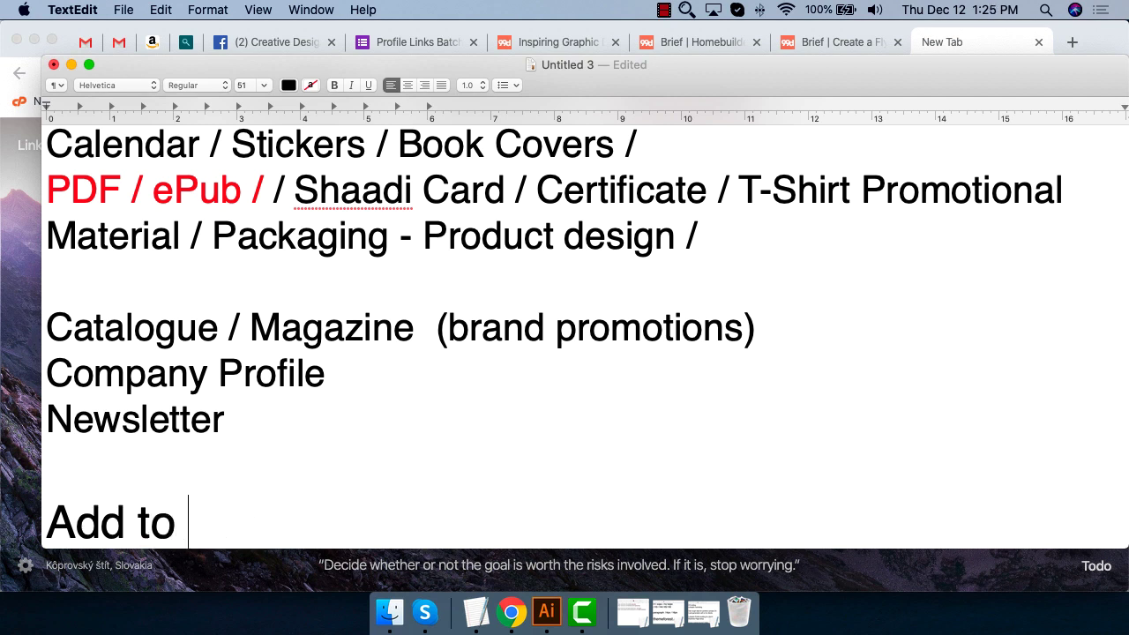
type("Cart ")
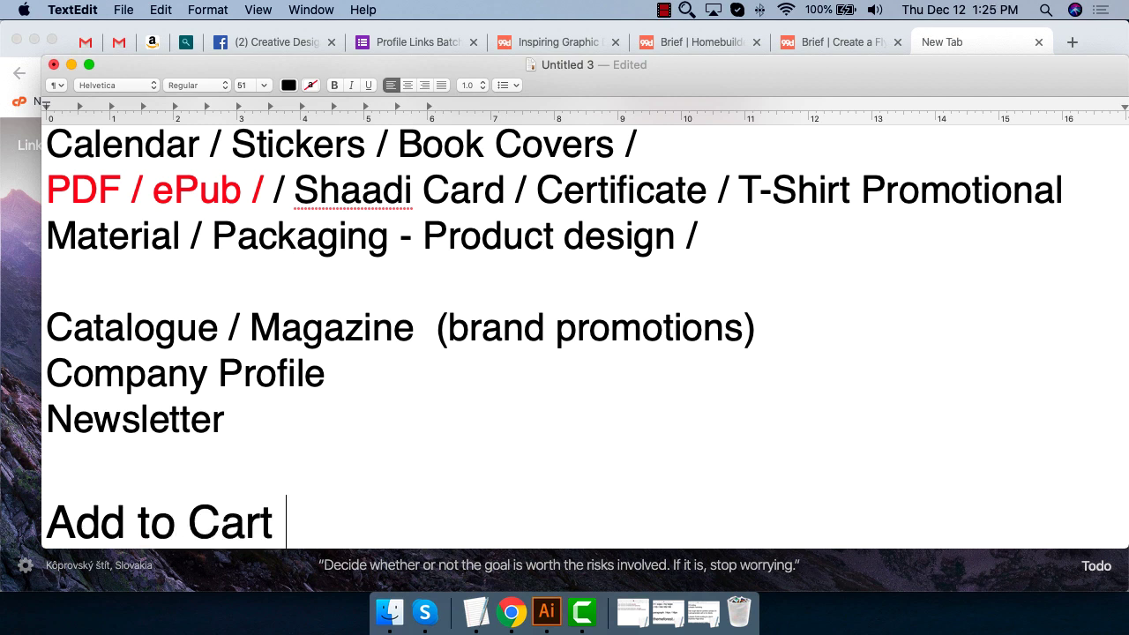
type("Page /")
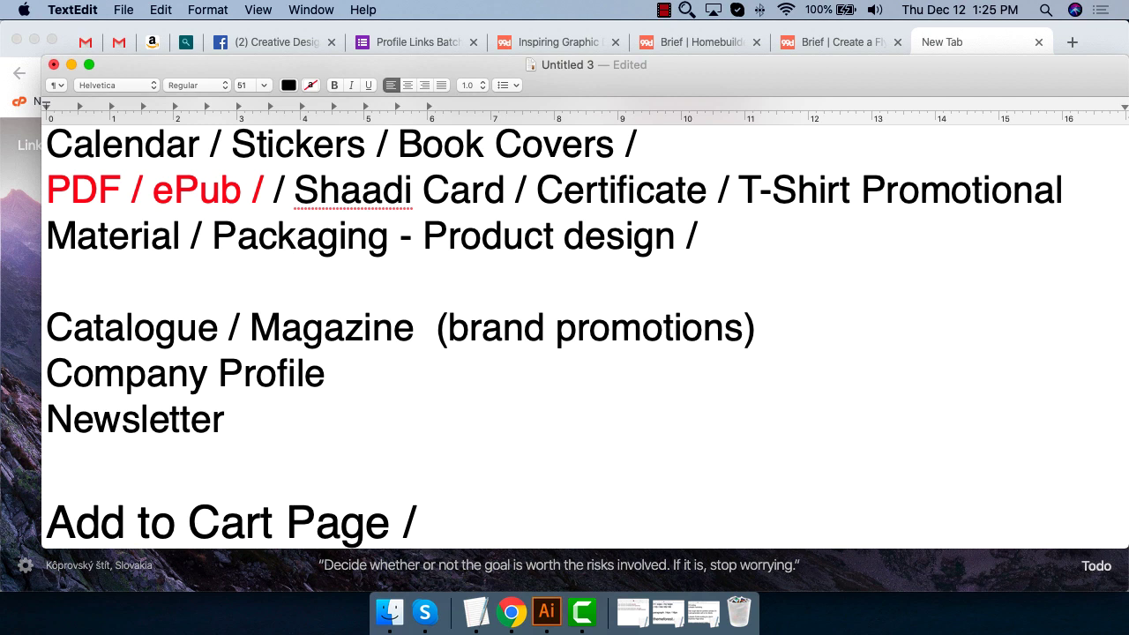
type(" Ch")
key("super+shift+Left")
type("Ch")
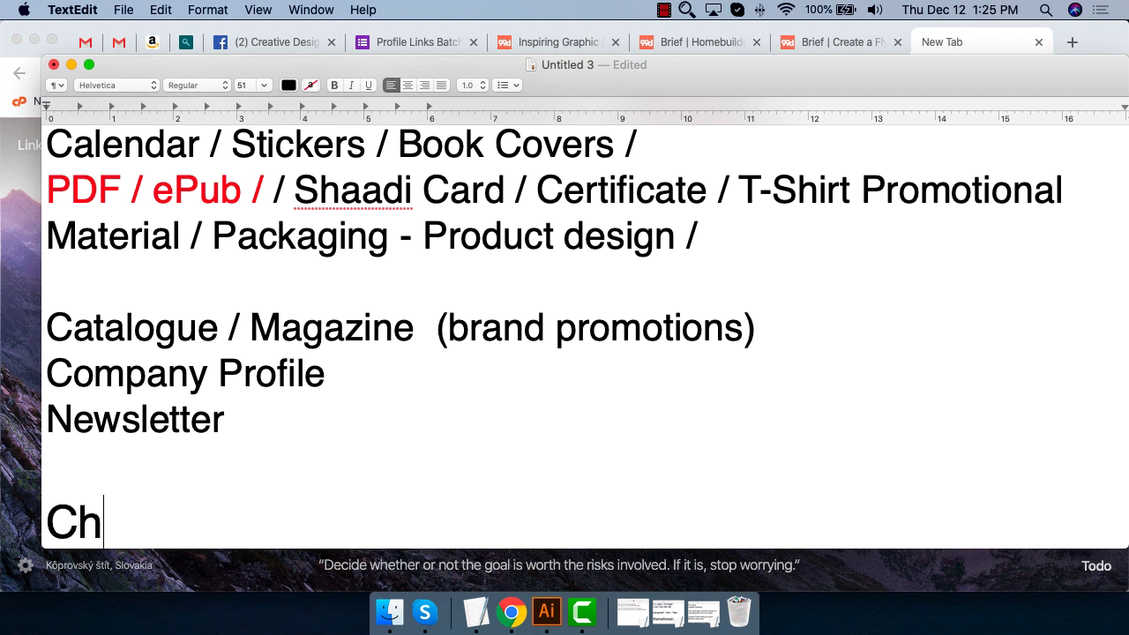
key("super+z")
key("alt+shift+Left")
type("Chec")
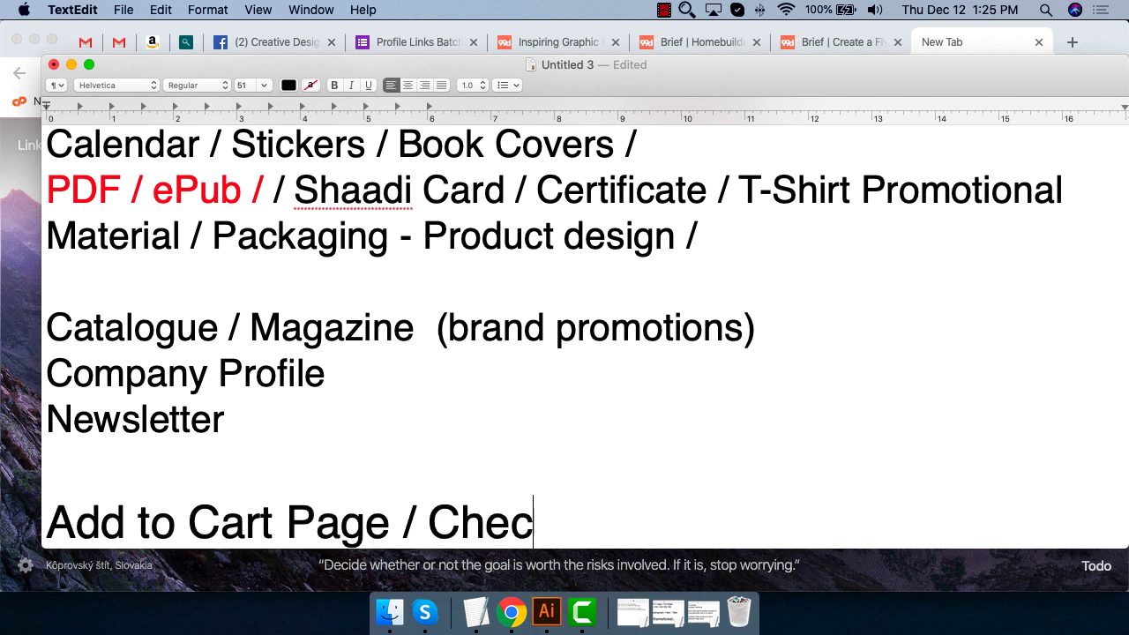
type("k out pages")
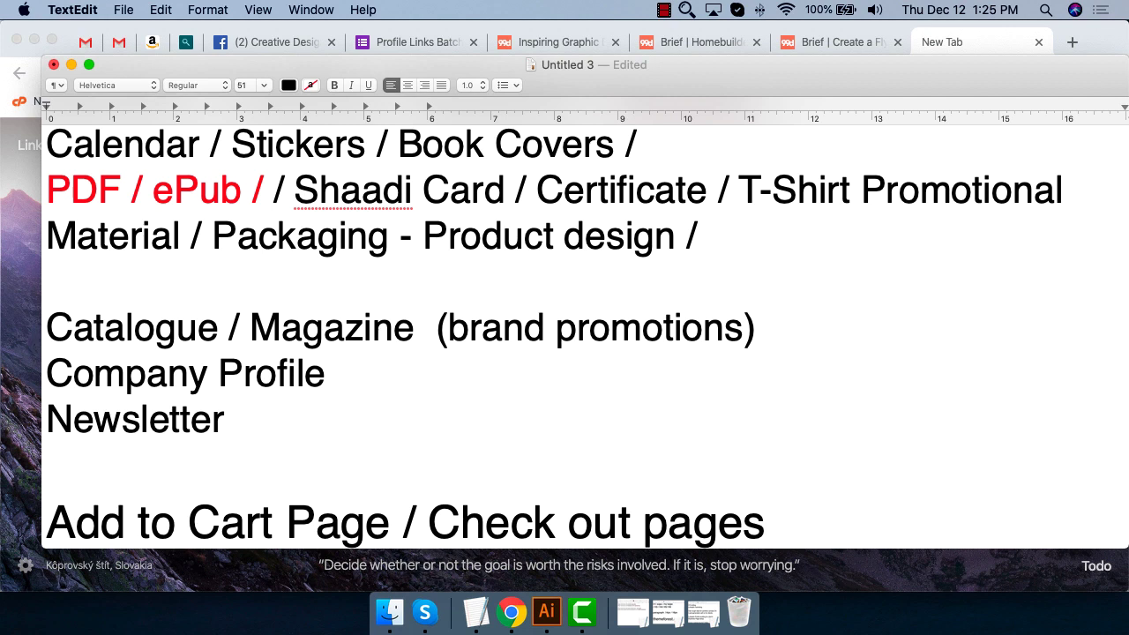
type("/ Urdu ")
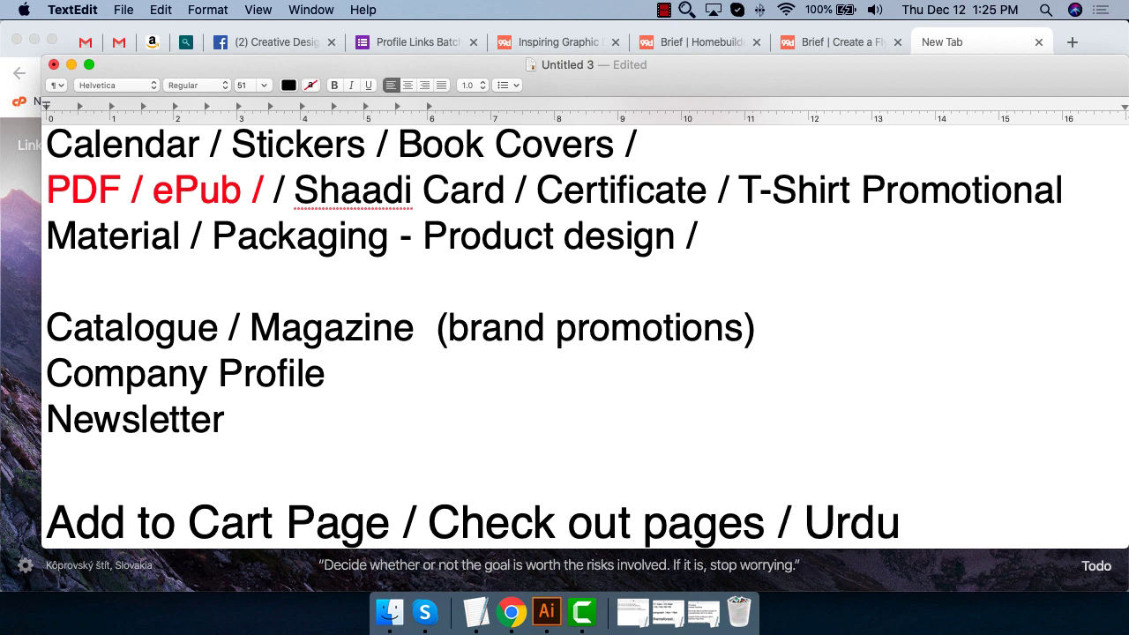
type("Font")
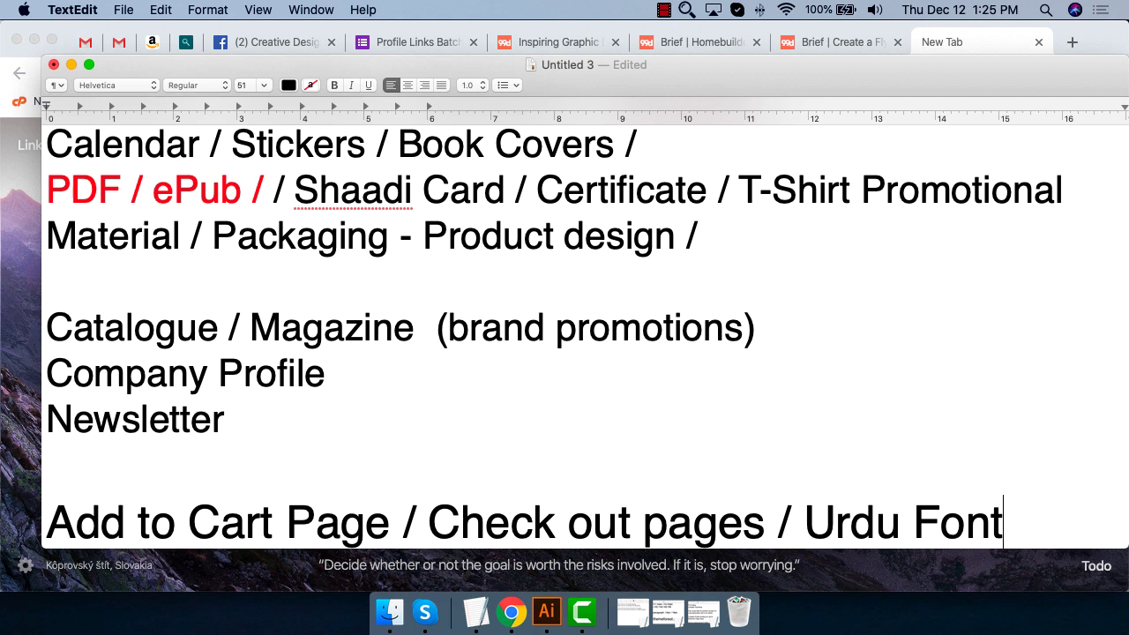
type("s")
Select the Urdu Fonts text in the notes, then switch to Chrome
scroll(572, 358, "up", 5)
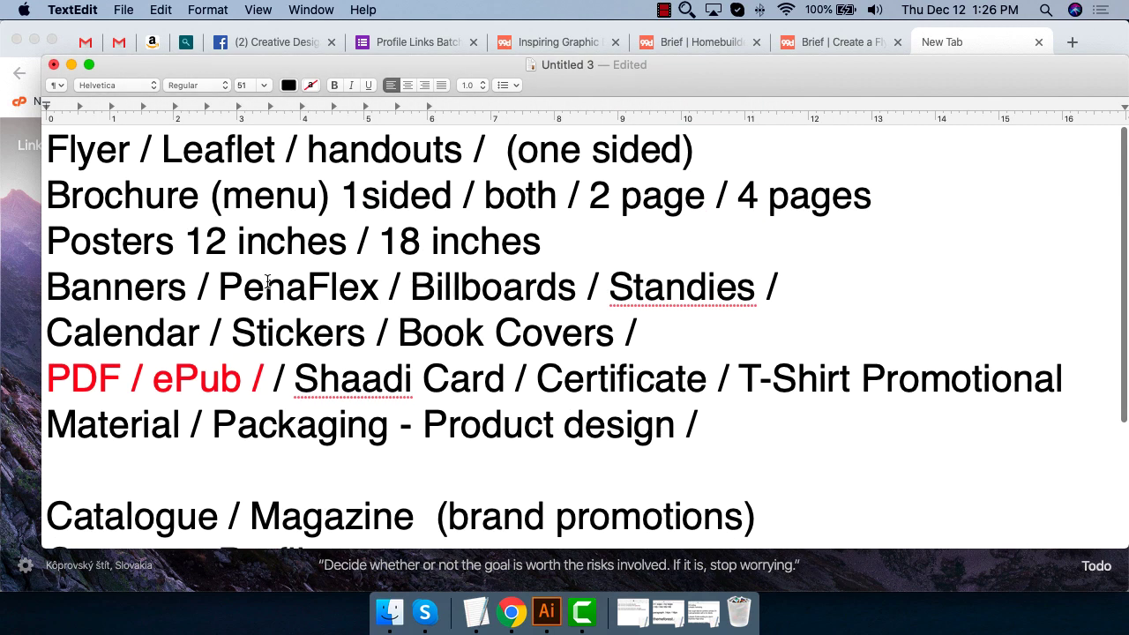
left_click(831, 285)
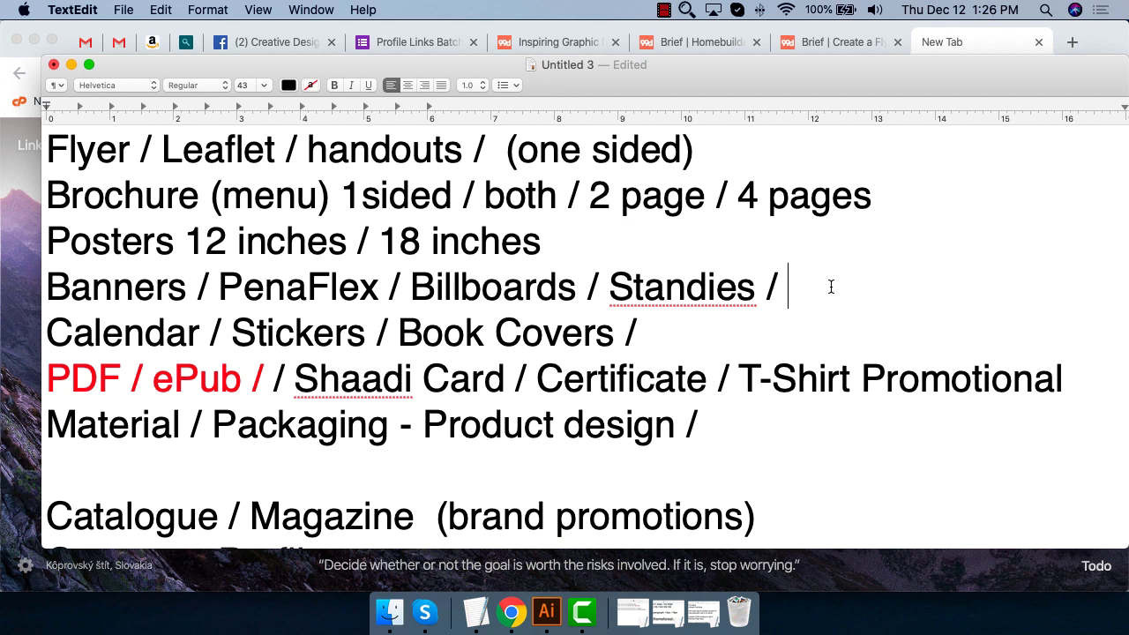
scroll(807, 345, "down", 5)
left_click_drag(1023, 522, 807, 527)
left_click(532, 586)
type("epub to pdf")
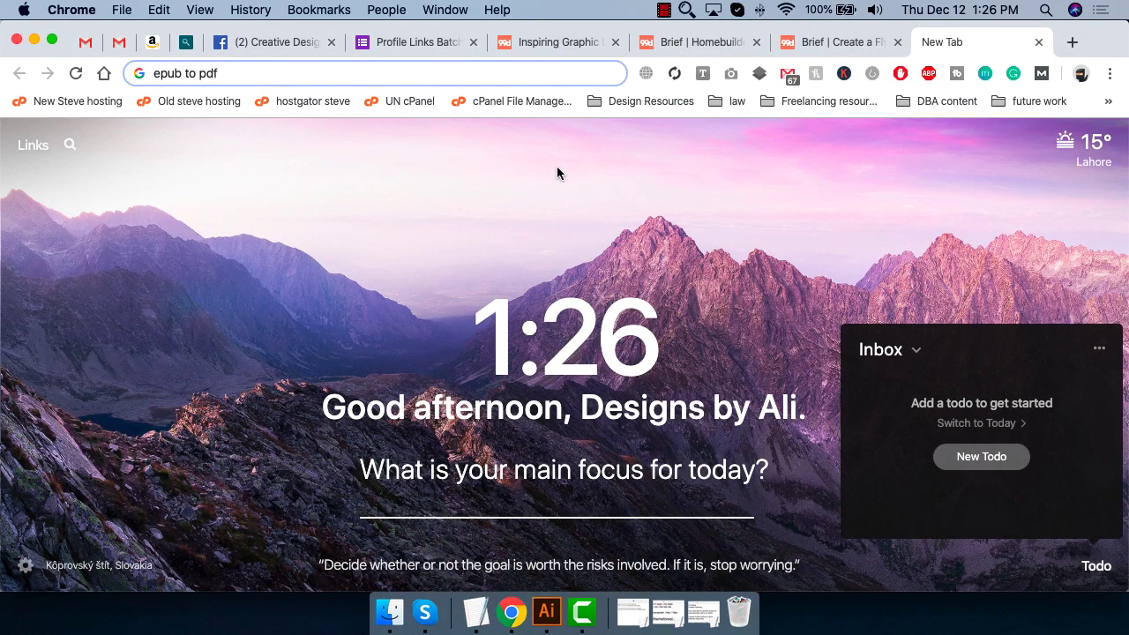
Replace the epub to pdf query with a Google search for 'urdu installer'
left_click(466, 74)
key("BackSpace")
type("urdu")
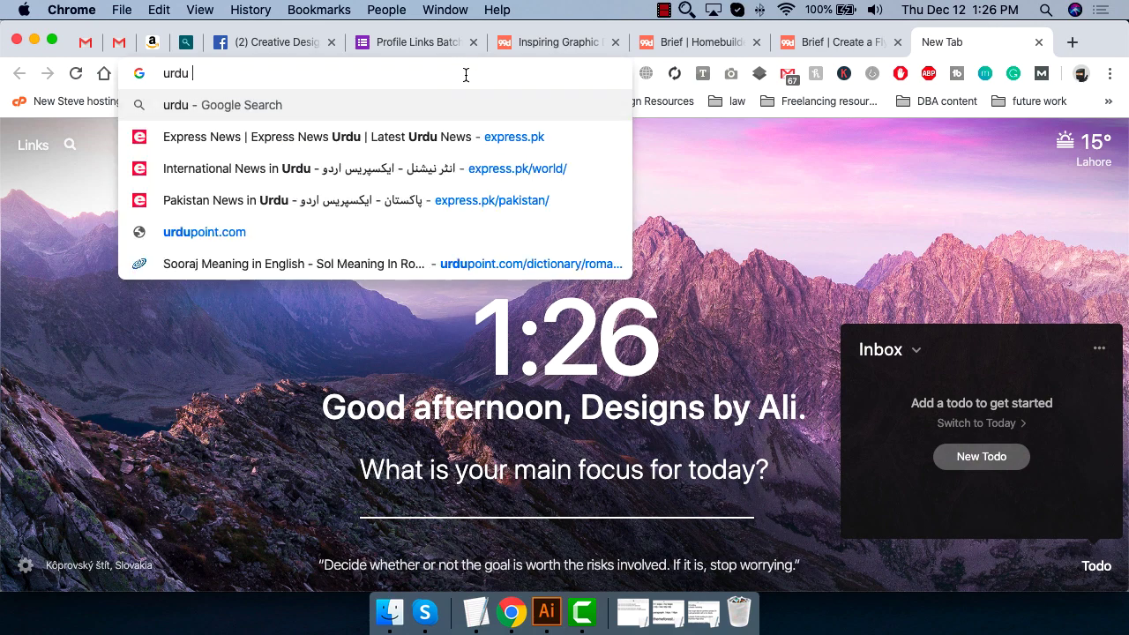
type(" installer")
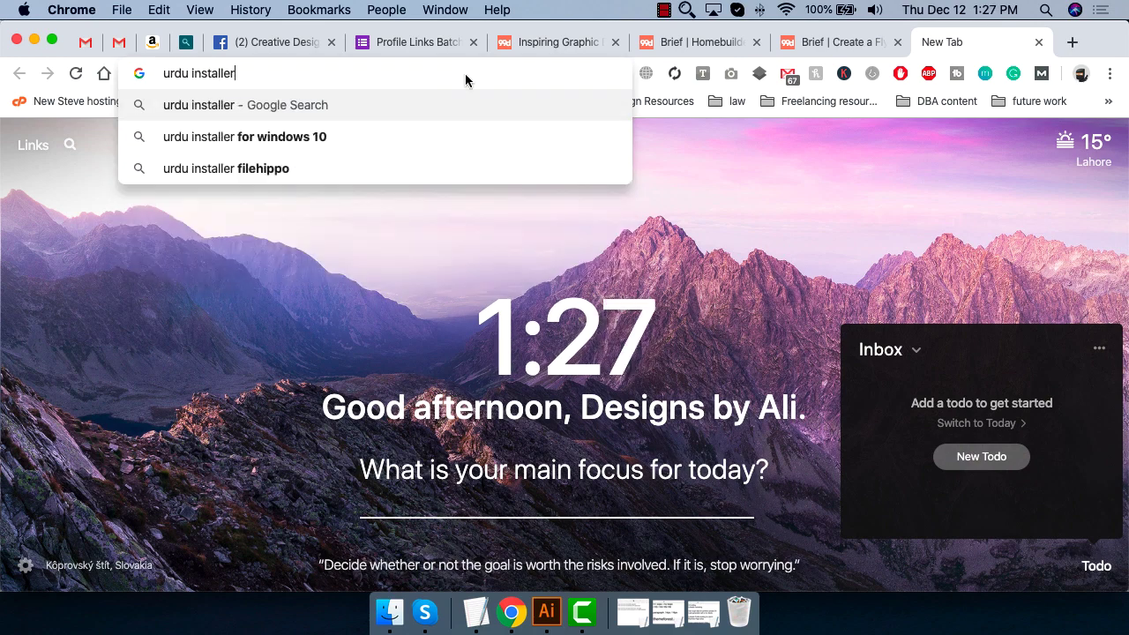
key("Return")
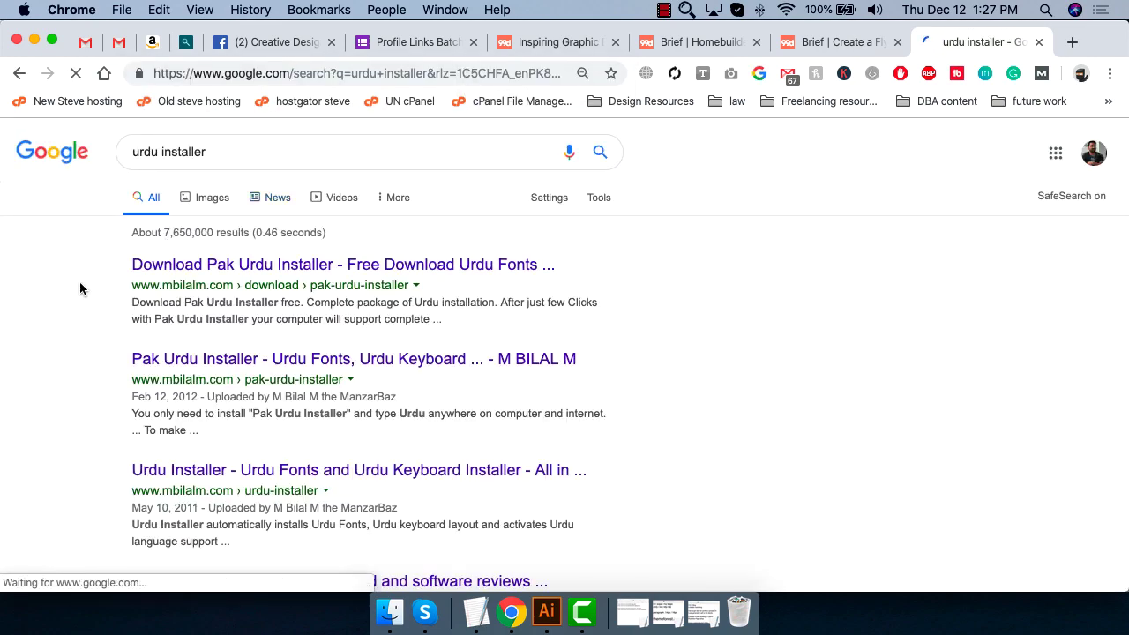
Scroll through the urdu installer results and back to the top
scroll(80, 282, "down", 1)
scroll(79, 281, "down", 5)
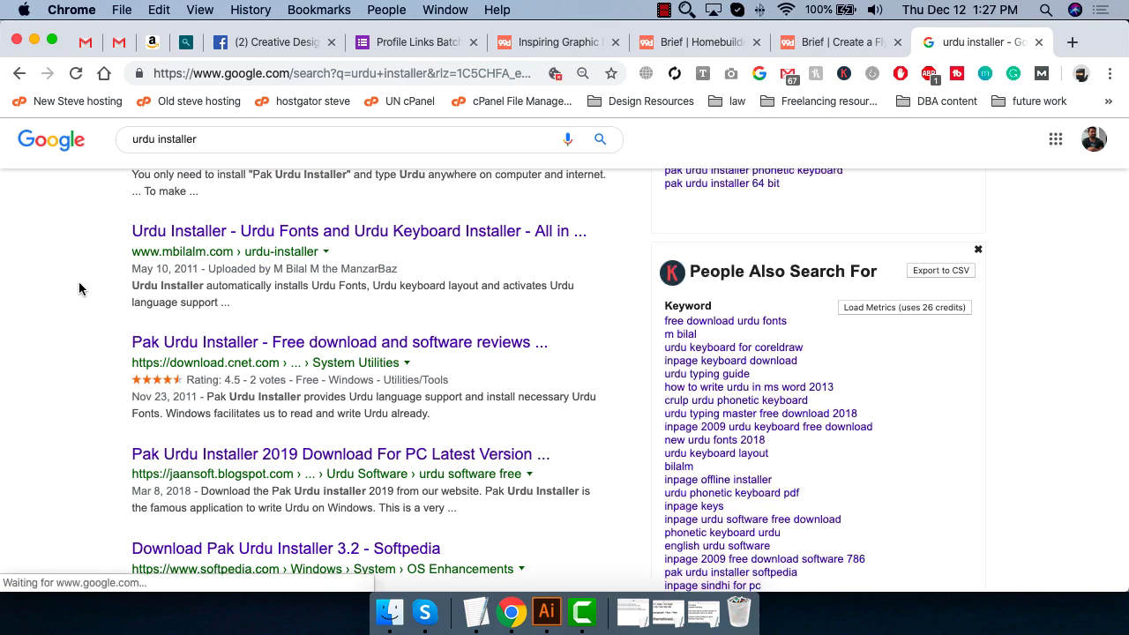
scroll(78, 281, "down", 5)
scroll(78, 283, "down", 1)
scroll(78, 282, "up", 2)
scroll(80, 281, "down", 5)
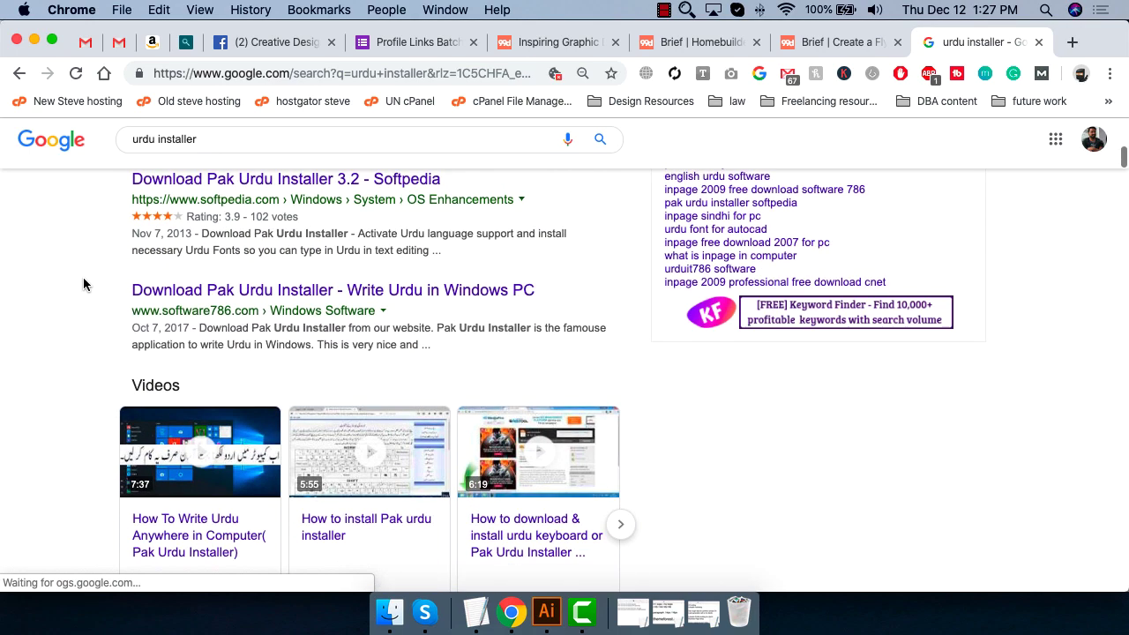
scroll(82, 278, "down", 3)
scroll(82, 284, "up", 3)
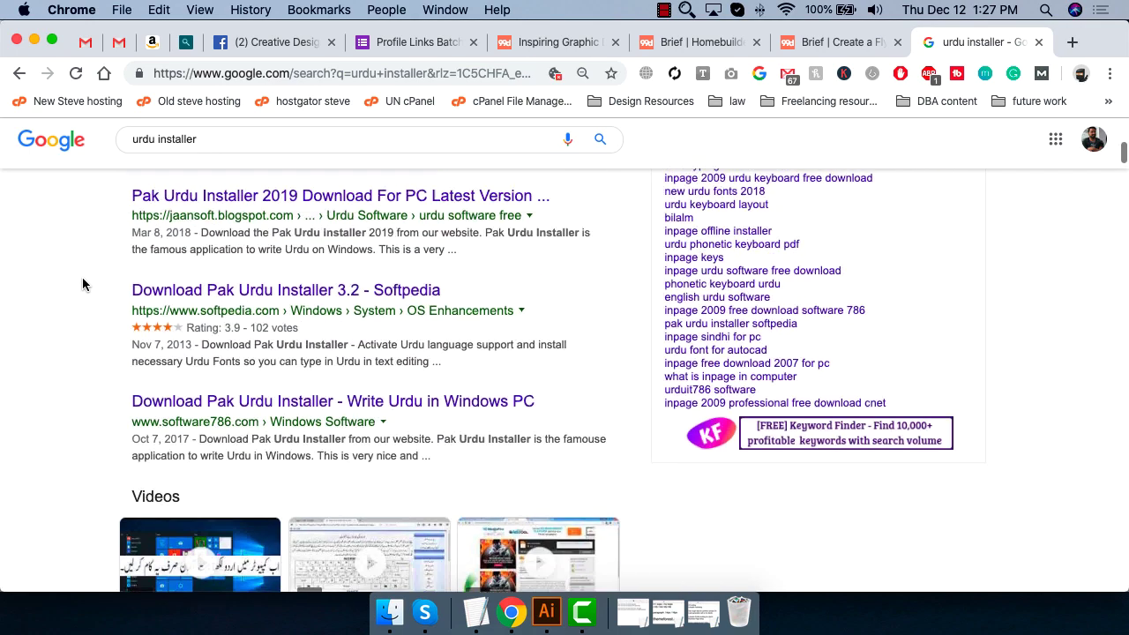
scroll(82, 284, "up", 4)
scroll(83, 284, "up", 2)
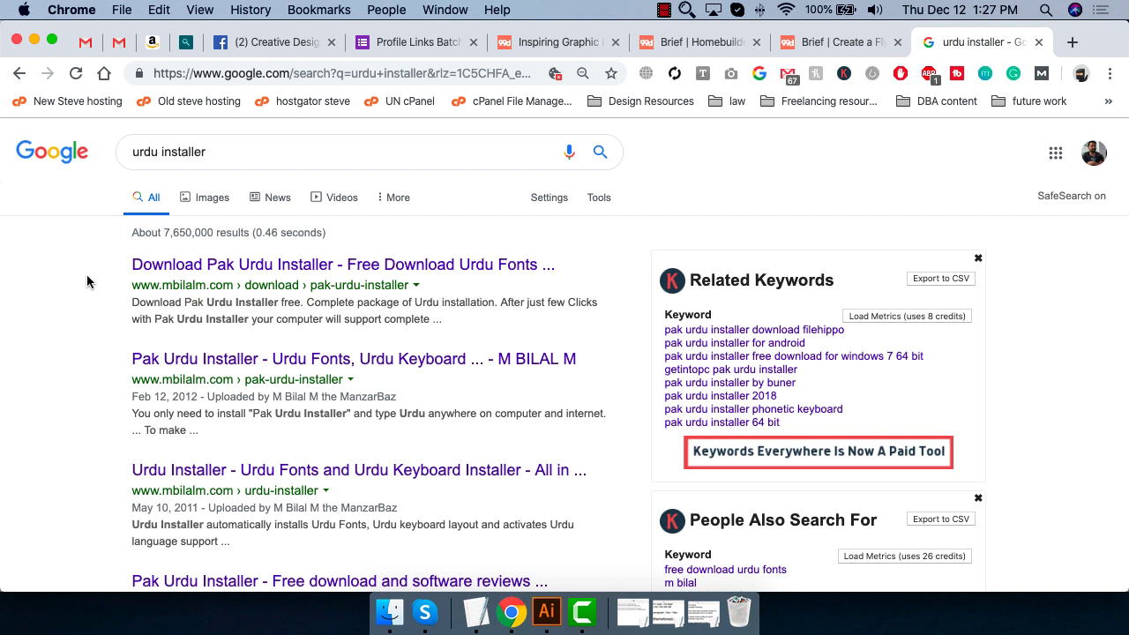
Search using the 'pak urdu installer download filehippo' suggestion
left_click(332, 145)
double_click(333, 144)
key("Down")
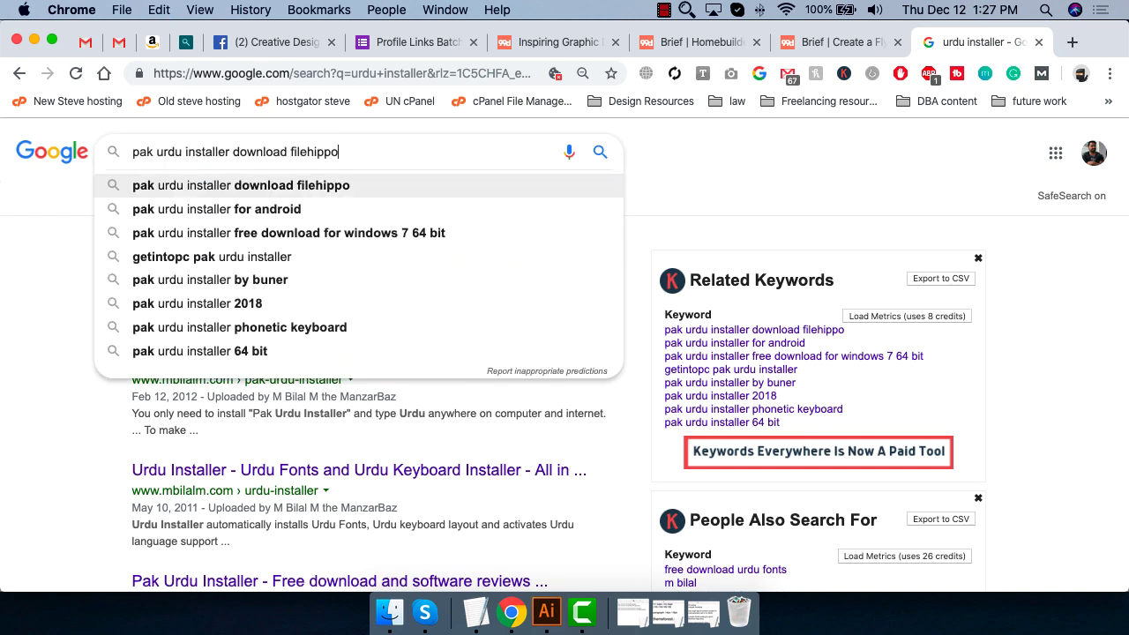
key("alt+shift+Left")
key("alt+shift+Left")
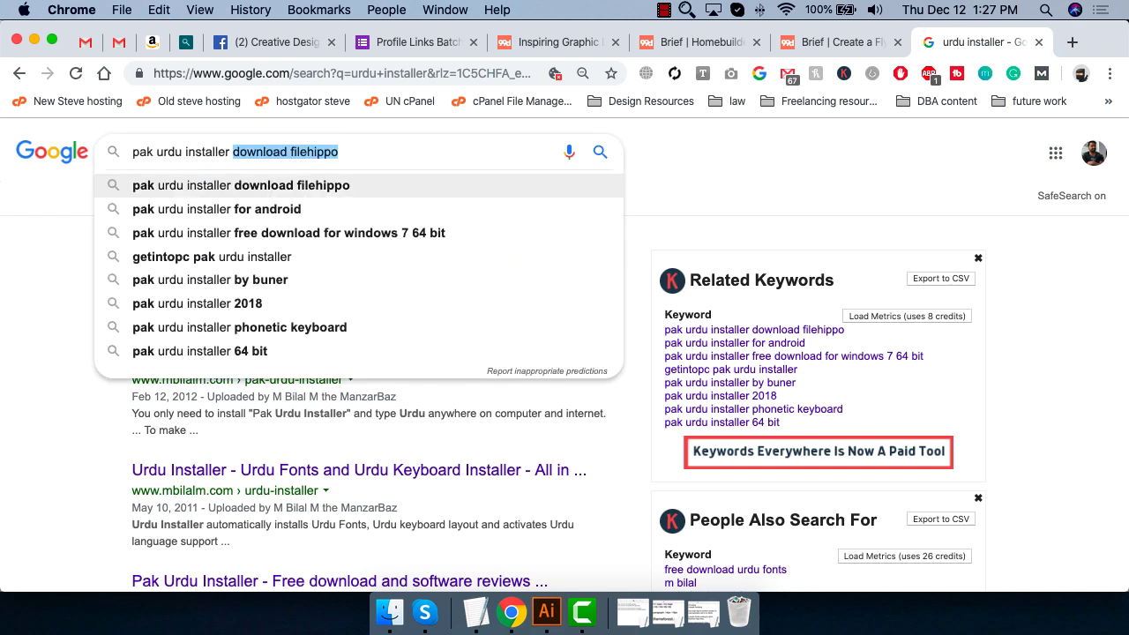
key("Right")
key("Return")
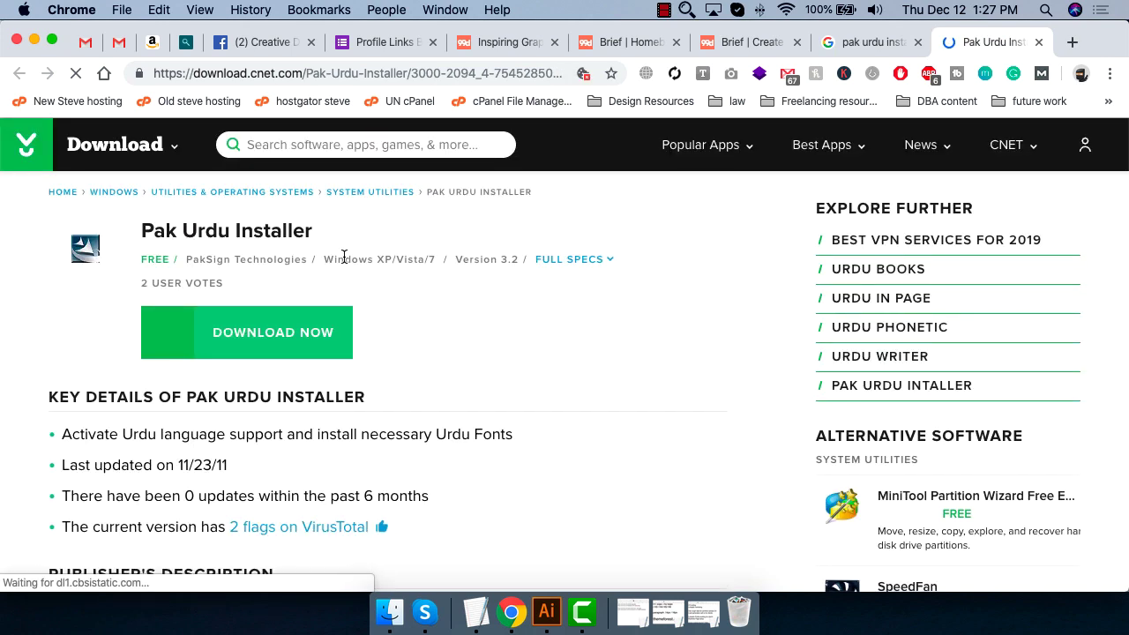
On the CNET Pak Urdu Installer page, mute the tab and pause the playing video
left_click_drag(141, 231, 321, 242)
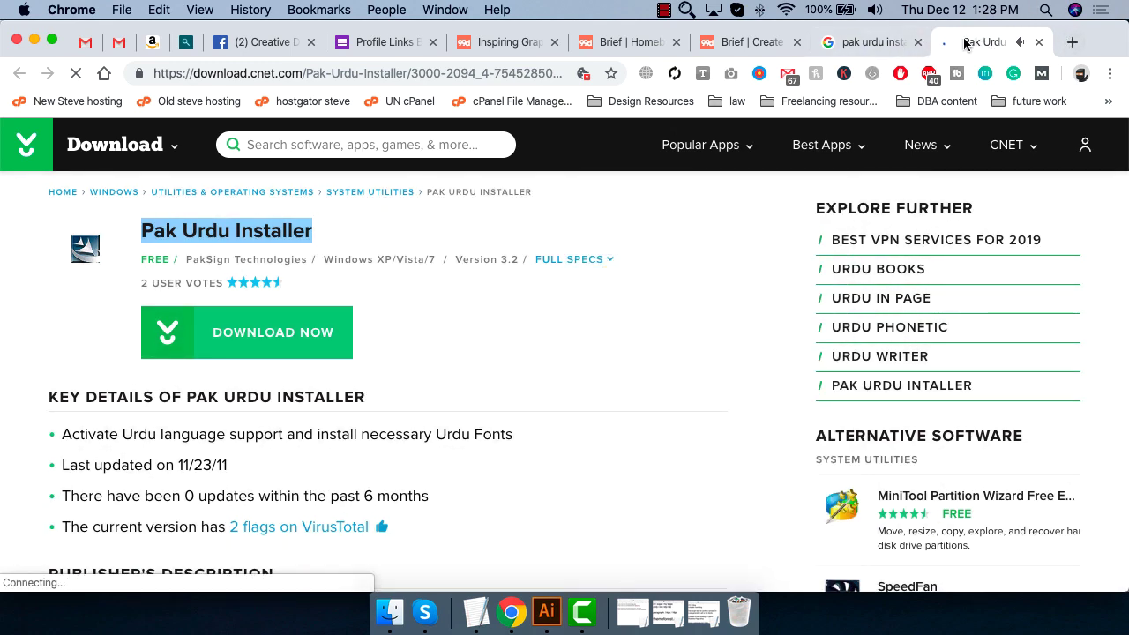
right_click(965, 41)
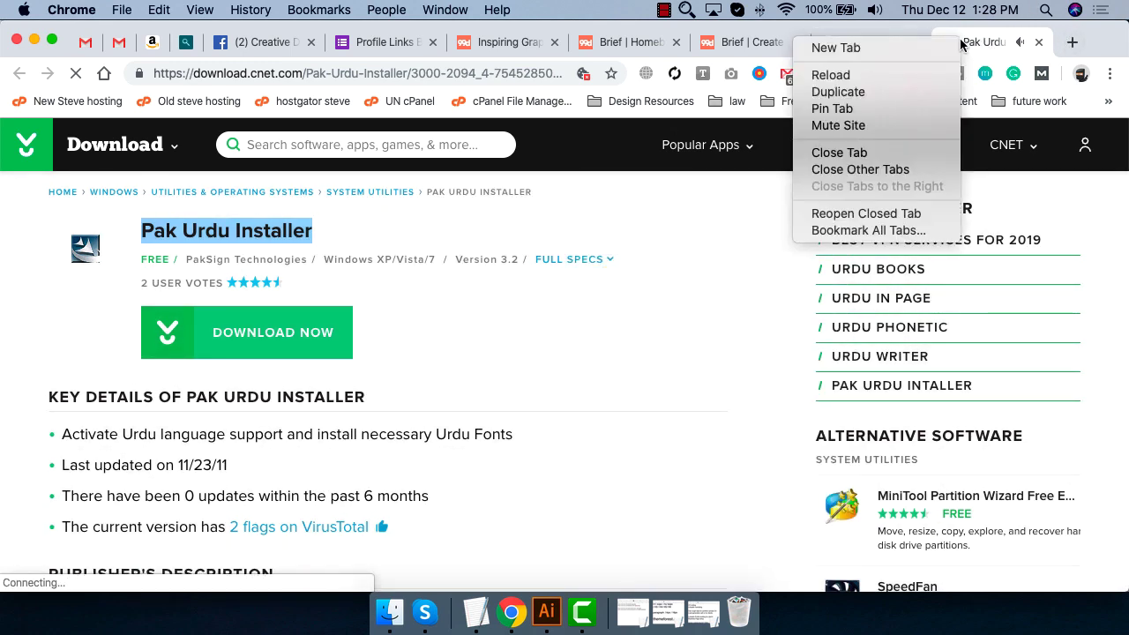
left_click(869, 127)
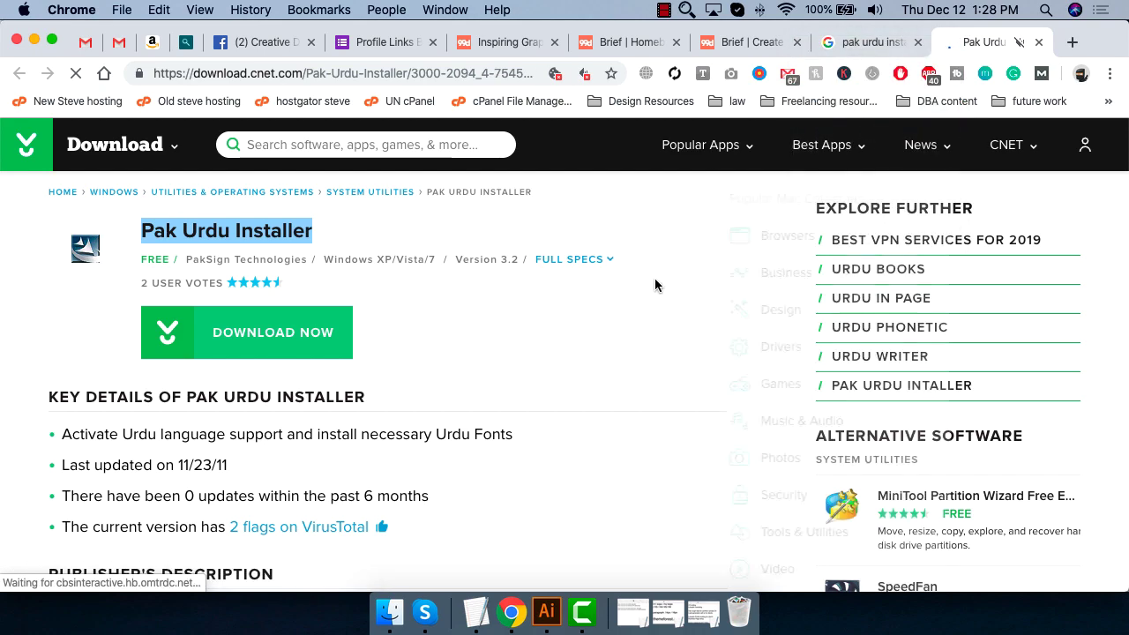
scroll(624, 355, "down", 10)
scroll(624, 355, "up", 2)
scroll(624, 355, "up", 10)
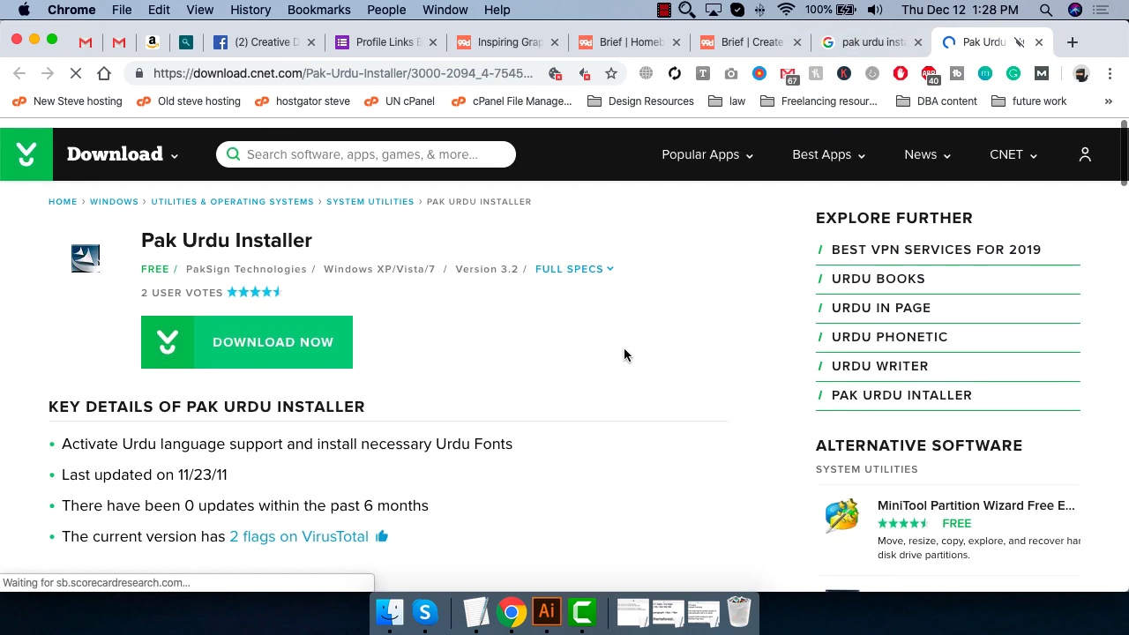
scroll(626, 353, "down", 5)
scroll(360, 356, "down", 1)
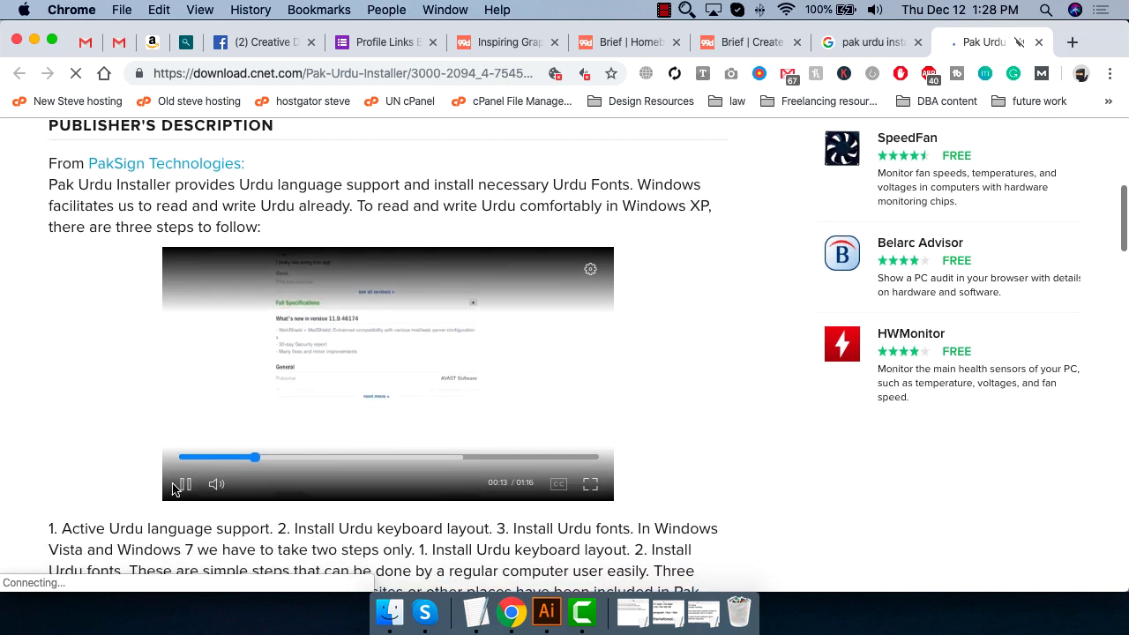
left_click(185, 499)
scroll(198, 468, "up", 5)
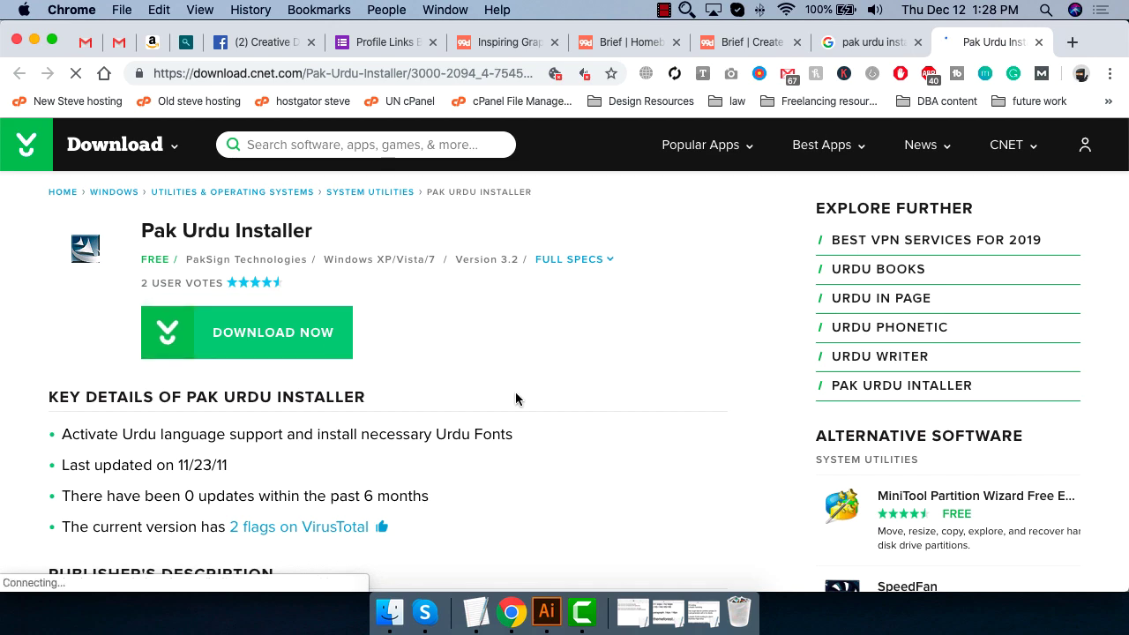
In Illustrator, start a new document, then close the new document setup
left_click(531, 562)
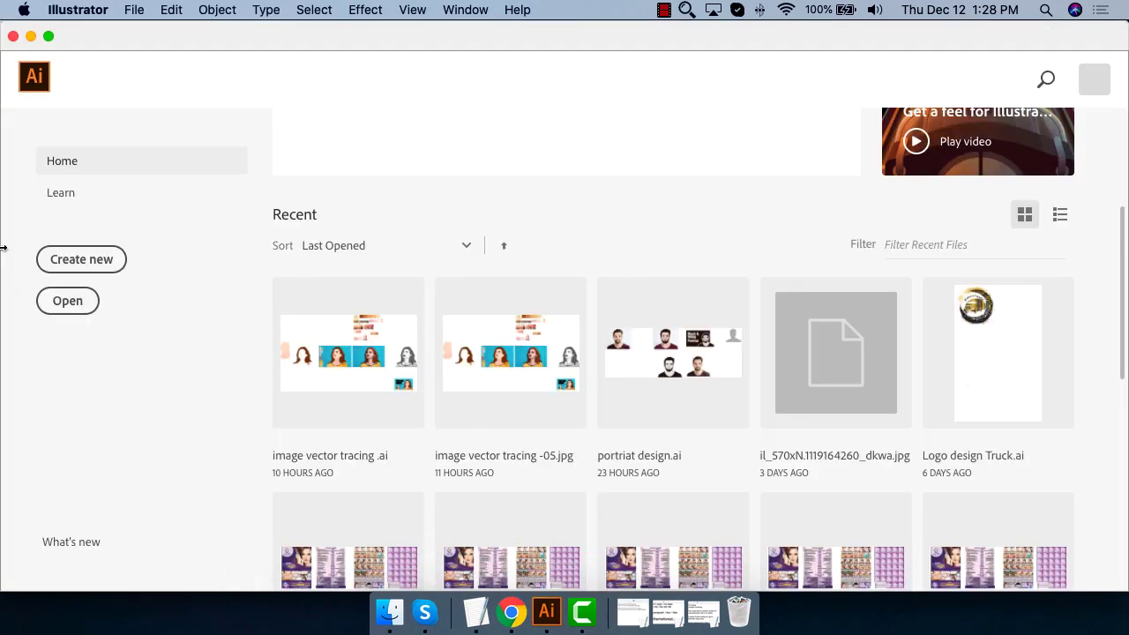
left_click(73, 269)
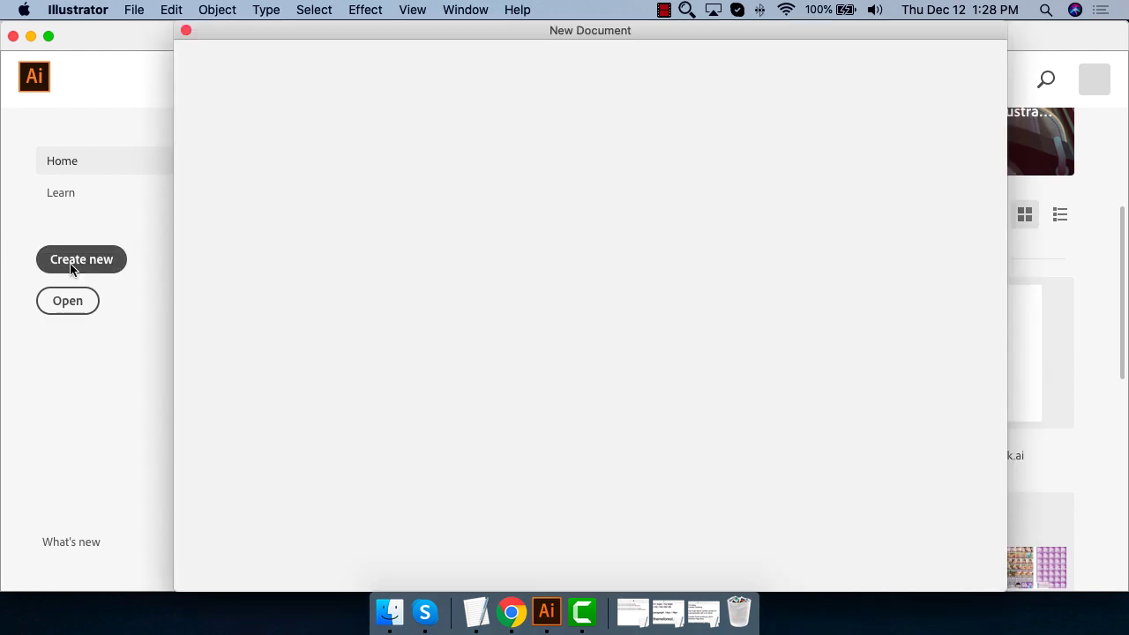
left_click(949, 574)
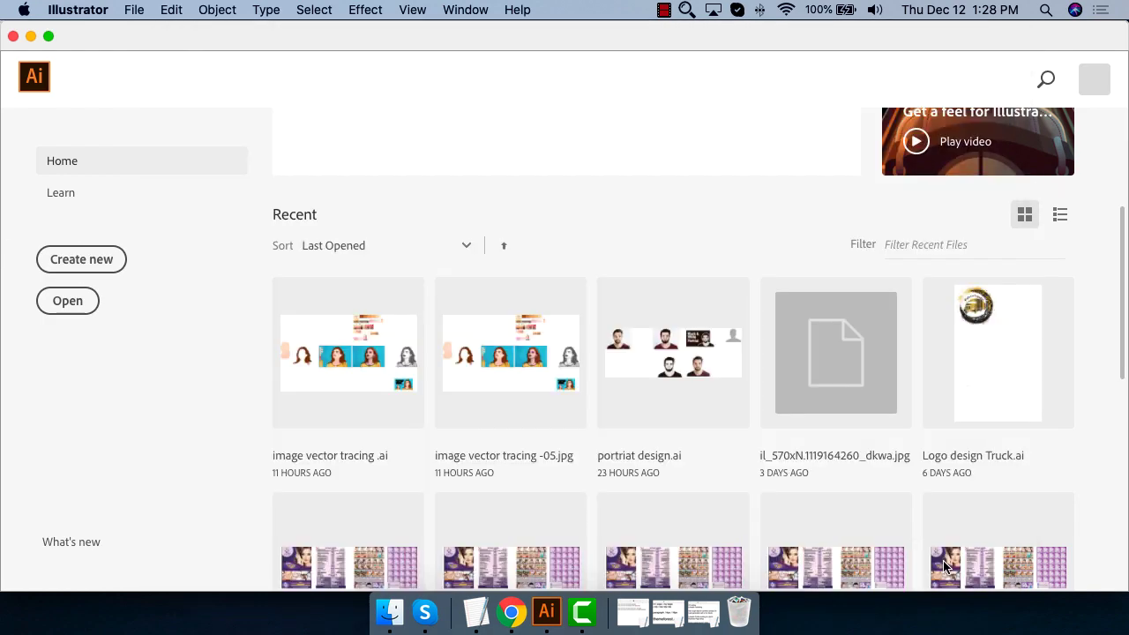
Back in Chrome, search Google for 'online urdu typing' in a new tab
left_click(517, 589)
key("super+t")
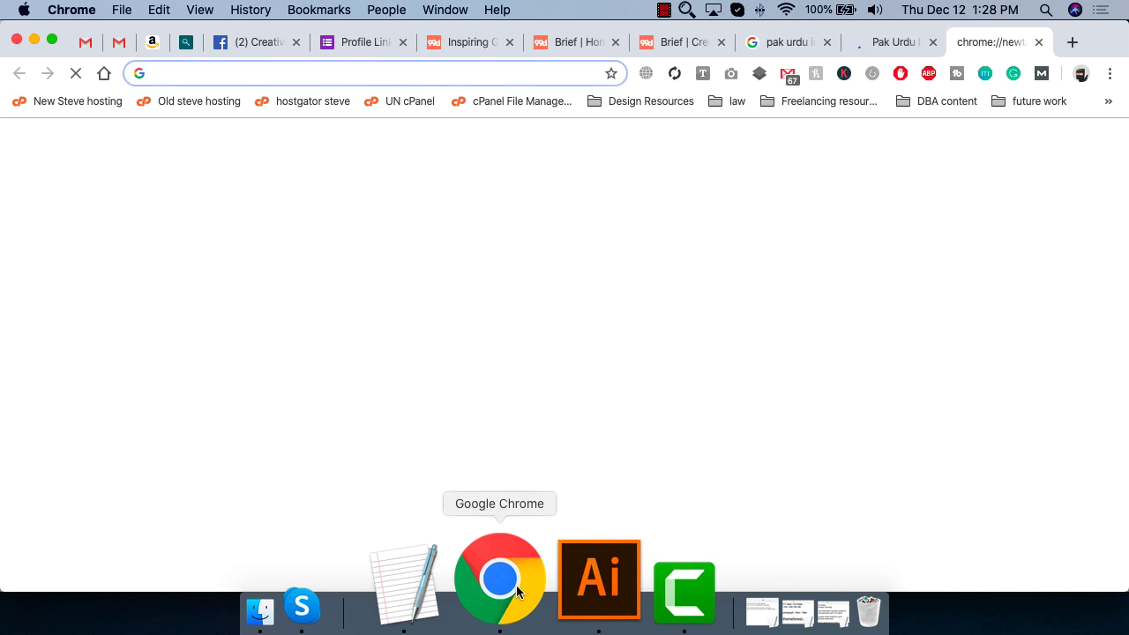
type("urdu")
key("super+a")
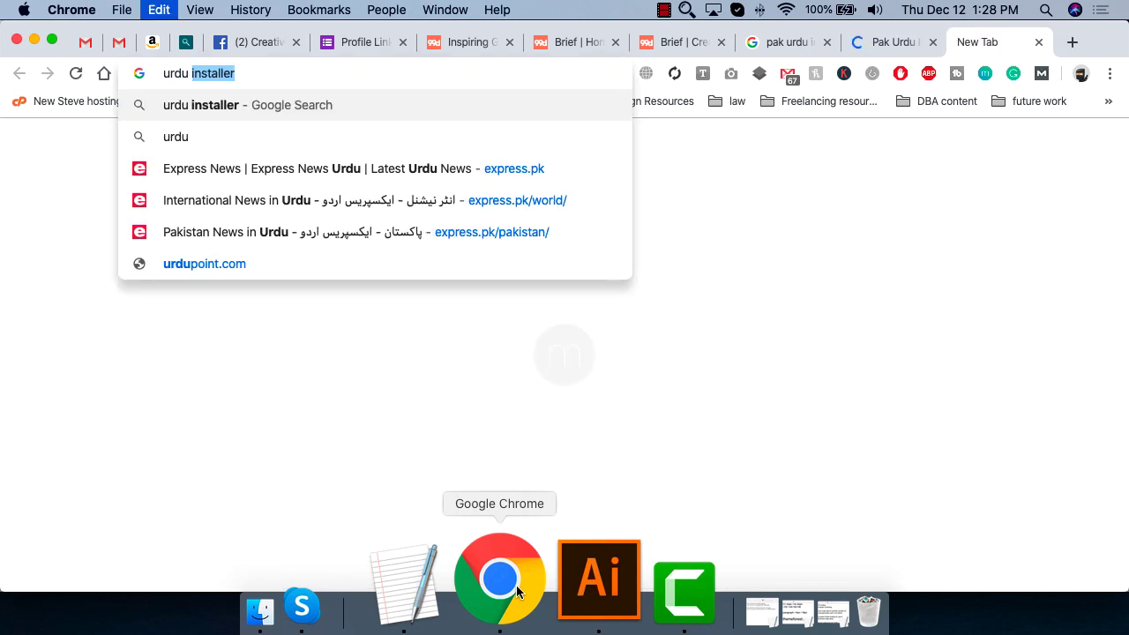
type("u")
key("BackSpace")
type("o")
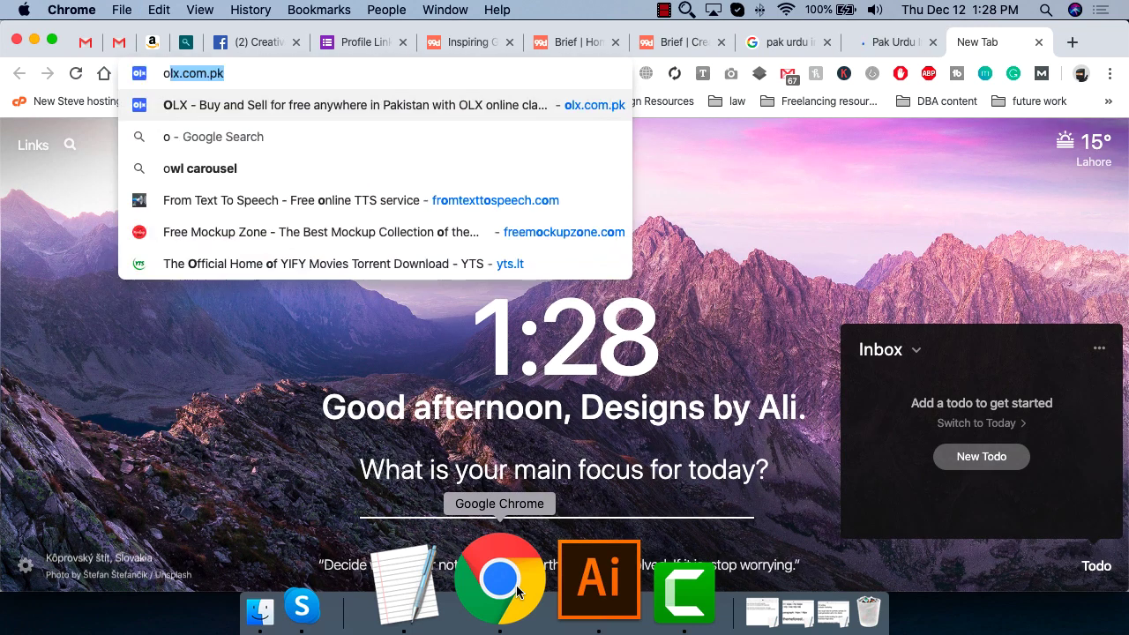
type("nline urdu typ")
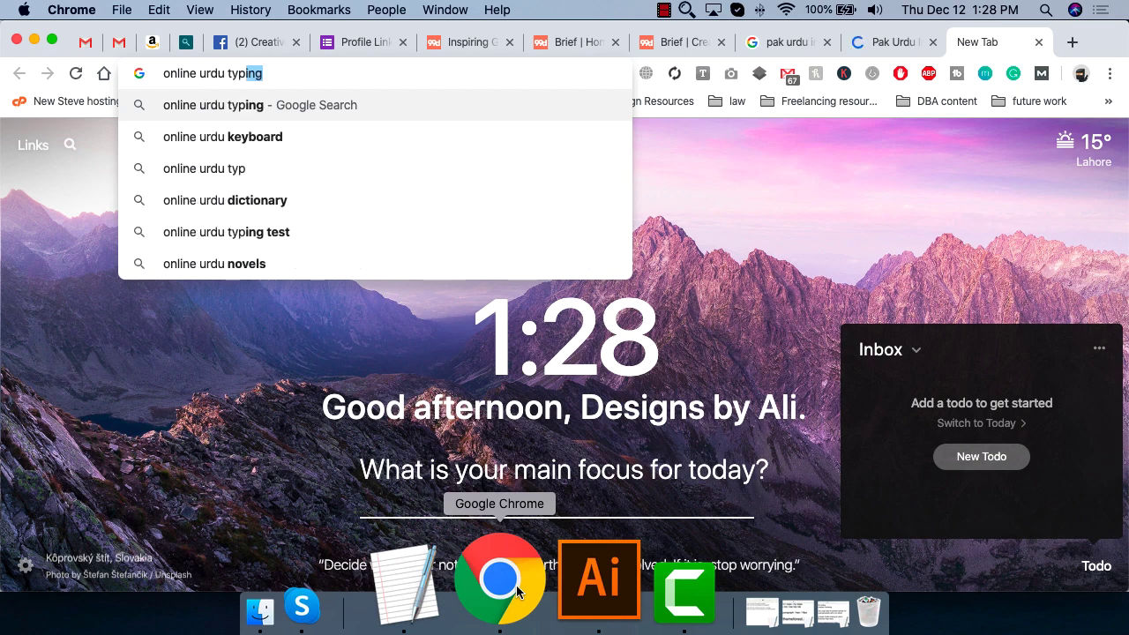
type("ing")
key("Return")
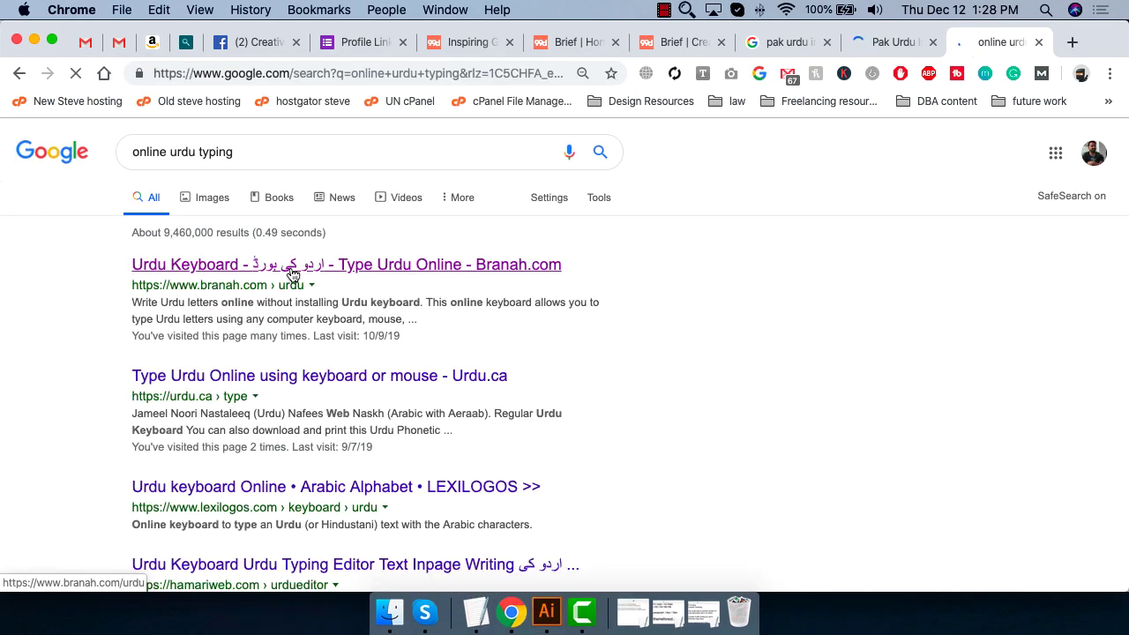
Open the branah.com Urdu keyboard result, close the Google results tab, and select the first Urdu line
left_click(293, 274)
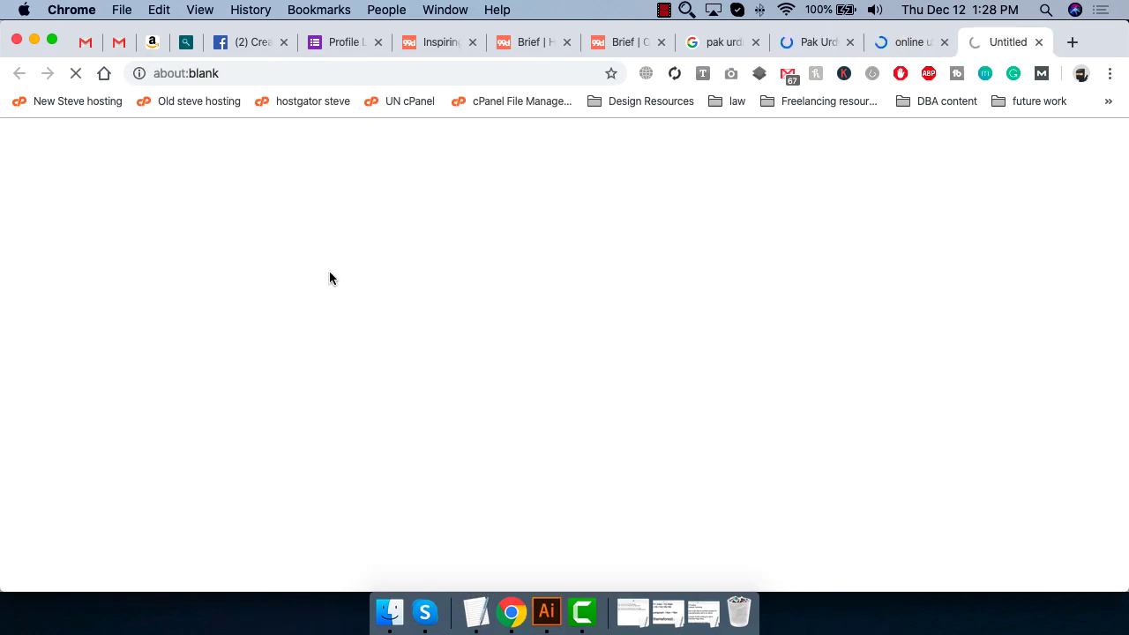
left_click(897, 44)
key("super+w")
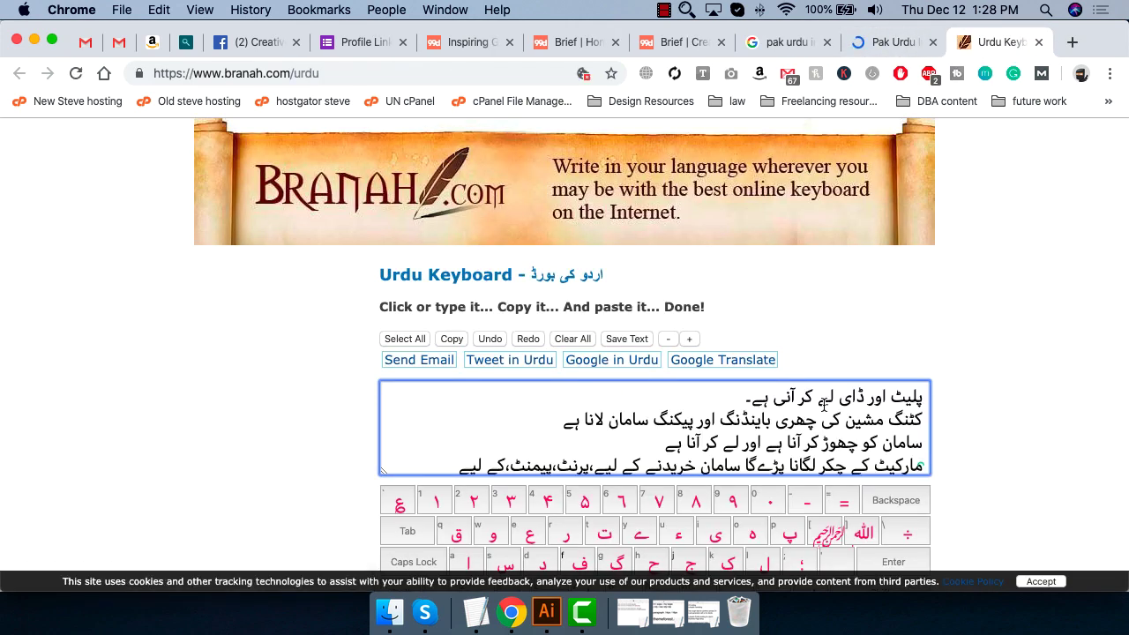
triple_click(826, 399)
Add the text 'Promotional Material' on the Illustrator artboard
type("چ")
left_click(546, 611)
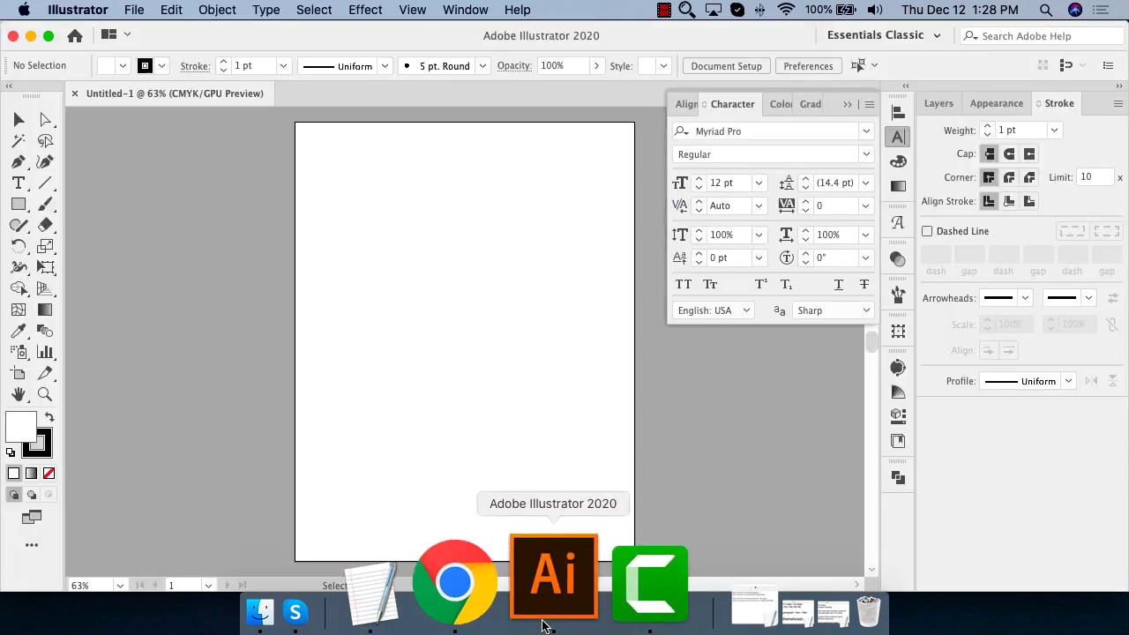
key("t")
left_click(367, 258)
type("Promotional Material")
key("Escape")
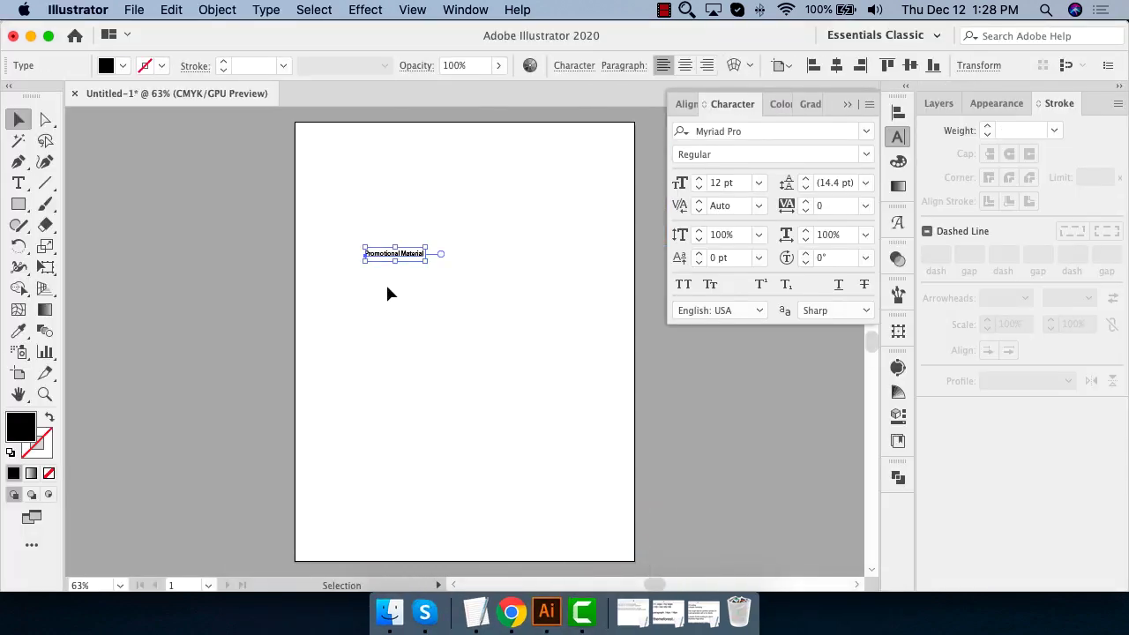
Copy the first Urdu line from the online keyboard and paste it beside 'Promotional Material'
key("super+Tab")
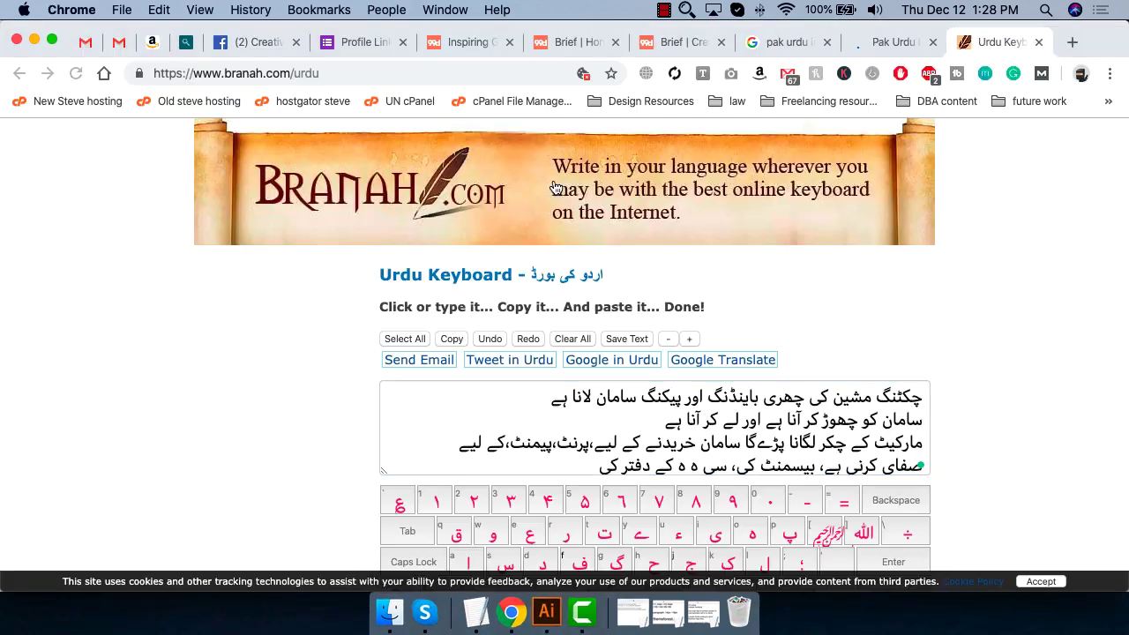
triple_click(767, 396)
right_click(764, 396)
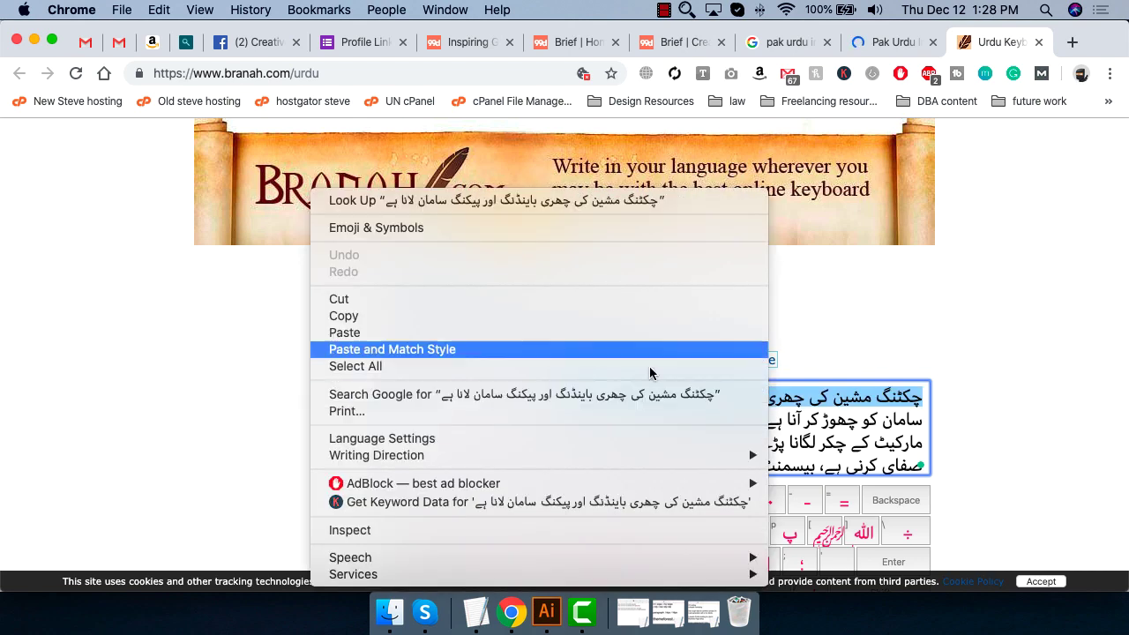
left_click(623, 313)
key("super+Tab")
key("t")
left_click(401, 253)
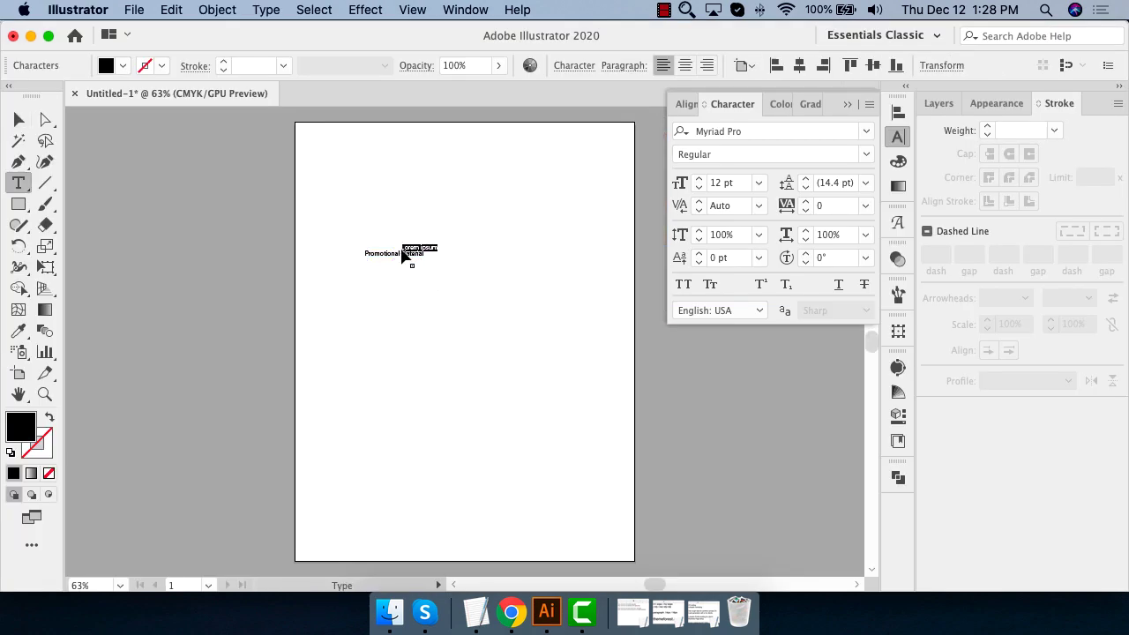
key("super+v")
Delete the 'Promotional Material' text, zoom in on the Urdu sentence and select it
key("Escape")
left_click(377, 255)
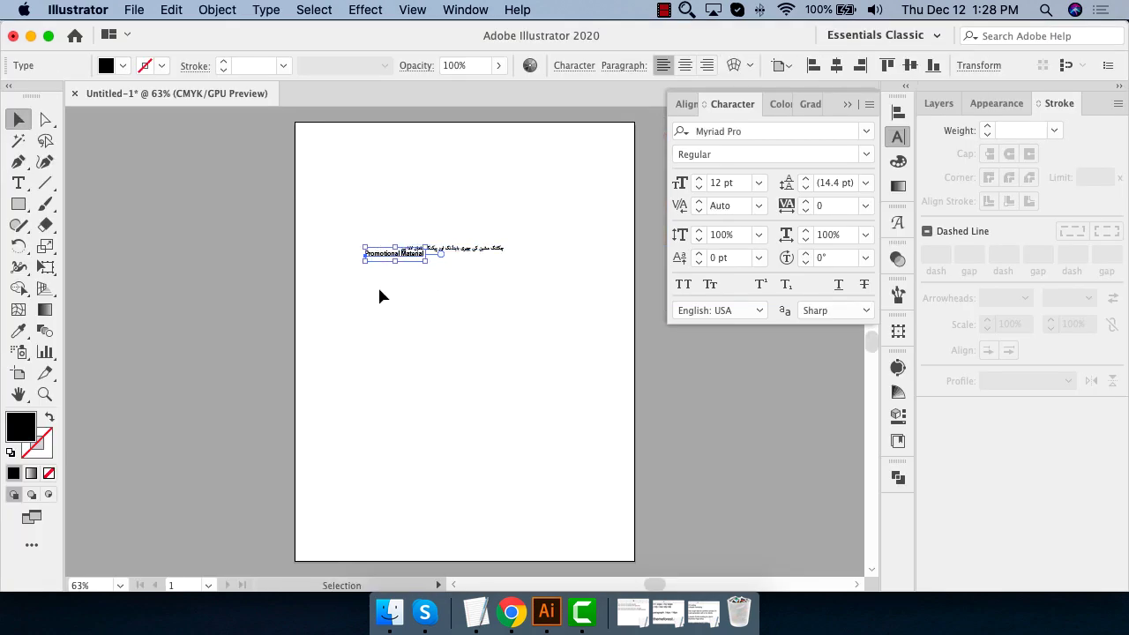
key("Delete")
key("z")
left_click_drag(396, 282, 552, 297)
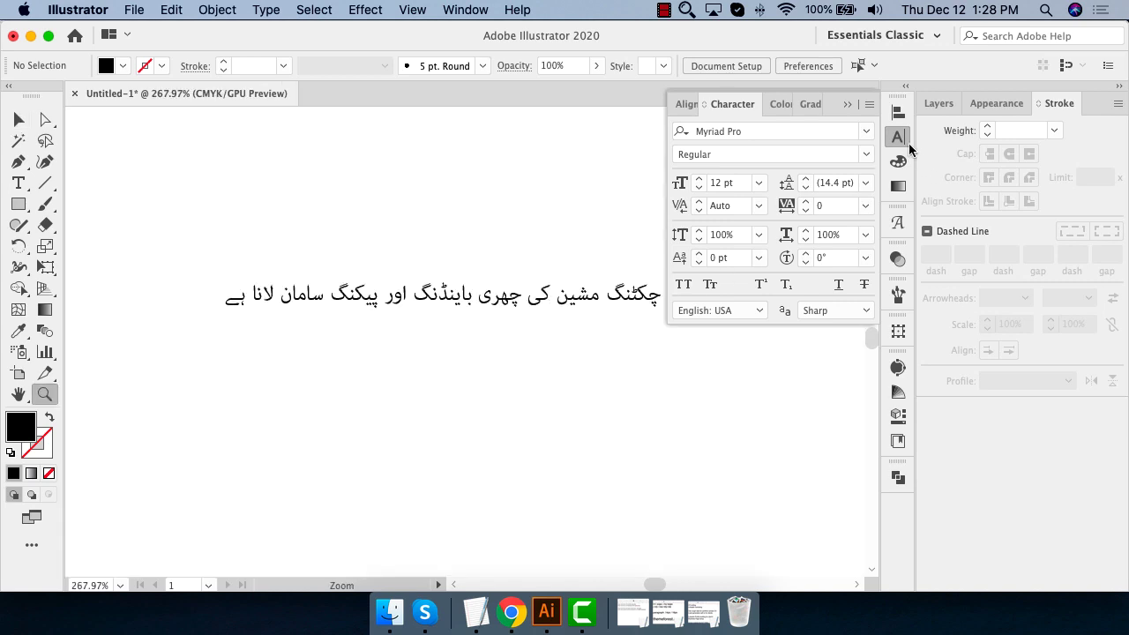
key("v")
left_click(631, 296)
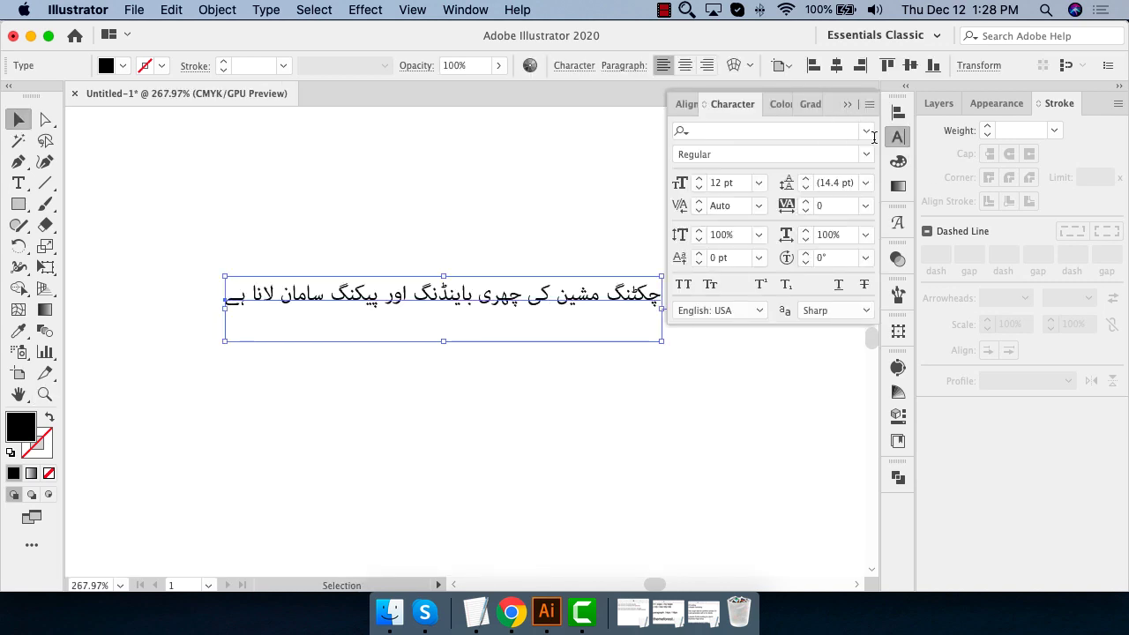
Set the Urdu text to Adobe Every-line Composer in the Paragraph options and zoom closer
left_click(645, 68)
left_click(638, 78)
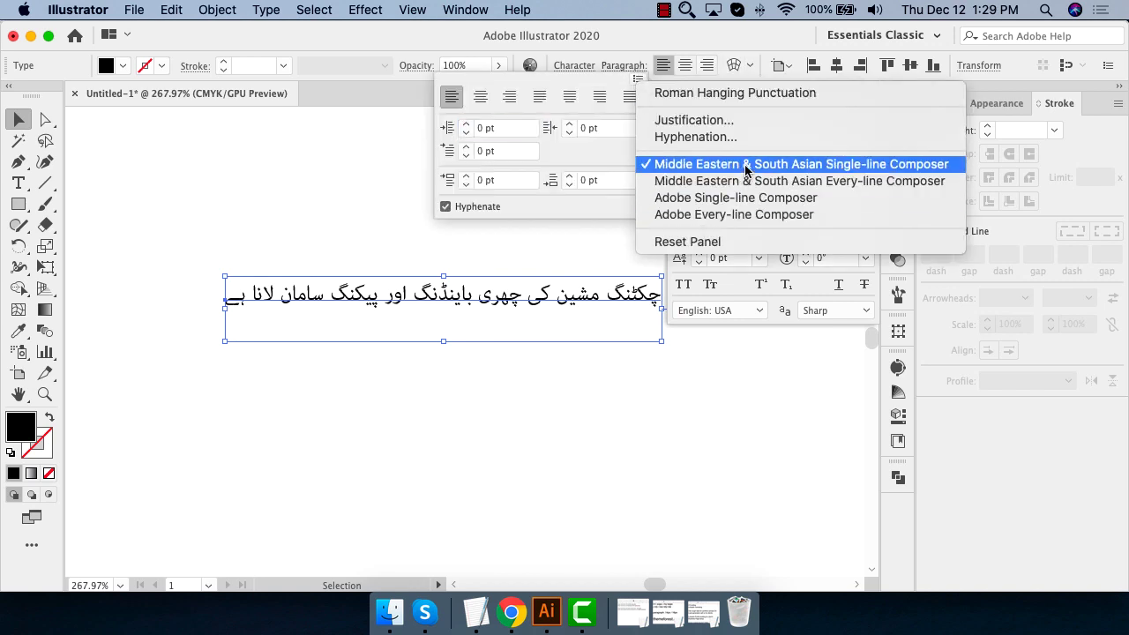
left_click(773, 216)
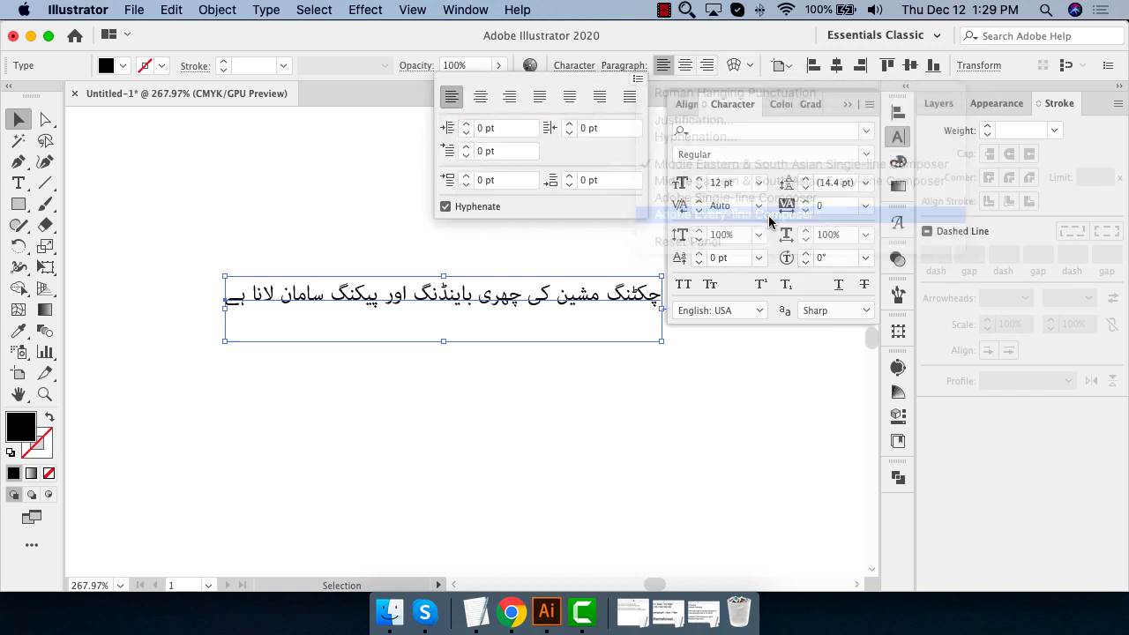
left_click(195, 159)
left_click(899, 138)
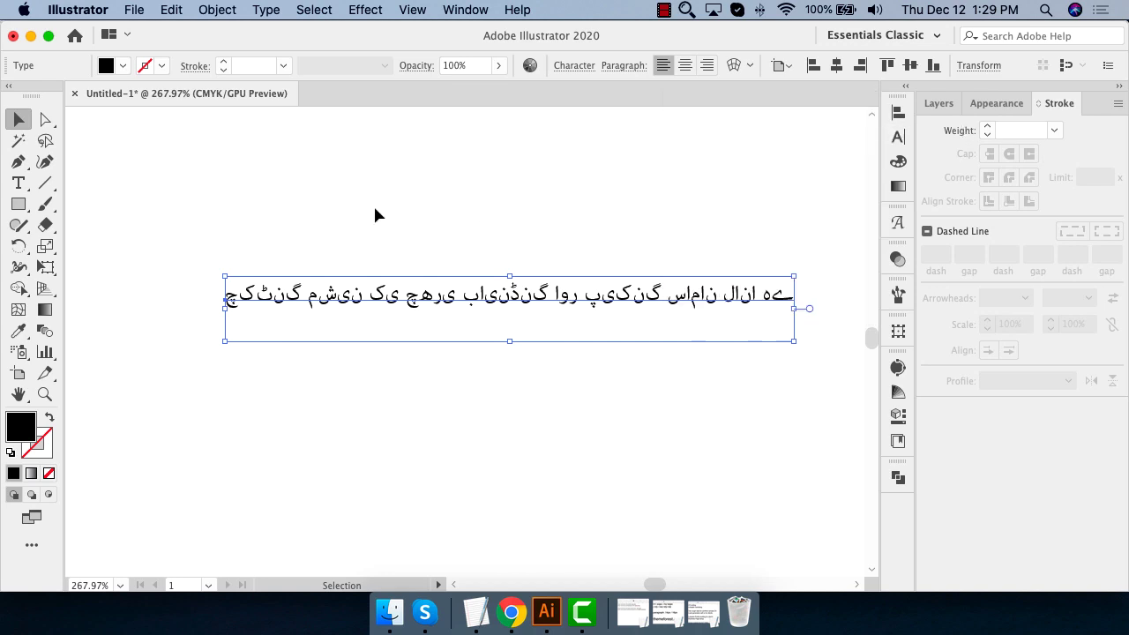
left_click(796, 417, "super")
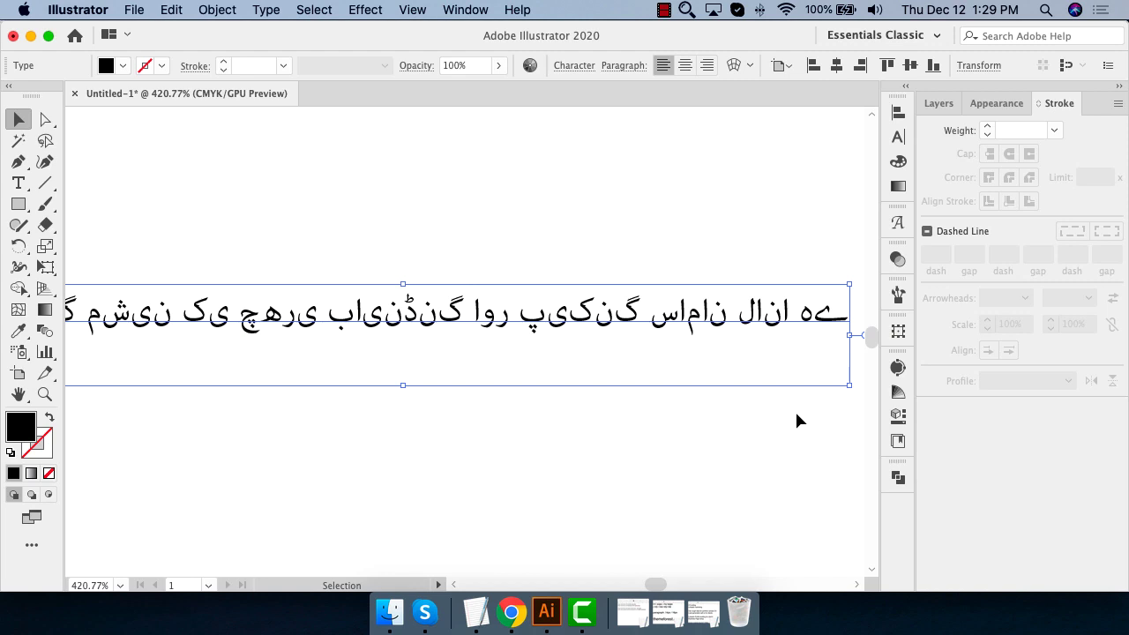
scroll(368, 373, "left", 3)
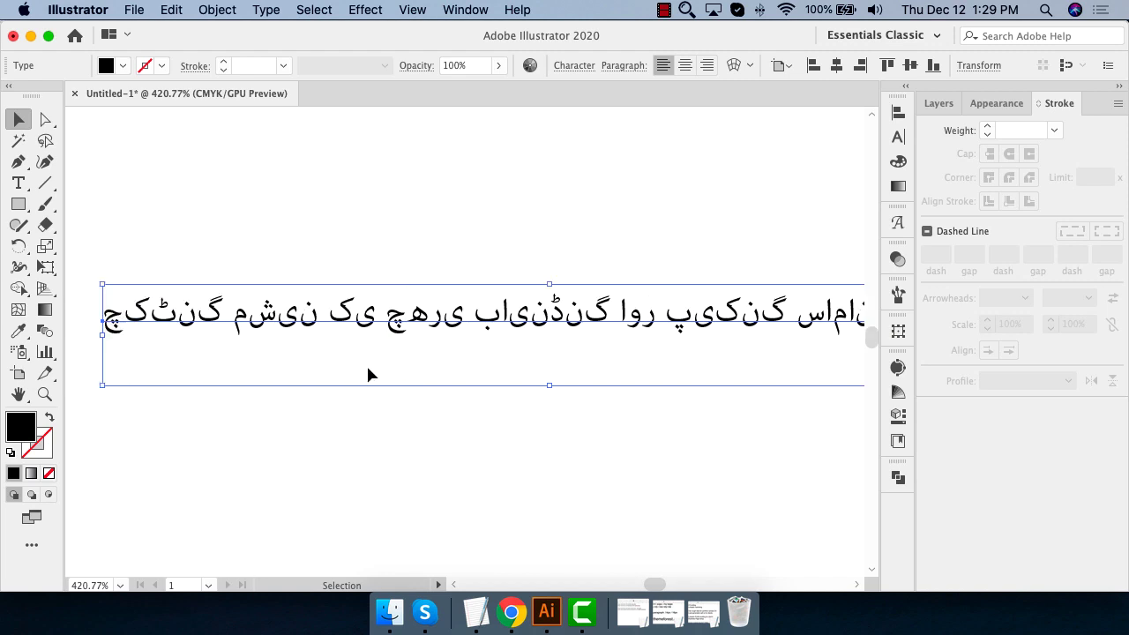
scroll(368, 373, "left", 5)
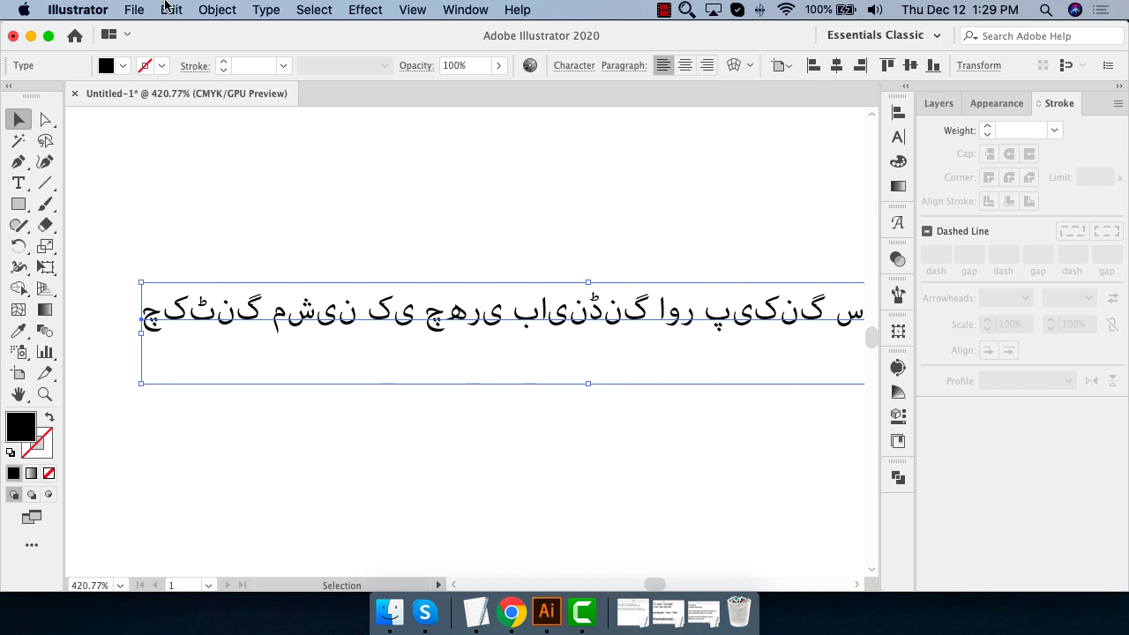
Confirm Show Indic Options is enabled in the Type preferences, then open the Window menu
key("super+k")
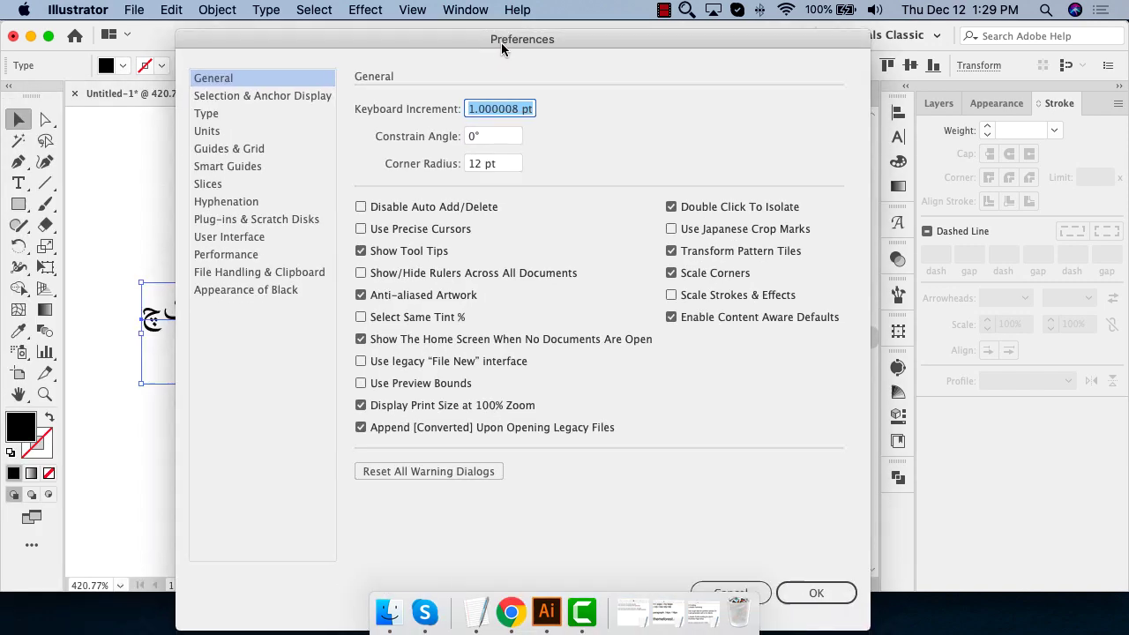
left_click_drag(501, 42, 498, 40)
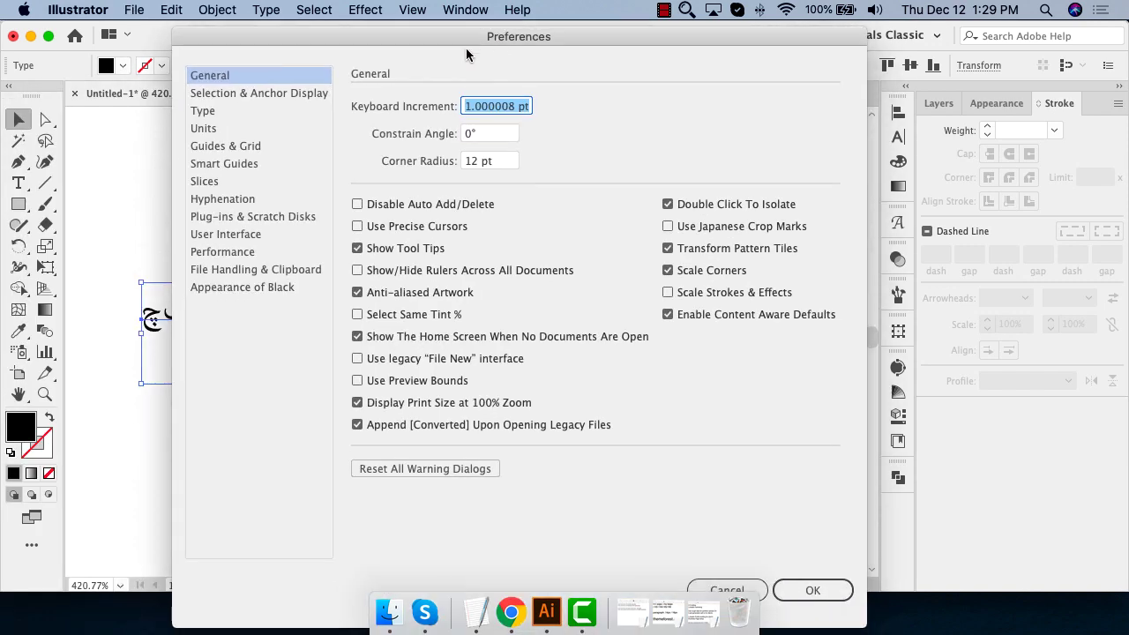
left_click(249, 113)
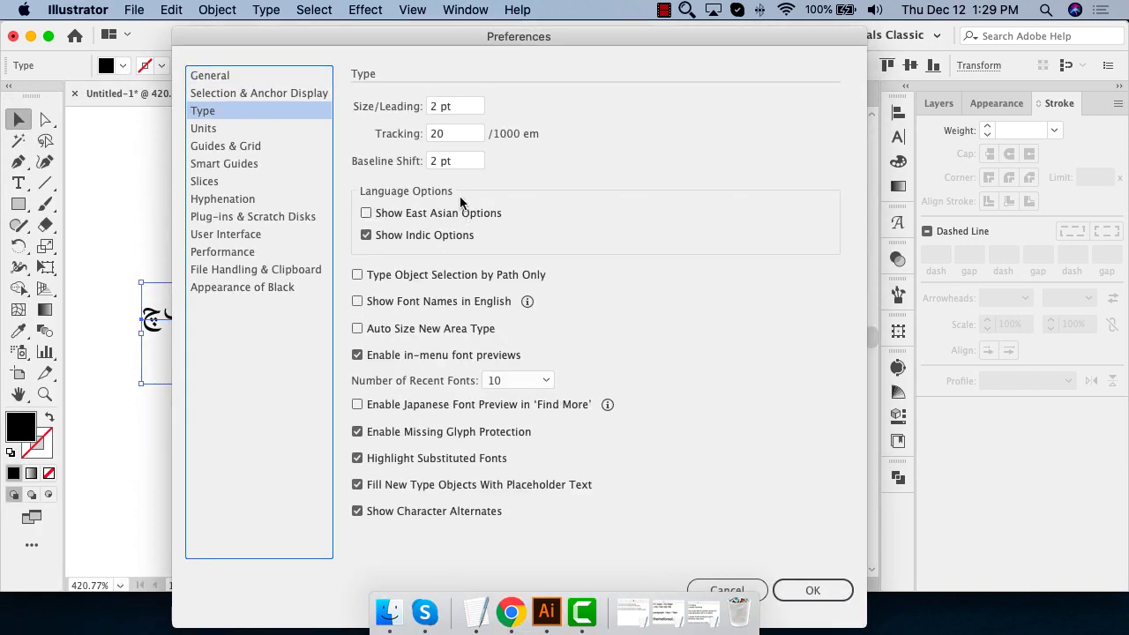
left_click(687, 11)
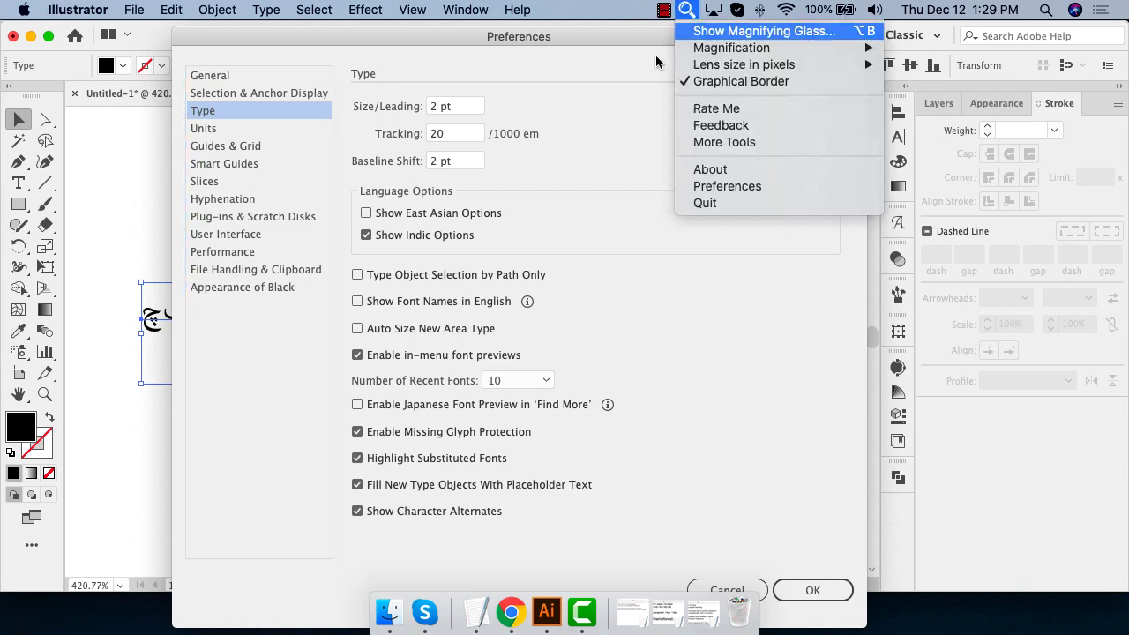
key("Return")
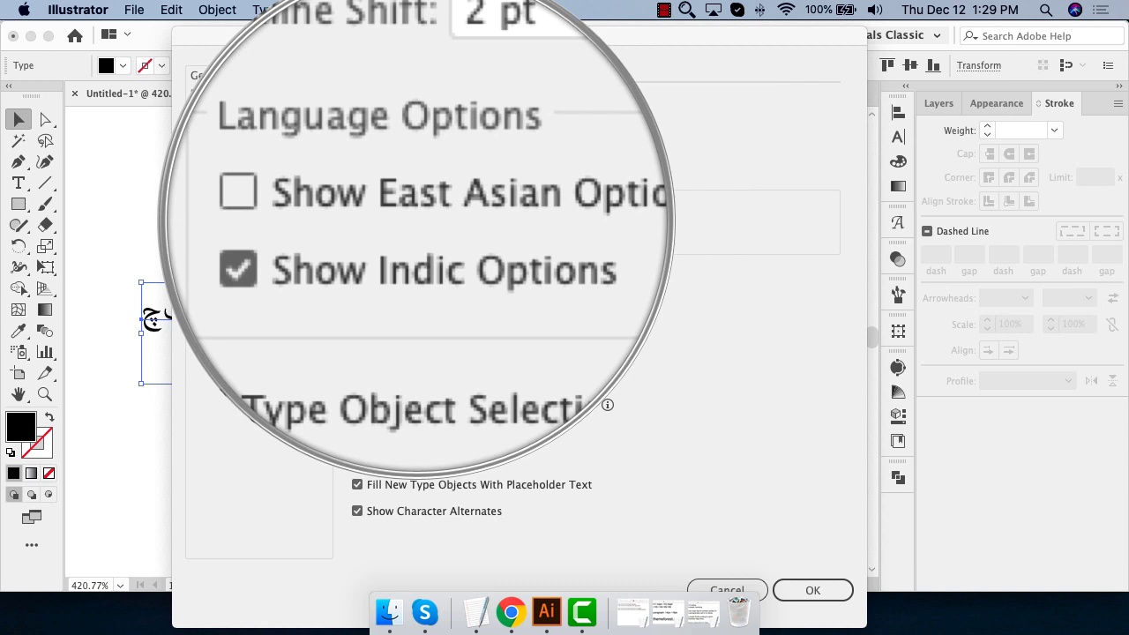
left_click(811, 590)
left_click(465, 9)
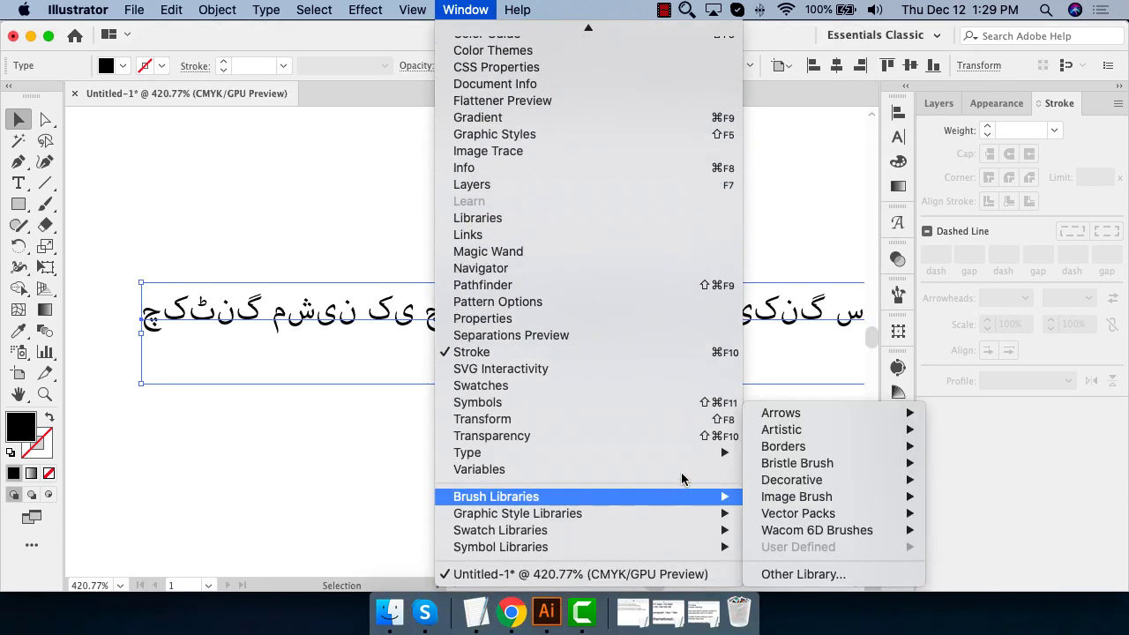
mouse_move(582, 452)
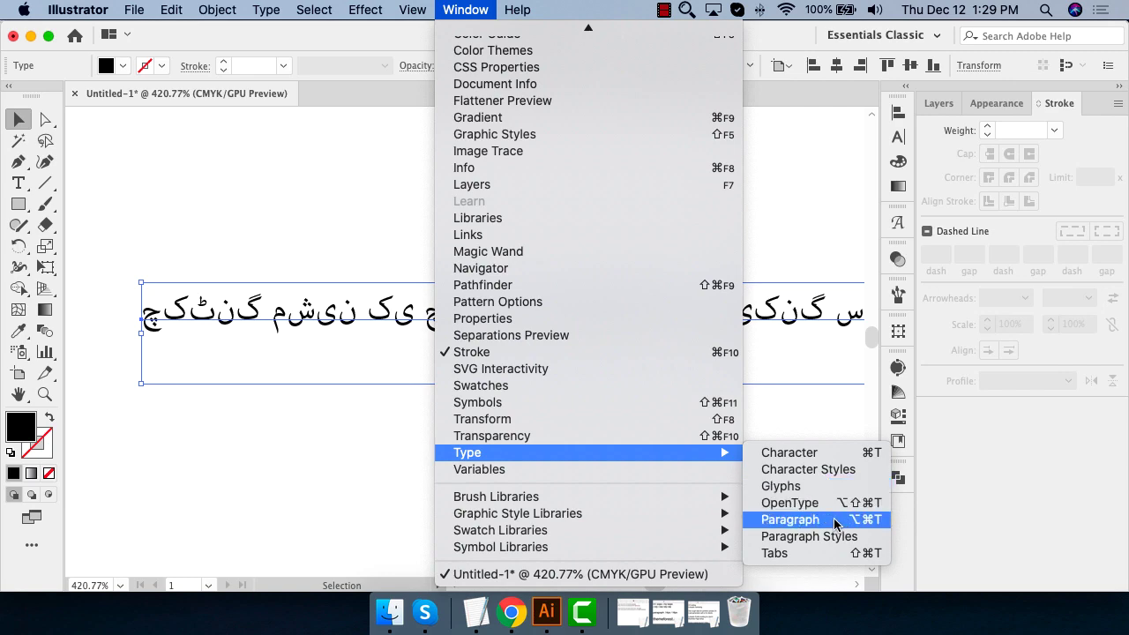
Open the Paragraph panel and dock it in the right-hand panel dock
left_click(832, 521)
left_click_drag(1028, 313, 406, 106)
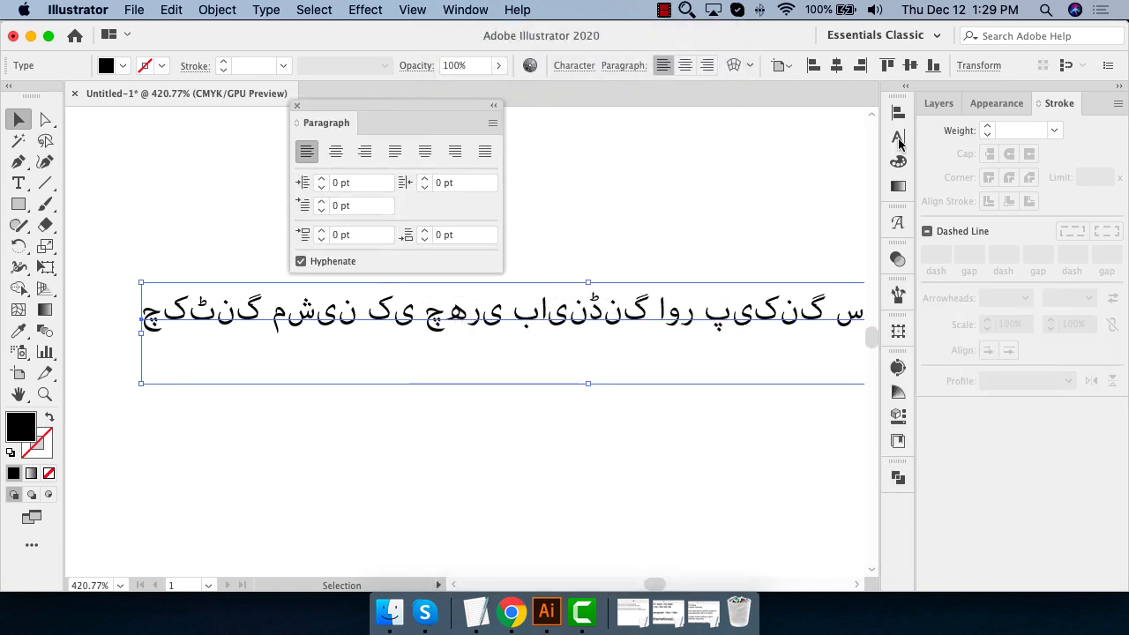
mouse_move(388, 111)
left_mouse_down()
mouse_move(763, 141)
mouse_move(1059, 103)
left_mouse_up()
left_click(1119, 104)
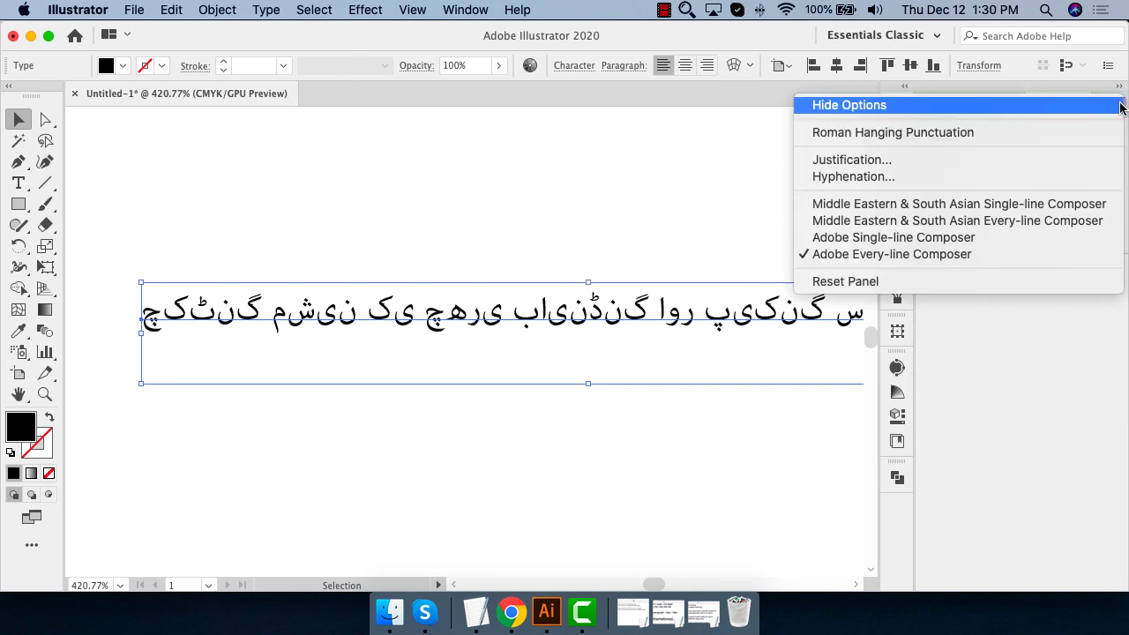
left_click(1031, 488)
Turn on the screen magnifier lens at 500% magnification
left_click(686, 9)
mouse_move(731, 47)
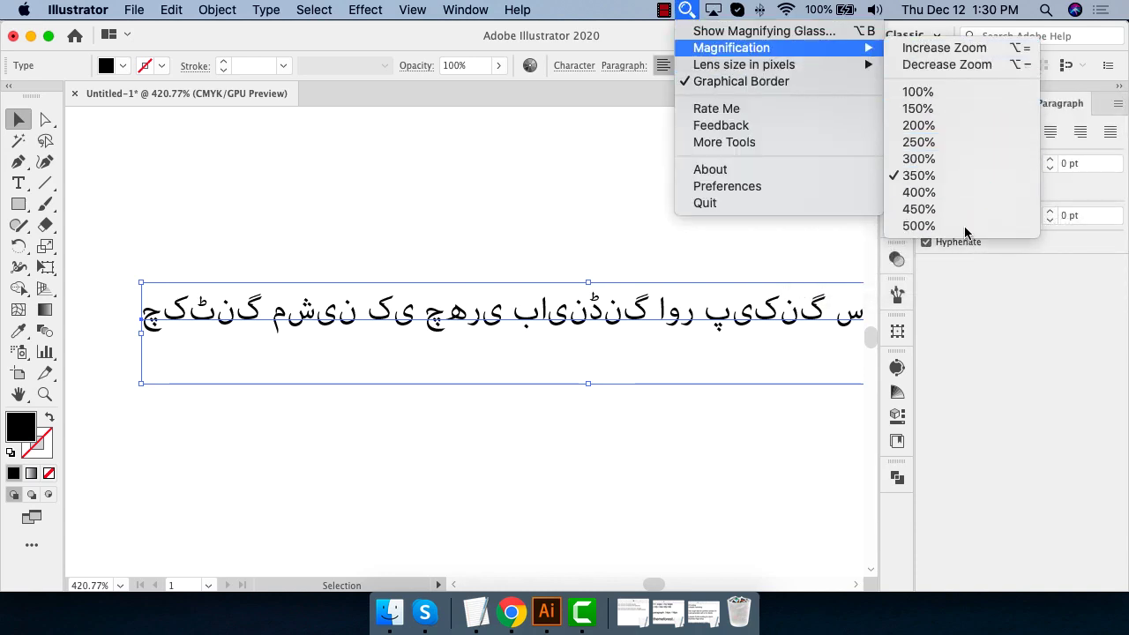
left_click(970, 225)
left_click(685, 10)
left_click(675, 30)
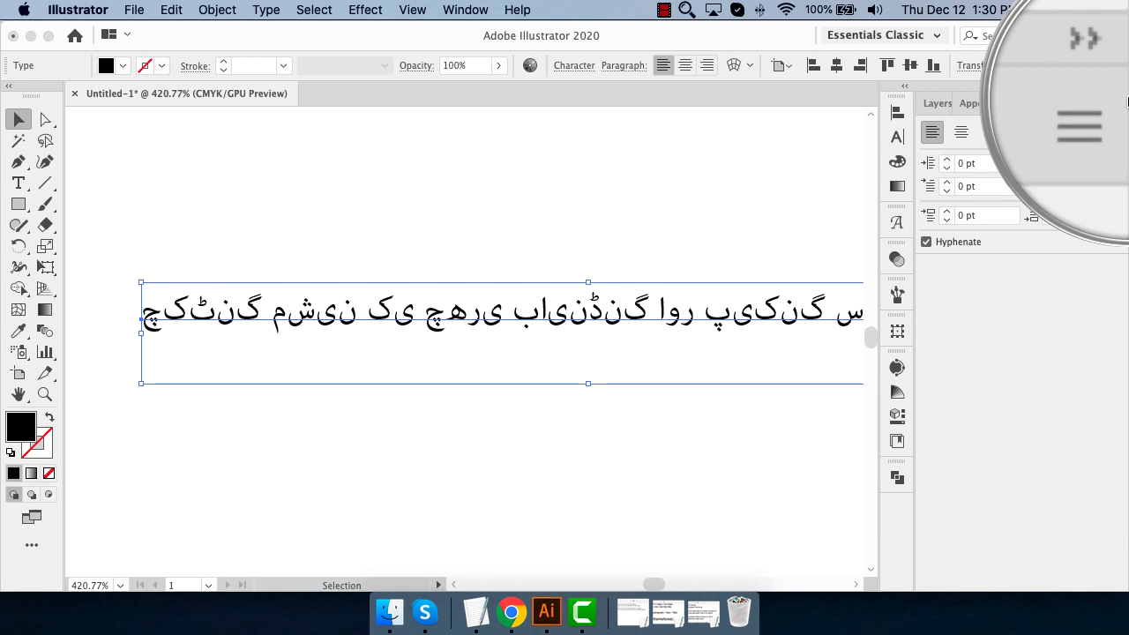
Take a region screenshot of the open Paragraph composer options menu
left_click(1118, 105)
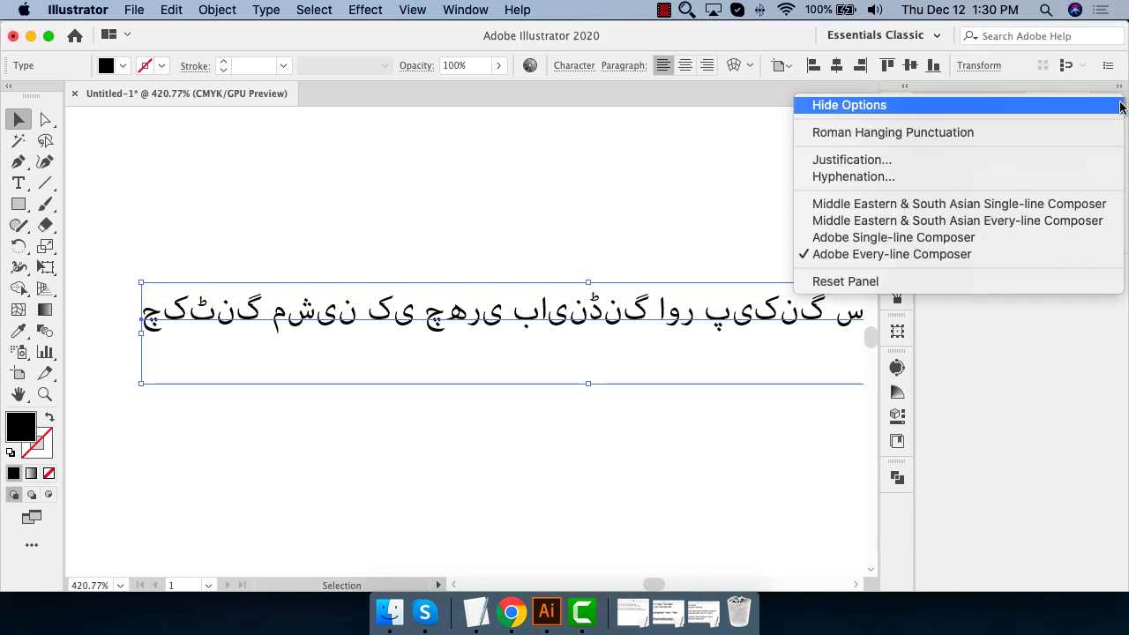
key("super+shift+4")
mouse_move(792, 91)
left_mouse_down()
mouse_move(1126, 298)
mouse_move(1126, 315)
left_mouse_up()
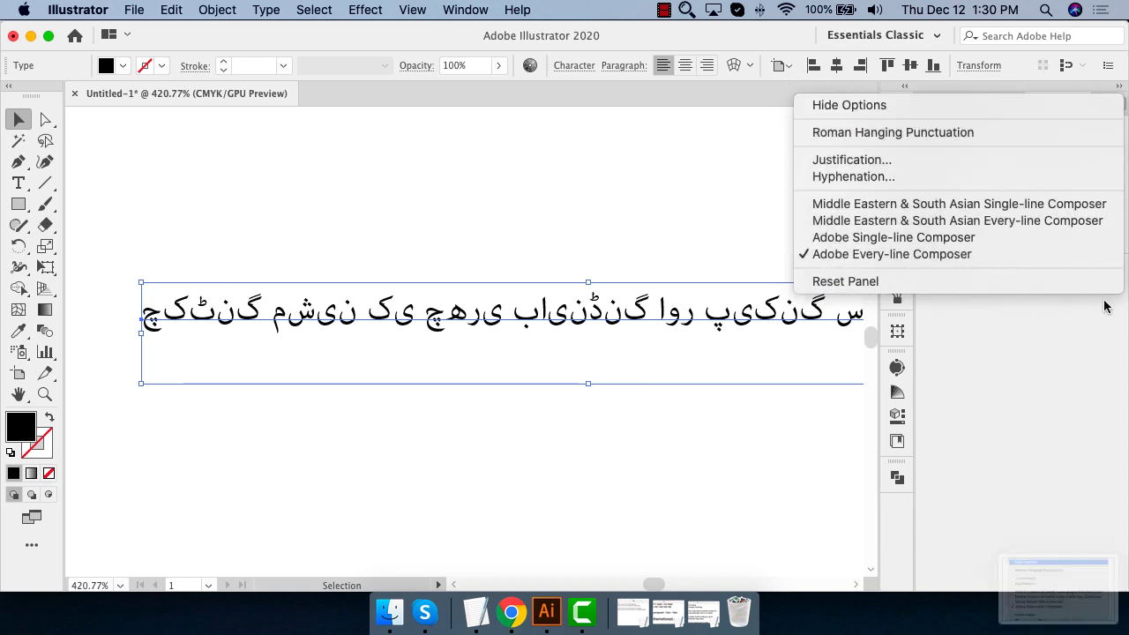
left_click(1103, 592)
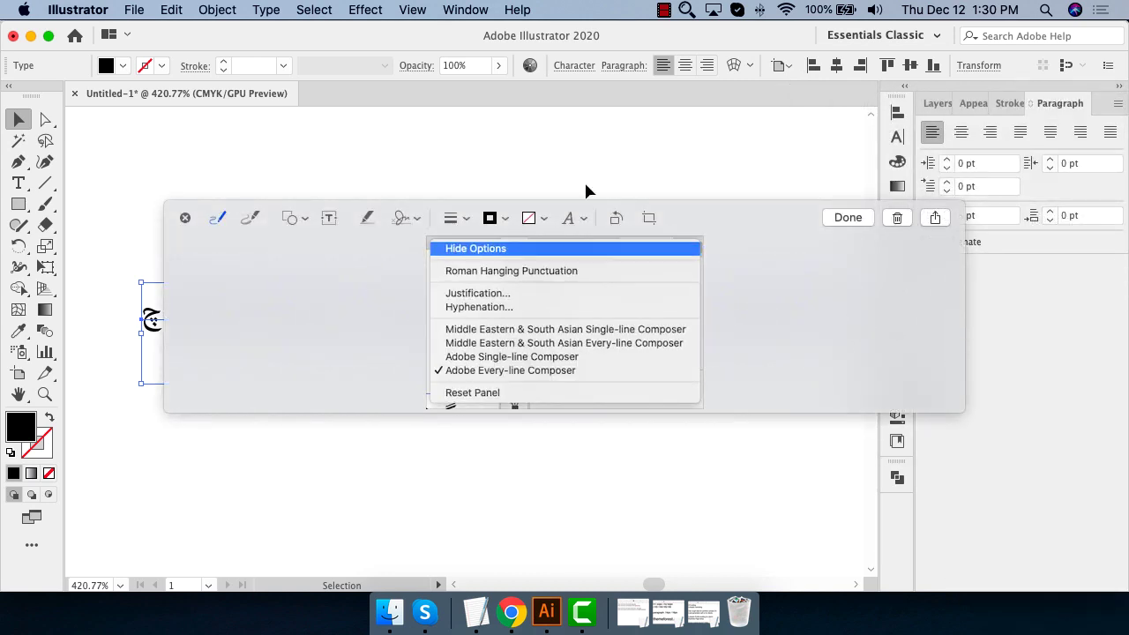
Enlarge and reposition the screenshot preview to view the composer options menu
left_click(710, 194)
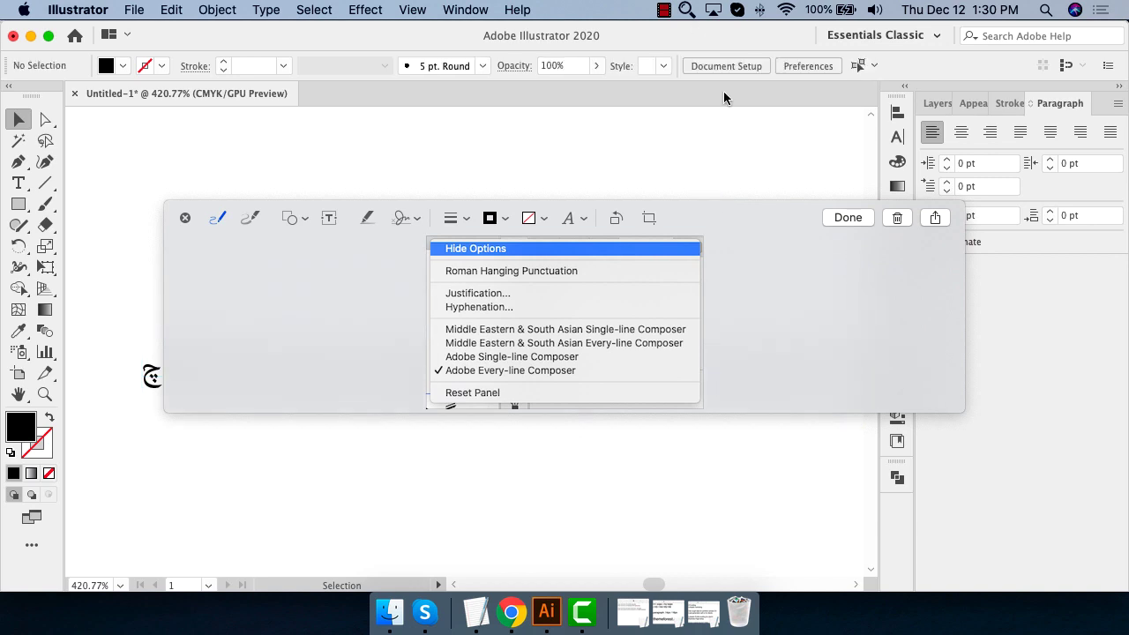
left_click_drag(958, 410, 957, 590)
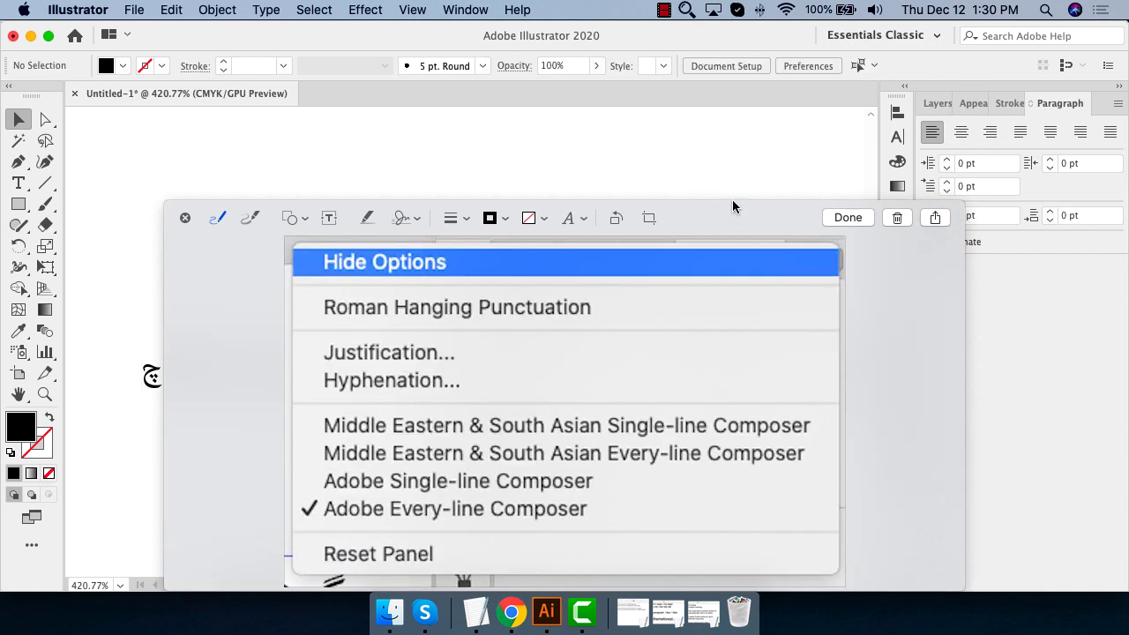
left_click_drag(733, 209, 679, 77)
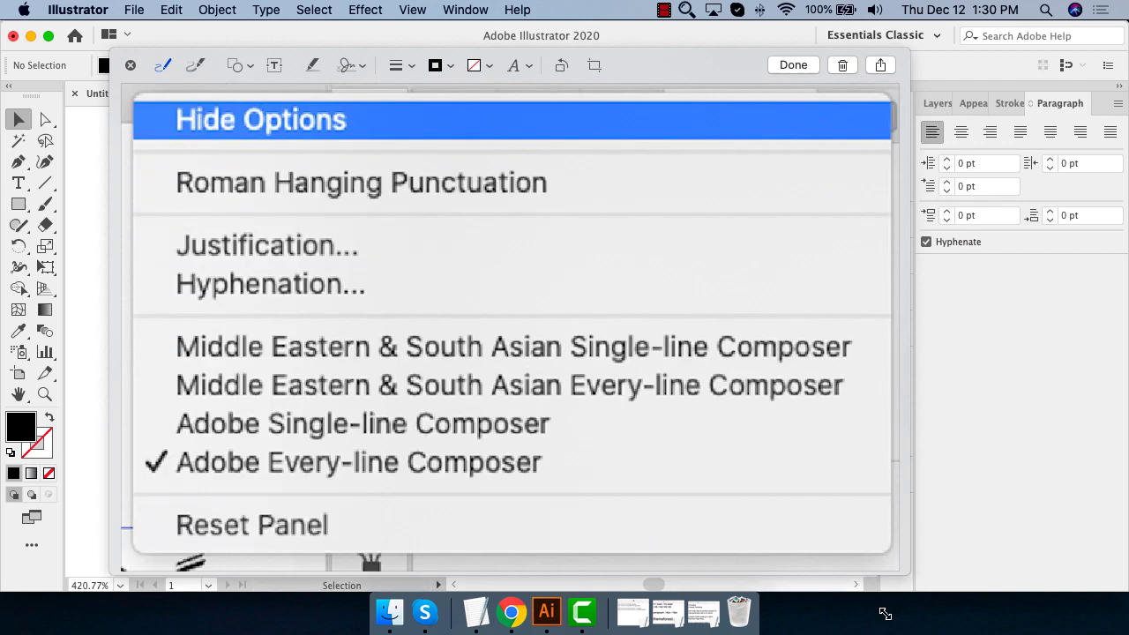
left_click_drag(911, 438, 909, 589)
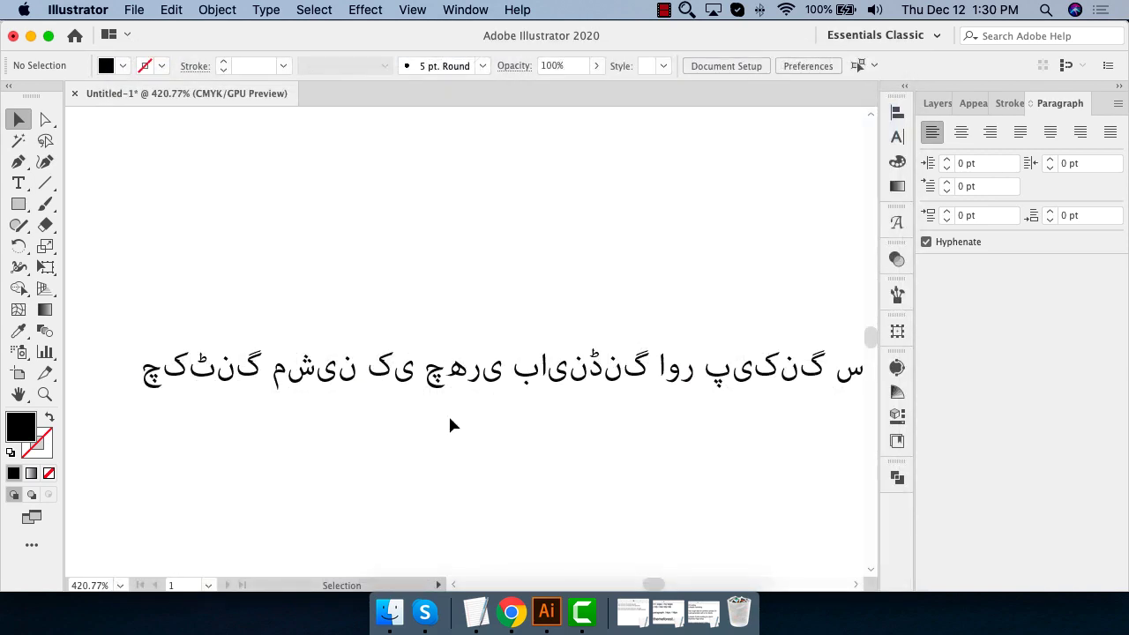
Set the Urdu line's font to Adobe Arabic Regular
double_click(471, 395)
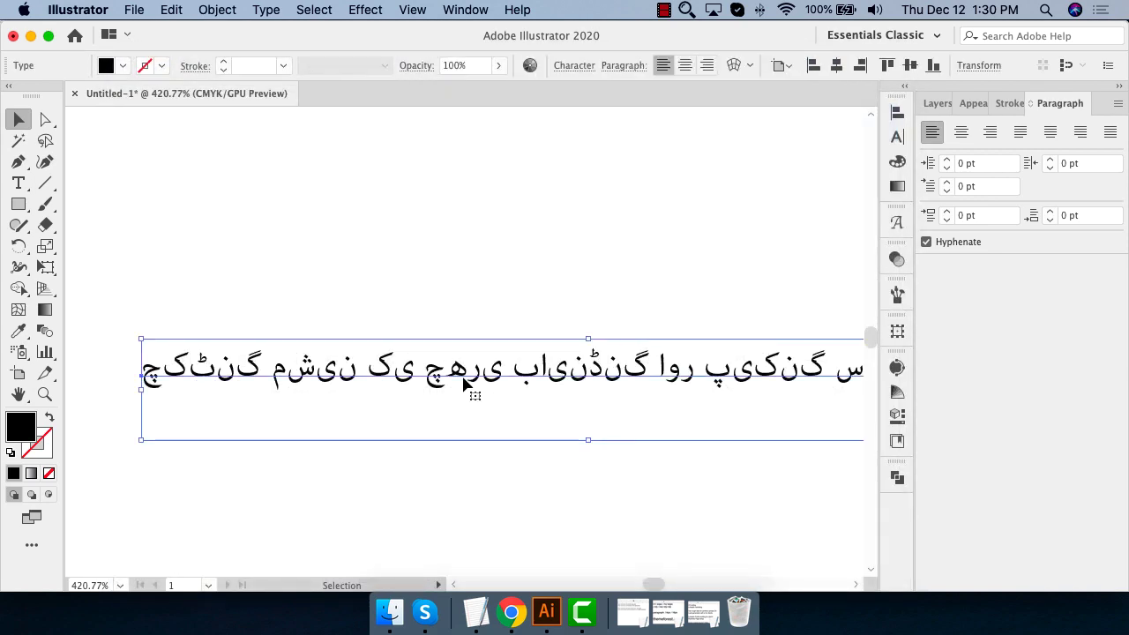
left_click(574, 65)
type("Ad")
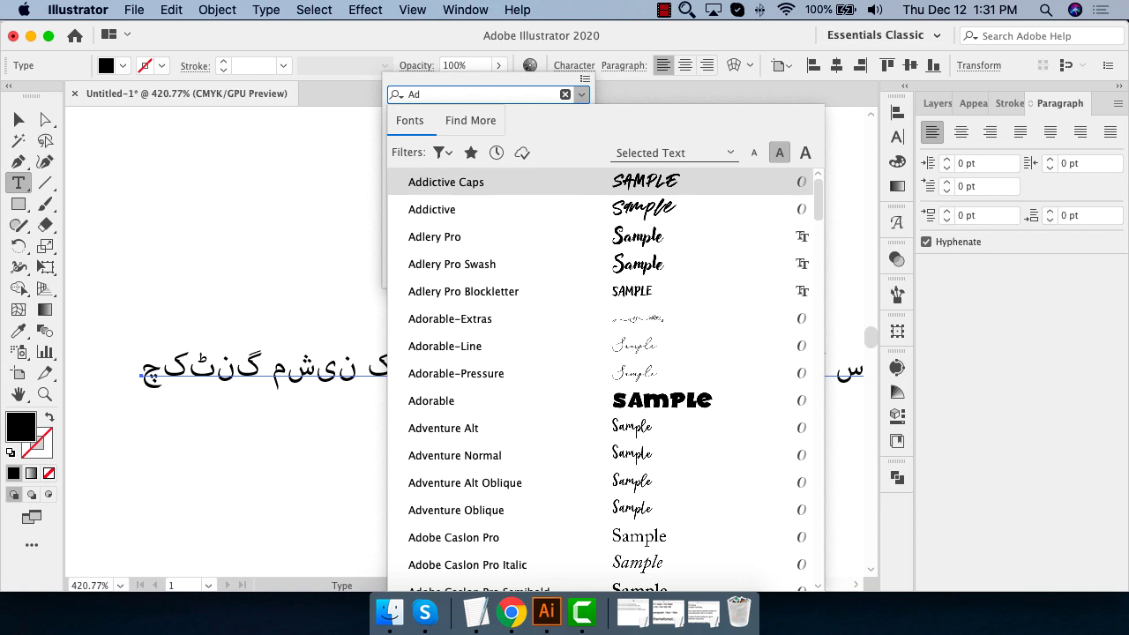
type("obe ")
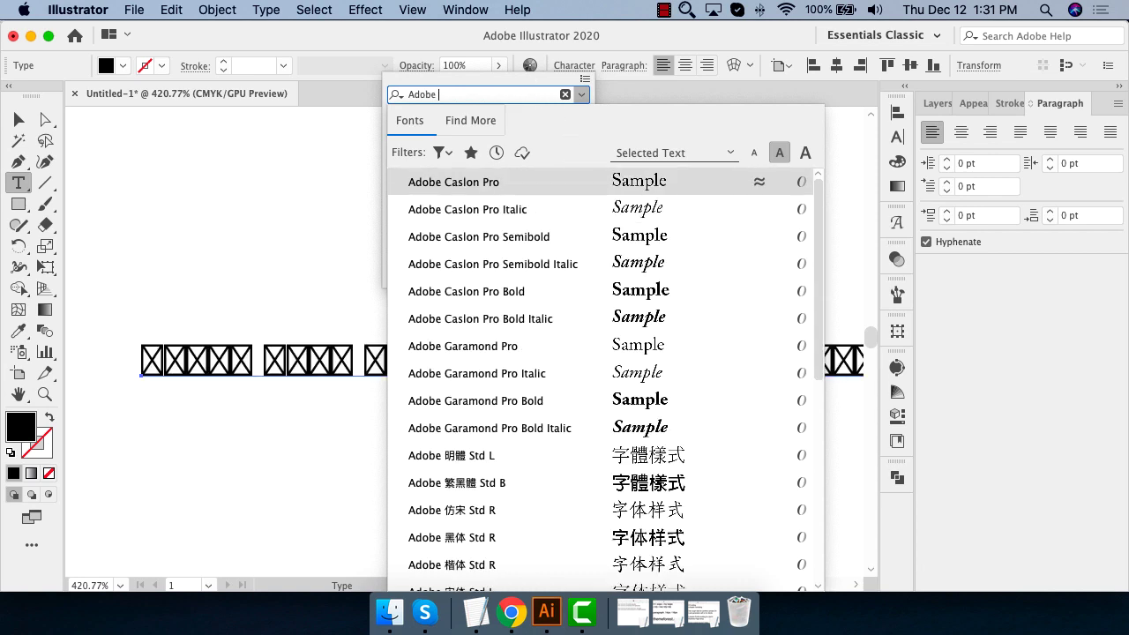
type("arab")
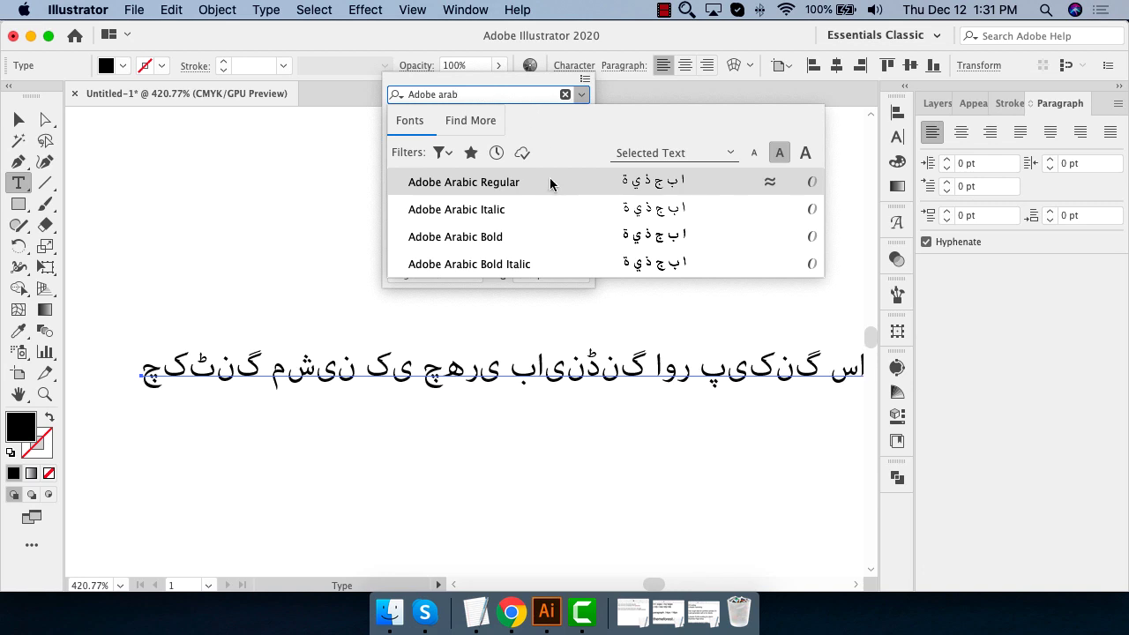
left_click(551, 183)
left_click(417, 370)
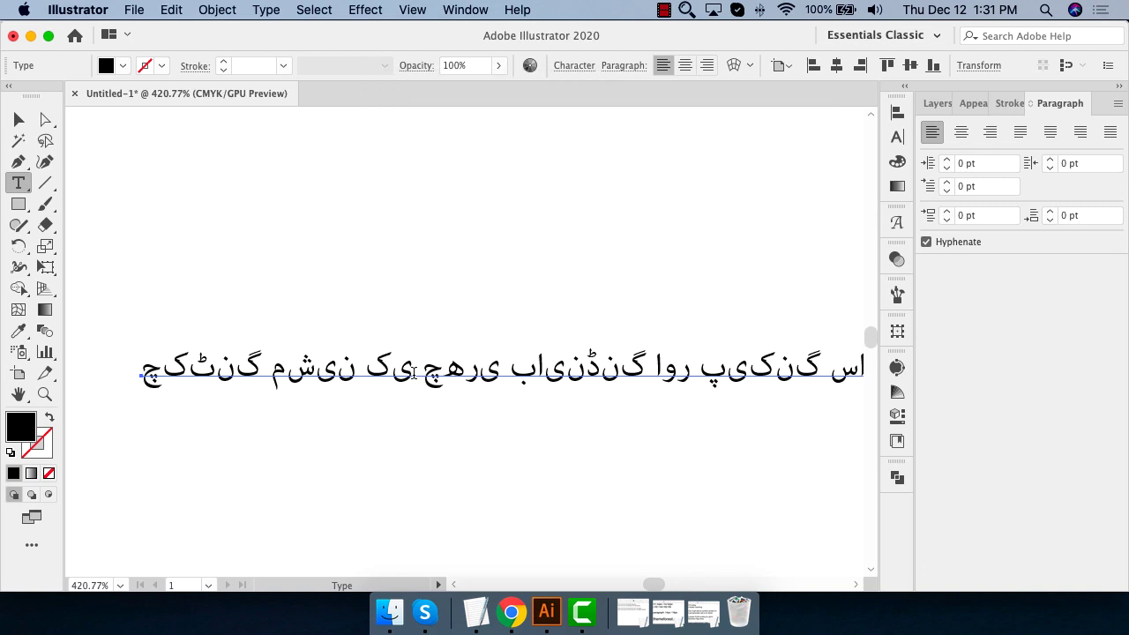
left_click(393, 370)
key("super+a")
type("dfsdf")
key("super+z")
key("Escape")
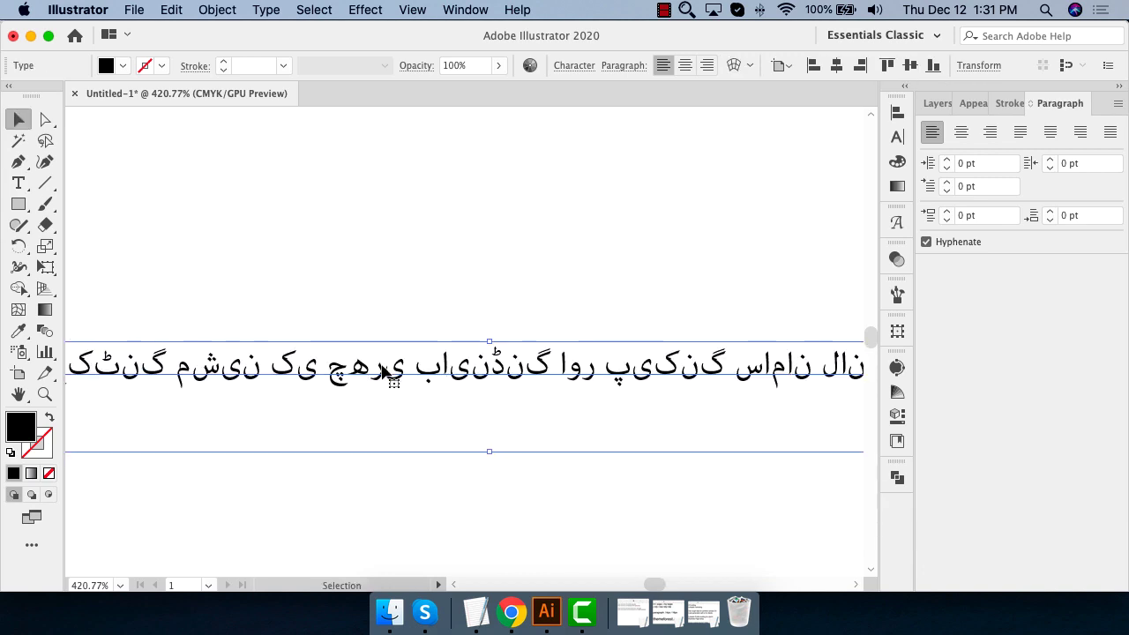
Replace the Urdu line's contents with the sentence copied from the online keyboard
left_click(511, 612)
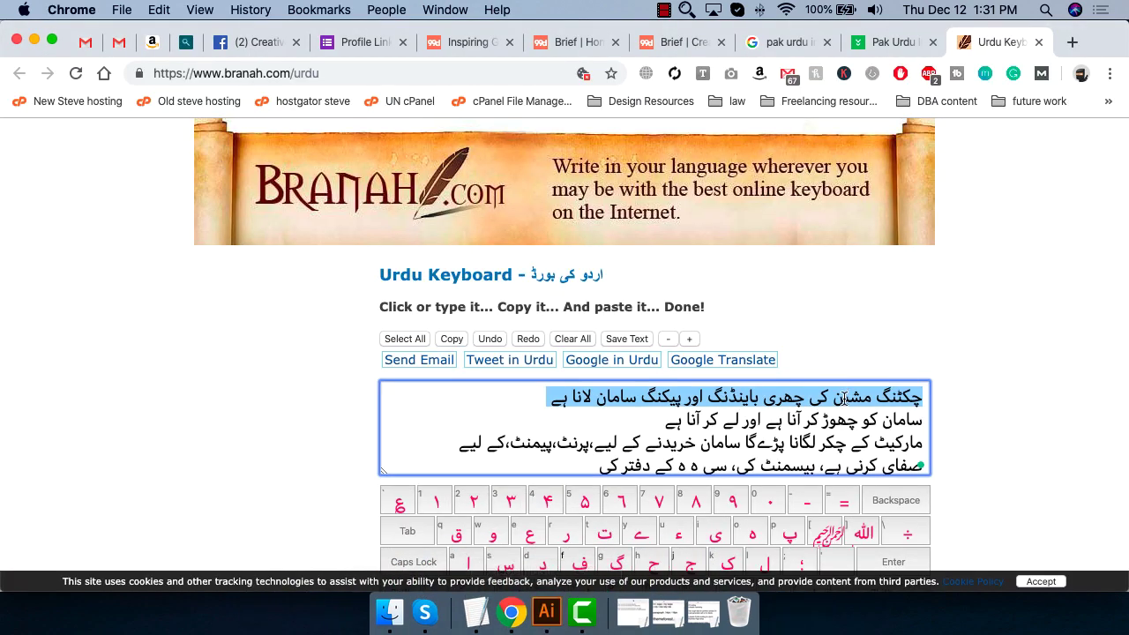
scroll(755, 428, "down", 2)
scroll(857, 415, "up", 2)
scroll(858, 416, "down", 1)
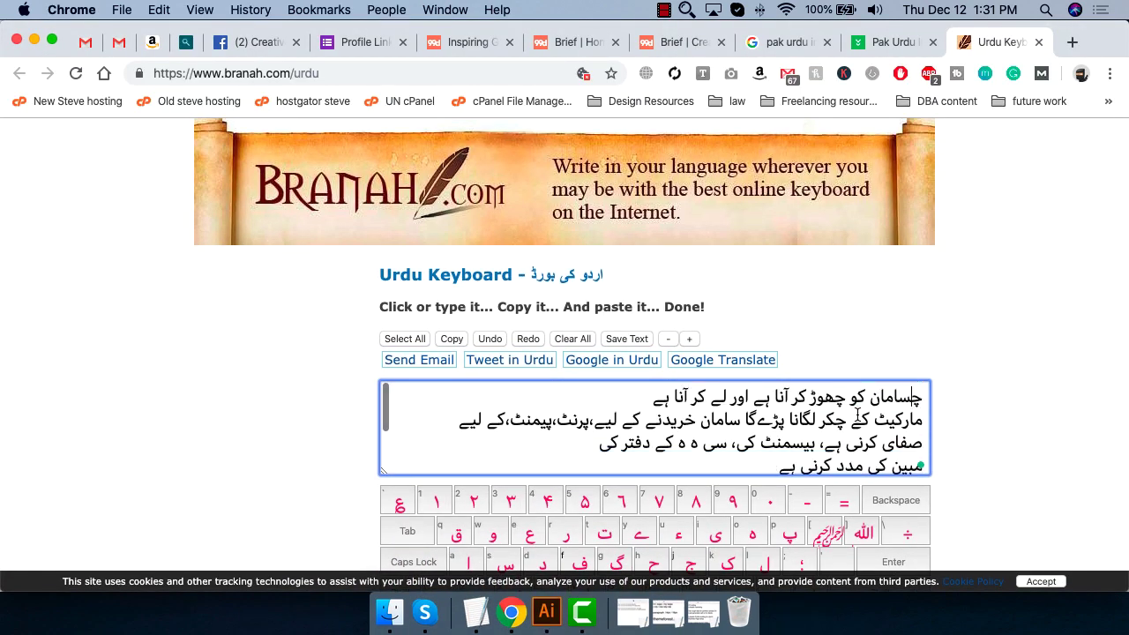
key("super+Tab")
double_click(442, 354)
key("super+a")
key("super+v")
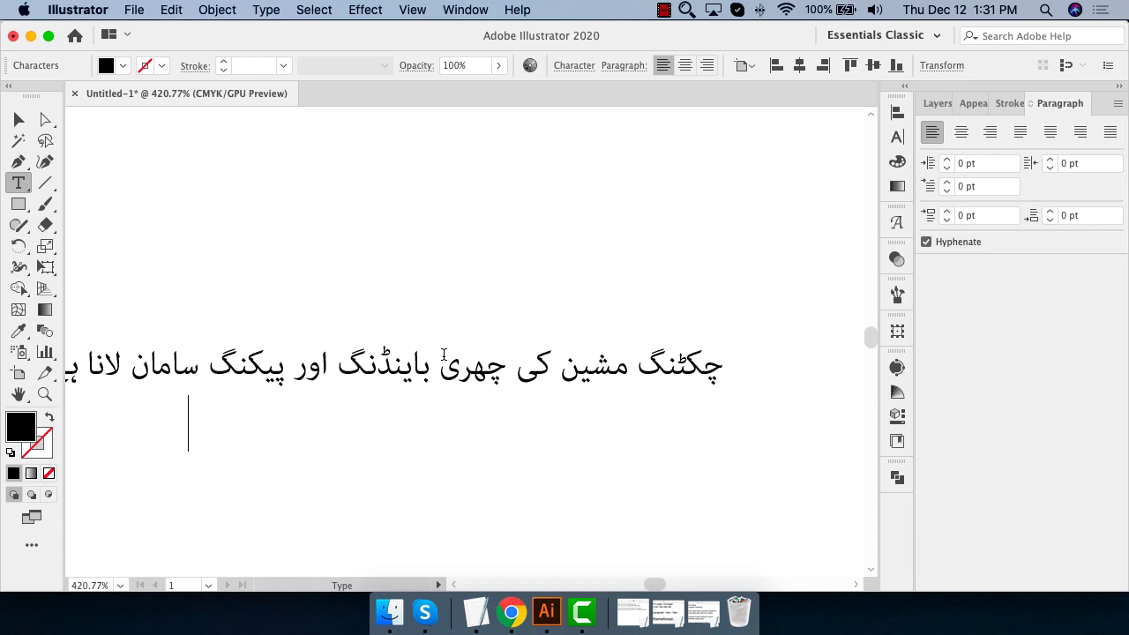
Exit text editing and deselect the joined Urdu sentence
key("Escape")
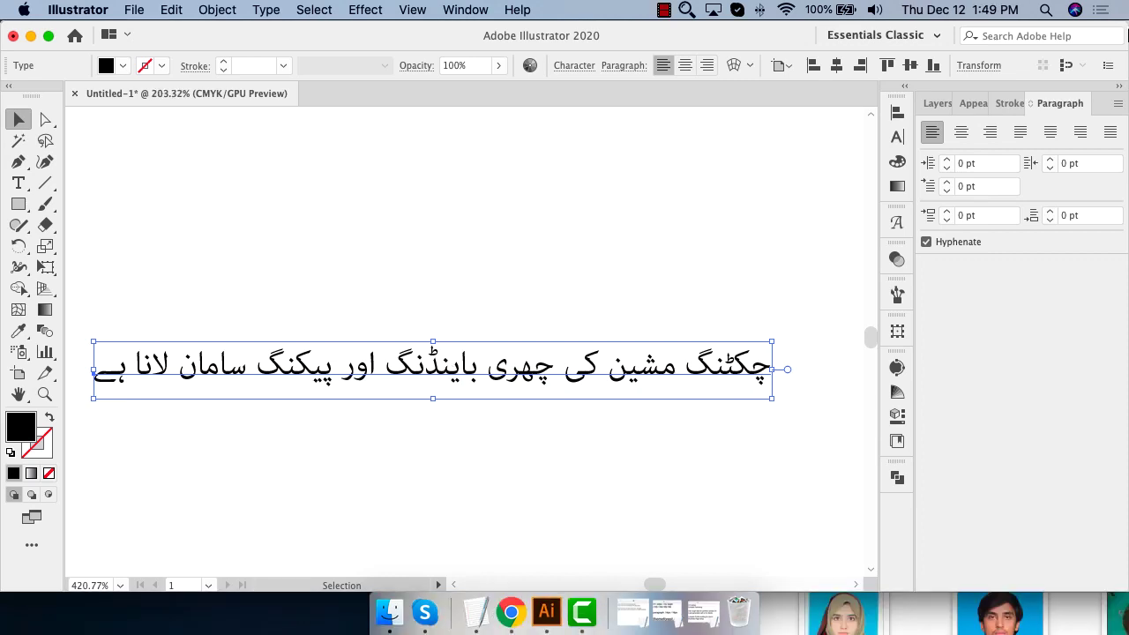
left_click(607, 257)
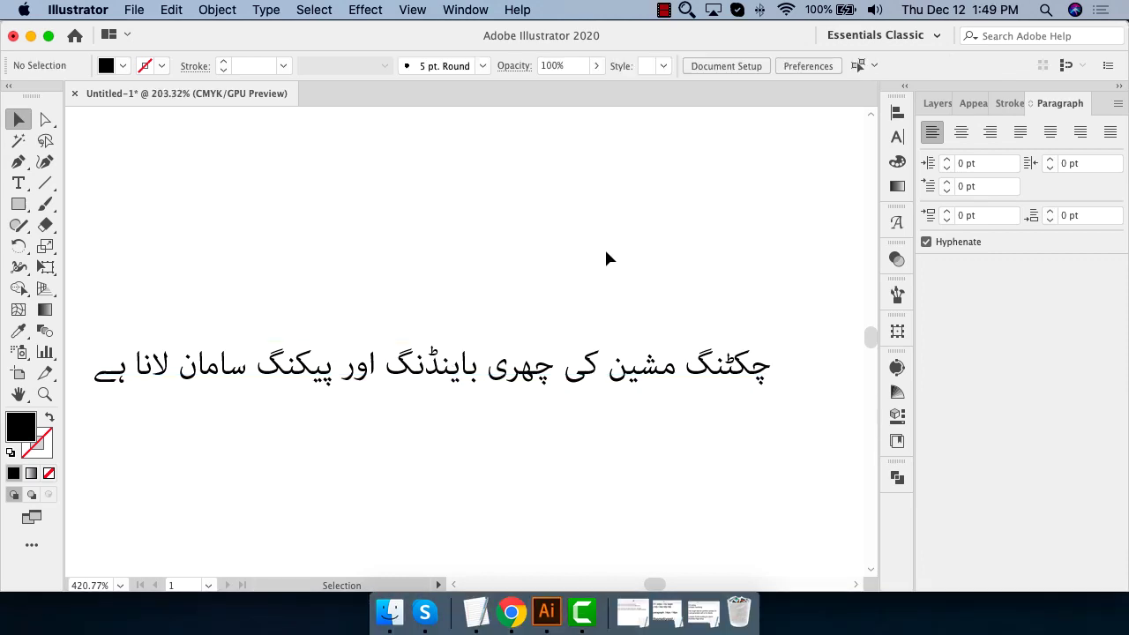
Open urdufonts.net in a new Chrome tab
left_click(517, 584)
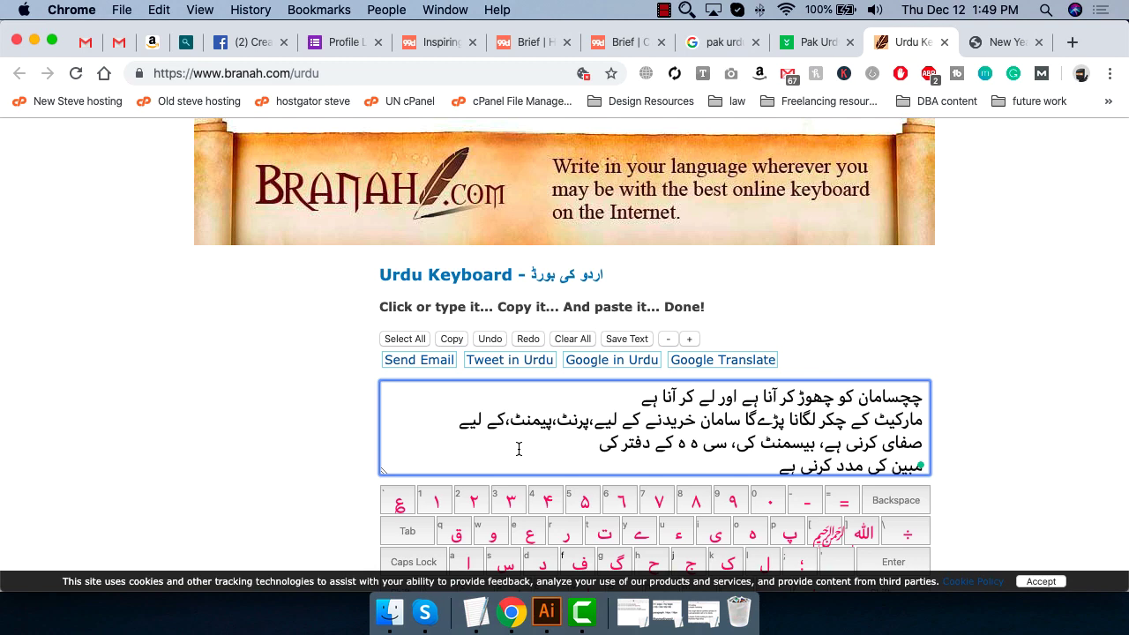
key("super+t")
type("urdu")
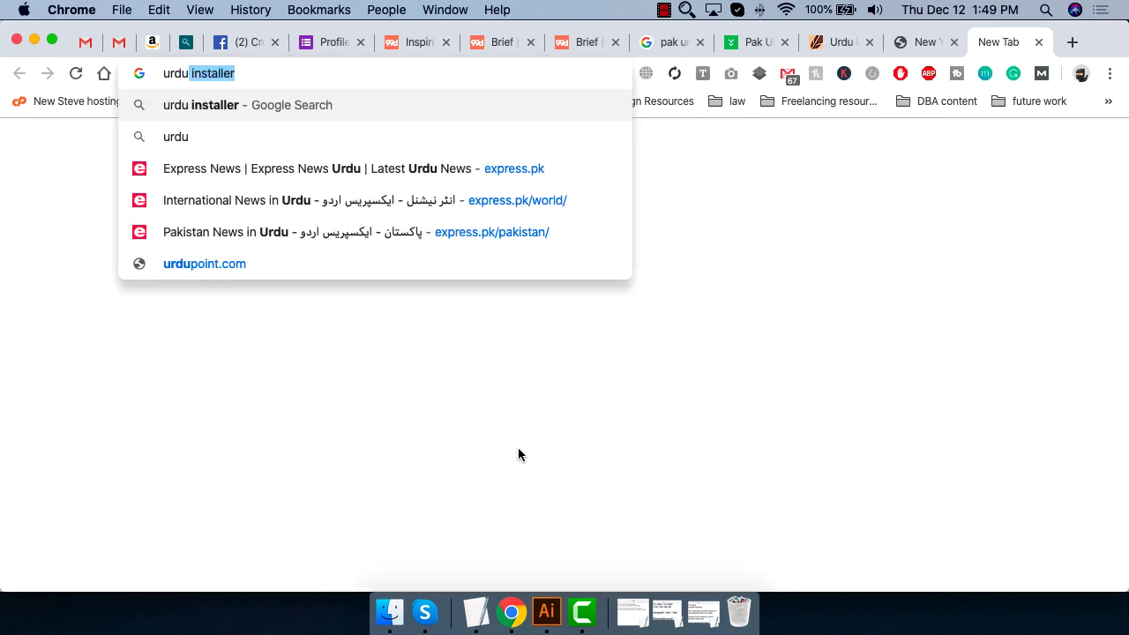
type("fonts")
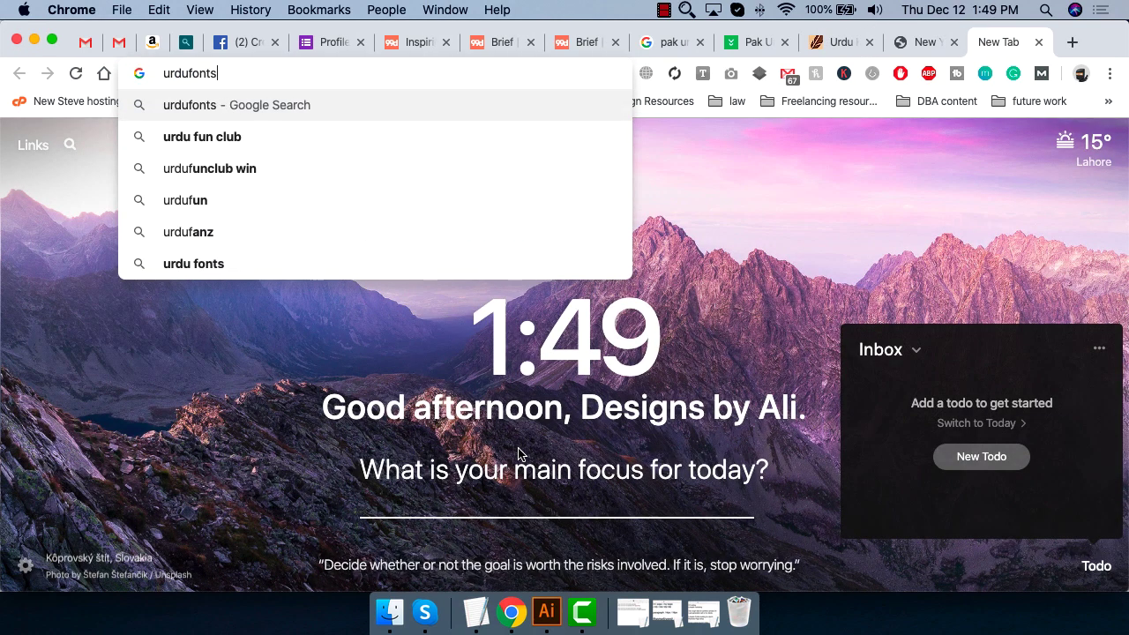
type(".net")
key("Return")
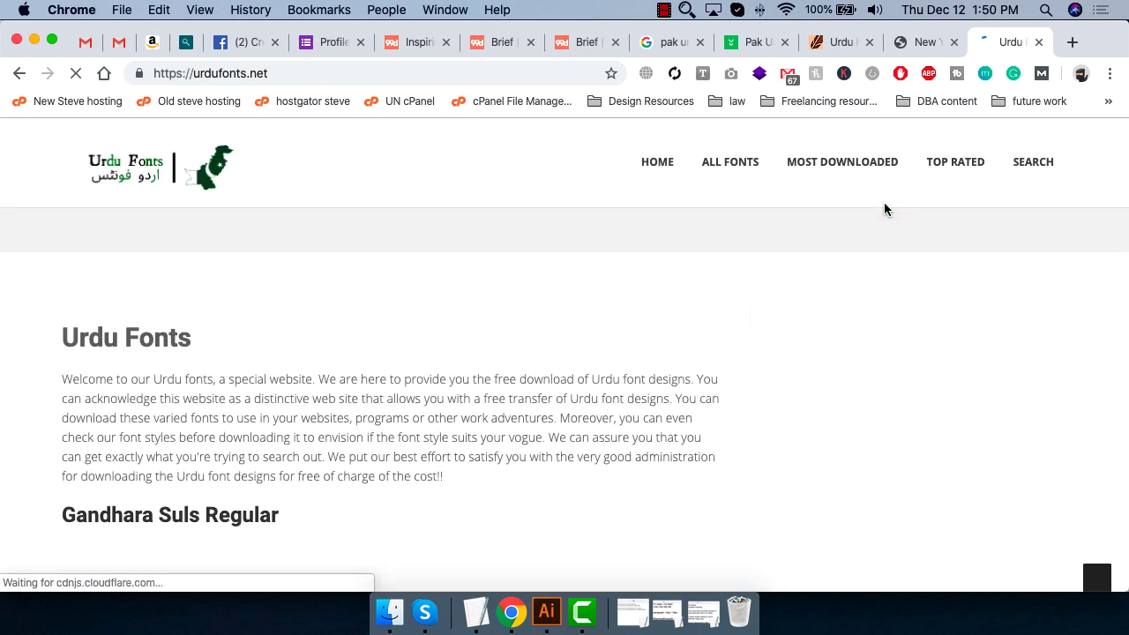
Browse the Urdu font samples and download Gandhara Suls Regular
scroll(436, 240, "down", 5)
scroll(436, 240, "down", 2)
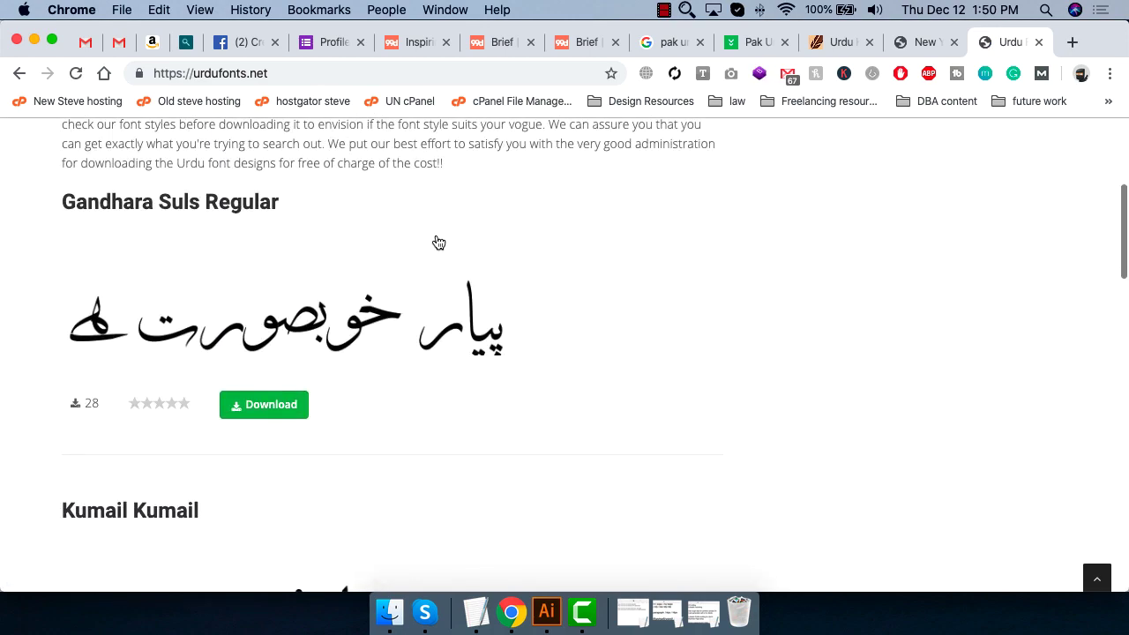
scroll(4, 292, "down", 1)
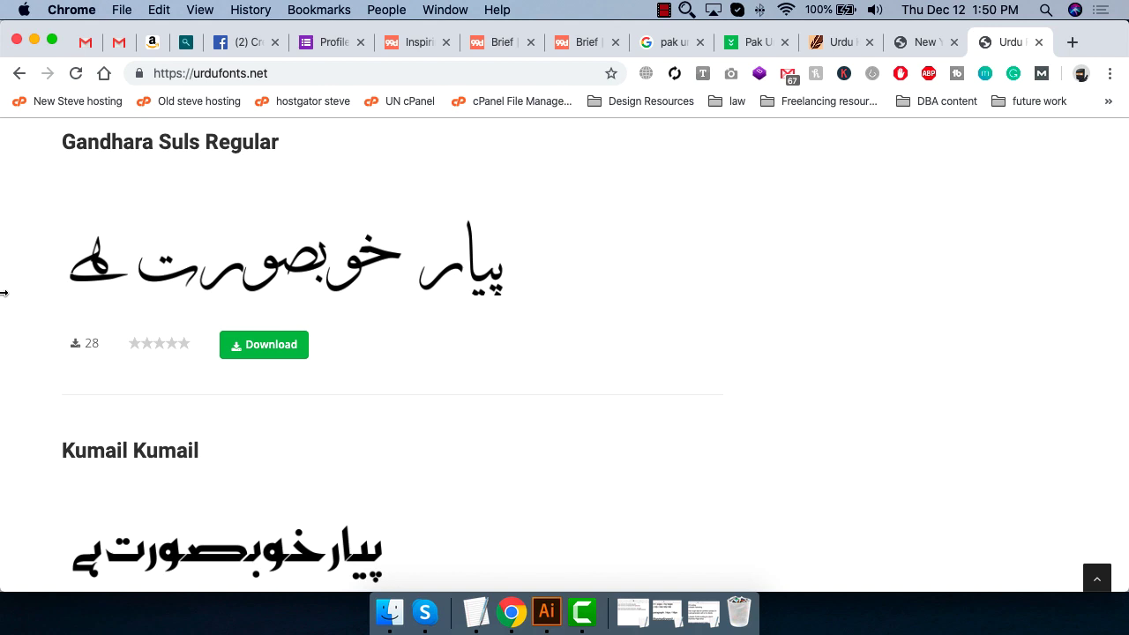
scroll(4, 293, "down", 3)
scroll(4, 293, "down", 1)
scroll(4, 295, "down", 4)
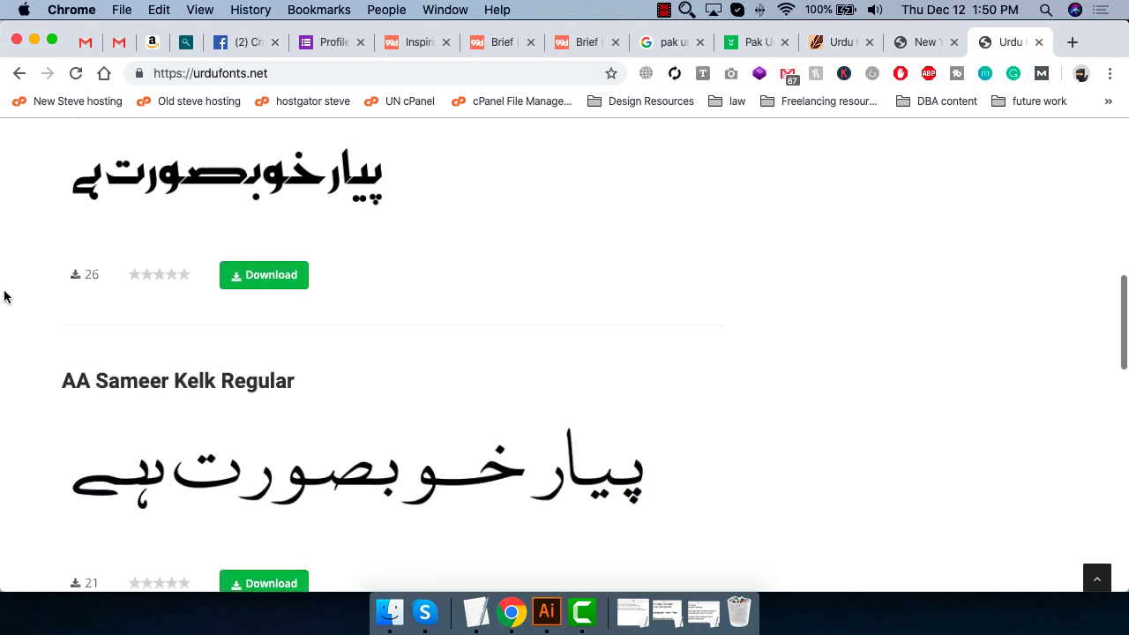
scroll(5, 297, "down", 2)
scroll(5, 297, "down", 2)
scroll(7, 296, "down", 3)
scroll(9, 295, "down", 1)
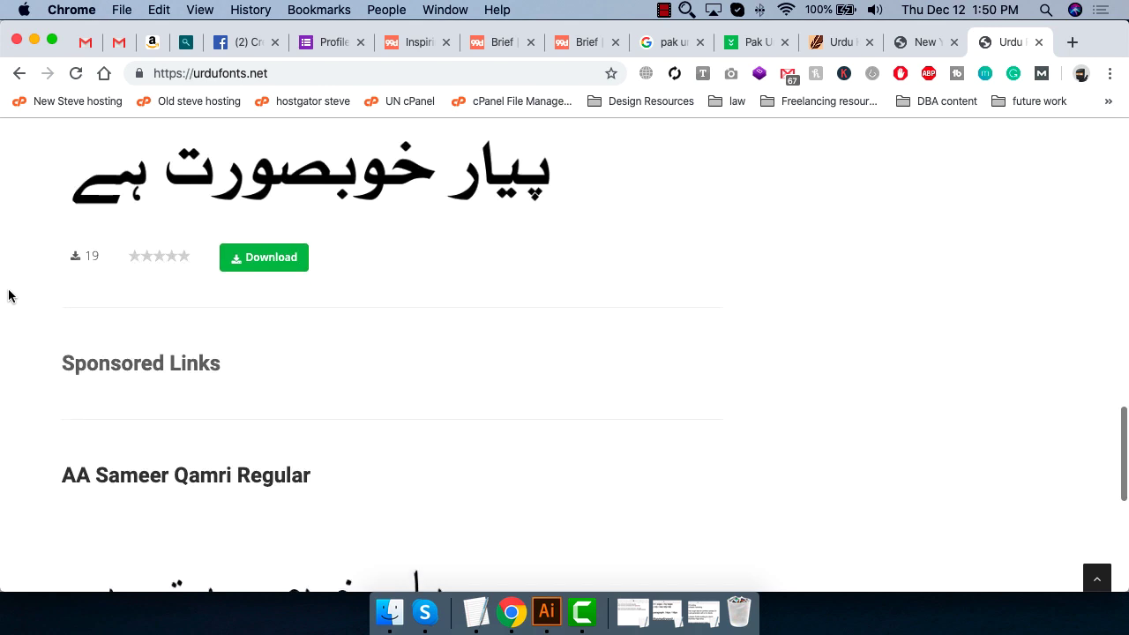
scroll(8, 295, "down", 3)
scroll(10, 294, "down", 2)
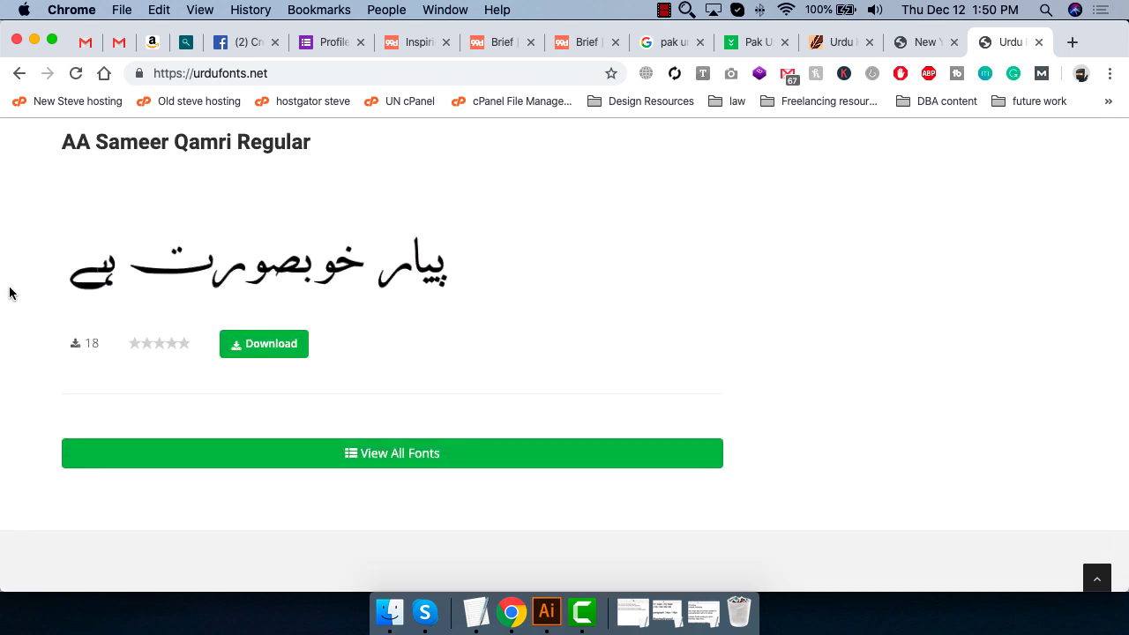
scroll(10, 293, "up", 2)
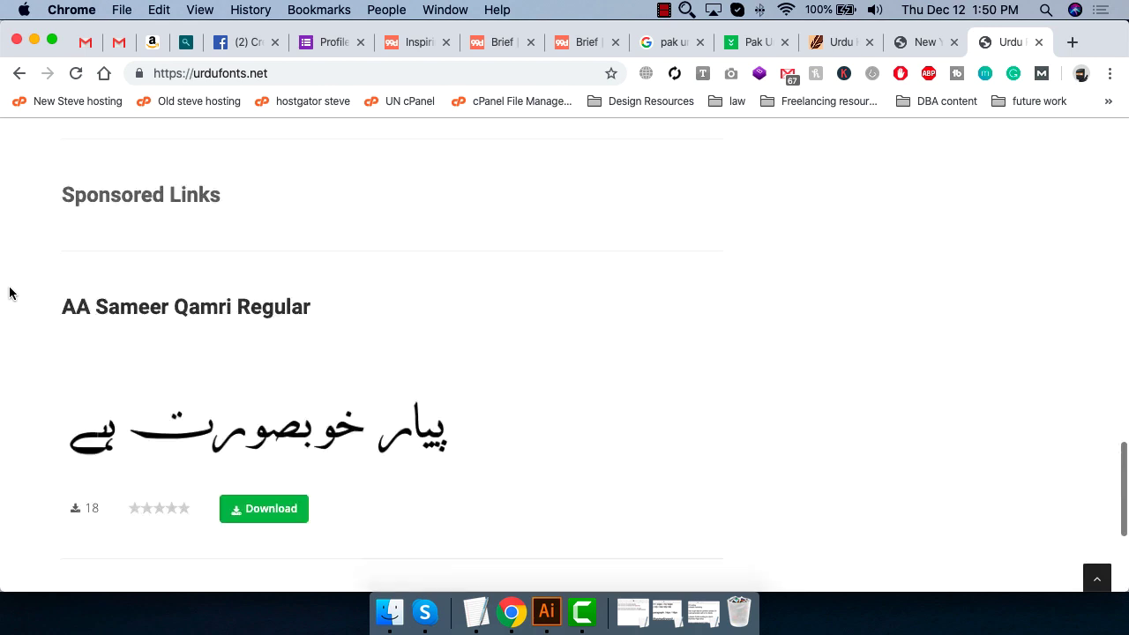
scroll(10, 293, "up", 15)
scroll(10, 293, "up", 4)
scroll(10, 293, "down", 2)
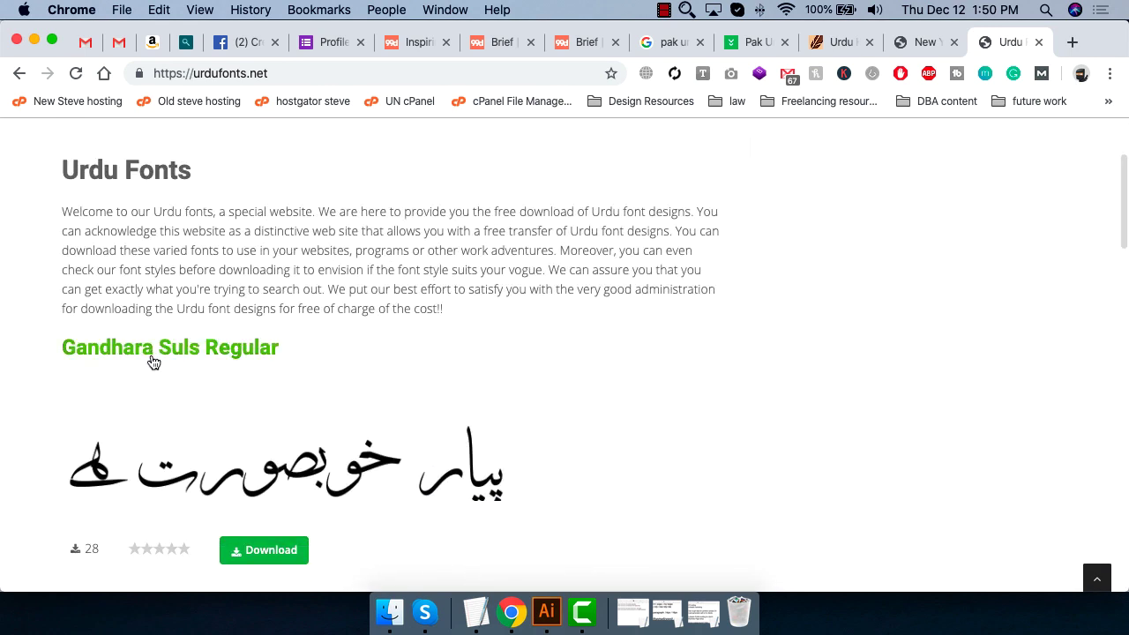
scroll(151, 361, "down", 2)
left_click(274, 384)
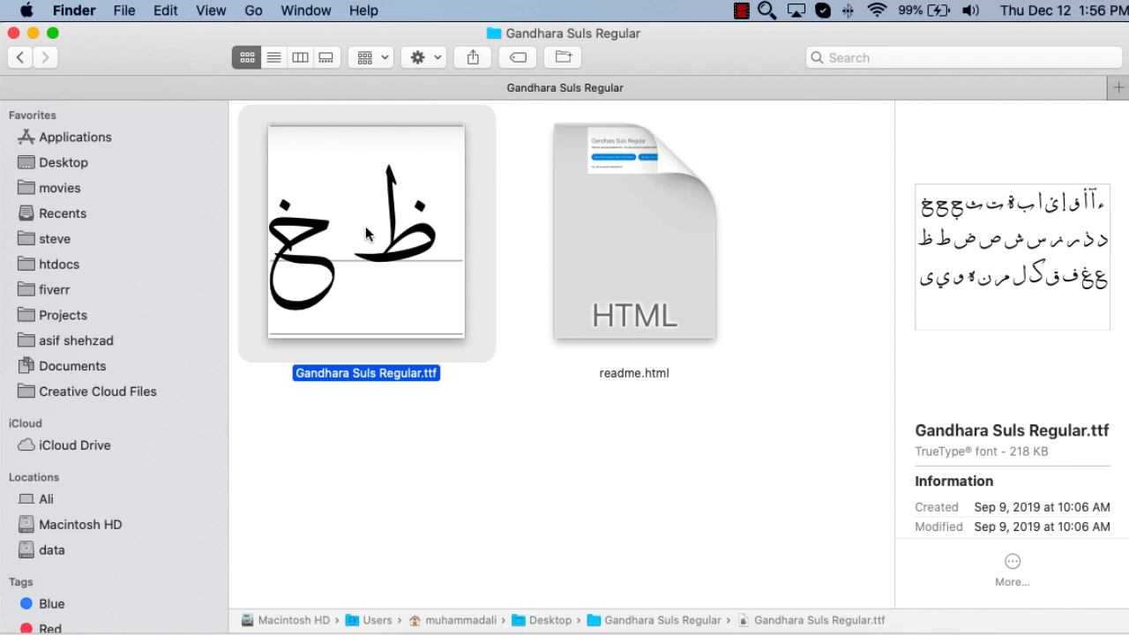
Install Gandhara Suls Regular.ttf through Font Book and close Font Book
double_click(366, 233)
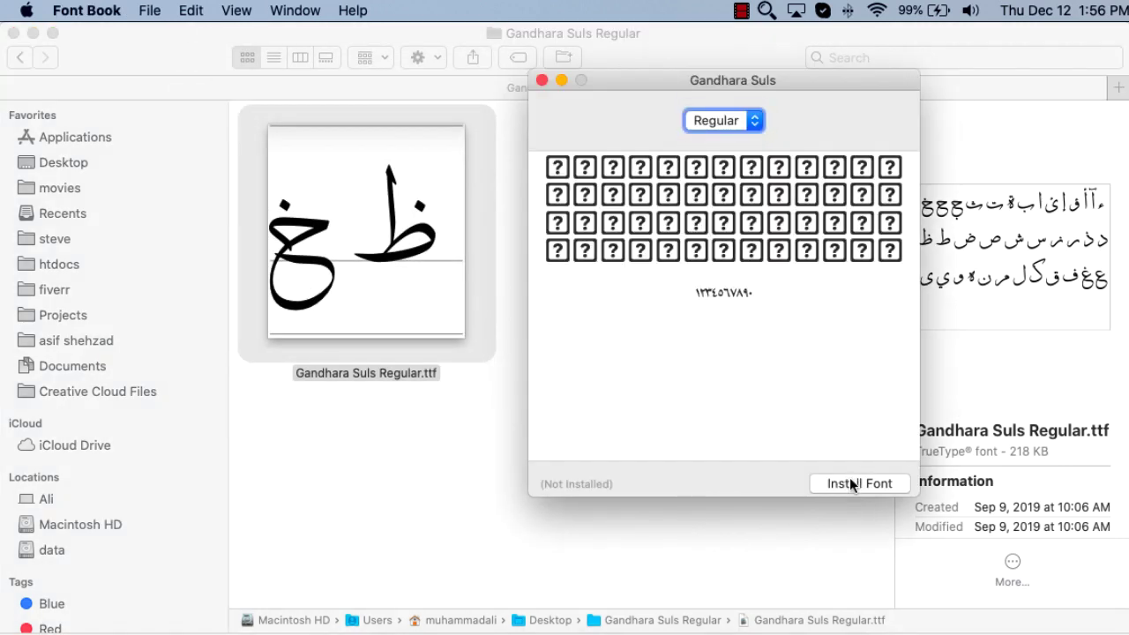
left_click(852, 485)
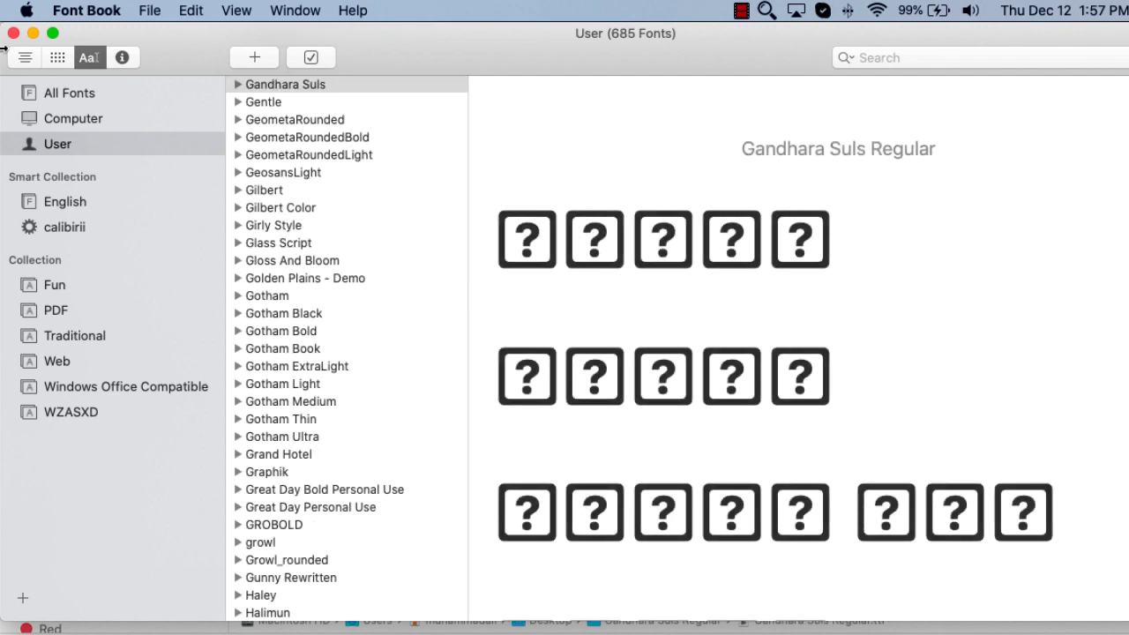
left_click(13, 32)
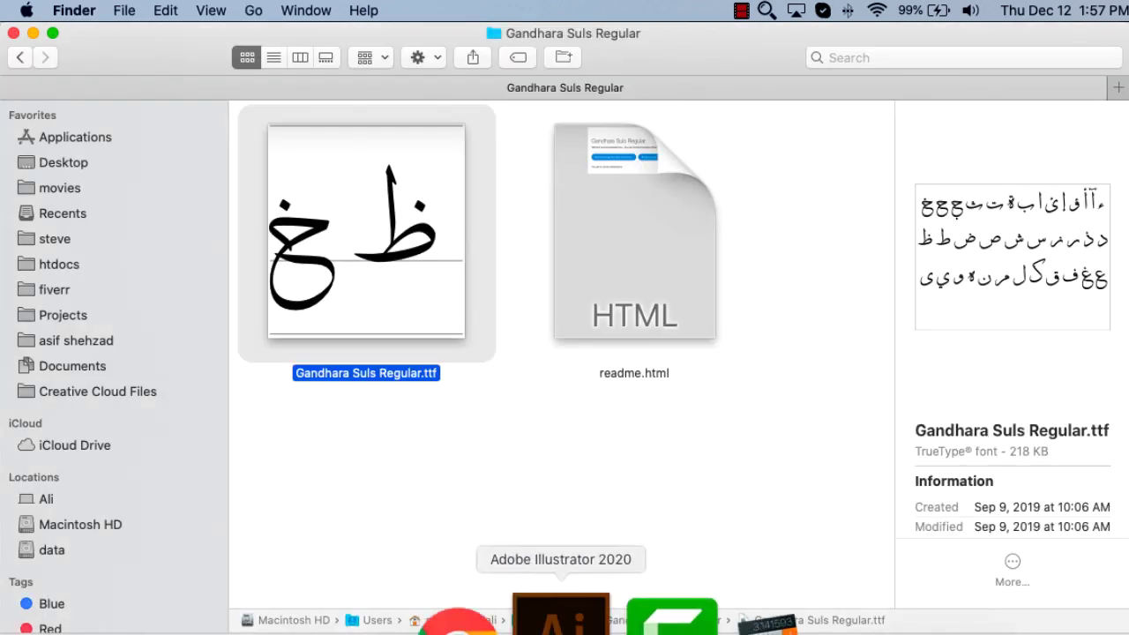
left_click(560, 613)
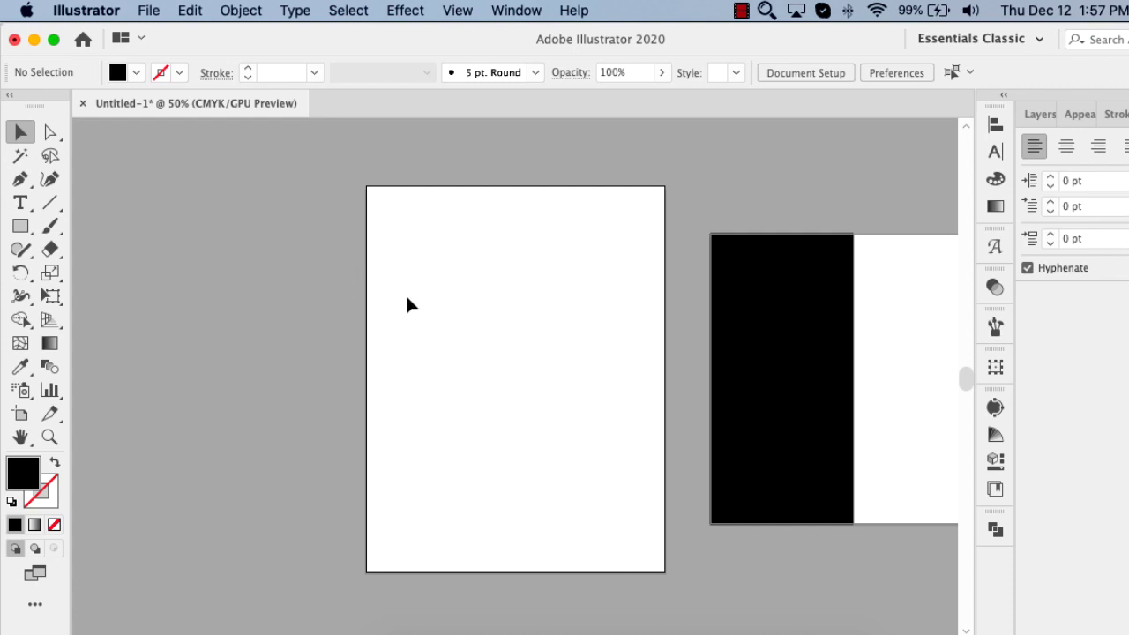
Place a text point on the artboard and edit the third Urdu line in Branah
key("t")
left_click(433, 291)
left_click(565, 612)
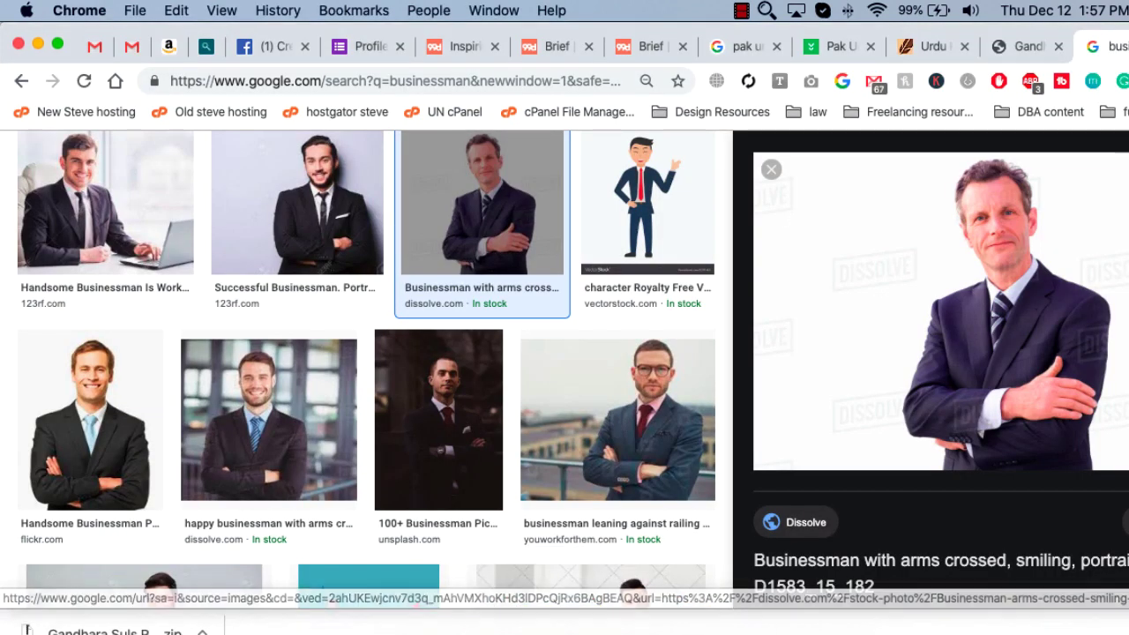
left_click(933, 46)
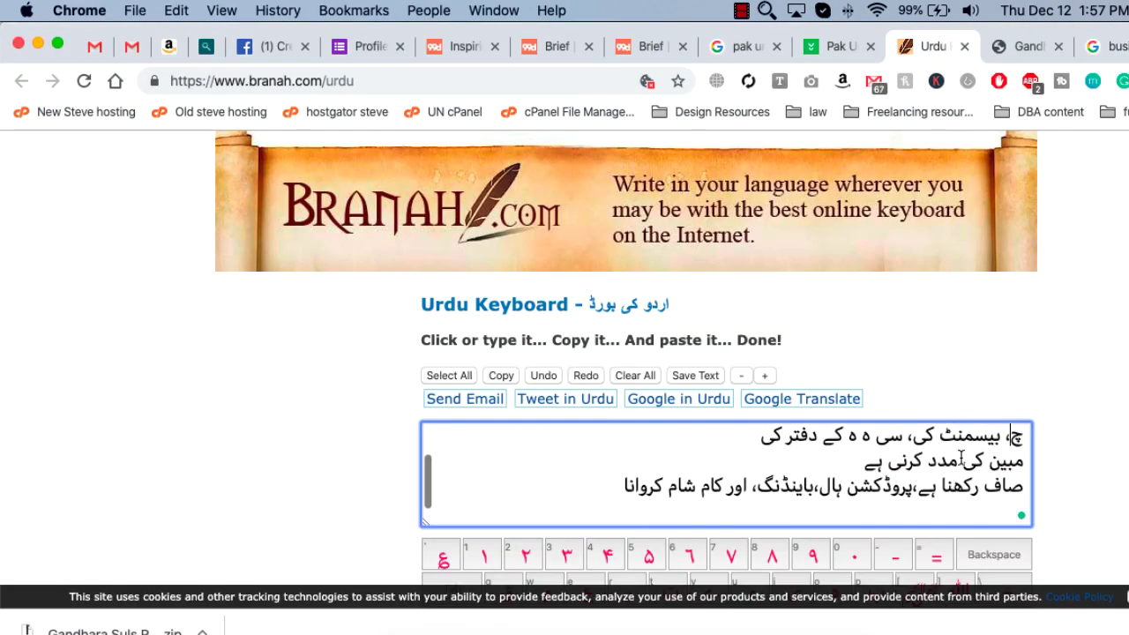
mouse_move(1023, 483)
left_mouse_down()
mouse_move(634, 481)
mouse_move(882, 485)
left_mouse_up()
key("super+x")
key("super+Tab")
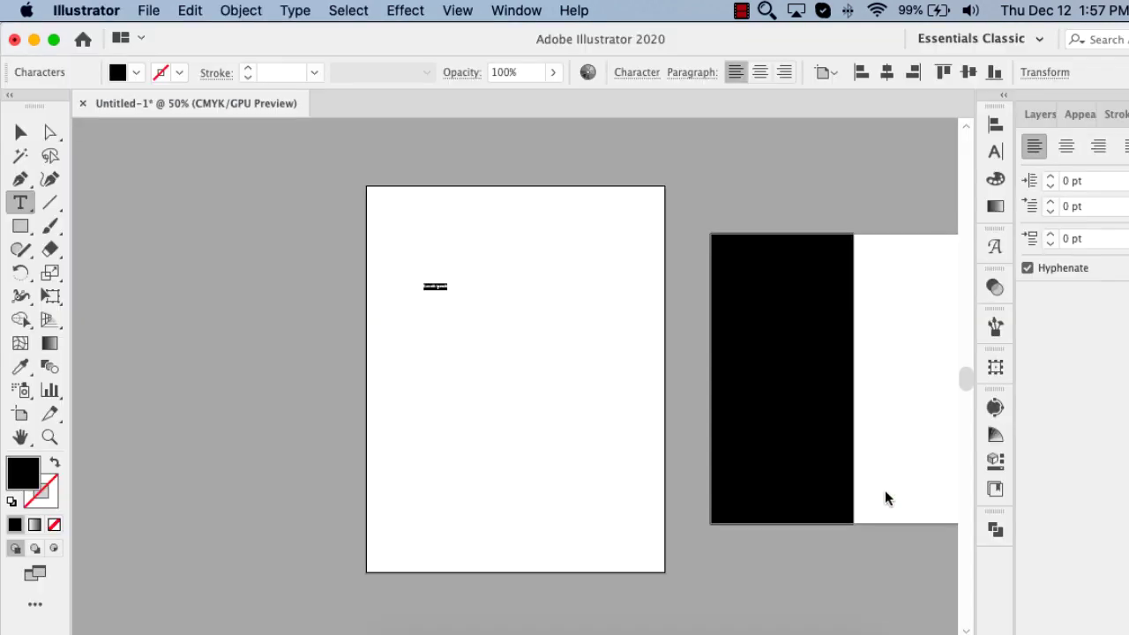
key("super+Tab")
type("زچزا")
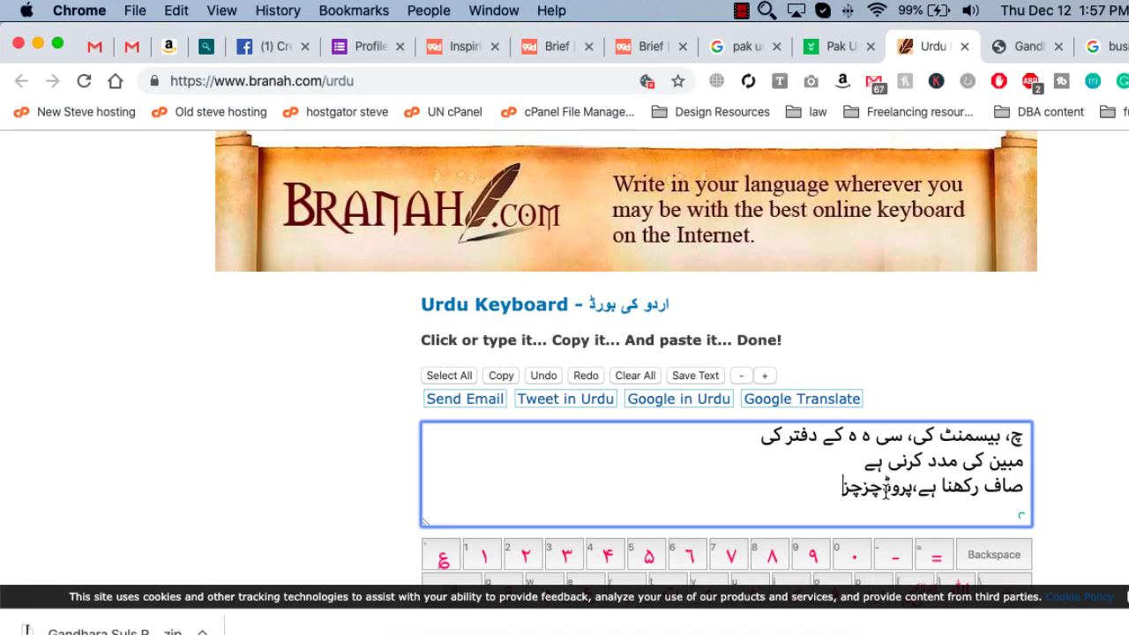
type("ززززز")
Select and copy the phrase سامان خریدنے کے لیے in Branah
scroll(825, 468, "up", 3)
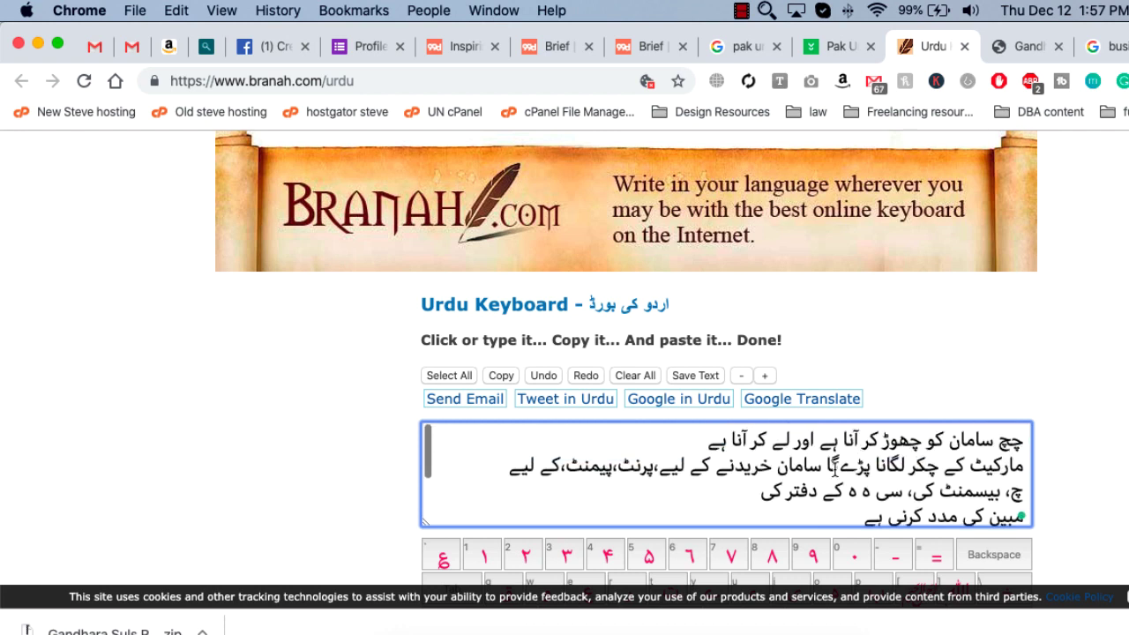
left_click_drag(825, 468, 609, 468)
right_click(604, 468)
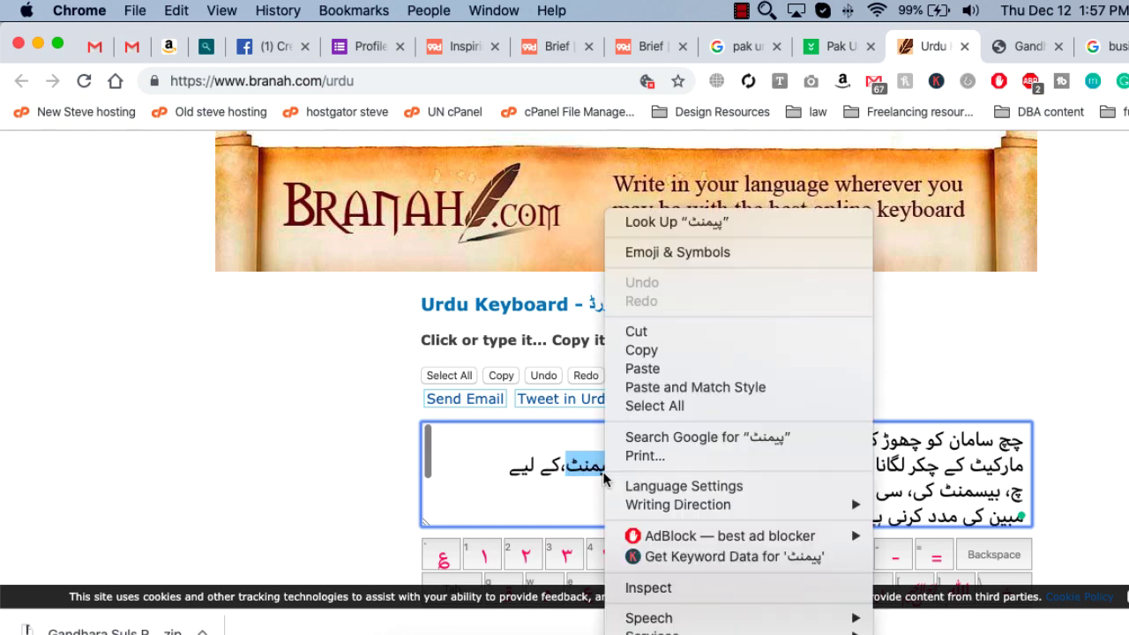
key("Escape")
left_click_drag(829, 467, 658, 468)
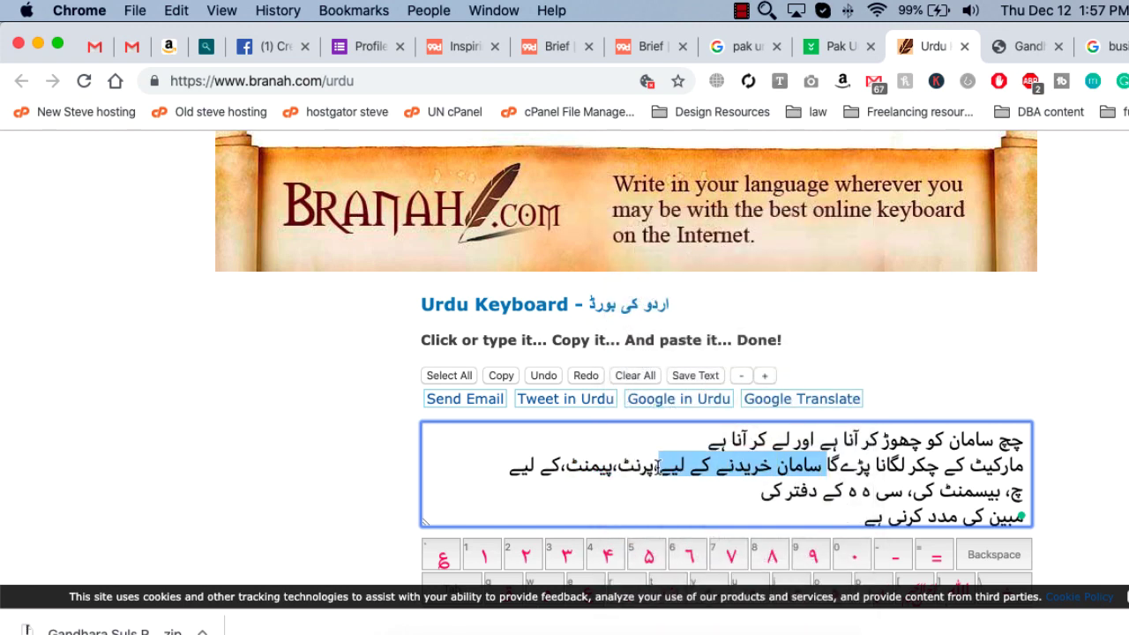
right_click(707, 469)
left_click(746, 350)
left_click(605, 618)
Delete the small text object, paste the Urdu phrase, enlarge it and zoom in
key("Escape")
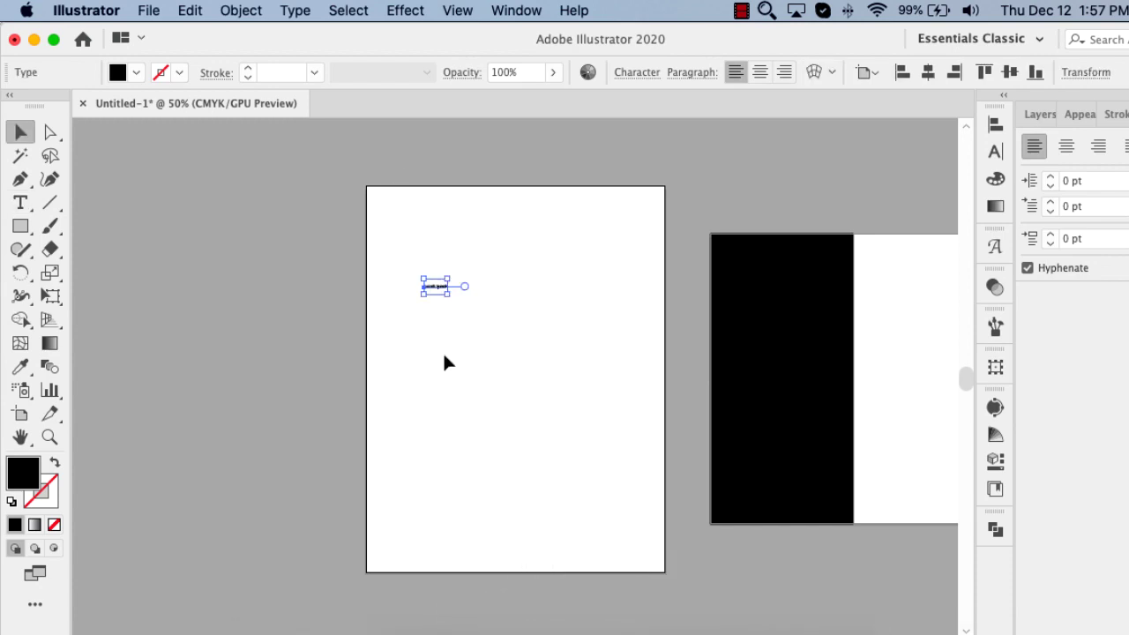
key("Delete")
left_click(521, 296)
key("super+v")
key("Escape")
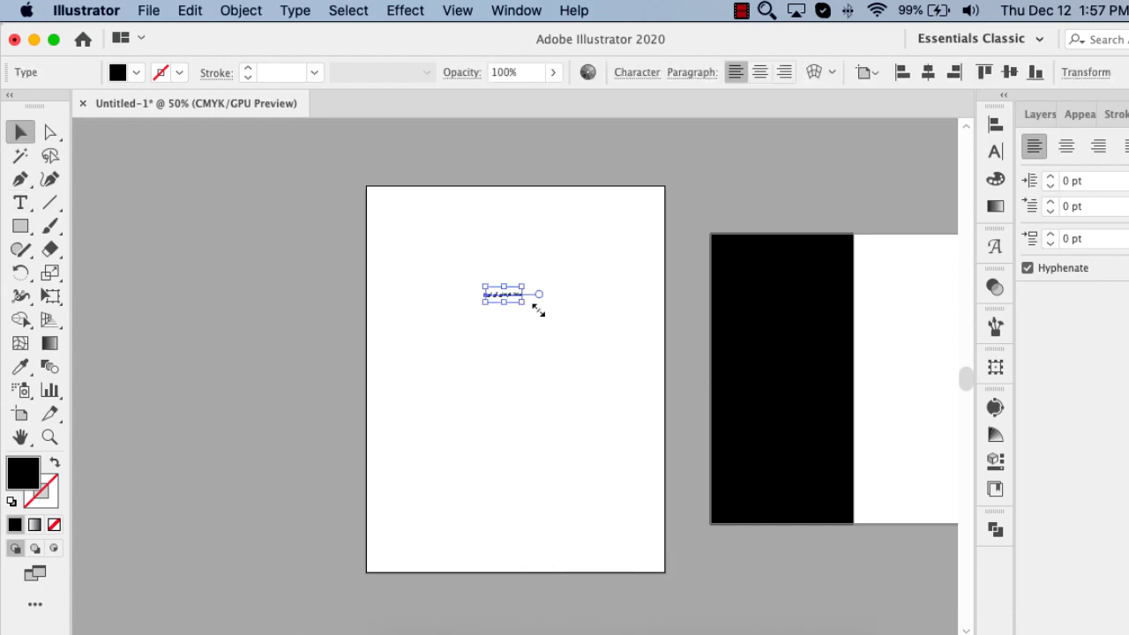
mouse_move(534, 286)
left_mouse_down()
mouse_move(626, 219)
mouse_move(304, 371)
left_mouse_up()
key("ctrl+space")
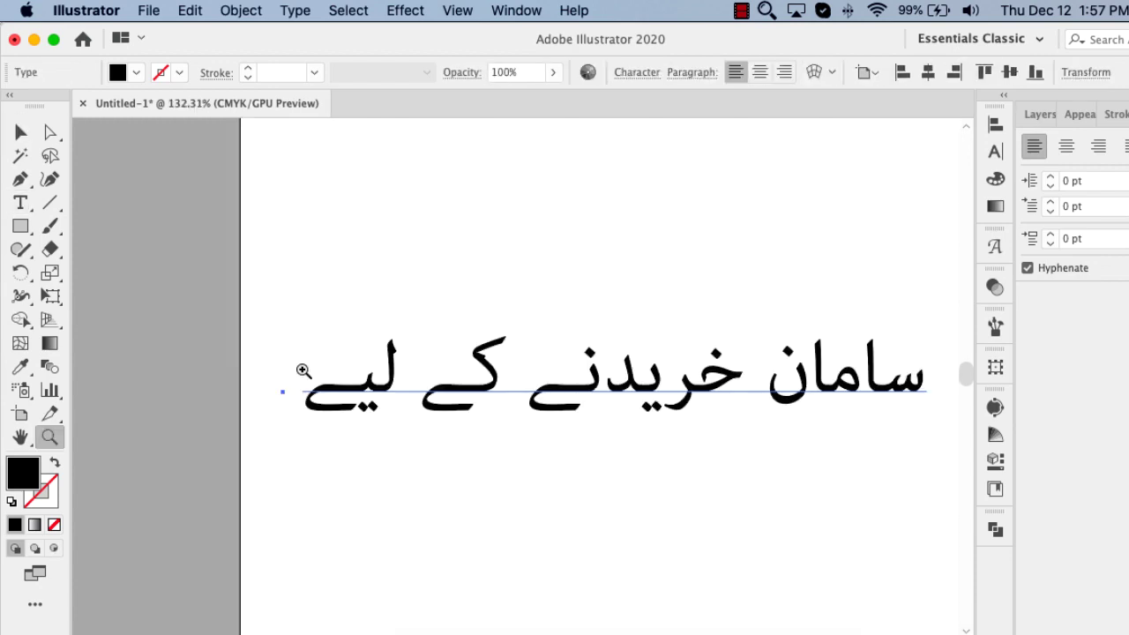
scroll(709, 257, "right", 3)
Set the Urdu phrase's font to Gandhara Suls, found by searching 'gand'
key("t")
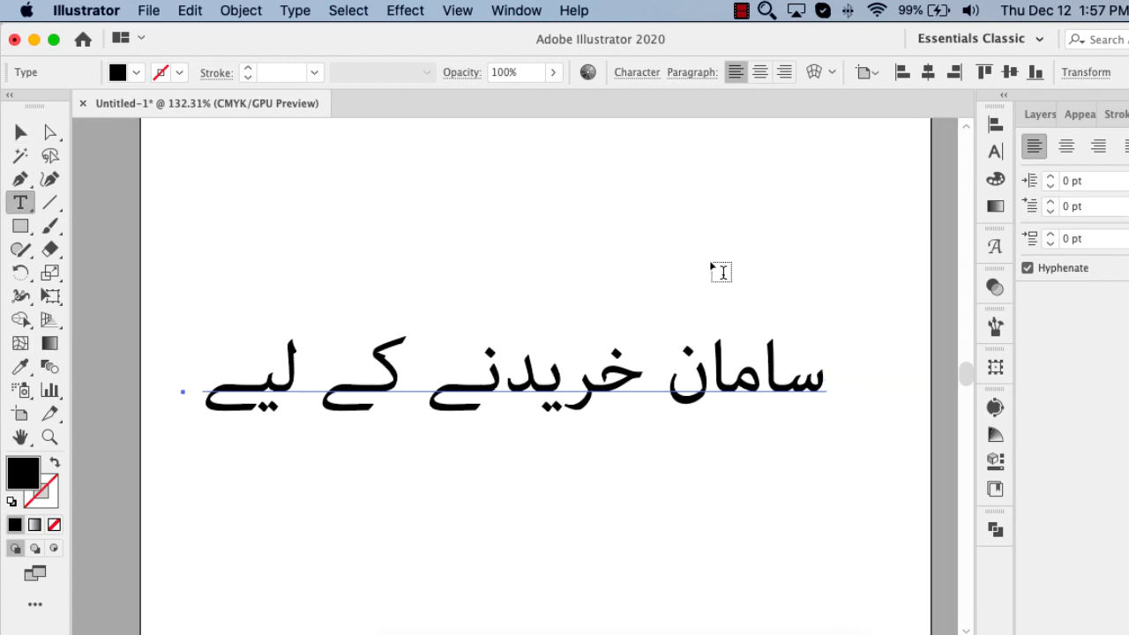
left_click(636, 71)
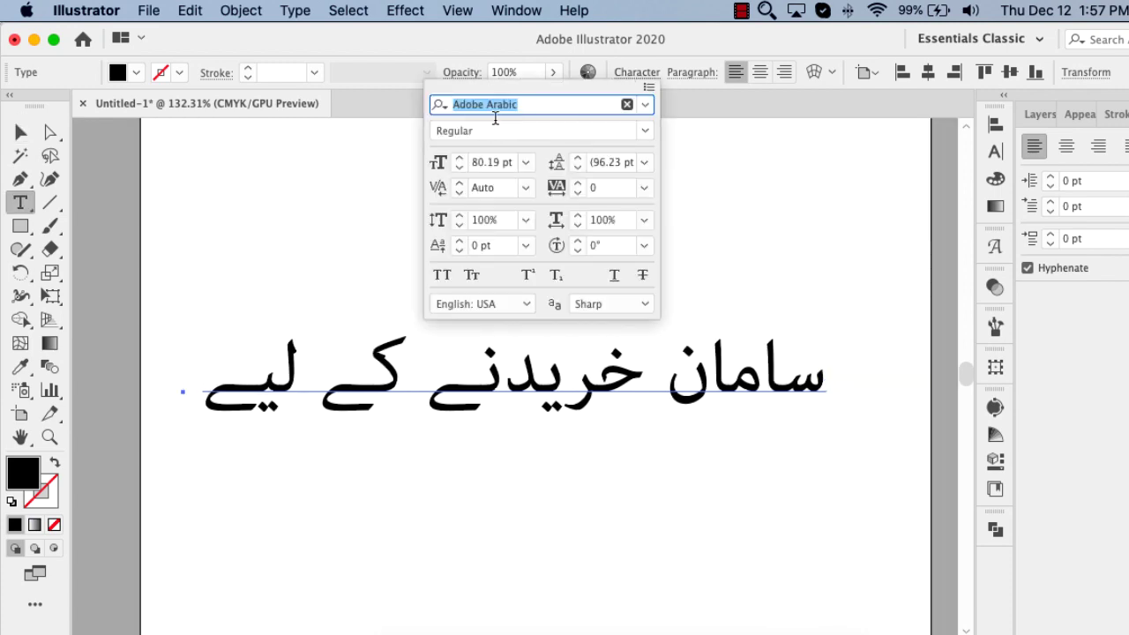
type("ga")
left_click(995, 150)
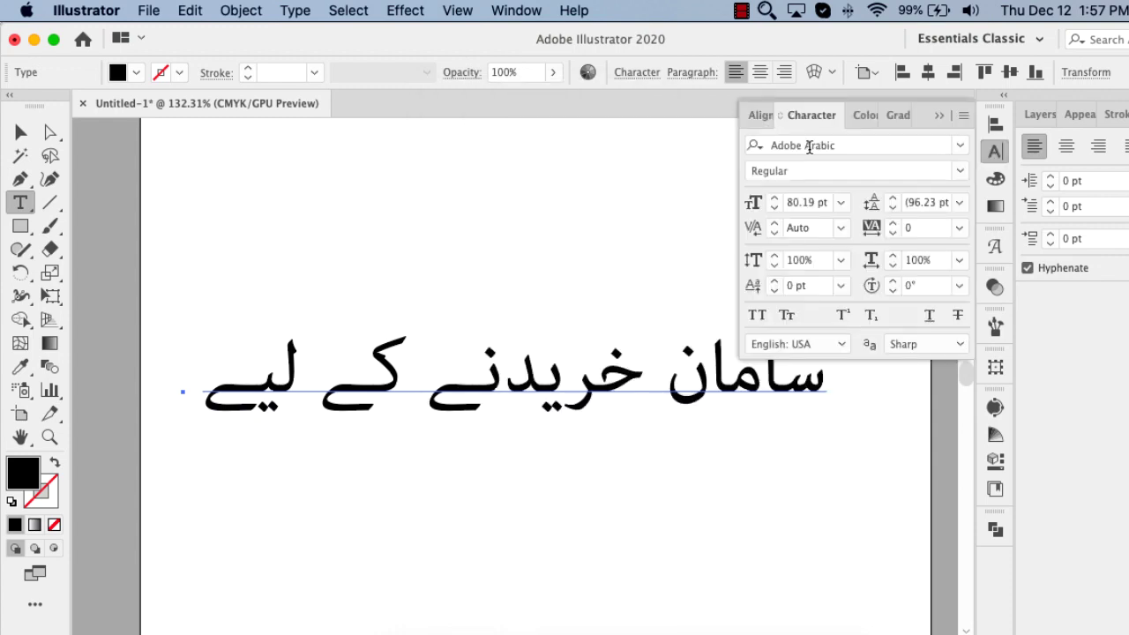
left_click(855, 145)
type("gandh")
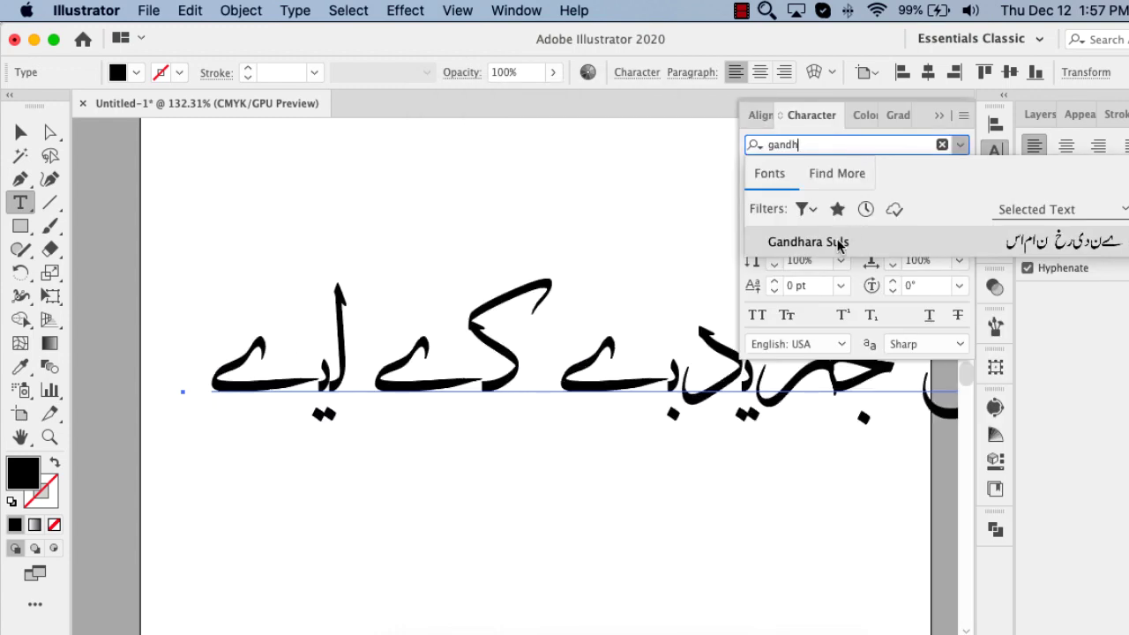
left_click(838, 242)
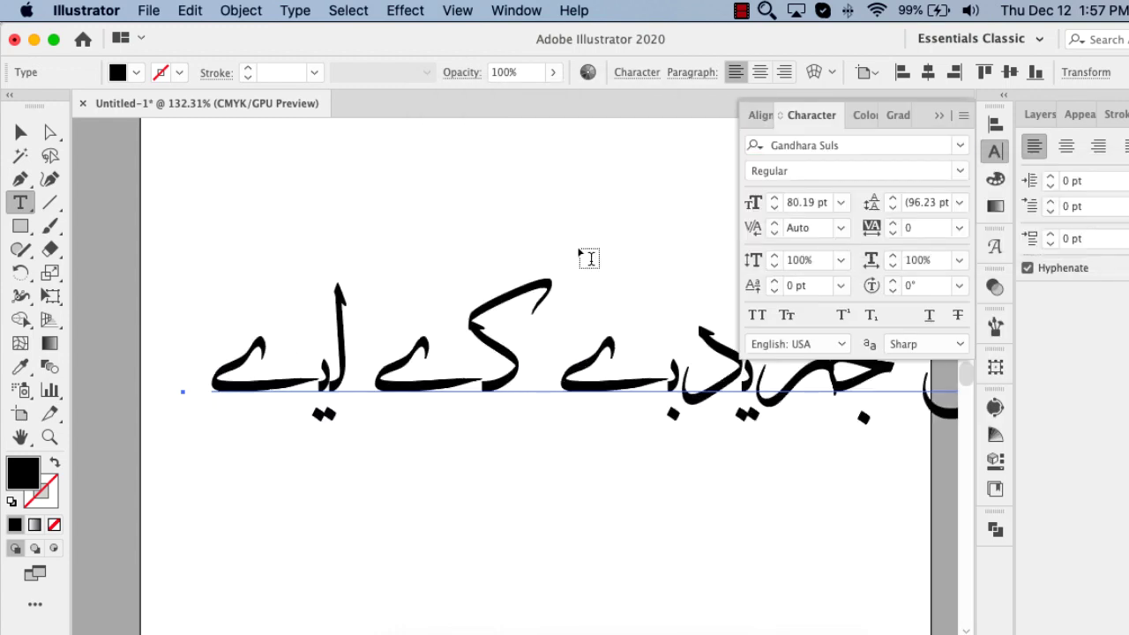
Hide the panels and scale the Urdu phrase down to fit the artboard
left_click(20, 133)
left_click(192, 150)
key("Tab")
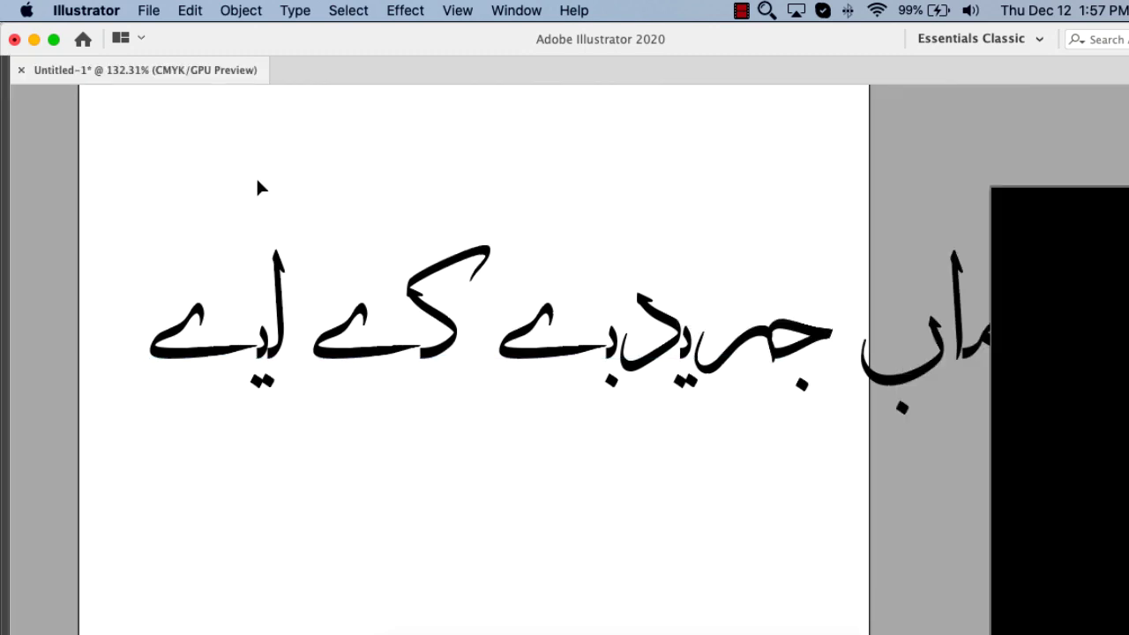
left_click(283, 304)
mouse_move(121, 246)
left_mouse_down()
mouse_move(331, 282)
mouse_move(284, 308)
mouse_move(195, 289)
left_mouse_up()
Deselect the shifted Gandhara Suls line, then create and discard an empty text object
left_click(408, 179)
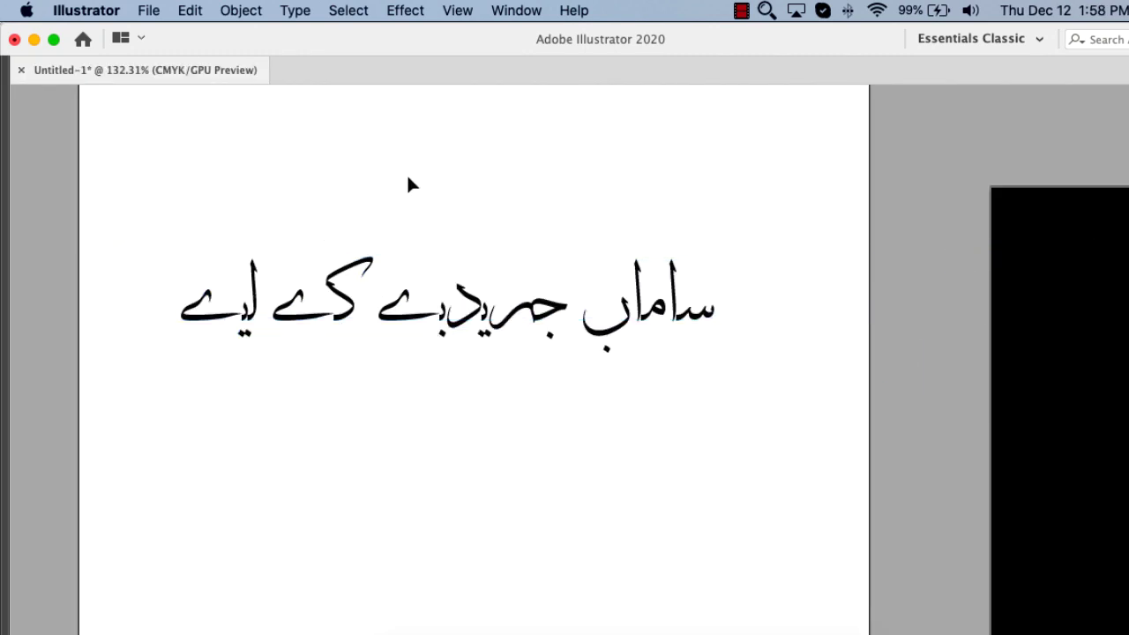
key("t")
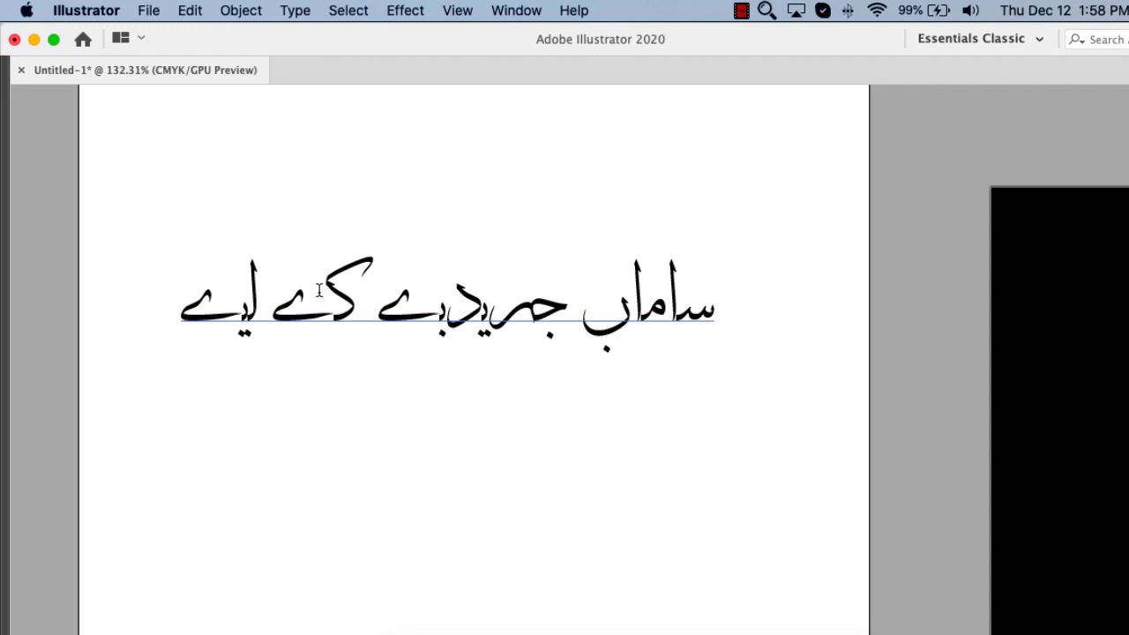
left_click(395, 277)
key("BackSpace")
key("Escape")
Delete the whole Urdu line, undo to restore it, and return to the Branah keyboard
left_click(397, 311)
triple_click(397, 312)
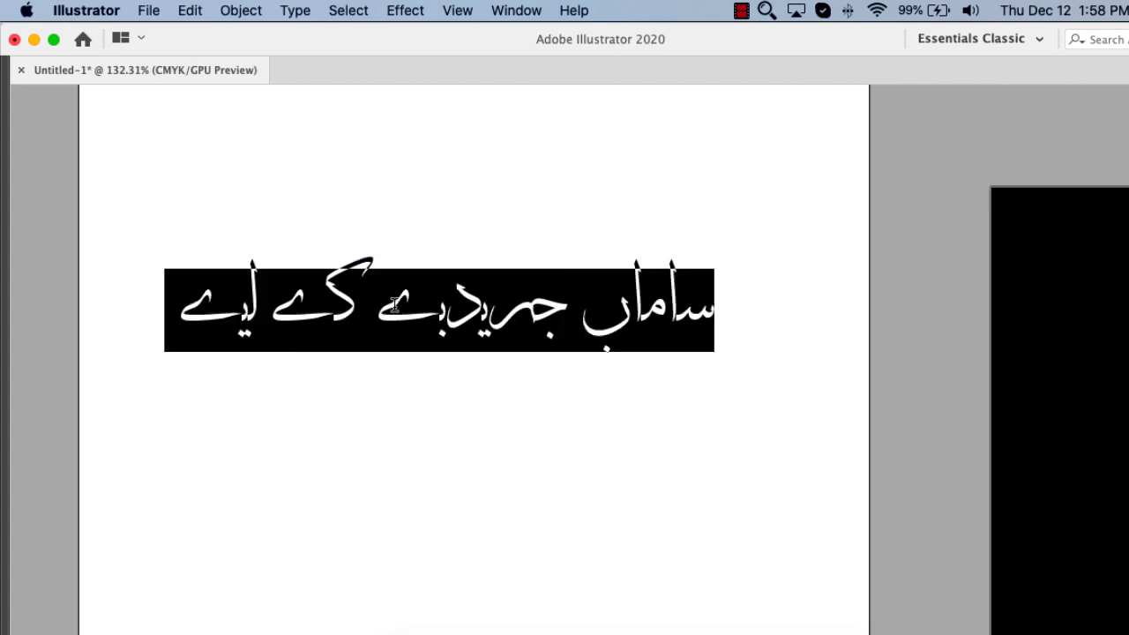
key("BackSpace")
key("cmd+z")
key("Escape")
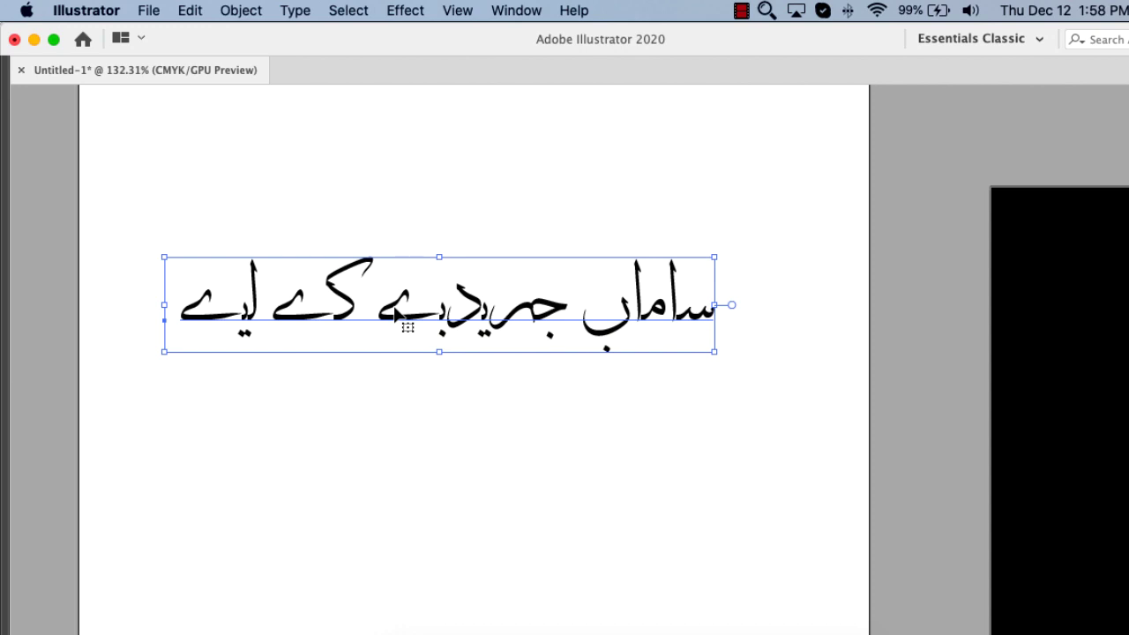
key("super+Tab")
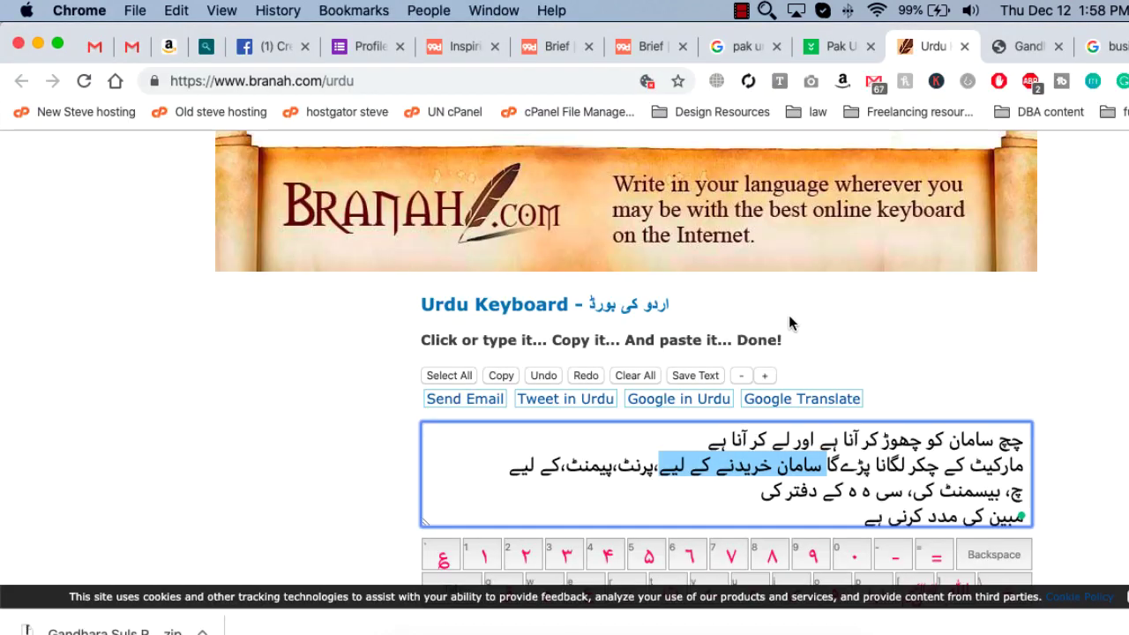
Enlarge the Branah Urdu text box font and add ا after the word چکر
type("====")
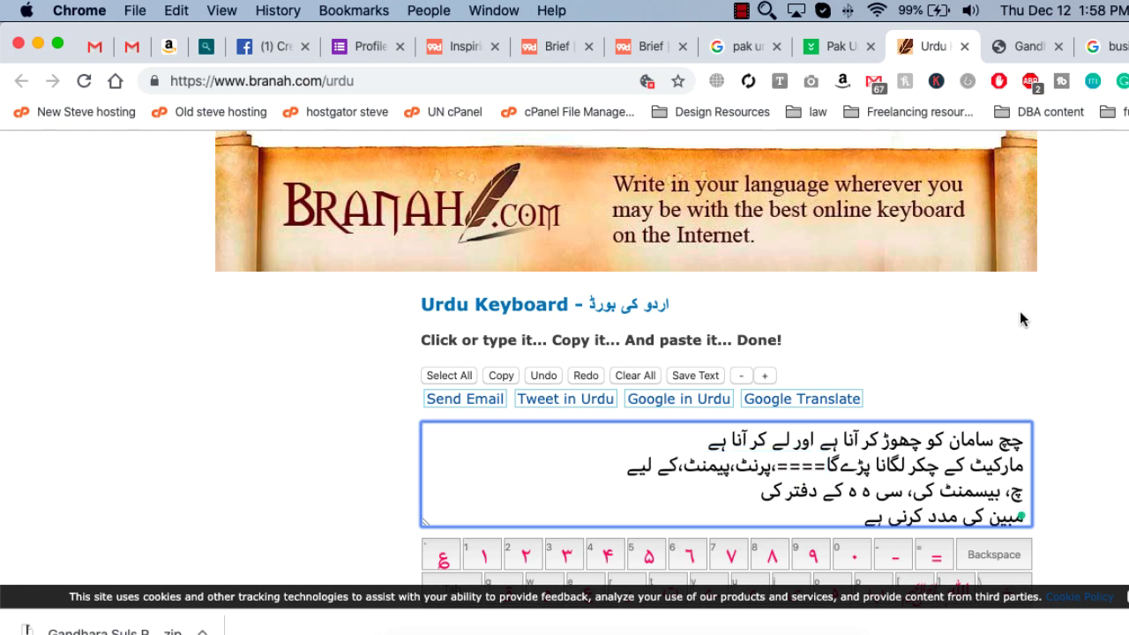
left_click(765, 376)
left_click(765, 376)
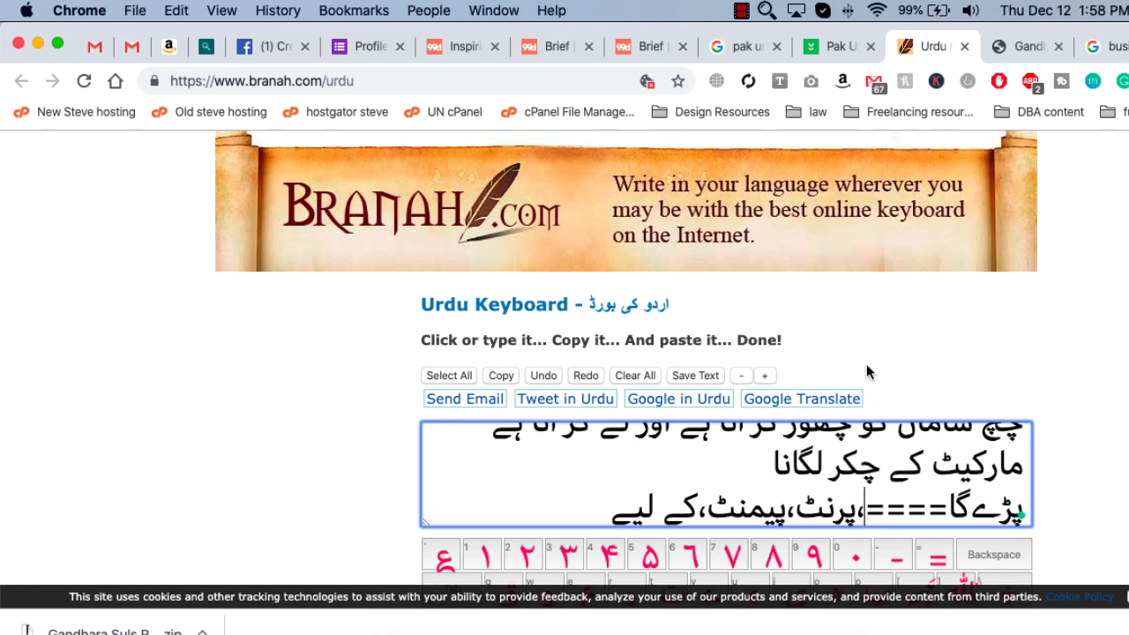
left_click(1093, 332)
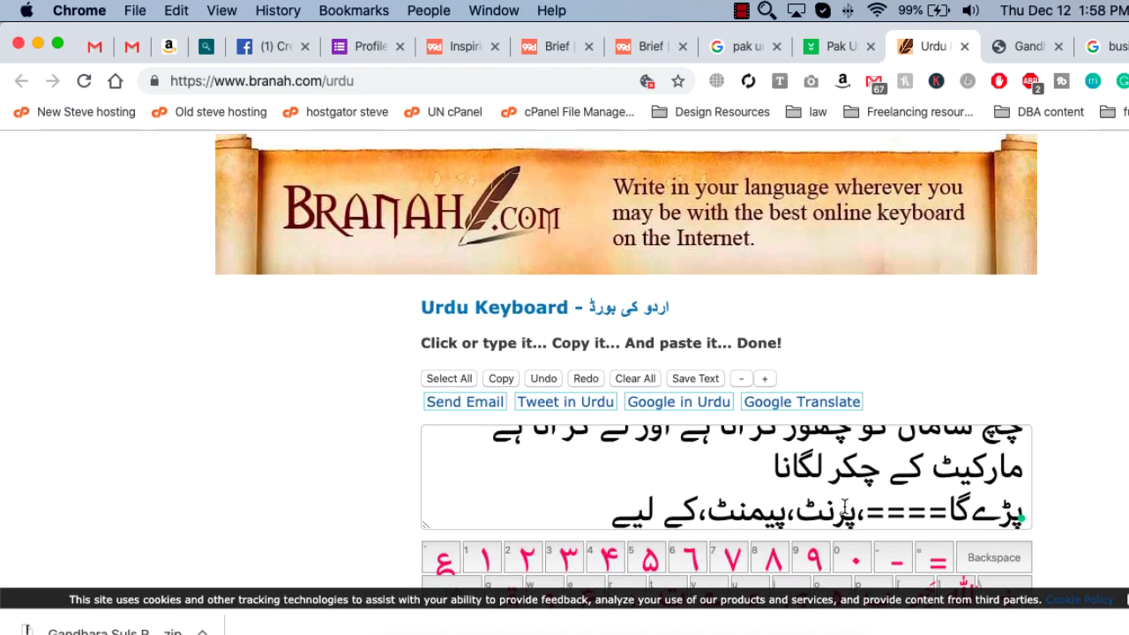
left_click(818, 496)
type("ا")
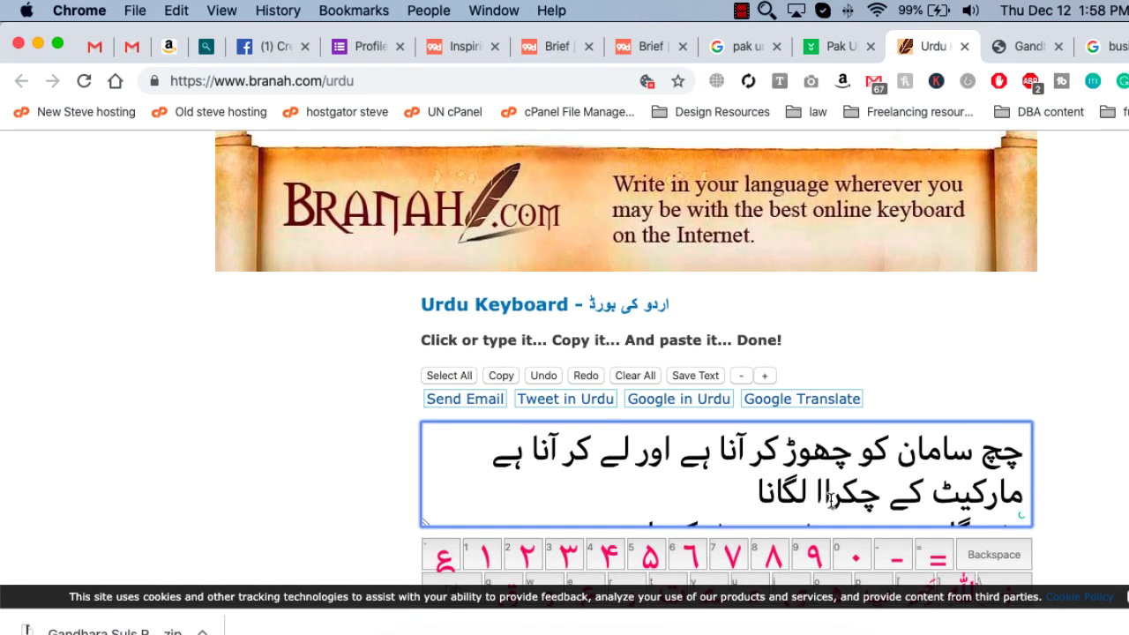
Clear all the old text and spell پاکستان with the phonetic layout
left_click(635, 375)
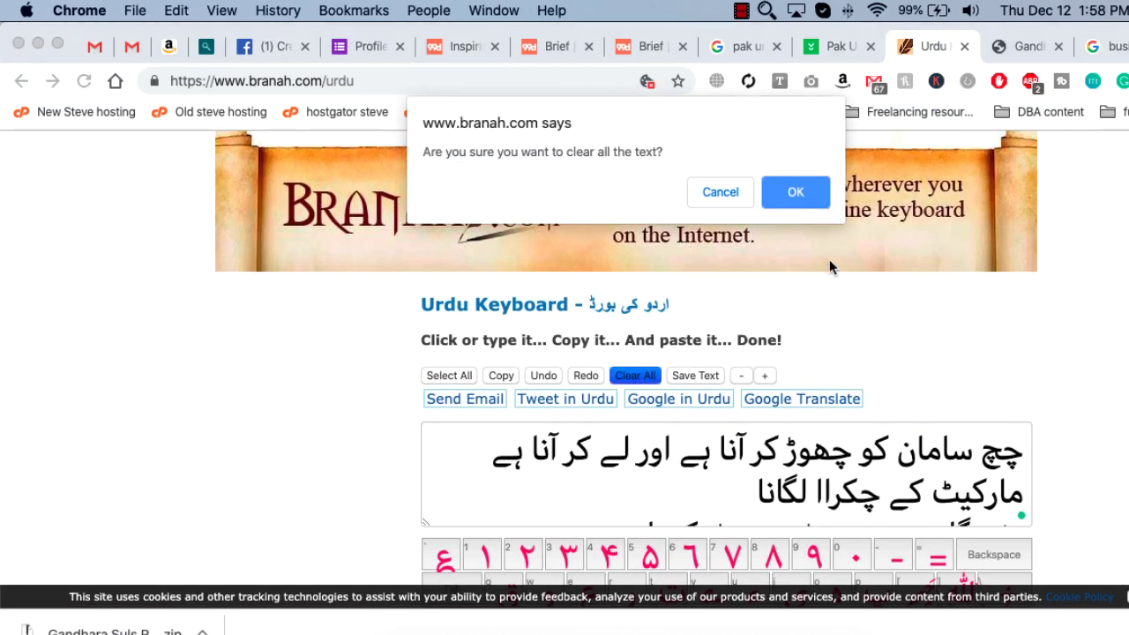
left_click(809, 196)
key("shift")
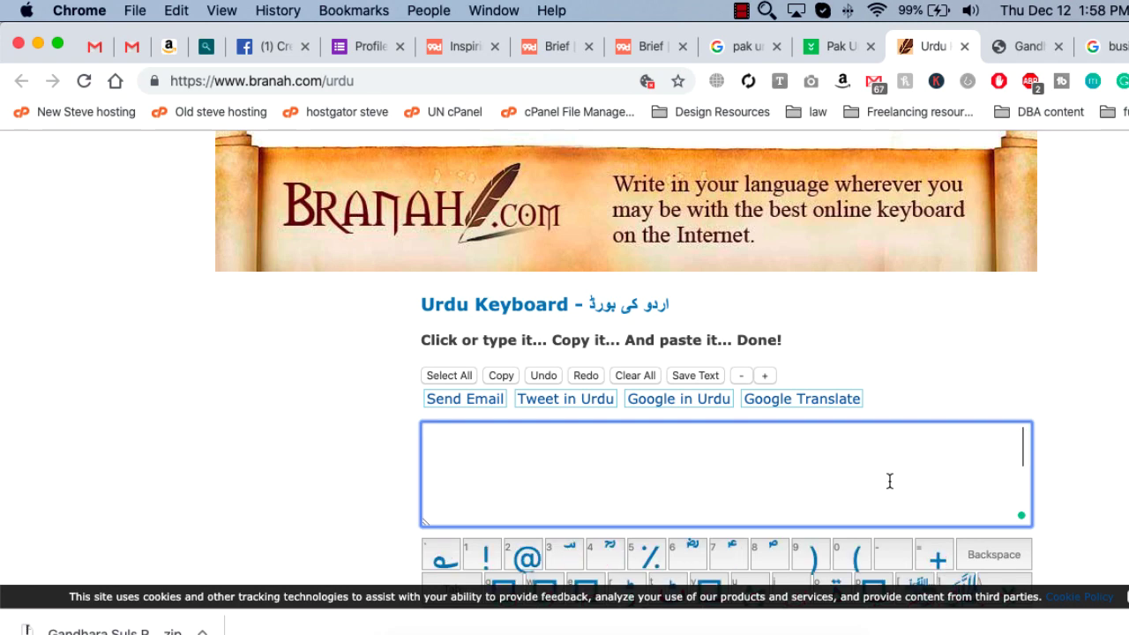
type("پا")
type("stan")
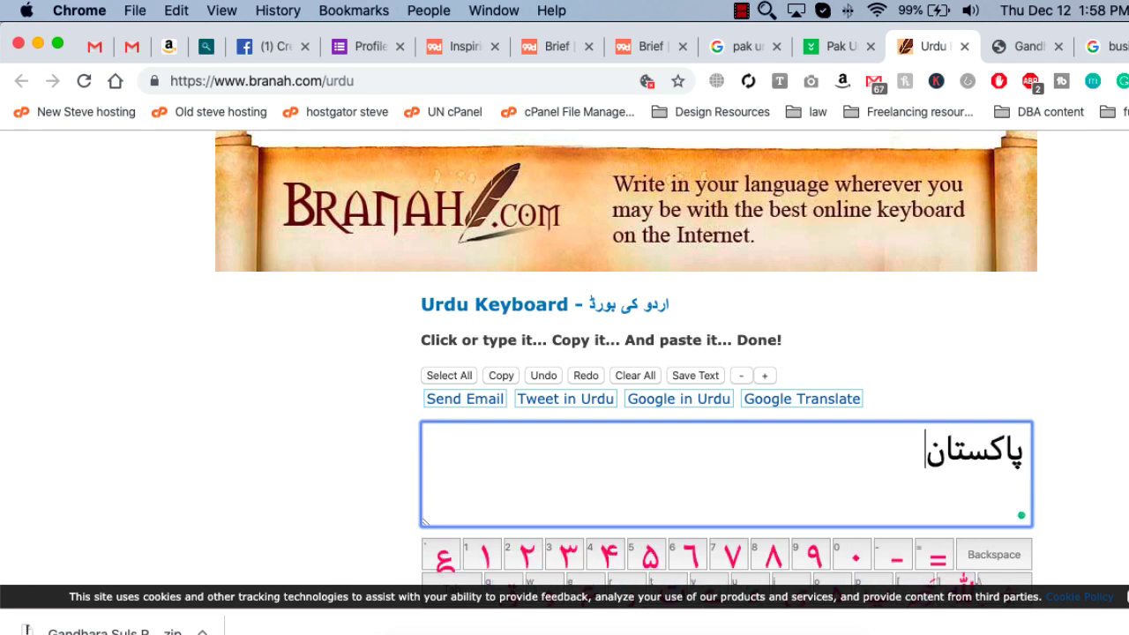
scroll(965, 360, "down", 2)
scroll(965, 360, "down", 2)
Search Google for 'phonetic urdu keyboard' in a new Chrome tab
key("super+t")
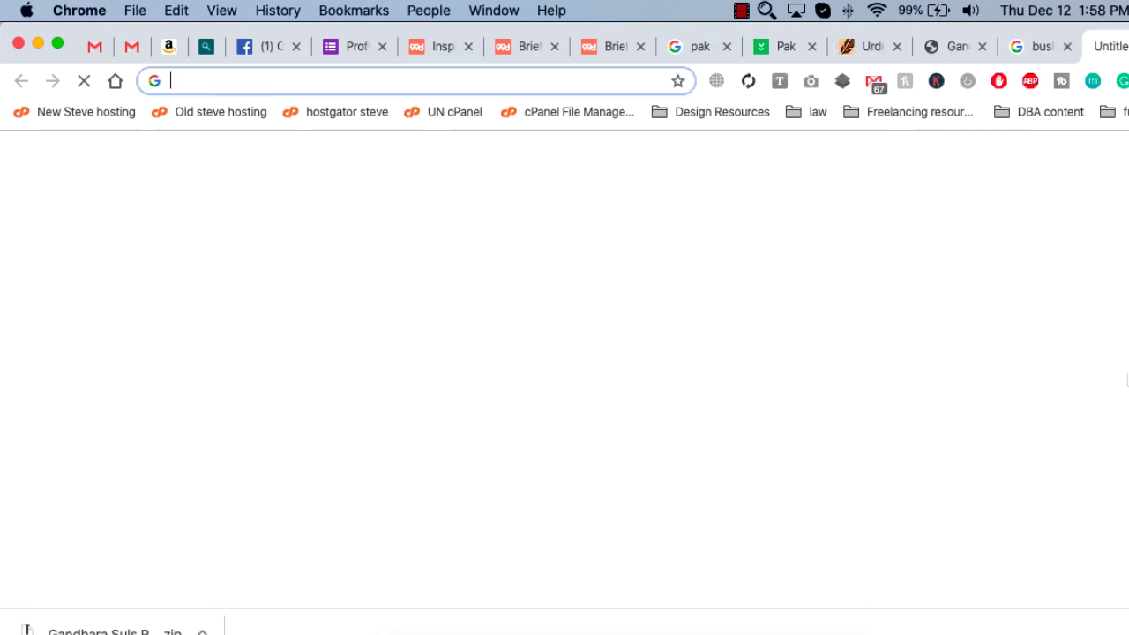
type("key")
key("BackSpace")
key("BackSpace")
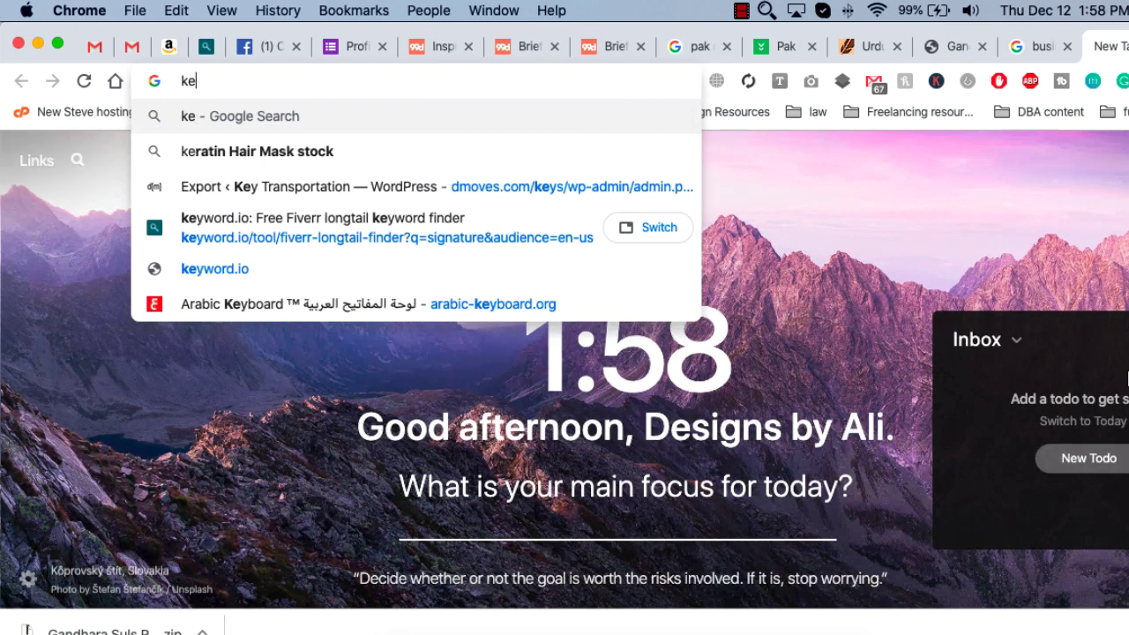
key("BackSpace")
key("BackSpace")
type("phonet")
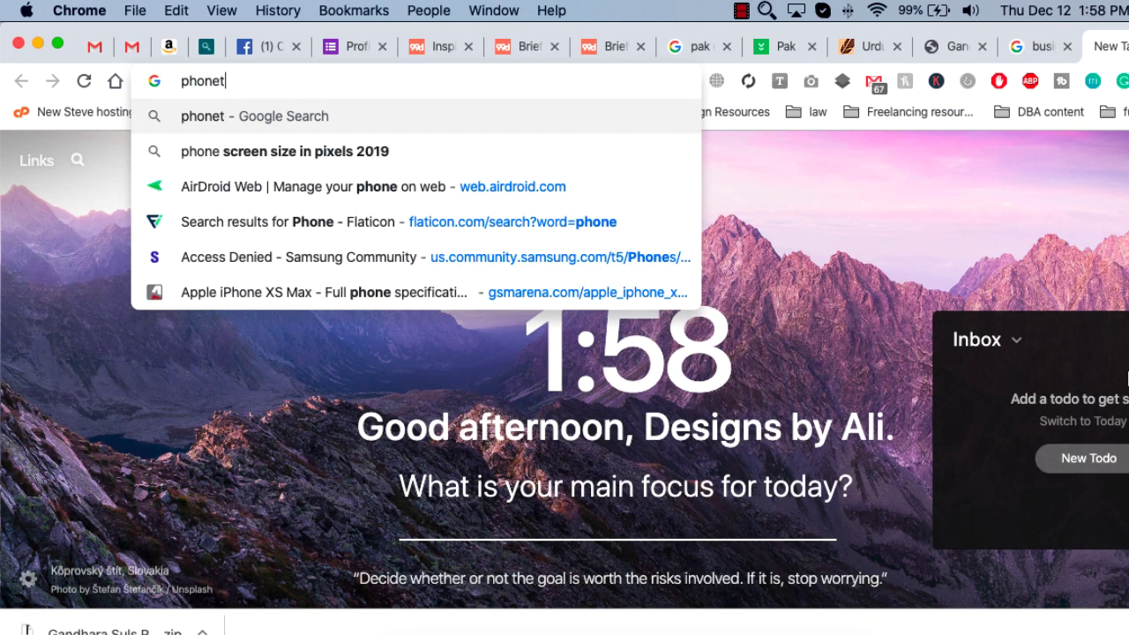
type("ic urdu key")
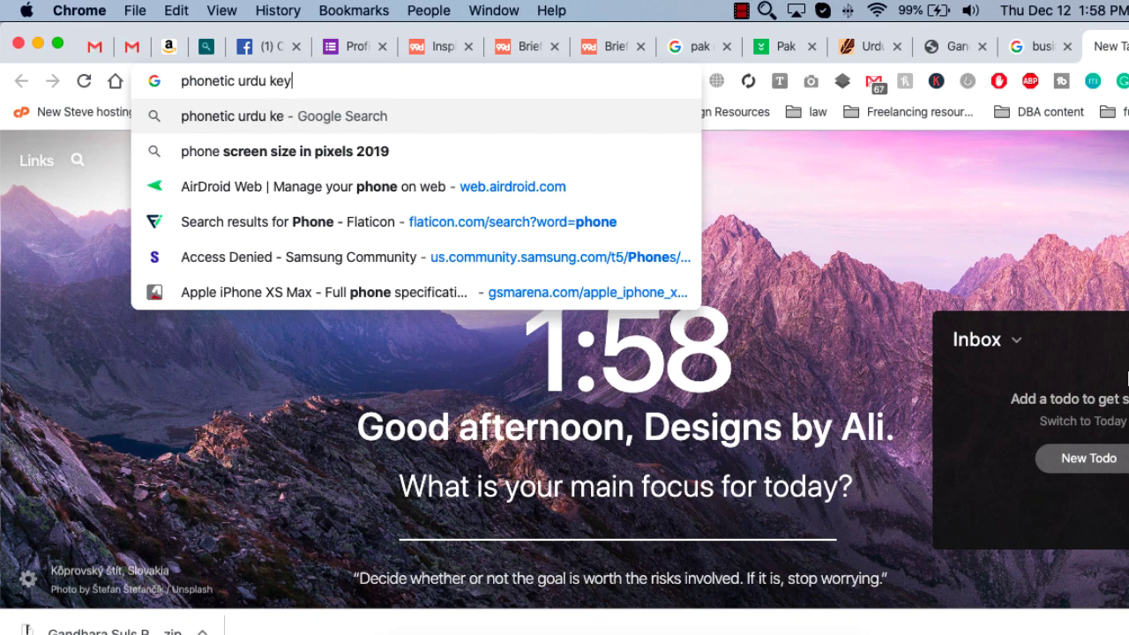
type("board")
key("Return")
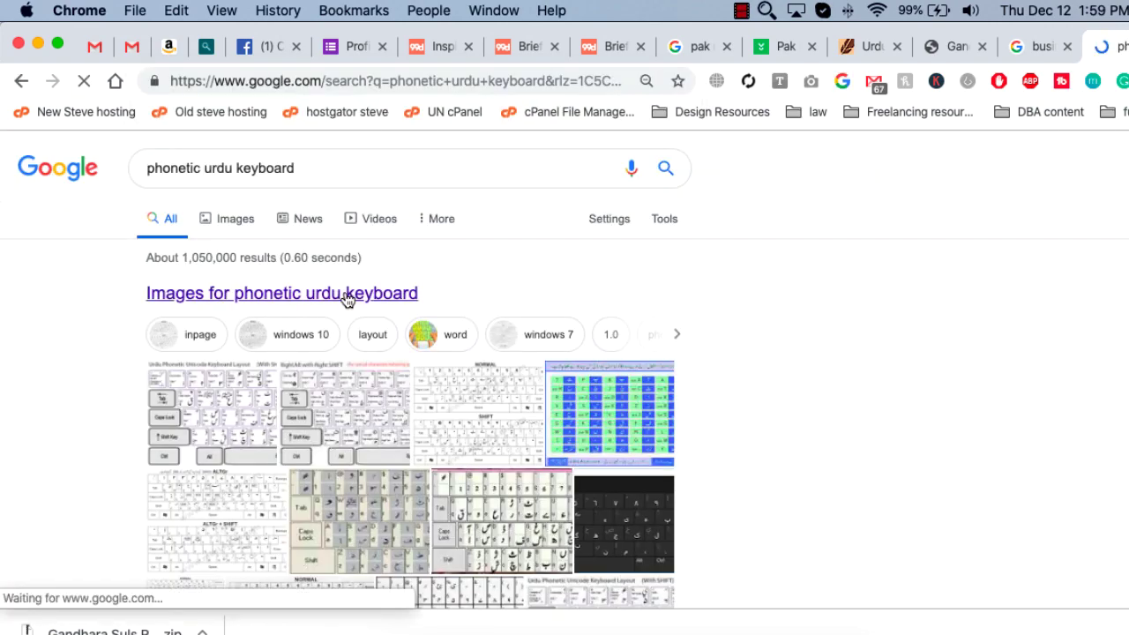
Preview the Urdu Phonetic Unicode Keyboard Layout (With SHIFT) image result, then switch applications
left_click(232, 231)
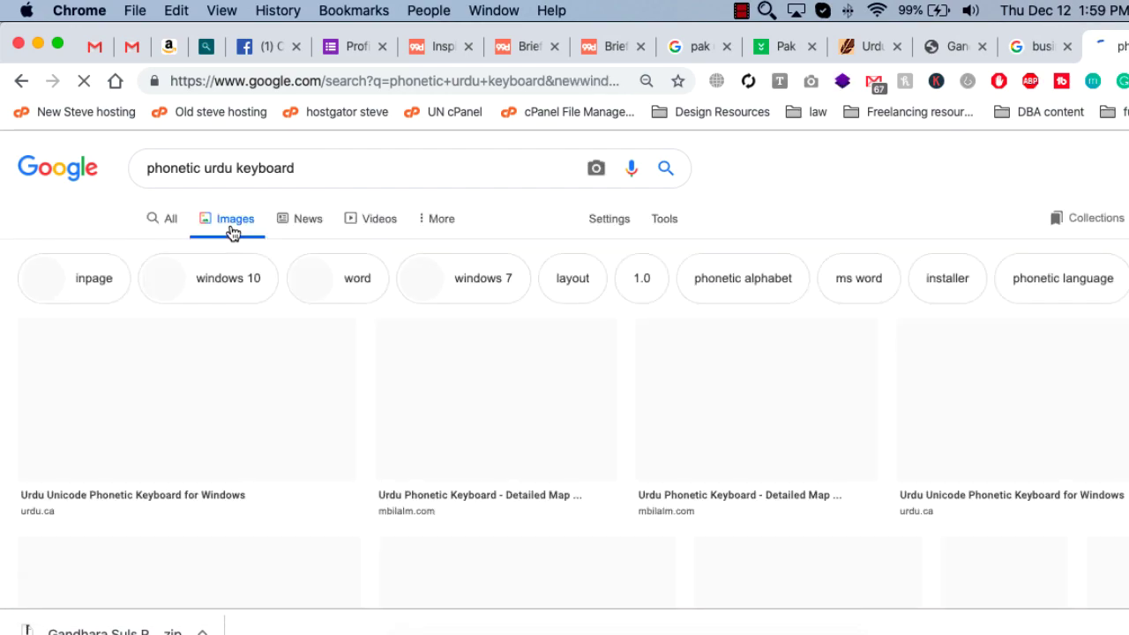
left_click(221, 399)
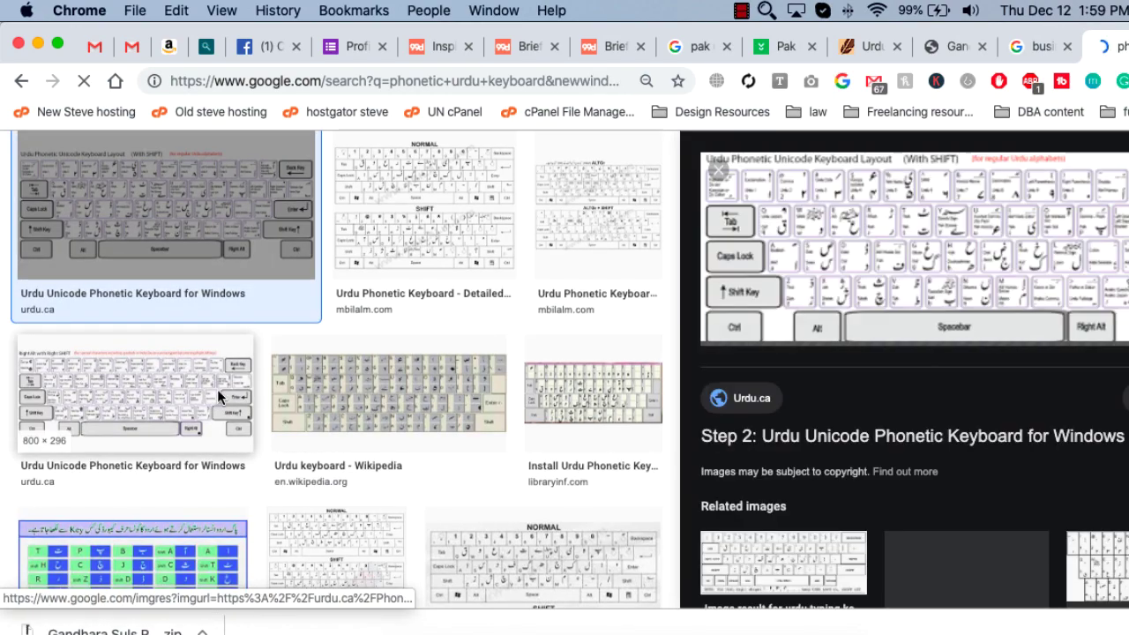
scroll(1052, 328, "up", 5)
scroll(1051, 328, "up", 5)
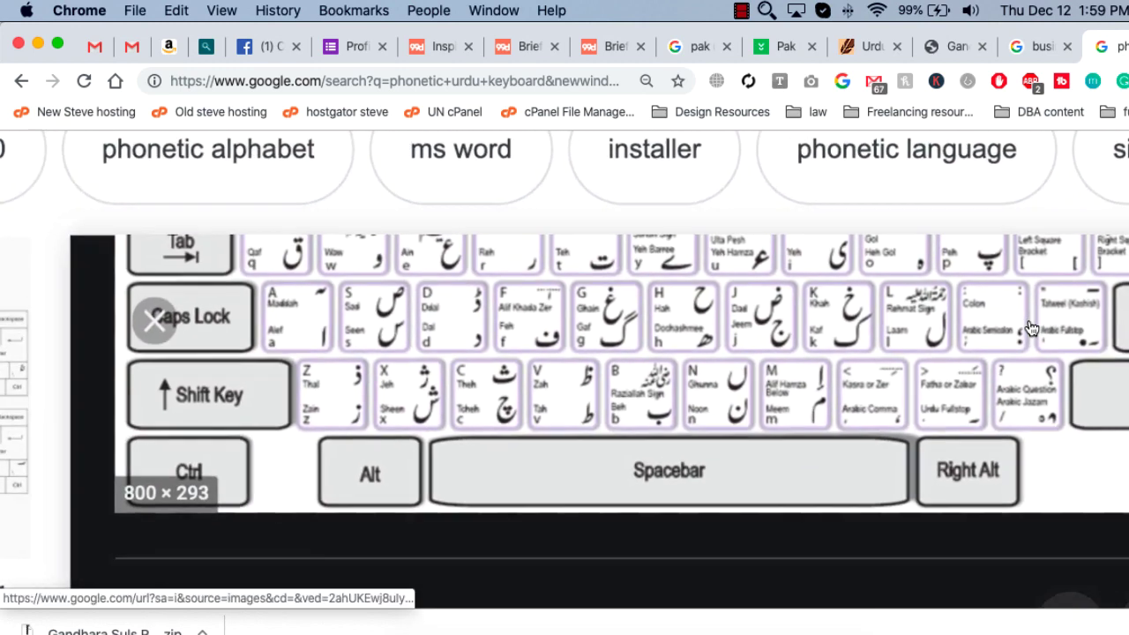
scroll(1032, 328, "down", 3)
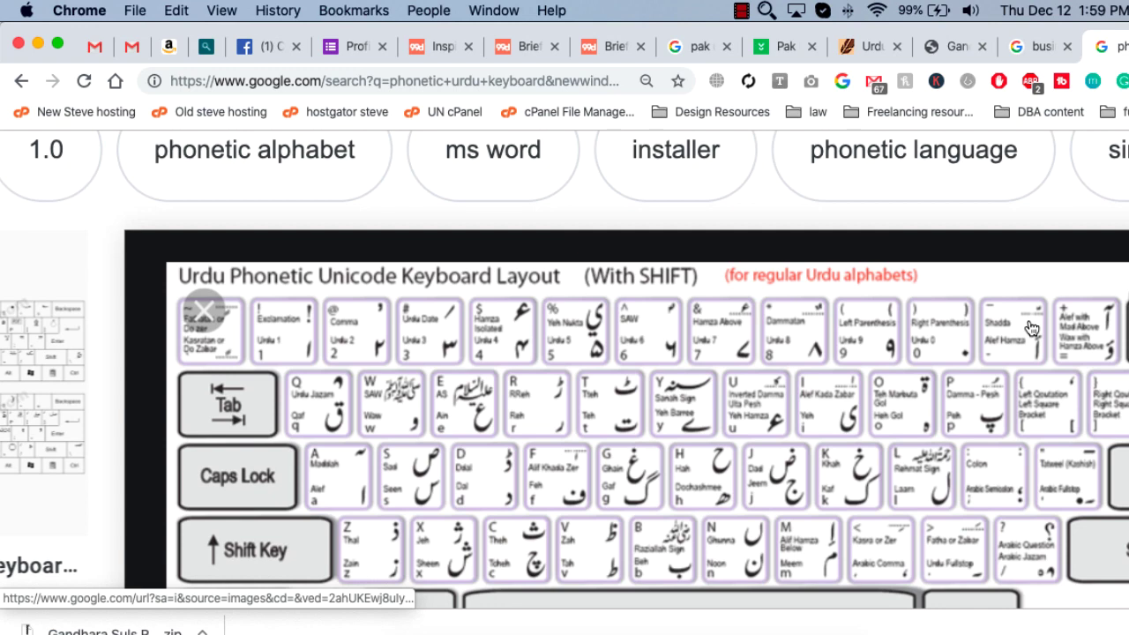
key("super+Tab")
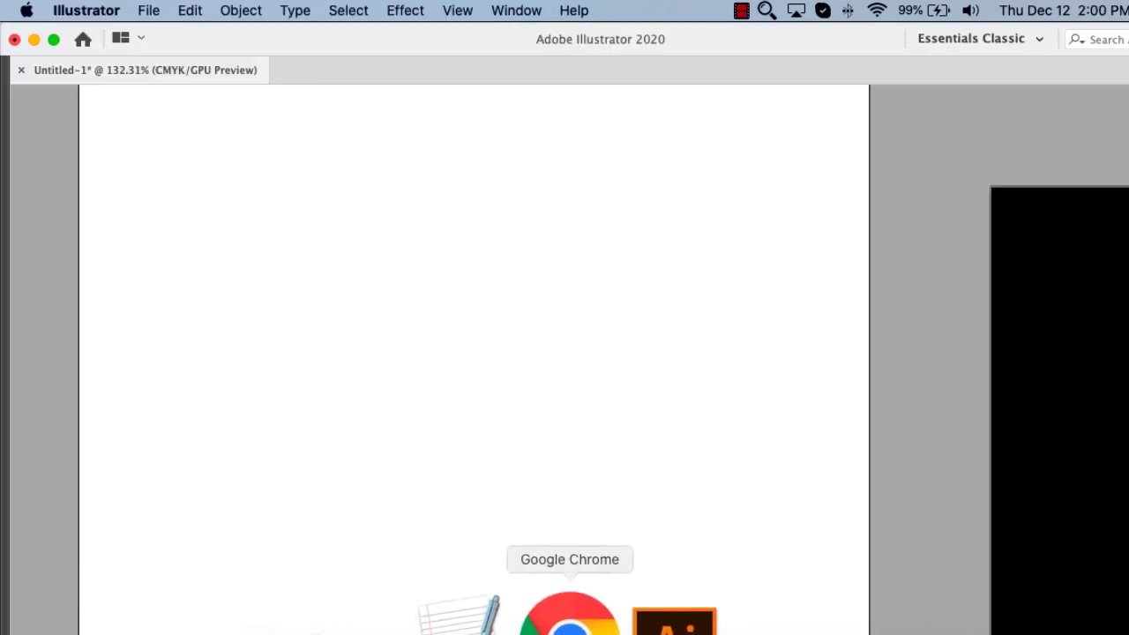
Return to the urdufonts.net Gandhara Suls Regular page and enter 'urdu fonts' in the address bar
left_click(570, 618)
left_click(942, 46)
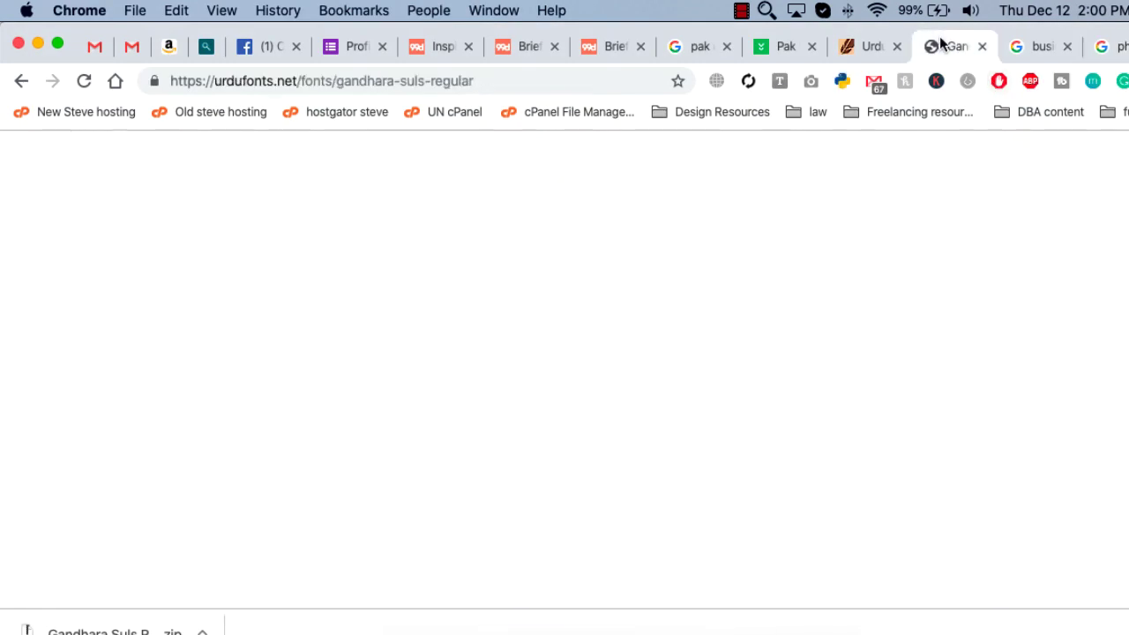
left_click(840, 48)
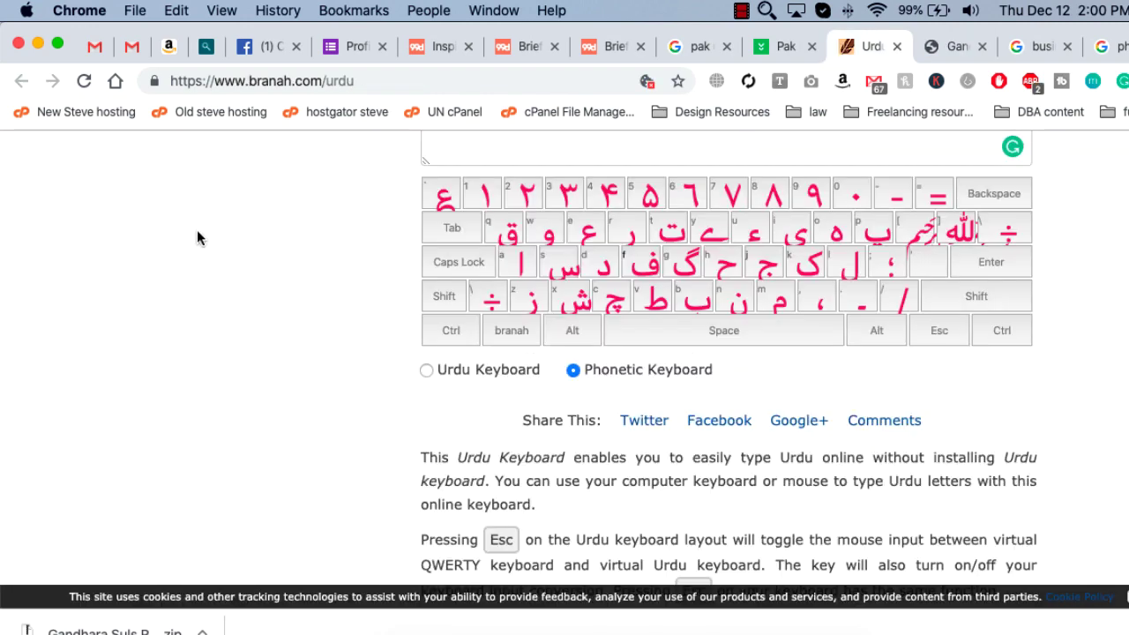
scroll(197, 233, "up", 10)
left_click(936, 49)
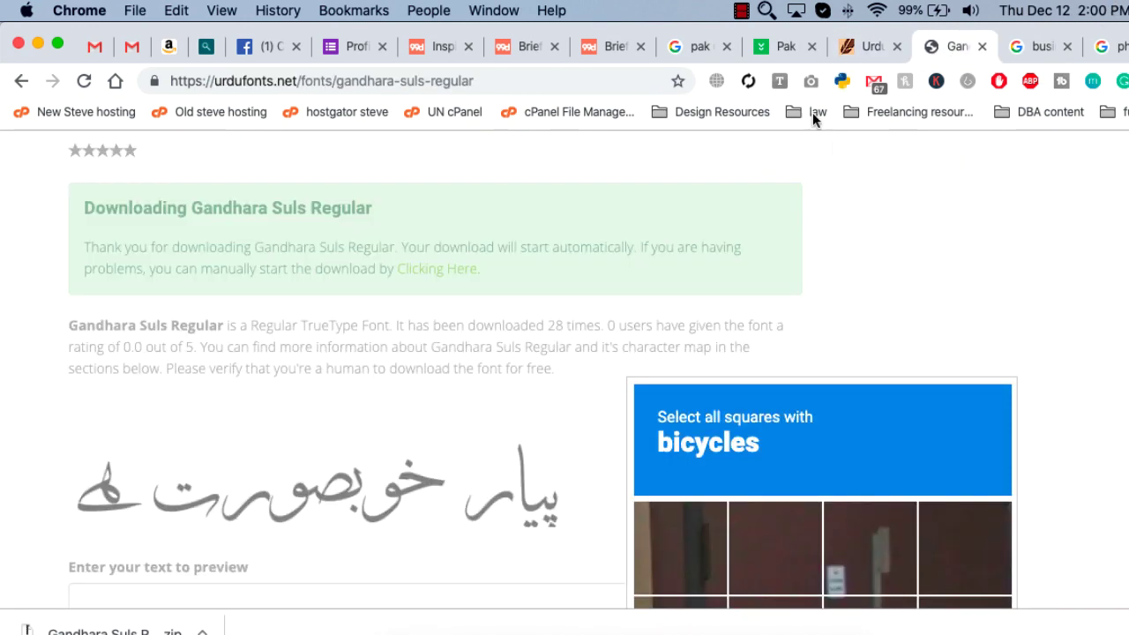
scroll(127, 294, "up", 5)
scroll(114, 221, "up", 5)
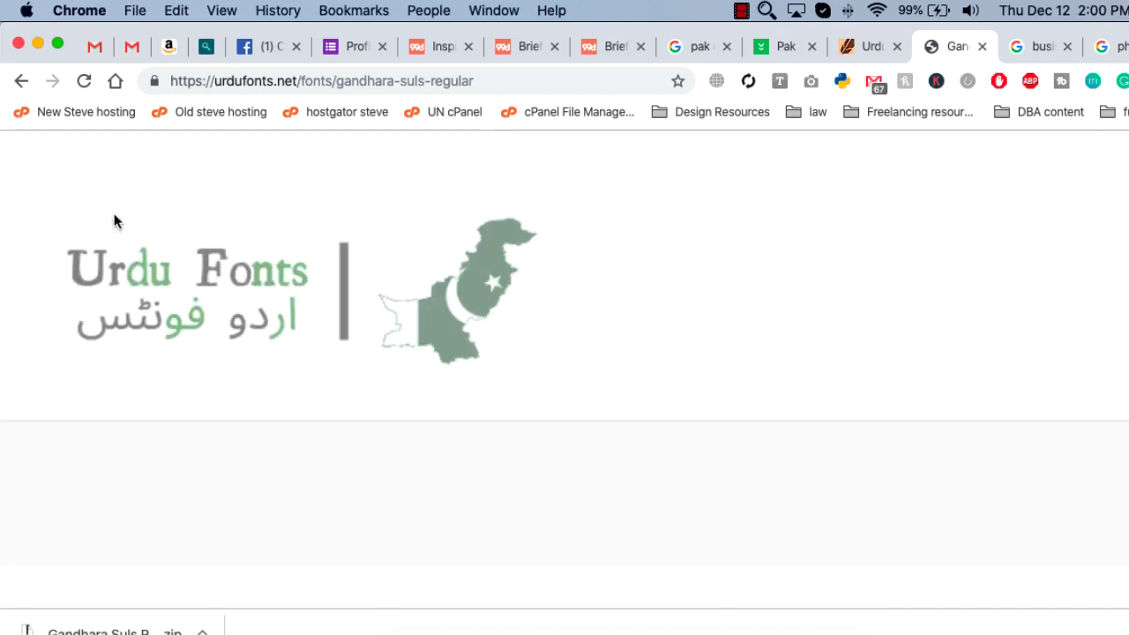
scroll(114, 220, "down", 5)
left_click(265, 81)
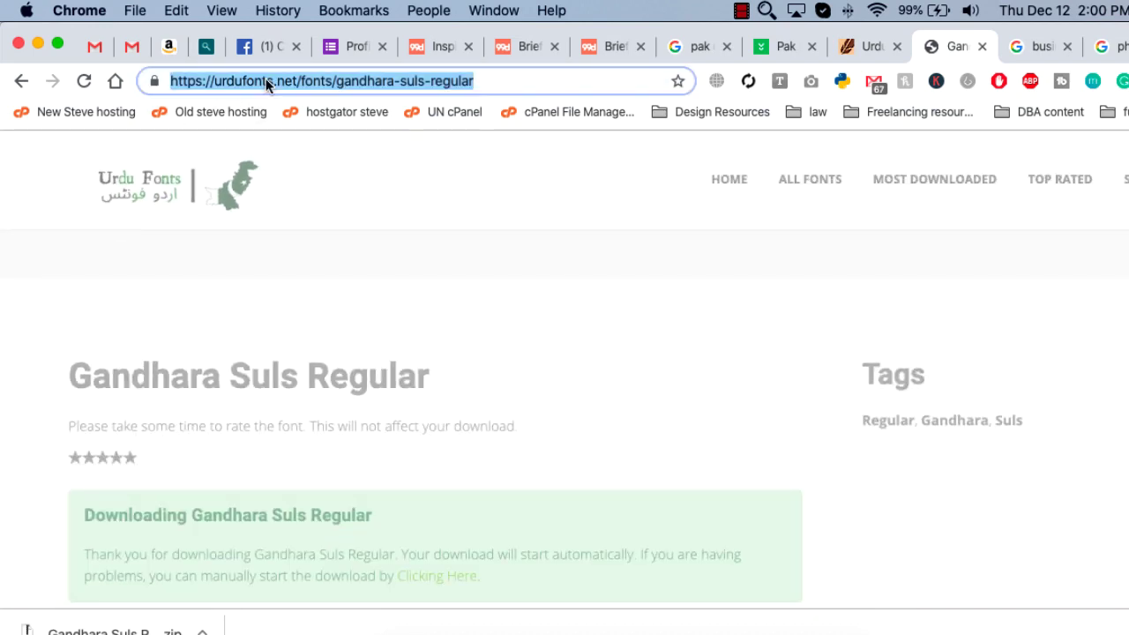
type("urdu fonts")
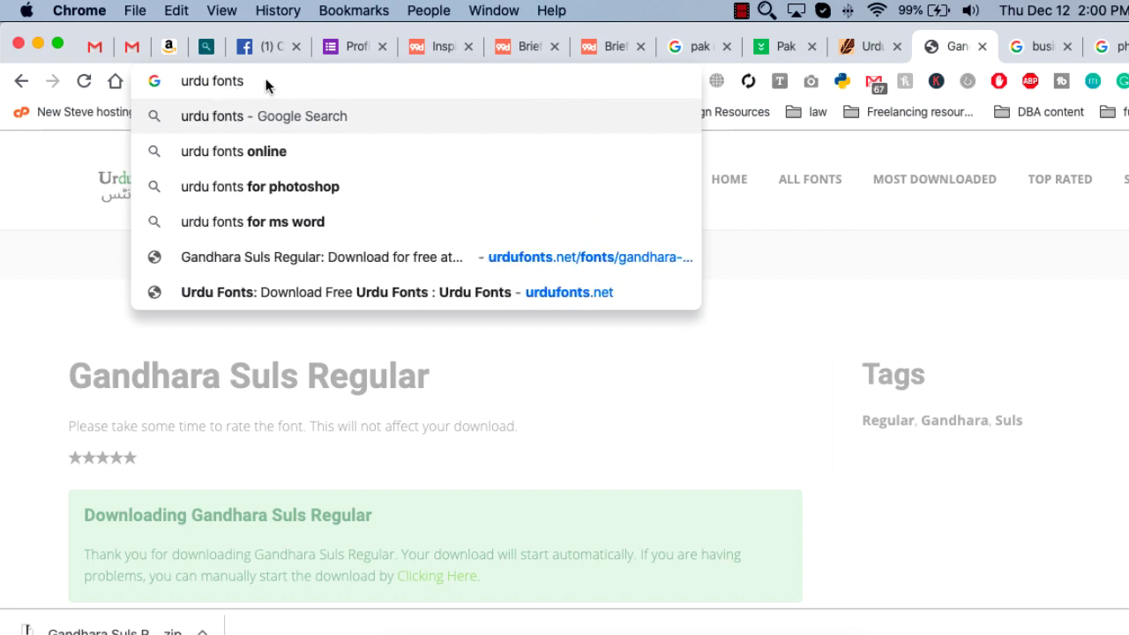
Search for 'urdu fonts' and open the mbilalm.com Urdu Font Installer result
key("Return")
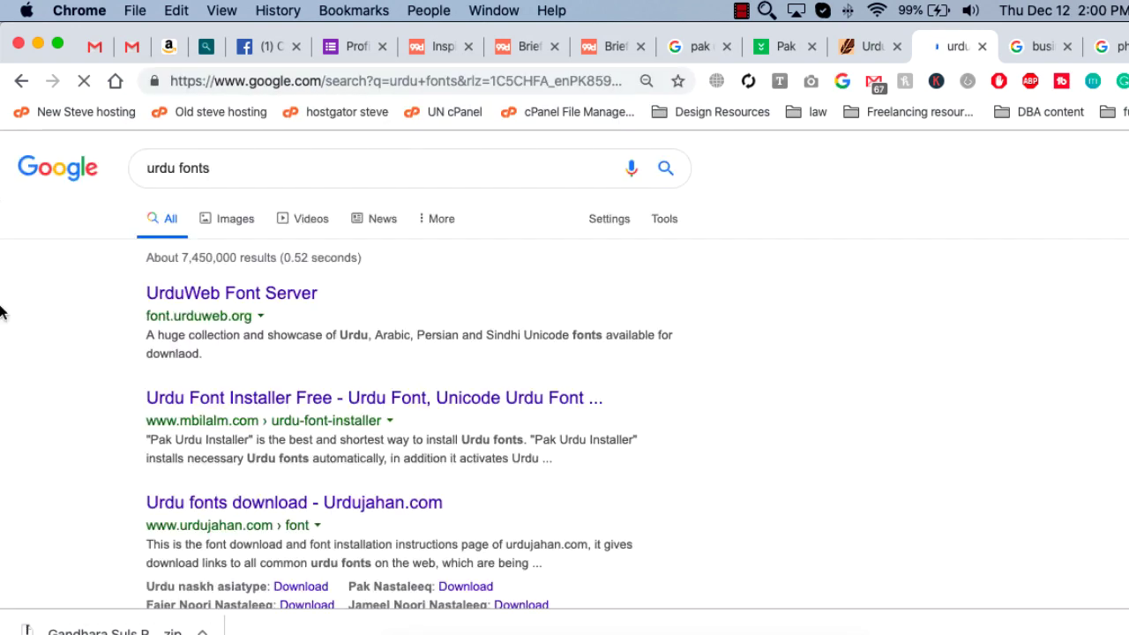
scroll(14, 330, "down", 2)
scroll(111, 321, "down", 4)
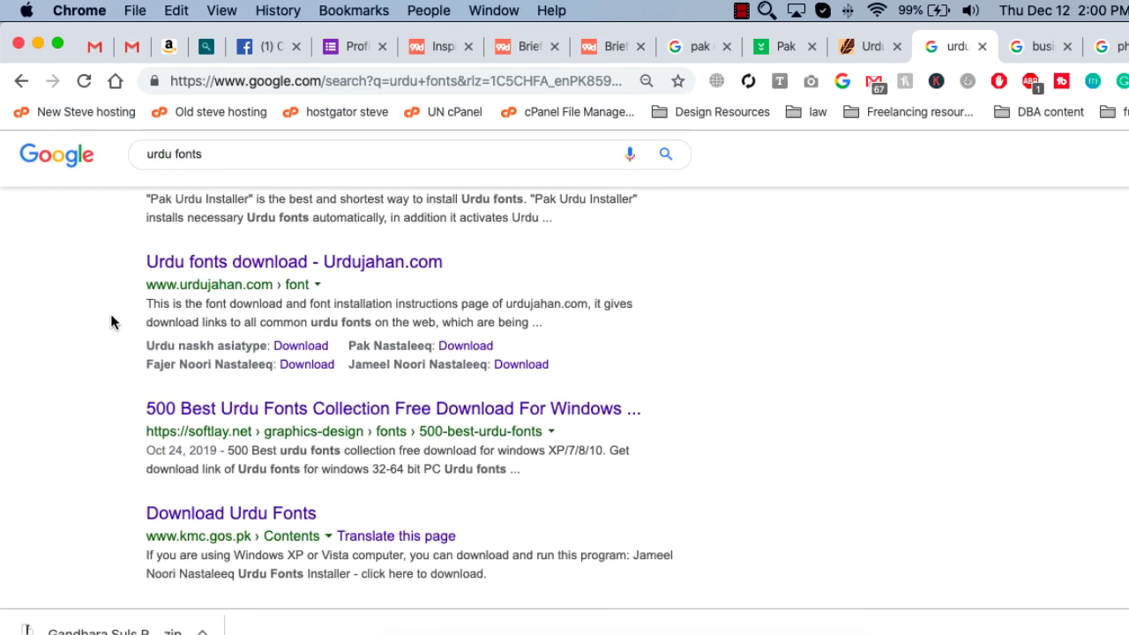
scroll(112, 321, "up", 3)
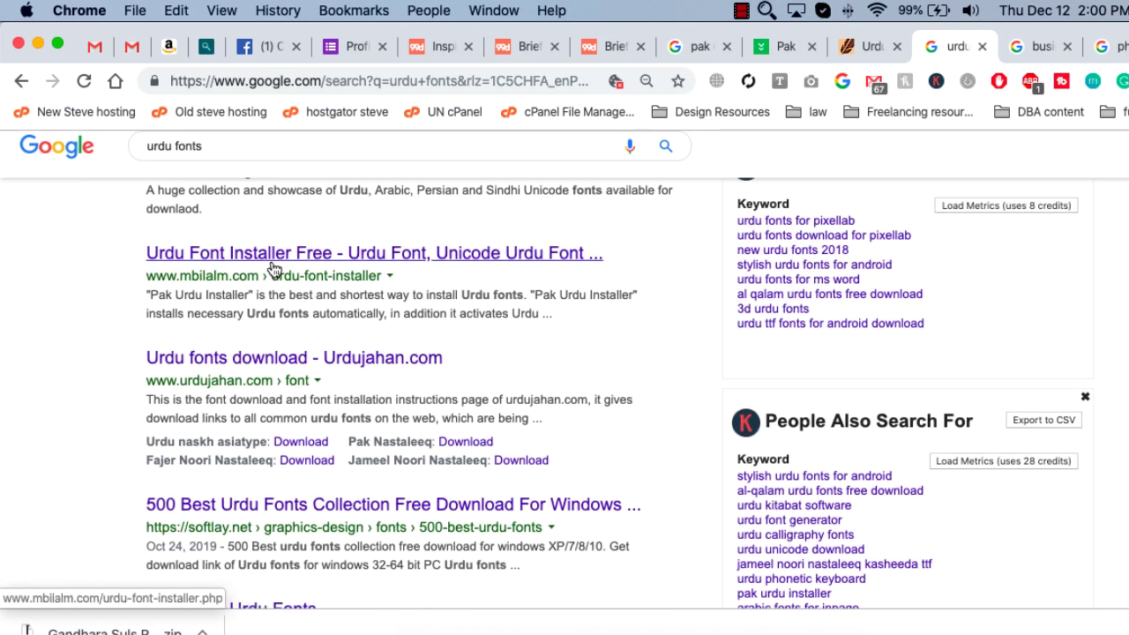
left_click(268, 270)
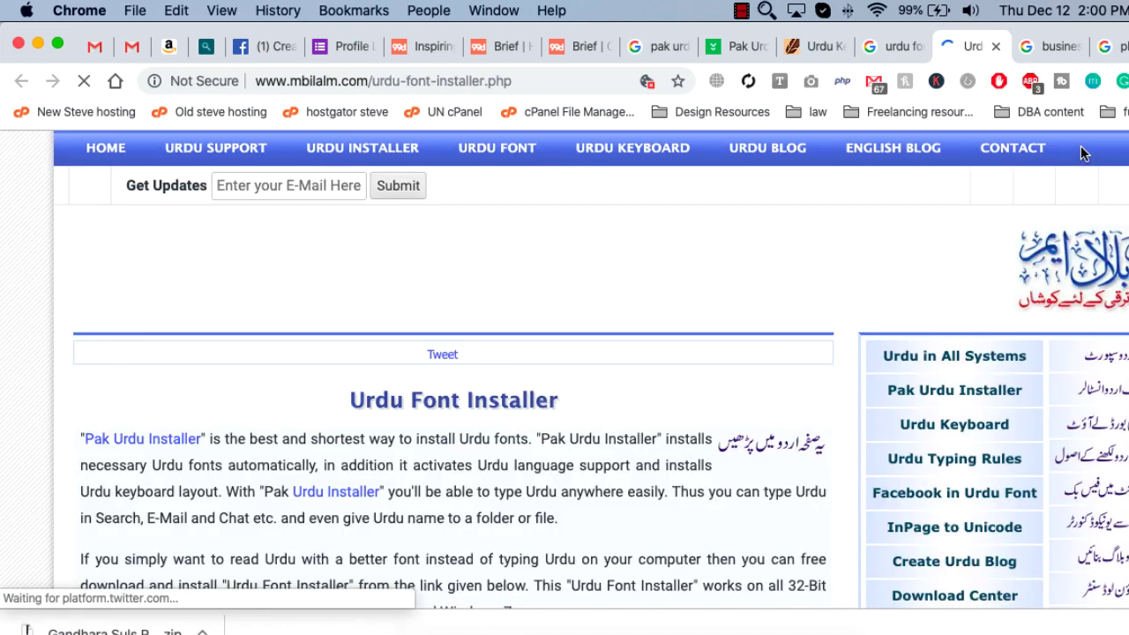
Zoom into the page and follow the Download Urdu Font Installer link
scroll(689, 384, "down", 5)
scroll(690, 389, "up", 5)
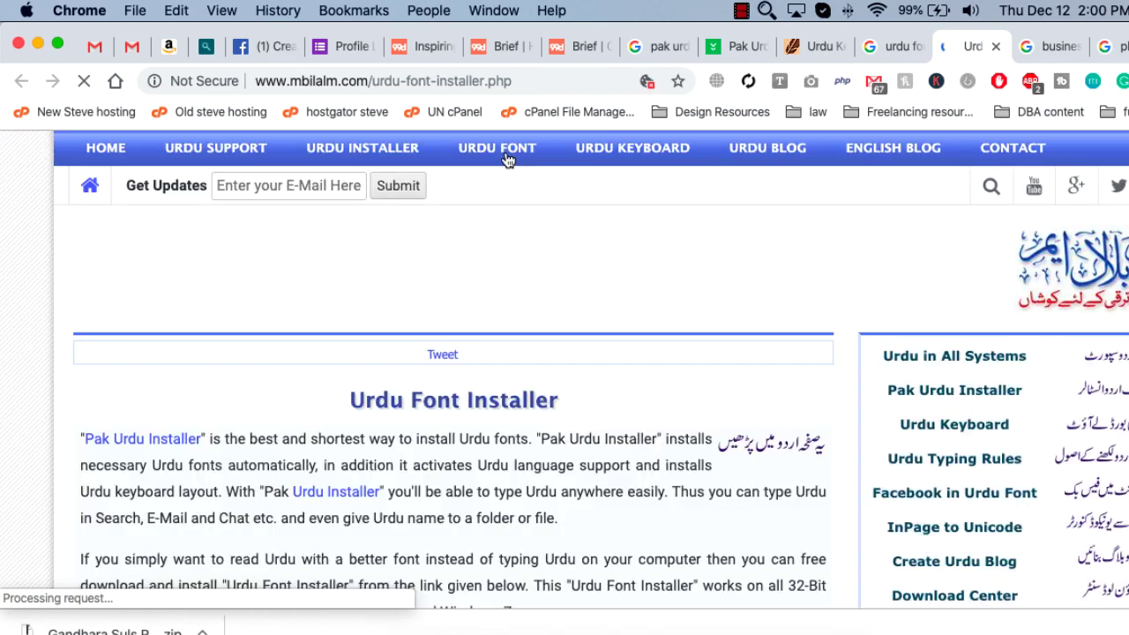
scroll(567, 300, "down", 7)
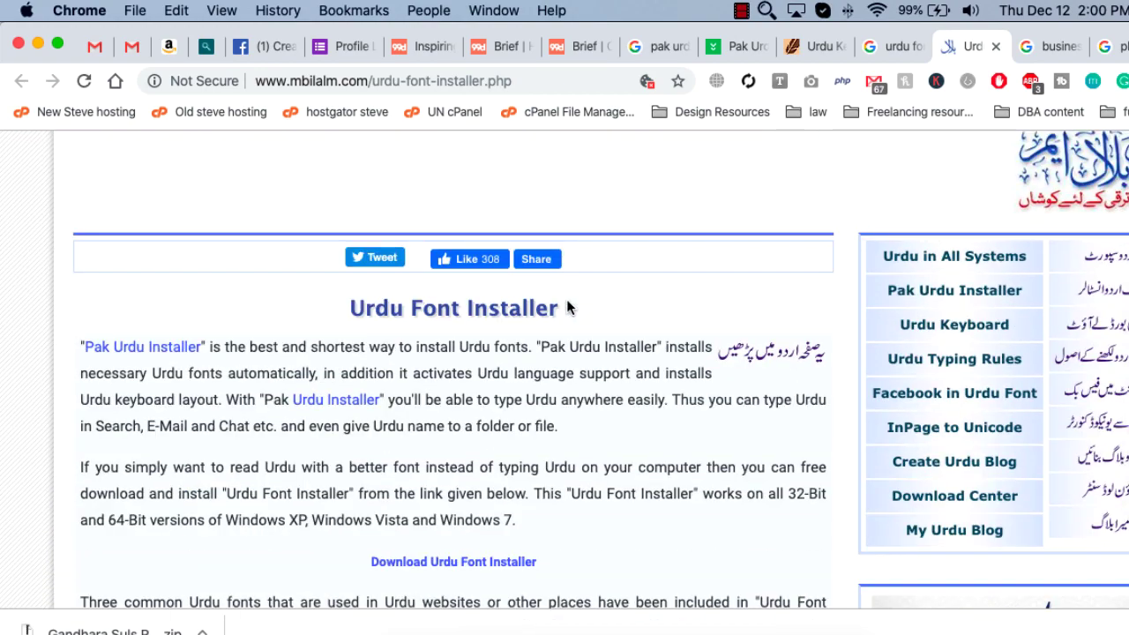
key("super+equal")
key("super+equal")
key("super+equal")
scroll(453, 350, "down", 3)
scroll(454, 350, "down", 2)
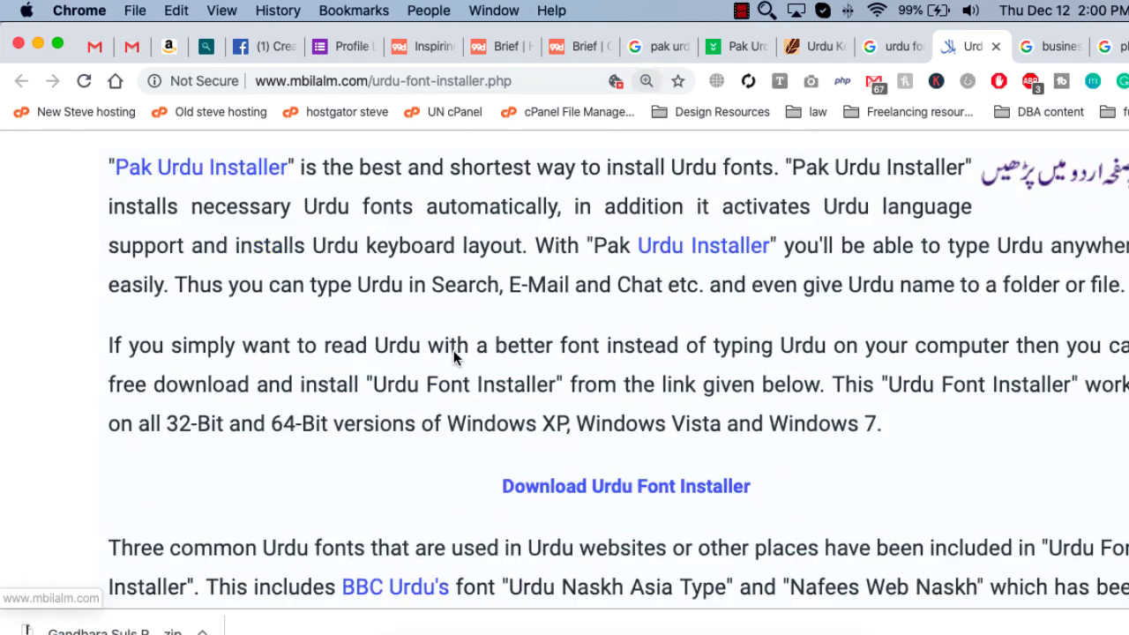
scroll(454, 351, "down", 3)
left_click(611, 300)
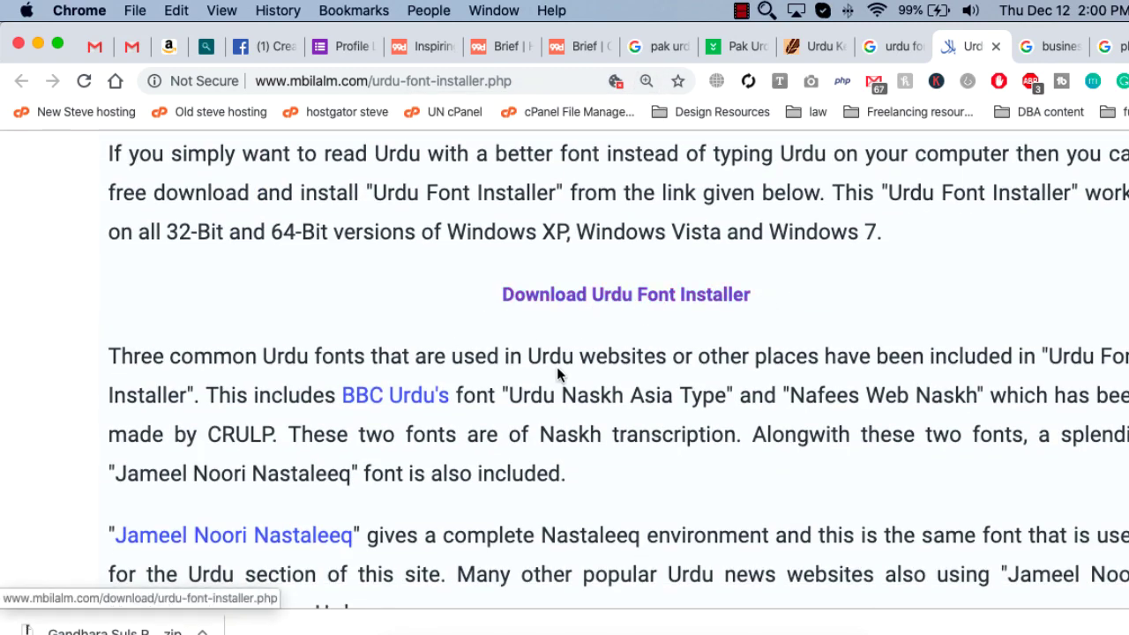
Browse the download page, reset the zoom to 100%, and return to Illustrator
scroll(557, 371, "down", 3)
scroll(557, 370, "down", 2)
scroll(557, 371, "down", 4)
scroll(557, 370, "down", 1)
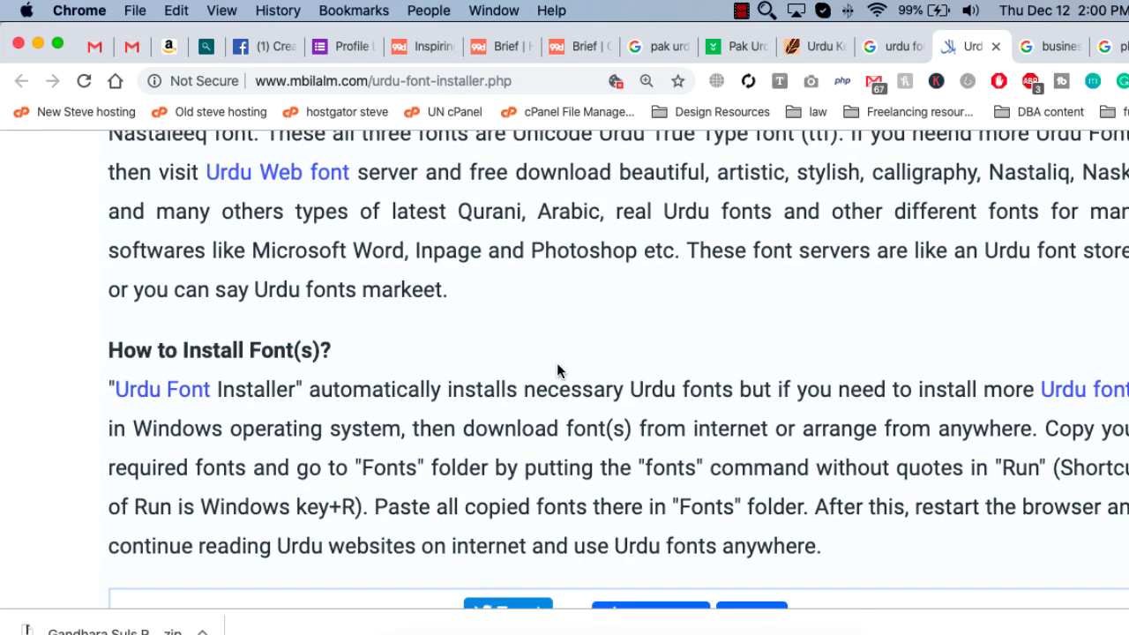
scroll(557, 370, "down", 3)
scroll(557, 371, "down", 4)
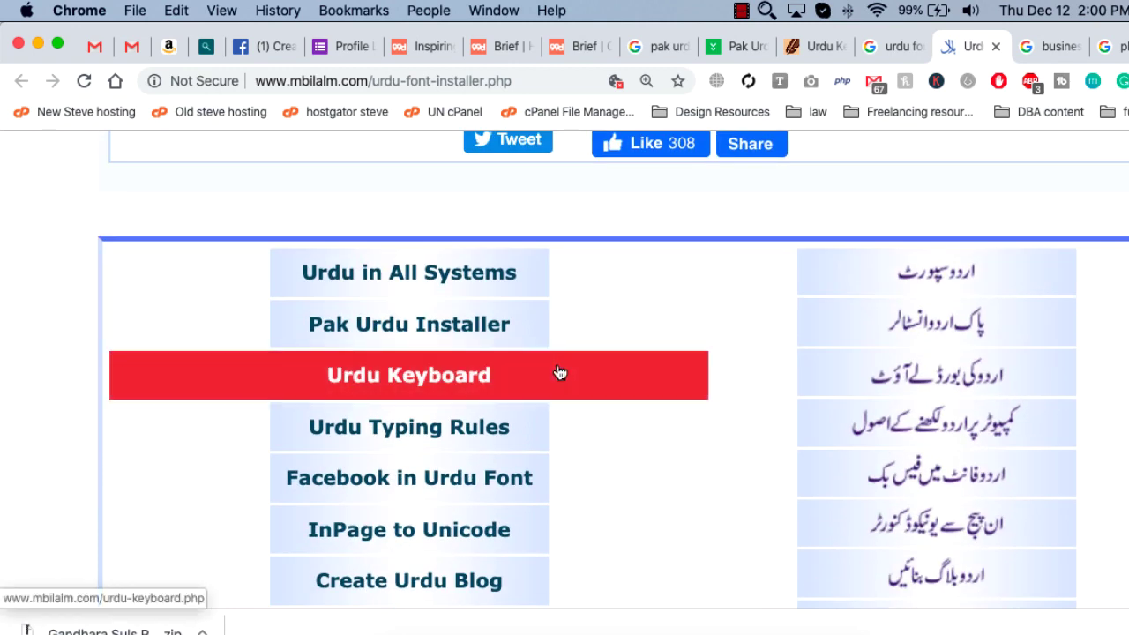
scroll(547, 344, "down", 1)
scroll(113, 429, "down", 5)
scroll(74, 425, "up", 4)
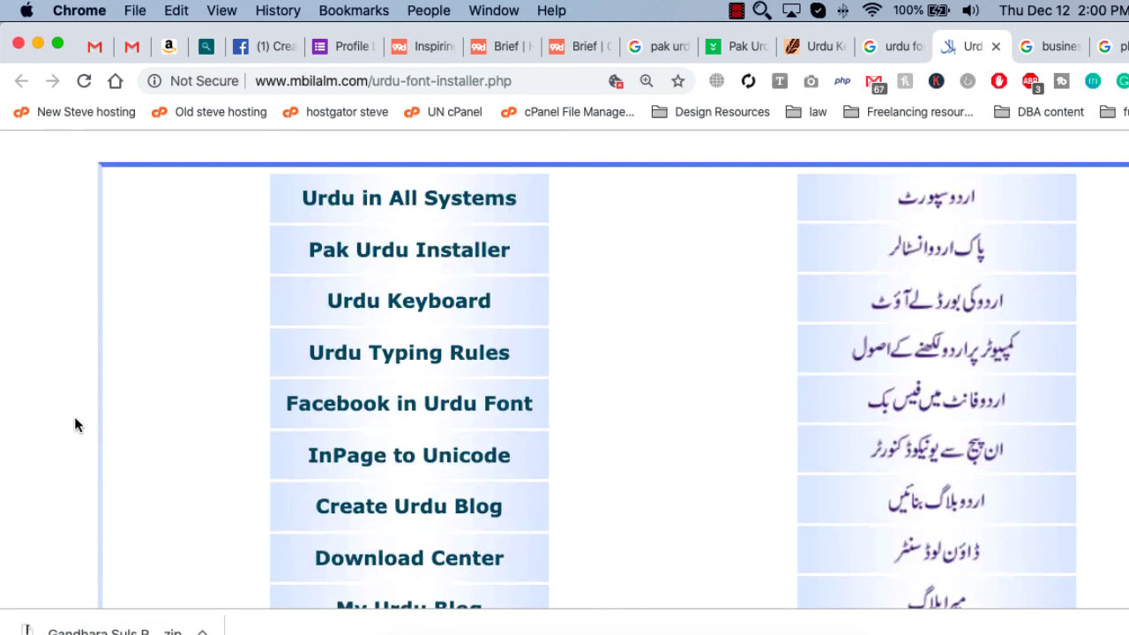
scroll(75, 425, "down", 5)
scroll(75, 424, "down", 5)
scroll(75, 424, "down", 3)
scroll(75, 425, "down", 3)
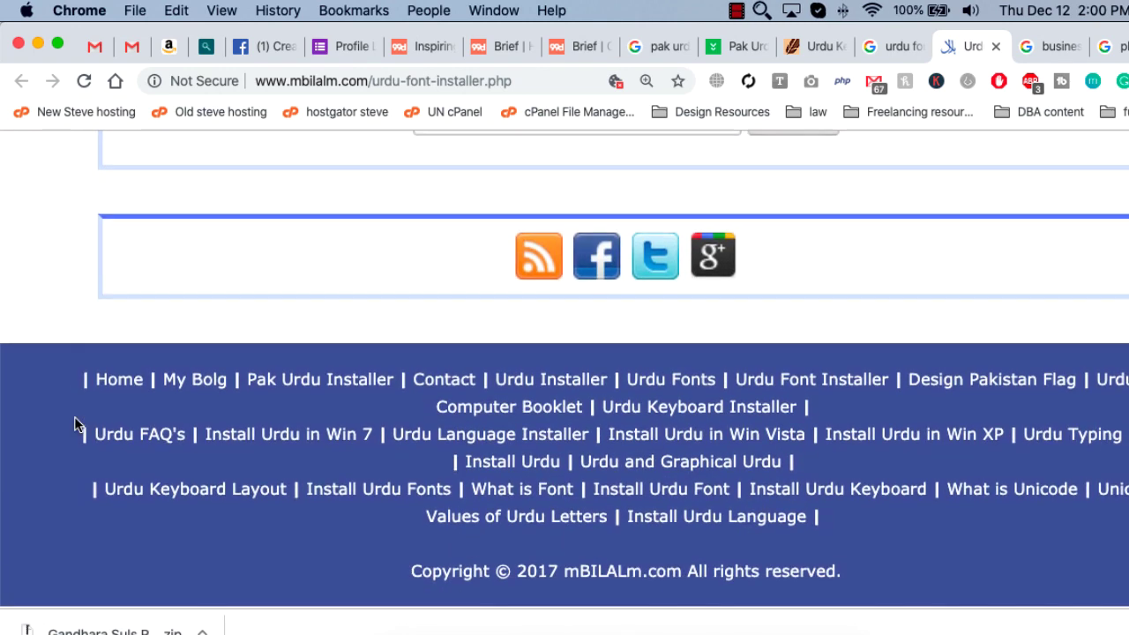
key("super+0")
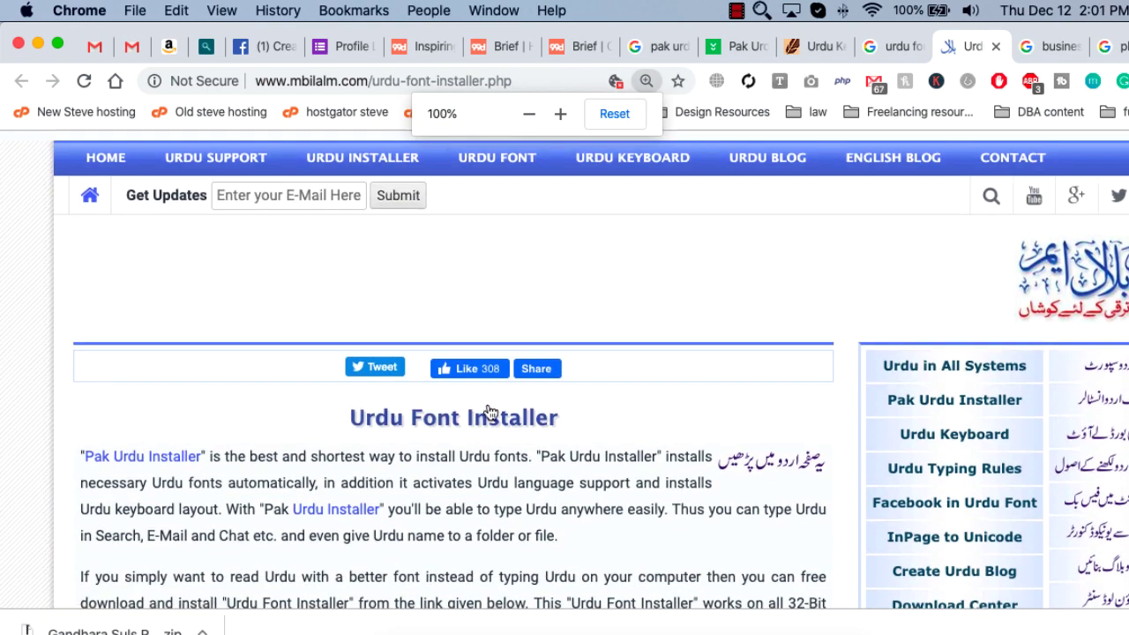
left_click(578, 618)
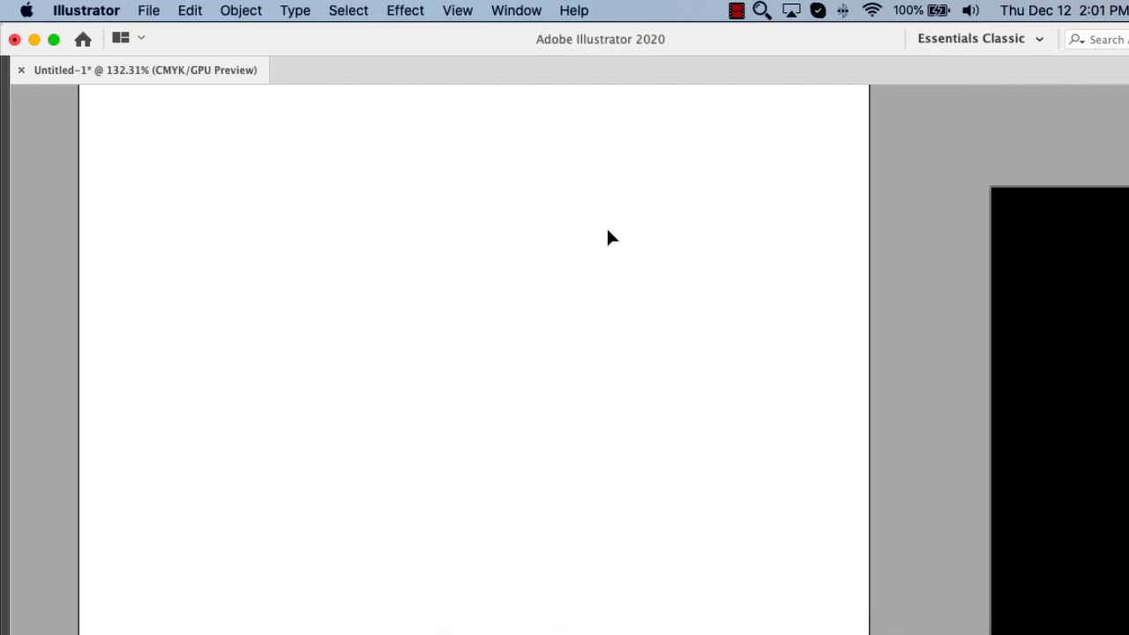
Zoom out to show both artboards, restore hidden panels, and exit Artboard 1 editing
key("super+minus")
key("super+minus")
key("super+minus")
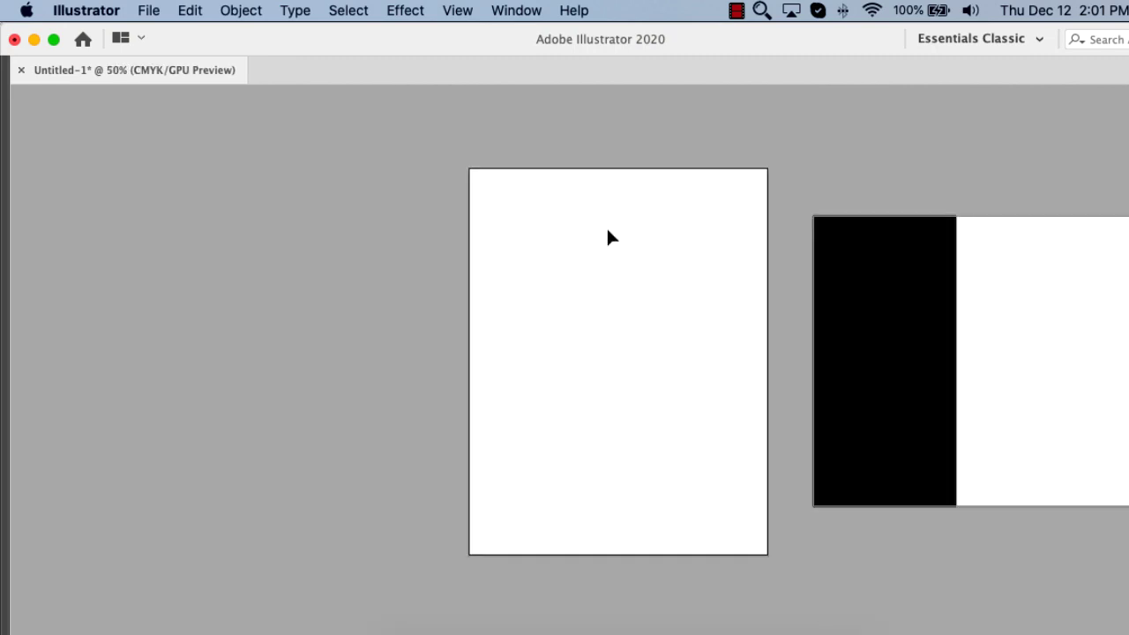
left_click_drag(606, 226, 472, 266)
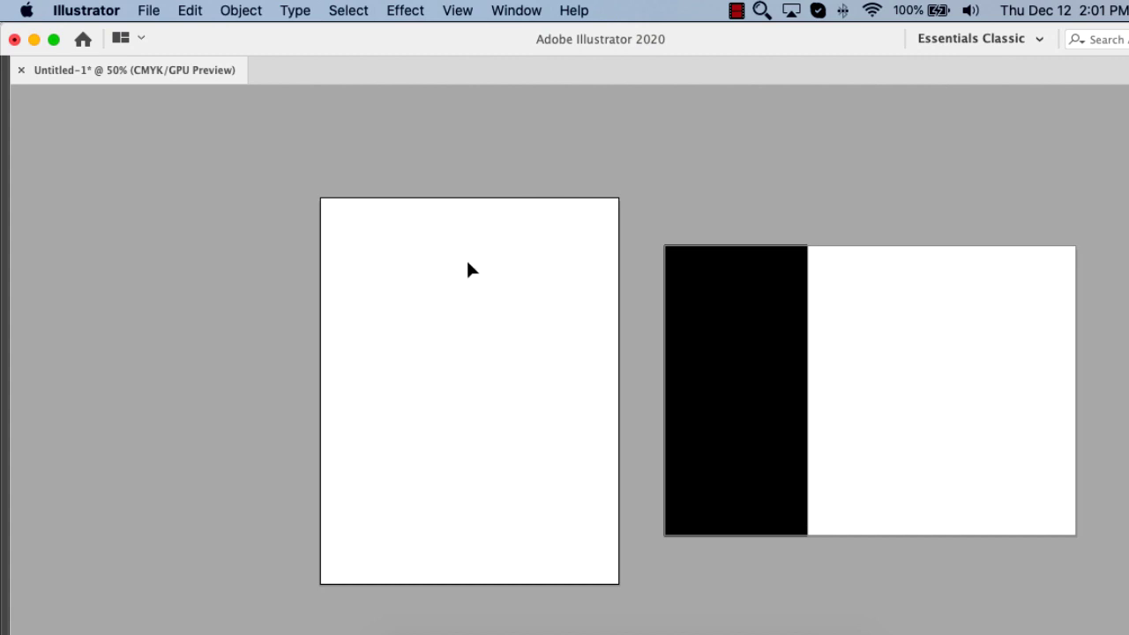
key("Tab")
left_click(21, 414)
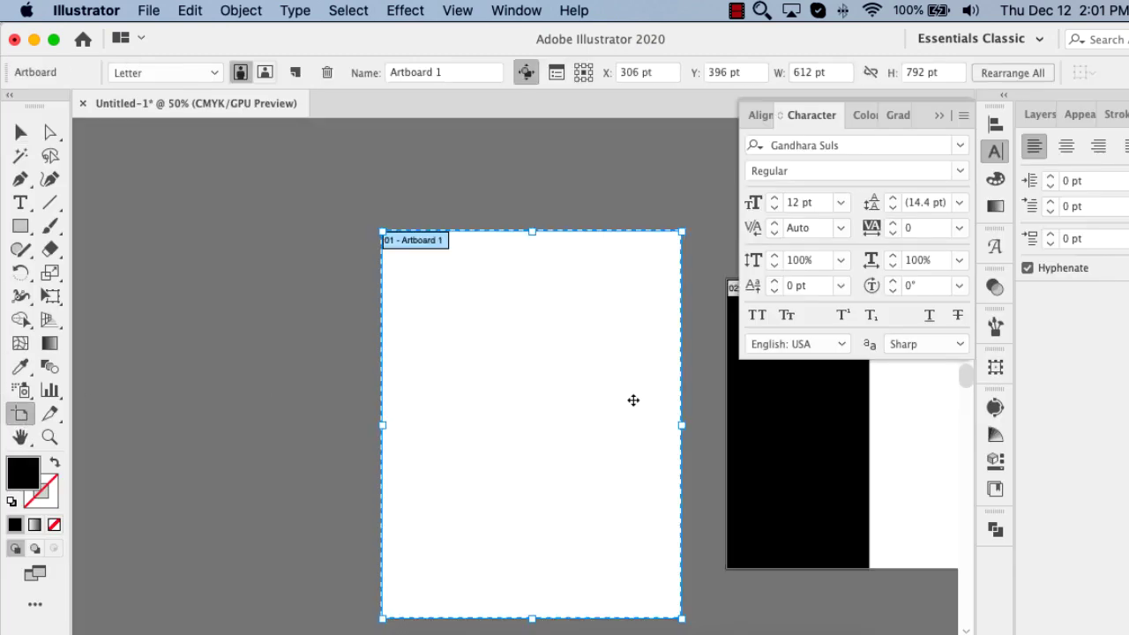
scroll(633, 400, "down", 5)
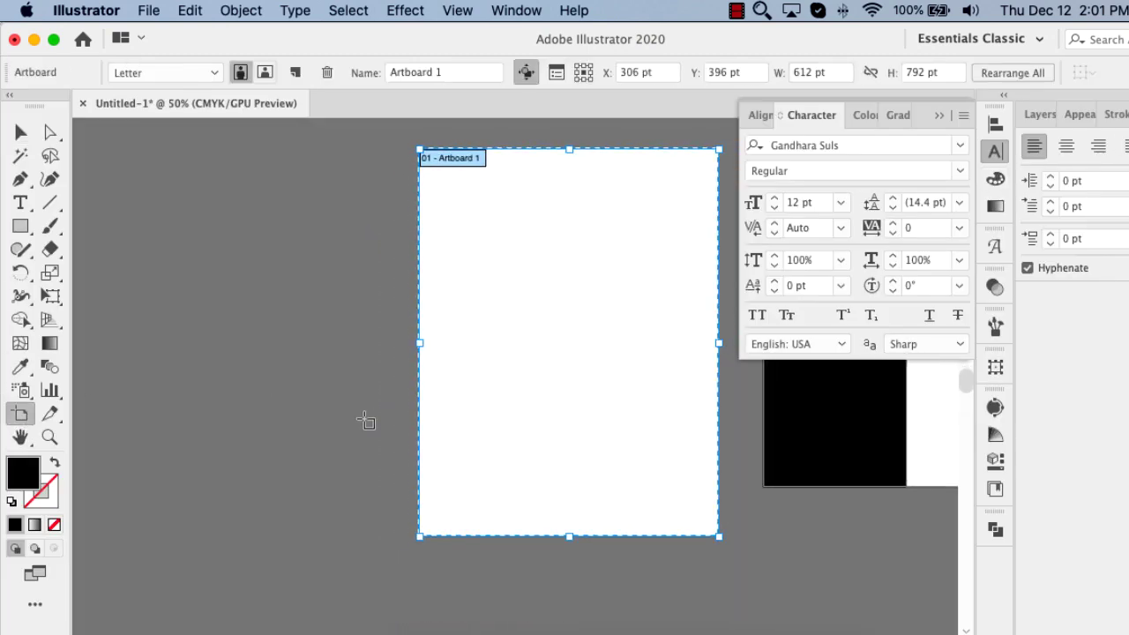
key("Escape")
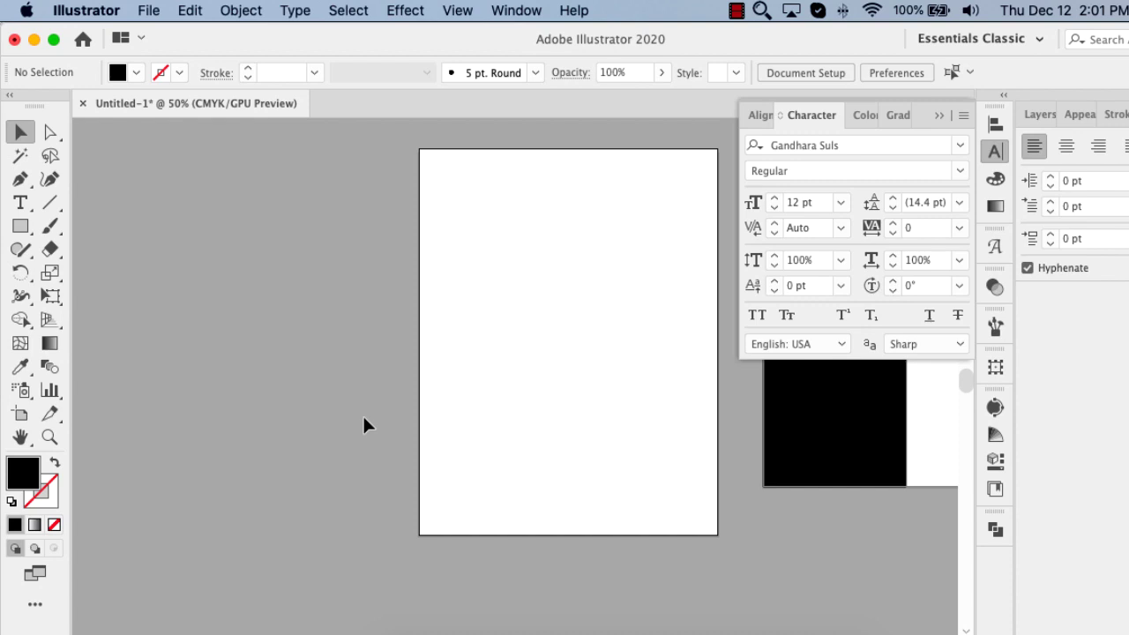
Show More Settings for a Letter-size 612 × 792 pt CMYK document and magnify them
key("super+n")
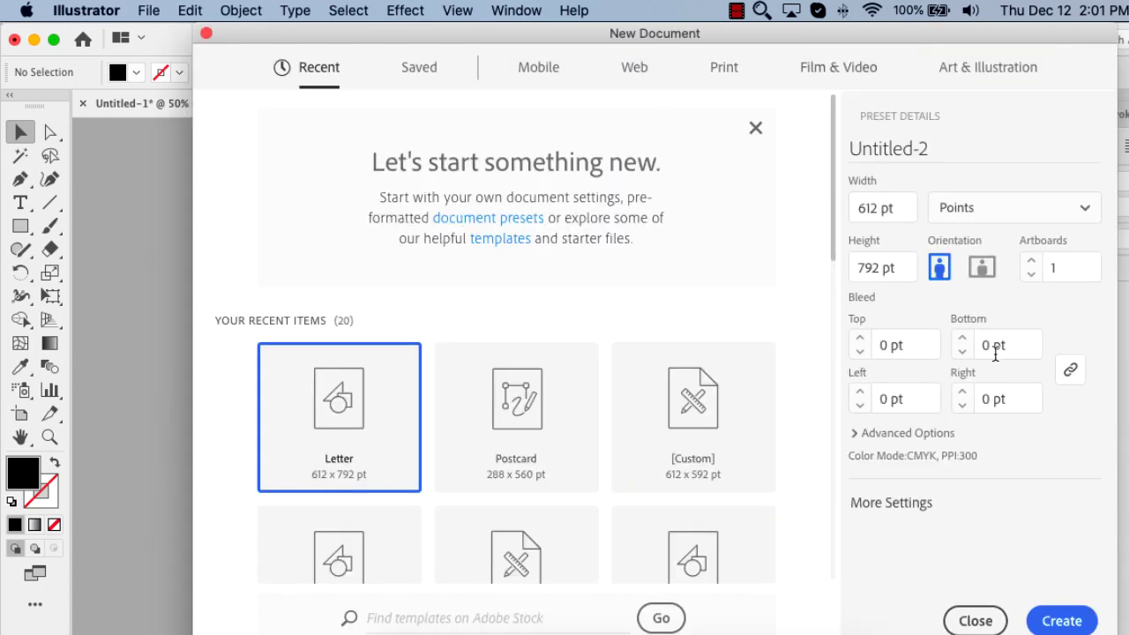
left_click(893, 503)
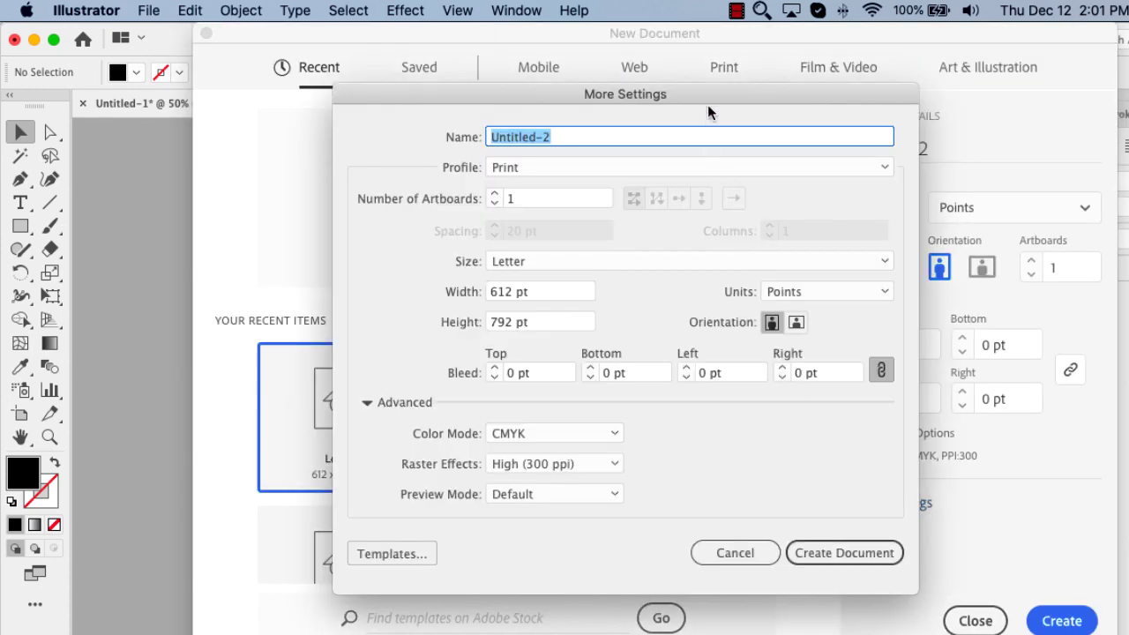
left_click_drag(707, 106, 665, 77)
left_click(761, 10)
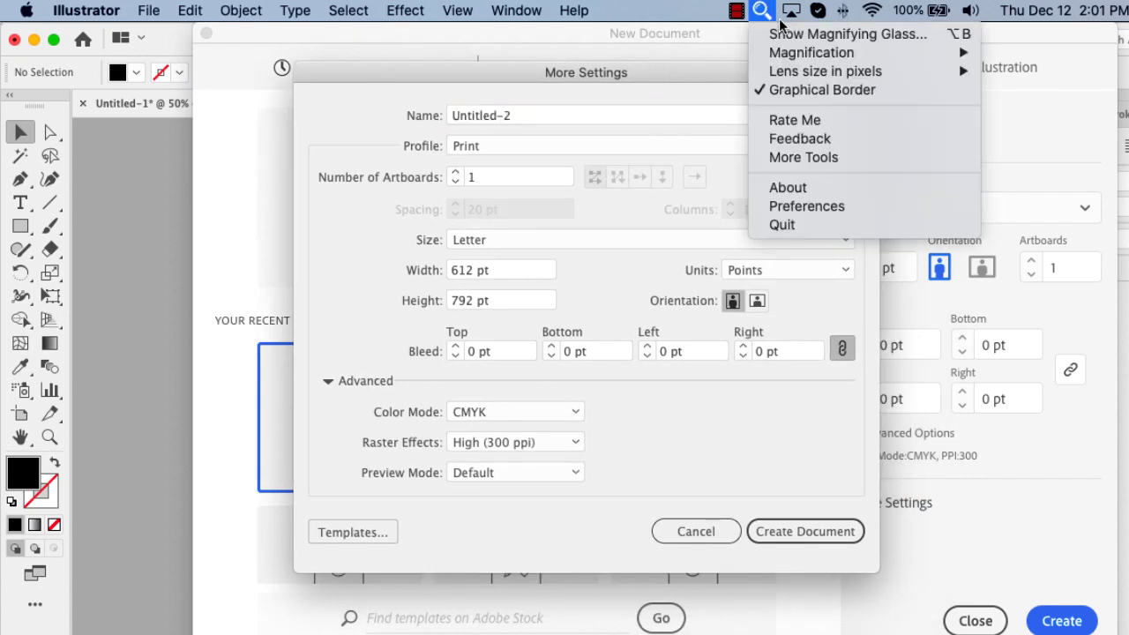
left_click(781, 34)
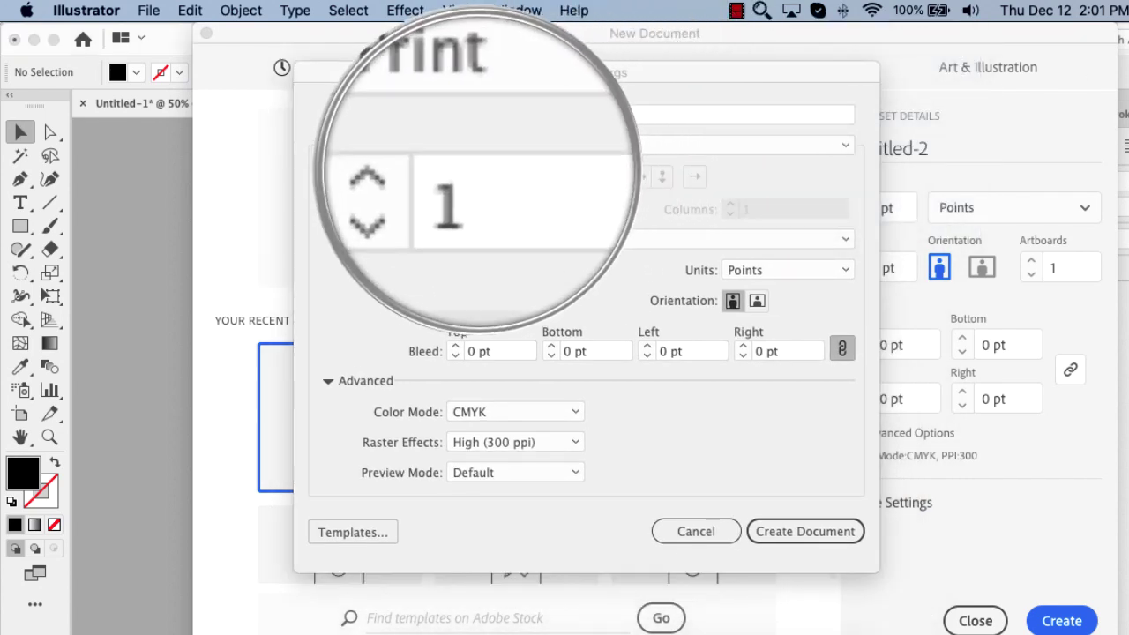
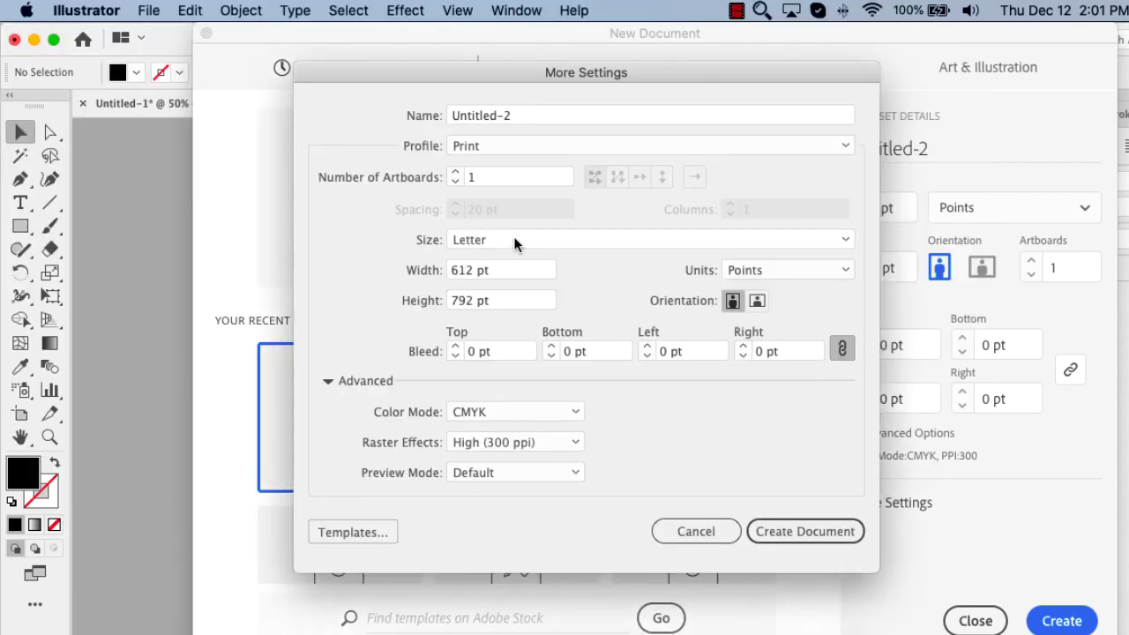
Set the new document size to A3 (11.69 × 16.54 in) with units in inches
left_click(519, 240)
left_click(516, 373)
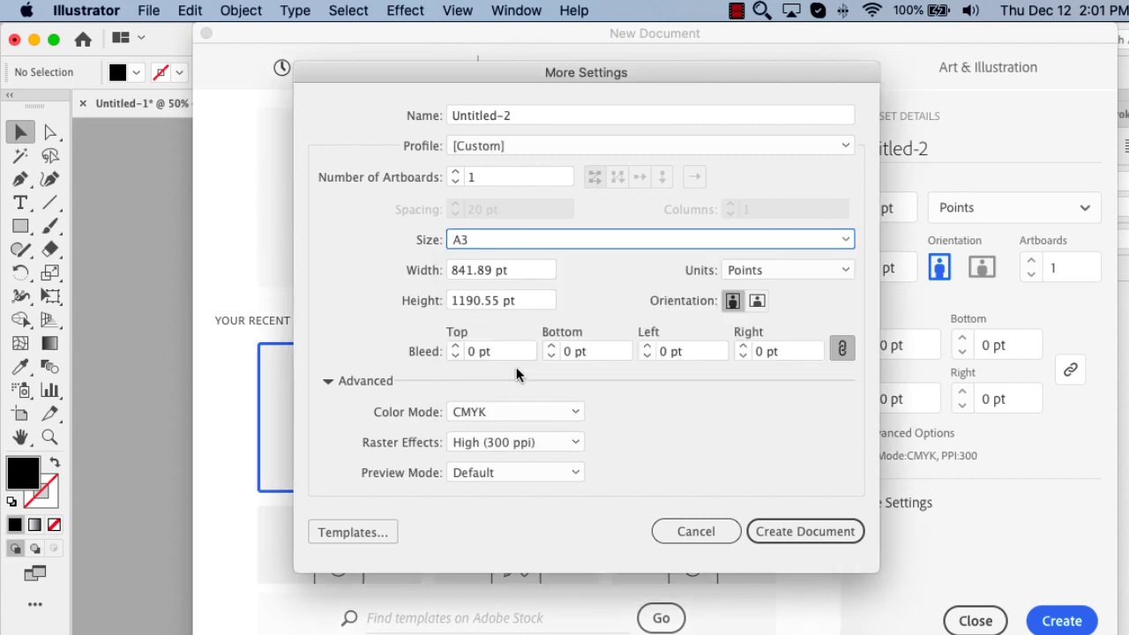
left_click(794, 270)
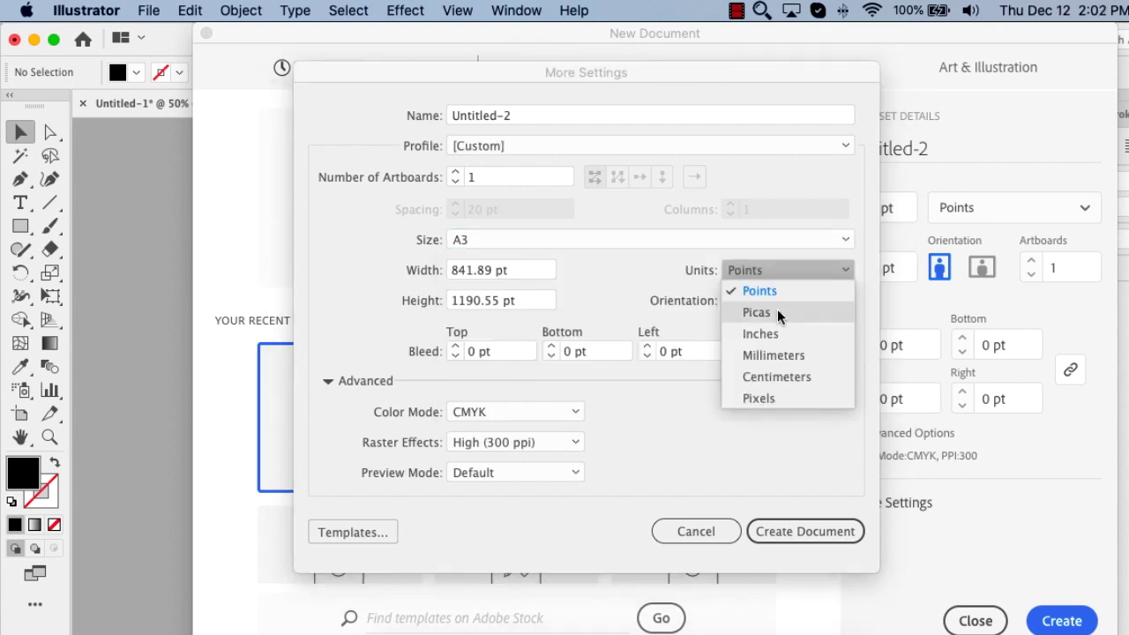
left_click(776, 331)
left_click(761, 11)
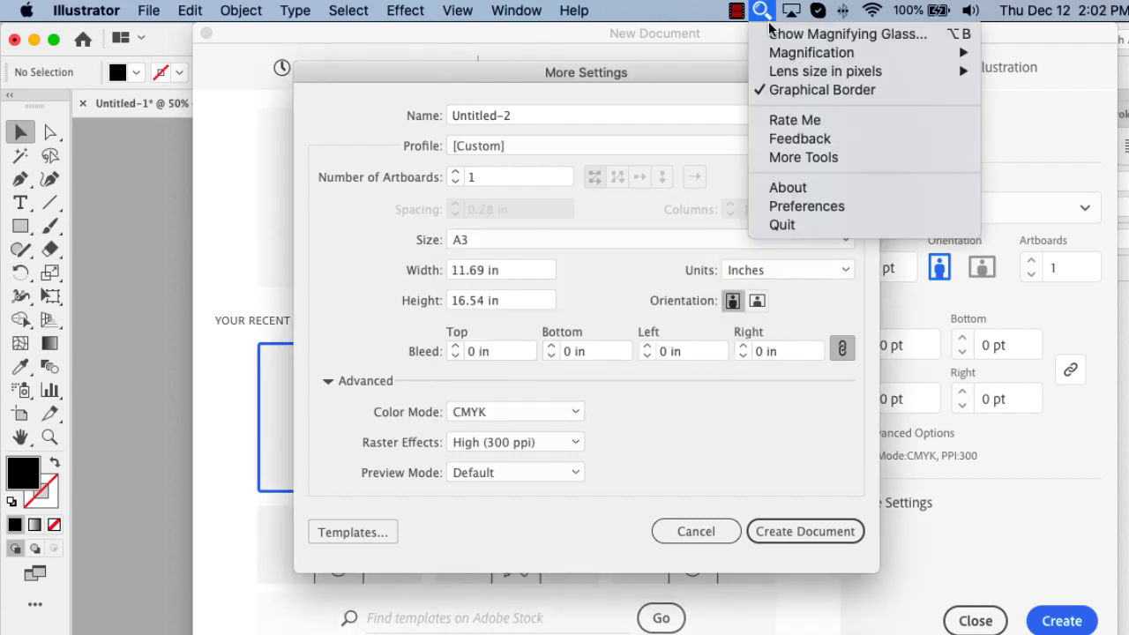
left_click(771, 37)
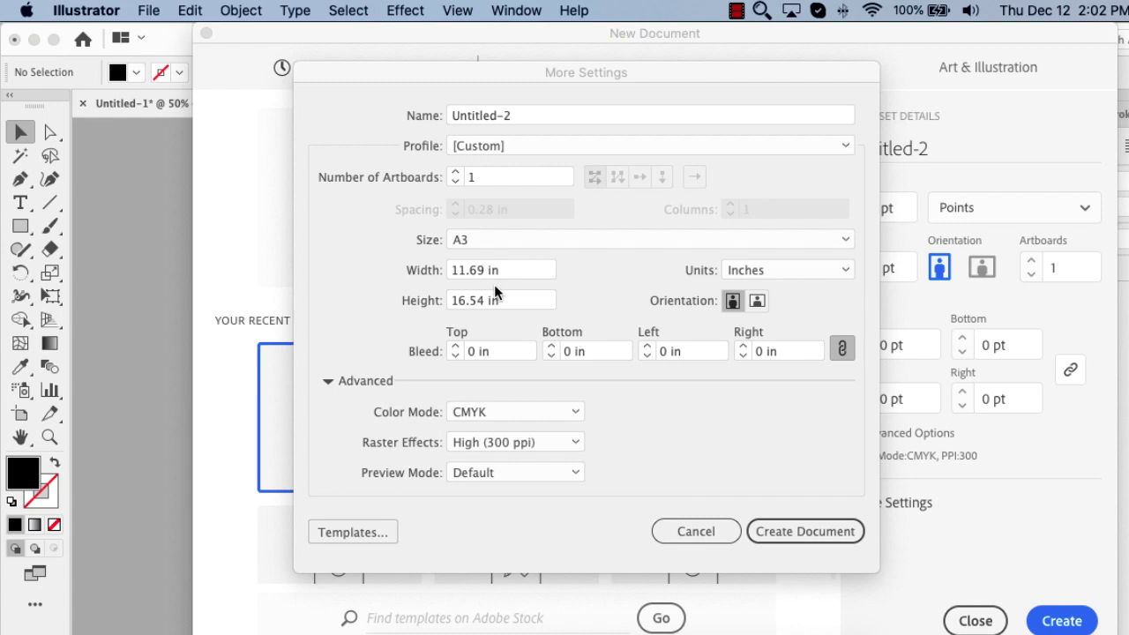
left_click(761, 10)
left_click(838, 34)
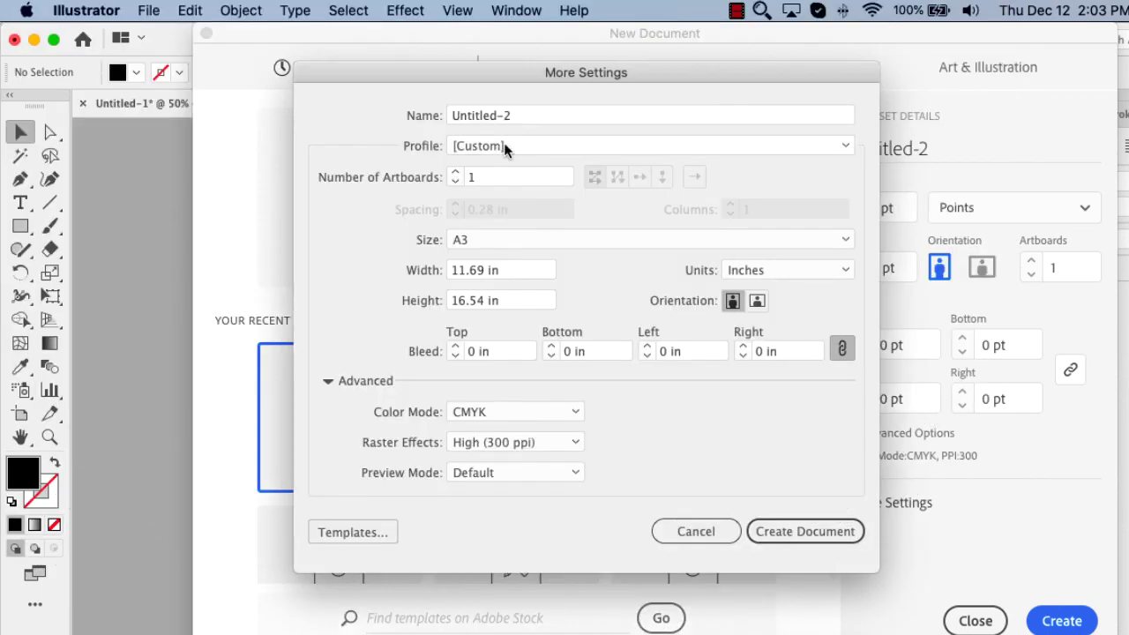
Switch to the Print profile, keep Letter 612 × 792 pt in points, and cancel More Settings
left_click(505, 146)
left_click(502, 191)
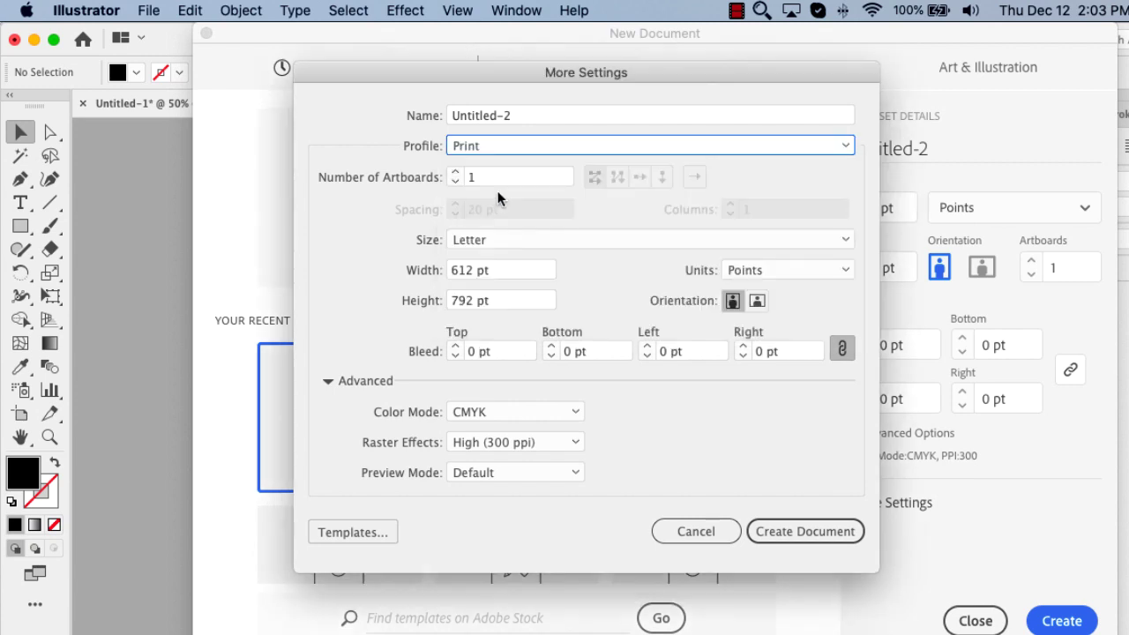
left_click(504, 240)
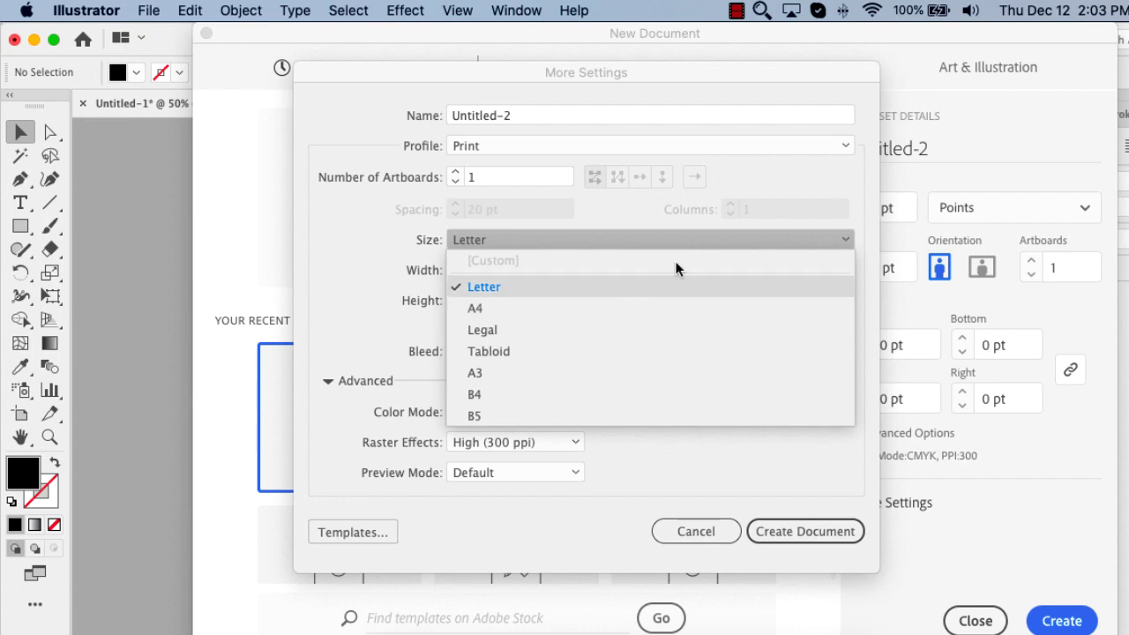
left_click(676, 281)
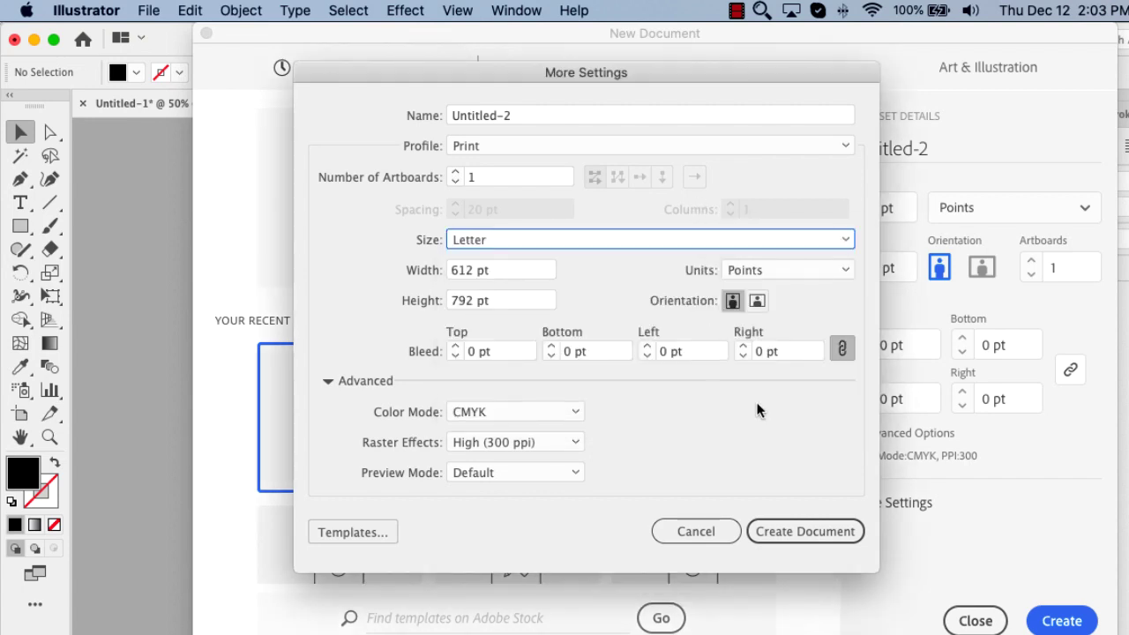
left_click(744, 270)
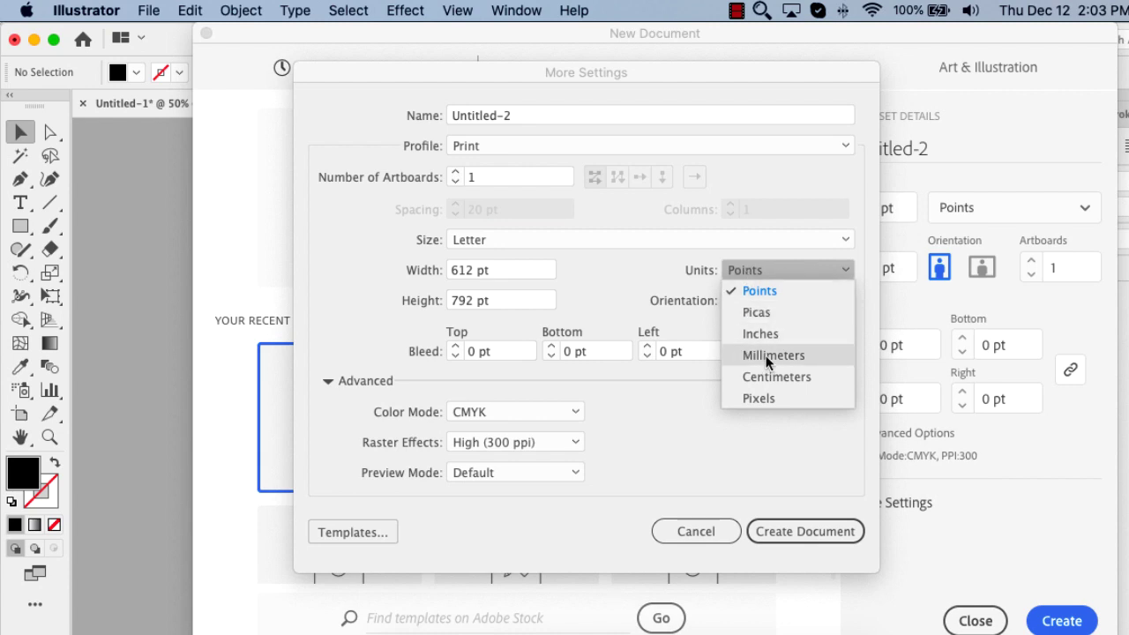
key("Escape")
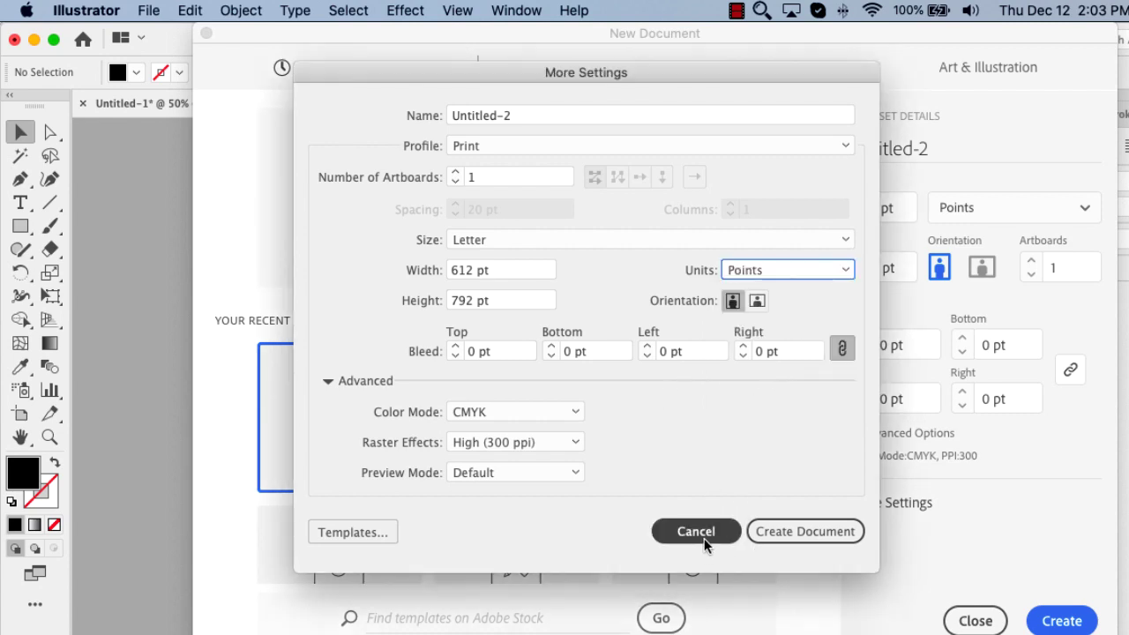
left_click(711, 535)
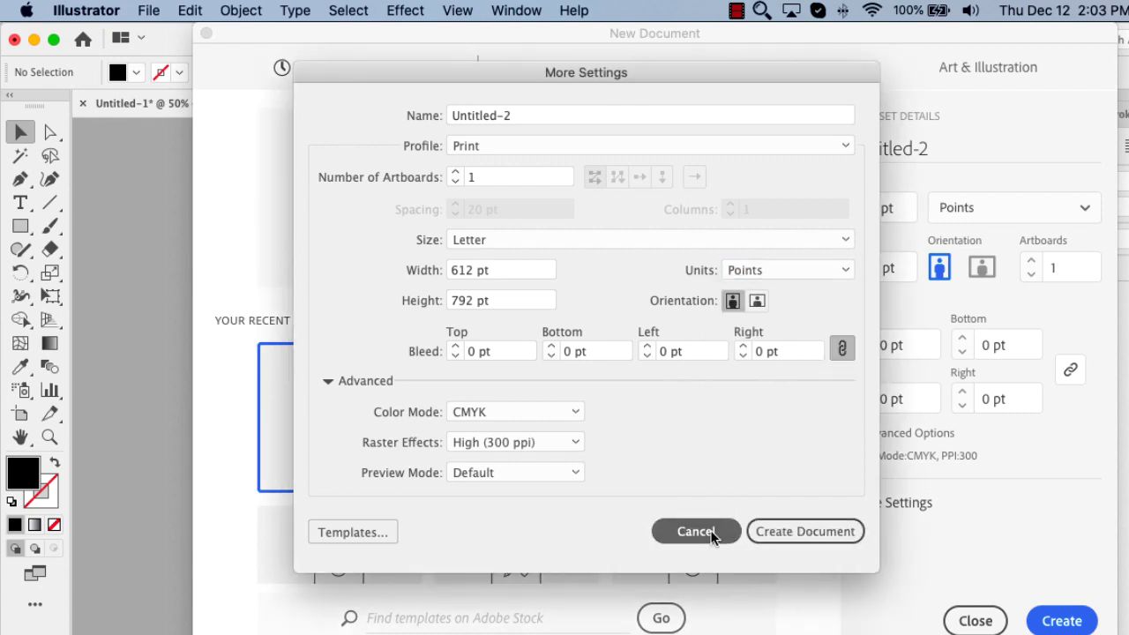
Dismiss the New Document dialog and Character panel, and switch to the Artboard tool
left_click(976, 621)
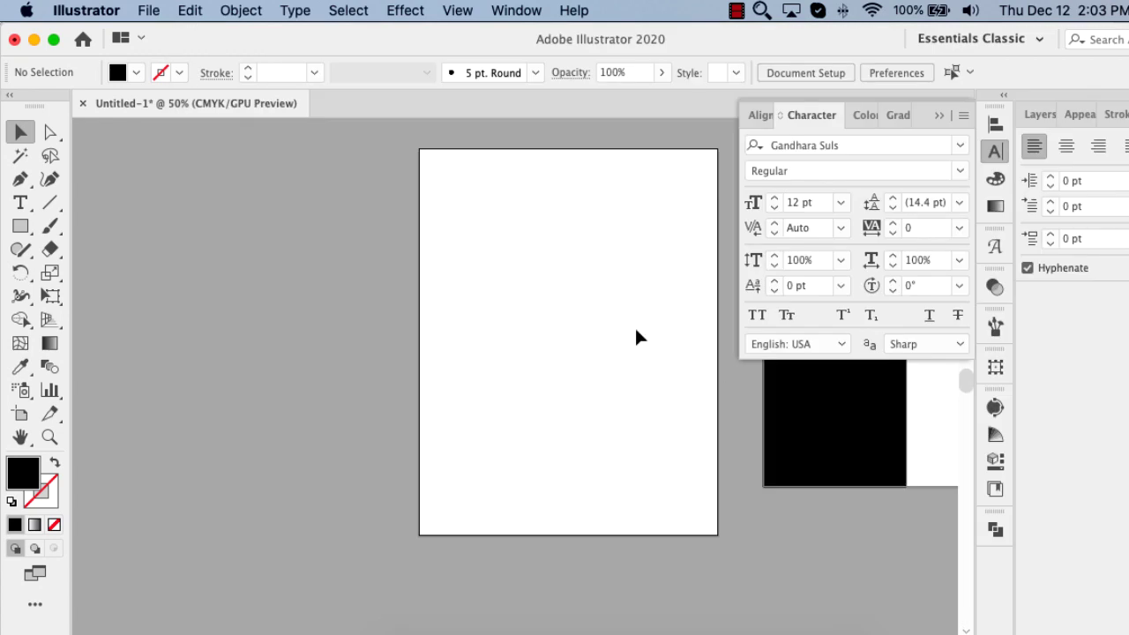
left_click(997, 152)
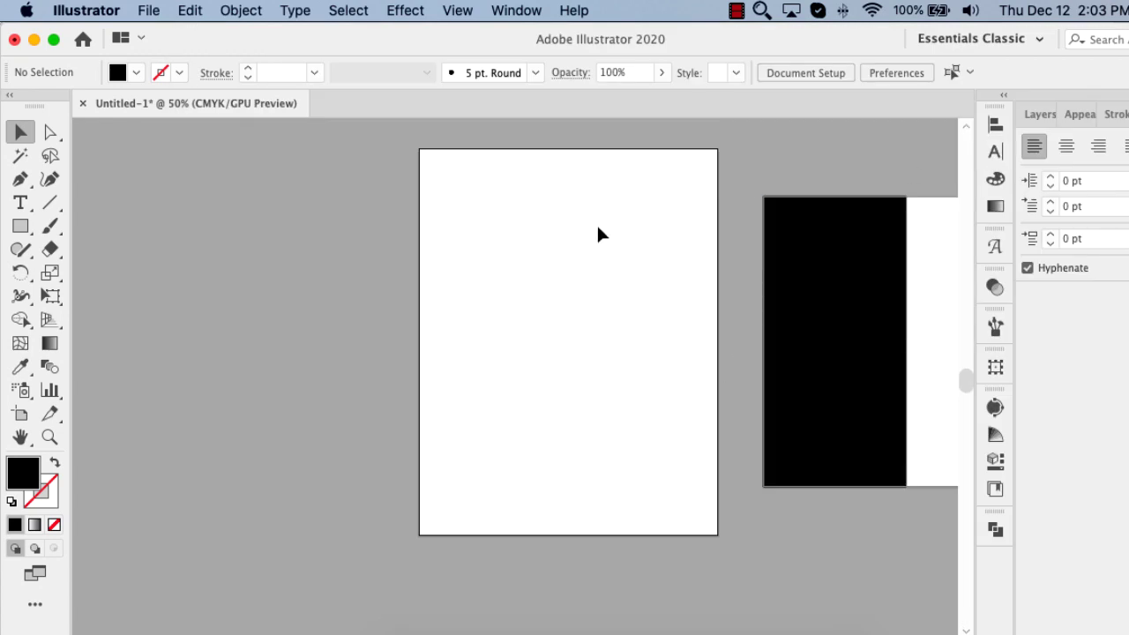
left_click(20, 414)
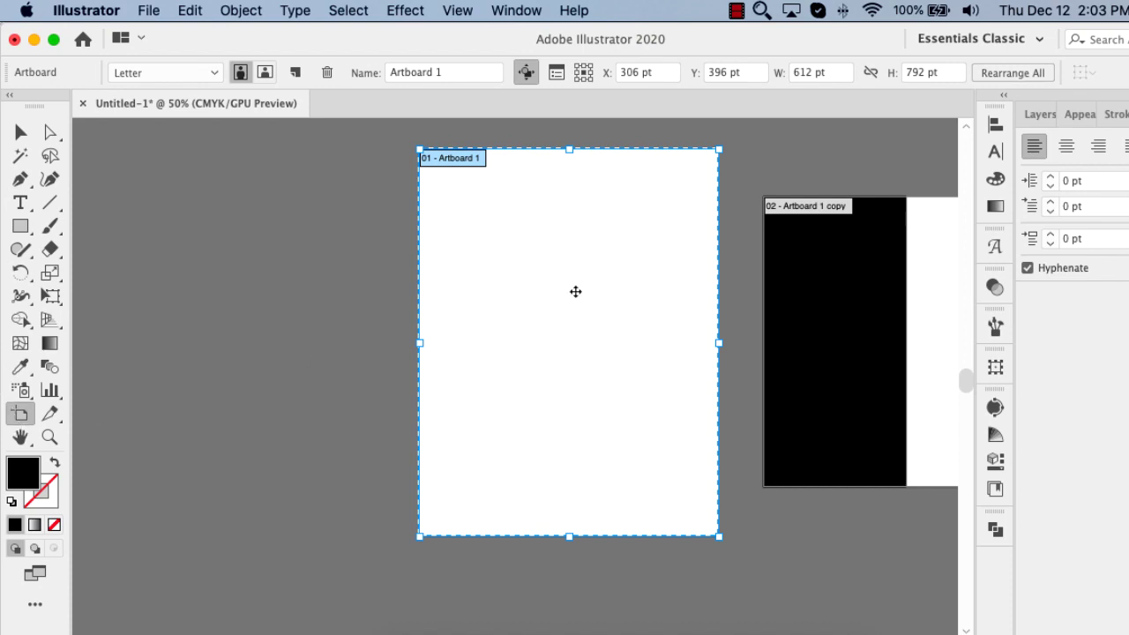
left_click(763, 11)
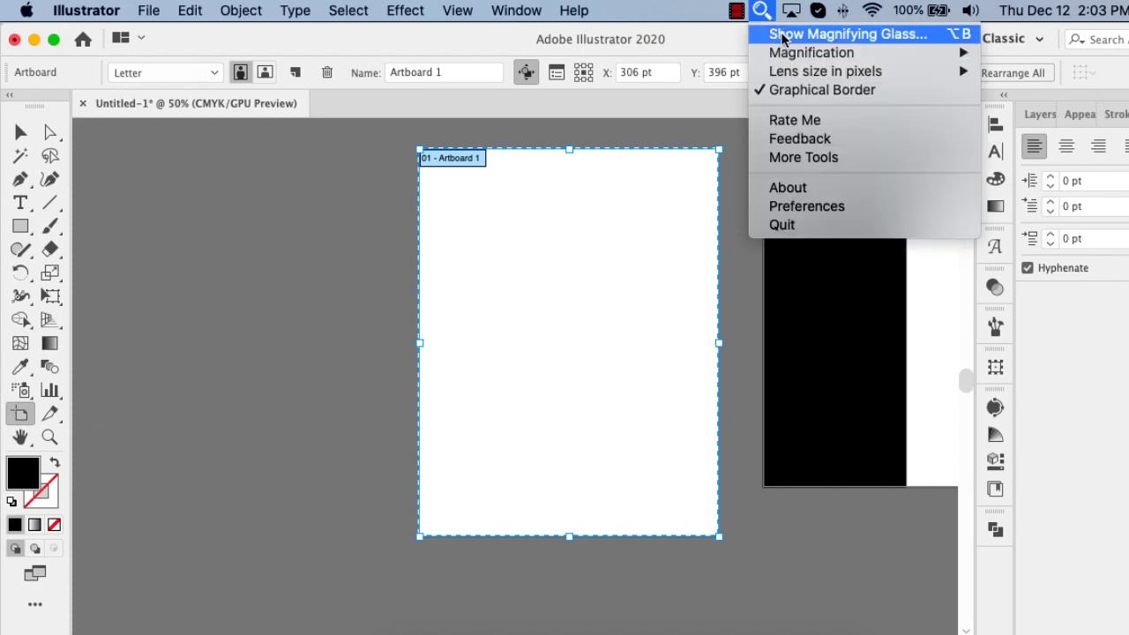
left_click(782, 35)
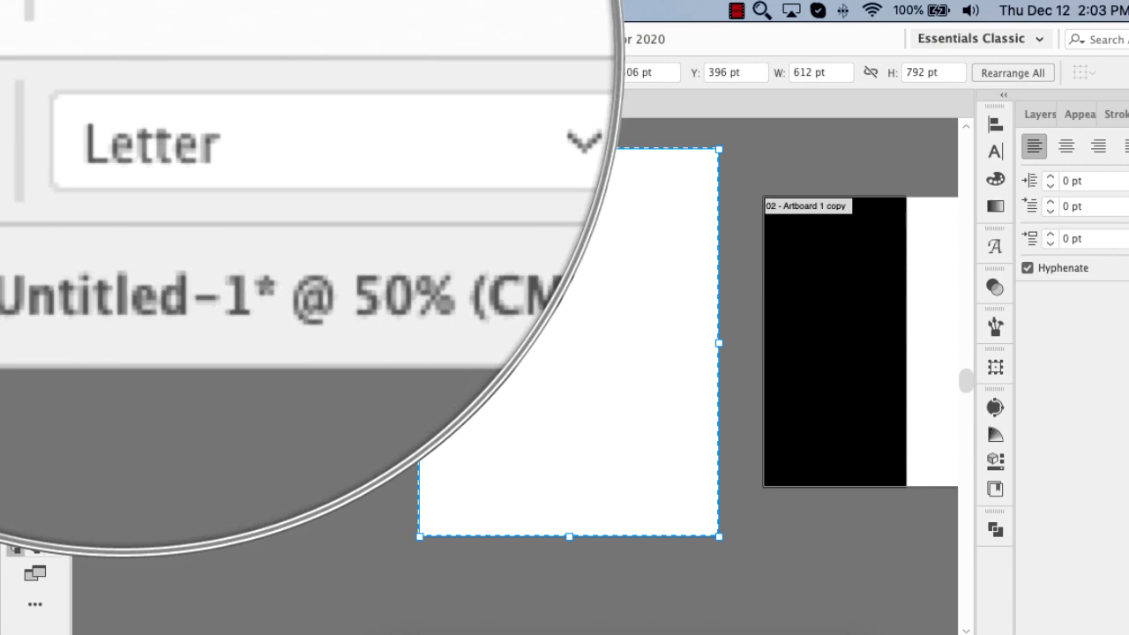
key("Escape")
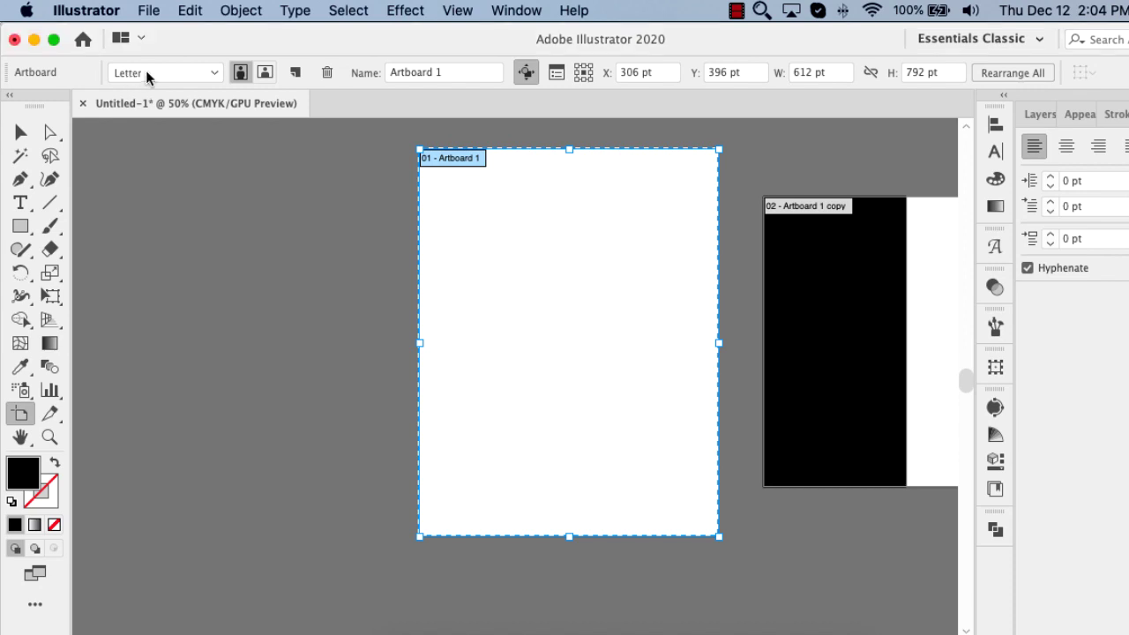
Resize Artboard 1 to the A4 preset, 595.28 × 841.89 pt
left_click(145, 73)
left_click(150, 161)
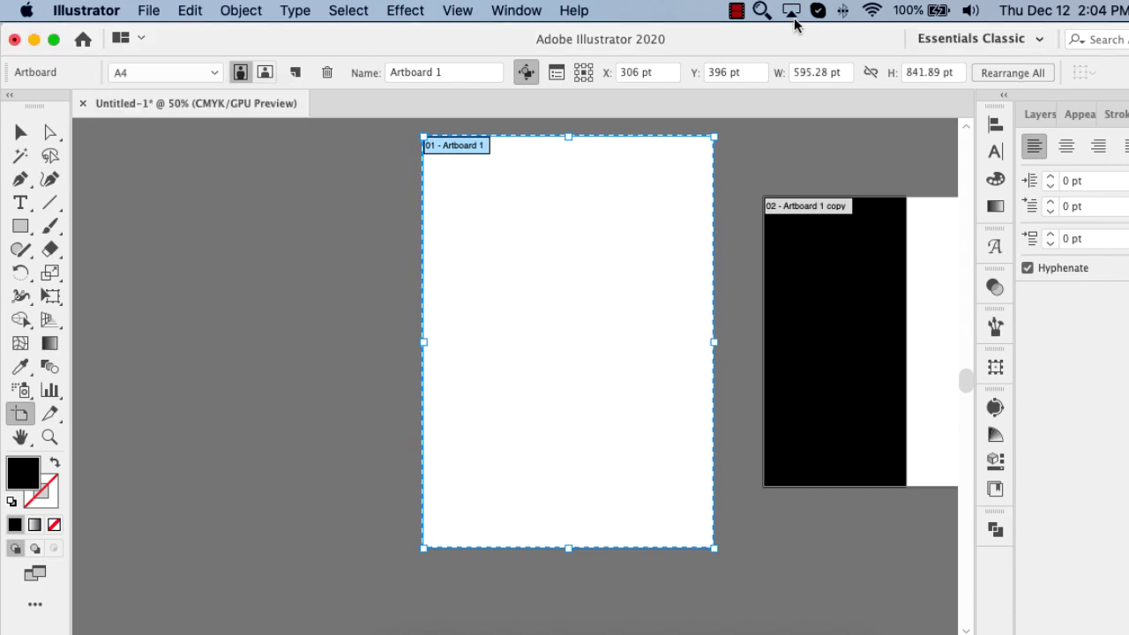
left_click(763, 11)
left_click(812, 33)
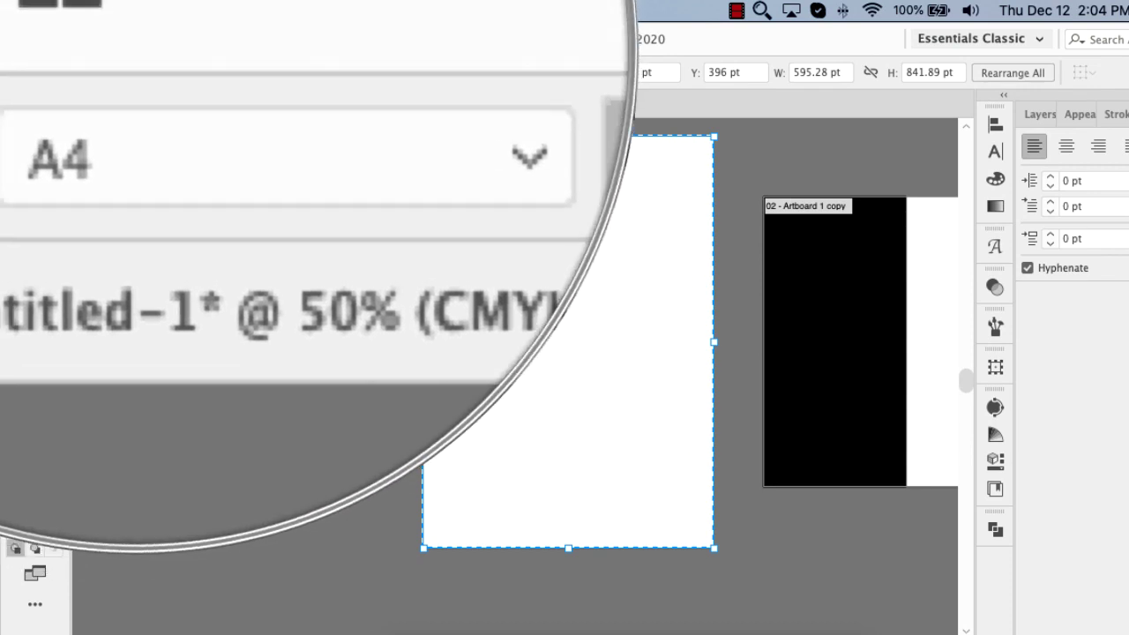
key("Escape")
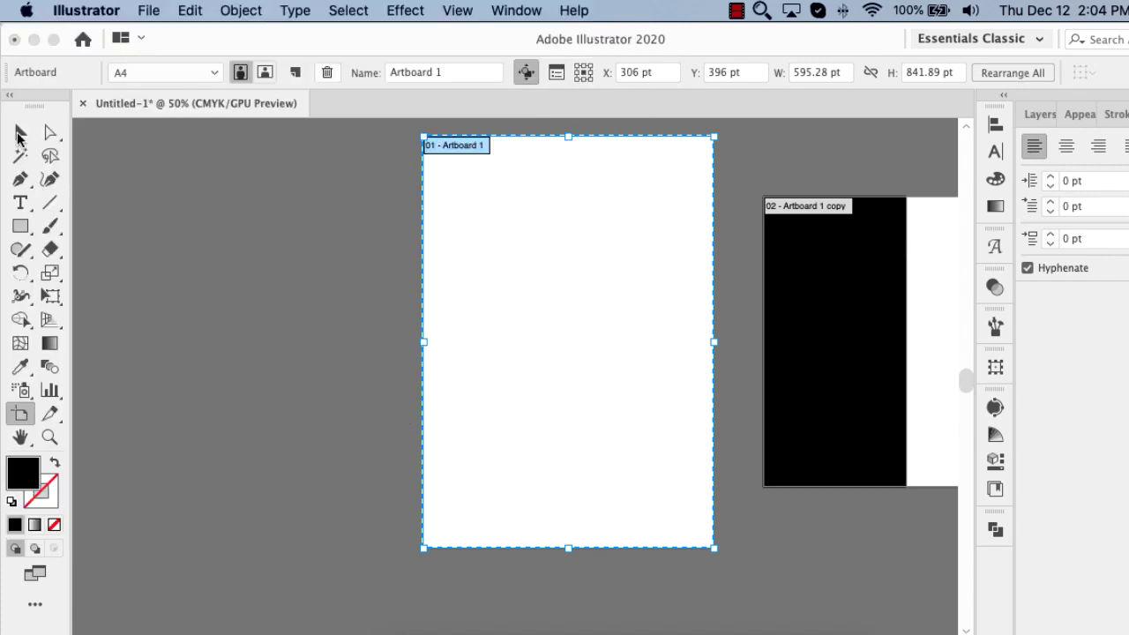
Drag Artboard 1 further left, away from the black-panel artboard
left_click(18, 132)
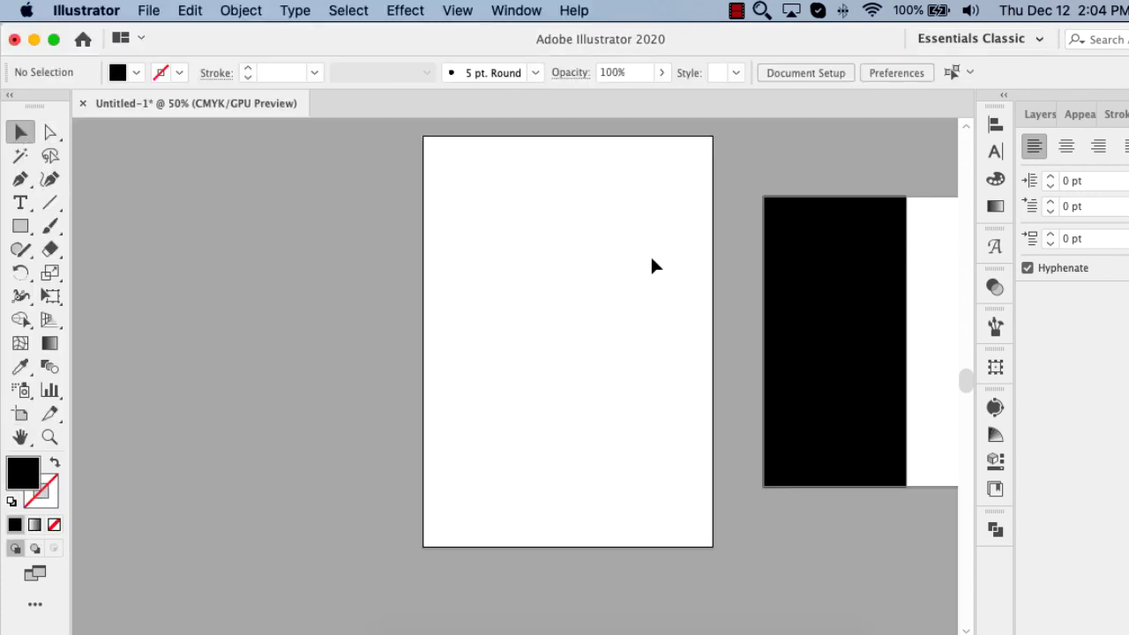
left_click(21, 414)
mouse_move(604, 256)
left_mouse_down()
mouse_move(574, 274)
mouse_move(441, 265)
left_mouse_up()
key("Escape")
scroll(613, 235, "right", 3)
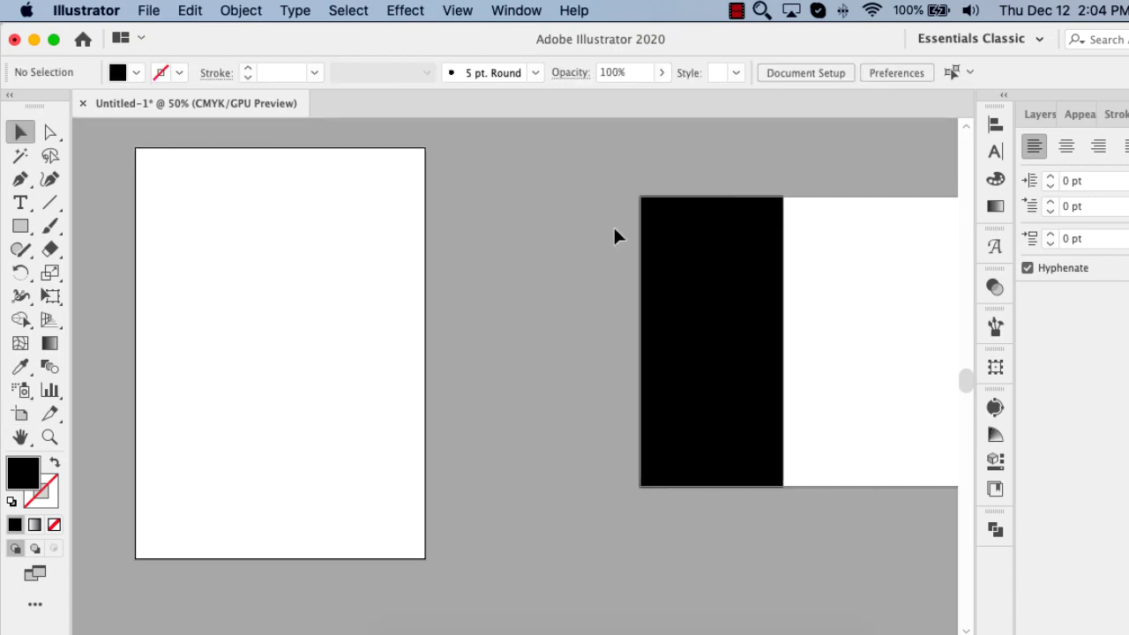
Open brochure design.ai from the Desktop's class resources folder in Finder
left_click(389, 618)
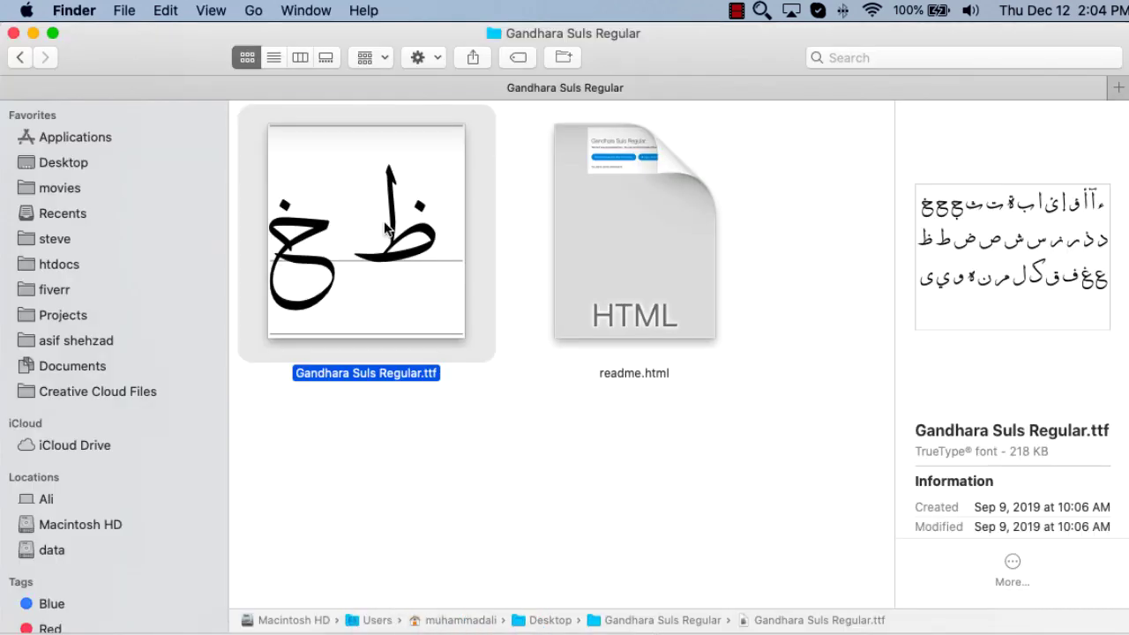
left_click(99, 168)
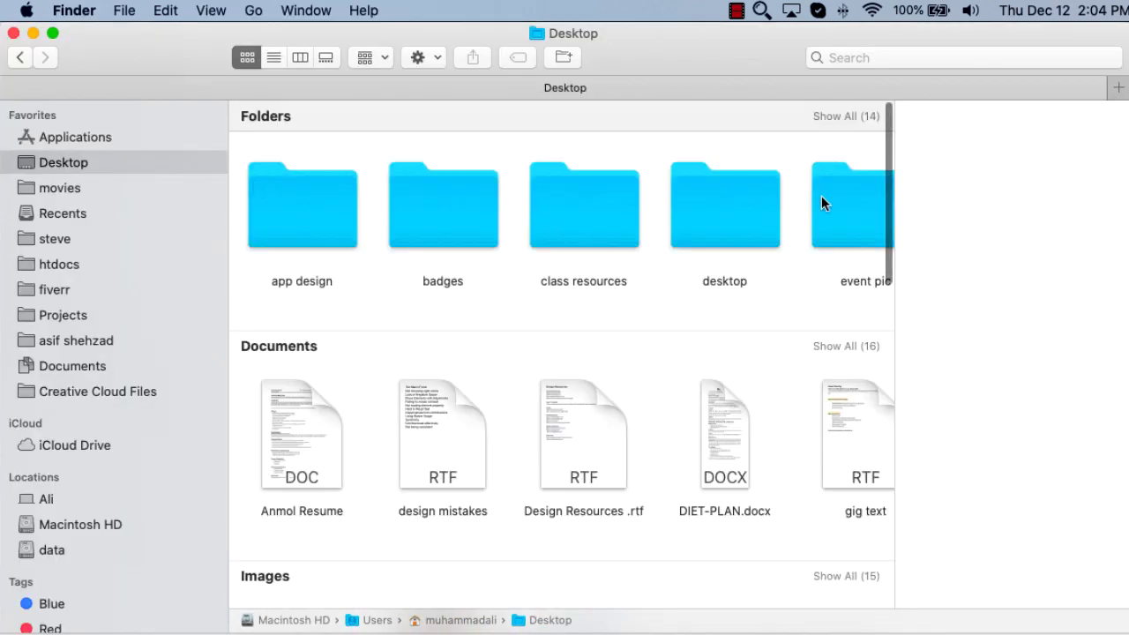
left_click(832, 115)
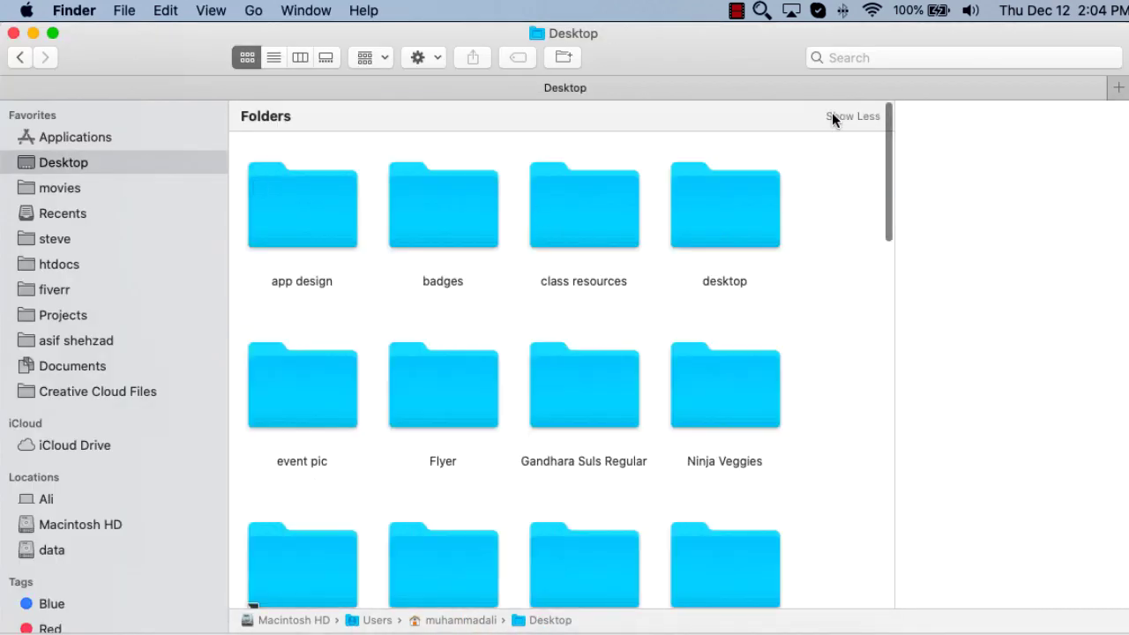
double_click(600, 204)
scroll(560, 352, "up", 1)
scroll(560, 351, "up", 3)
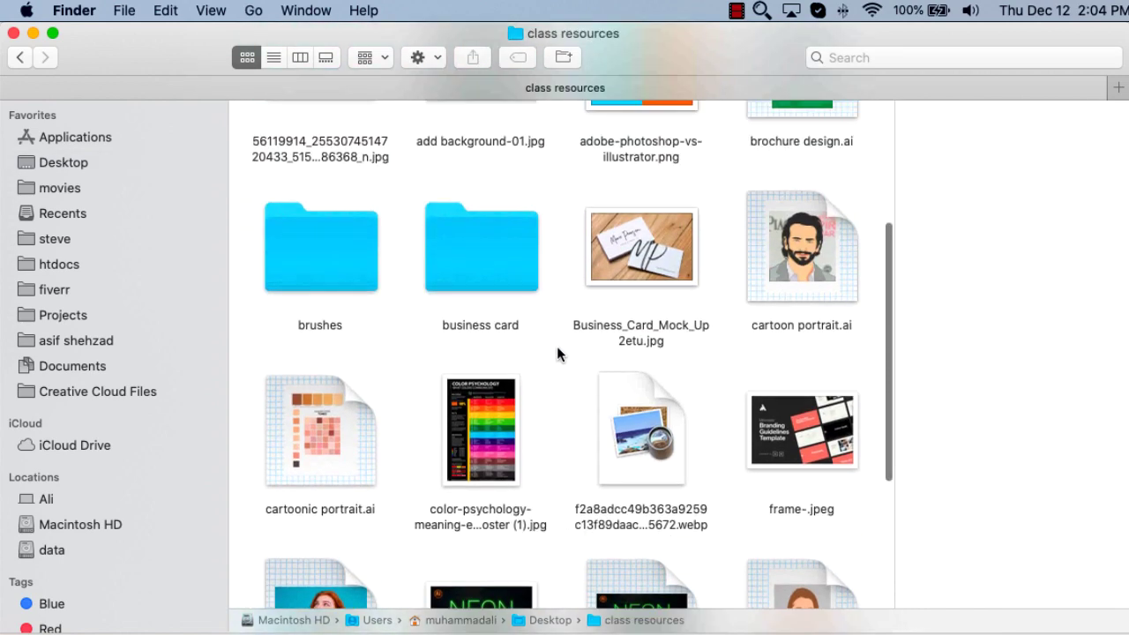
scroll(556, 355, "up", 3)
double_click(797, 304)
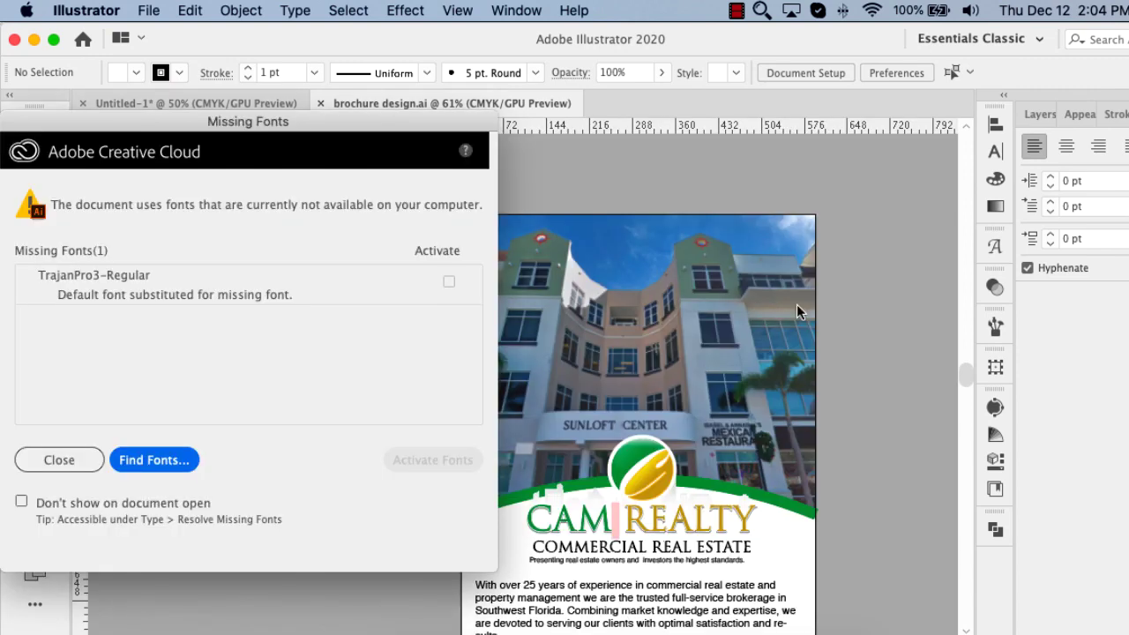
Close the TrajanPro3-Regular missing-font warning and fit the brochure page in the window (Cmd+0)
left_click(53, 460)
scroll(291, 468, "down", 5)
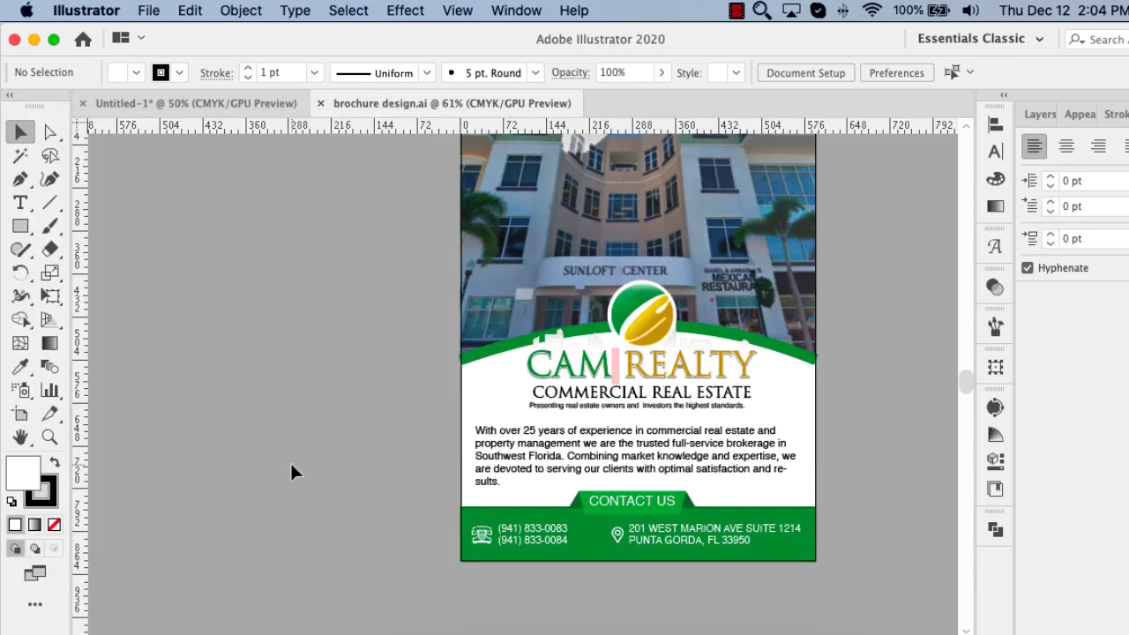
key("super+0")
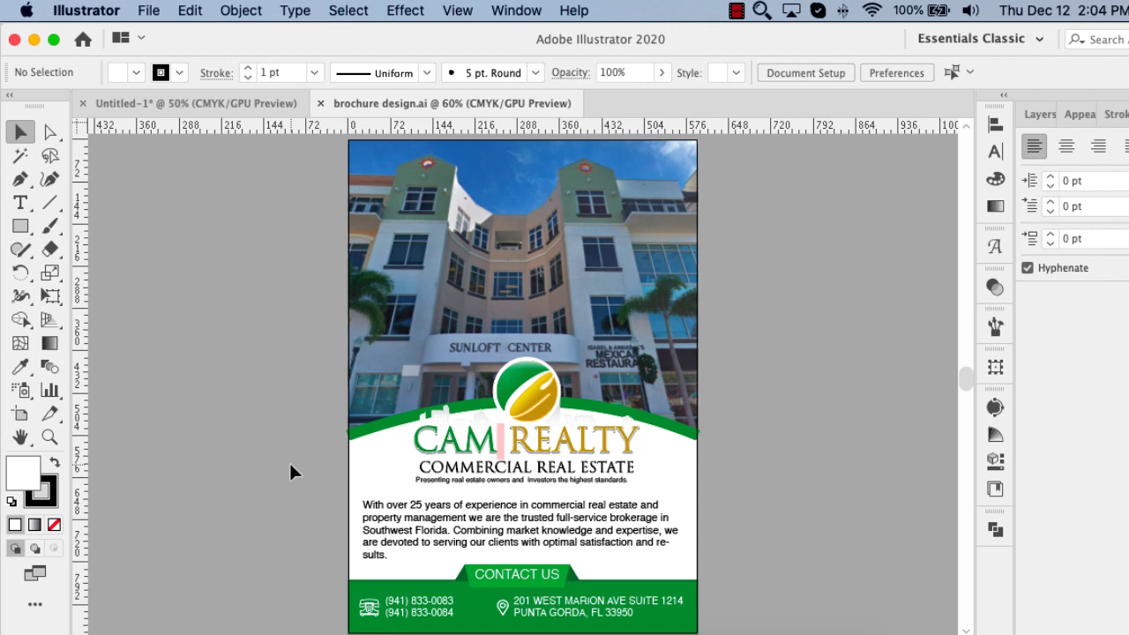
Switch to Chrome and bring up the Homebuilder Brochure brief
left_click(554, 622)
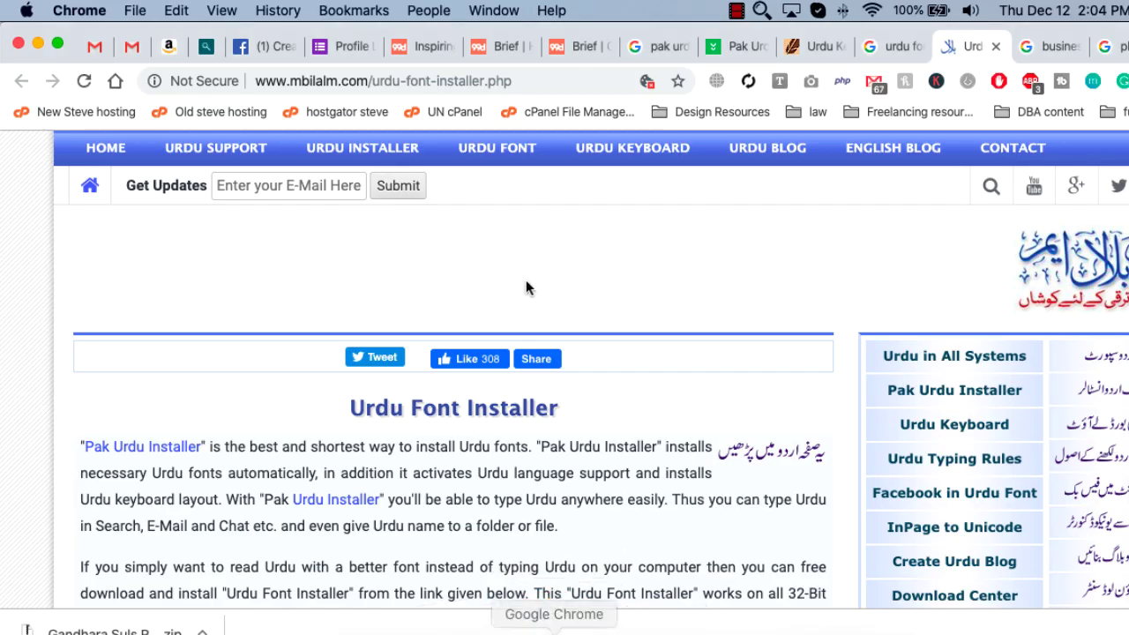
left_click(547, 49)
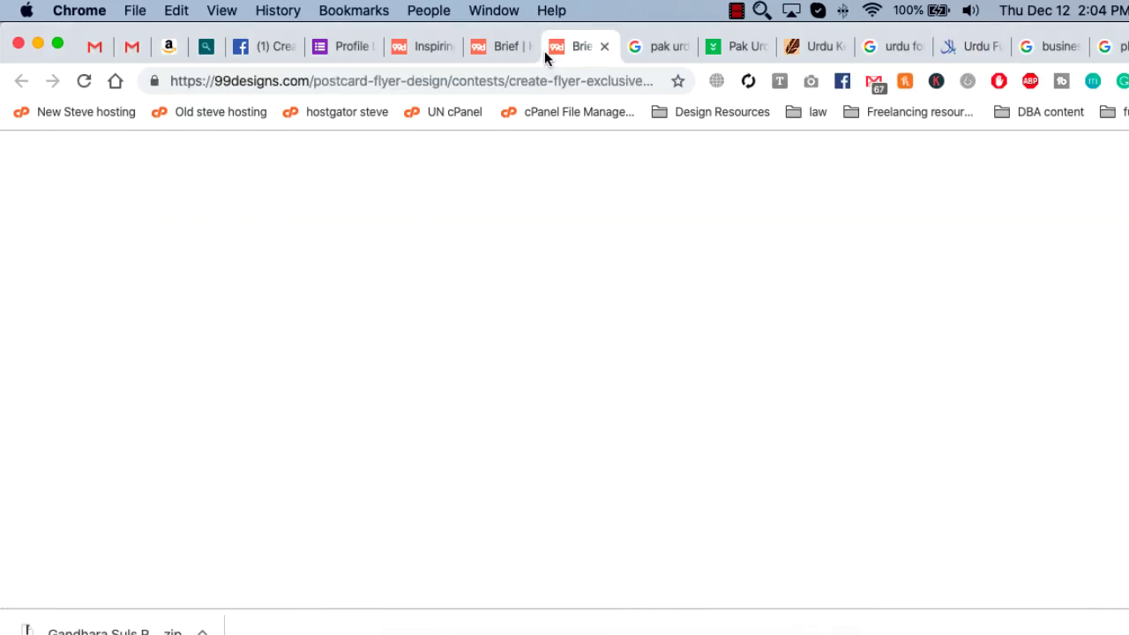
left_click(492, 49)
left_click(431, 49)
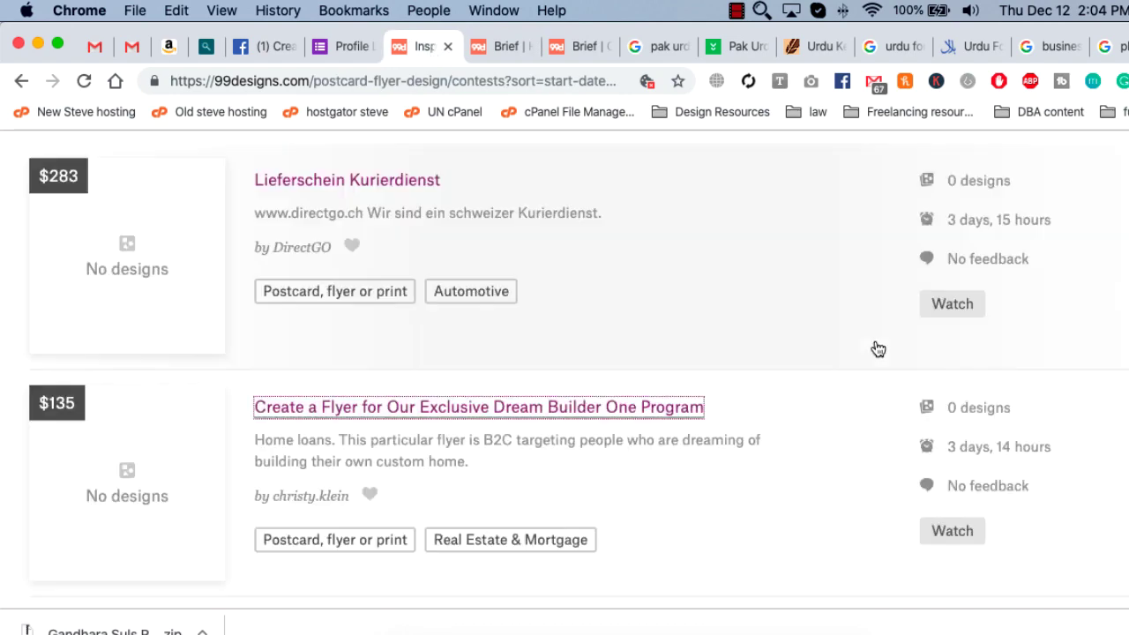
scroll(878, 349, "up", 5)
left_click(499, 47)
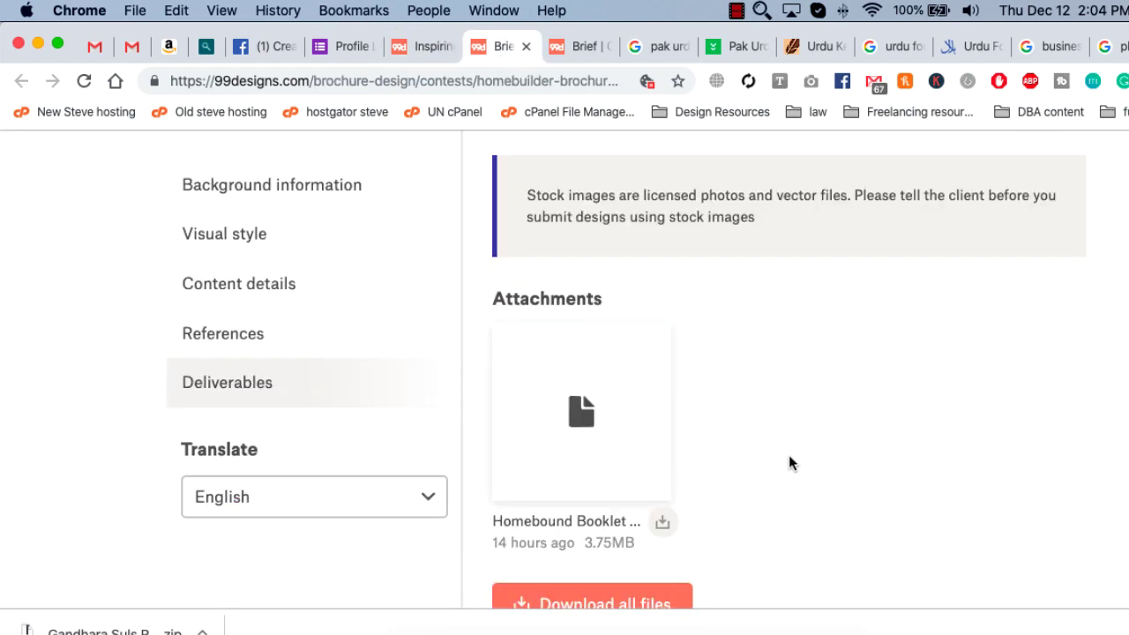
scroll(789, 455, "up", 5)
scroll(789, 446, "up", 3)
scroll(788, 445, "up", 5)
scroll(789, 446, "up", 5)
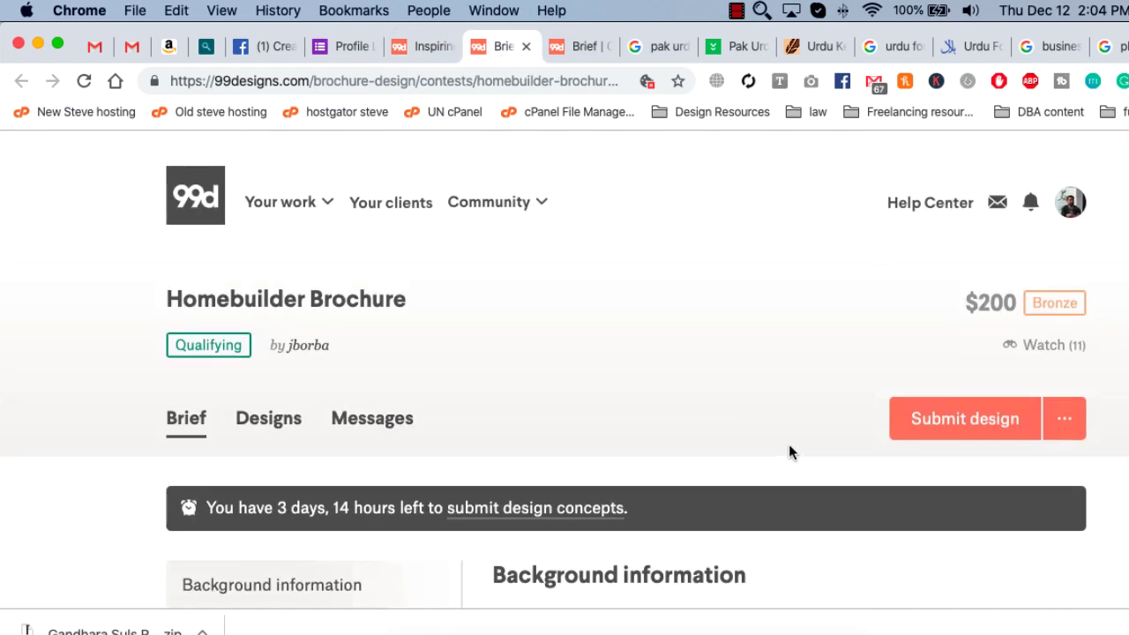
scroll(789, 446, "down", 3)
scroll(865, 415, "up", 3)
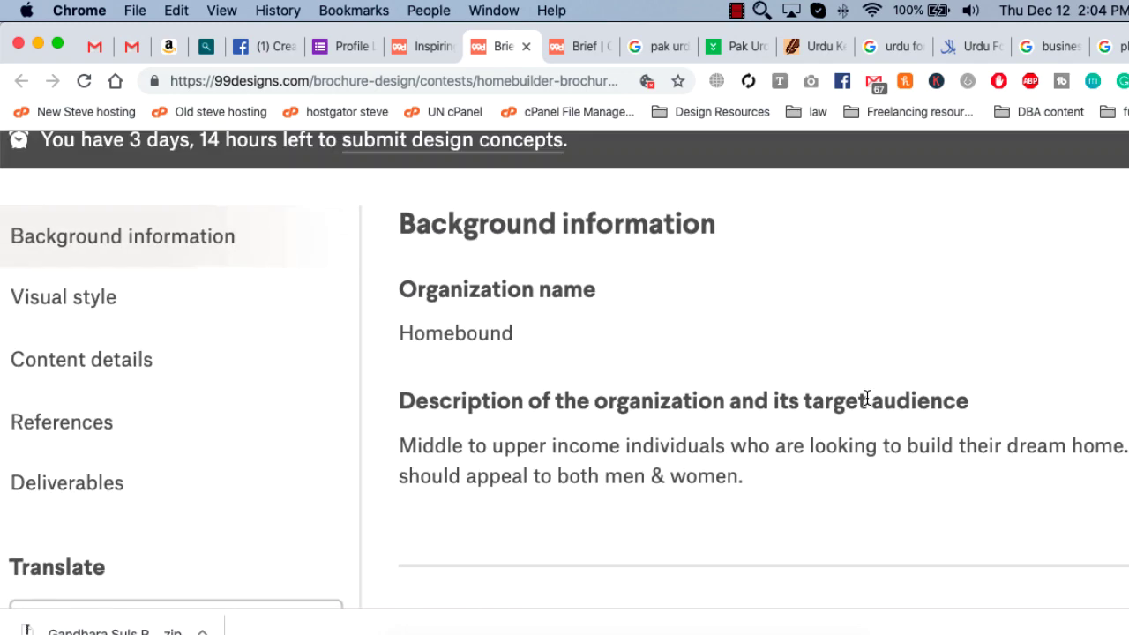
scroll(868, 398, "up", 5)
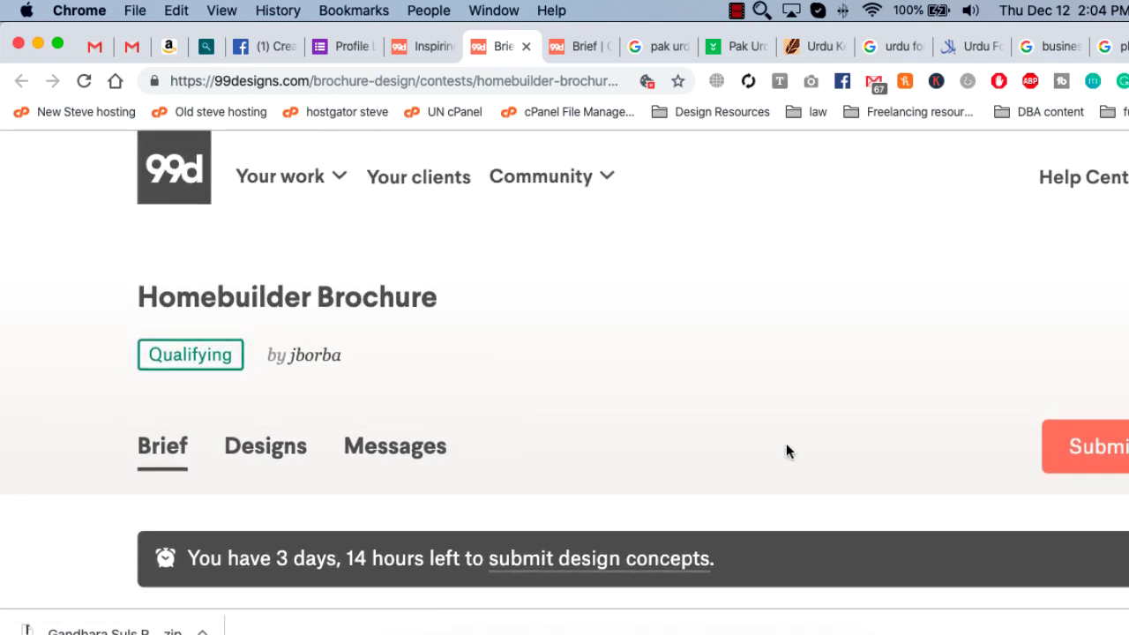
scroll(787, 443, "down", 5)
scroll(817, 439, "up", 3)
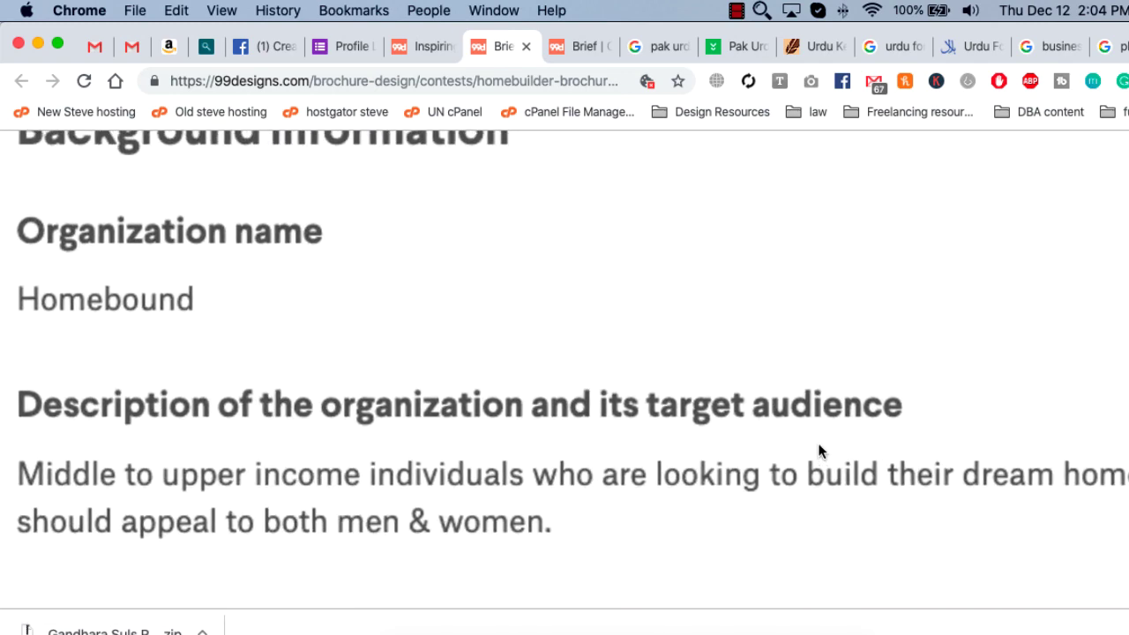
Read the brief's Background, highlighting the Homebound name and target audience description
double_click(210, 298)
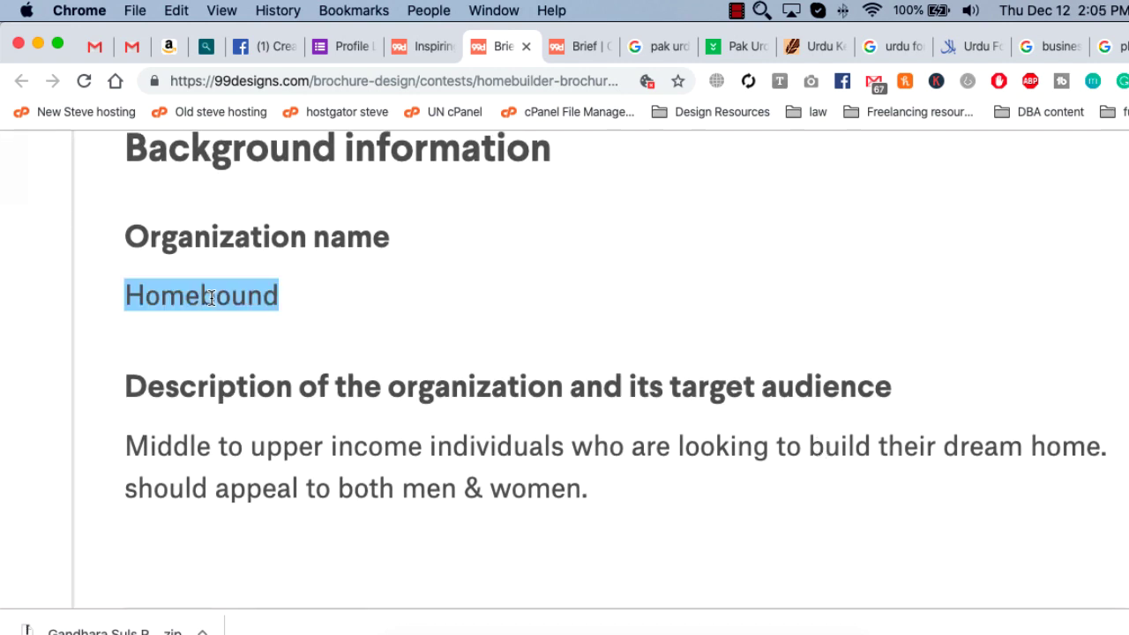
scroll(212, 353, "down", 2)
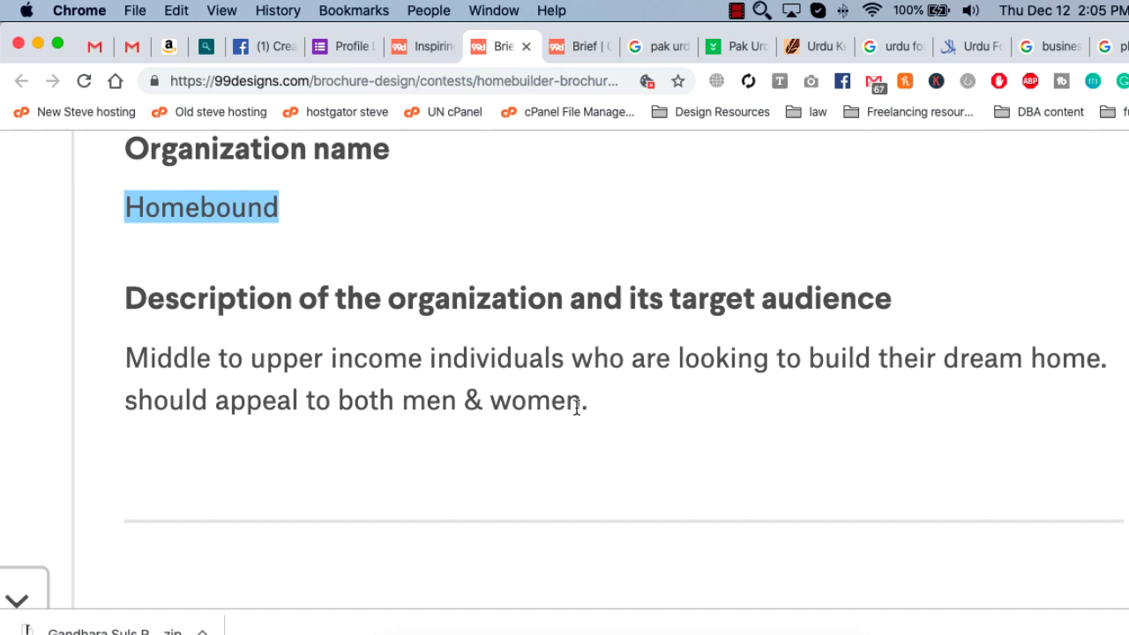
left_click_drag(577, 406, 88, 369)
double_click(190, 216)
scroll(190, 216, "down", 1)
scroll(132, 300, "down", 1)
left_click_drag(128, 304, 632, 384)
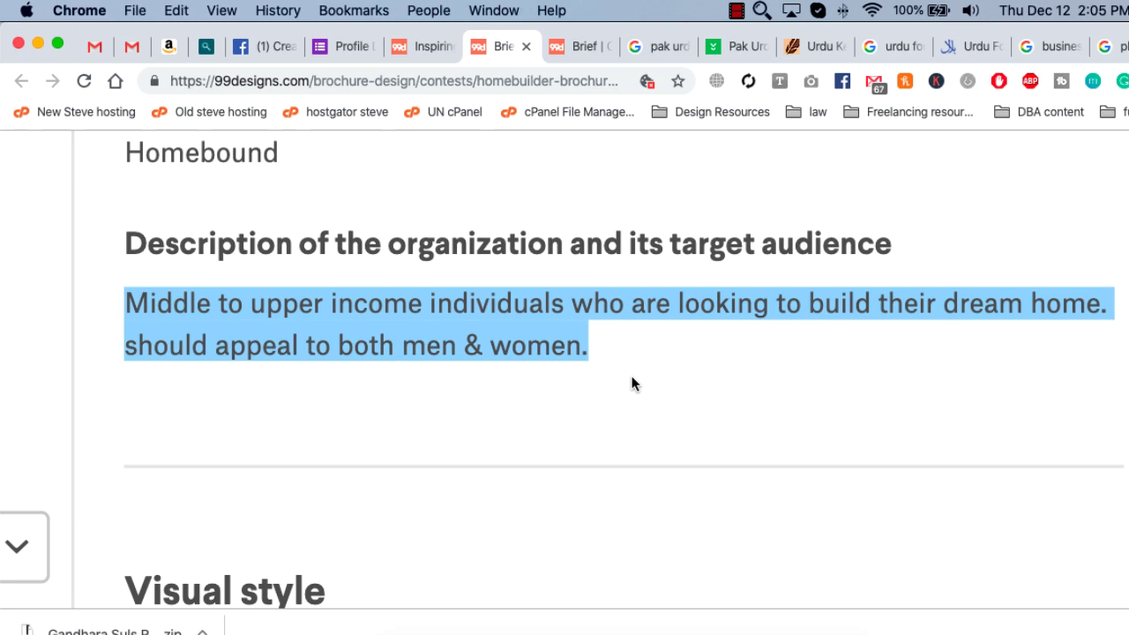
left_click(381, 344)
scroll(475, 351, "down", 5)
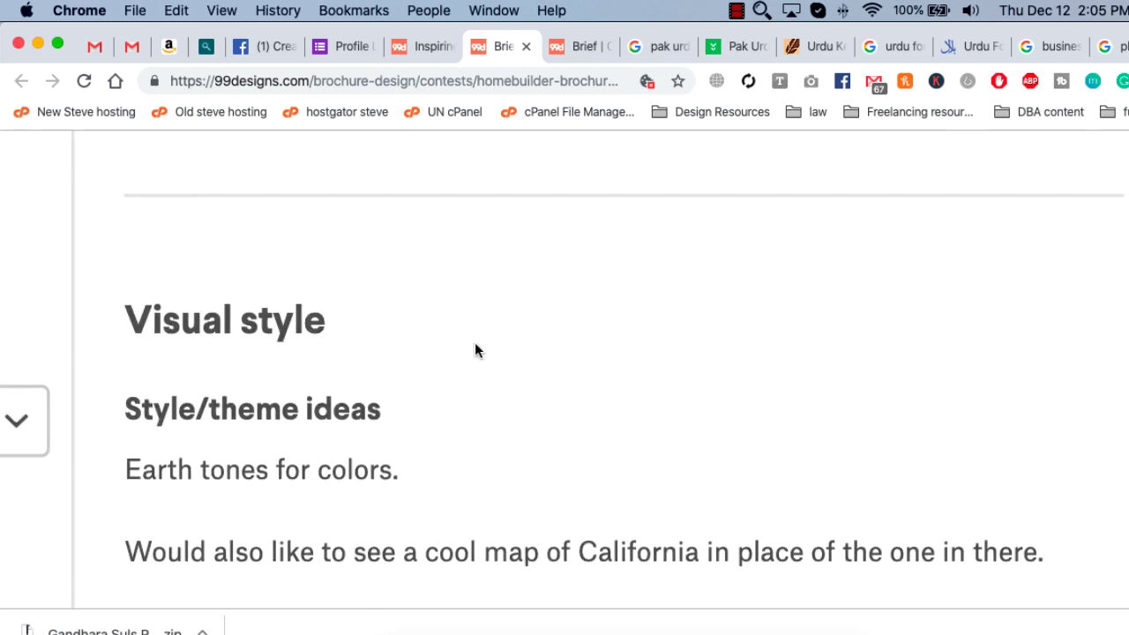
scroll(475, 351, "down", 4)
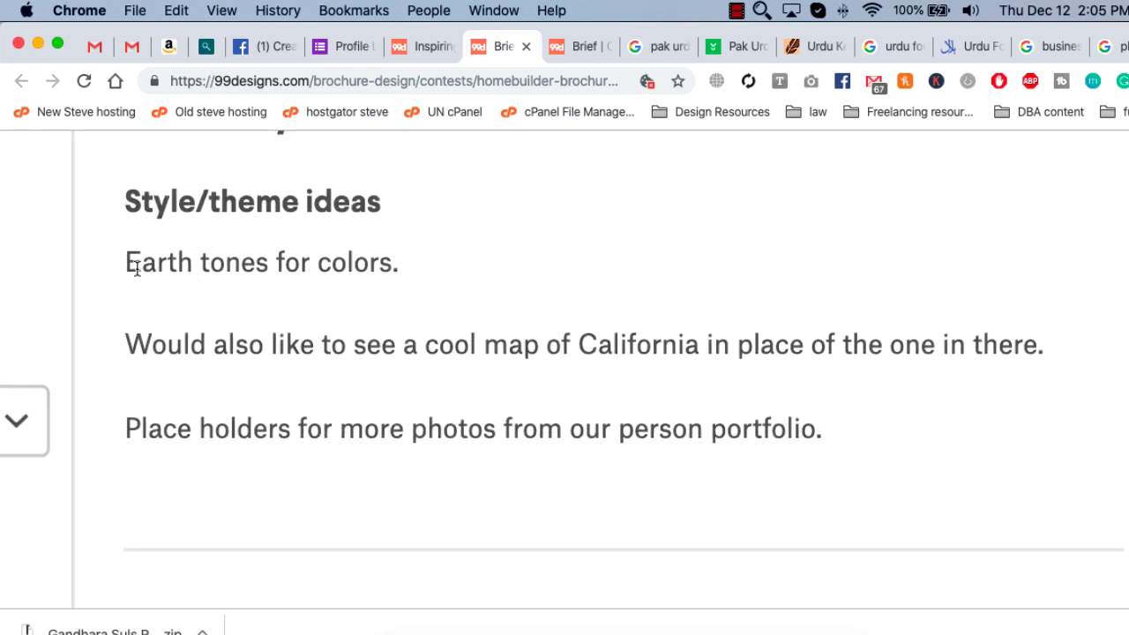
left_click_drag(127, 265, 556, 273)
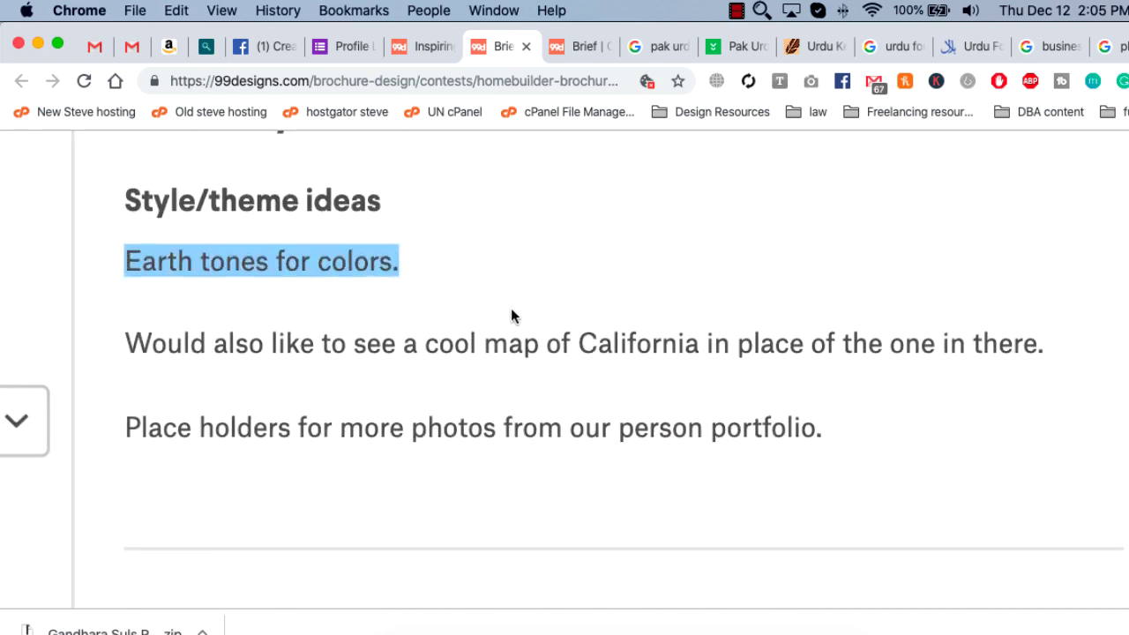
scroll(511, 308, "down", 1)
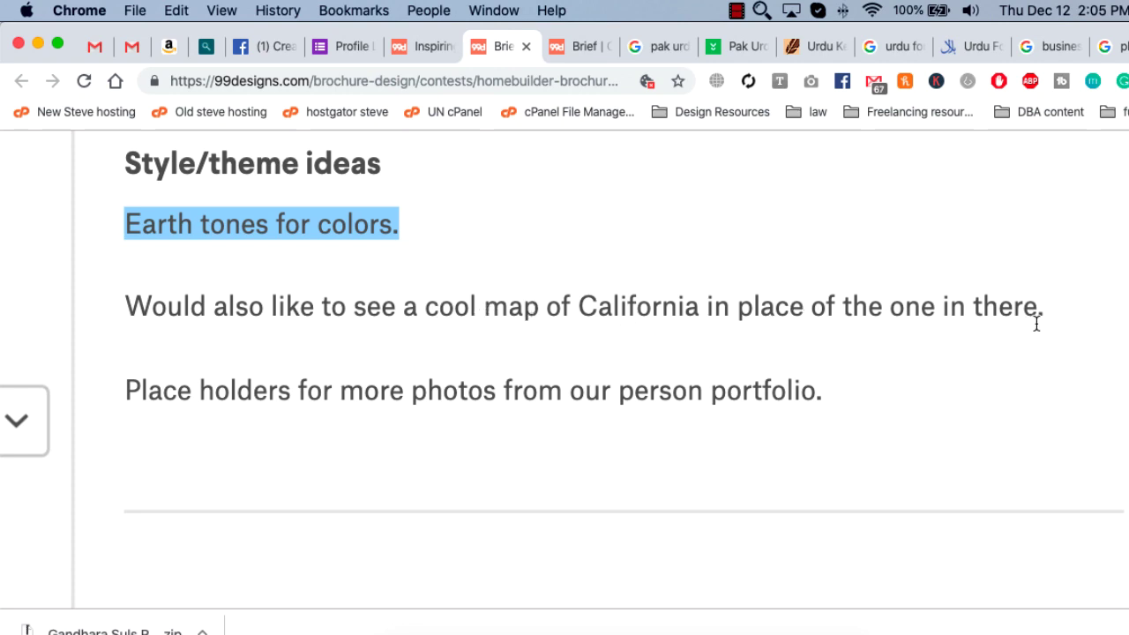
Highlight the placeholders line in the Content details and scroll further down
double_click(132, 391)
left_click_drag(762, 390, 1013, 381)
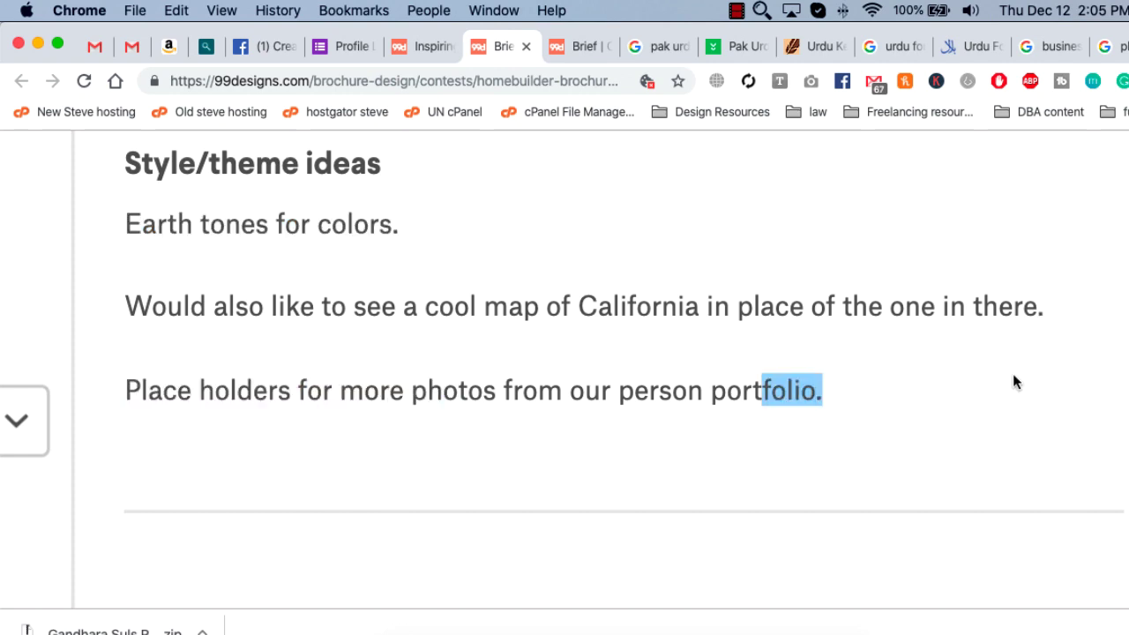
left_click(282, 403)
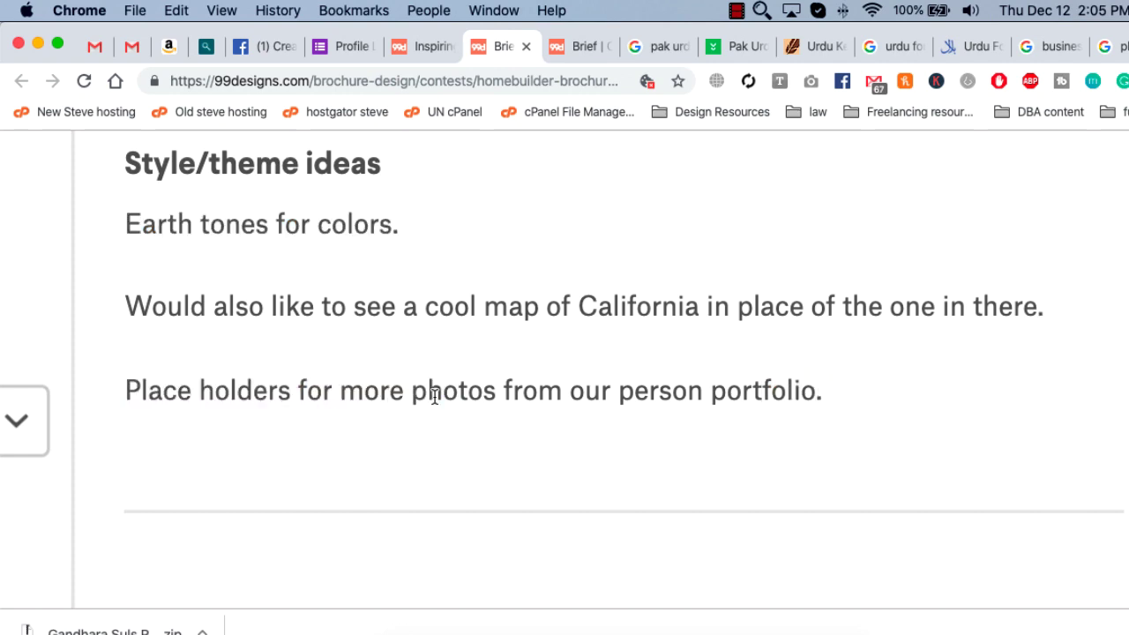
scroll(902, 408, "down", 1)
scroll(902, 407, "down", 3)
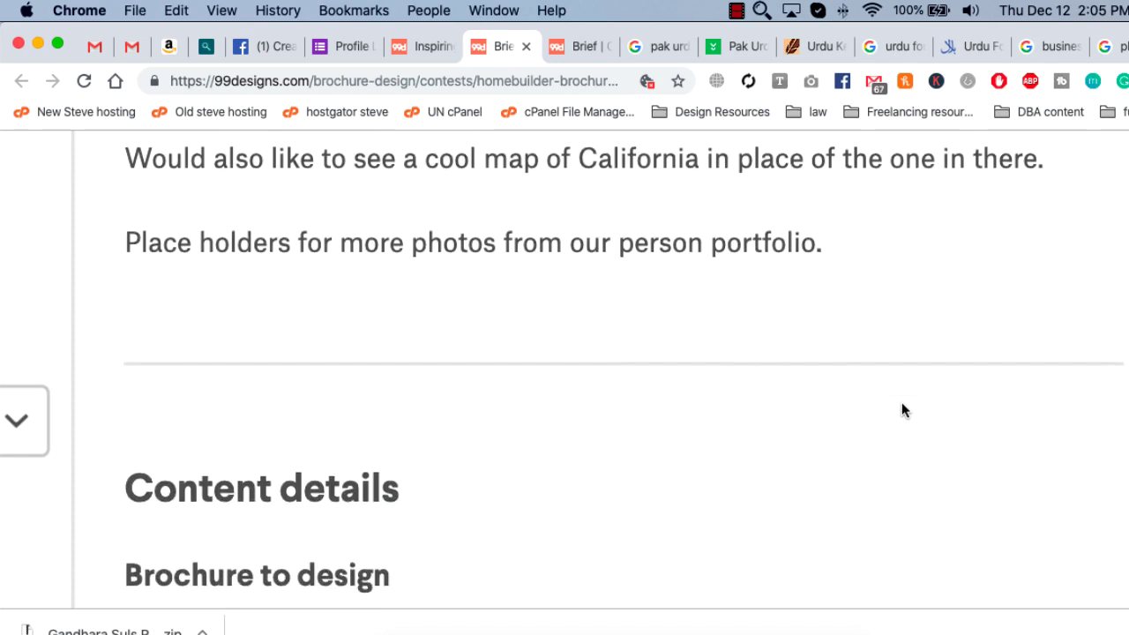
scroll(901, 411, "down", 5)
scroll(902, 411, "down", 4)
scroll(901, 410, "up", 3)
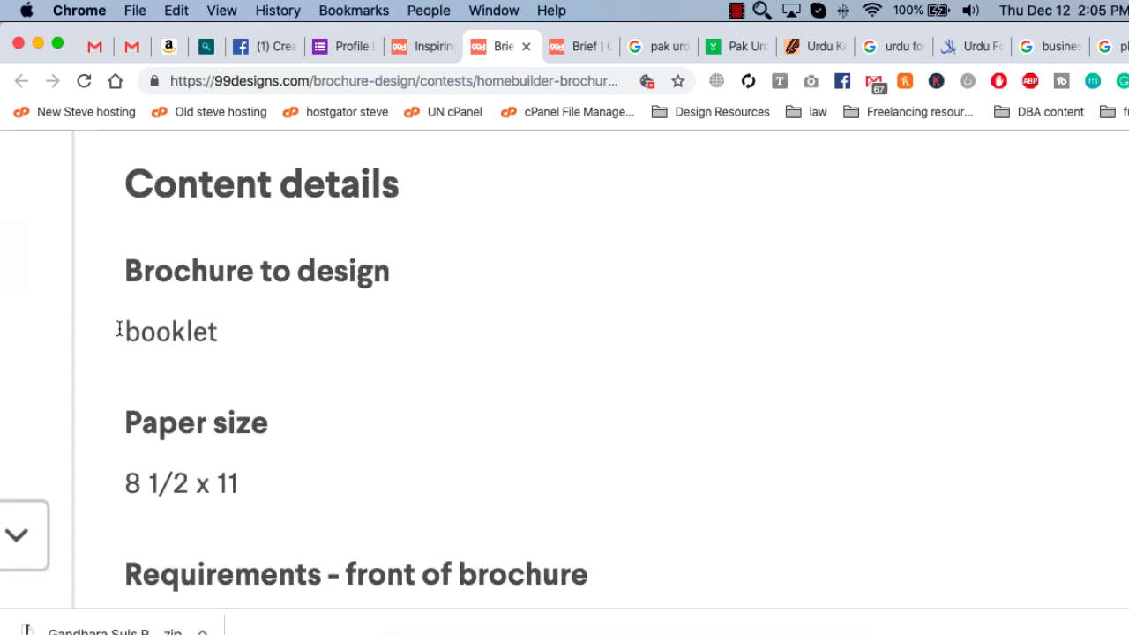
scroll(159, 437, "down", 2)
Highlight the 8 1/2 x 11 booklet size, then go back to Illustrator
left_click_drag(127, 406, 285, 410)
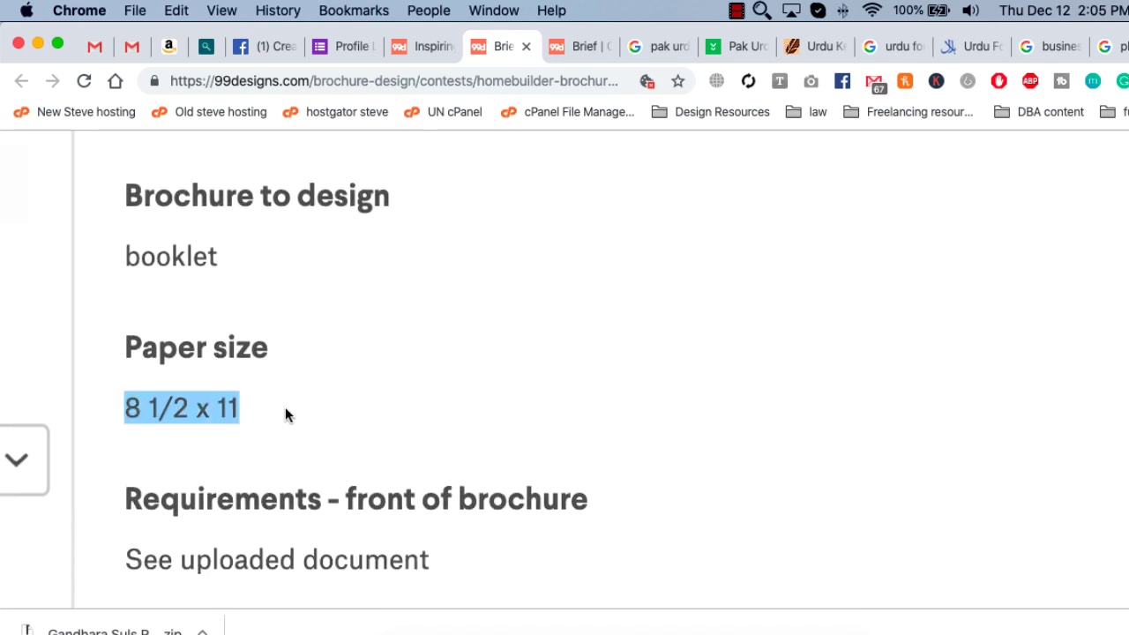
left_click(267, 410)
left_click_drag(126, 406, 211, 408)
double_click(225, 405)
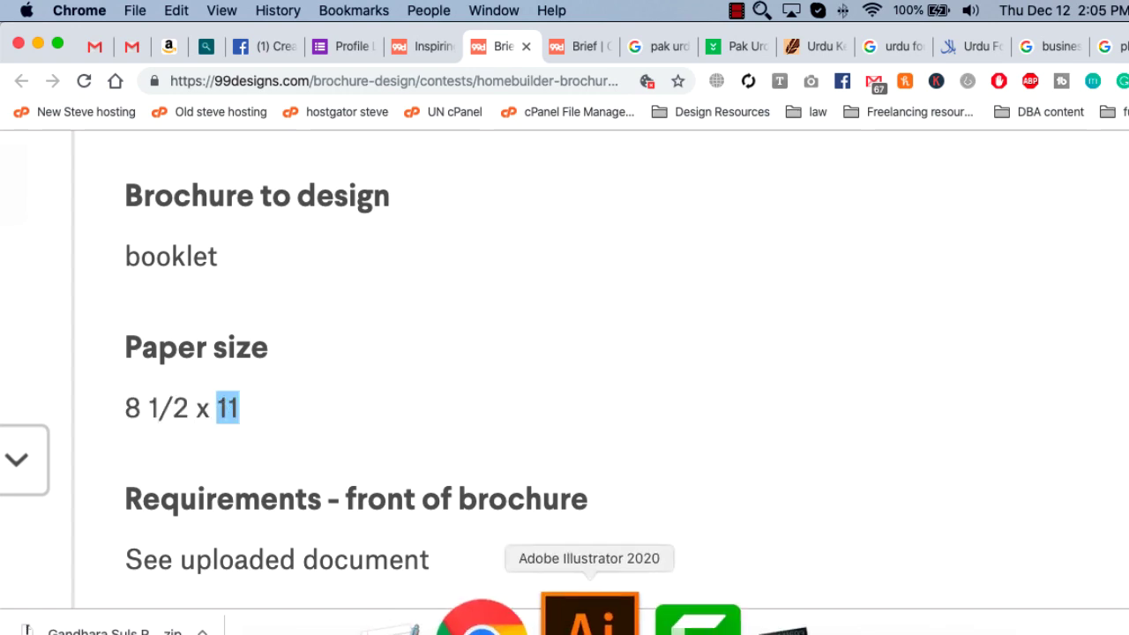
left_click(585, 616)
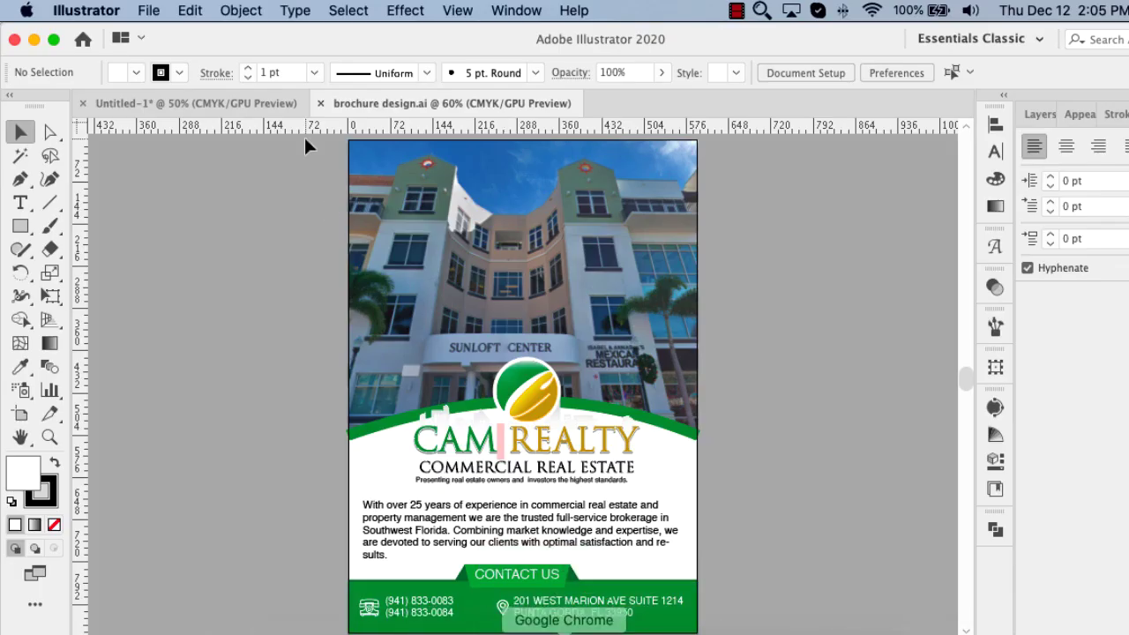
Set the Untitled-1 artboard to the Letter preset and confirm its Artboard Options
left_click(20, 413)
left_click(181, 76)
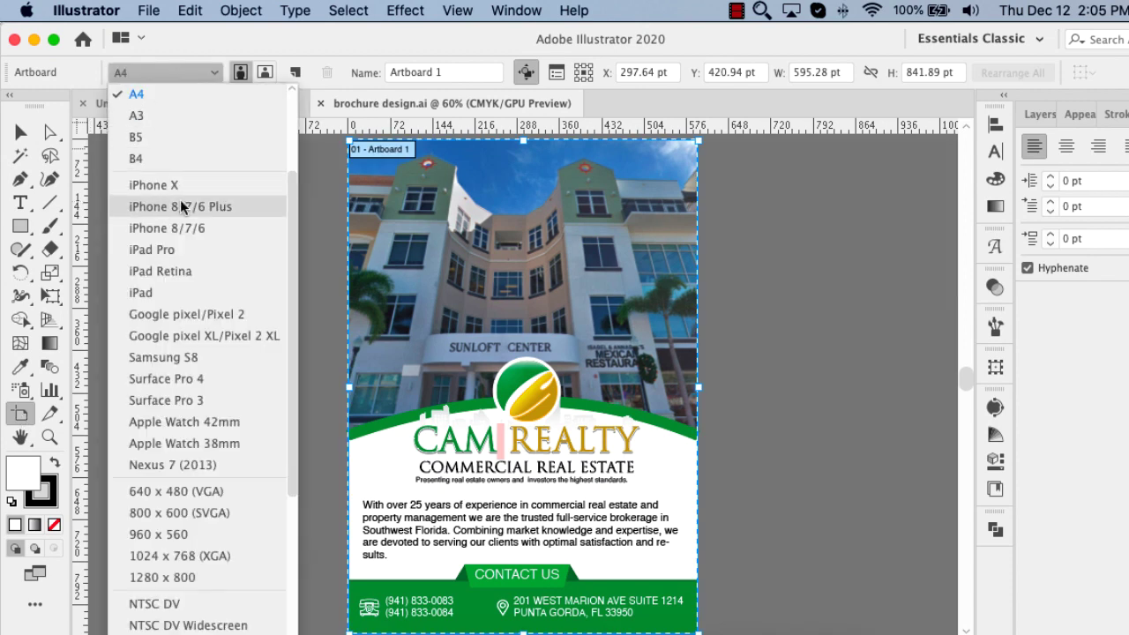
left_click(156, 166)
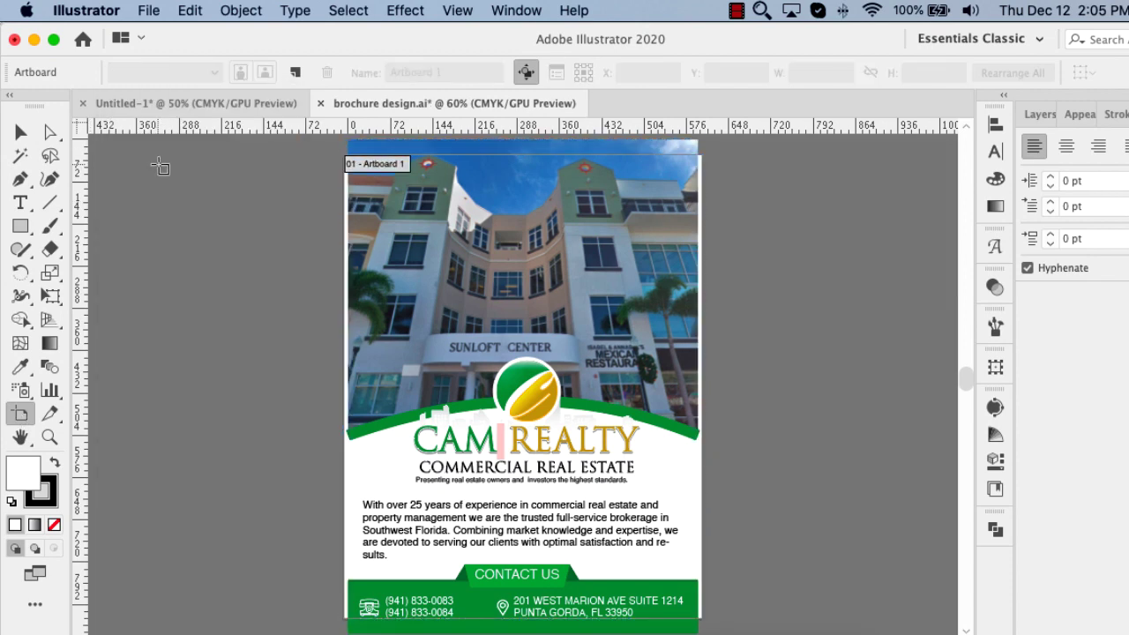
left_click(221, 101)
left_click(171, 74)
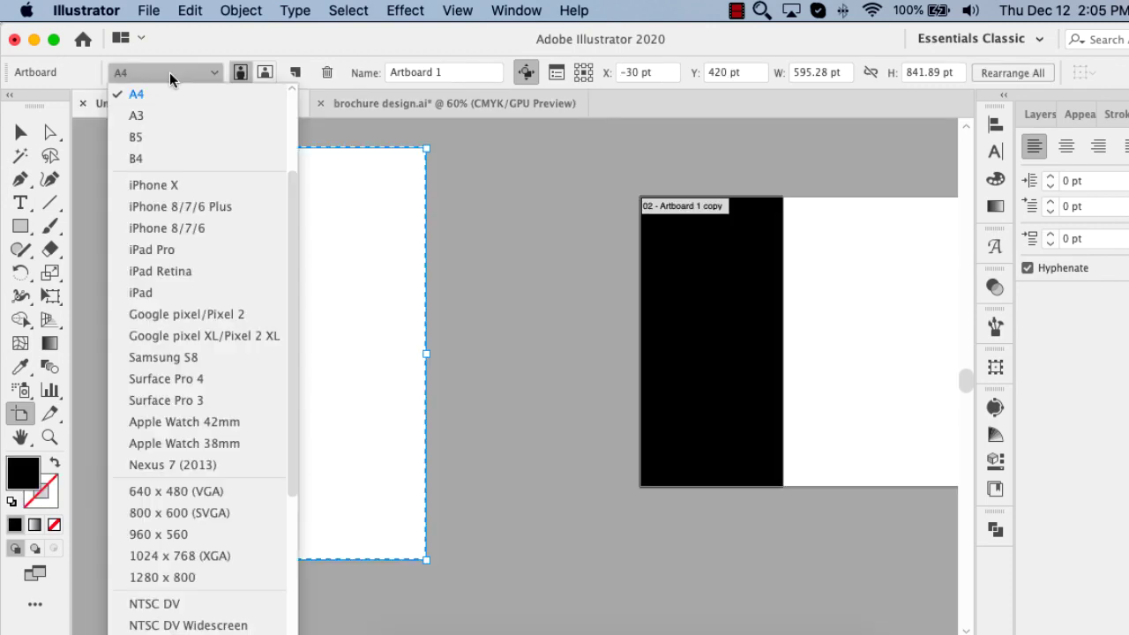
scroll(162, 165, "up", 3)
left_click(161, 163)
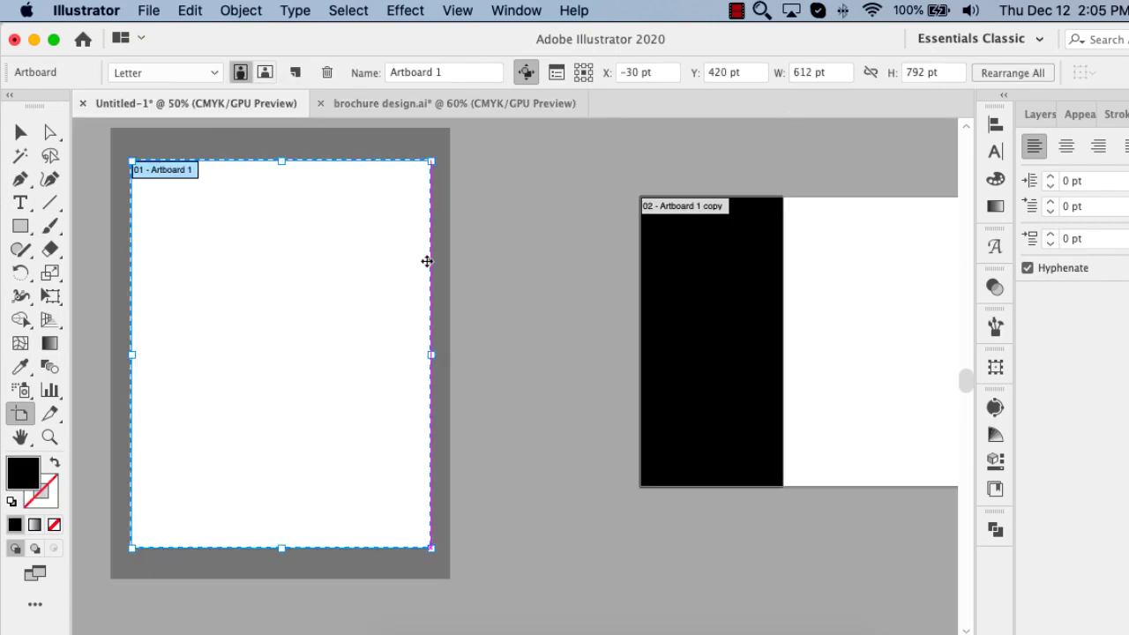
key("Return")
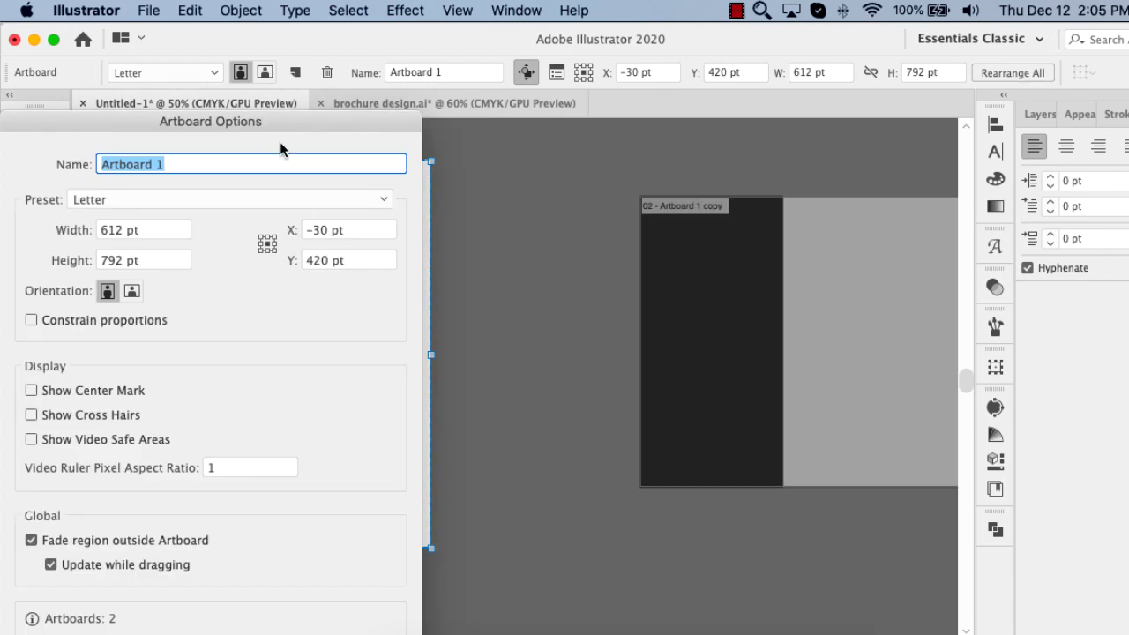
left_click_drag(291, 121, 653, 33)
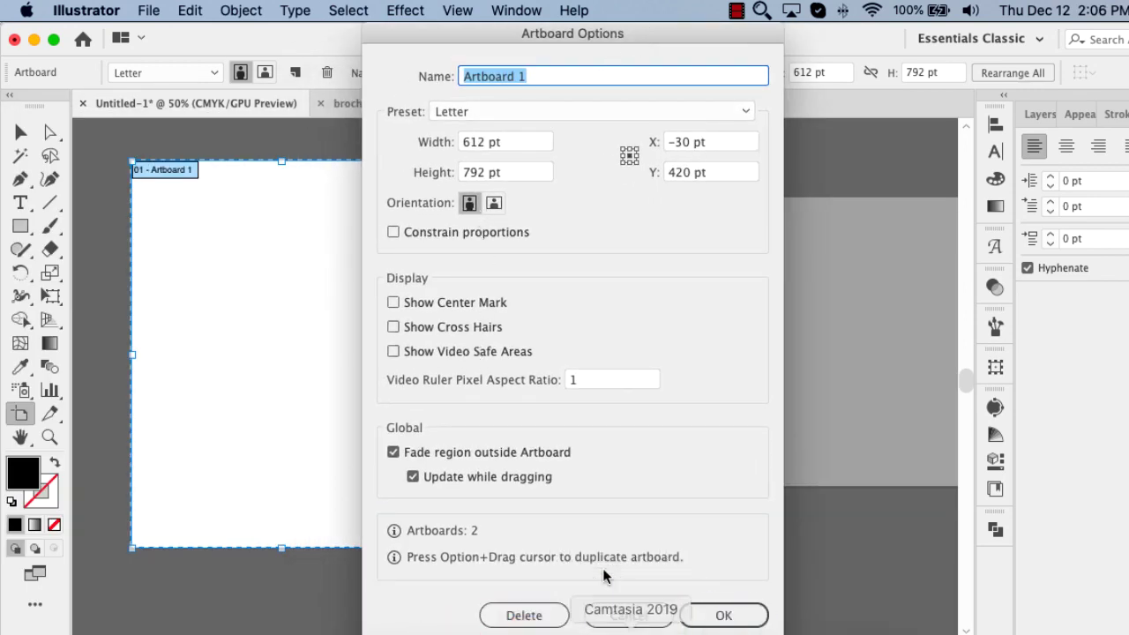
left_click(724, 615)
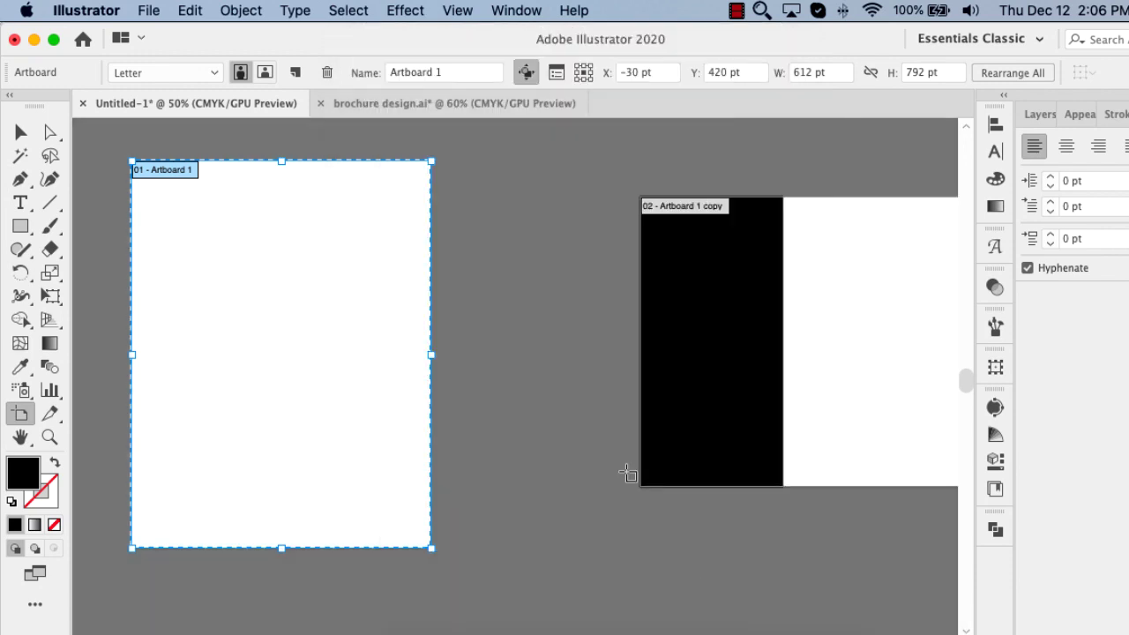
Show rulers in inches, set Artboard 1's height to 11.9 in, and return to the brief
key("super+r")
right_click(367, 125)
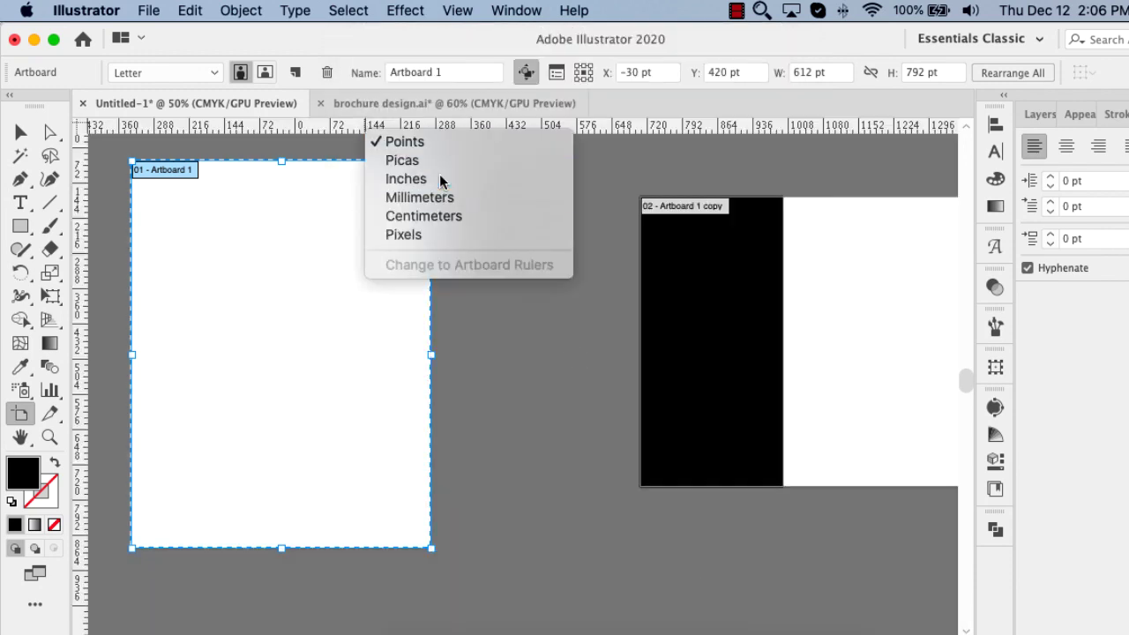
left_click(406, 179)
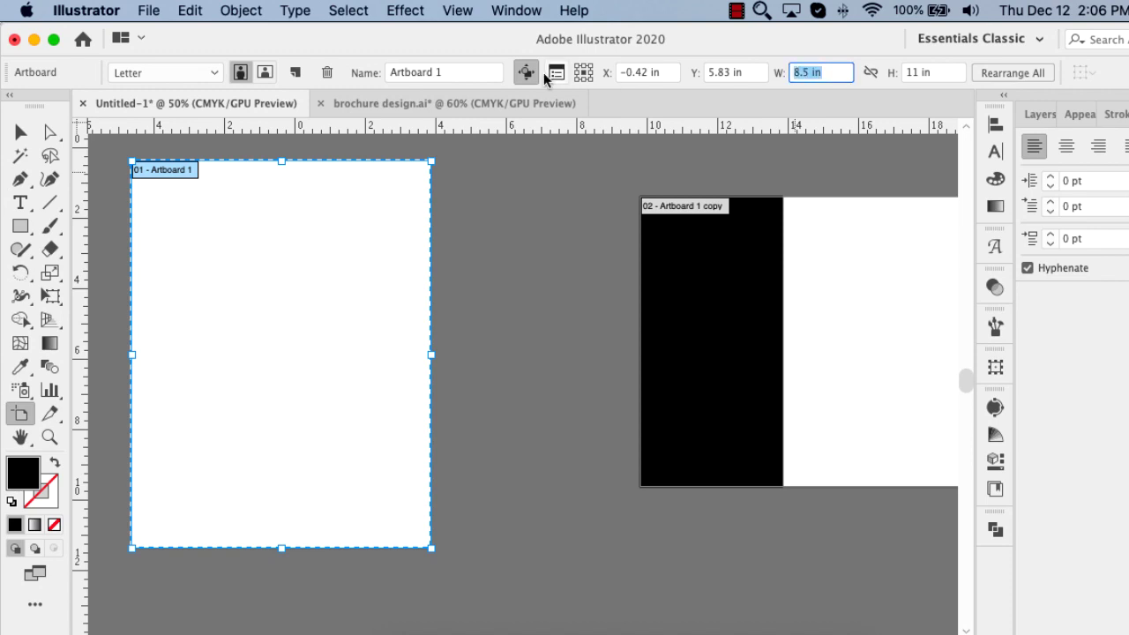
left_click(951, 79)
type("11.9")
key("Return")
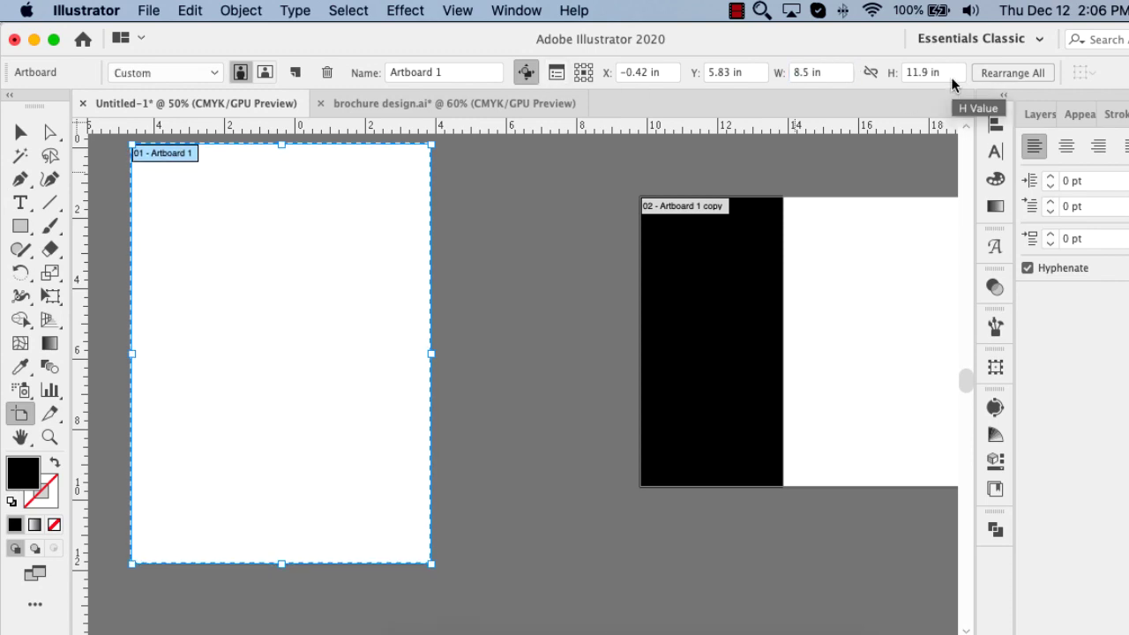
mouse_move(565, 632)
left_click(556, 618)
scroll(432, 439, "down", 5)
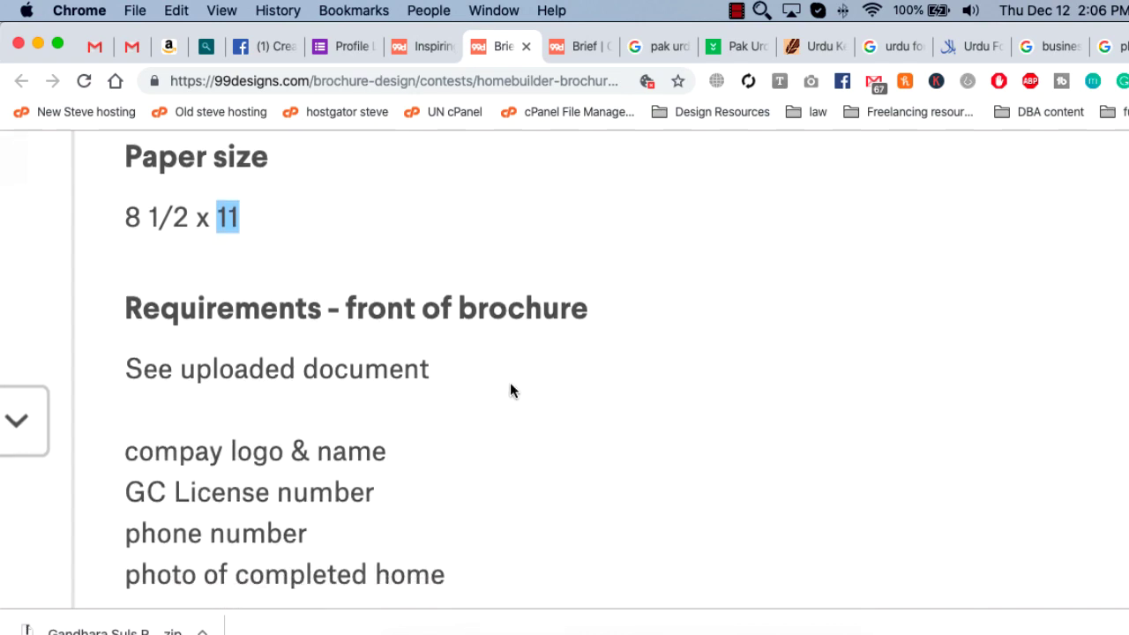
Highlight the front, body and back requirement lines, including the phone number line
scroll(509, 379, "down", 4)
left_click_drag(382, 324, 452, 339)
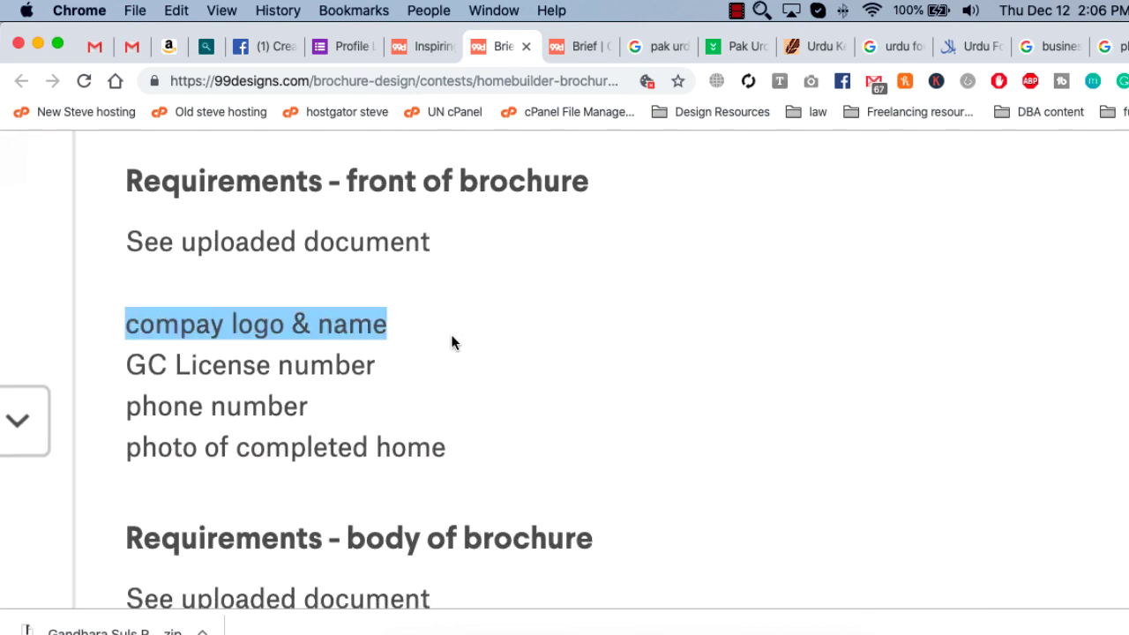
scroll(449, 340, "down", 3)
left_click_drag(128, 265, 416, 267)
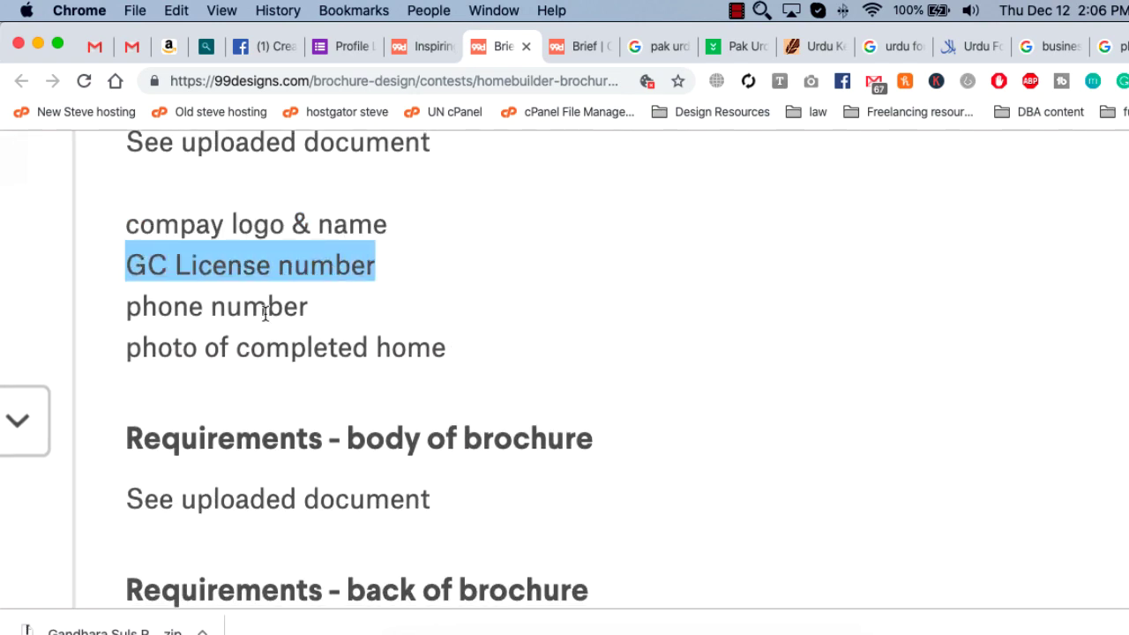
left_click_drag(125, 300, 350, 309)
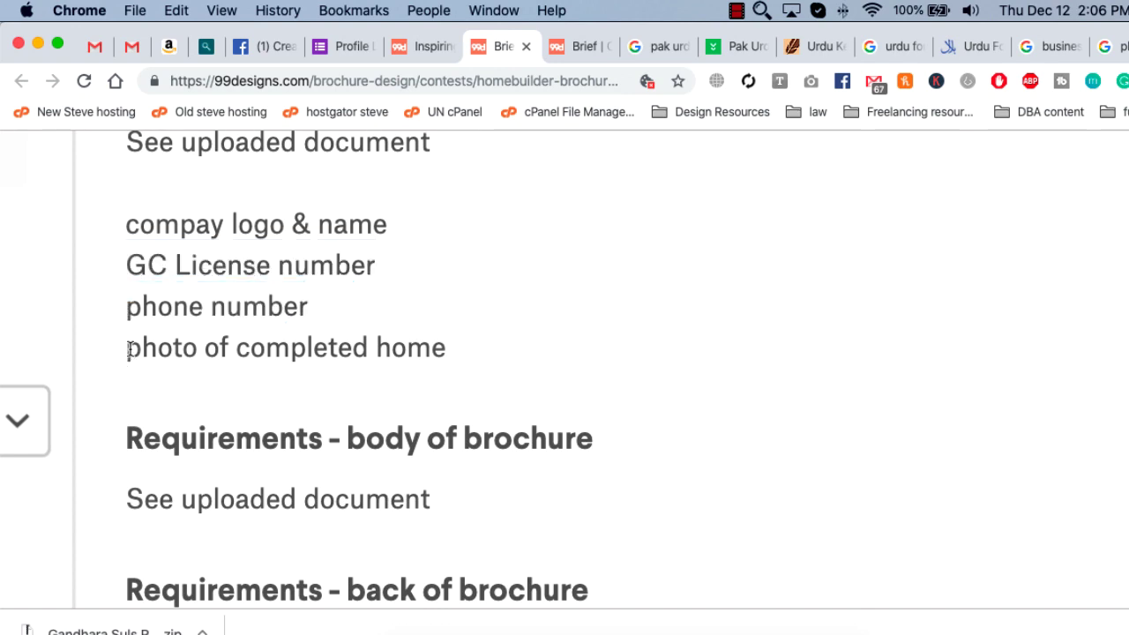
left_click_drag(126, 348, 574, 342)
Scroll down to the 3.75MB Homebound Booklet attachment
scroll(573, 341, "down", 2)
scroll(573, 342, "down", 3)
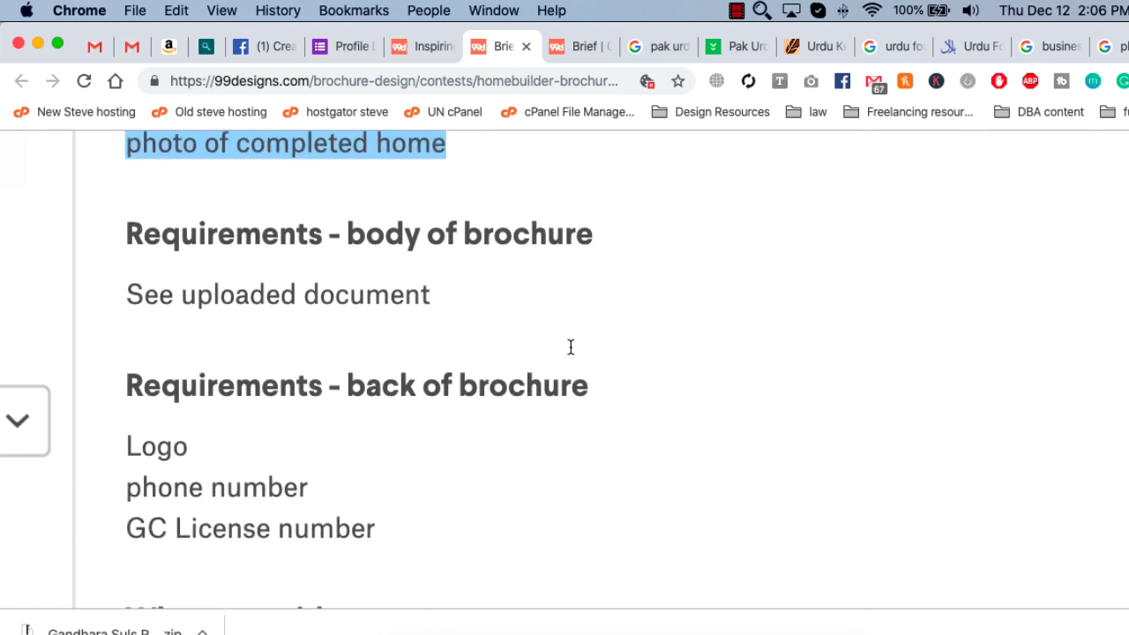
double_click(262, 291)
scroll(309, 335, "down", 7)
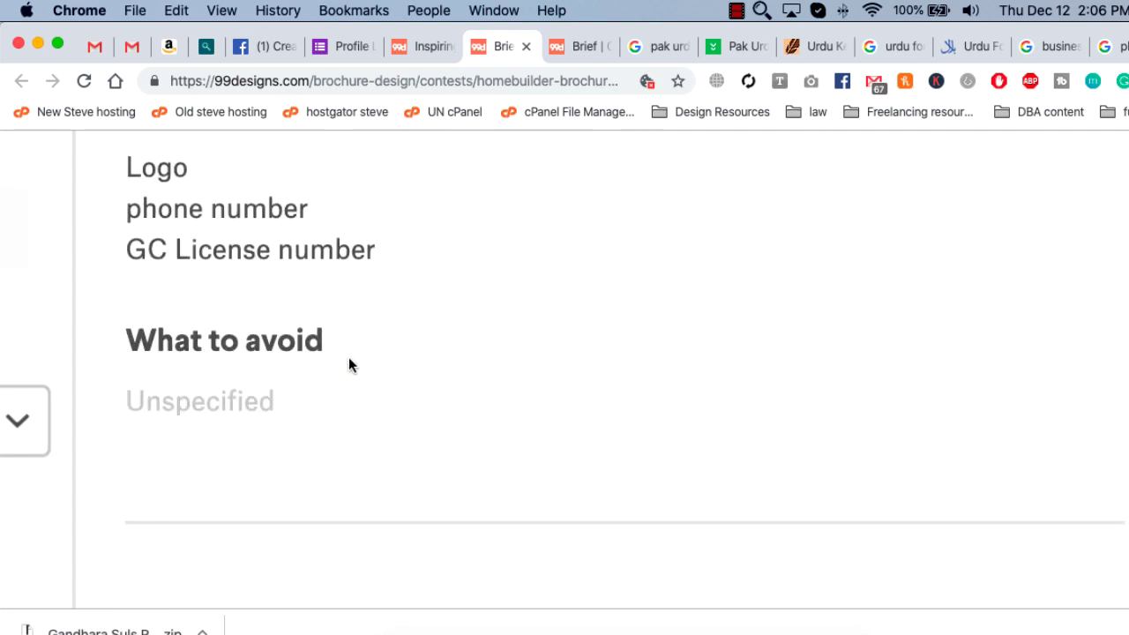
scroll(353, 360, "down", 10)
scroll(357, 363, "down", 5)
scroll(358, 369, "down", 7)
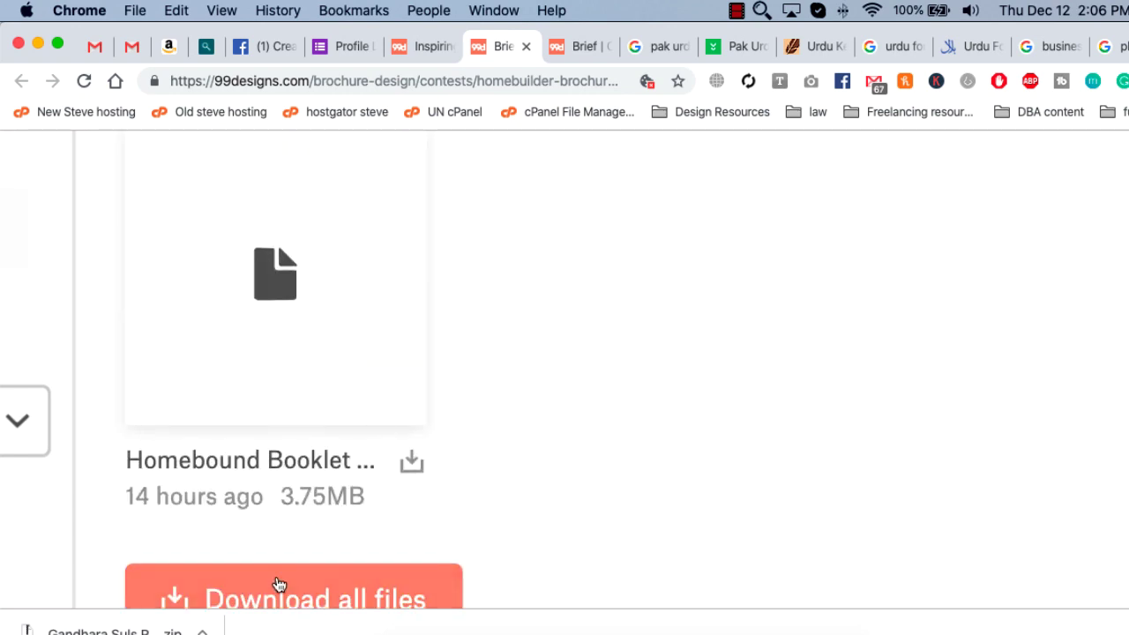
Open Homebound Booklet word doc.docx from the Desktop's Flyer folder in Finder
left_click(435, 625)
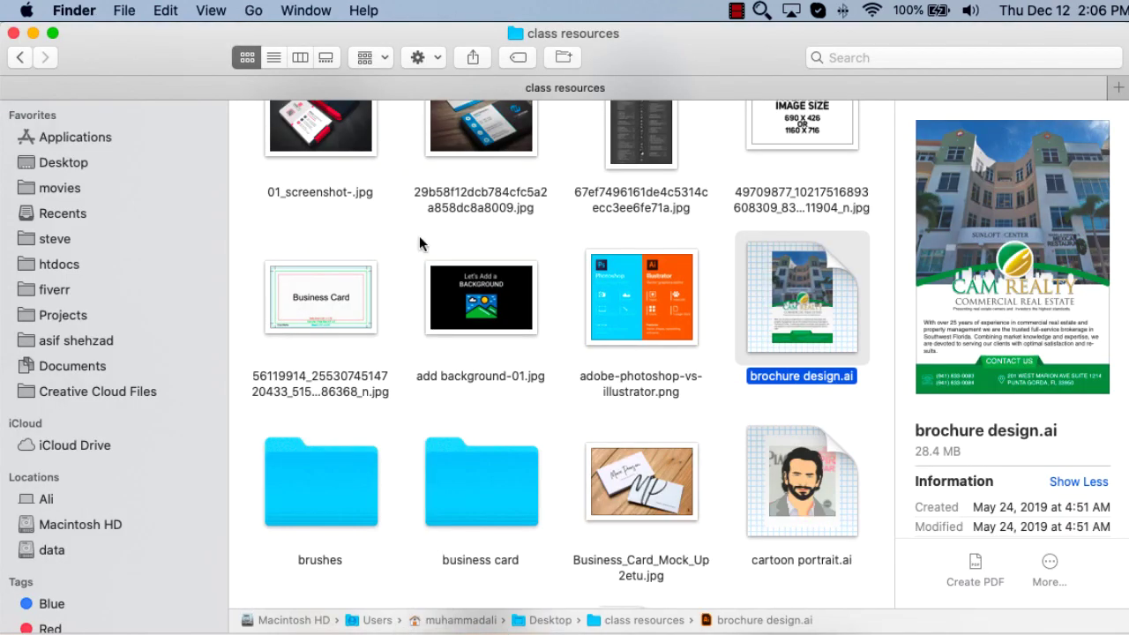
left_click(44, 164)
type("flyer")
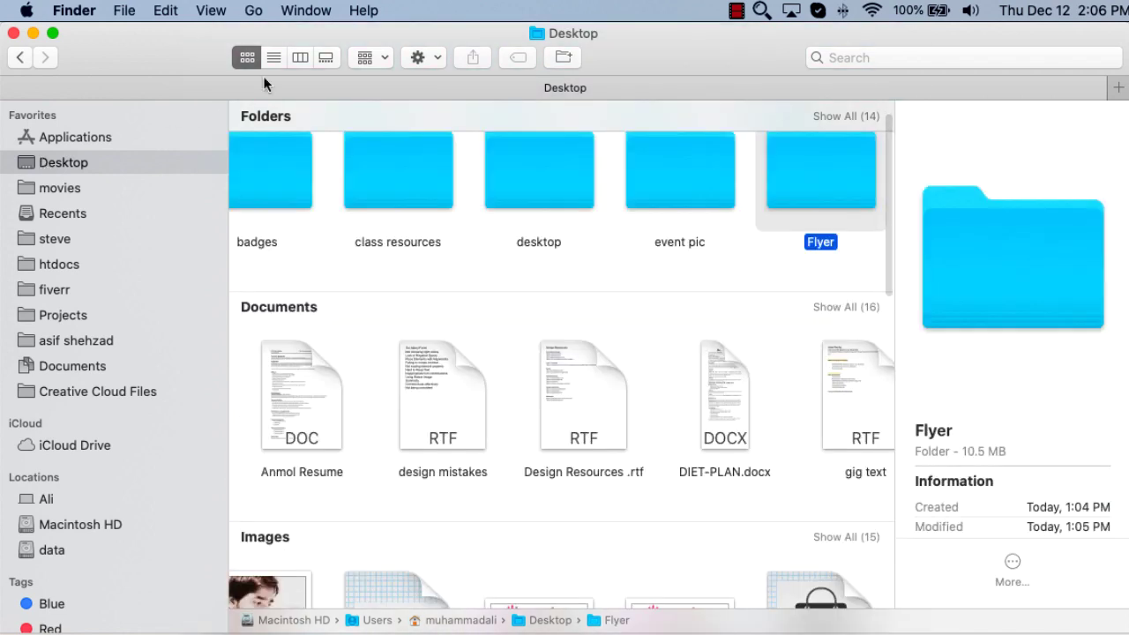
double_click(784, 162)
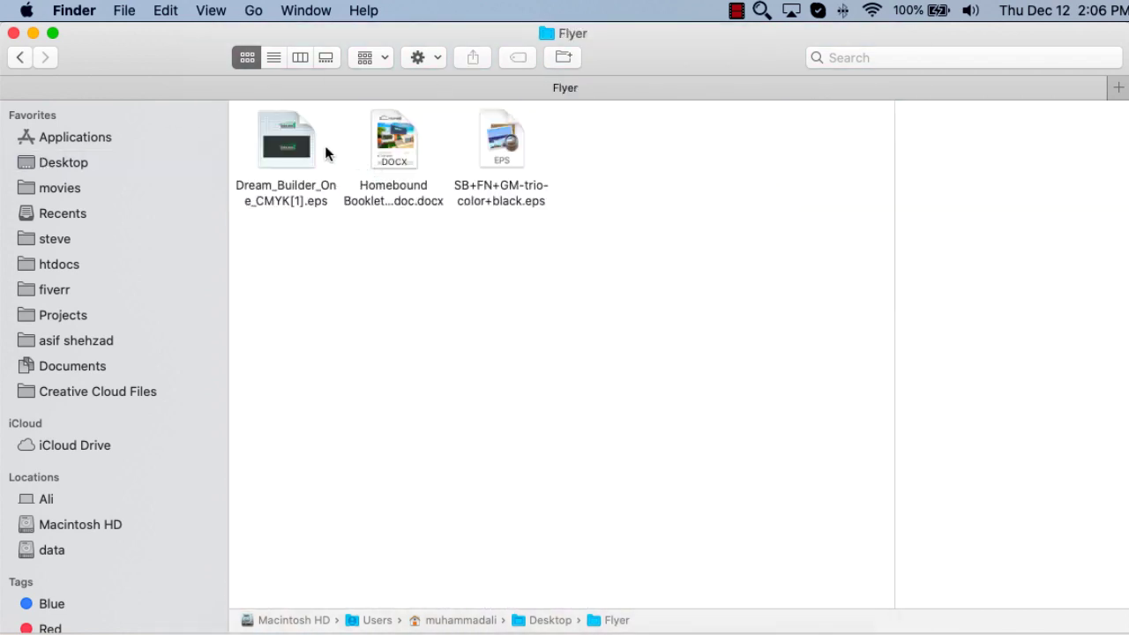
left_click(380, 144)
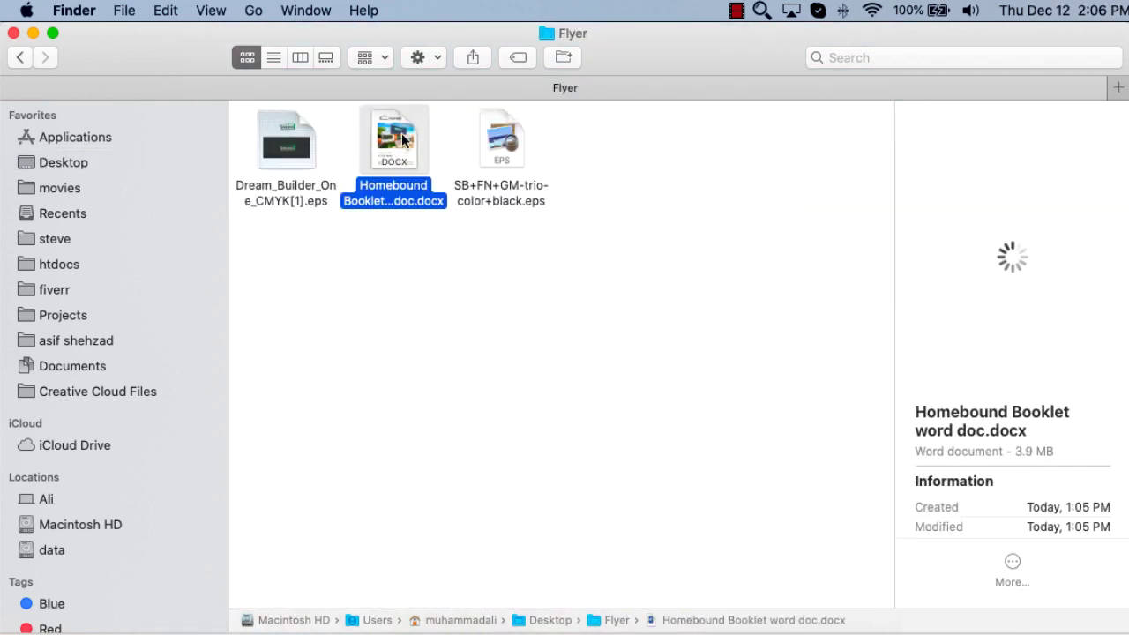
double_click(402, 138)
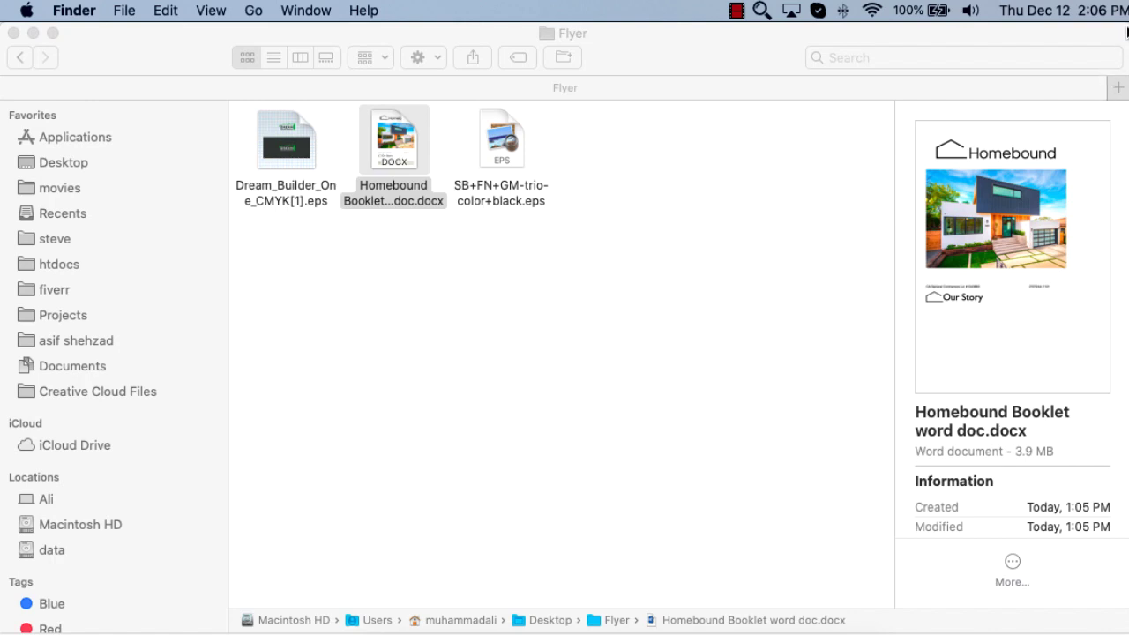
left_click_drag(1127, 33, 1128, 33)
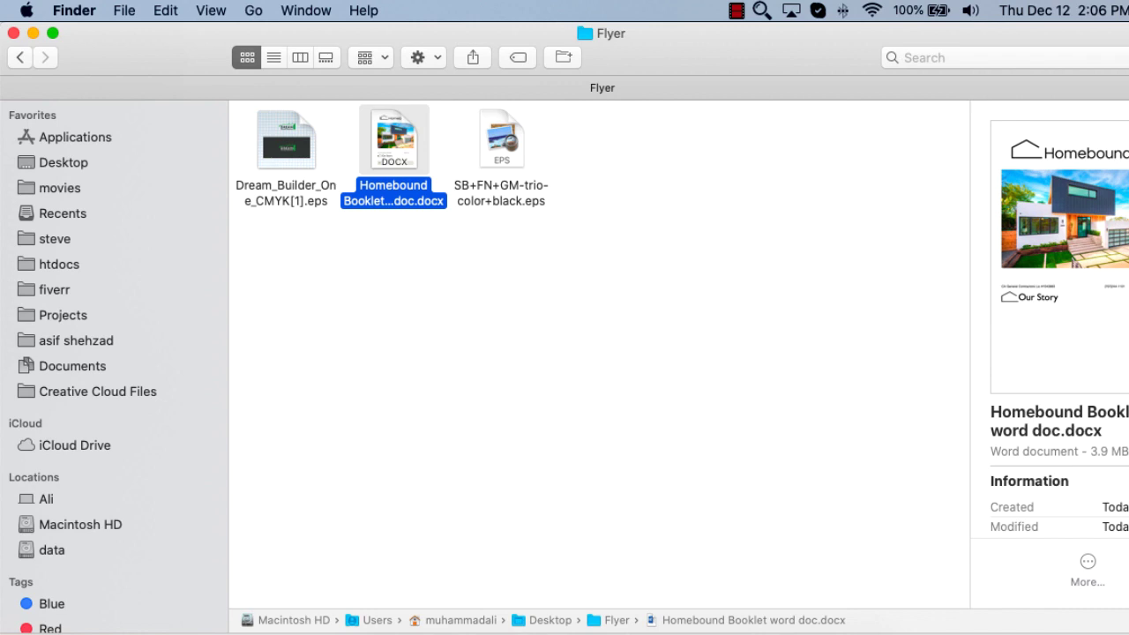
Quit Calculator from the Dock and bring the booklet up in Word
right_click(647, 613)
mouse_move(671, 631)
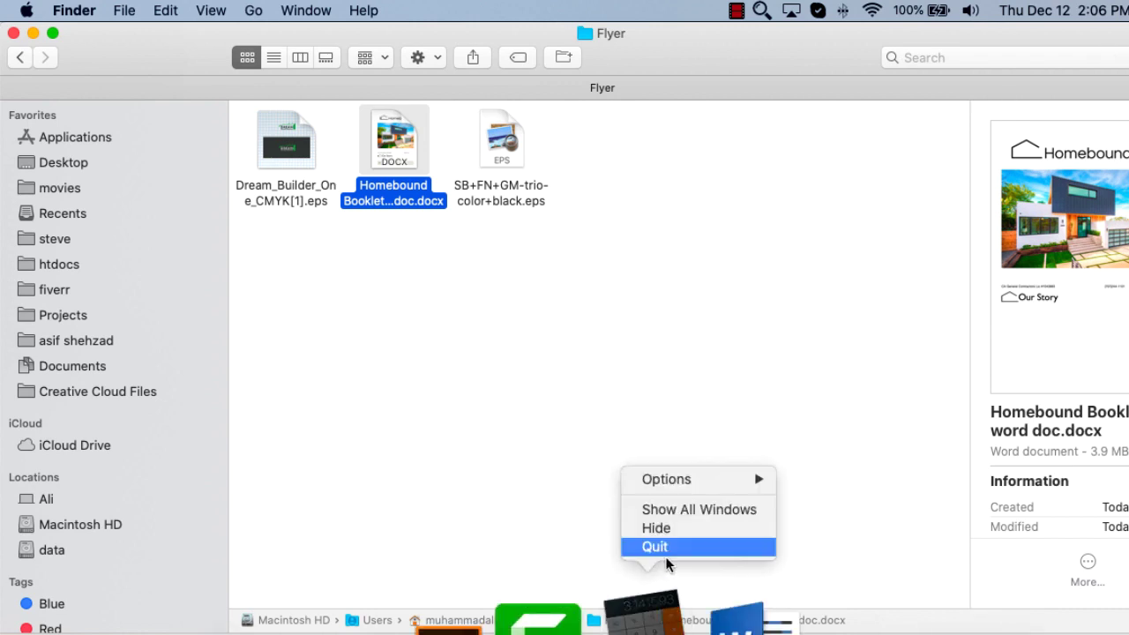
left_click(672, 544)
left_click(660, 614)
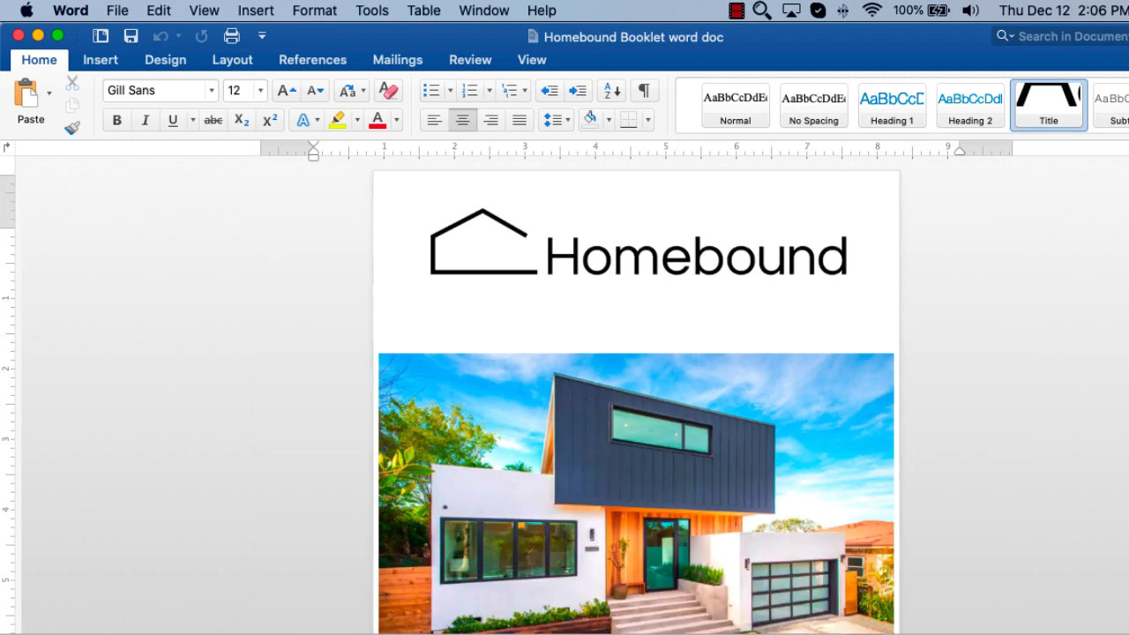
Scroll through every booklet page, selecting the cover house photo, then return to Chrome
scroll(884, 483, "down", 5)
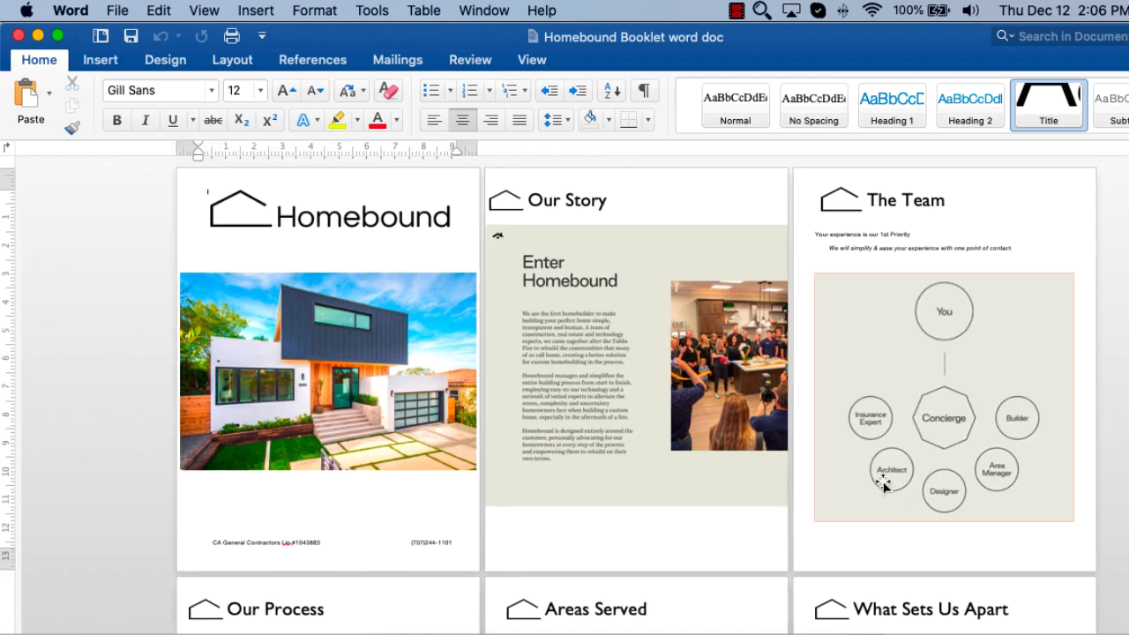
scroll(890, 484, "down", 5)
scroll(890, 484, "down", 5)
scroll(889, 484, "up", 1)
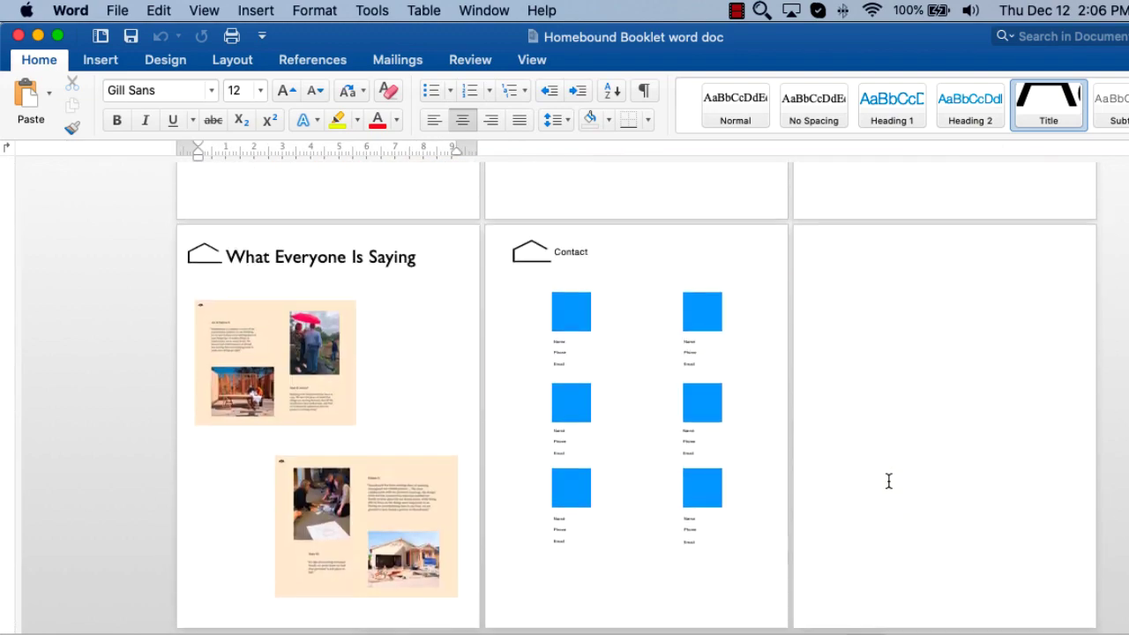
scroll(890, 484, "up", 10)
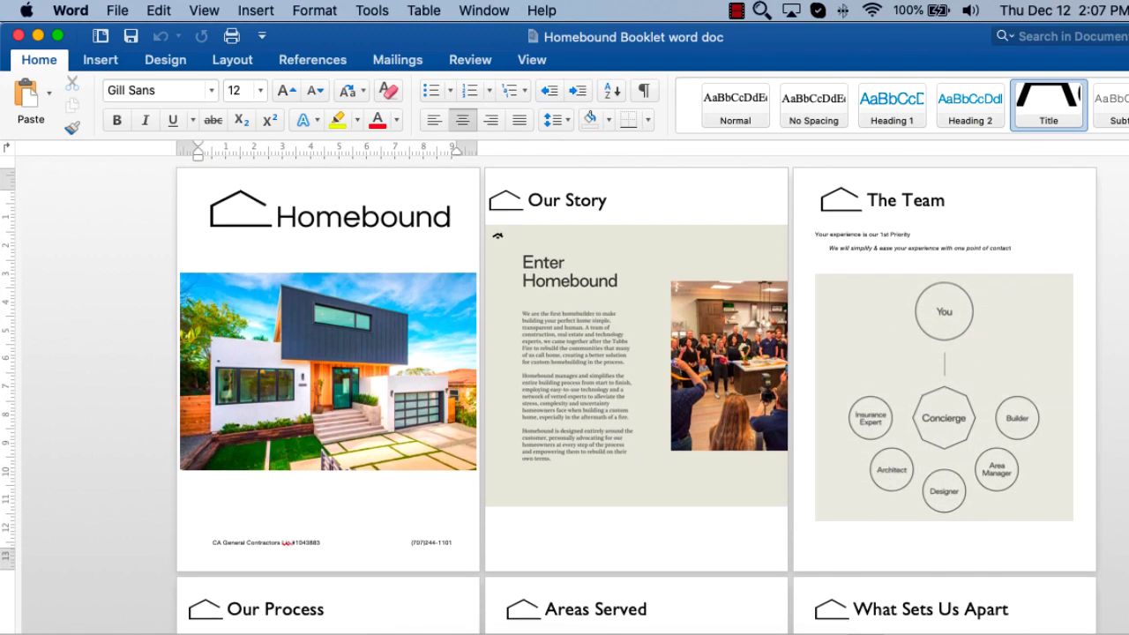
scroll(344, 298, "up", 2)
scroll(344, 298, "up", 2)
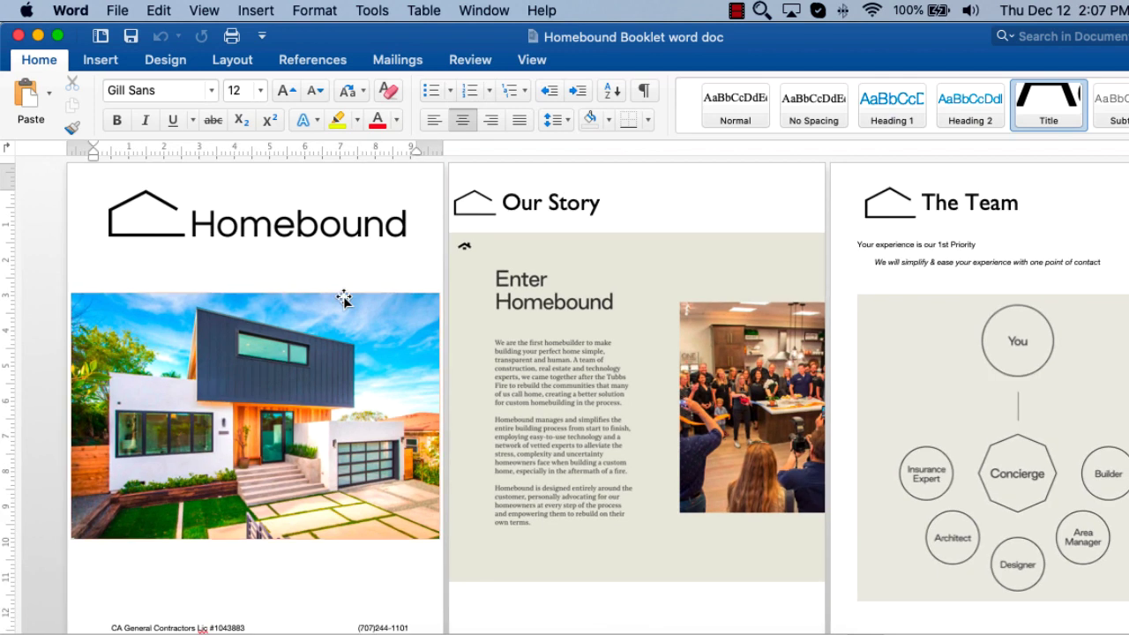
left_click(314, 342)
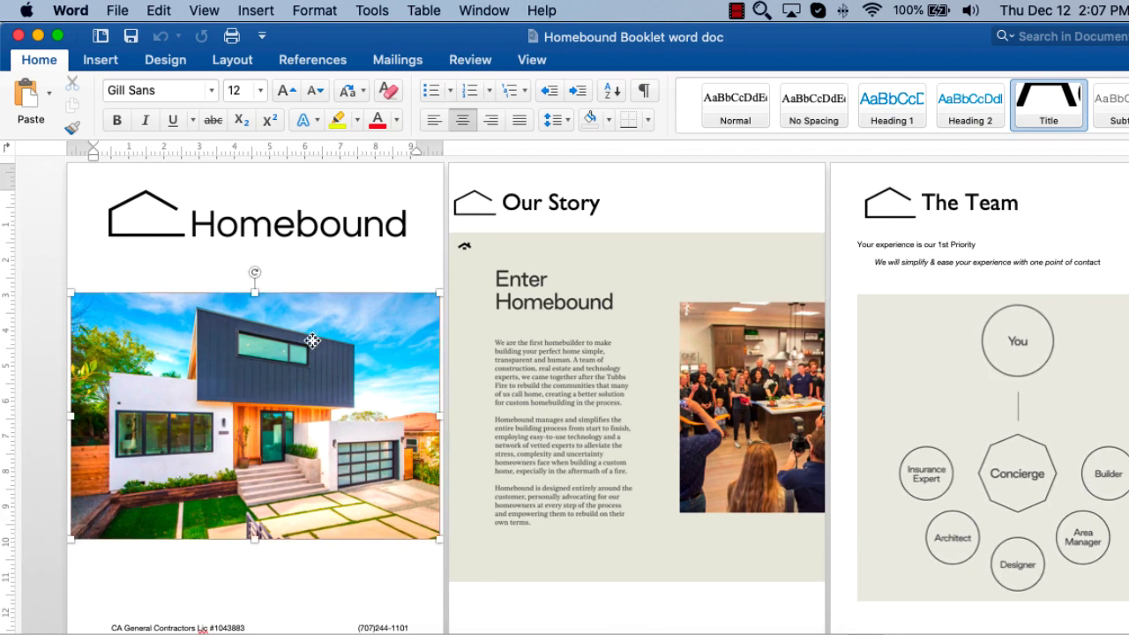
scroll(316, 346, "down", 2)
left_click(915, 278)
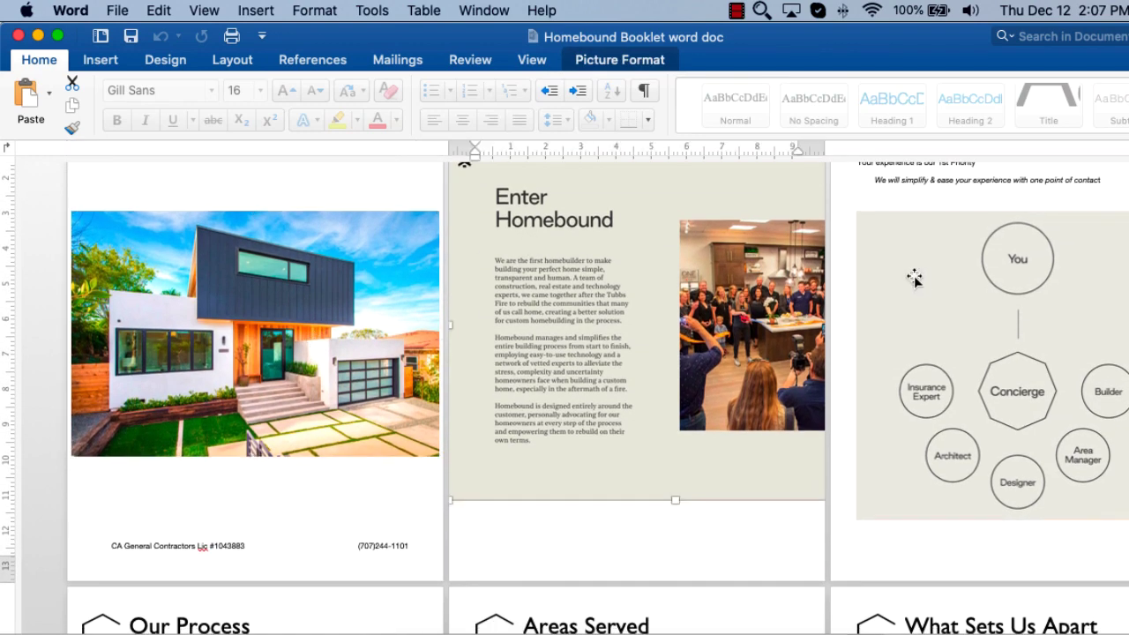
scroll(915, 285, "down", 8)
scroll(574, 454, "down", 7)
scroll(574, 455, "down", 5)
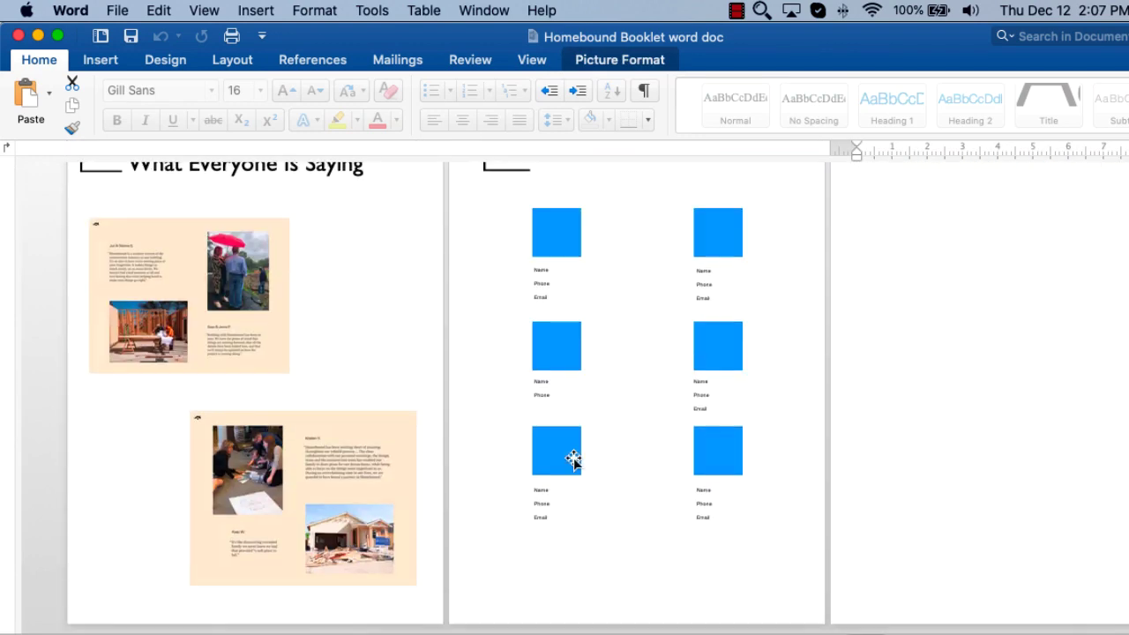
left_click(553, 618)
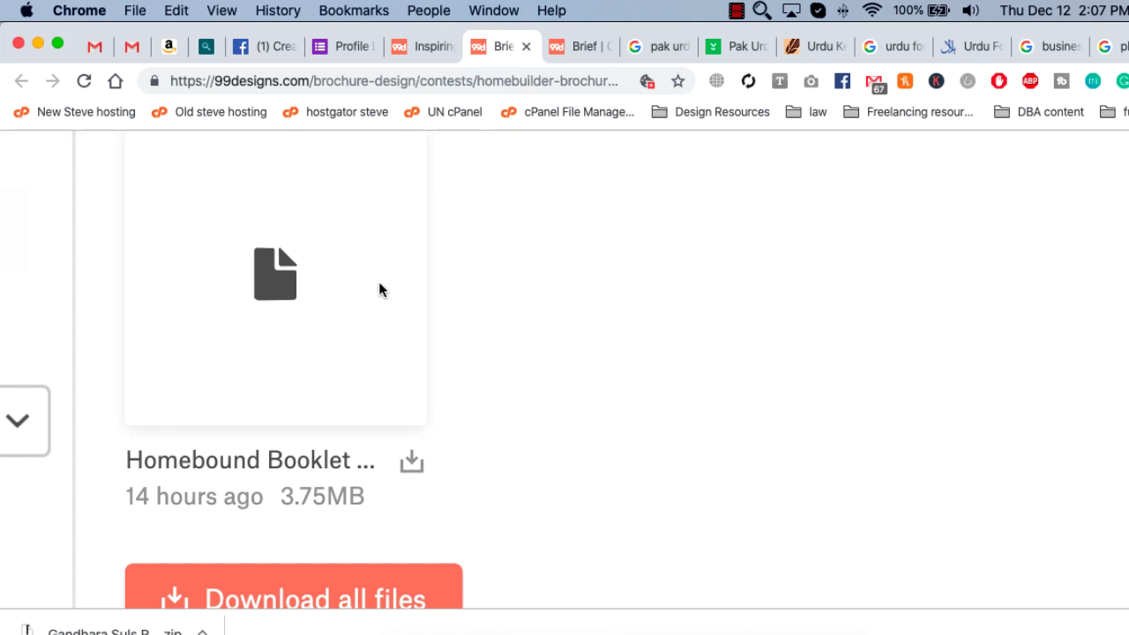
Scroll the 99designs brief, highlighting the Logo mention and several back-of-brochure requirement lines
scroll(379, 290, "up", 5)
scroll(378, 286, "up", 2)
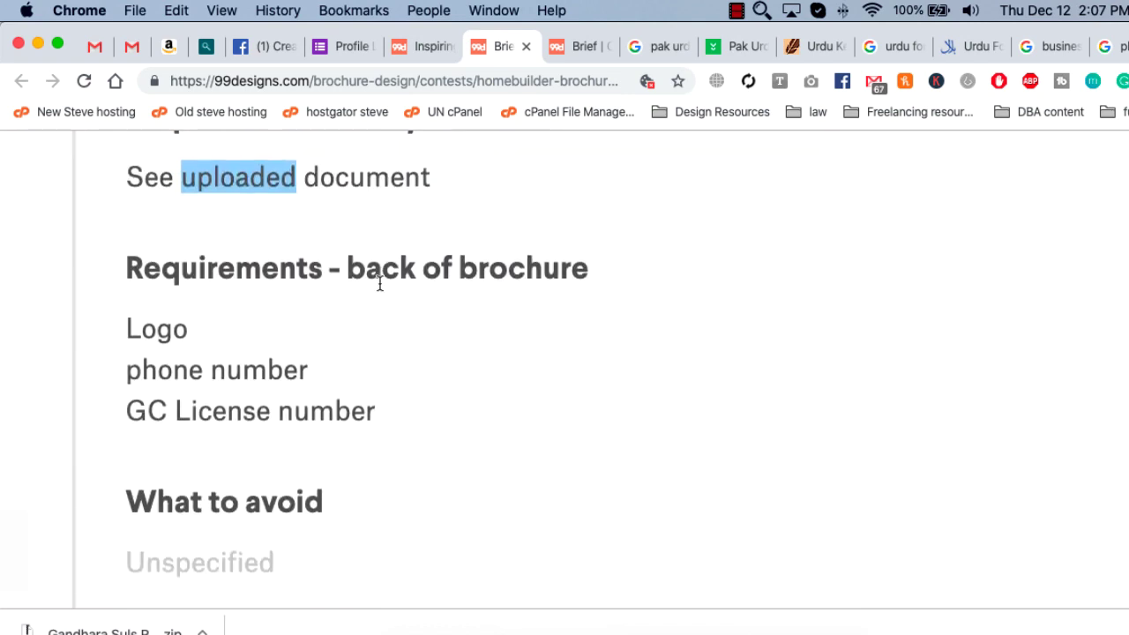
double_click(128, 332)
left_click(132, 332)
double_click(132, 332)
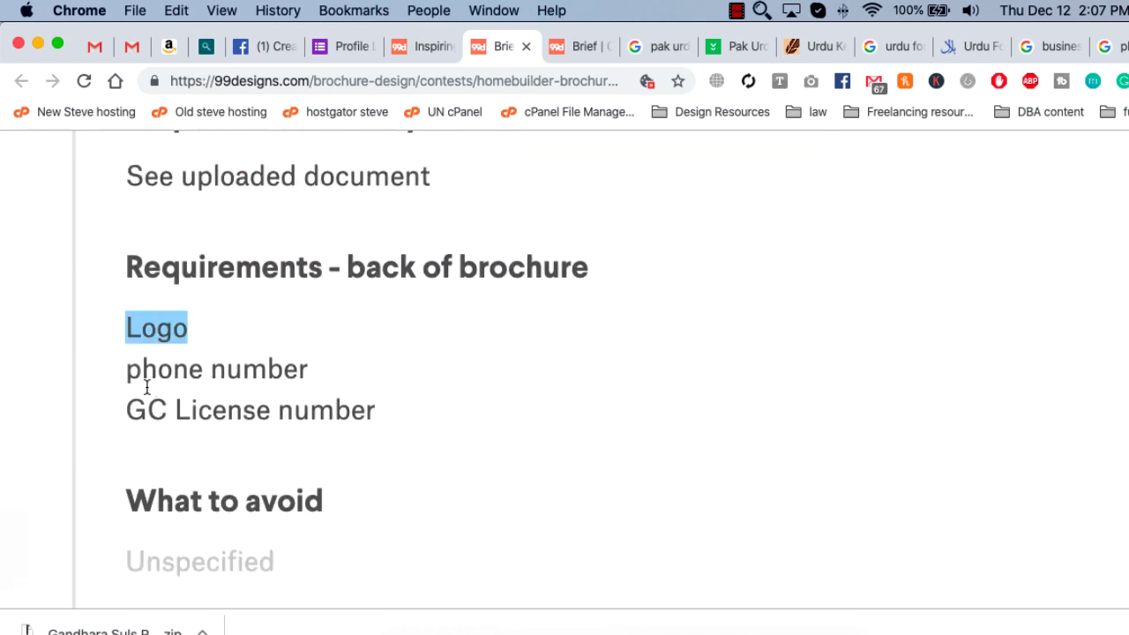
scroll(146, 389, "up", 5)
scroll(144, 391, "up", 2)
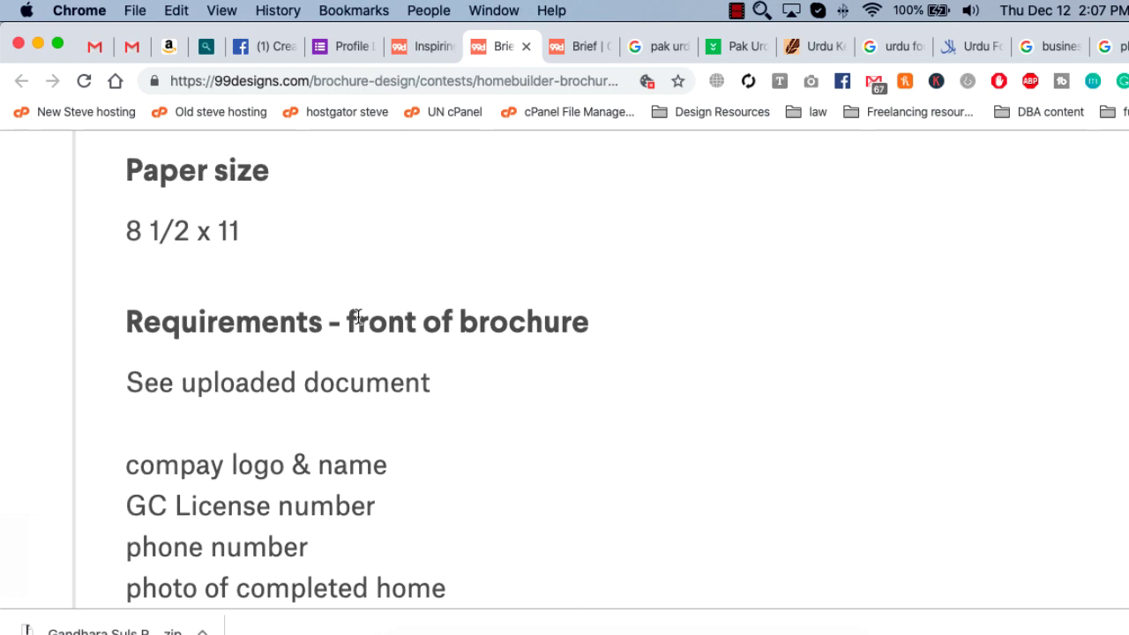
left_click_drag(358, 318, 590, 323)
scroll(353, 409, "down", 5)
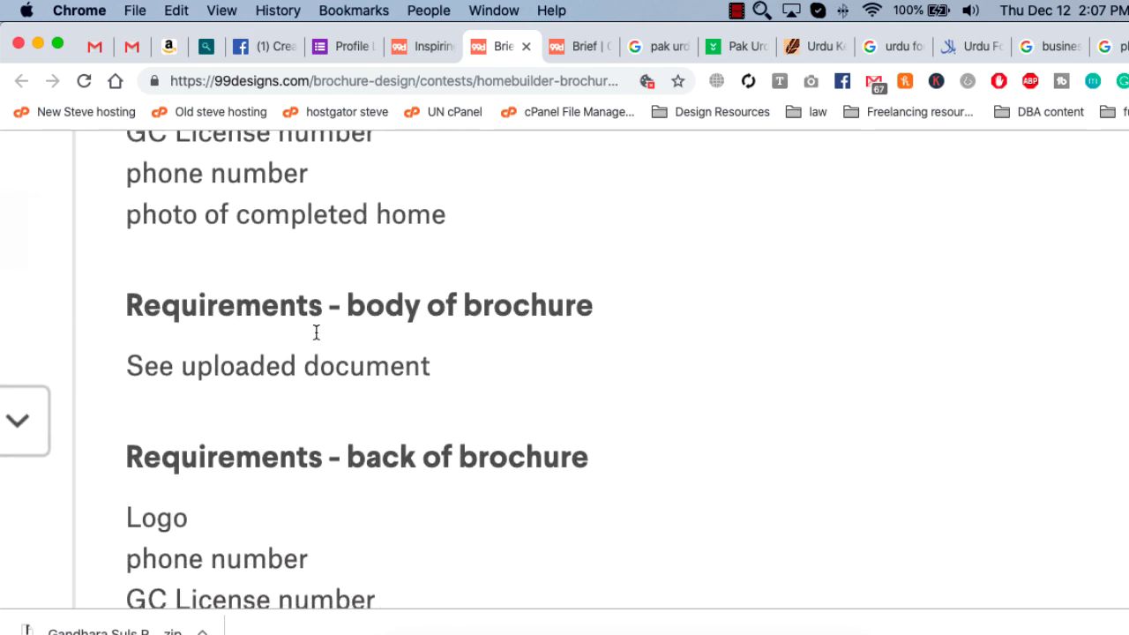
left_click_drag(126, 304, 446, 304)
scroll(144, 341, "down", 3)
left_click_drag(126, 360, 727, 370)
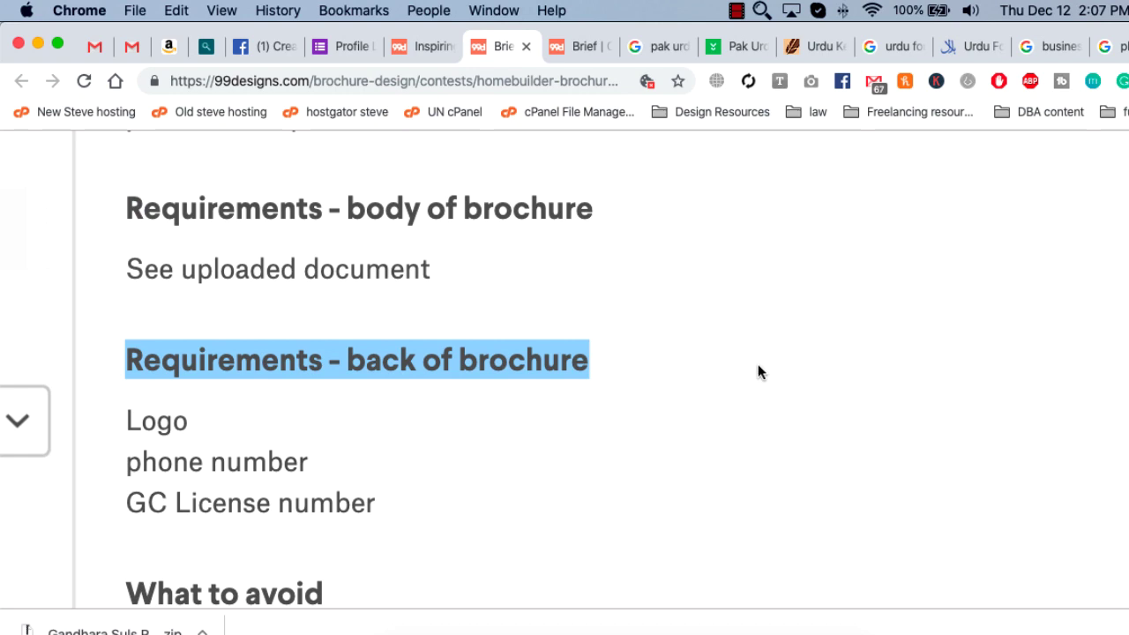
Review the front requirements: the uploaded-document note, licence, phone number and completed-home photo
scroll(759, 357, "up", 3)
scroll(754, 357, "up", 2)
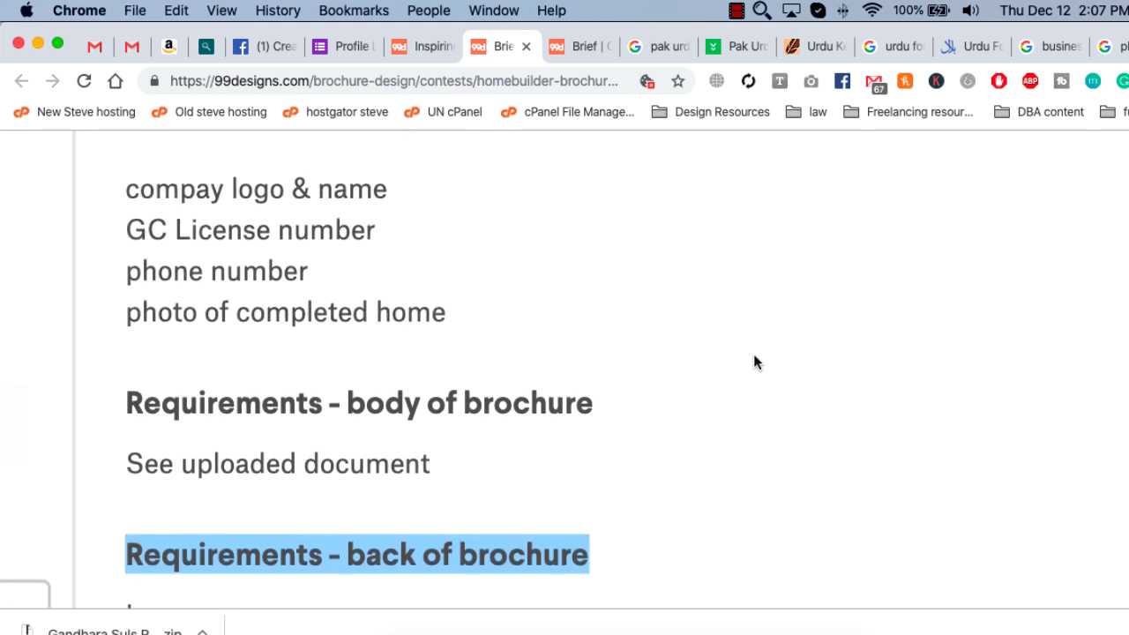
scroll(320, 291, "up", 2)
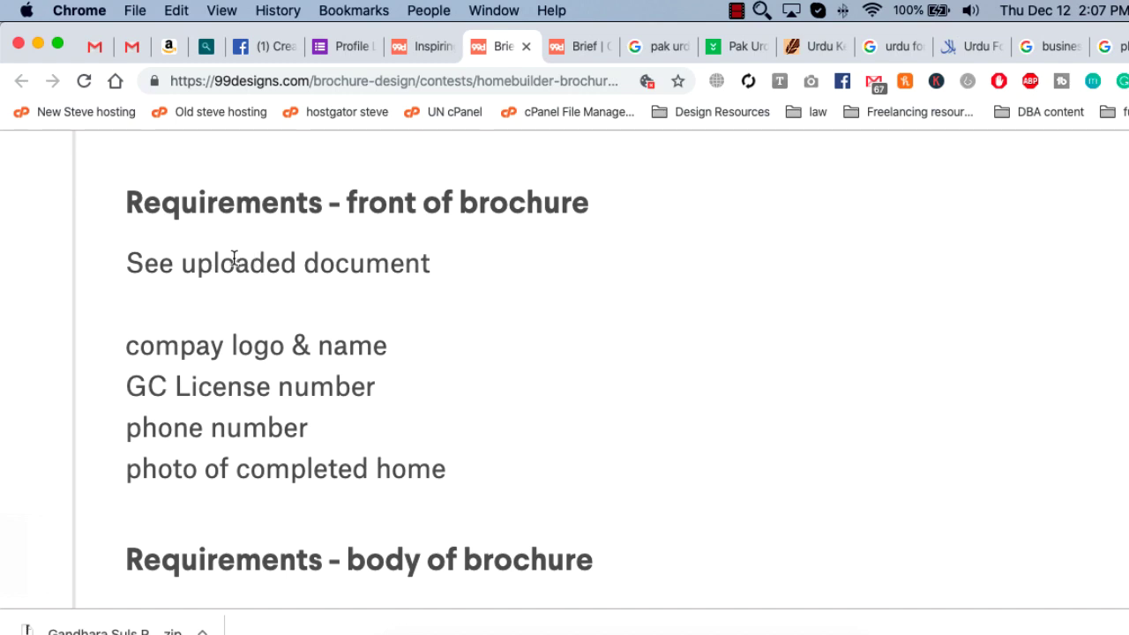
triple_click(320, 268)
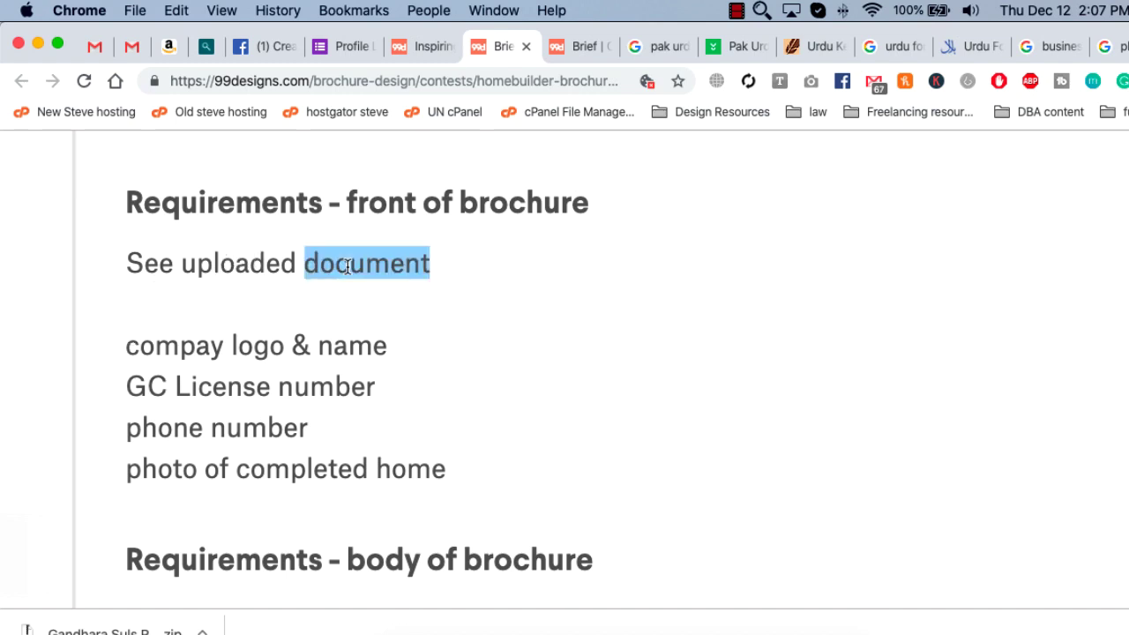
left_click(283, 350)
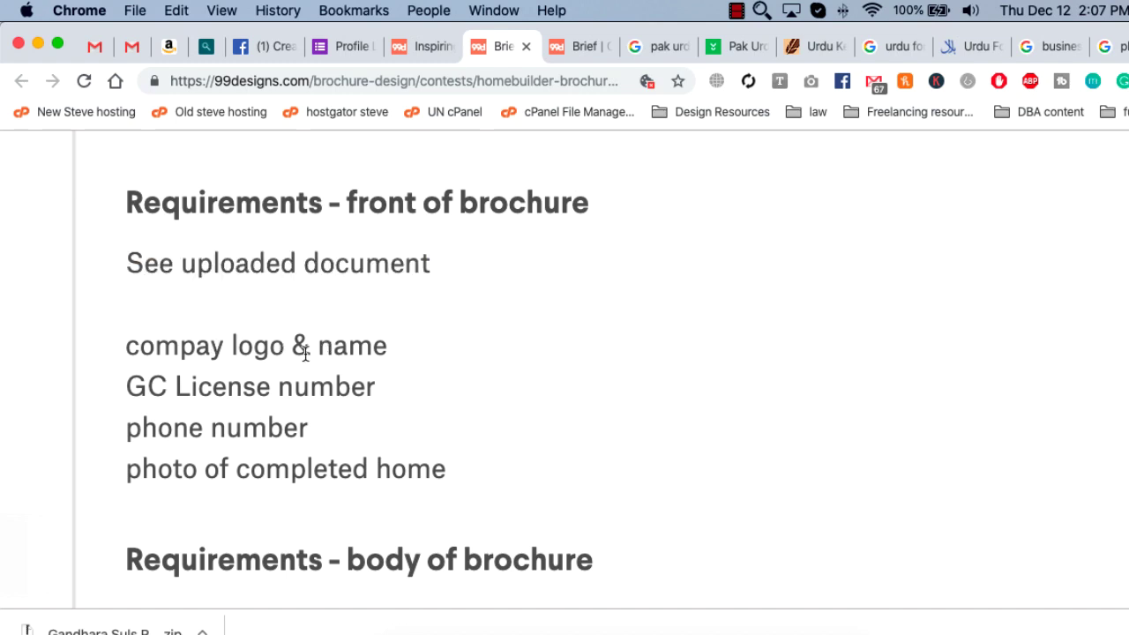
left_click_drag(123, 387, 389, 411)
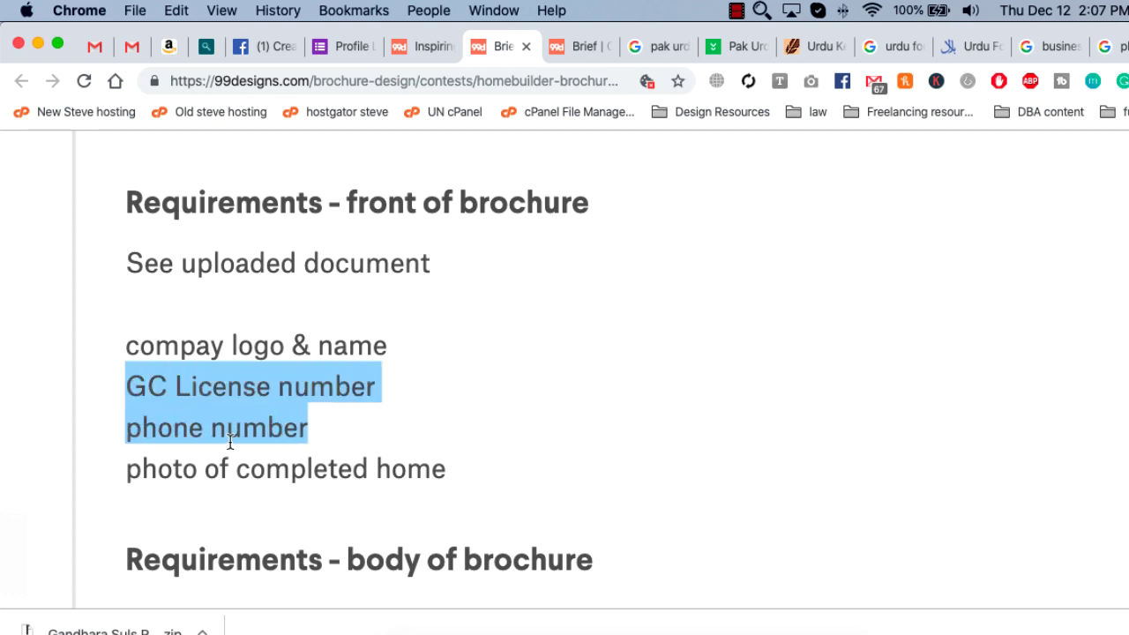
left_click_drag(171, 461, 426, 472)
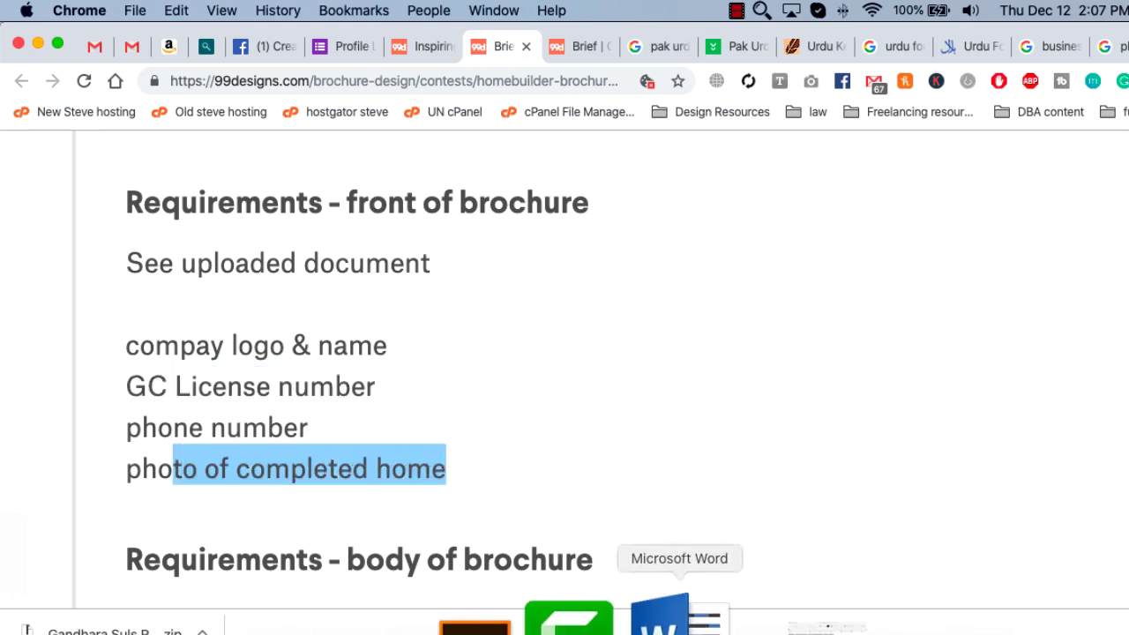
Select the house photo on the Word booklet cover and bring it to Illustrator
left_click(662, 618)
scroll(379, 333, "up", 5)
scroll(380, 331, "up", 10)
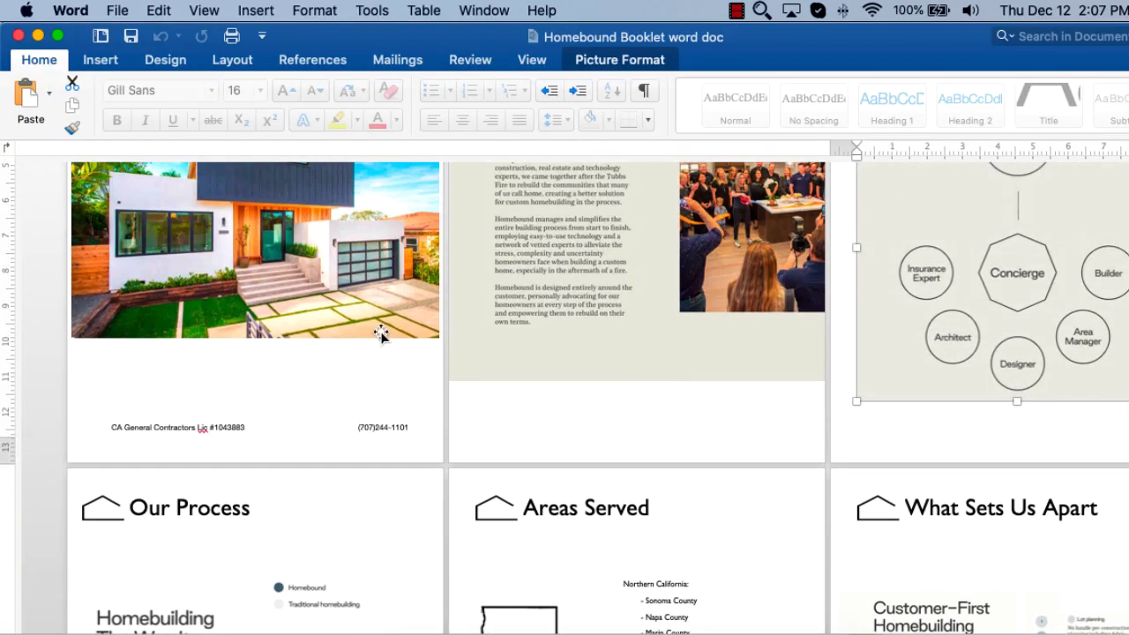
scroll(344, 348, "up", 3)
left_click(310, 351)
scroll(315, 350, "up", 2)
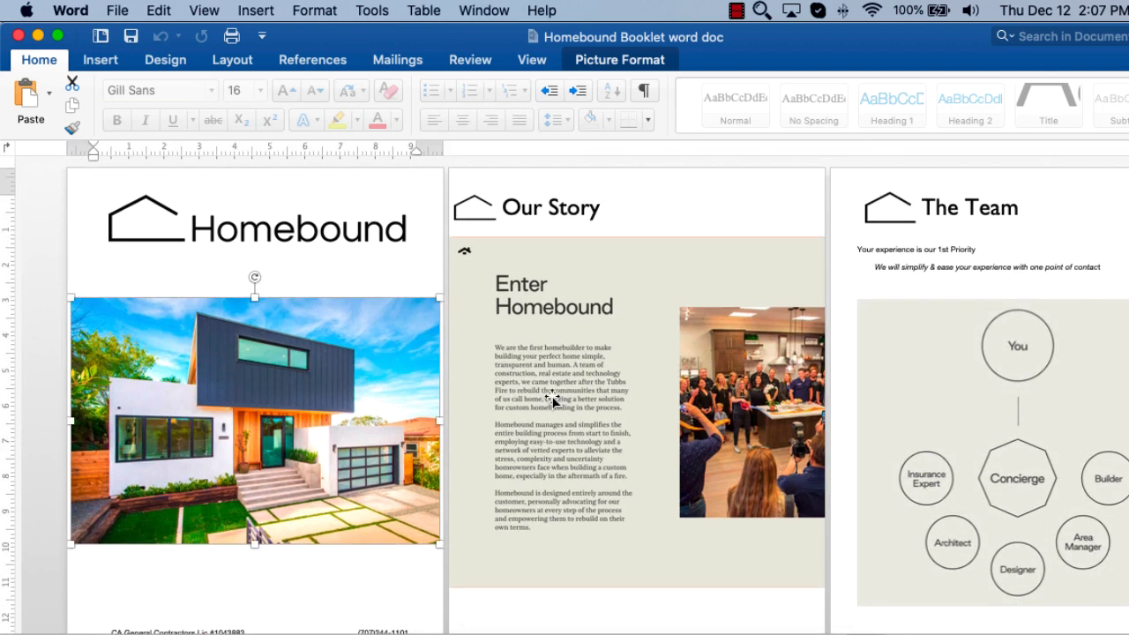
mouse_move(556, 632)
left_click(556, 618)
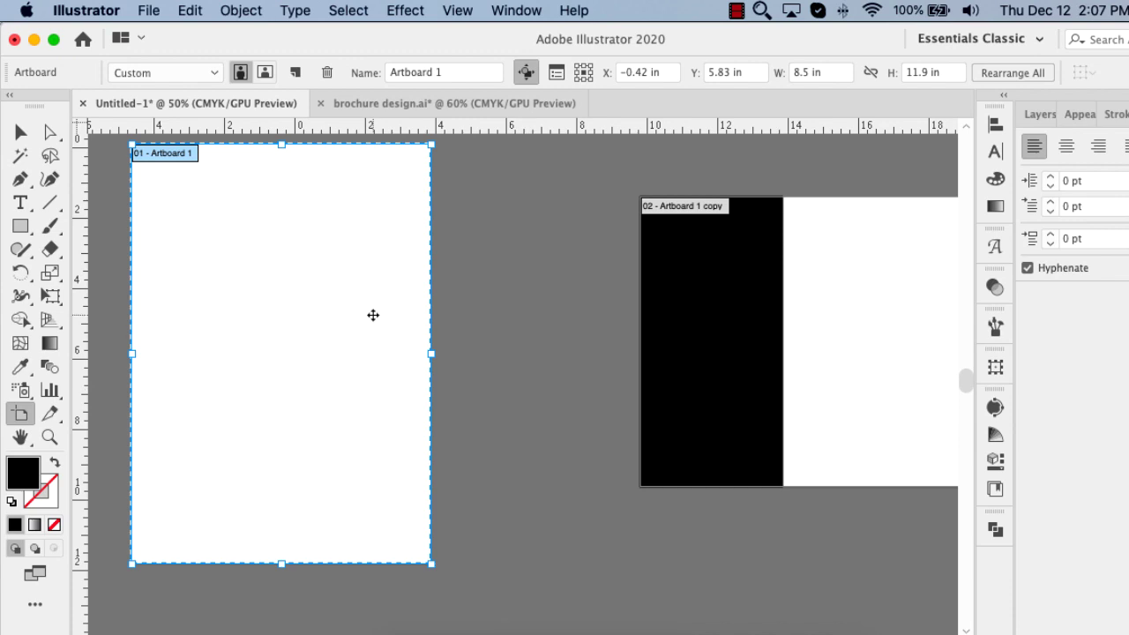
Paste the house photo onto the left artboard and the Homebound logo above it
key("Escape")
key("super+v")
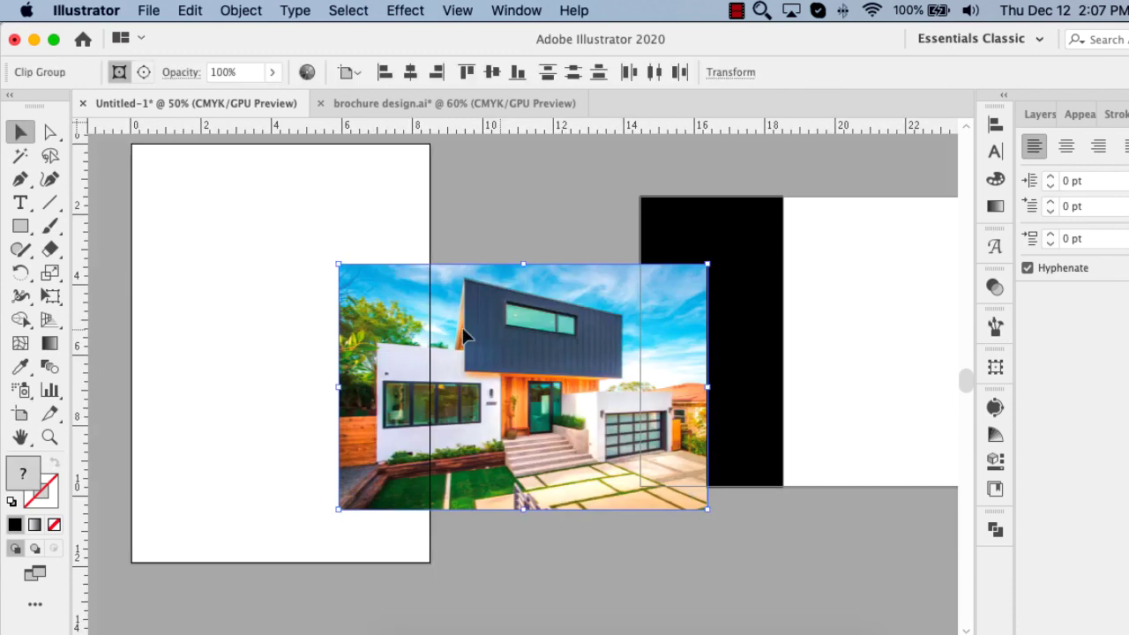
left_click_drag(465, 336, 286, 290)
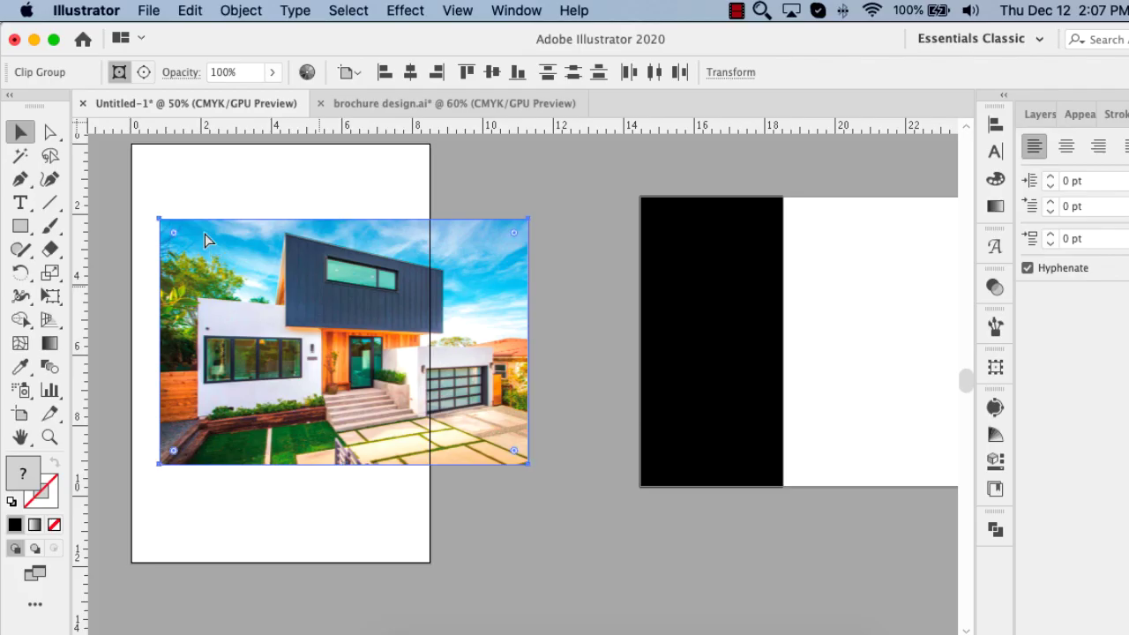
key("super+v")
left_click_drag(414, 379, 215, 171)
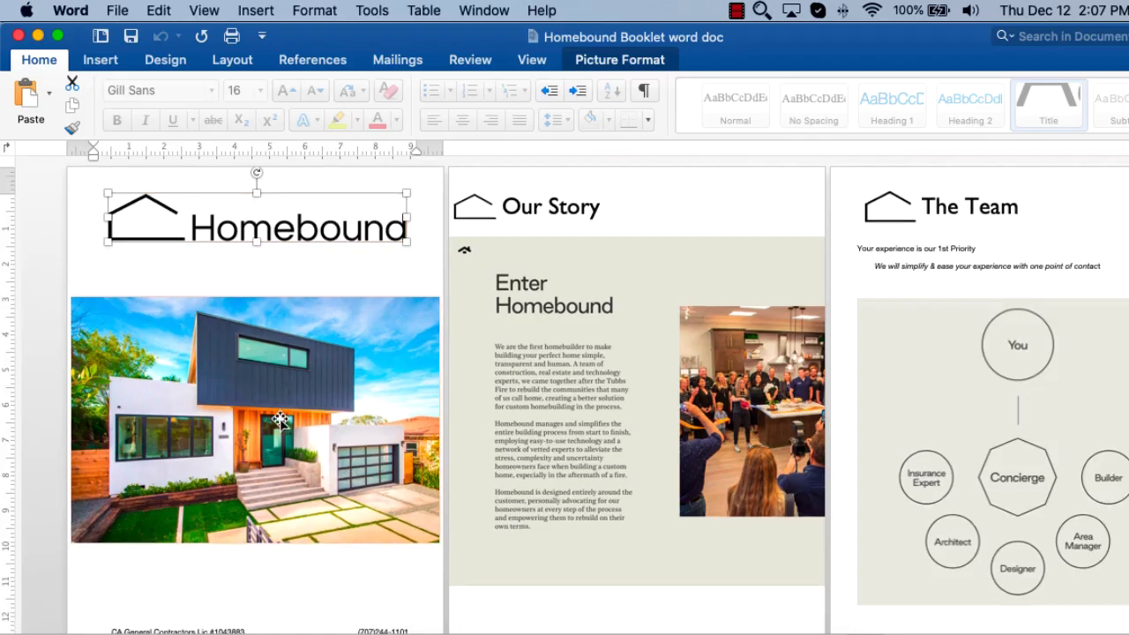
scroll(258, 432, "down", 5)
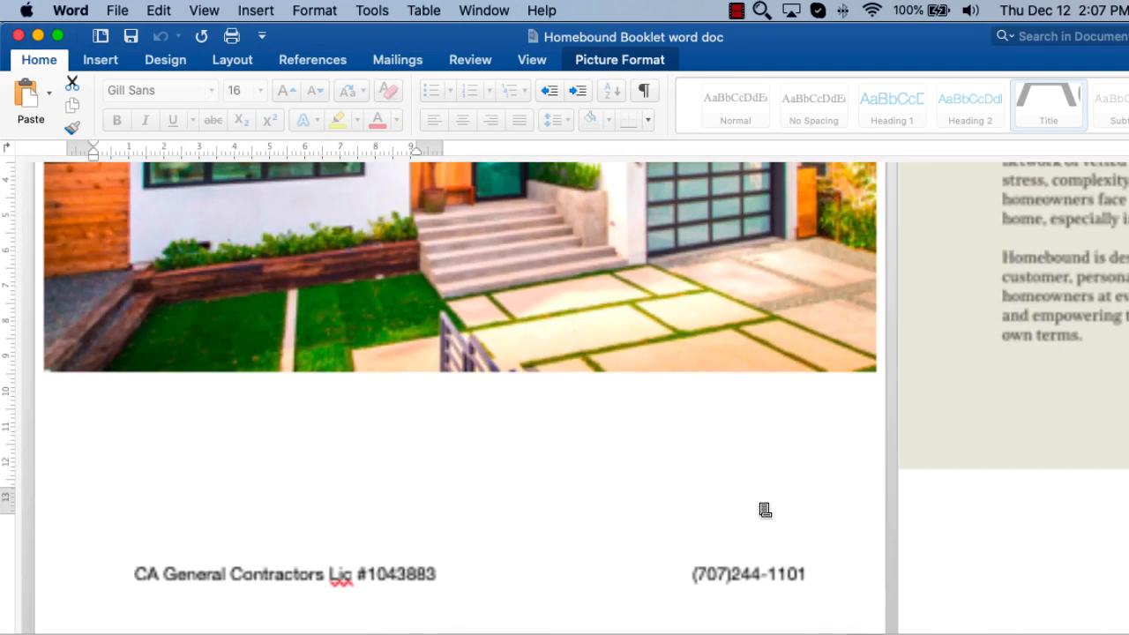
Select the footer's contractor licence line and phone number, cutting then restoring the phone number
scroll(765, 510, "down", 3)
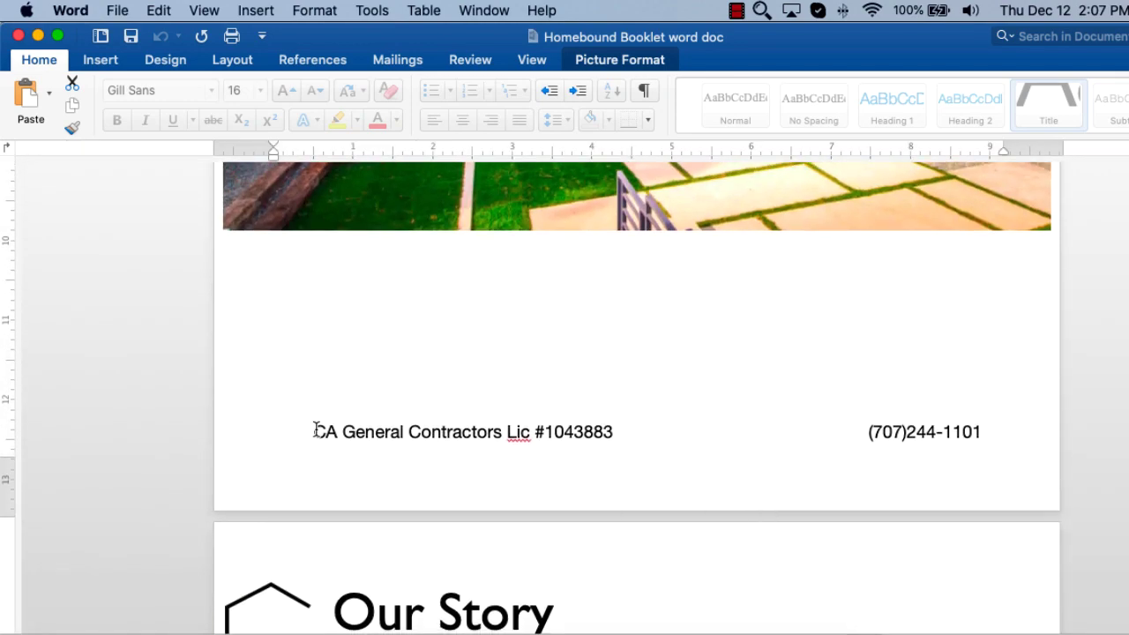
left_click_drag(315, 430, 609, 432)
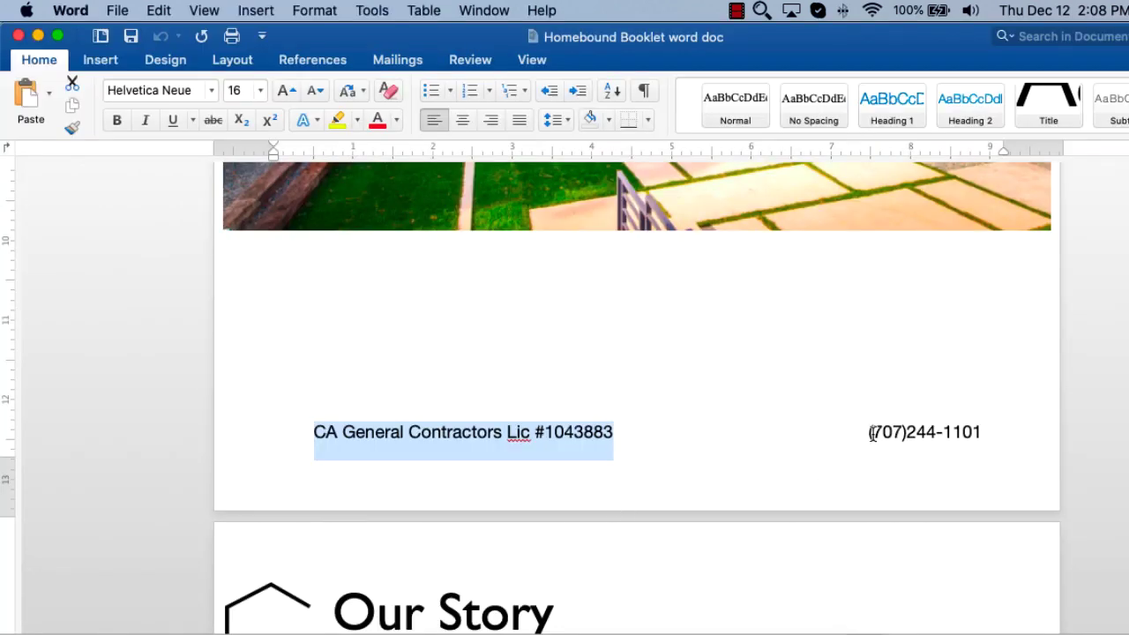
left_click_drag(869, 432, 1038, 429)
key("cmd+x")
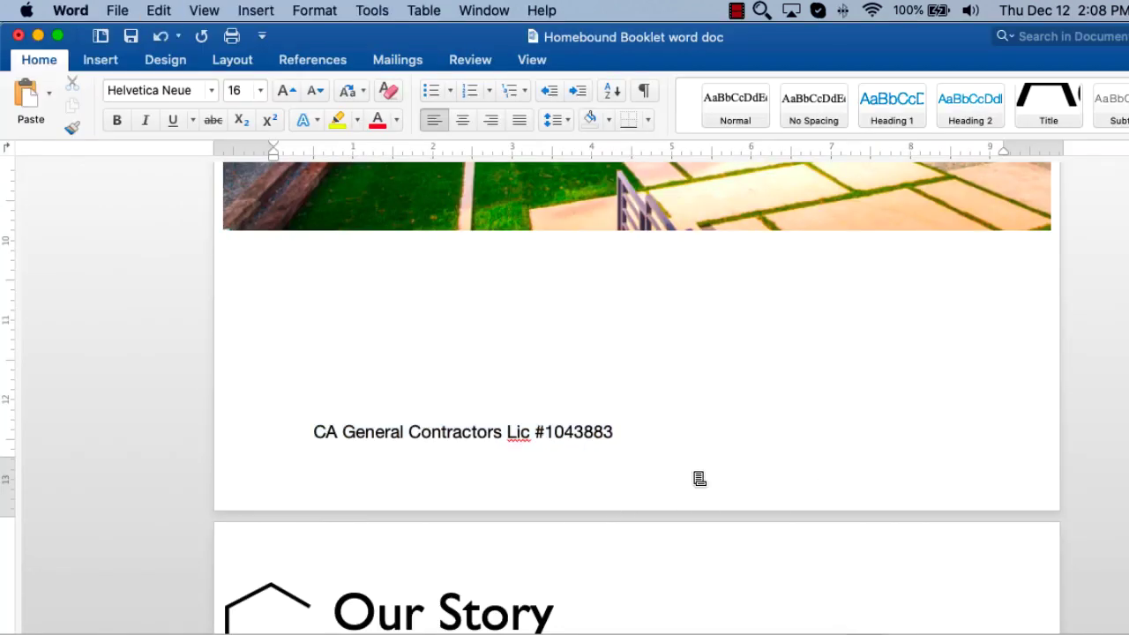
key("cmd+v")
key("cmd+z")
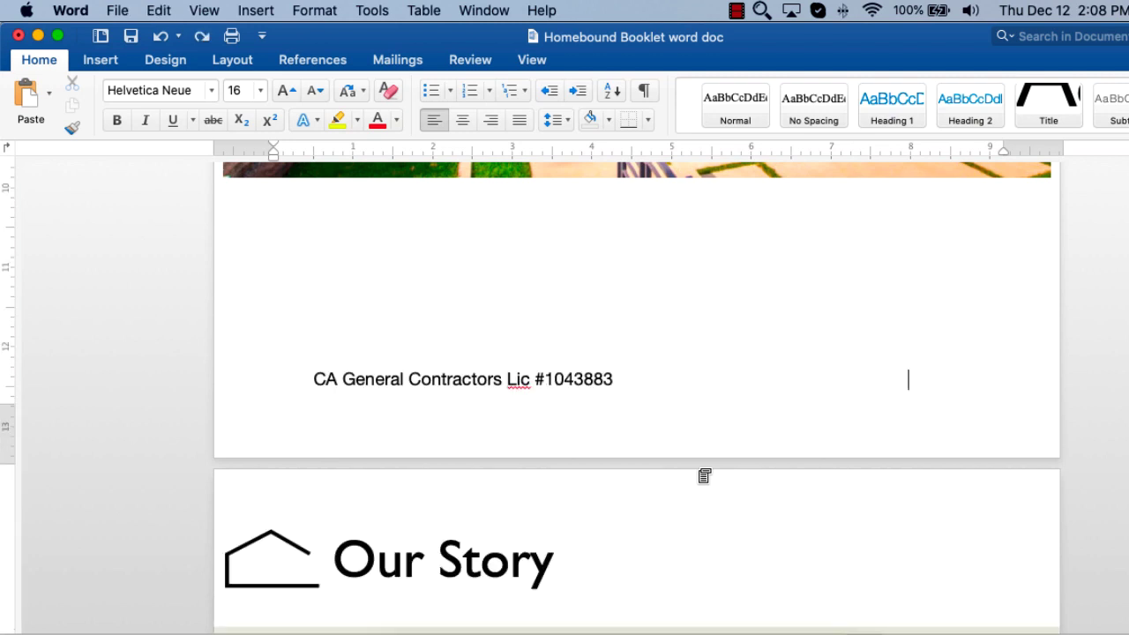
key("cmd+z")
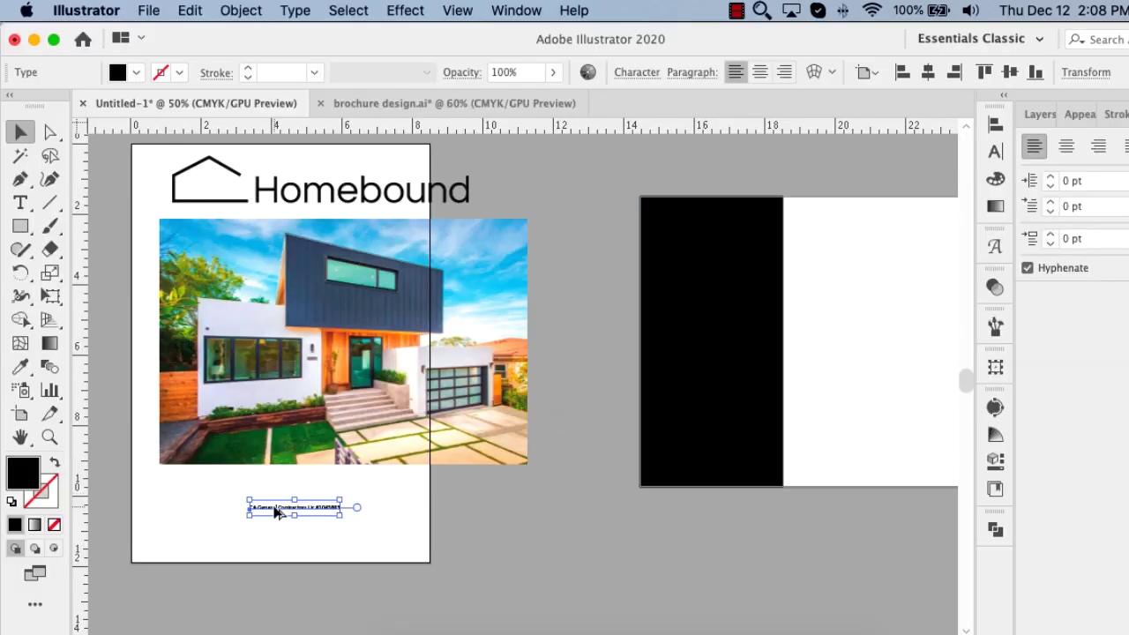
Place the footer text copy and move artboard 2 far to the right
left_click_drag(276, 514, 382, 513)
key("t")
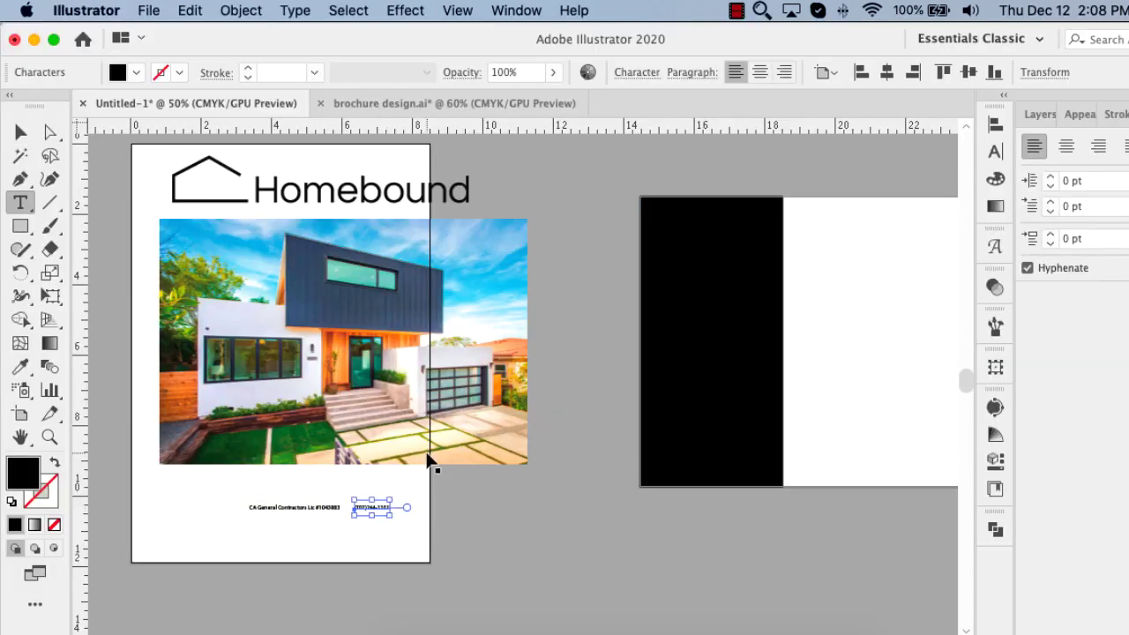
left_click(20, 413)
key("Tab")
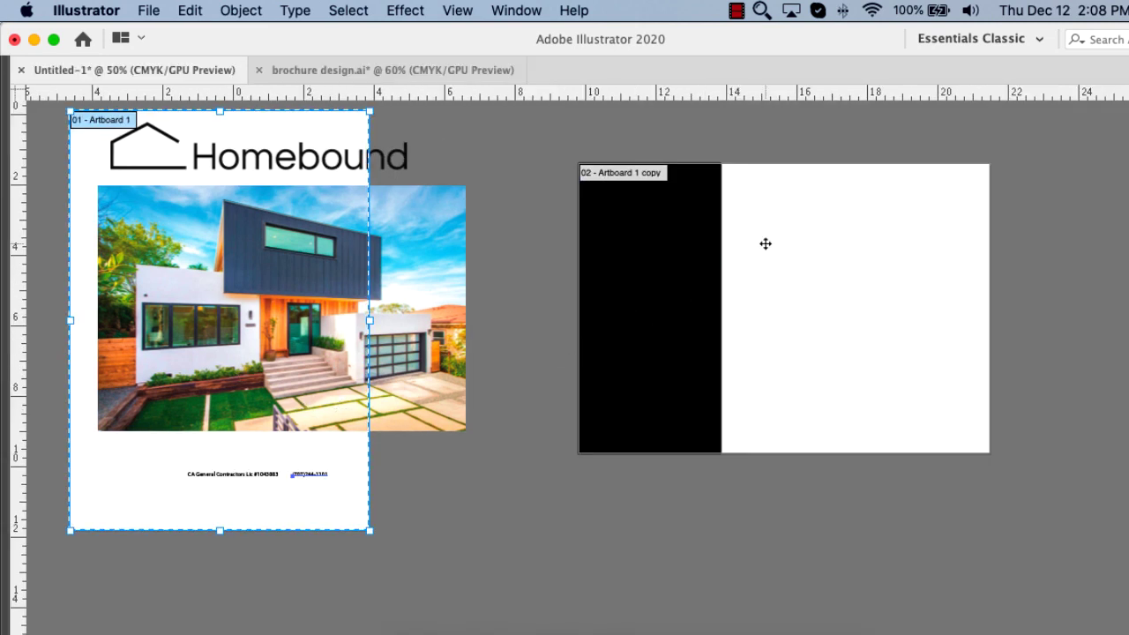
left_click(766, 243)
left_click_drag(673, 230, 1128, 229)
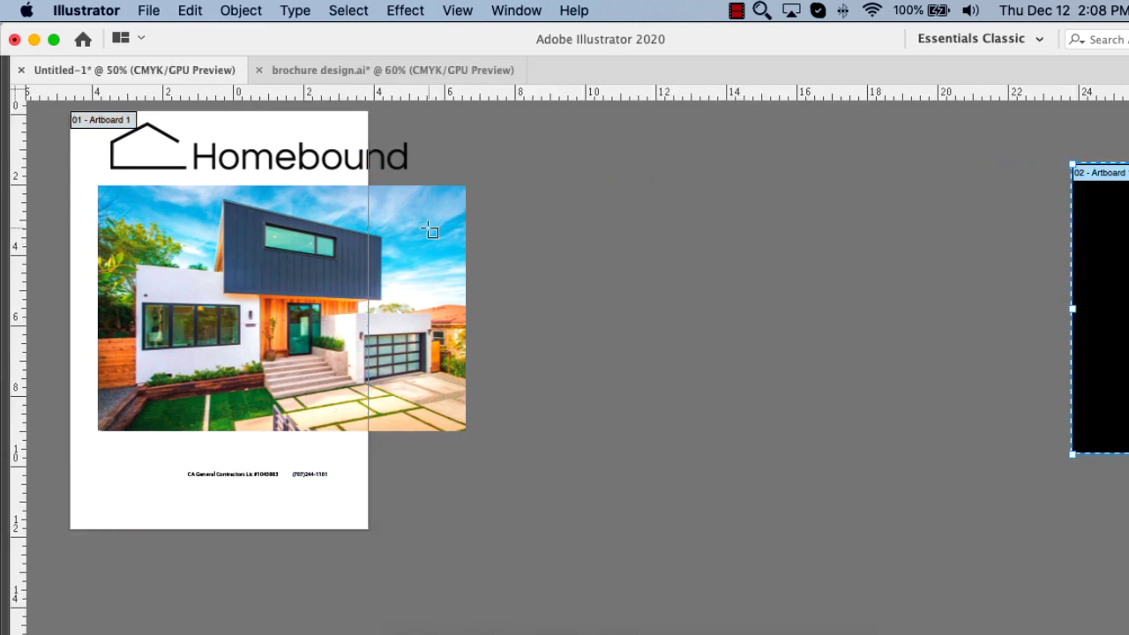
key("Tab")
key("v")
Centre the house photo horizontally, check edges in Outline view, and move the logo aside
left_click(391, 309)
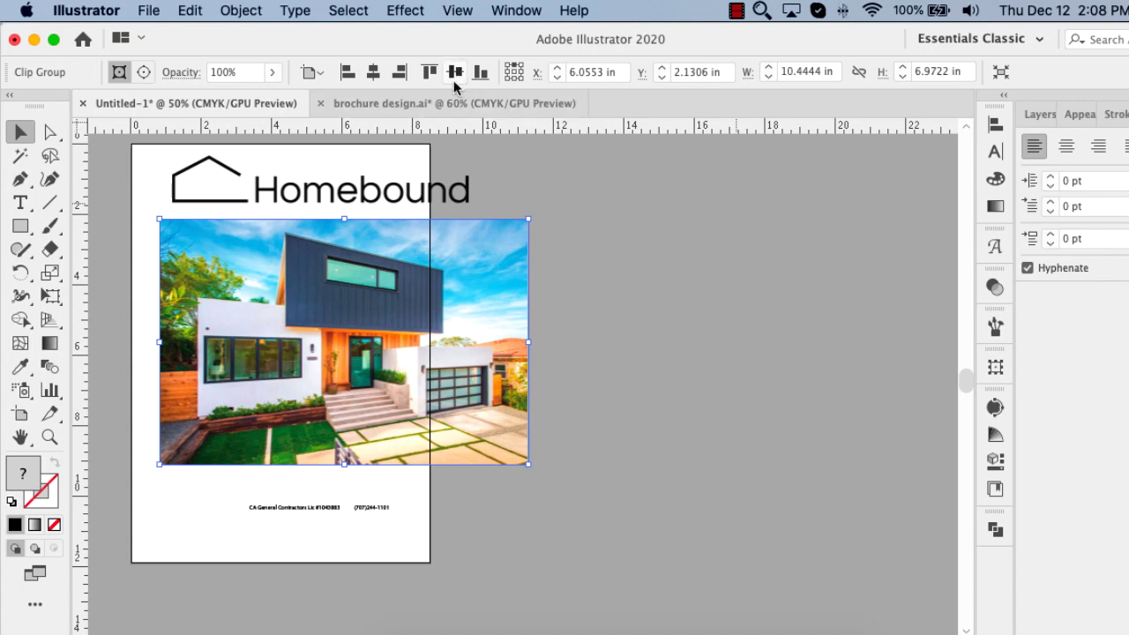
left_click(373, 72)
left_click(536, 245)
left_click(620, 278)
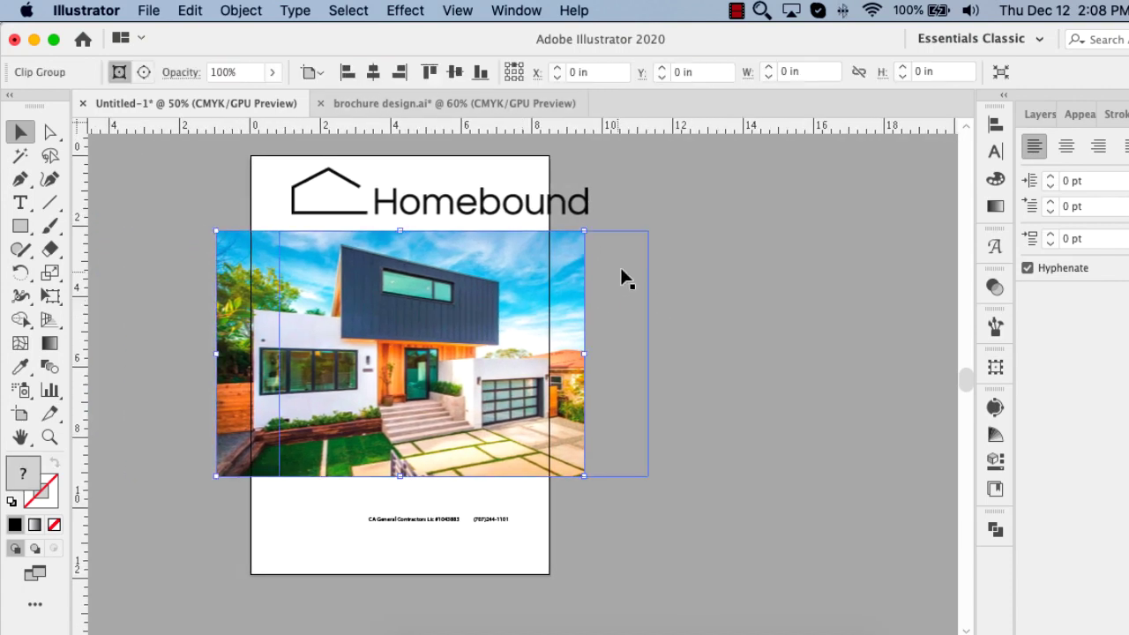
left_click(730, 289)
key("ctrl+y")
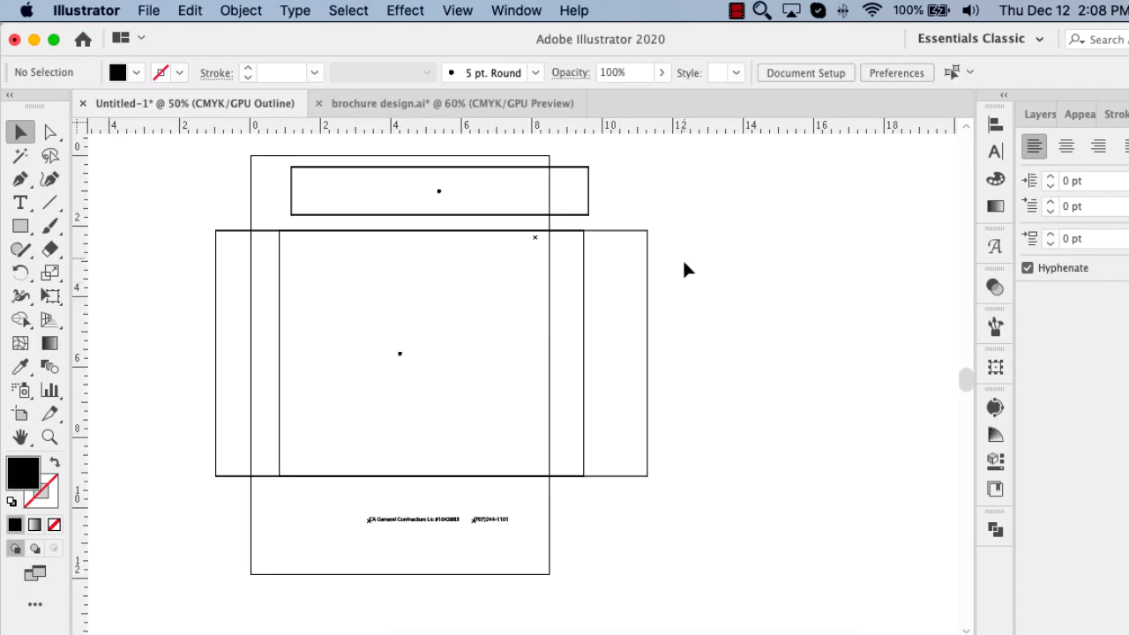
left_click(636, 231)
left_click(662, 262)
key("ctrl+y")
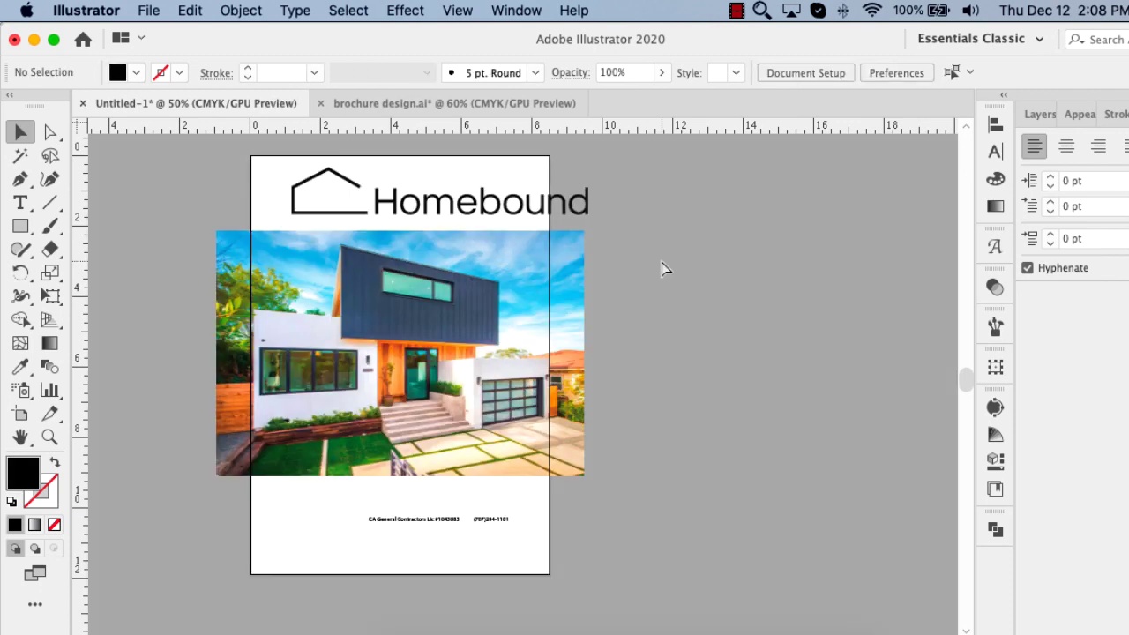
mouse_move(581, 213)
left_mouse_down()
mouse_move(520, 214)
mouse_move(845, 204)
left_mouse_up()
left_click(411, 312)
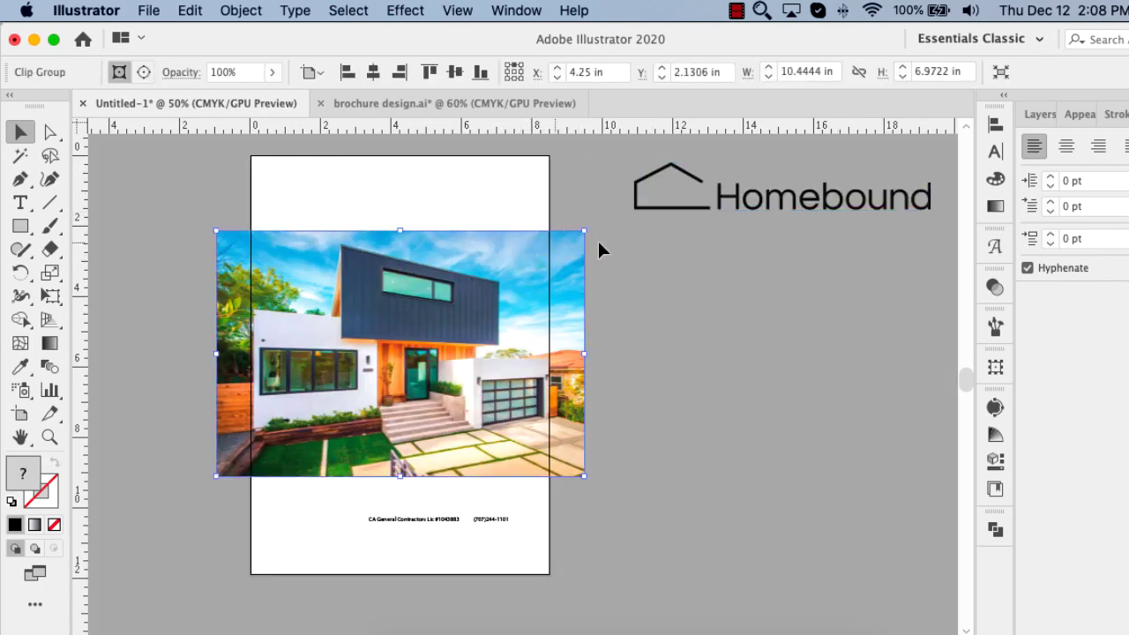
Shrink the house photo around its centre and zoom in on the Homebound logo
left_click_drag(584, 231, 474, 305)
left_click(750, 214)
key("z")
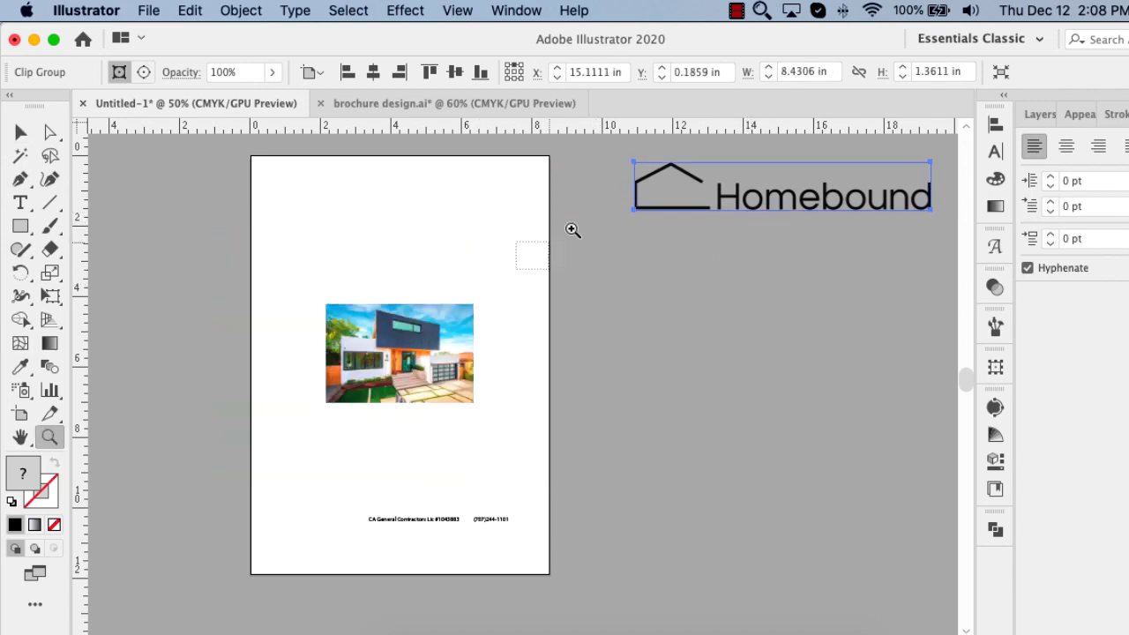
left_click_drag(573, 229, 567, 367)
left_click_drag(813, 539, 915, 470)
key("v")
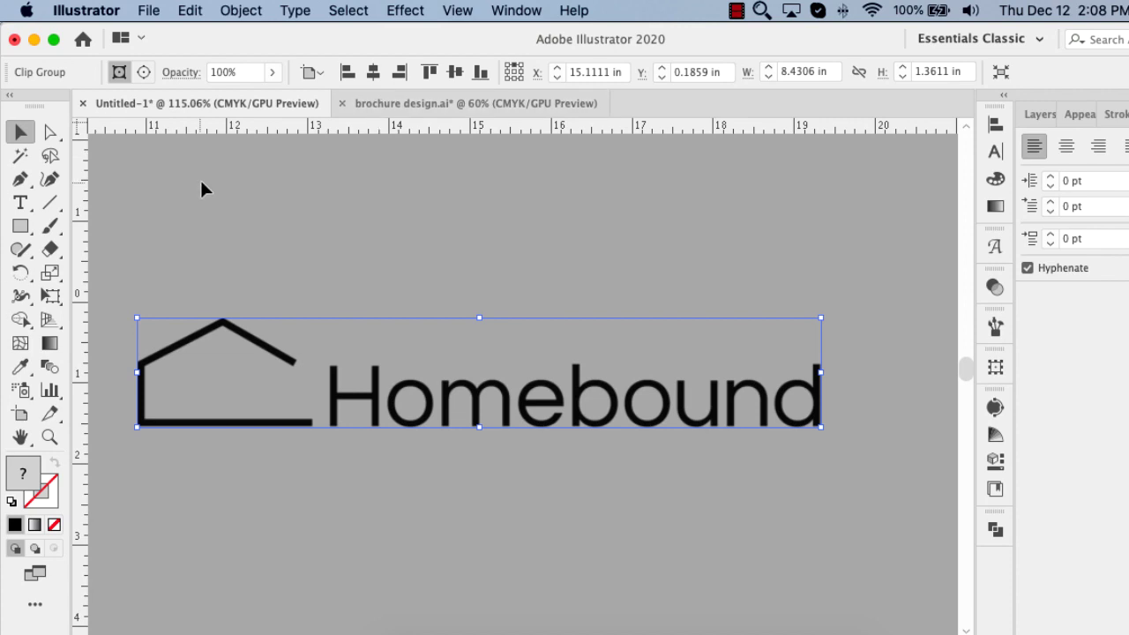
Release the clipping masks on the Homebound logo and its group
right_click(253, 360)
left_click(373, 484)
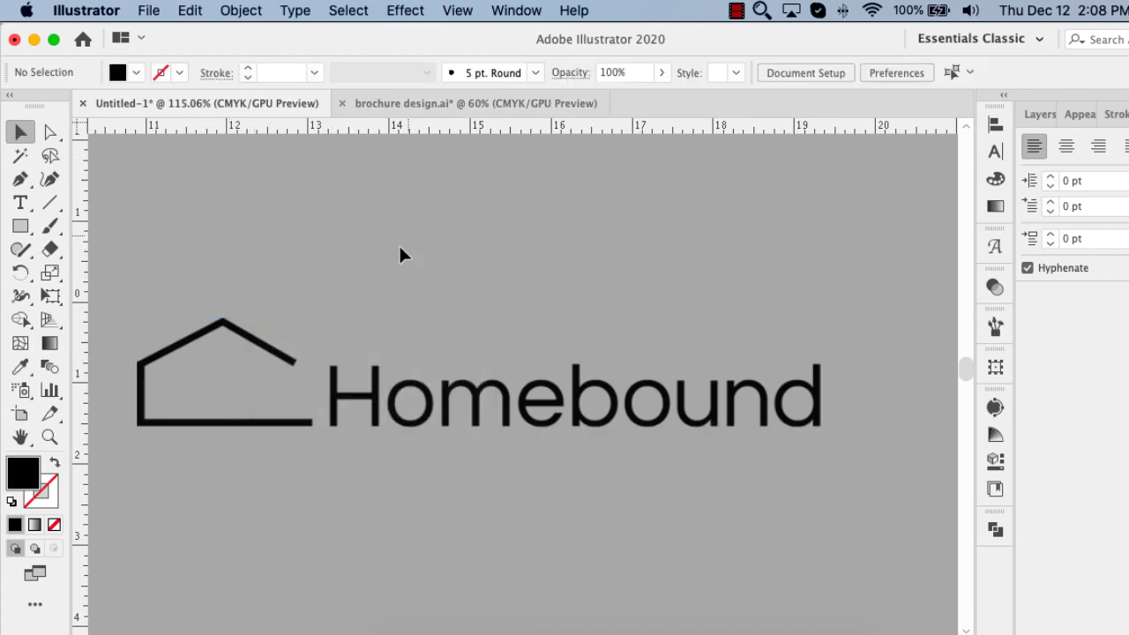
left_click_drag(377, 372, 396, 299)
right_click(416, 307)
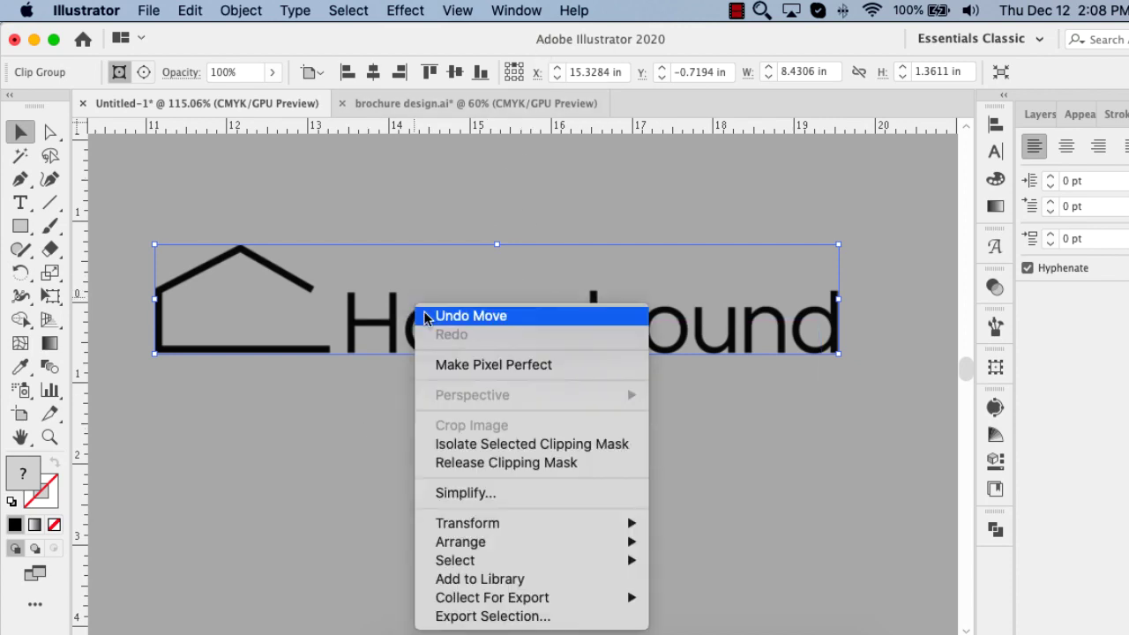
left_click(411, 482)
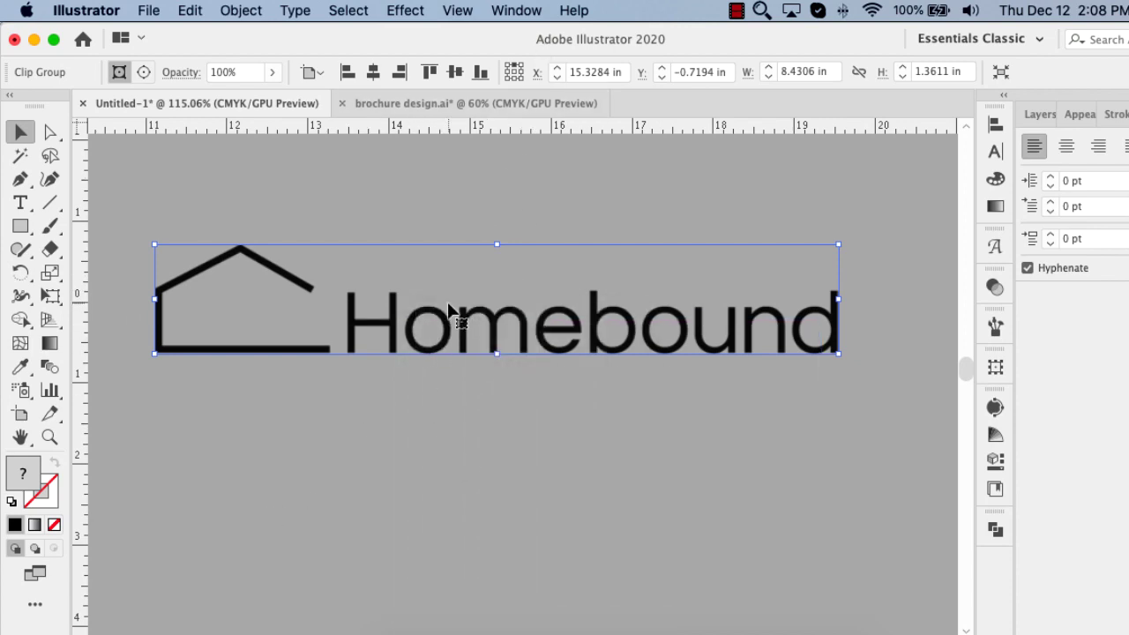
right_click(485, 320)
left_click(594, 489)
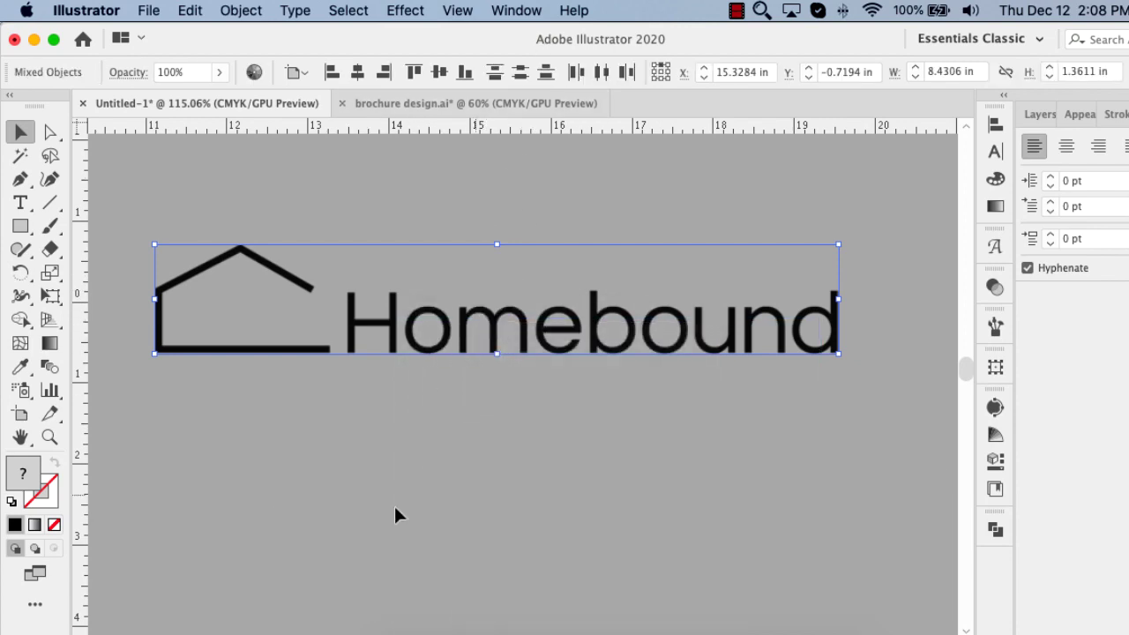
Delete the empty leftover lower rectangle while in Outline view
key("super+y")
left_click(390, 513)
left_click(475, 427)
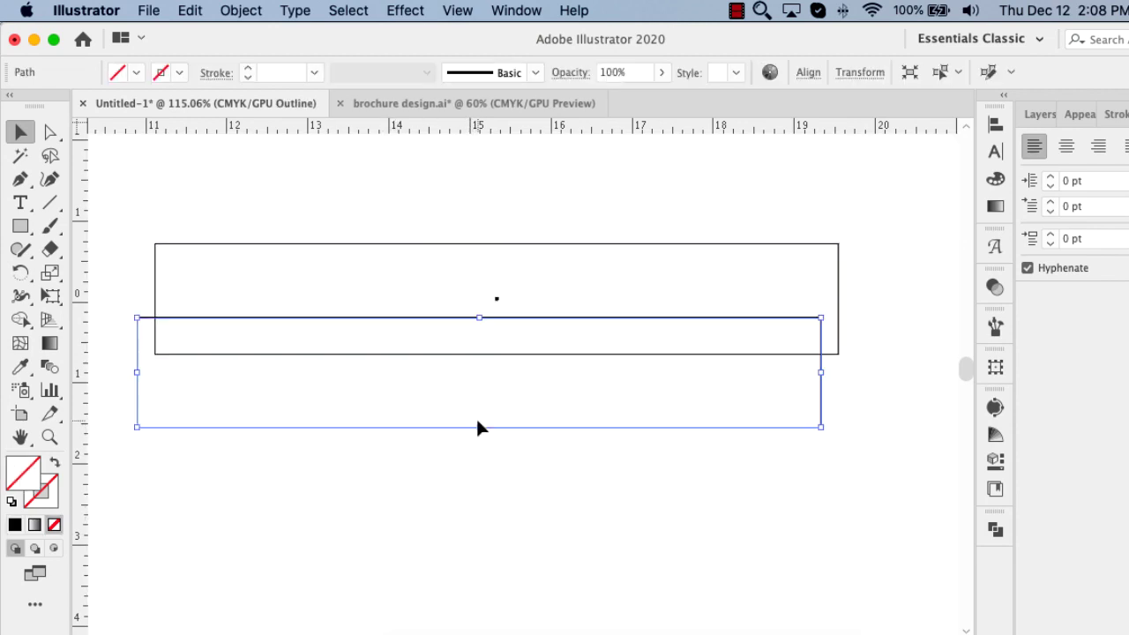
key("Delete")
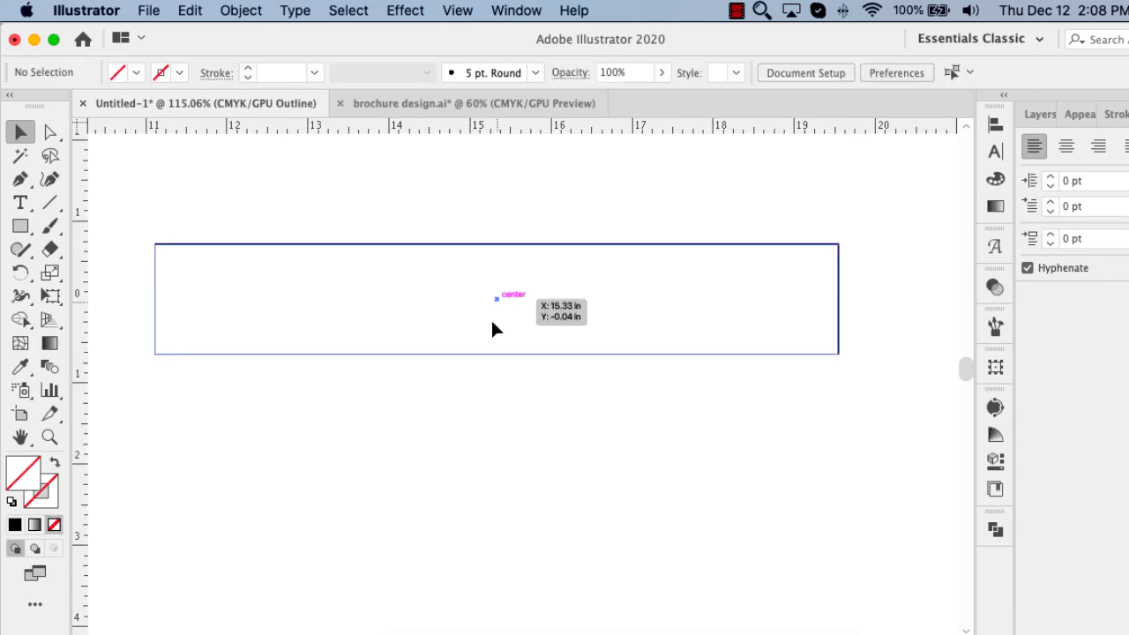
left_click(490, 317)
key("super+y")
Release the logo's remaining clipping mask and move the logo image back into place
key("super+7")
left_click_drag(483, 294, 476, 349)
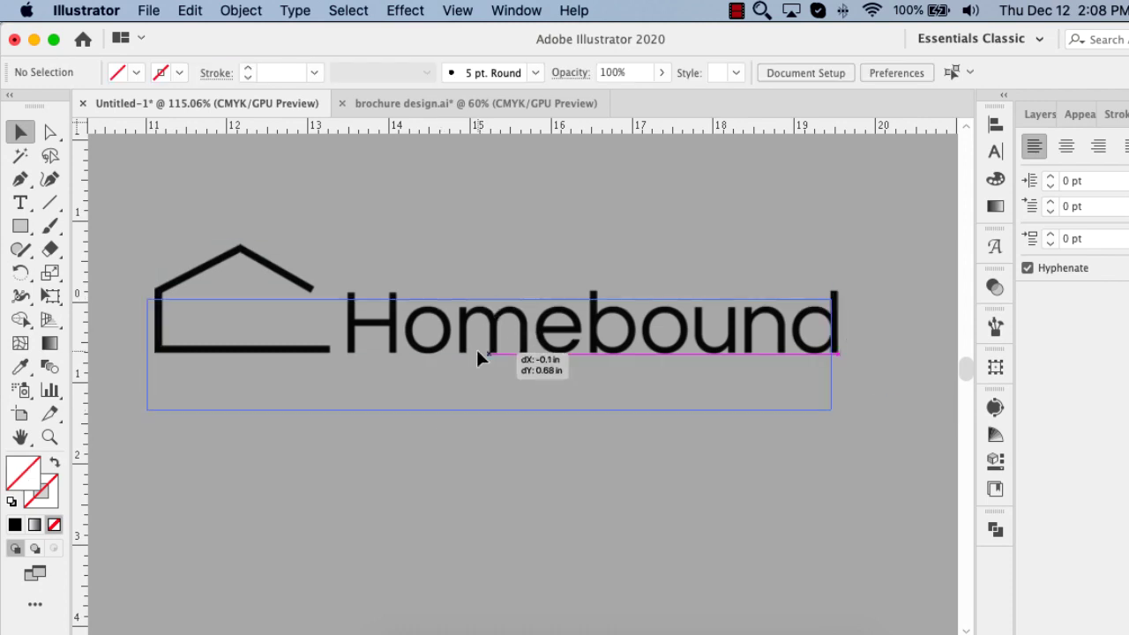
right_click(435, 411)
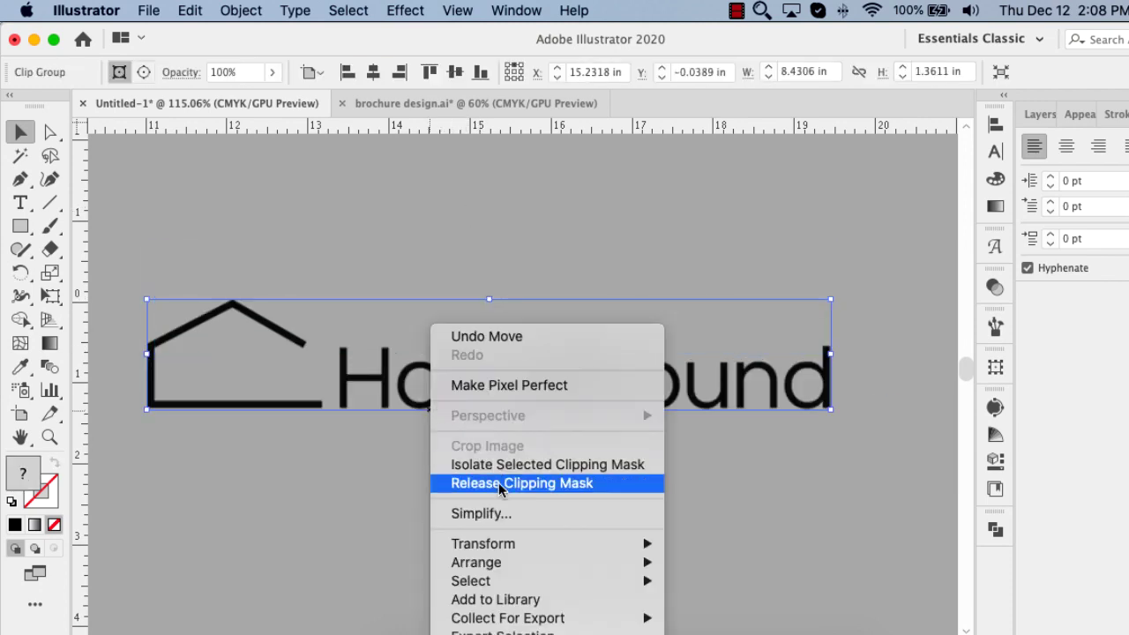
left_click(437, 481)
left_click(462, 432)
left_click_drag(464, 397, 468, 324)
right_click(481, 300)
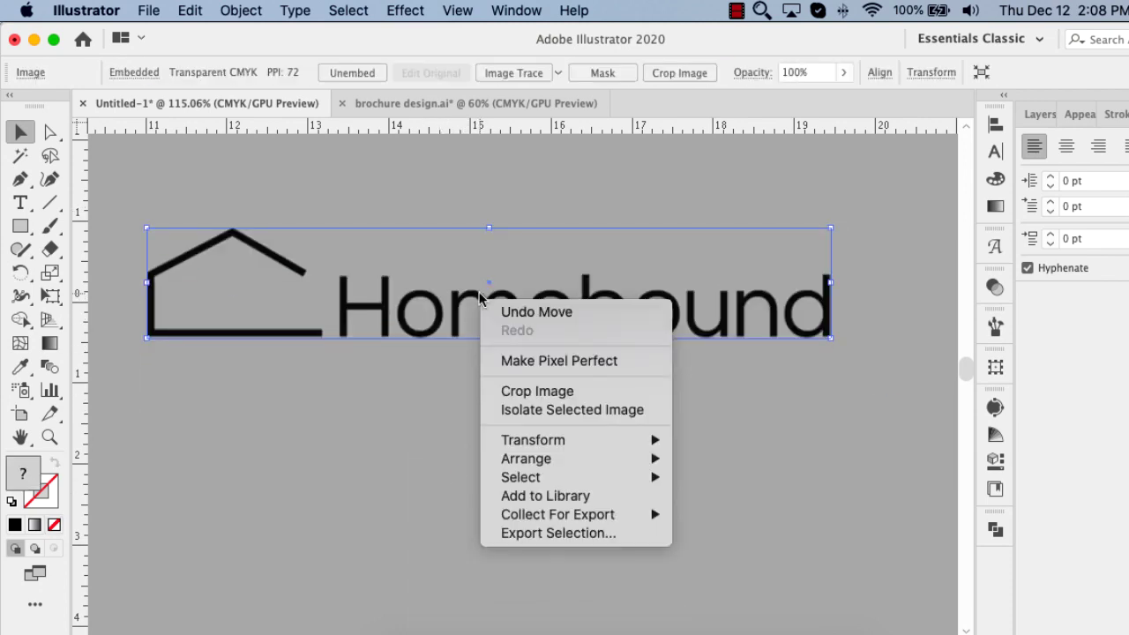
left_click(246, 251)
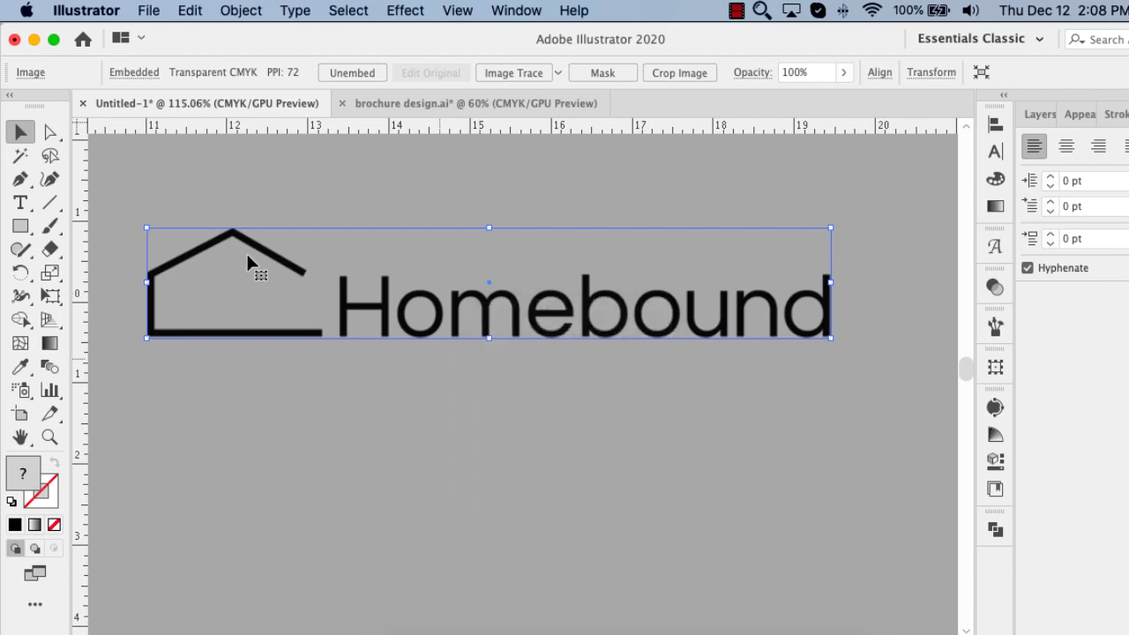
Delete the invisible mask path in Outline view, leaving the plain logo image selected
left_click(353, 300)
key("ctrl+y")
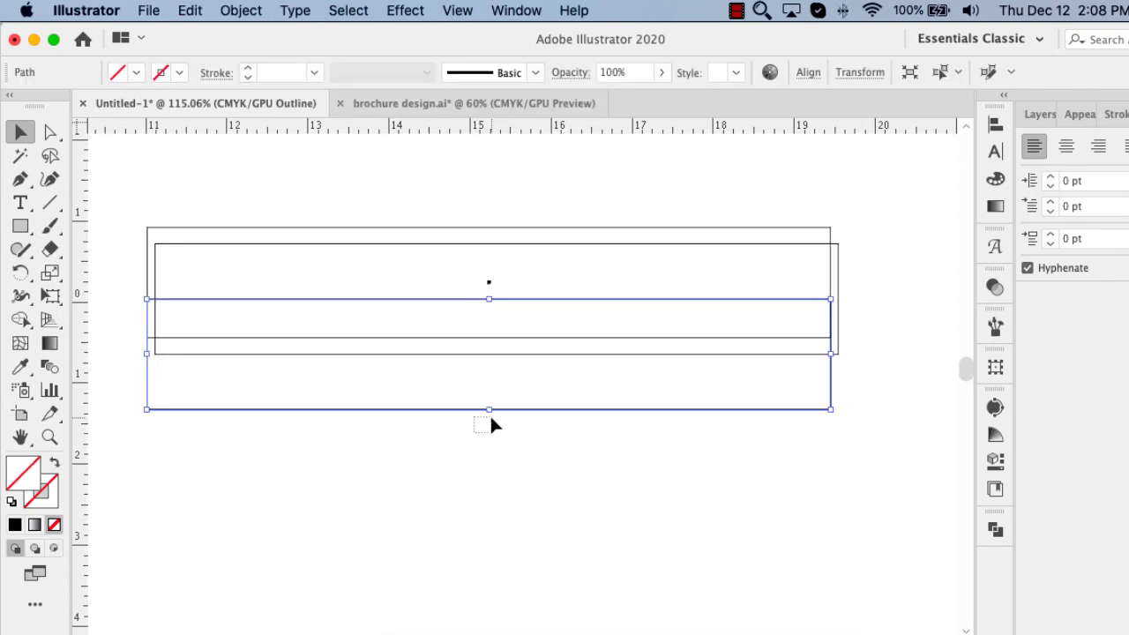
key("Delete")
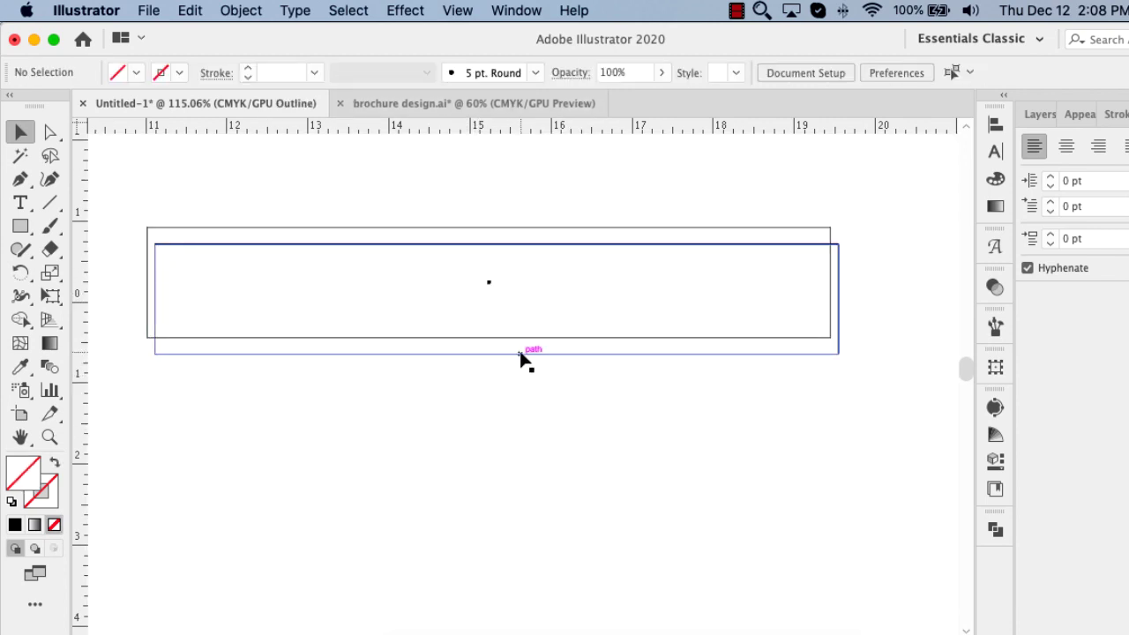
left_click_drag(520, 356, 584, 442)
key("ctrl+y")
key("ctrl+shift+a")
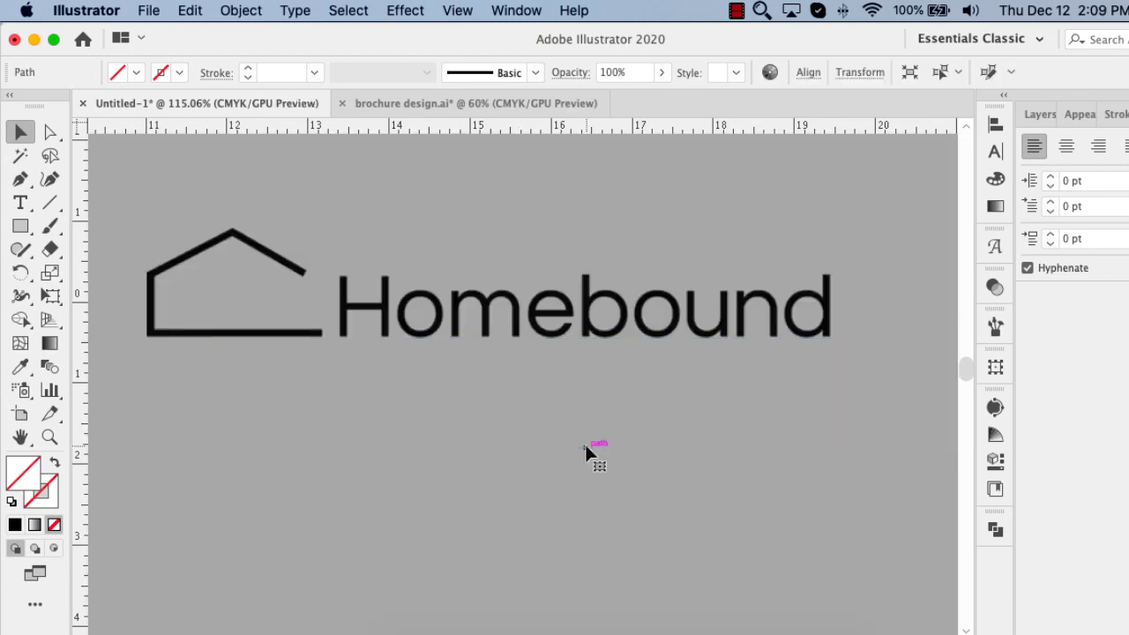
left_click(509, 257)
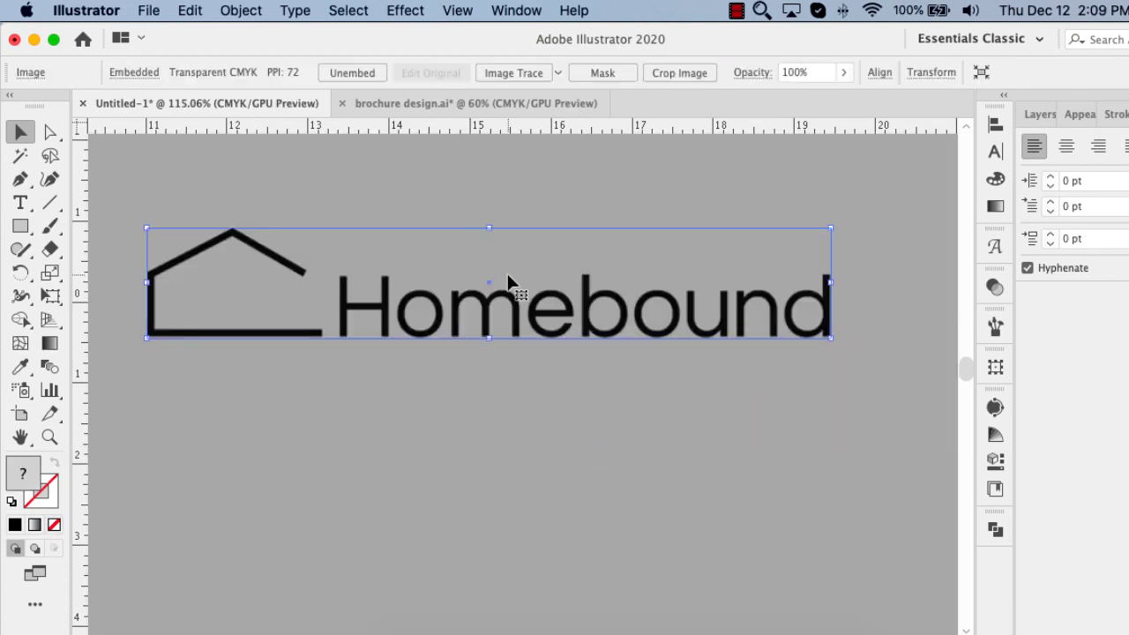
Trace the logo with the Black and White Logo preset and enable Ignore White
left_click(558, 74)
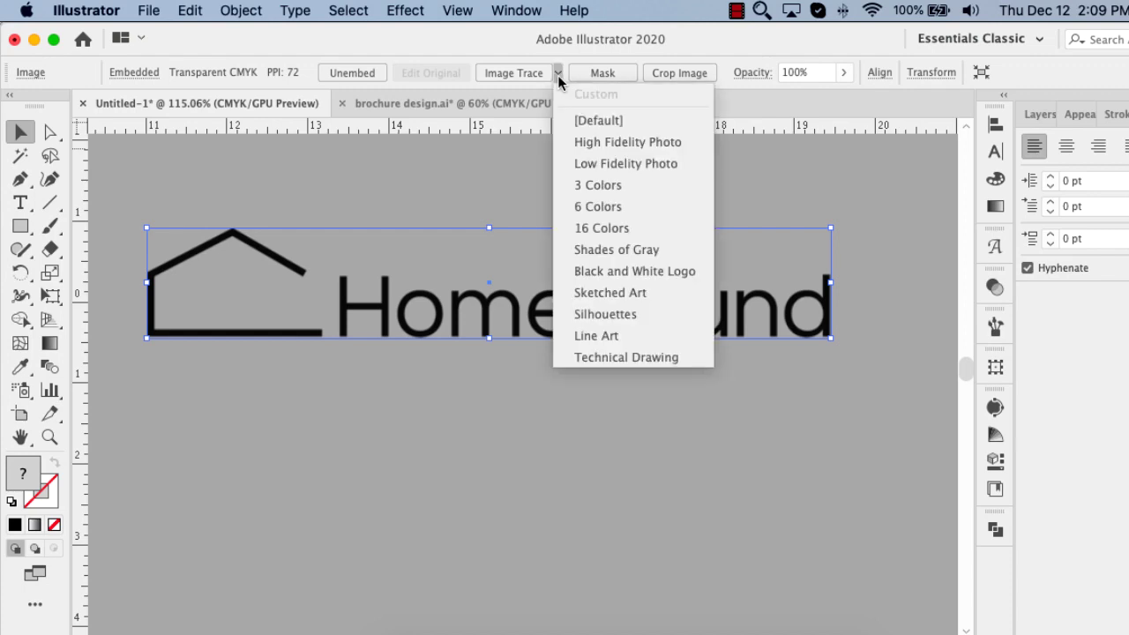
left_click(678, 267)
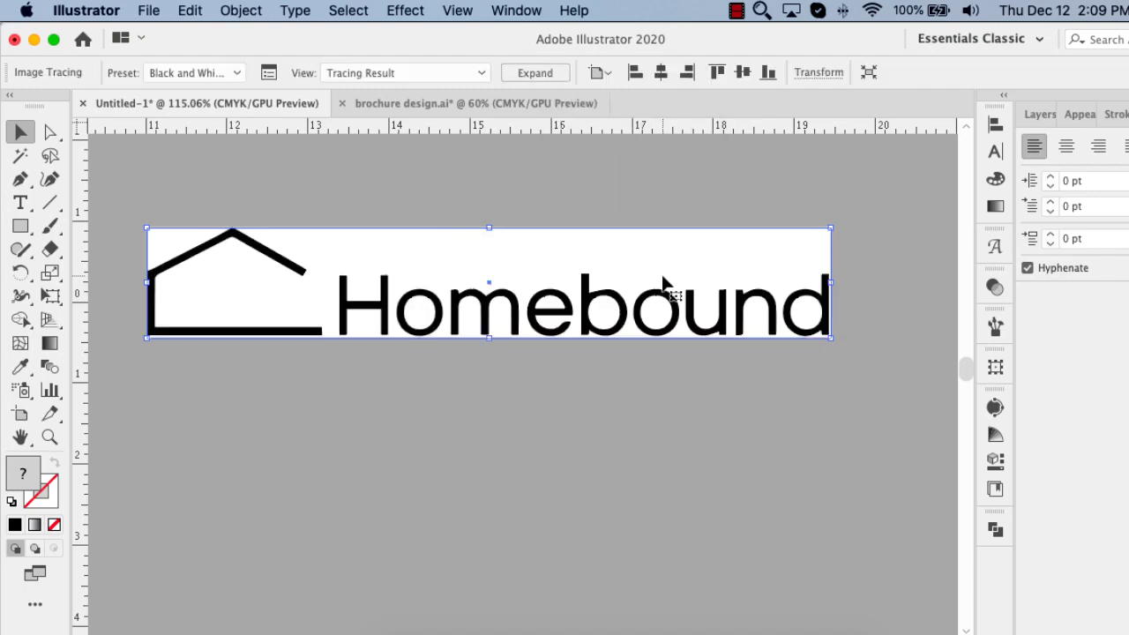
left_click(269, 72)
left_click(726, 556)
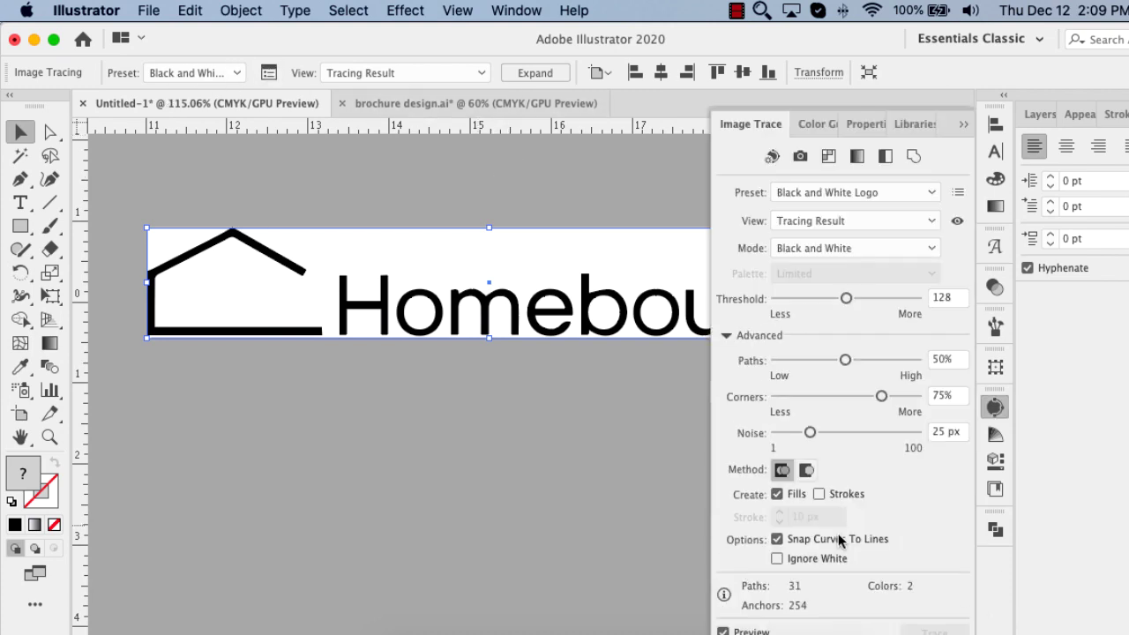
left_click(778, 558)
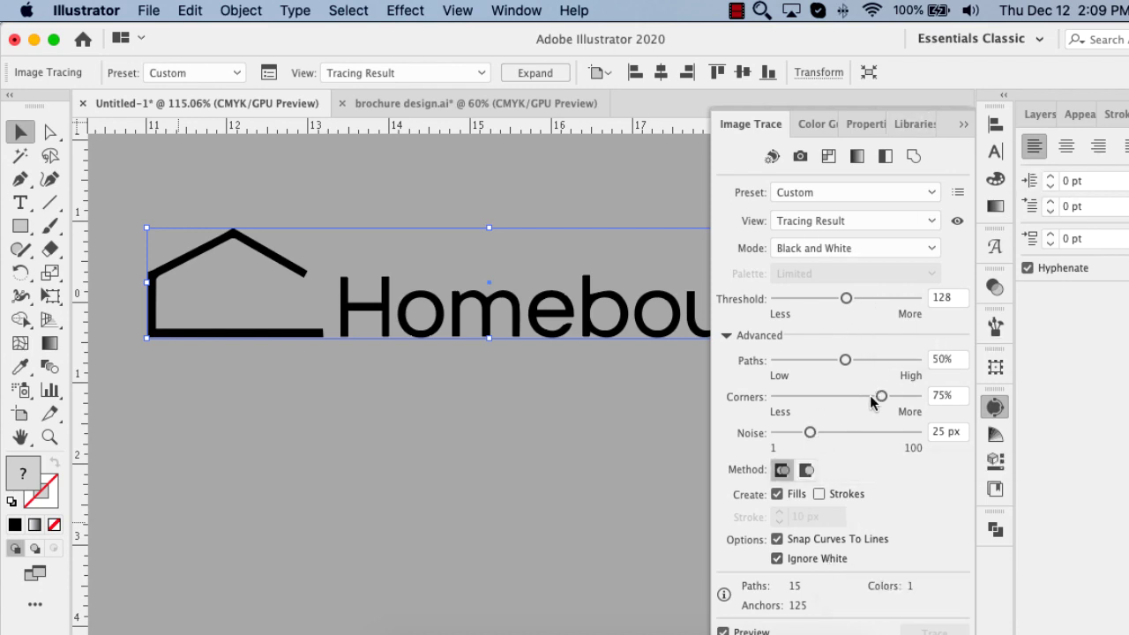
Drop corners to 0% and raise the threshold, zooming in to inspect the lettering
left_click_drag(871, 402, 764, 399)
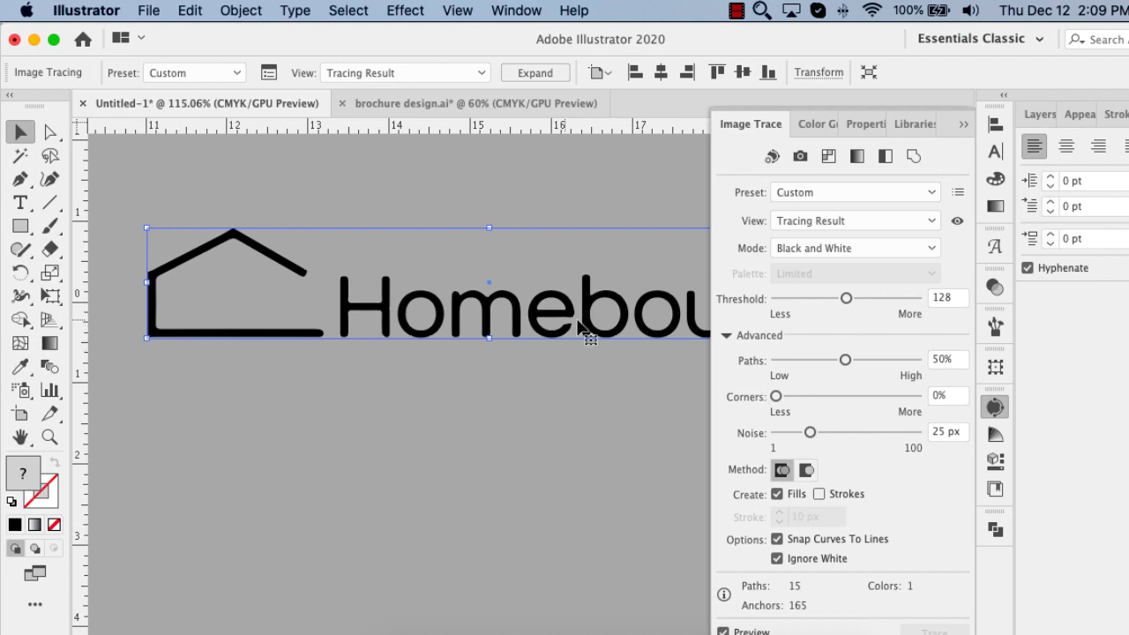
scroll(579, 326, "right", 5)
scroll(522, 334, "left", 4)
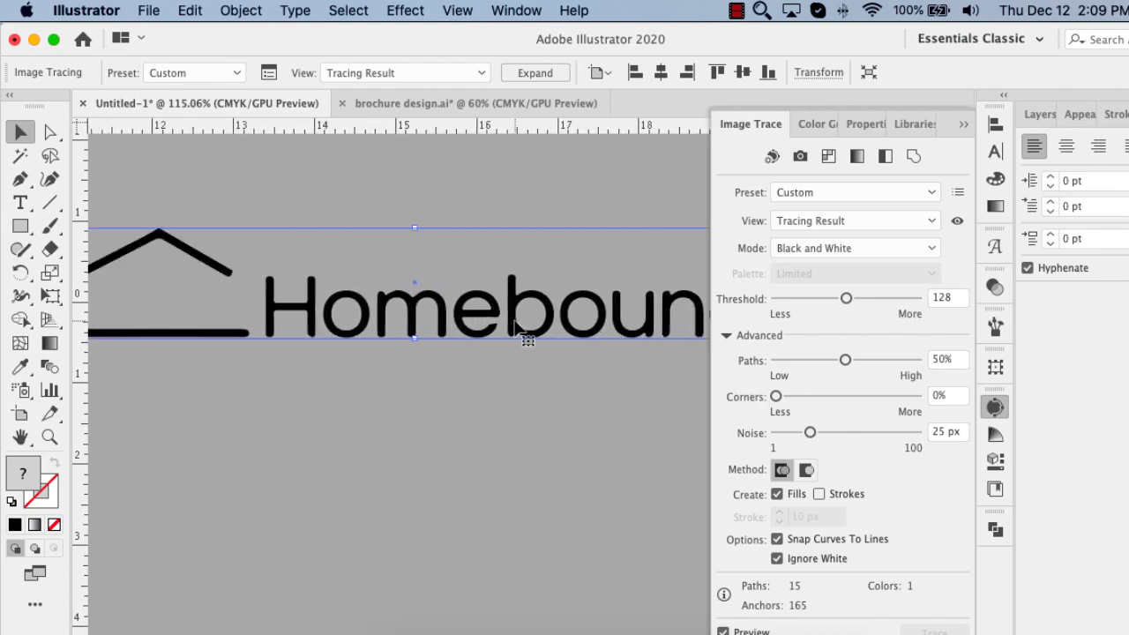
scroll(521, 331, "left", 3)
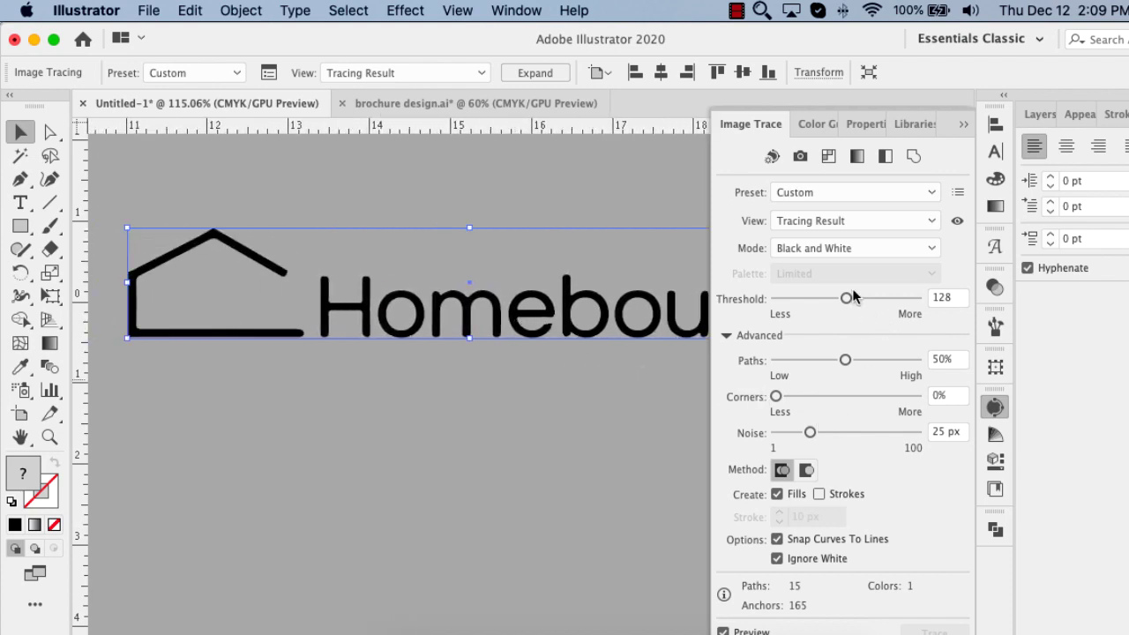
mouse_move(862, 299)
left_mouse_down()
mouse_move(882, 299)
mouse_move(868, 300)
left_mouse_up()
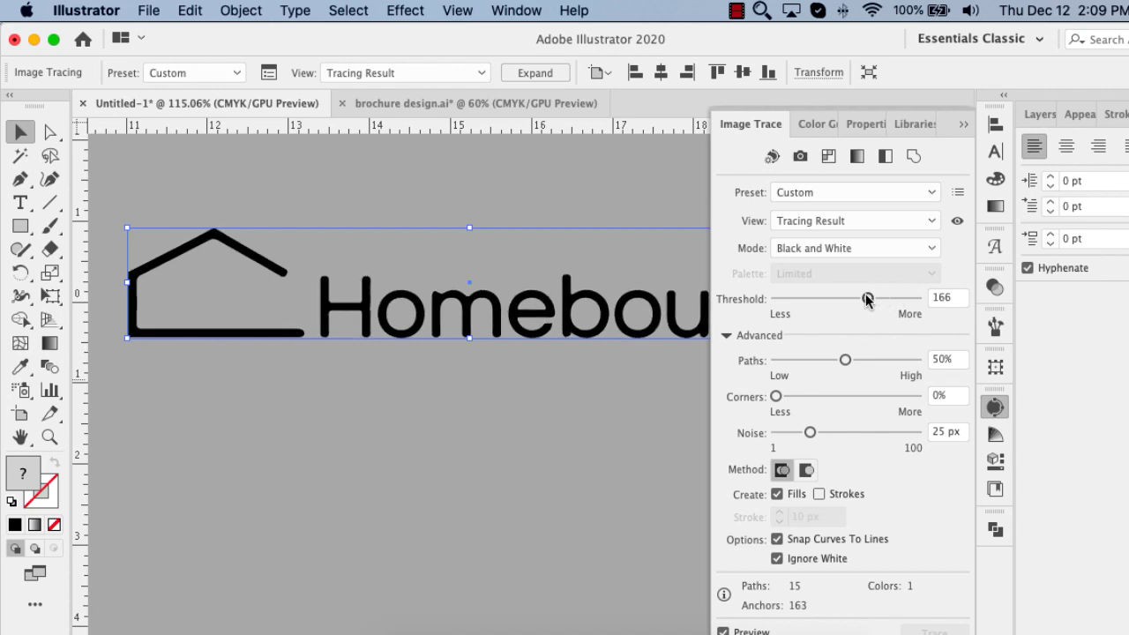
key("super+equal")
key("super+equal")
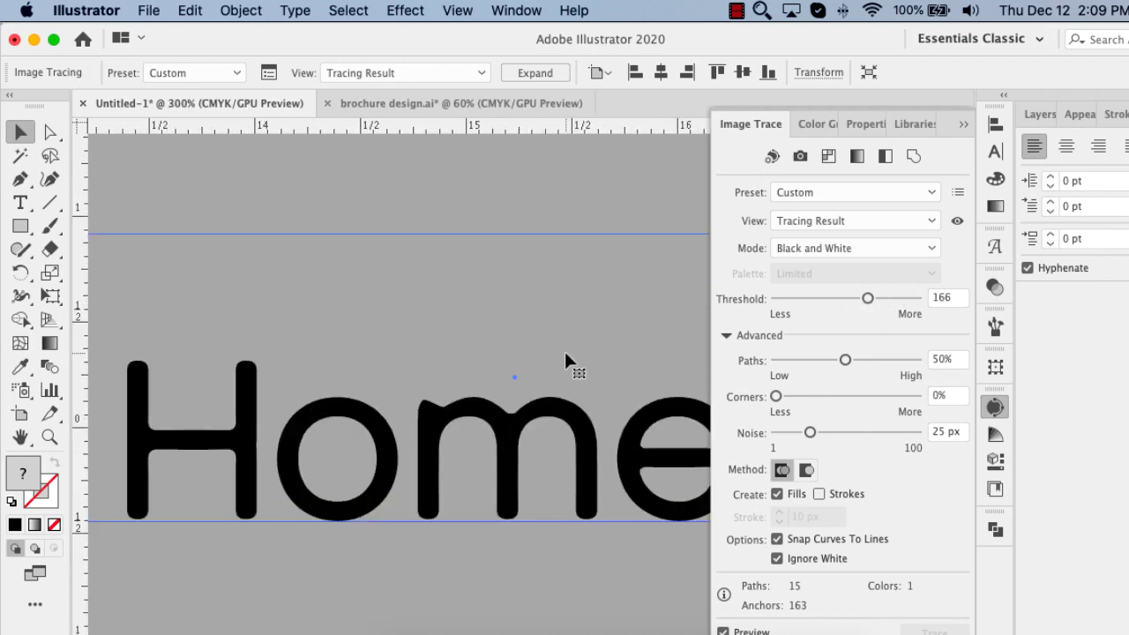
key("super+equal")
key("super+equal")
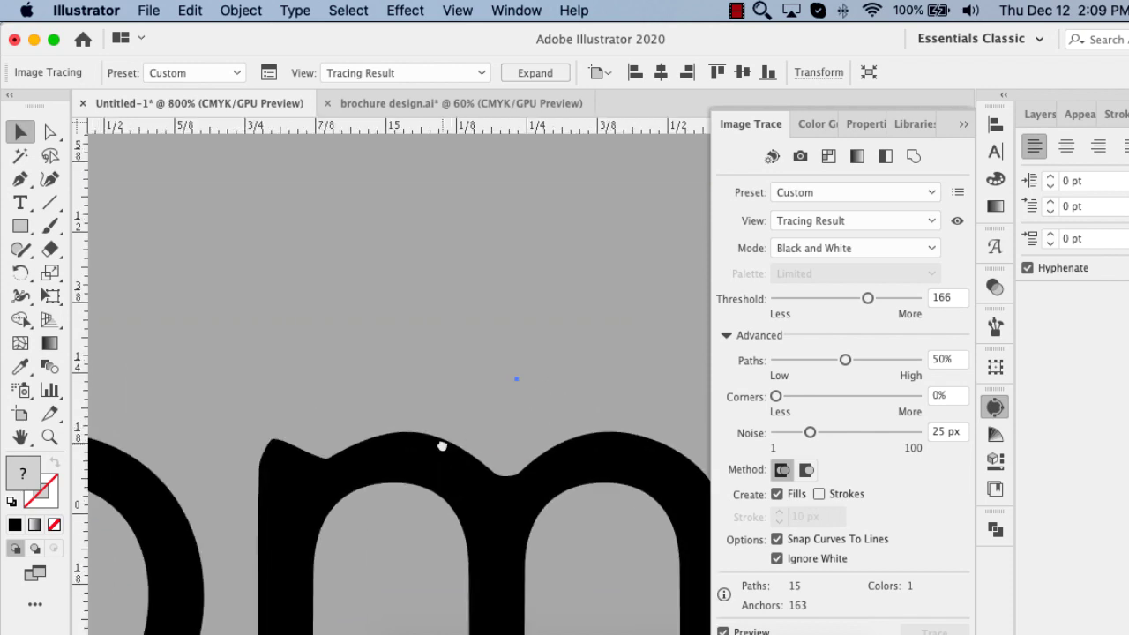
scroll(444, 446, "down", 3)
scroll(477, 177, "left", 2)
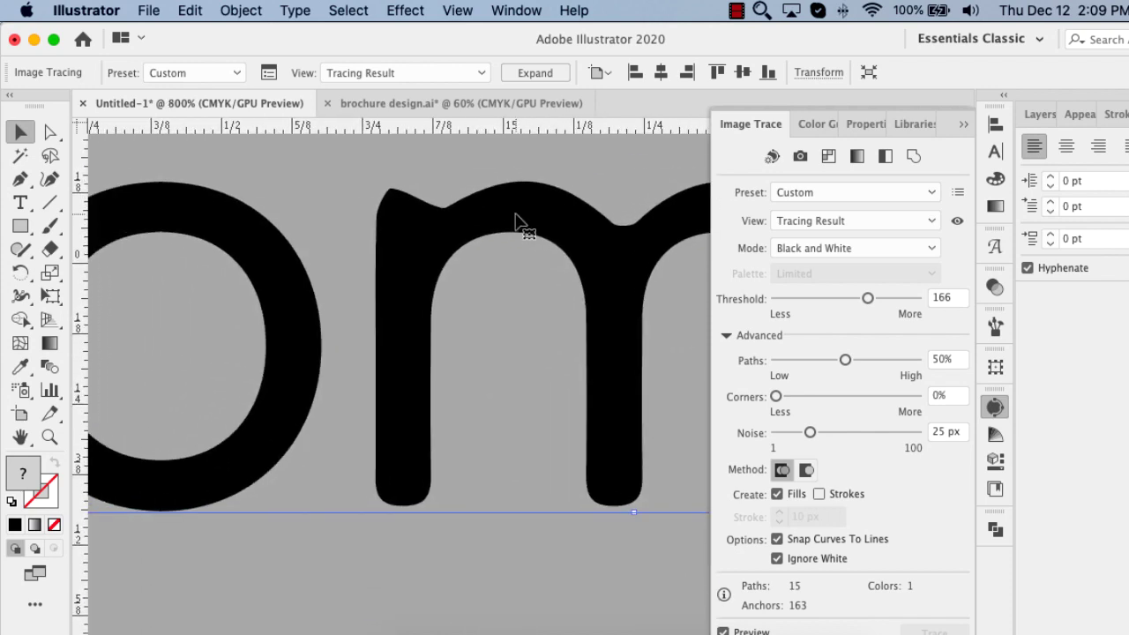
Fine-tune the trace to threshold 231, noise 95 px, paths 72% and corners 0%
mouse_move(861, 302)
left_mouse_down()
mouse_move(813, 301)
mouse_move(903, 299)
left_mouse_up()
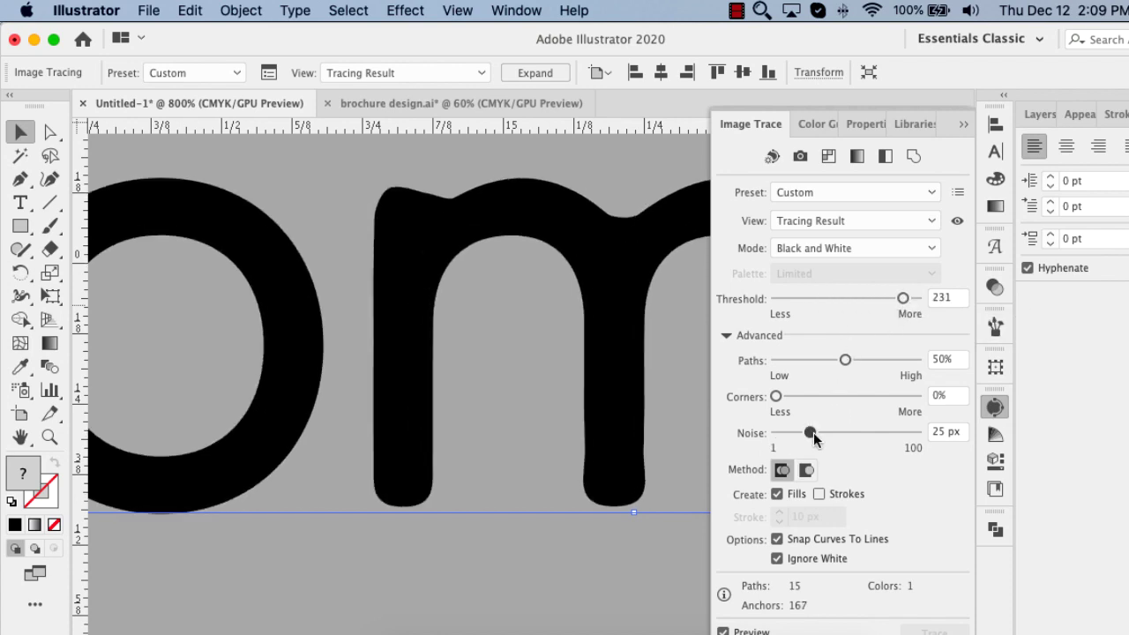
mouse_move(813, 434)
left_mouse_down()
mouse_move(775, 434)
mouse_move(892, 436)
left_mouse_up()
left_click_drag(776, 397, 969, 397)
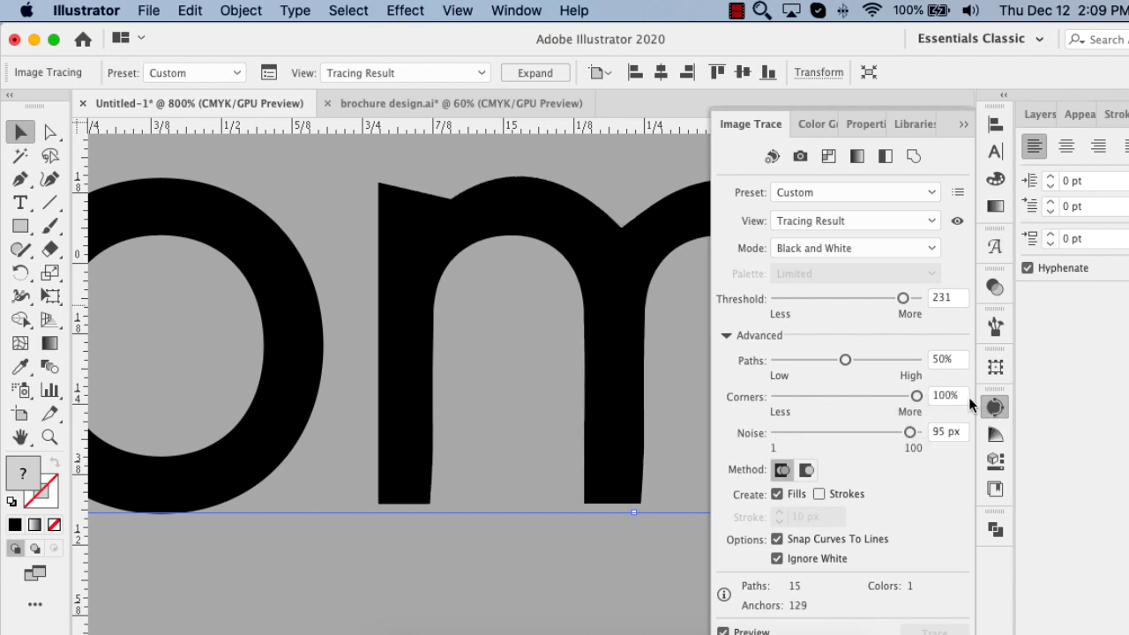
left_click_drag(844, 361, 882, 361)
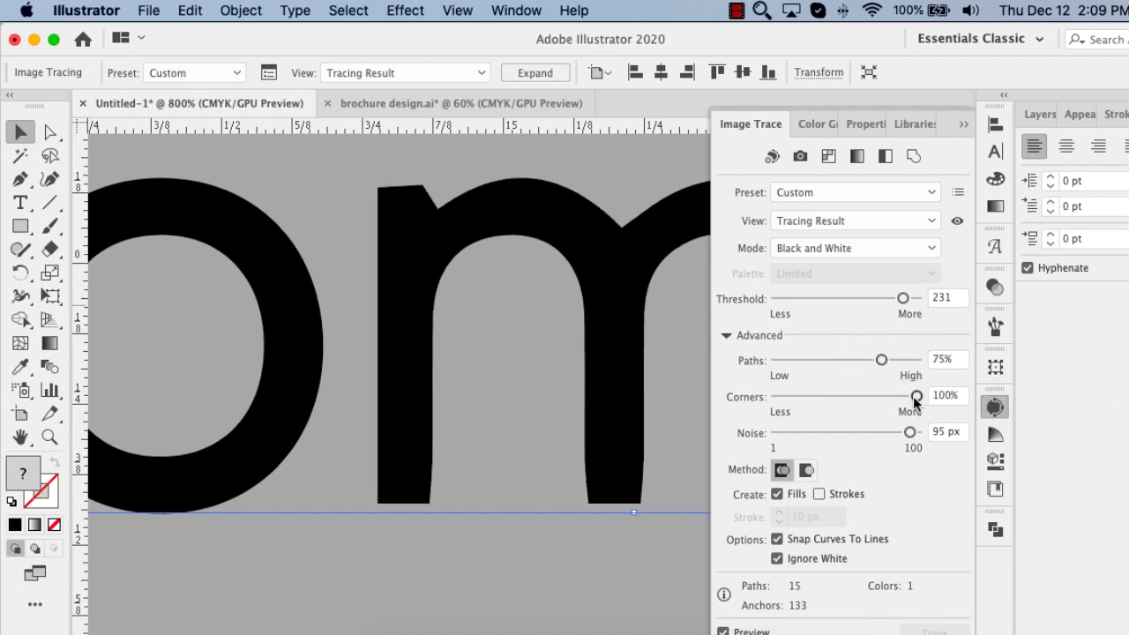
left_click_drag(916, 397, 713, 395)
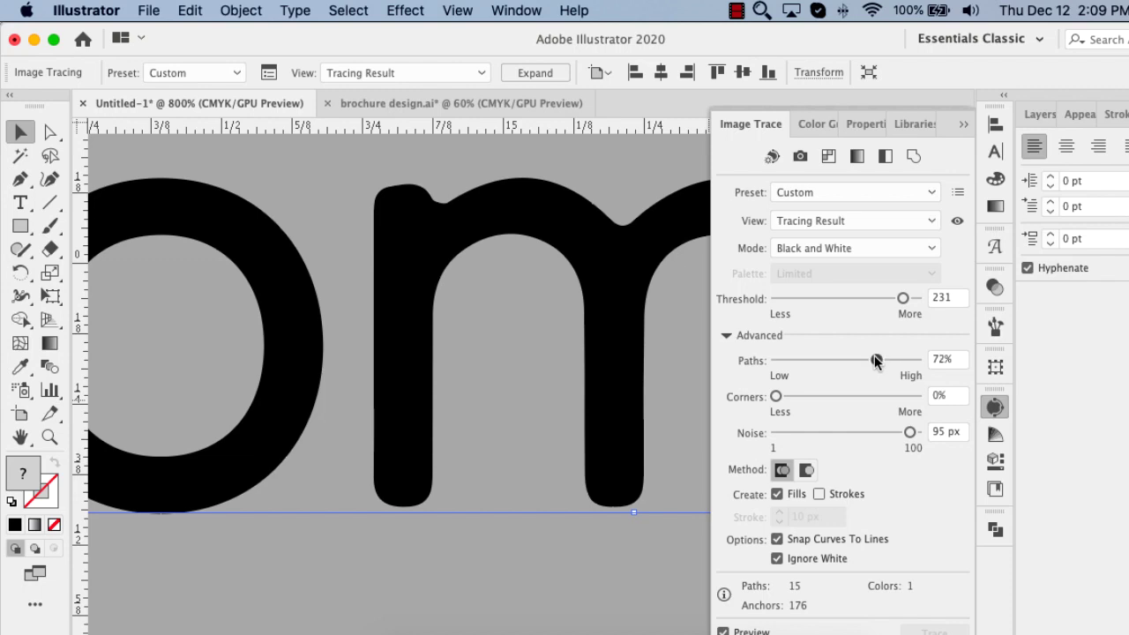
left_click(994, 411)
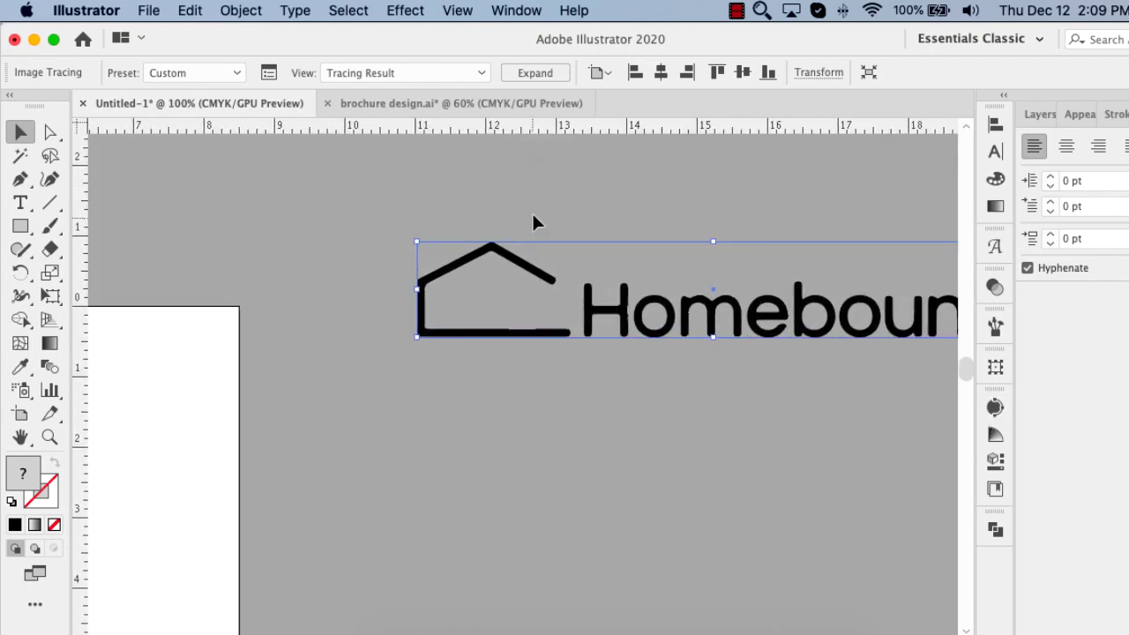
Expand the trace into vector paths and zoom in closely on the logo
left_click(533, 73)
left_click(574, 194)
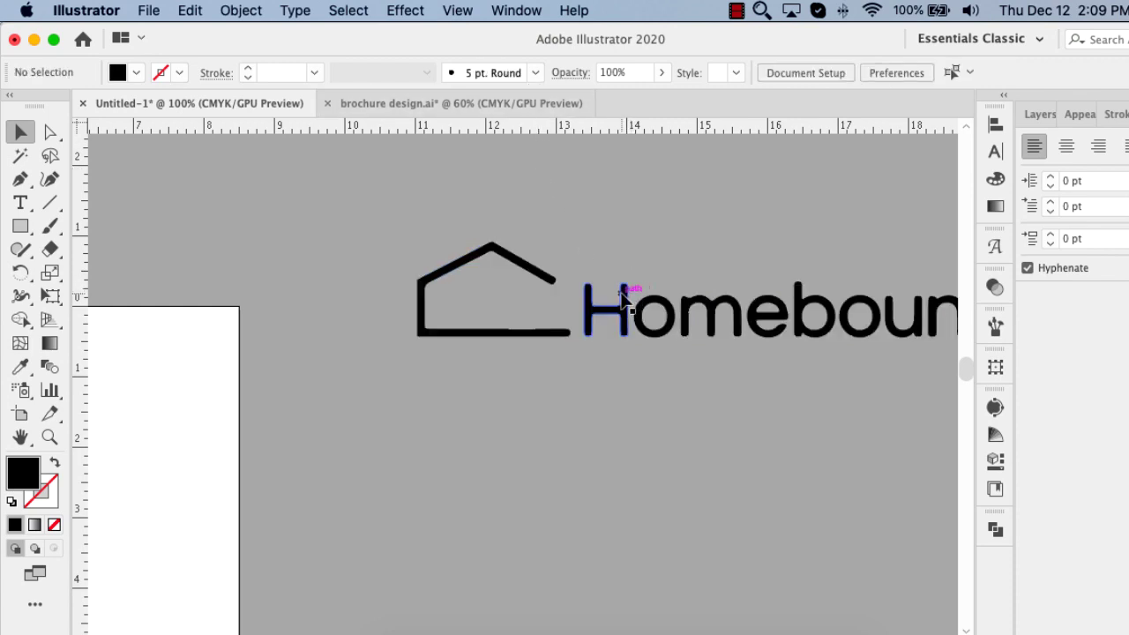
left_click_drag(626, 293, 546, 380)
left_click_drag(212, 236, 920, 494)
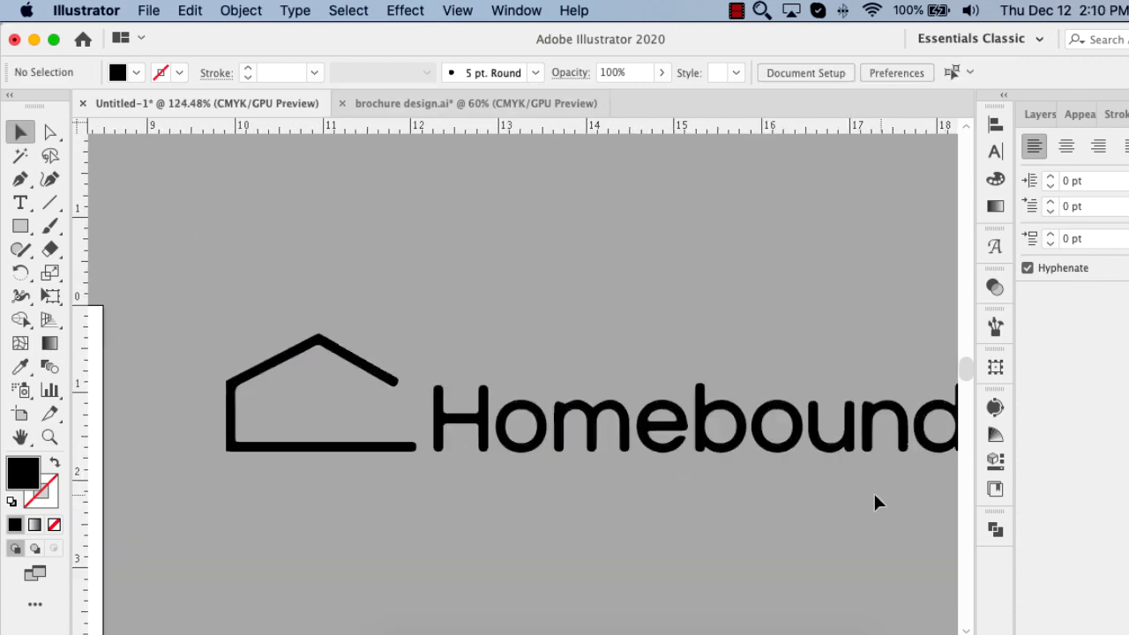
key("p")
key("super+minus")
key("super+minus")
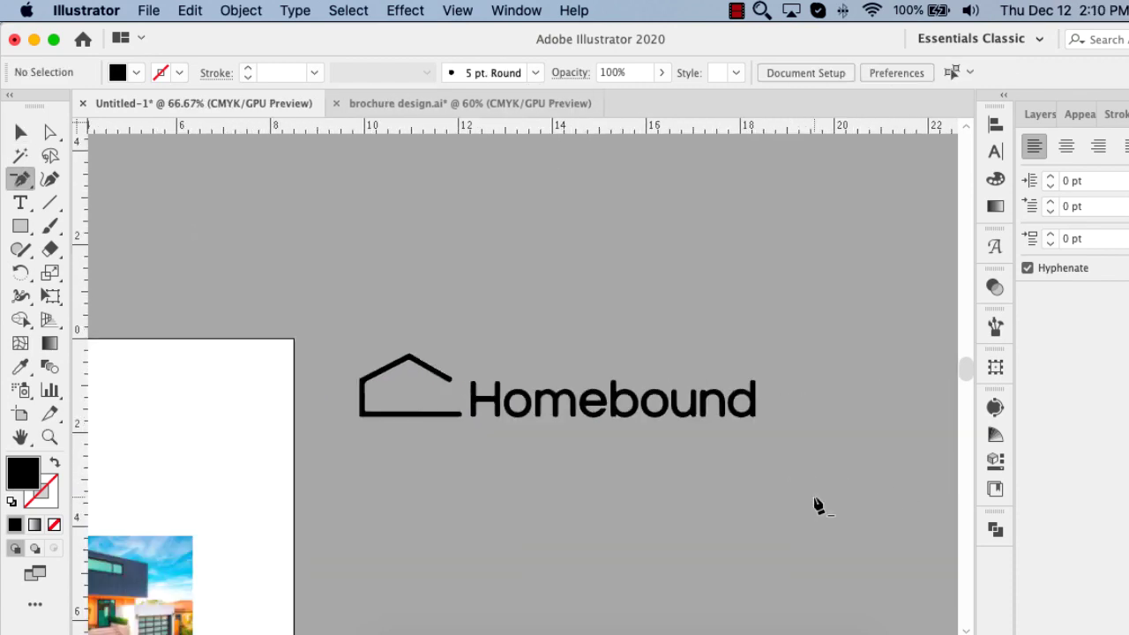
key("z")
left_click_drag(342, 318, 806, 499)
key("v")
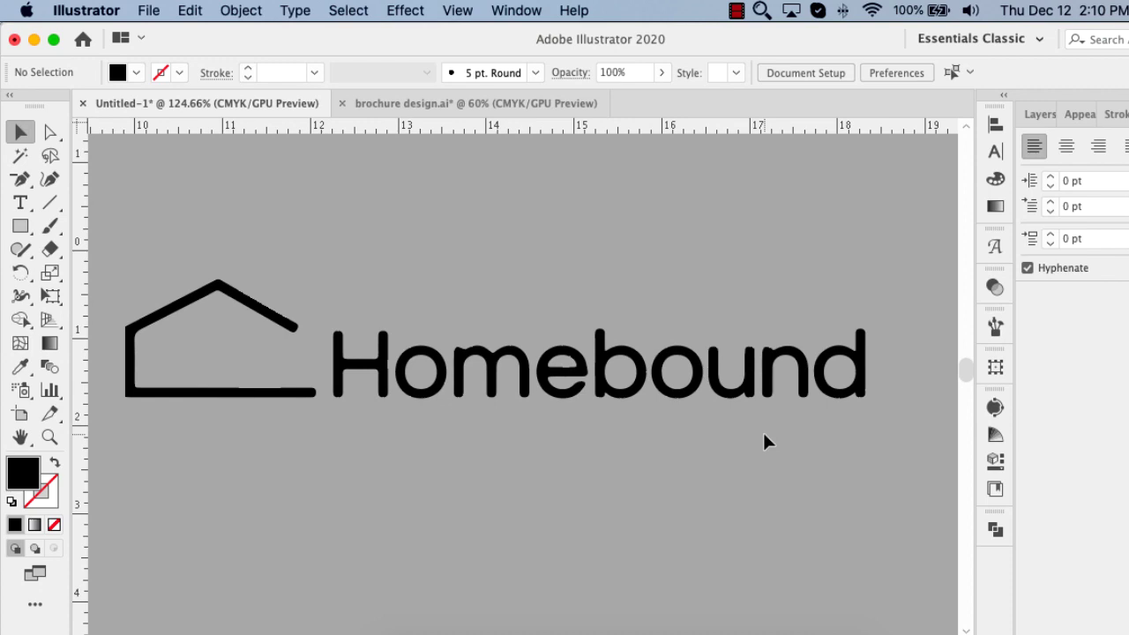
Recolour the Homebound logo group red from the Fill swatches
left_click(834, 364)
double_click(33, 478)
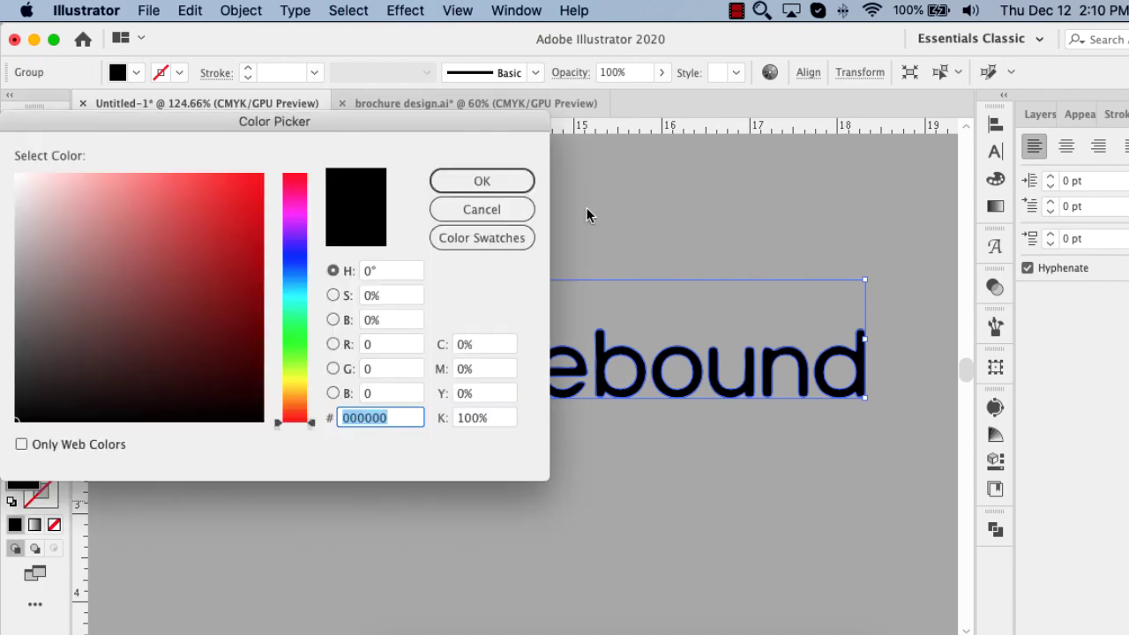
left_click(239, 188)
left_click(499, 180)
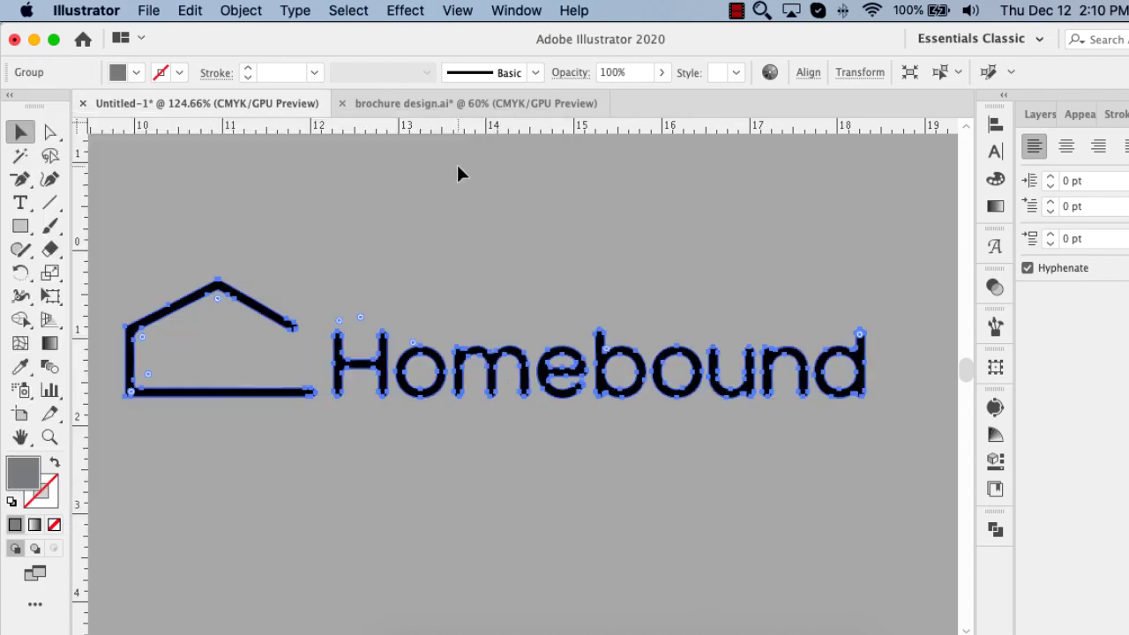
left_click(135, 73)
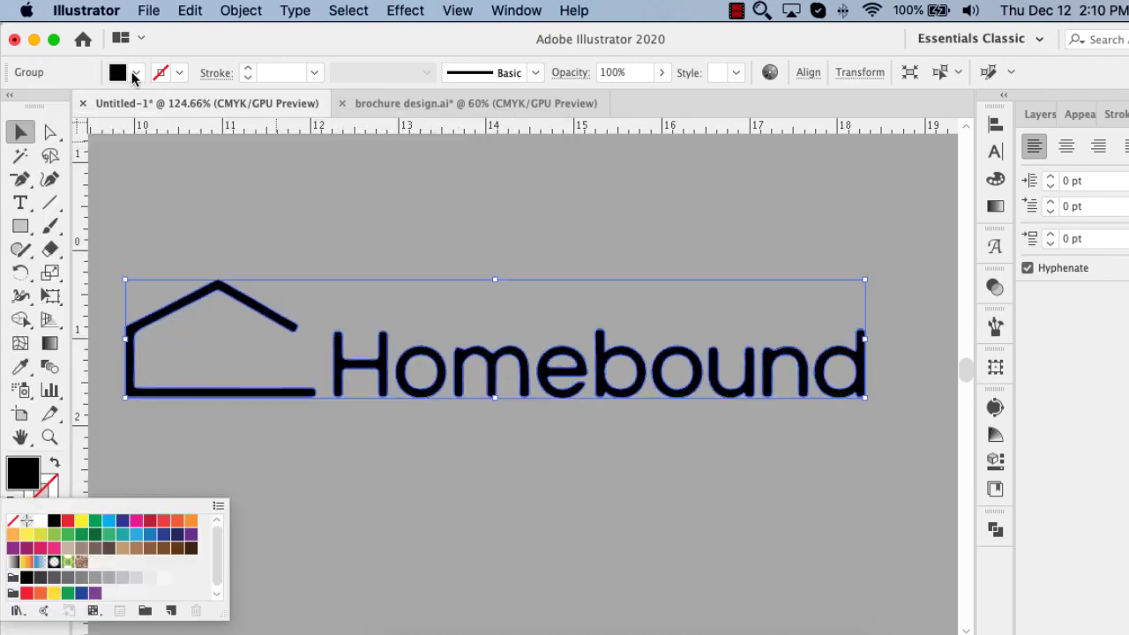
left_click(67, 522)
Move the logo onto the page, scale it down, and position it near the top
left_click_drag(360, 376, 864, 403)
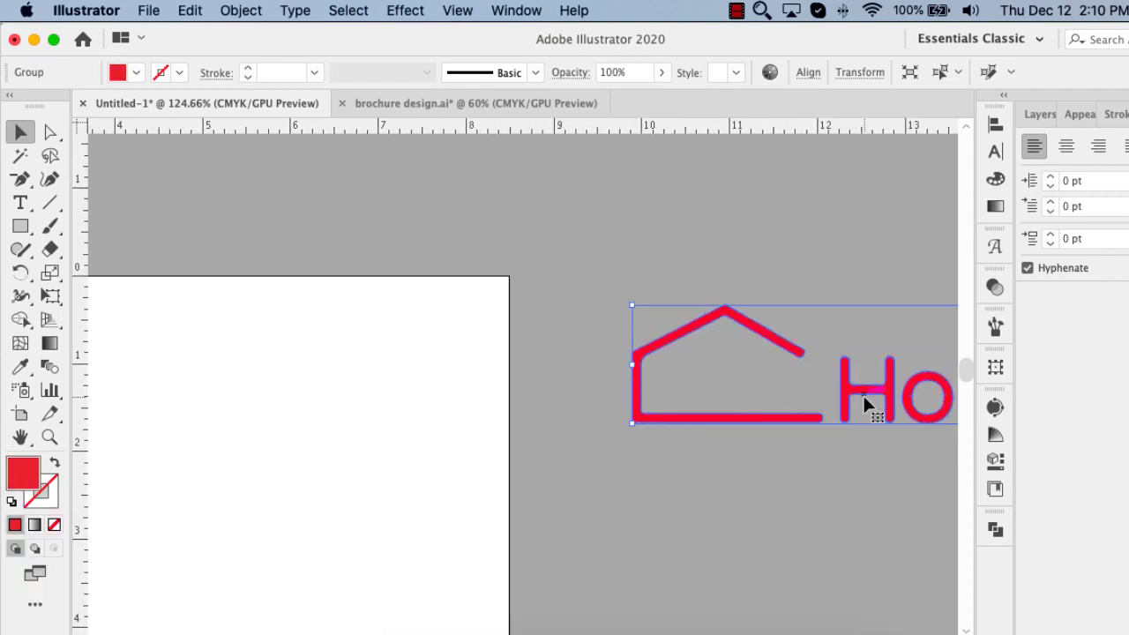
key("Tab")
left_click_drag(775, 388, 315, 426)
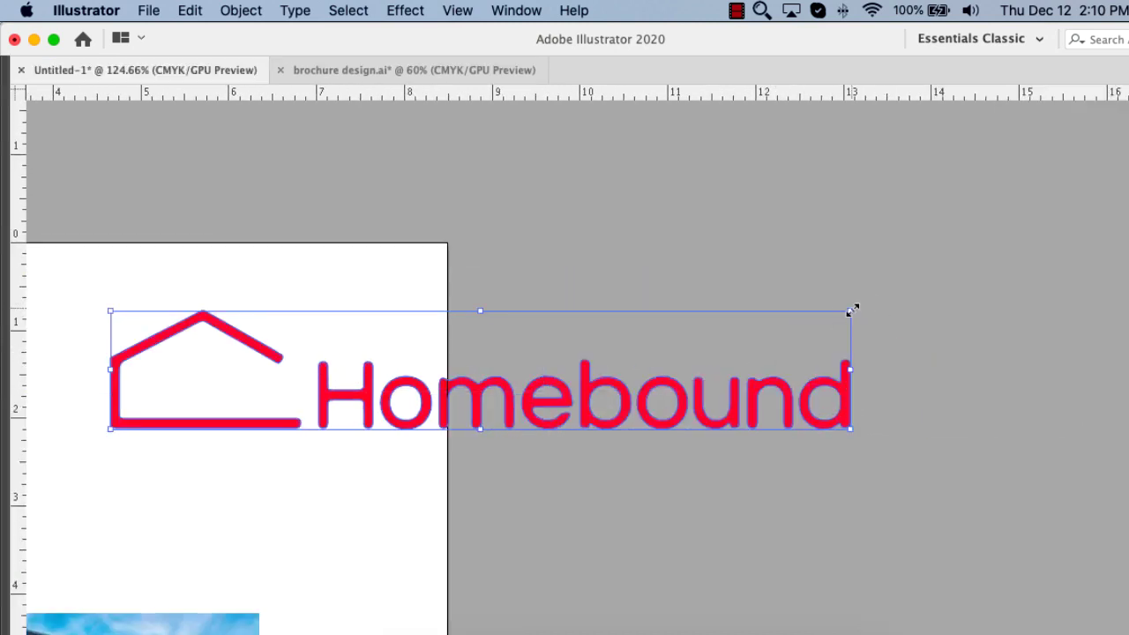
mouse_move(852, 308)
left_mouse_down()
mouse_move(545, 351)
mouse_move(542, 362)
left_mouse_up()
left_click_drag(406, 399, 323, 366)
scroll(597, 273, "left", 10)
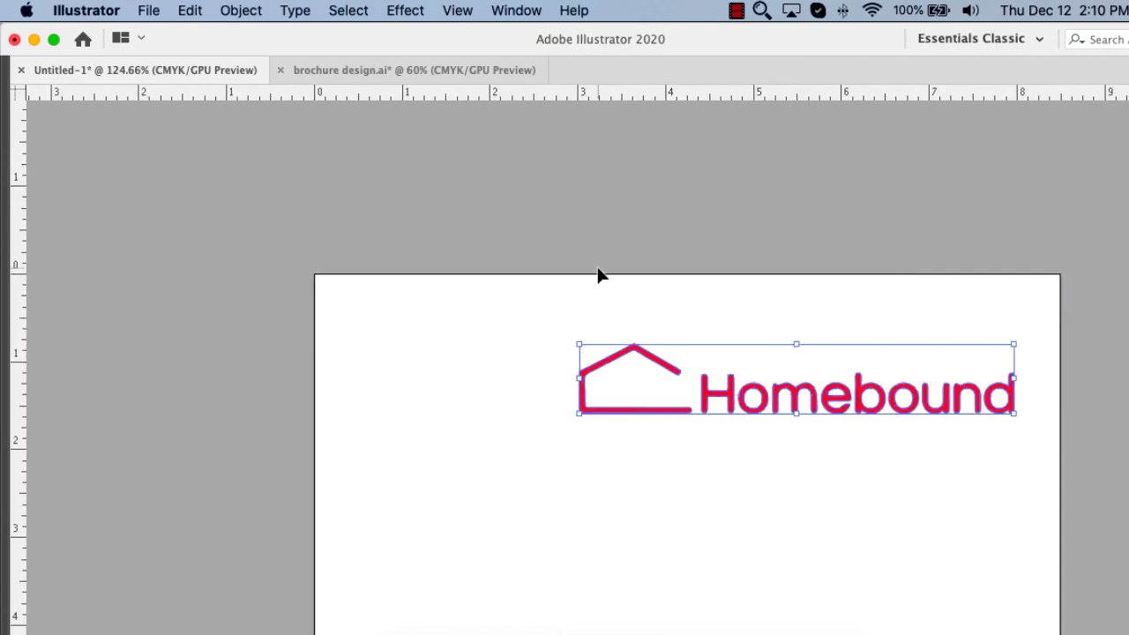
left_click(446, 357)
key("ctrl+y")
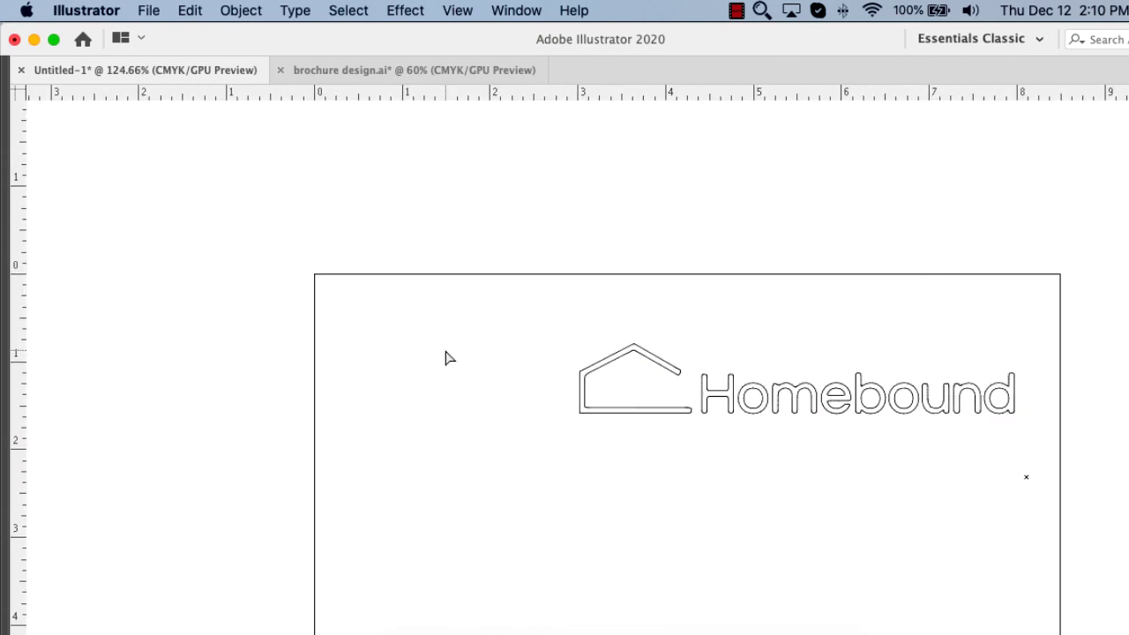
key("ctrl+y")
key("z")
left_click_drag(484, 315, 846, 465)
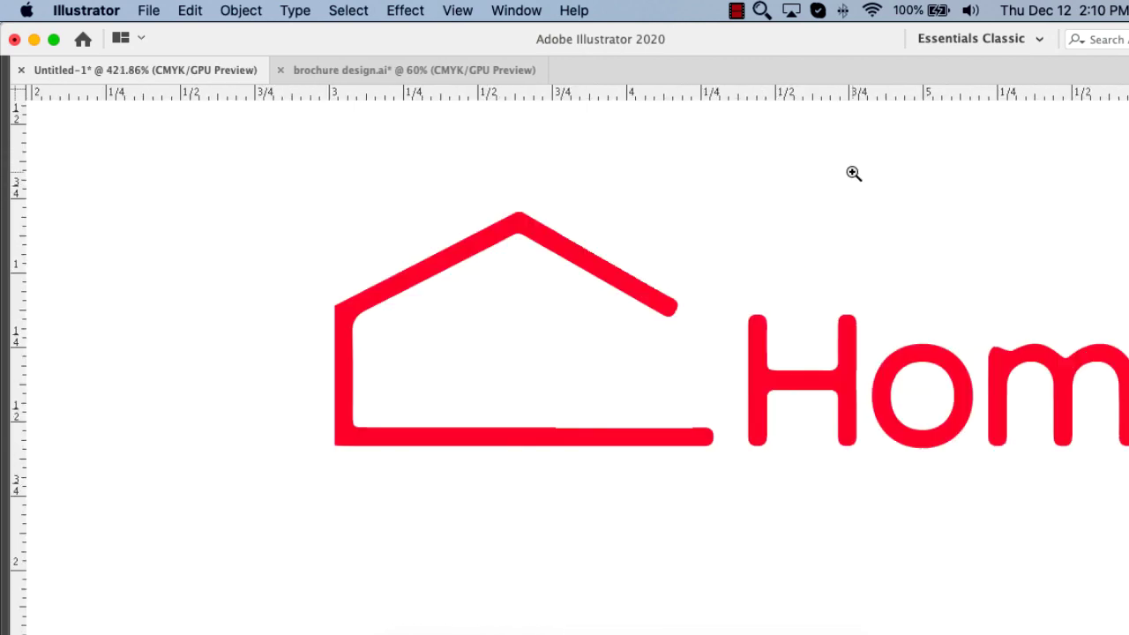
left_click_drag(855, 174, 304, 491)
key("ctrl+0")
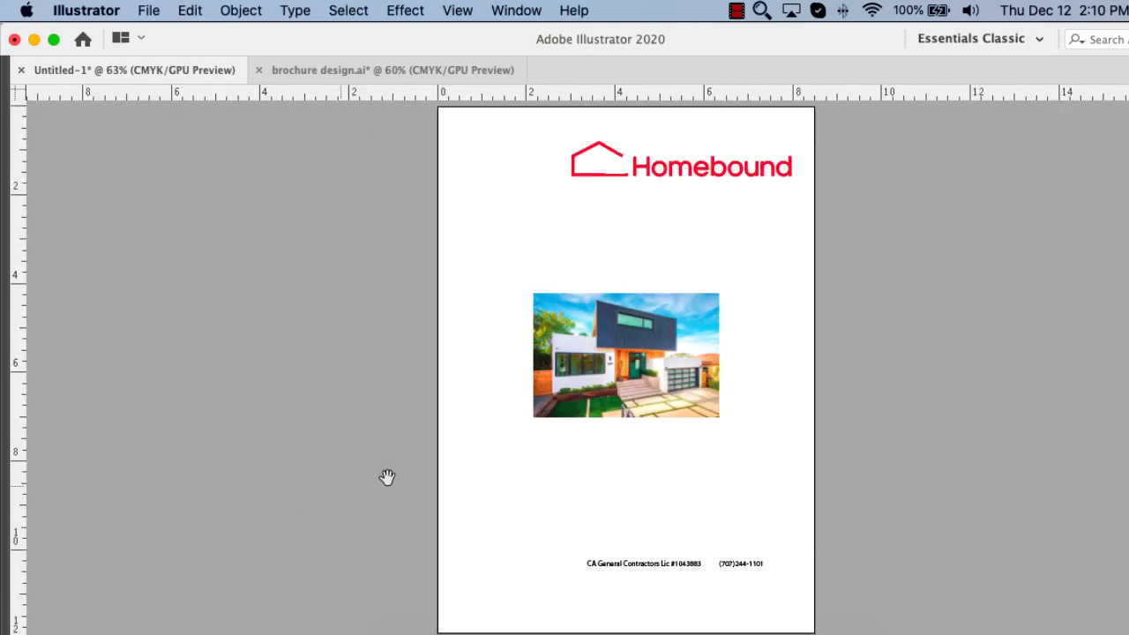
left_click(585, 243)
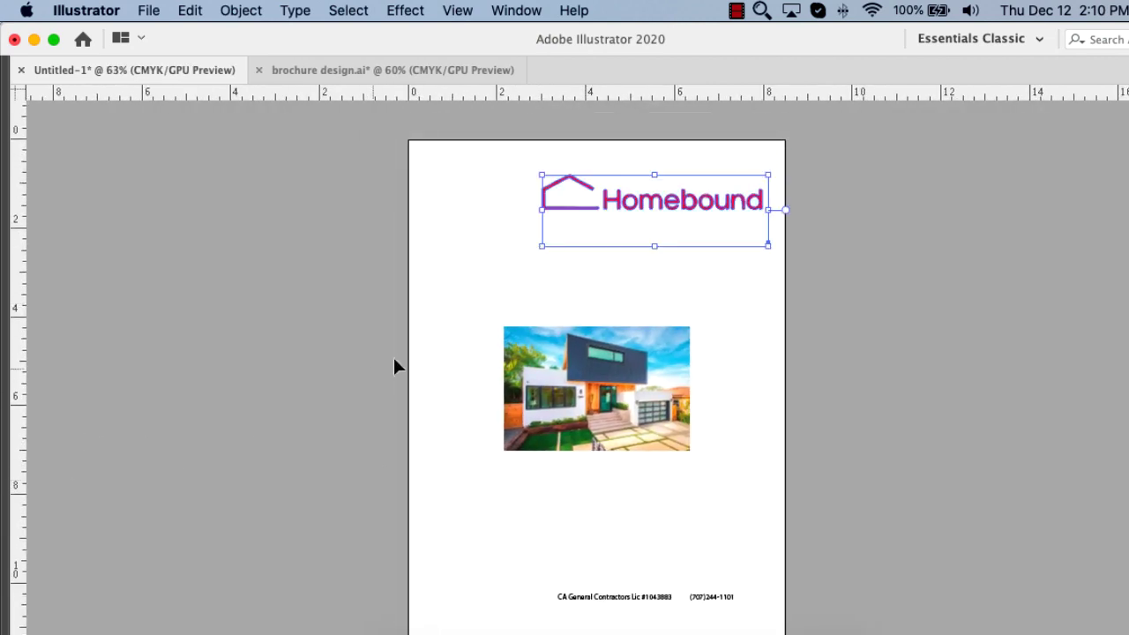
key("ctrl+y")
left_click(552, 286)
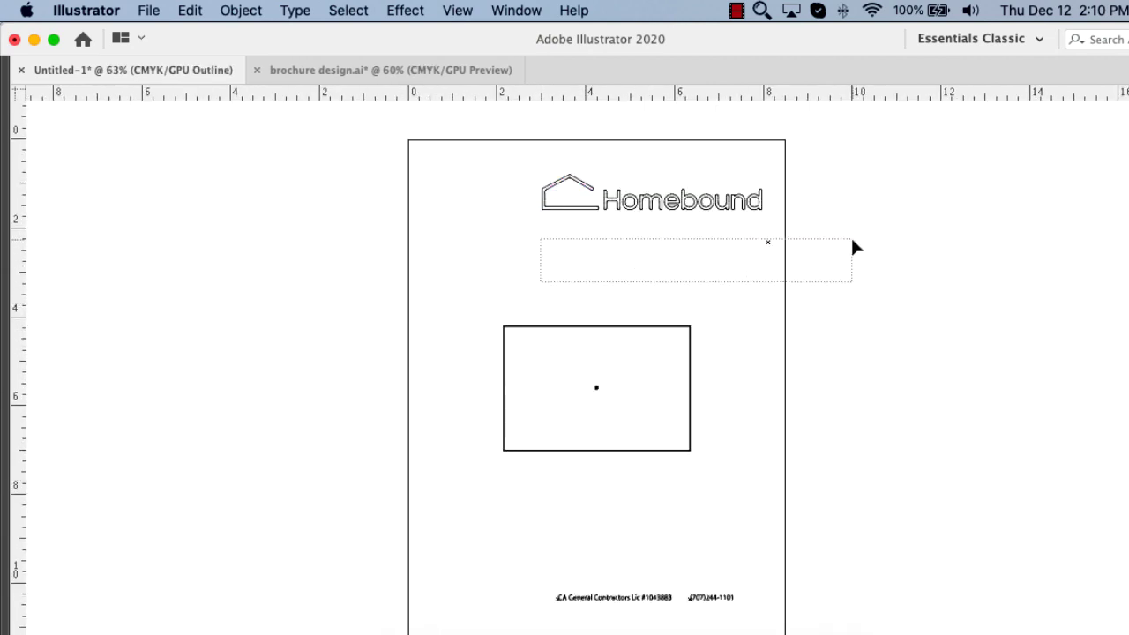
left_click_drag(853, 241, 853, 243)
left_click(852, 243)
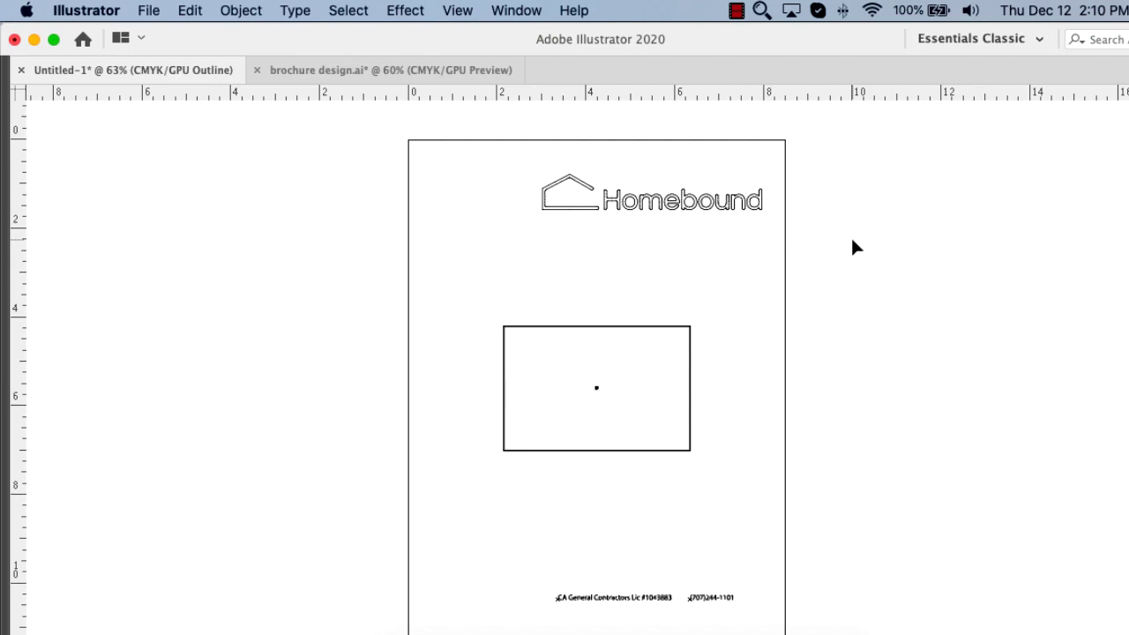
left_click(705, 219)
key("Tab")
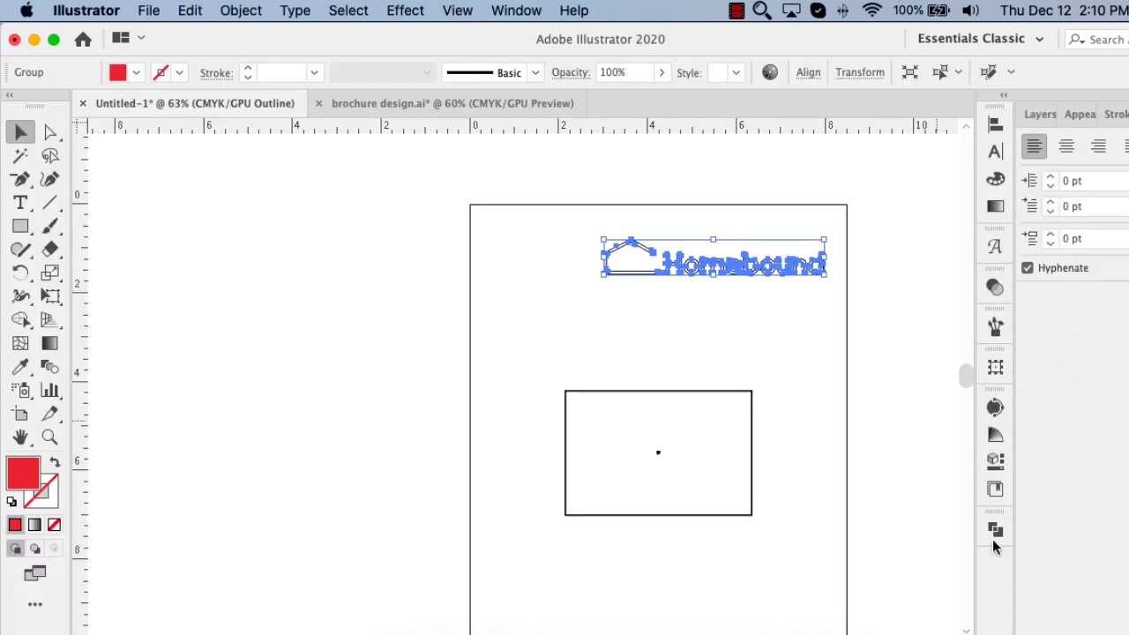
left_click(996, 531)
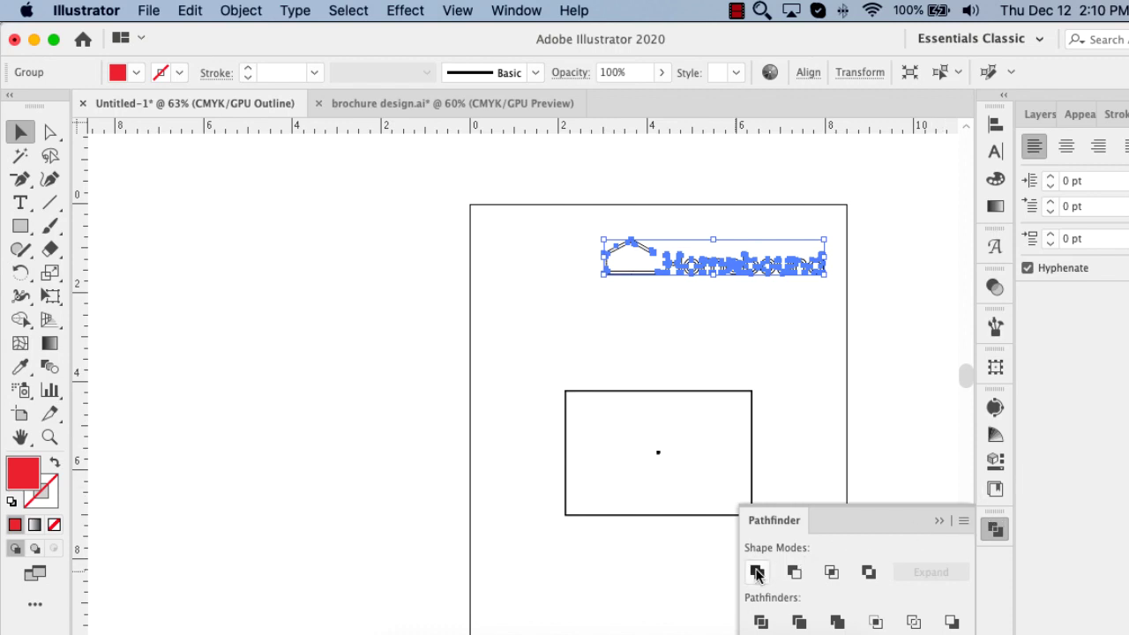
left_click(984, 537)
scroll(953, 494, "down", 5)
key("ctrl+y")
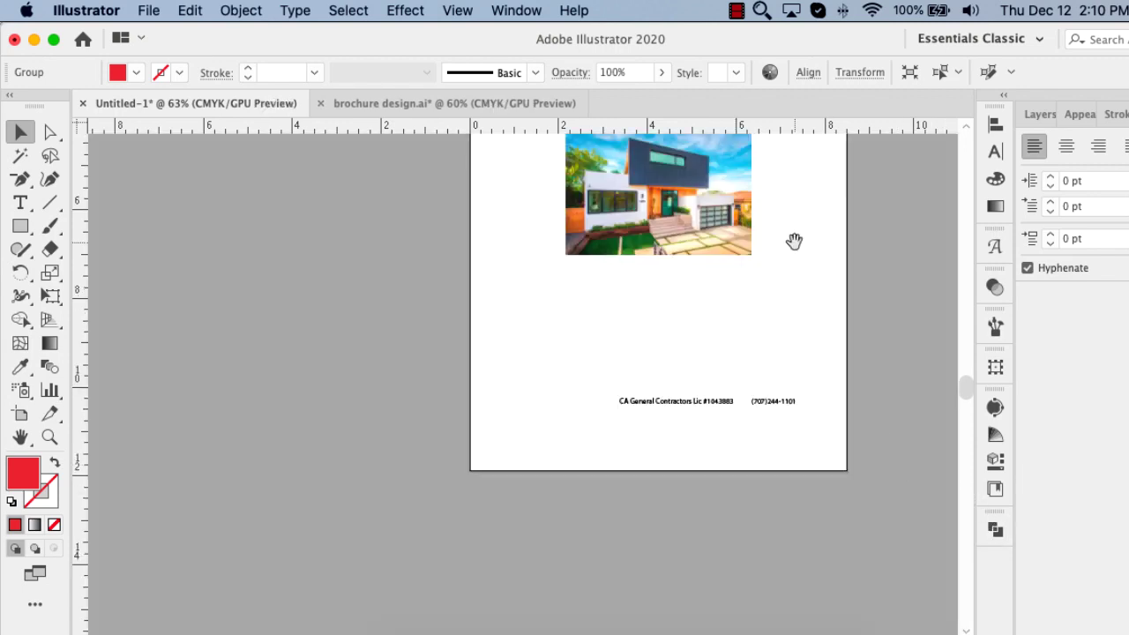
scroll(732, 291, "up", 3)
Release the clipping masks on the house photo
left_click(660, 349)
right_click(668, 302)
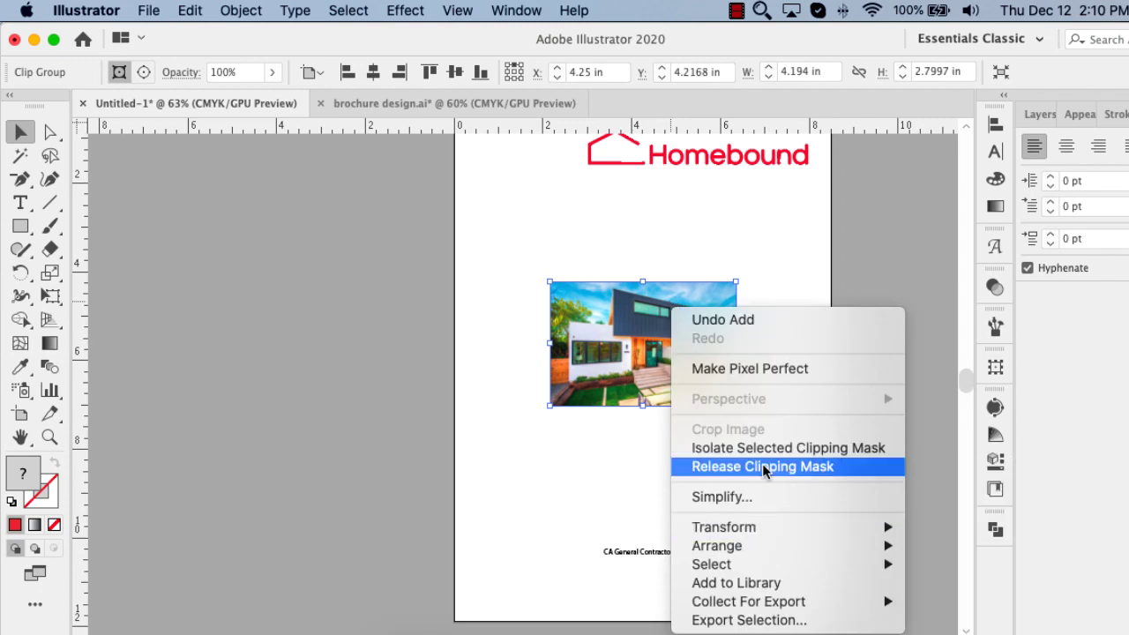
left_click(728, 469)
left_click(823, 319)
mouse_move(688, 335)
left_mouse_down()
mouse_move(526, 295)
mouse_move(451, 339)
mouse_move(526, 345)
left_mouse_up()
right_click(567, 298)
left_click(629, 459)
Move the full house photo off the page to the lower left
left_click(411, 474)
right_click(457, 324)
left_click(508, 485)
left_click(358, 470)
right_click(535, 382)
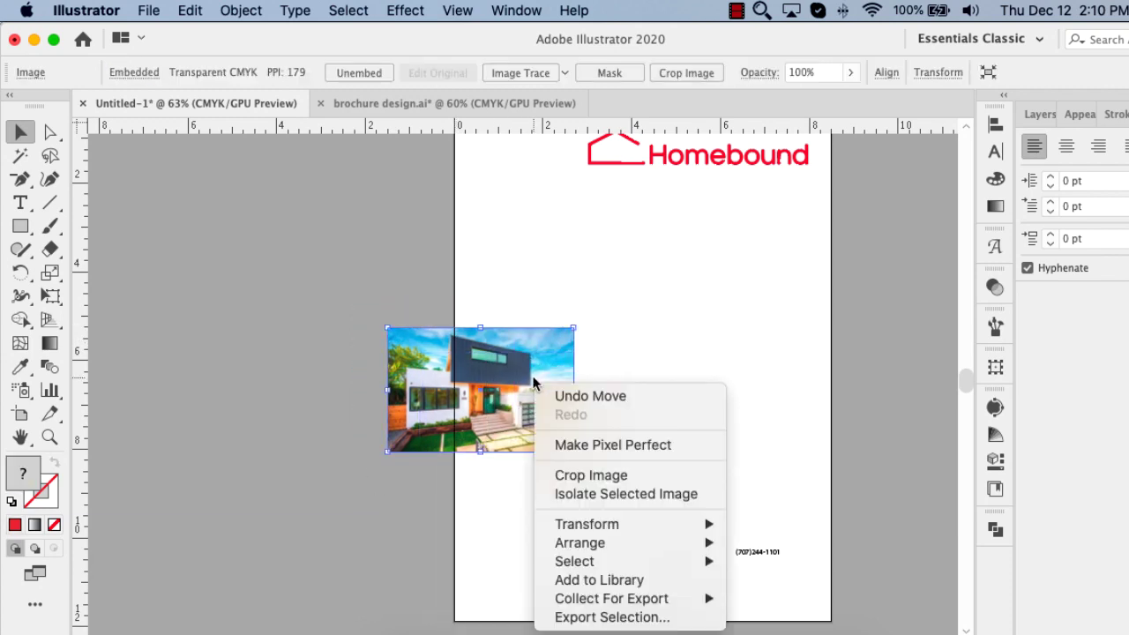
left_click(436, 509)
left_click_drag(500, 402, 325, 582)
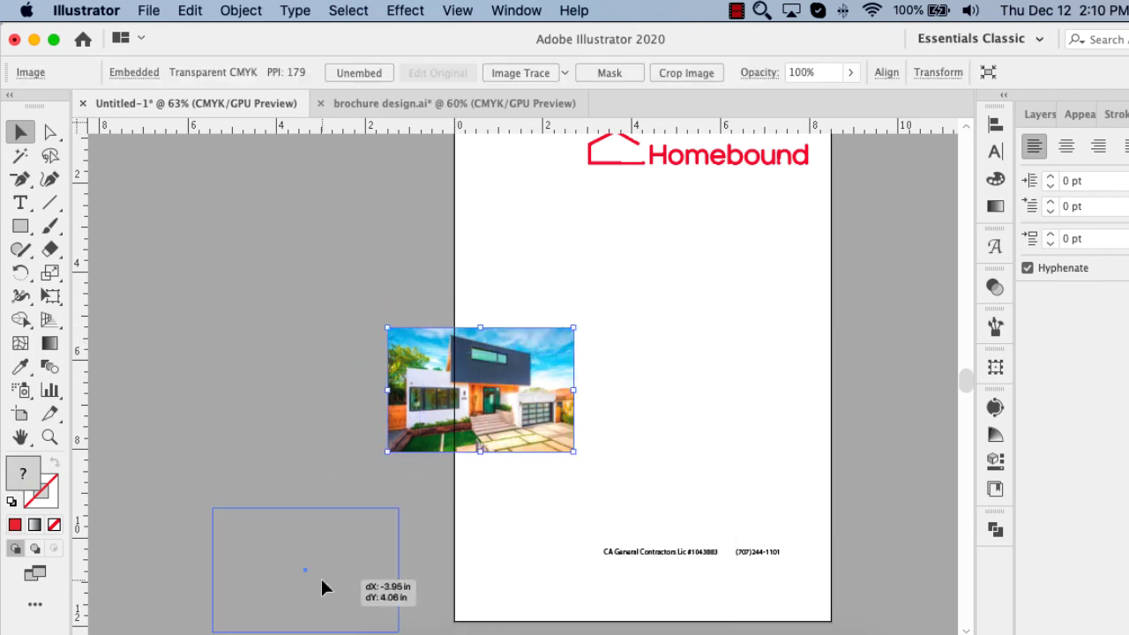
In Outline view, delete the three hidden rectangles and the unlocked horizontal guide
key("ctrl+y")
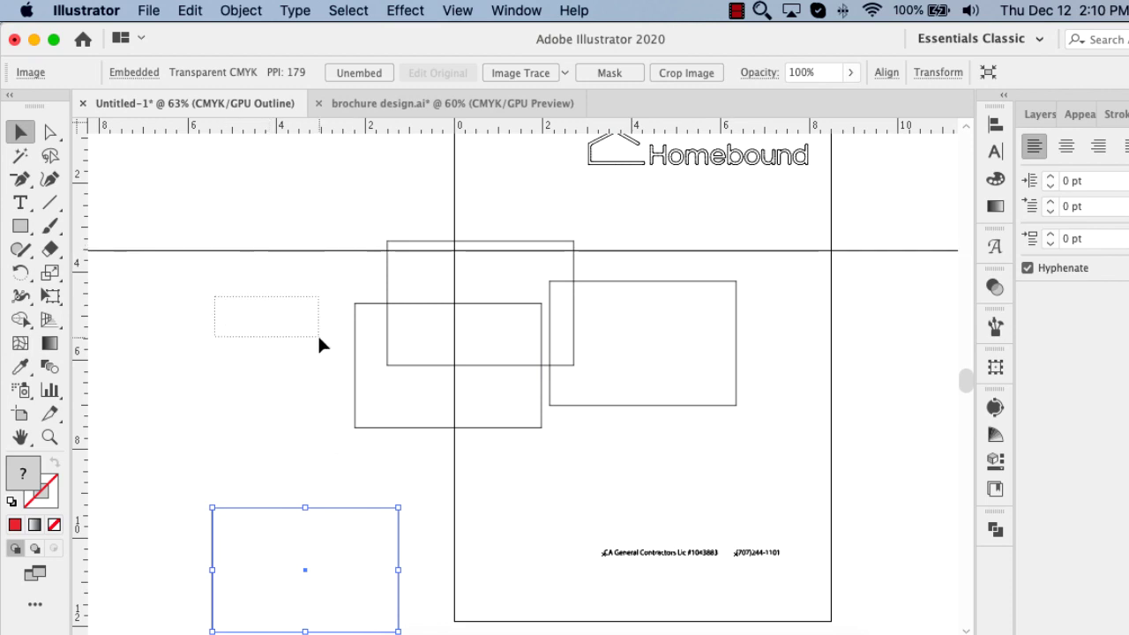
left_click_drag(214, 297, 712, 416)
key("Delete")
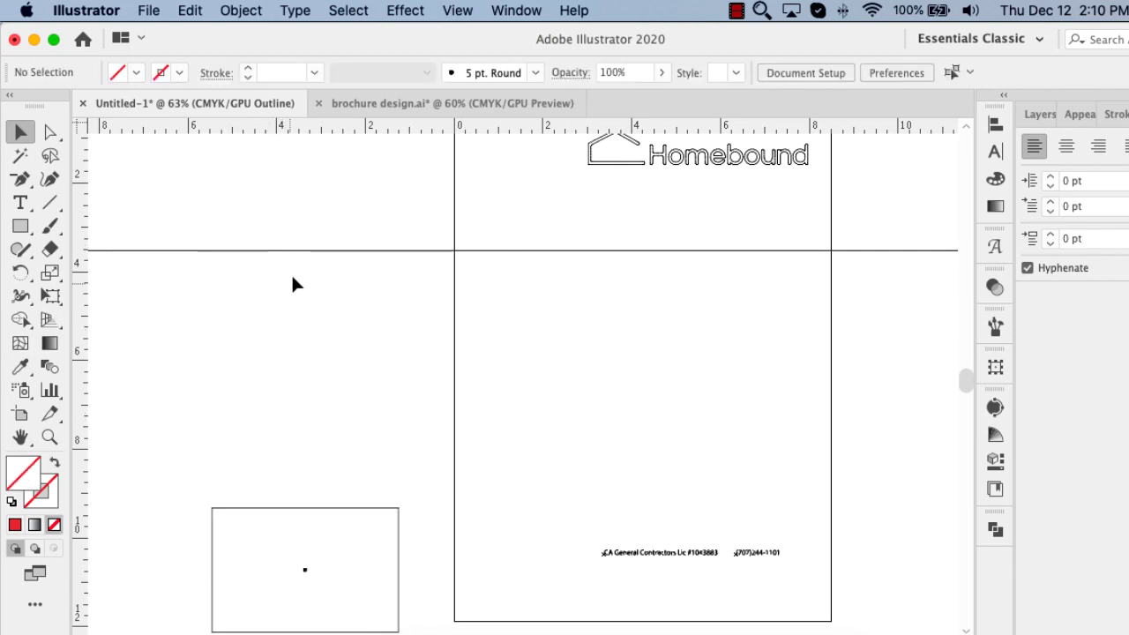
right_click(275, 315)
left_click(372, 479)
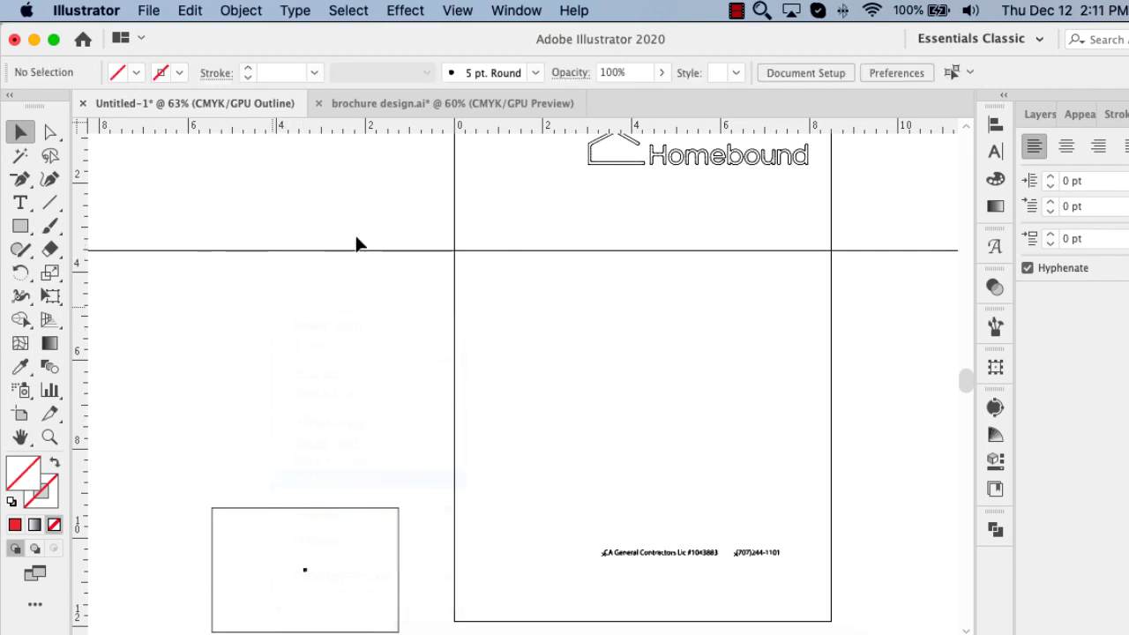
left_click(388, 251)
key("Delete")
key("super+y")
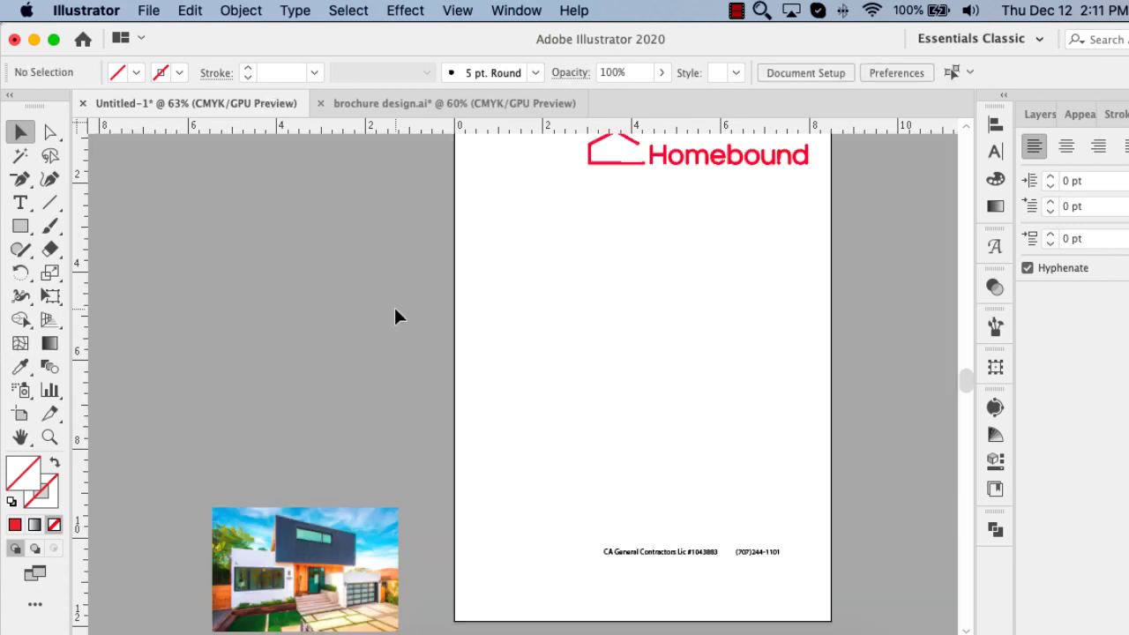
Enlarge the house photo across the top of Artboard 1 edge to edge, behind the logo
mouse_move(320, 571)
left_mouse_down()
mouse_move(696, 326)
mouse_move(894, 231)
left_mouse_up()
scroll(680, 346, "up", 3)
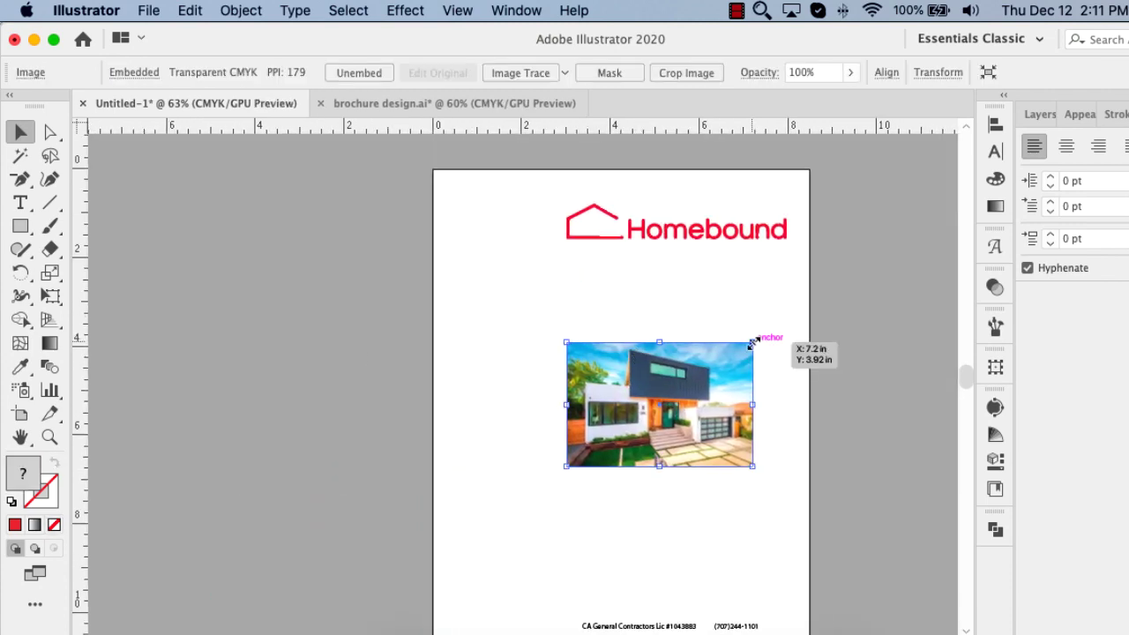
left_click_drag(759, 374, 717, 286)
left_click(763, 231)
left_click(673, 338)
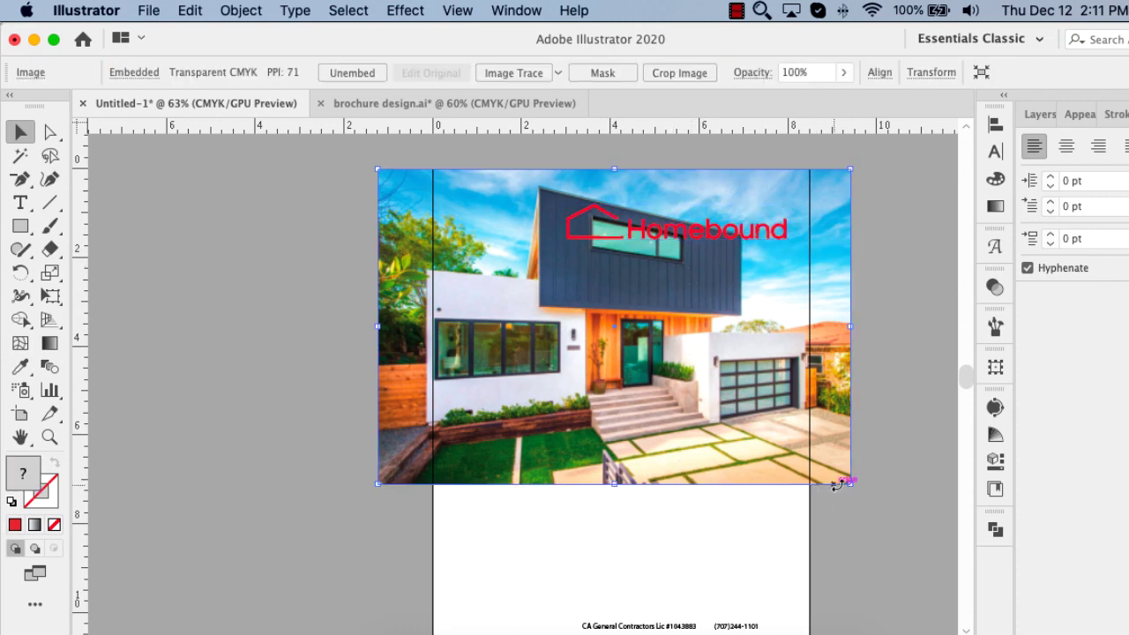
mouse_move(850, 483)
left_mouse_down()
mouse_move(807, 472)
mouse_move(797, 481)
left_mouse_up()
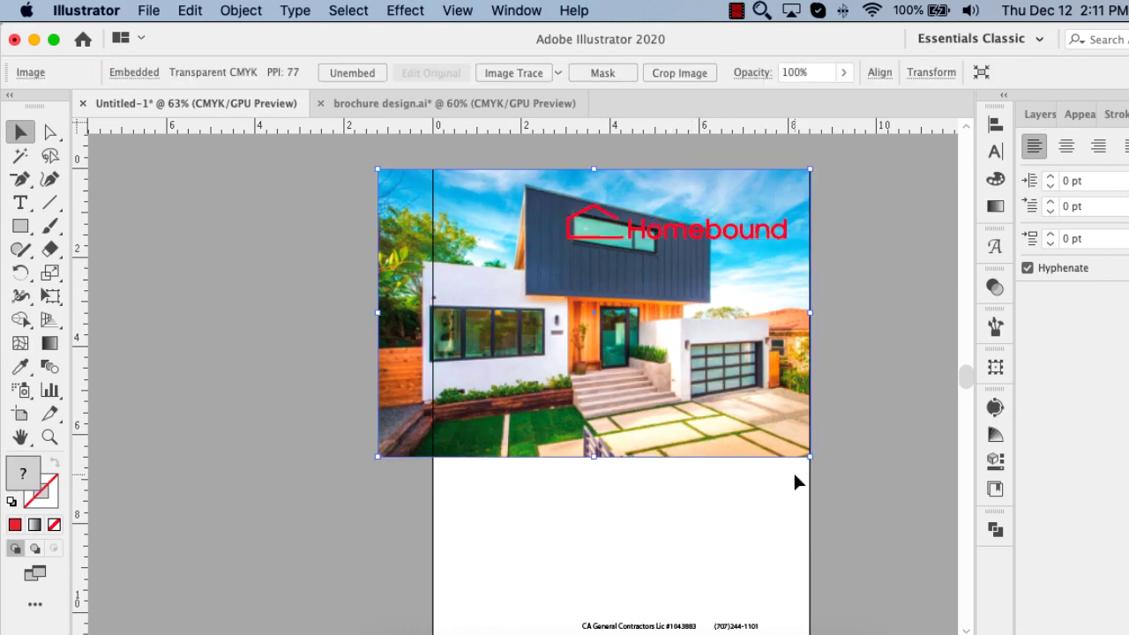
left_click_drag(364, 459, 432, 460)
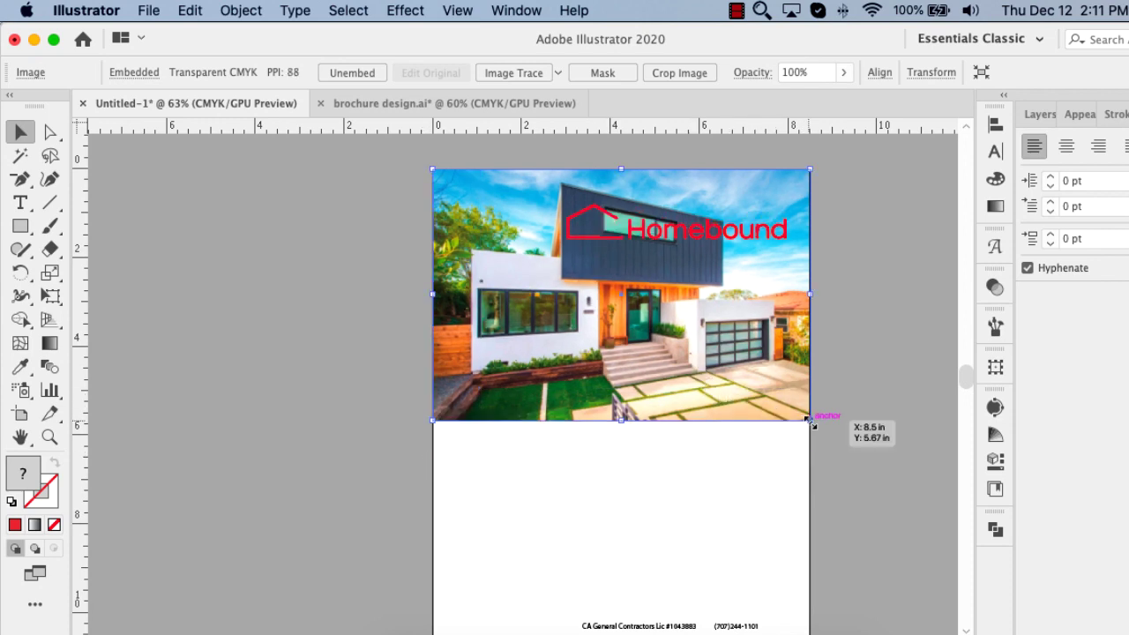
left_click_drag(810, 420, 847, 448)
left_click_drag(714, 324, 714, 357)
left_click(353, 383)
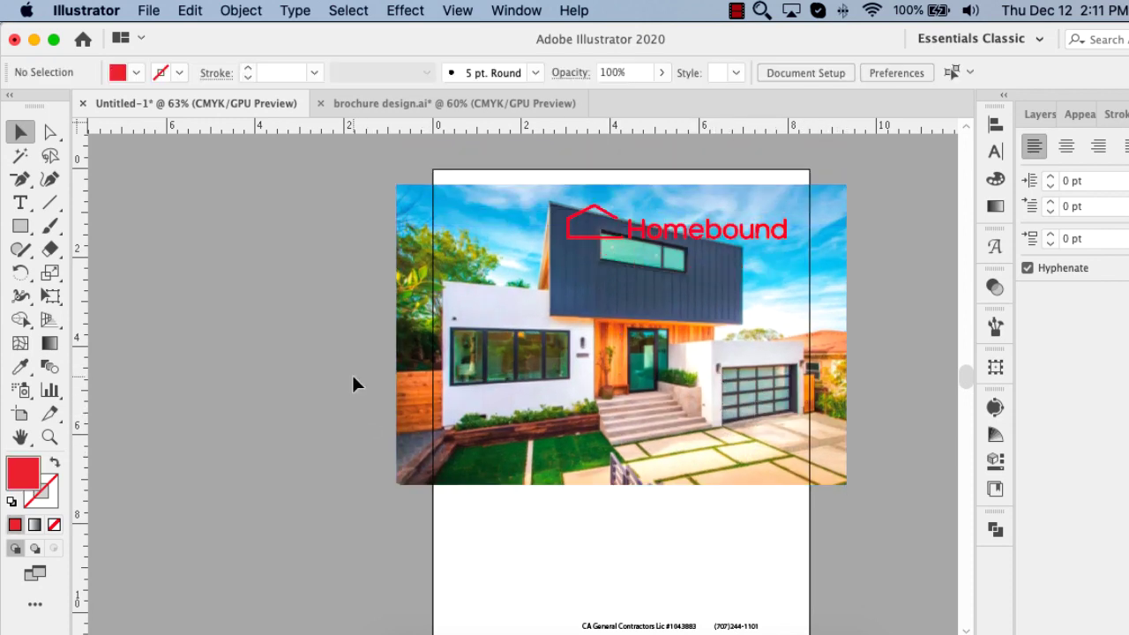
scroll(353, 383, "up", 1)
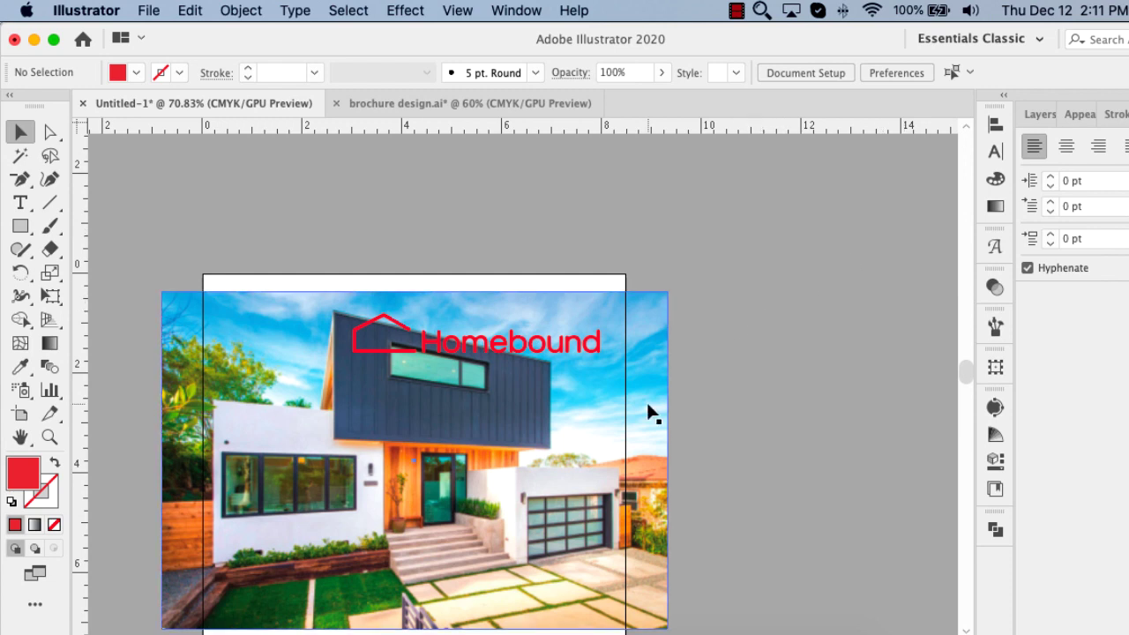
Launch Adobe Photoshop CC 2019 from Spotlight with 'photoshop', then bring Chrome to the front
key("super+space")
type("photo")
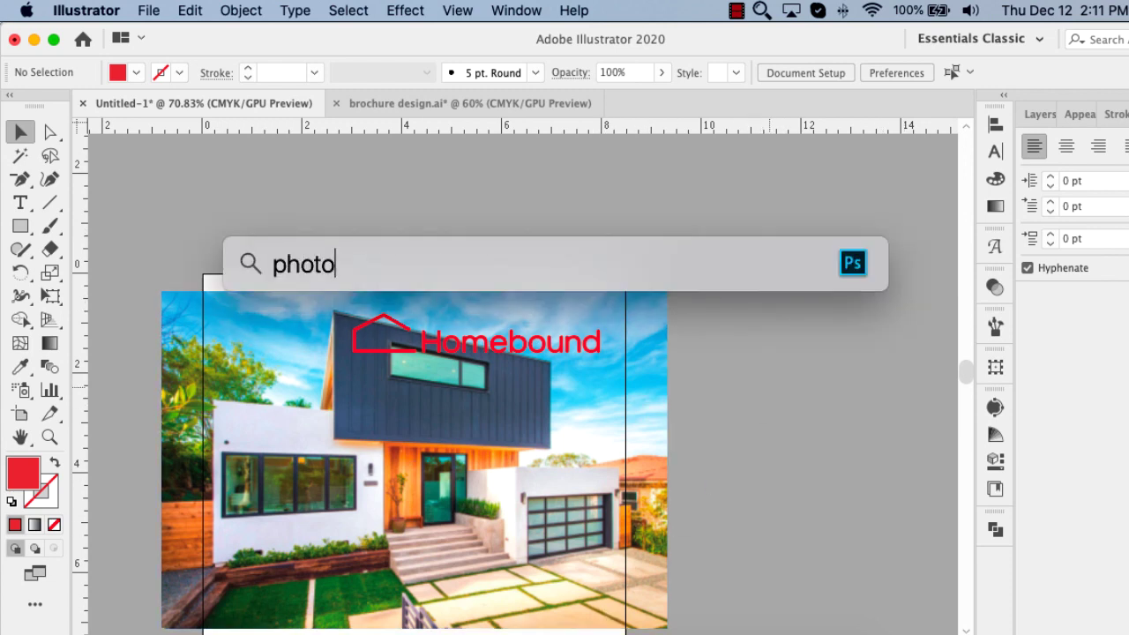
type("h")
key("BackSpace")
type("sho")
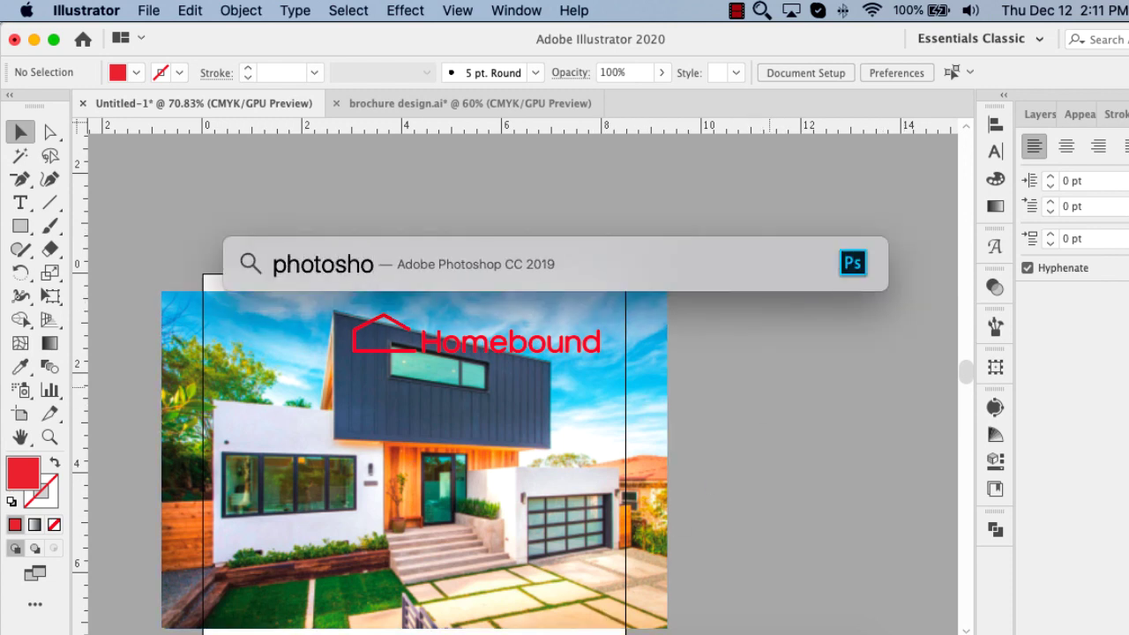
key("Return")
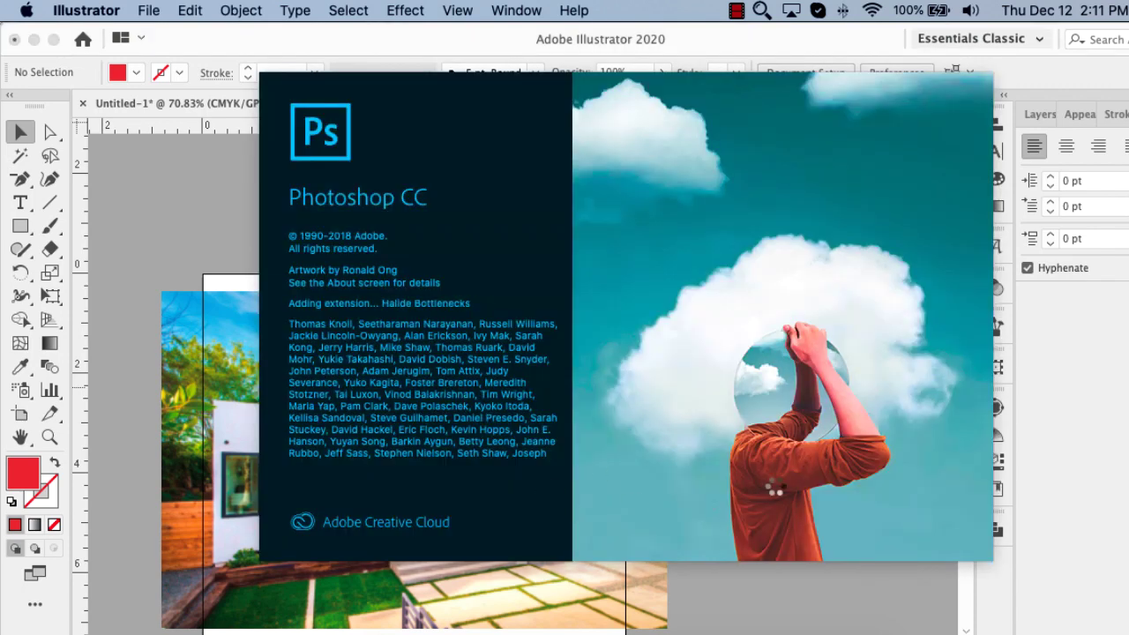
left_click(516, 618)
Search 'blue sky' in a new Chrome tab and show the image results
key("super+t")
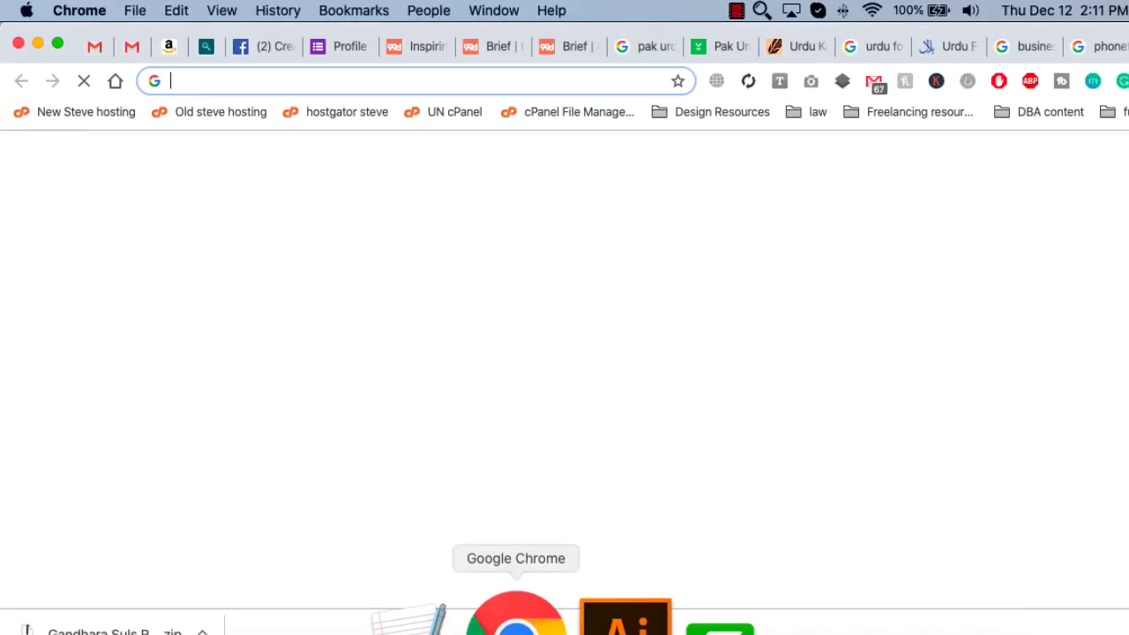
type("blue sky")
key("Return")
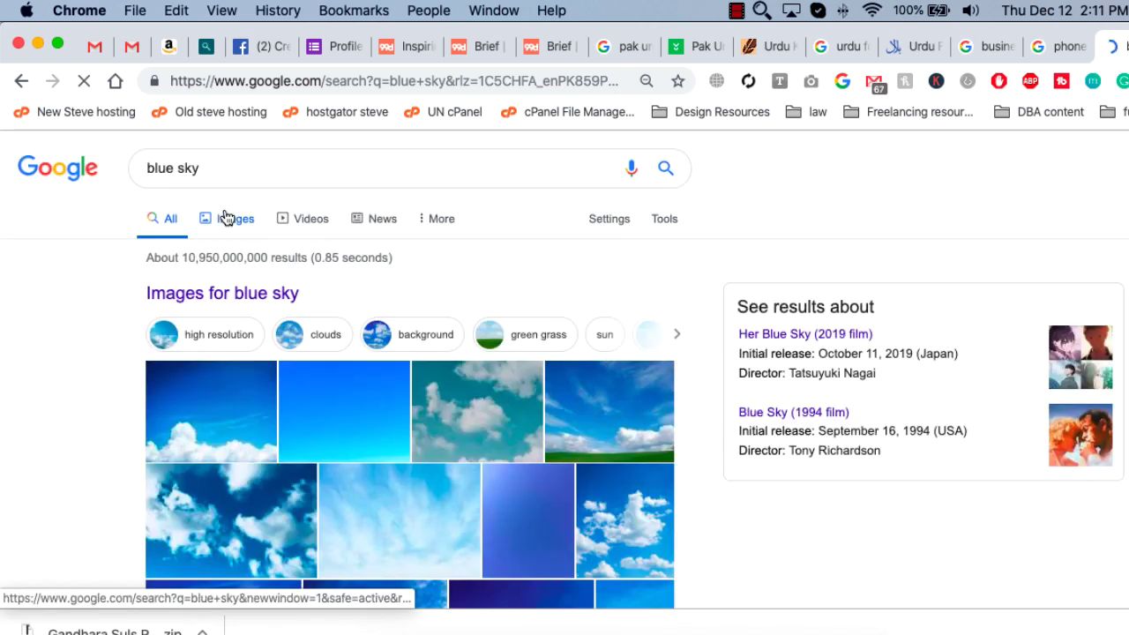
left_click(223, 218)
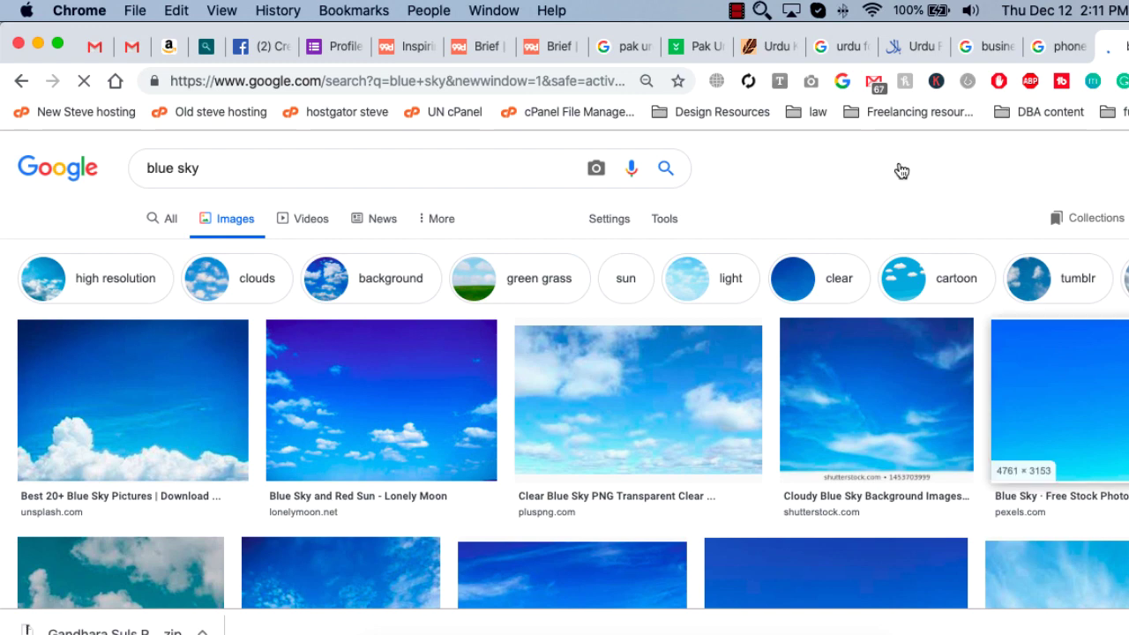
scroll(902, 169, "down", 3)
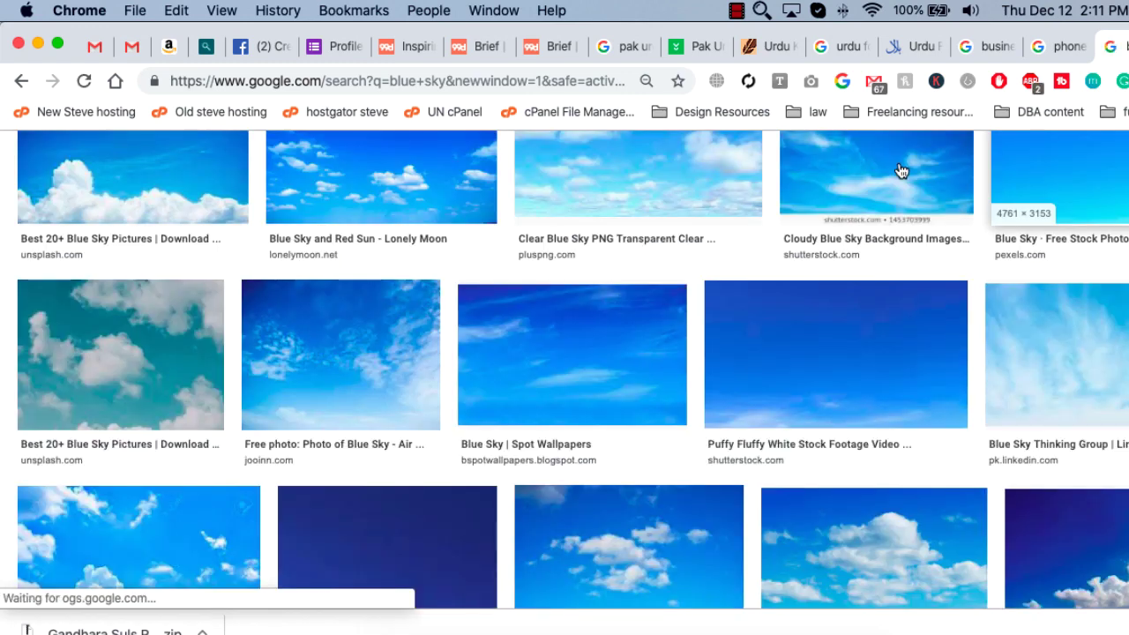
Copy a blue sky wallpaper image from its preview and return to Illustrator
left_click(522, 338)
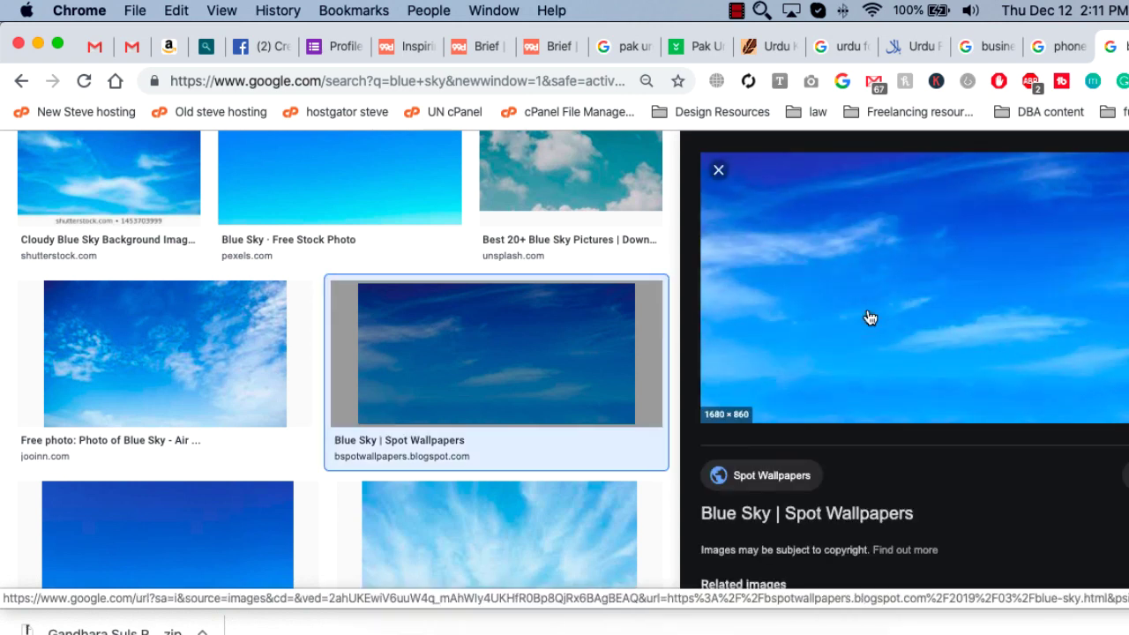
right_click(879, 278)
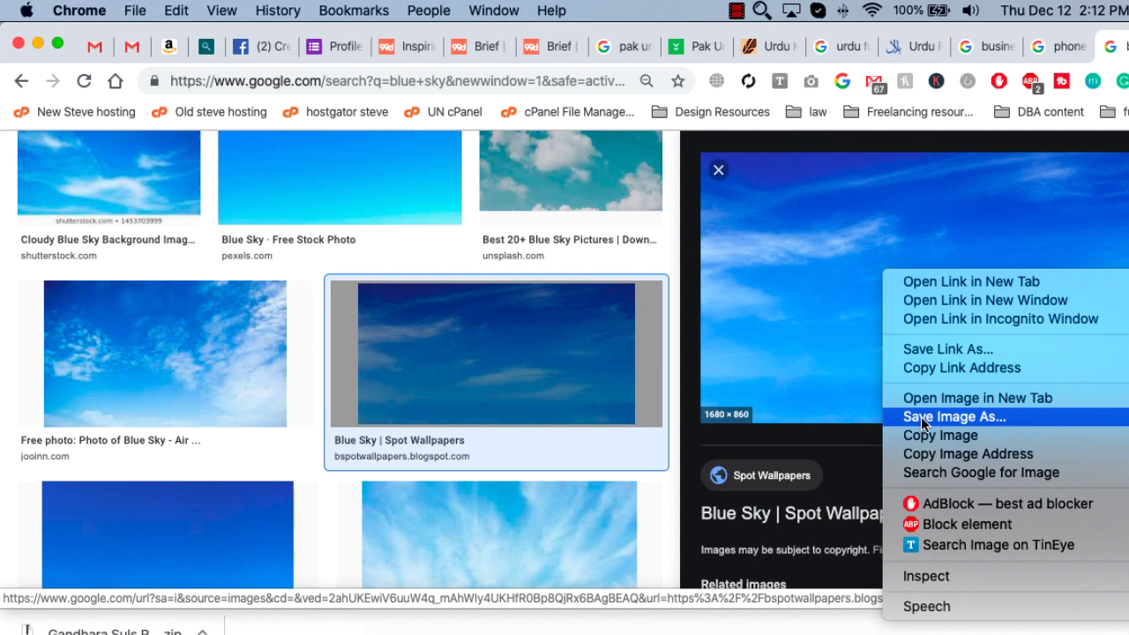
left_click(964, 434)
mouse_move(625, 619)
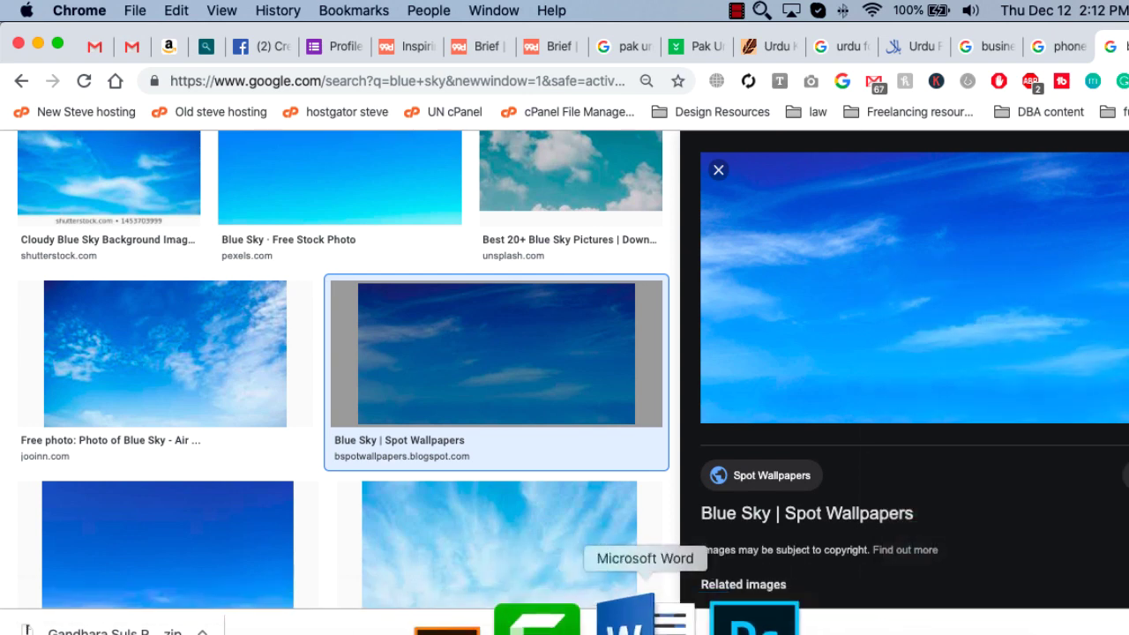
left_click(568, 622)
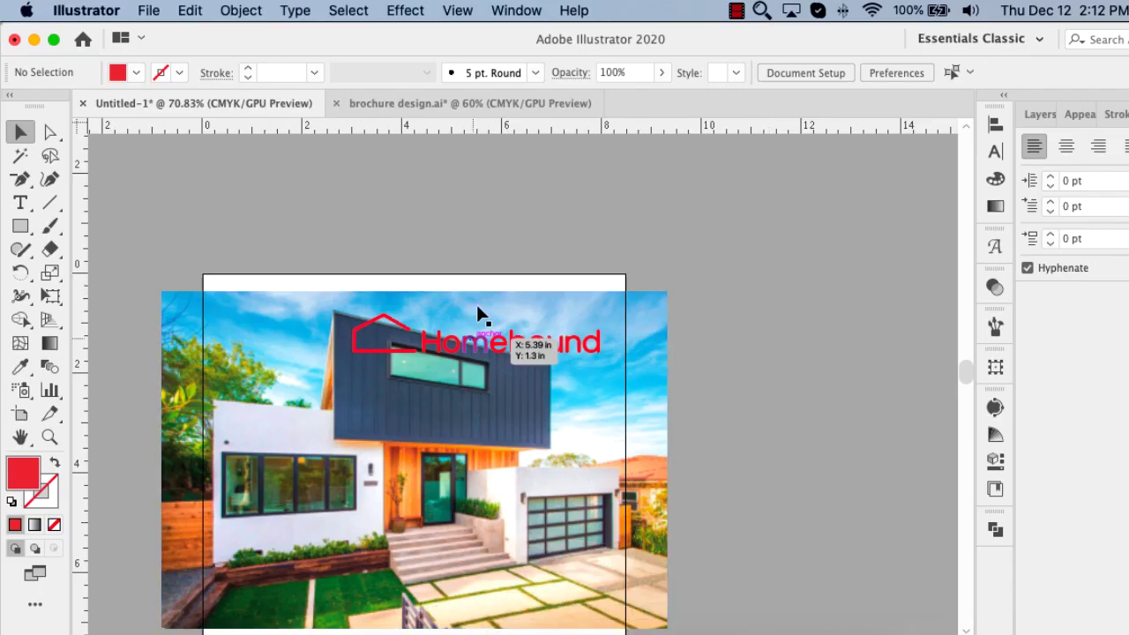
Create a new clipboard-sized Photoshop document and paste the house photo as a Smart Object
left_click(516, 380)
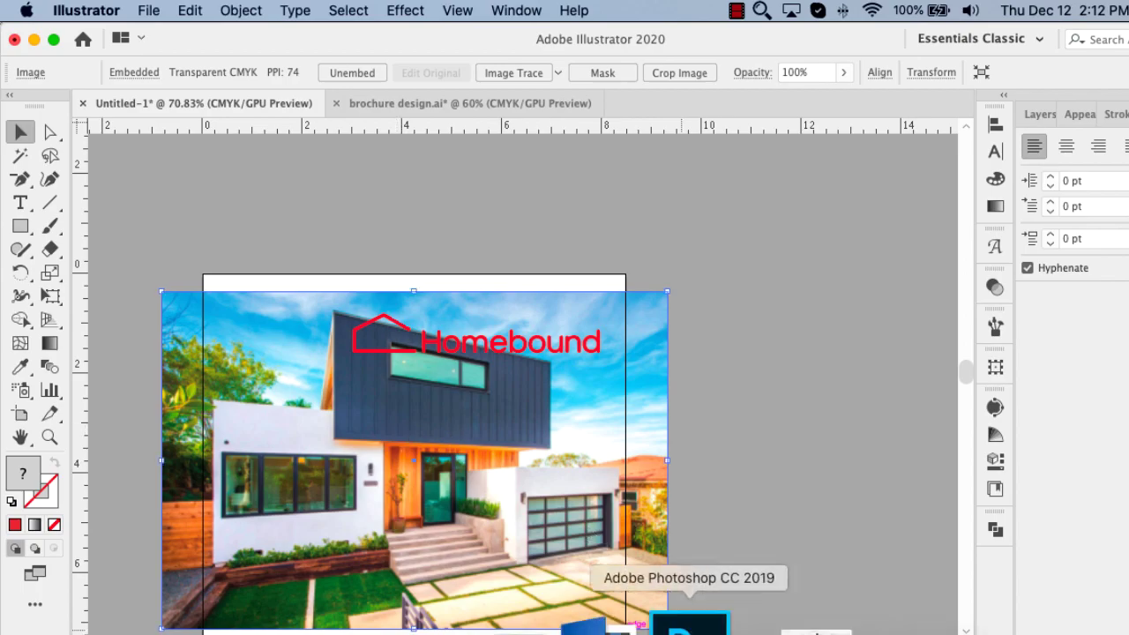
left_click(693, 619)
left_click(64, 287)
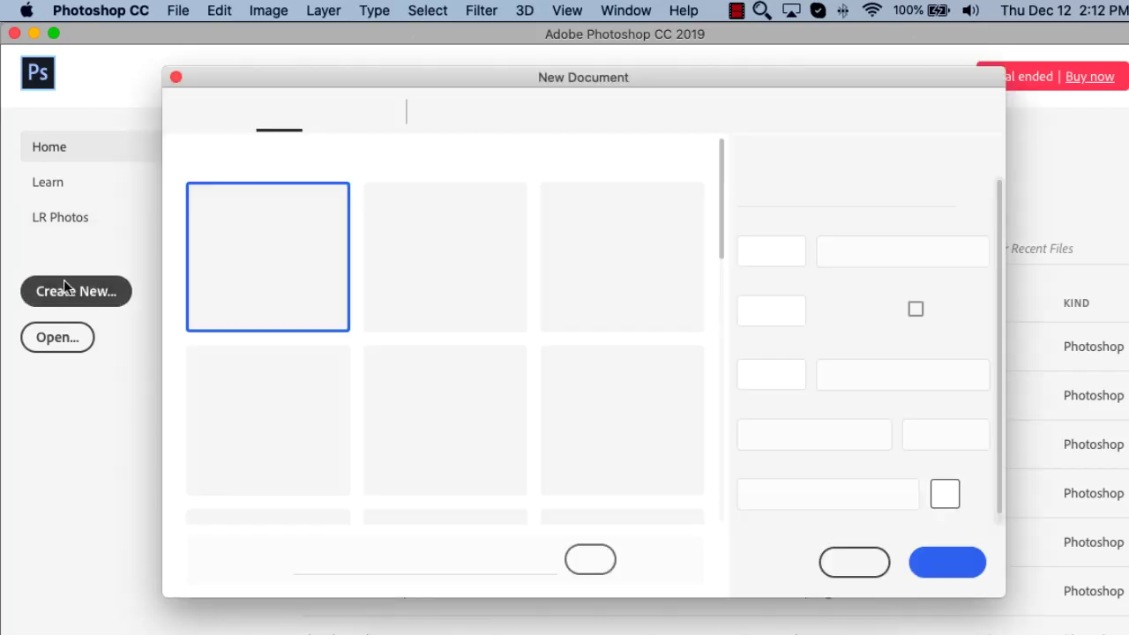
left_click(941, 562)
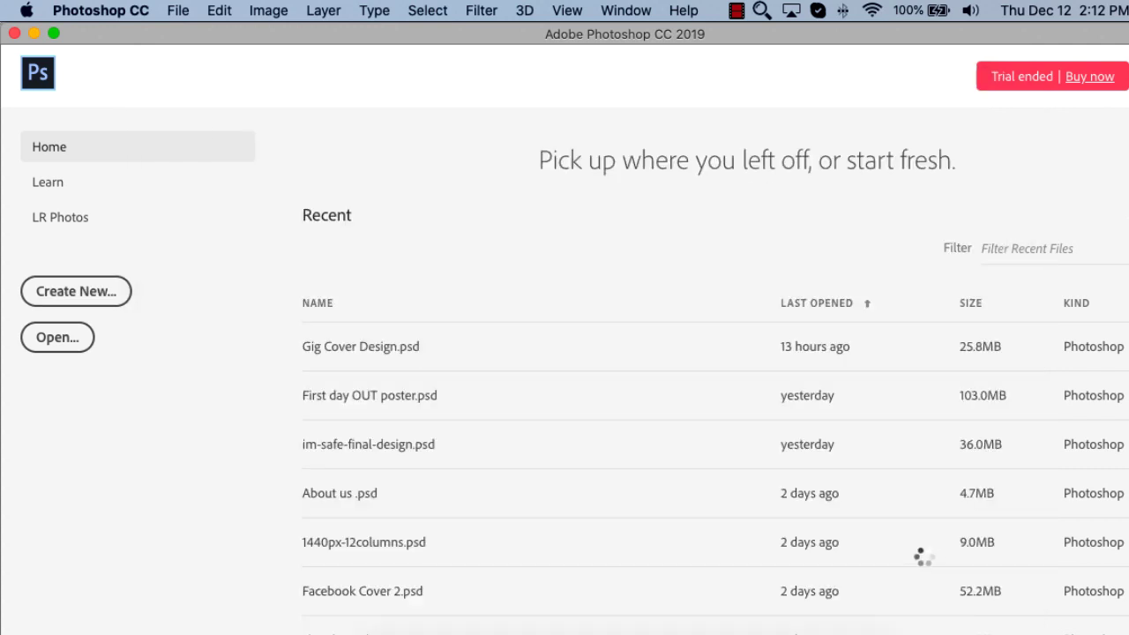
key("super+v")
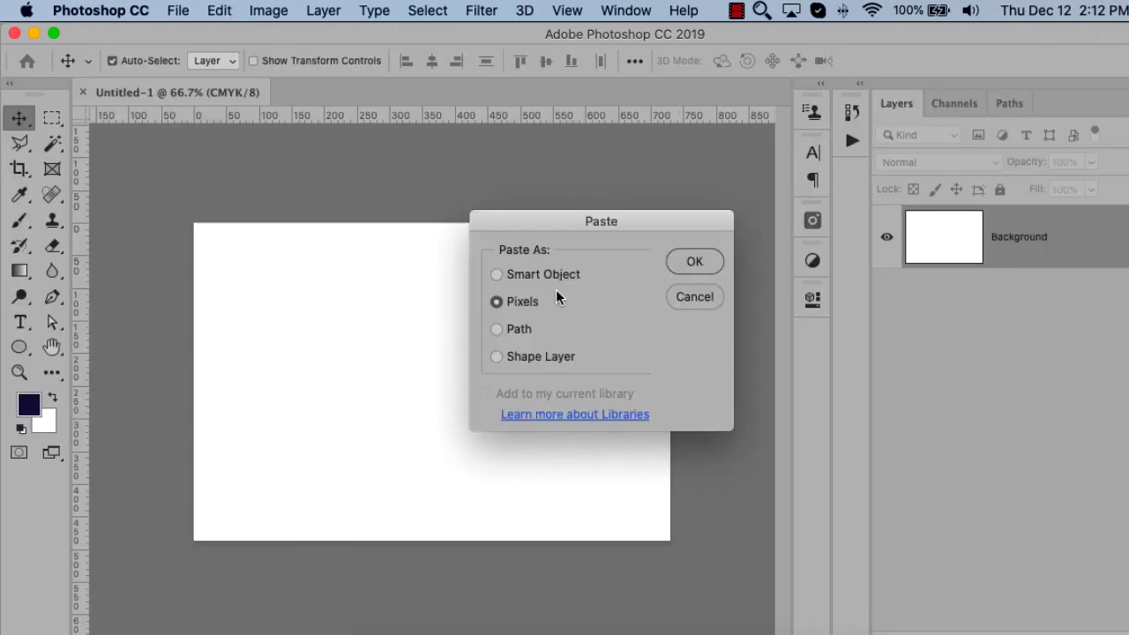
left_click(554, 274)
left_click(700, 262)
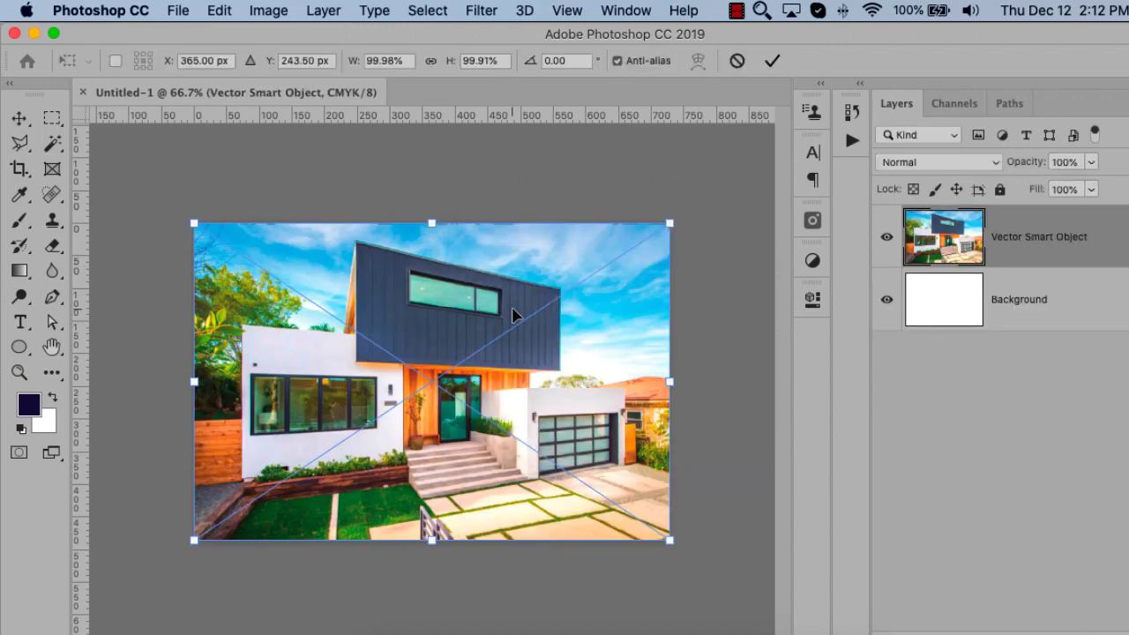
key("Return")
Extend the canvas upward to 987 px height with the bottom-centre anchor
key("alt+super+c")
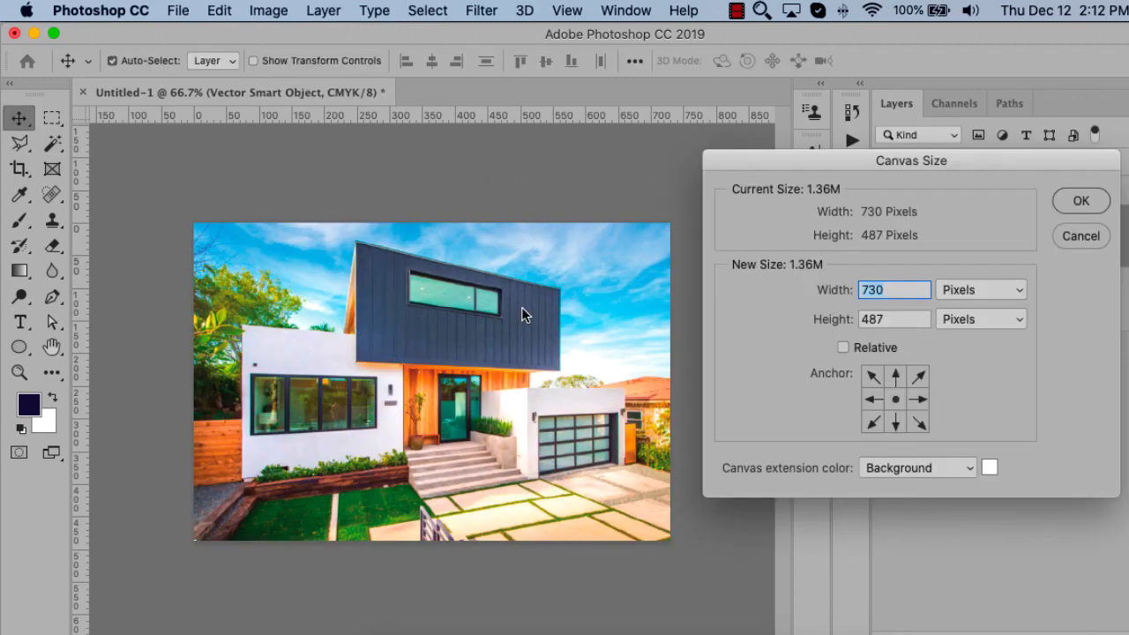
left_click(896, 424)
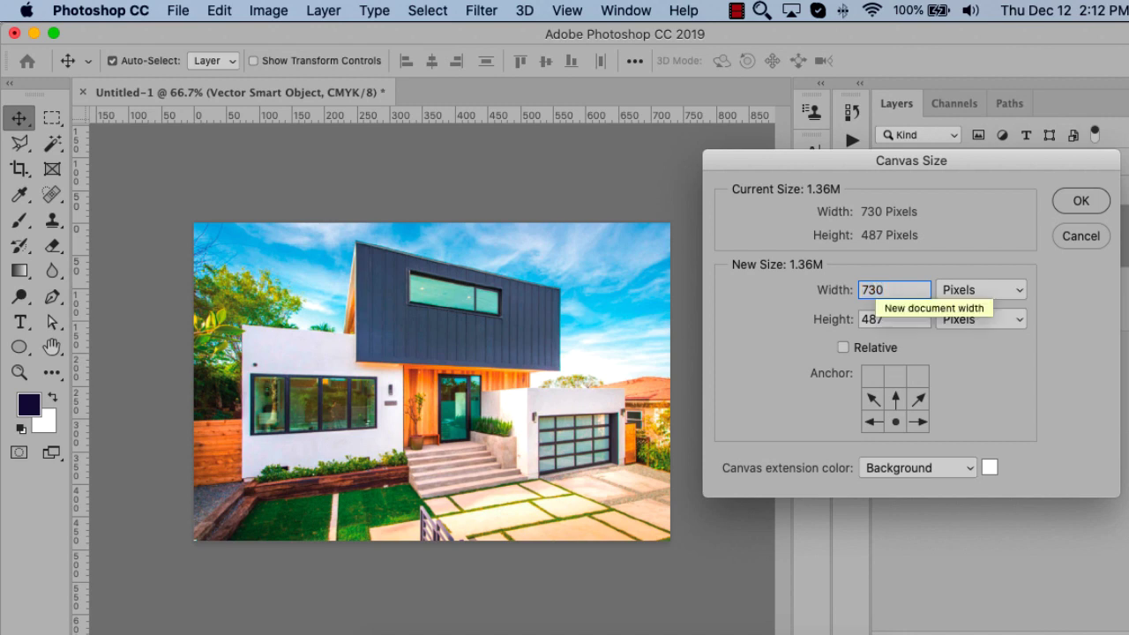
type("1")
key("Return")
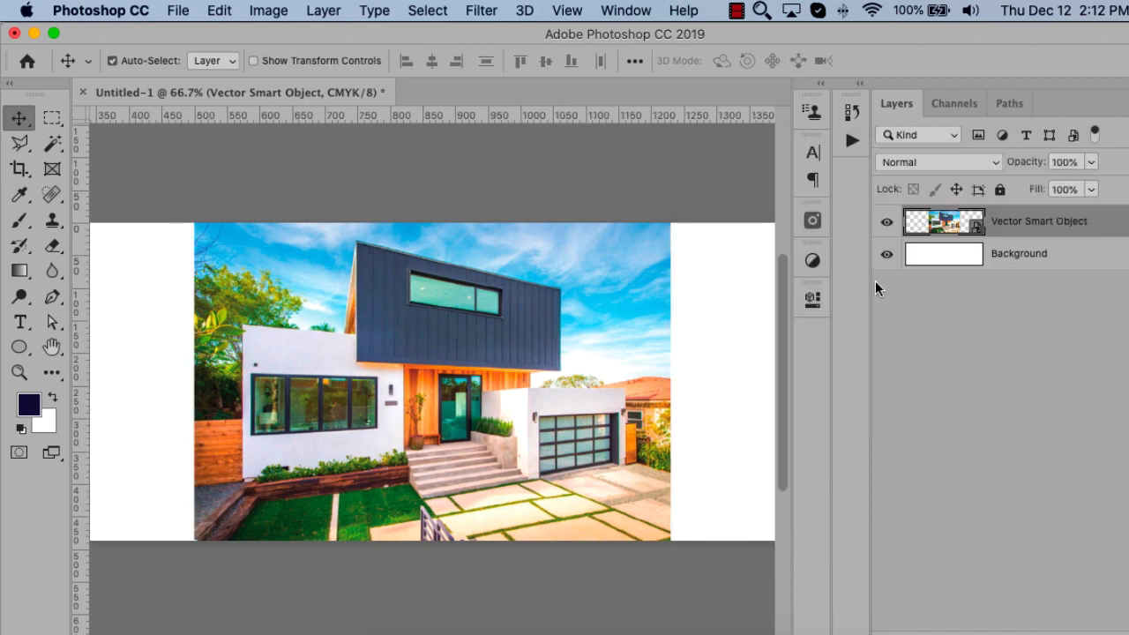
key("super+minus")
key("super+minus")
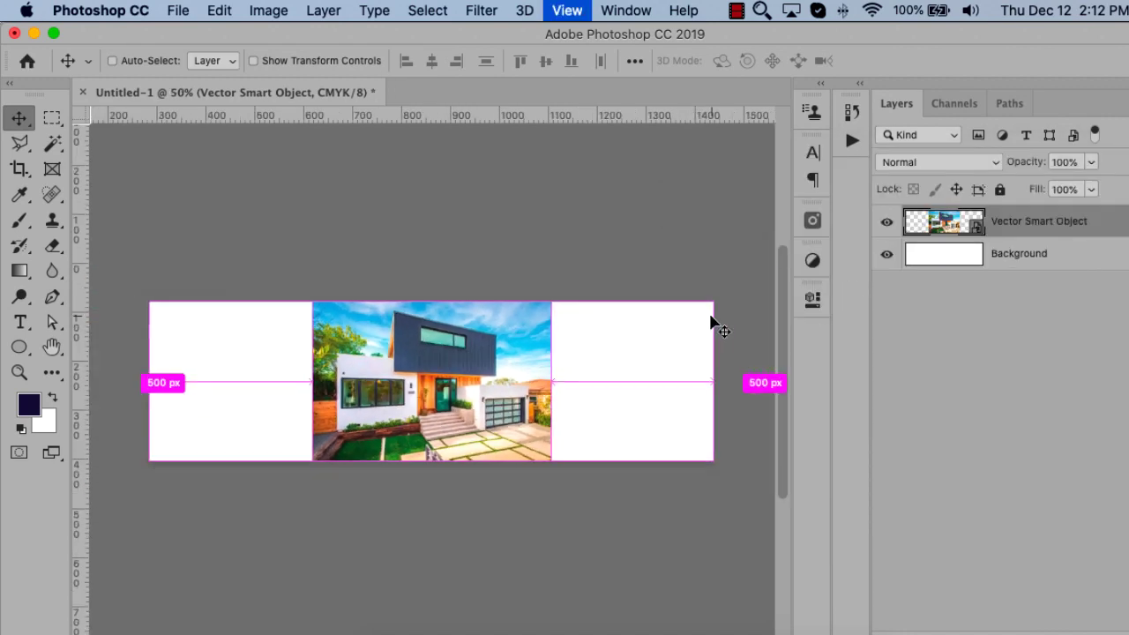
key("super+z")
key("super+alt+c")
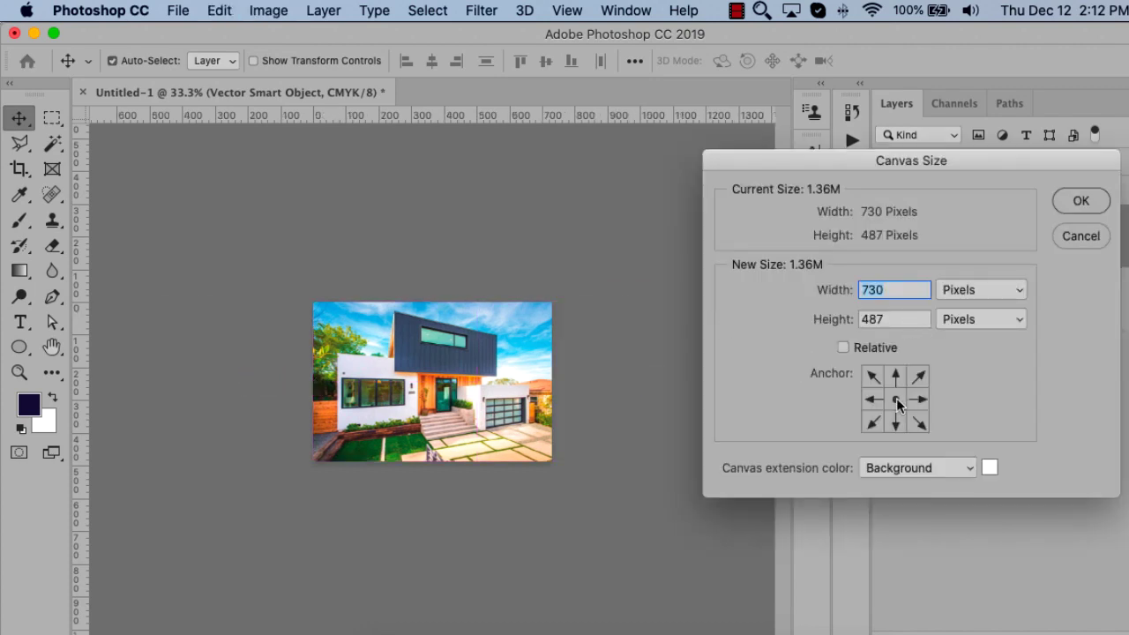
left_click(895, 425)
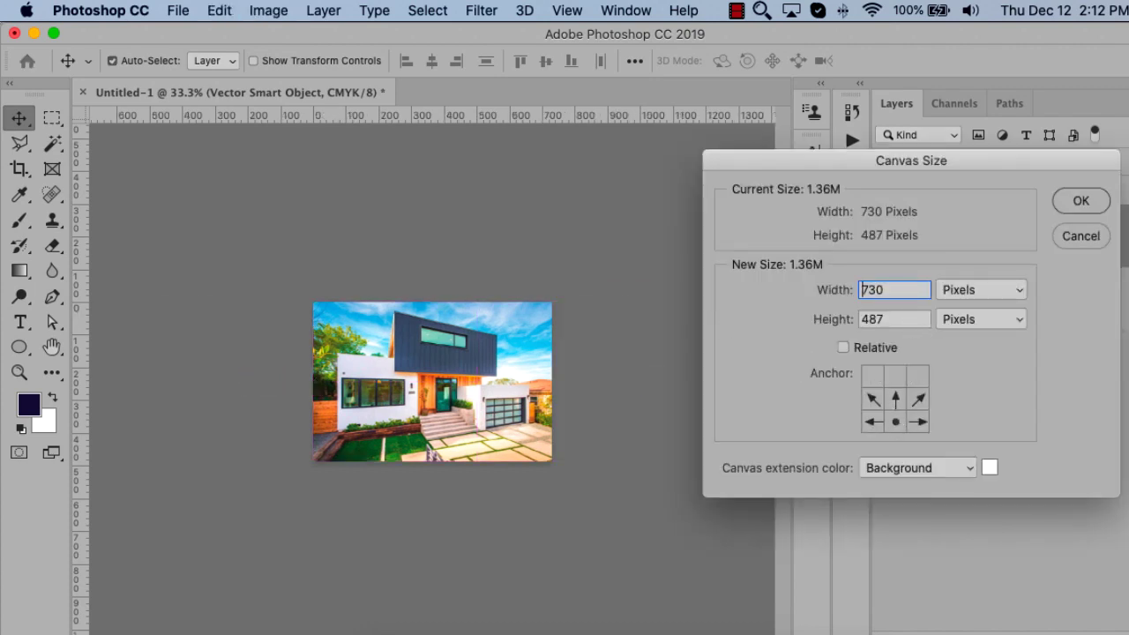
key("Tab")
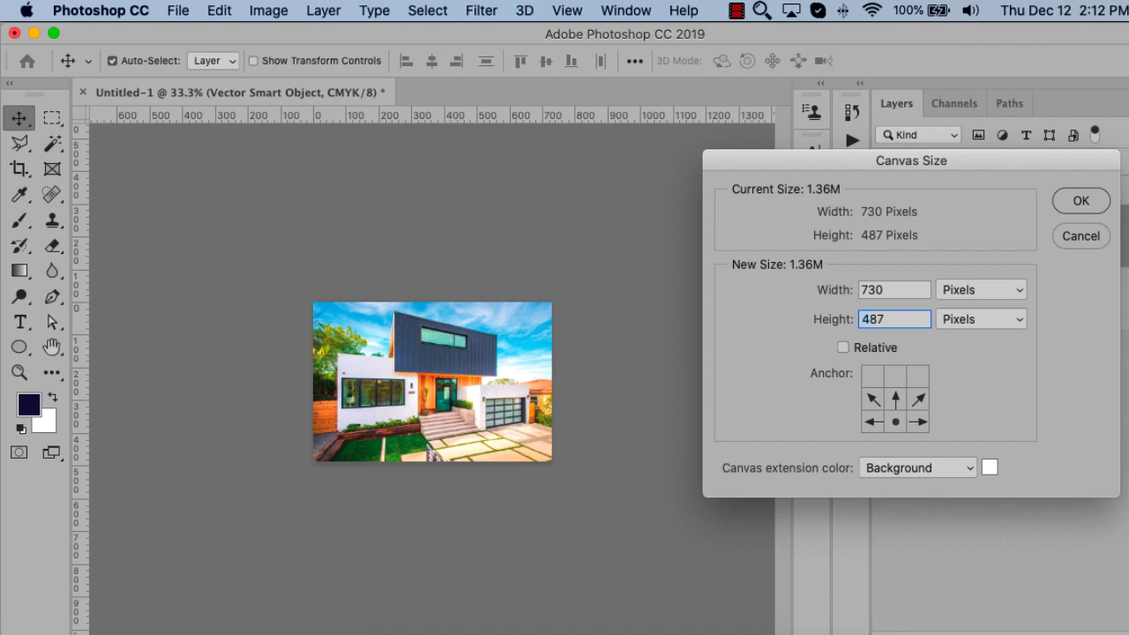
type("987")
key("Return")
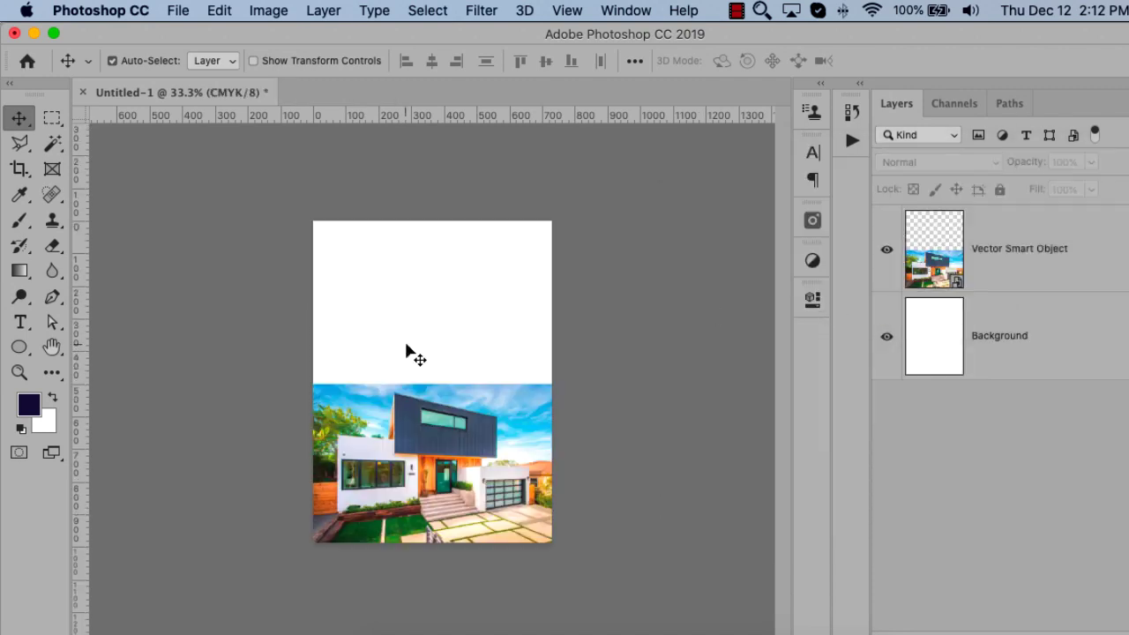
key("ctrl+v")
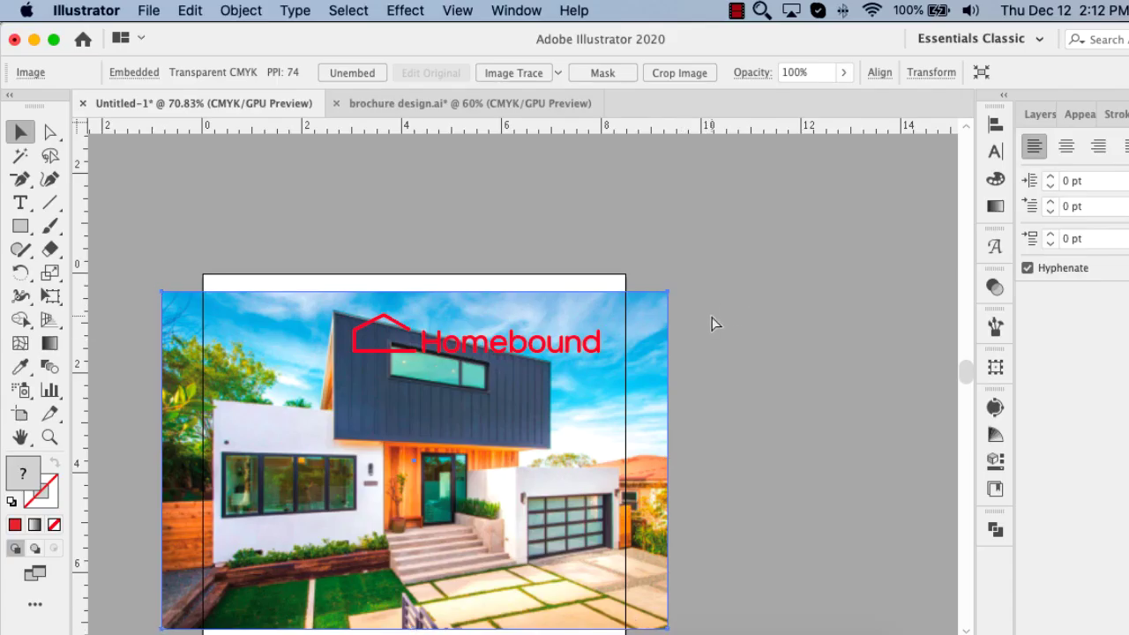
Re-copy the sky image from Chrome after the paste fails with an invalid PDF error
key("super+Tab")
key("super+Tab")
right_click(902, 211)
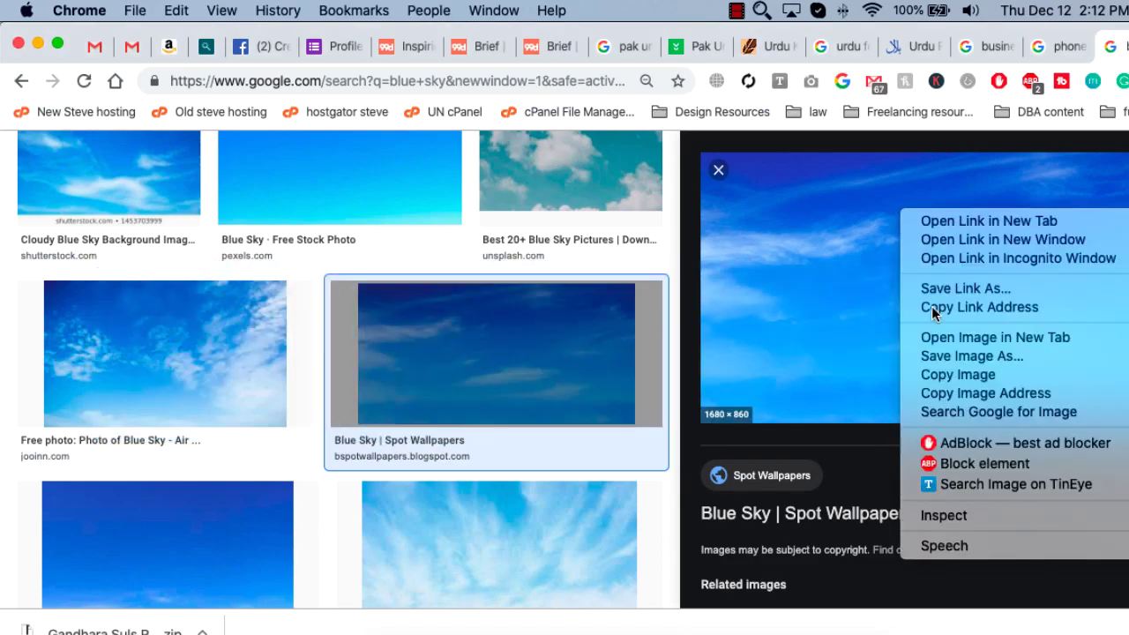
left_click(950, 374)
key("super+Tab")
key("super+Tab")
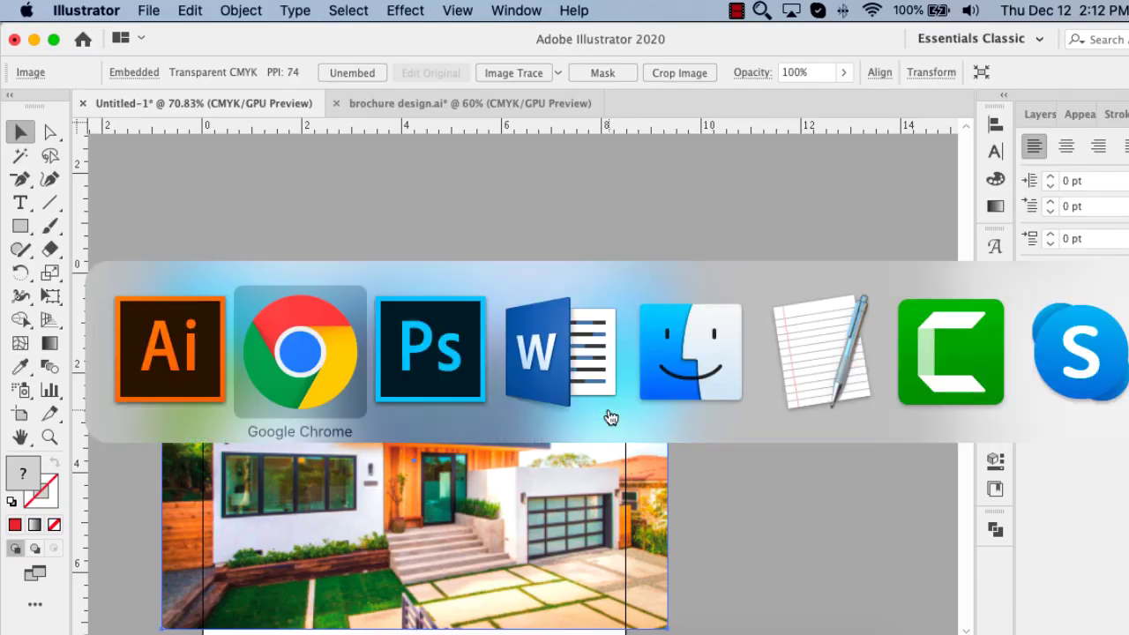
key("super+Tab")
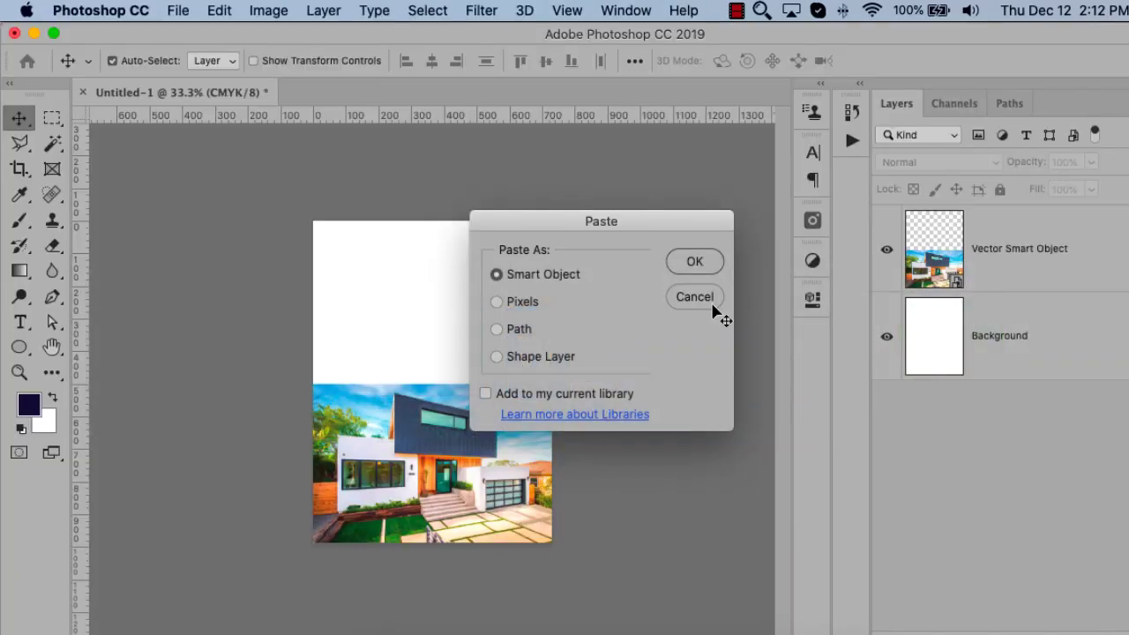
left_click(696, 259)
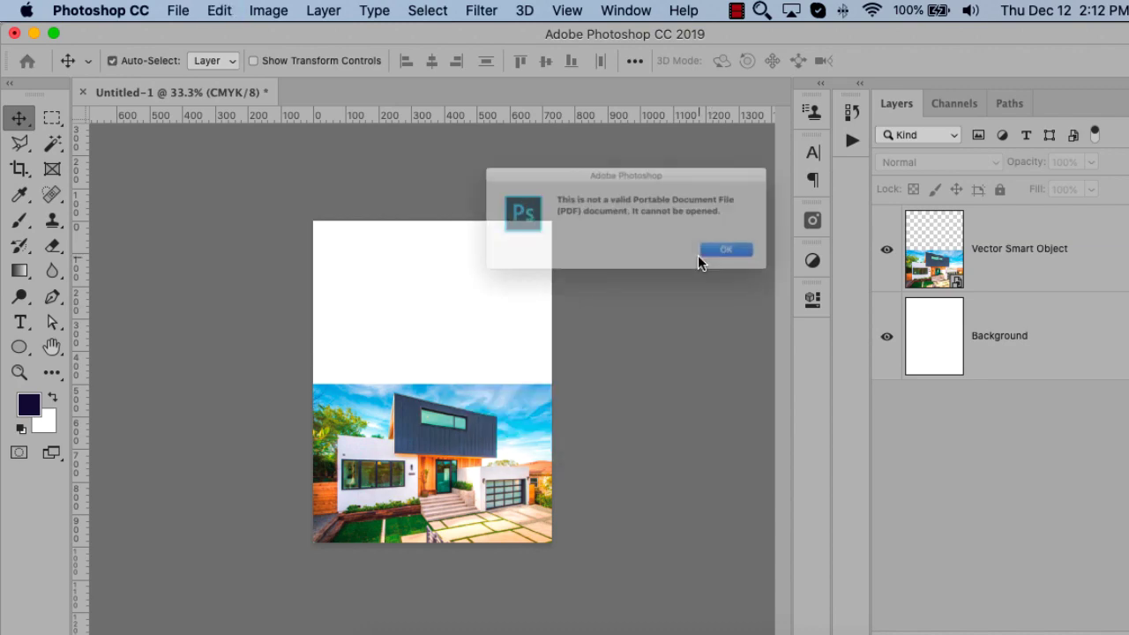
left_click(771, 263)
key("super+Tab")
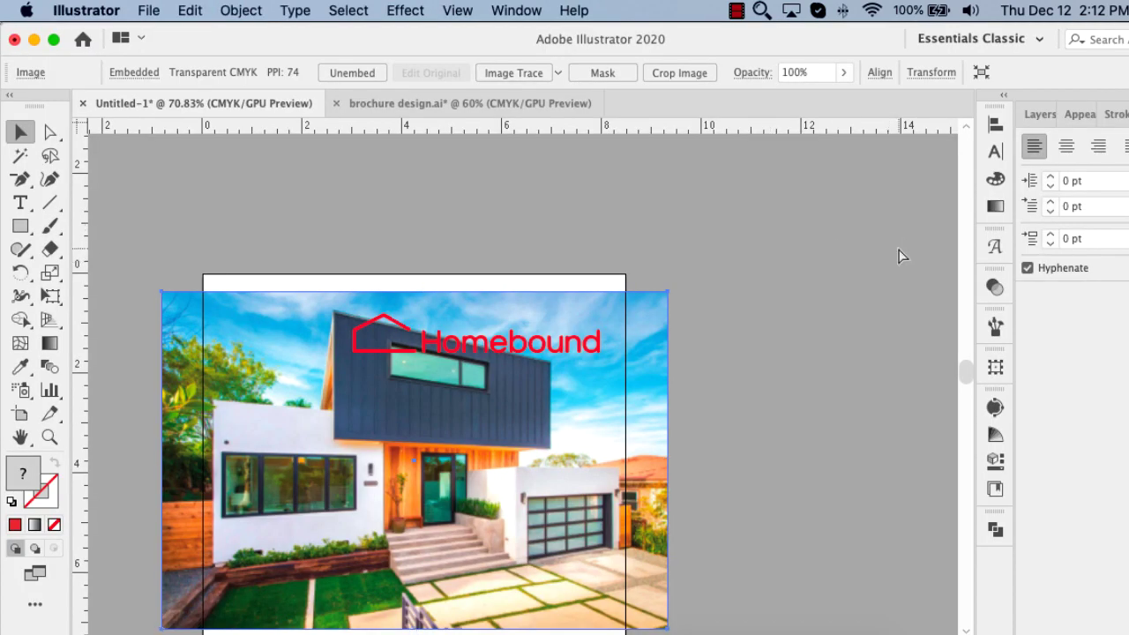
key("super+Tab")
key("Tab")
right_click(945, 222)
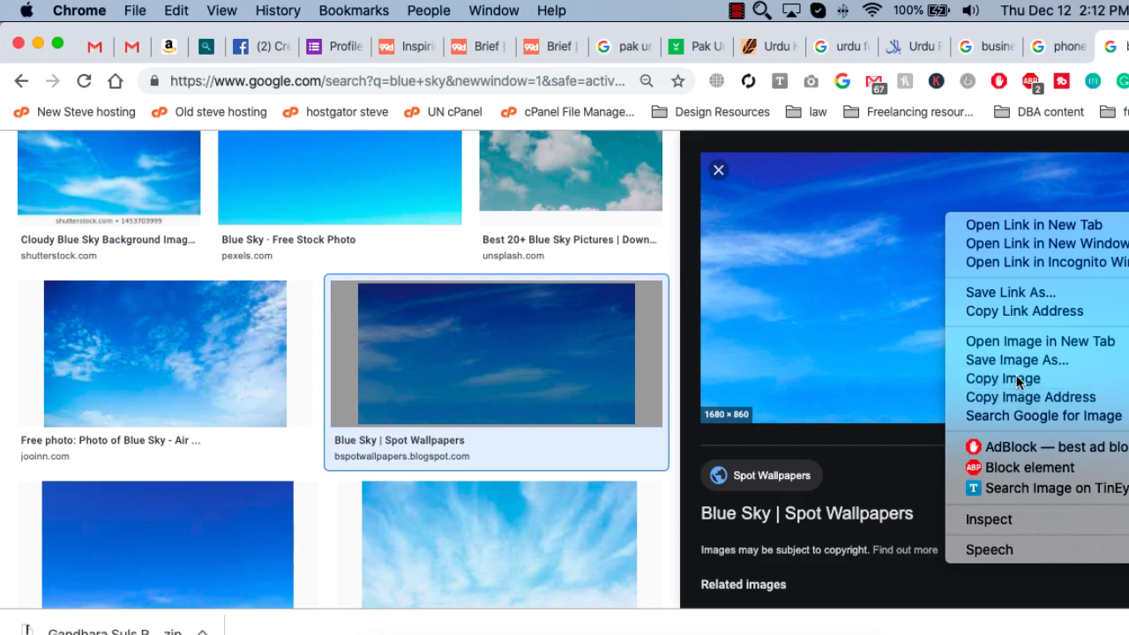
left_click(1013, 380)
key("super+Tab")
Paste the sky as Layer 1 and scale it over the upper part of the canvas
key("super+v")
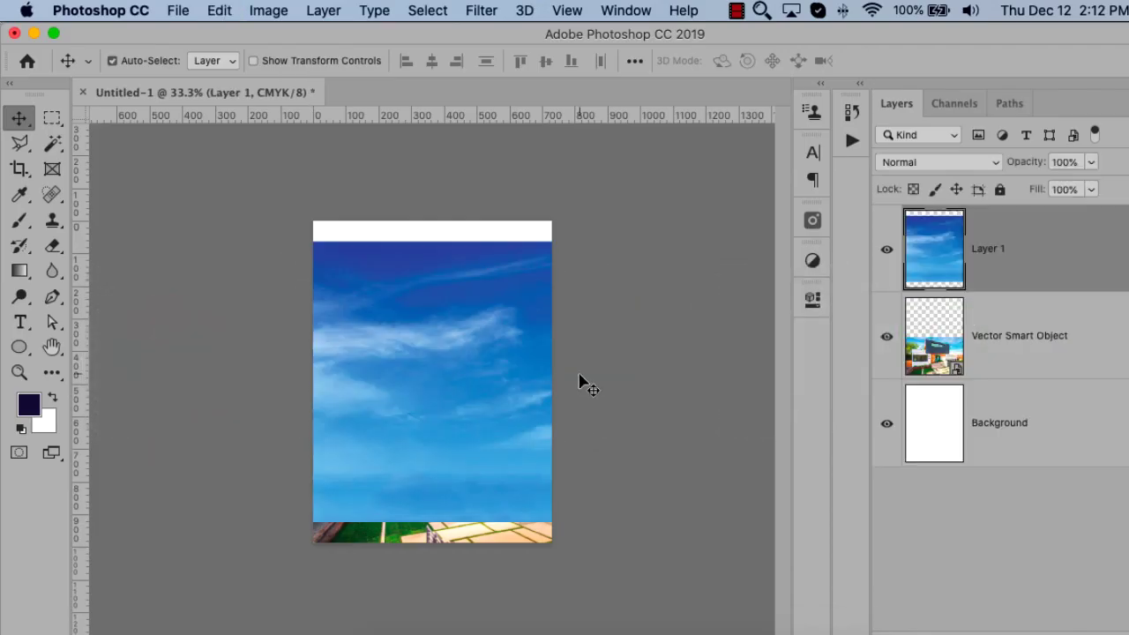
left_click_drag(580, 383, 441, 313)
key("super+t")
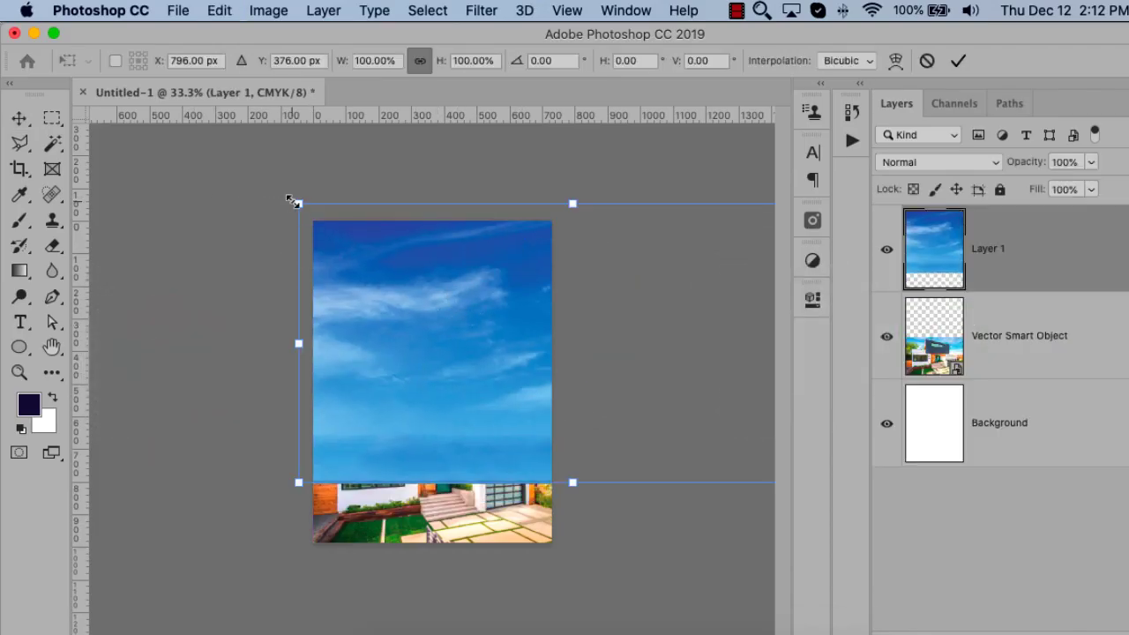
left_click_drag(294, 201, 467, 285)
mouse_move(474, 371)
left_mouse_down()
mouse_move(409, 351)
mouse_move(327, 348)
left_mouse_up()
mouse_move(524, 279)
left_mouse_down()
mouse_move(661, 207)
mouse_move(504, 308)
left_mouse_up()
key("Return")
Zoom in on the sky and building, then shift the sky layer upward
left_click_drag(409, 321, 588, 453)
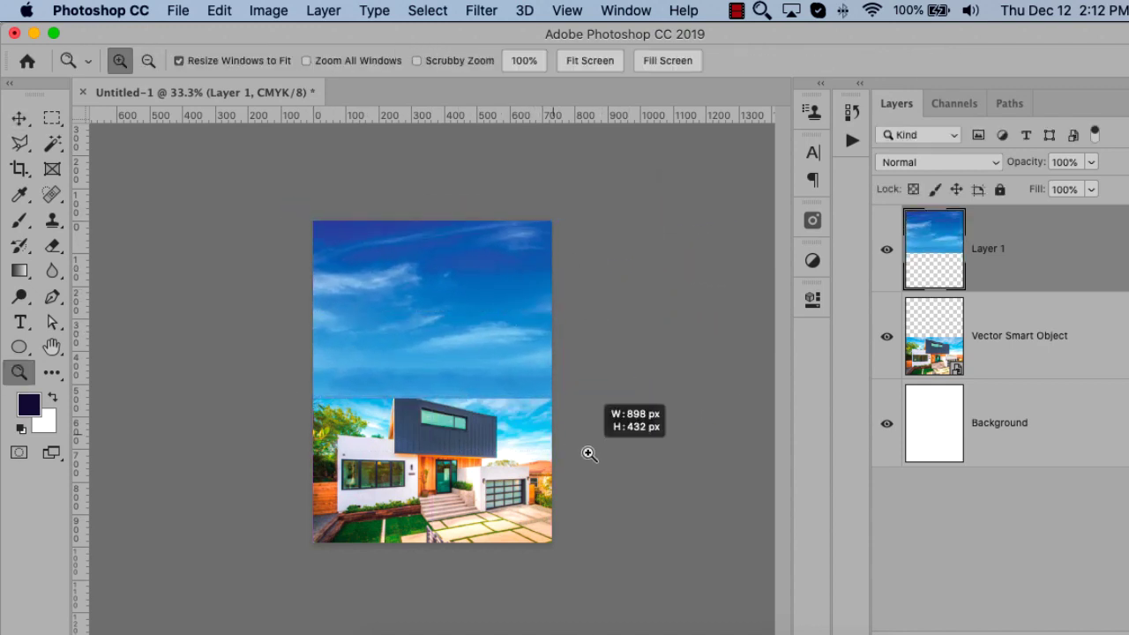
scroll(501, 414, "down", 2)
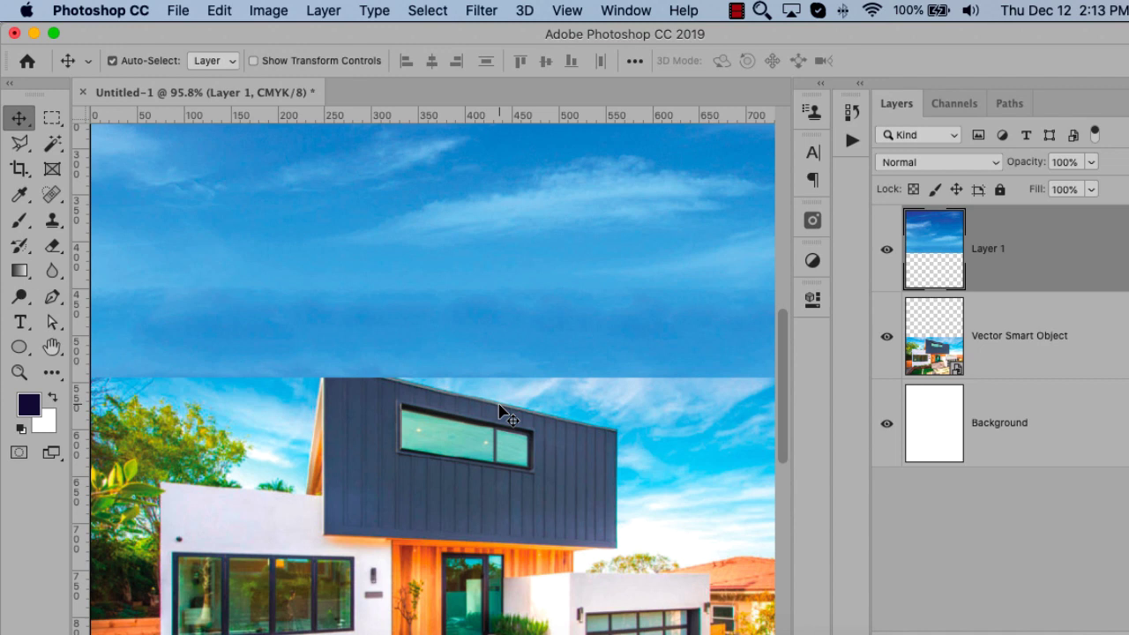
scroll(550, 341, "right", 3)
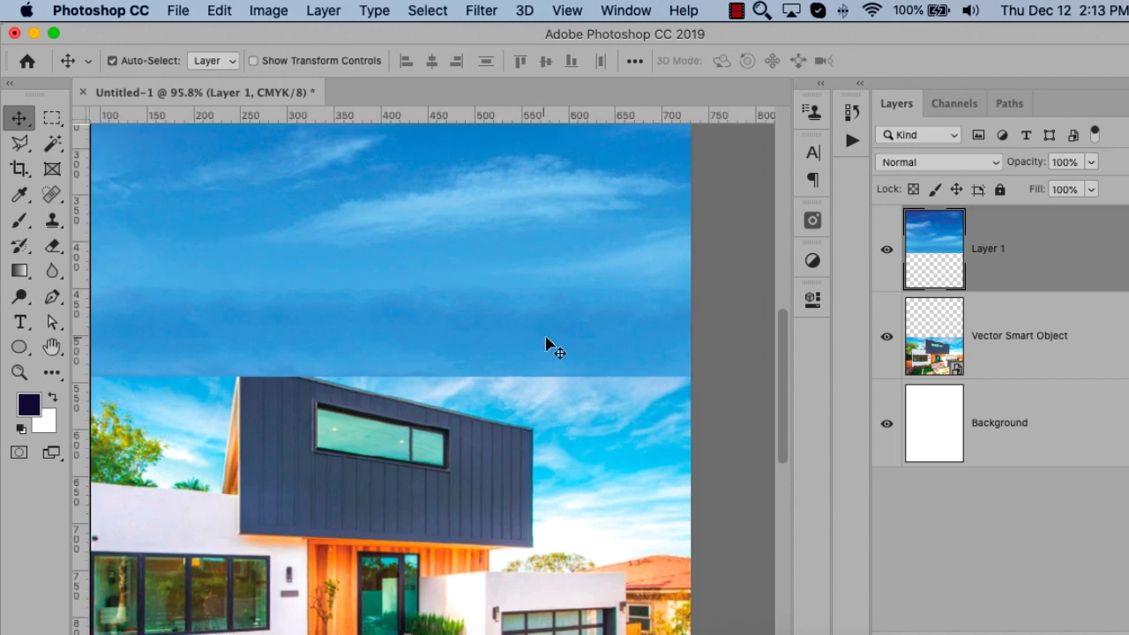
scroll(550, 345, "down", 1)
mouse_move(518, 312)
left_mouse_down()
mouse_move(524, 262)
mouse_move(527, 273)
left_mouse_up()
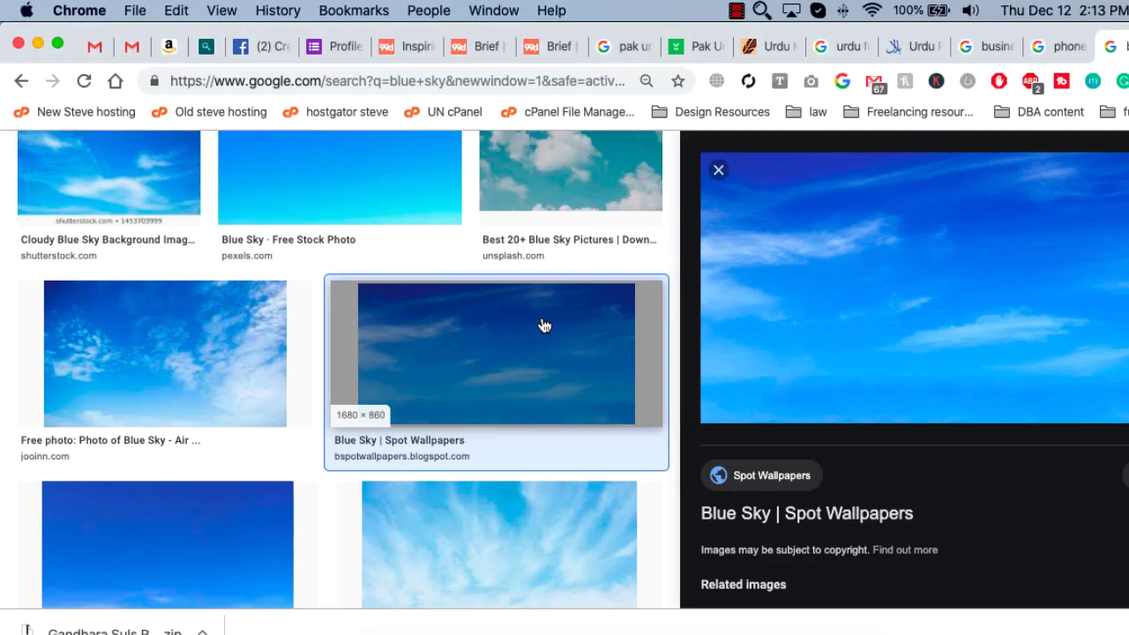
Preview the 'Blue Sky Thinking Group | LinkedIn' sky image, then move Photoshop's sky layer higher
scroll(331, 353, "down", 2)
left_click(471, 343)
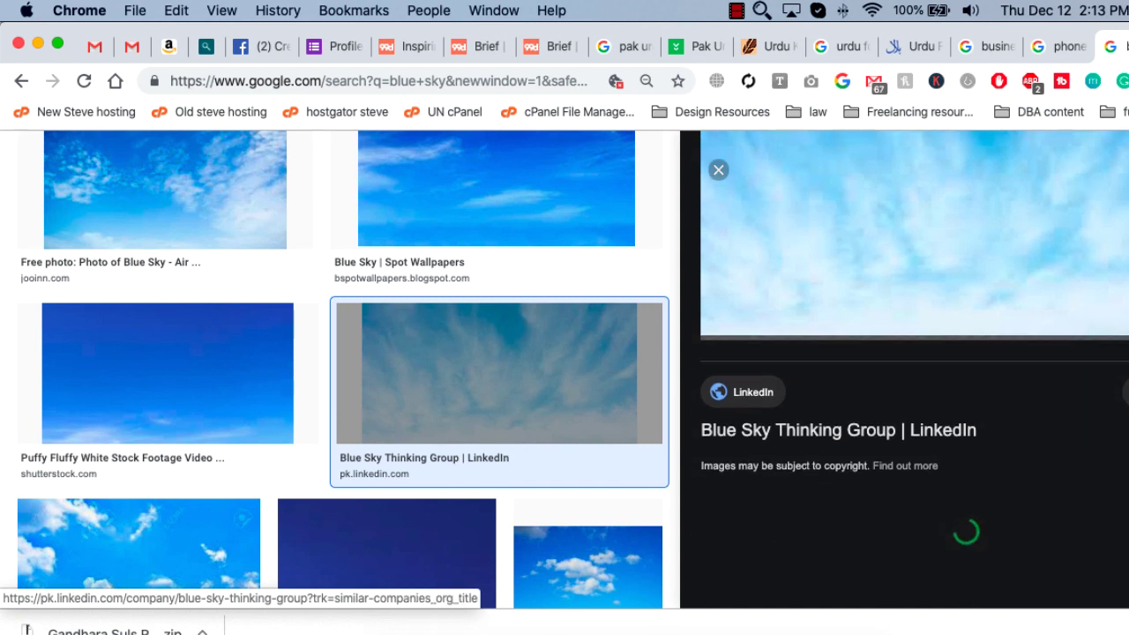
scroll(209, 285, "up", 2)
scroll(209, 285, "down", 2)
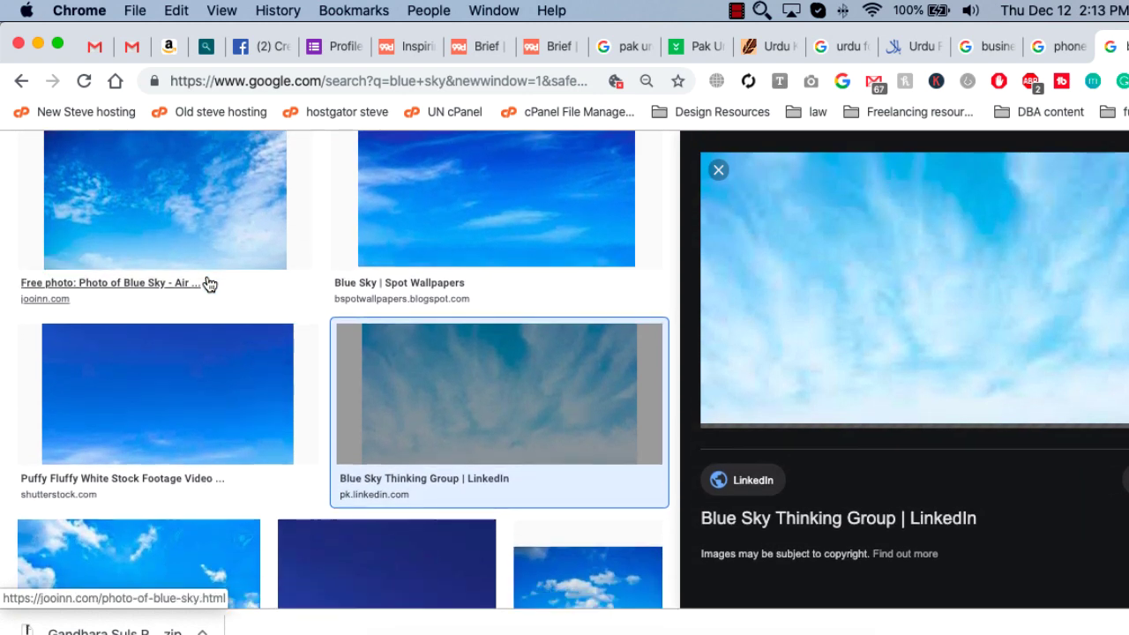
key("super+Tab")
left_click_drag(433, 294, 433, 217)
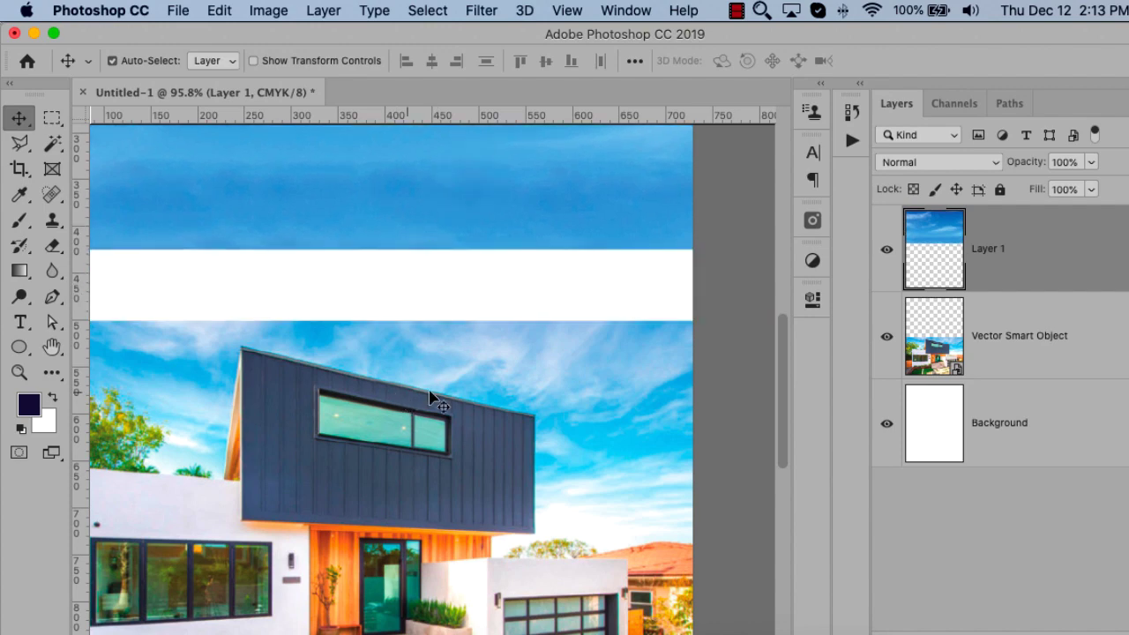
Zoom in on the white gap and try moving the sky down, then undo it
scroll(529, 388, "left", 3)
scroll(593, 388, "right", 2)
key("z")
left_click(562, 361)
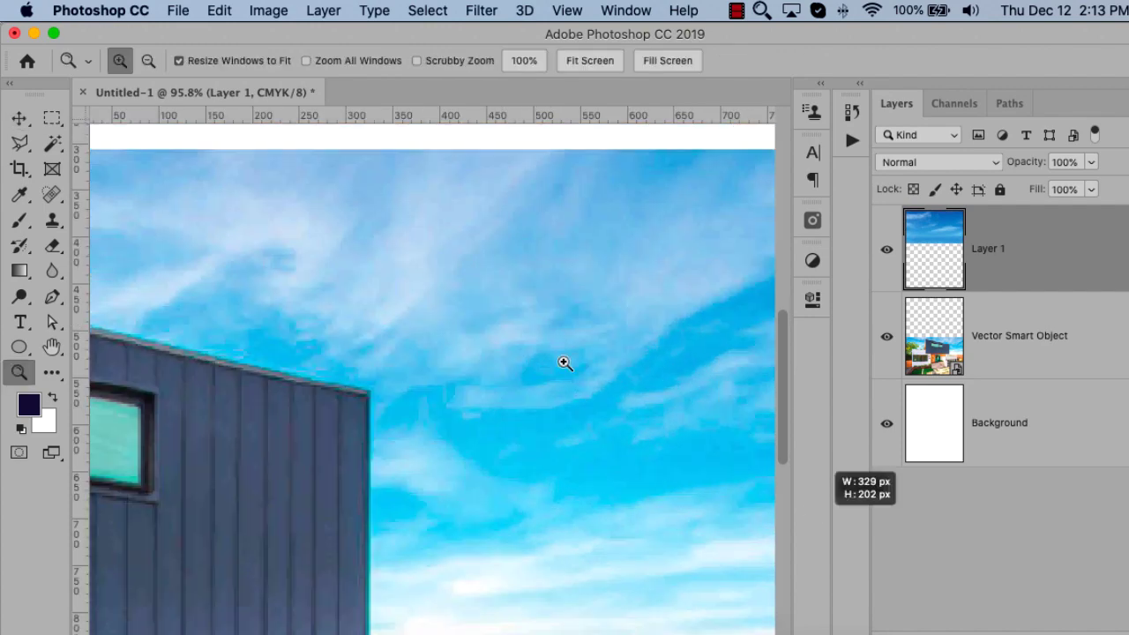
scroll(496, 323, "up", 5)
scroll(484, 330, "up", 3)
key("super+minus")
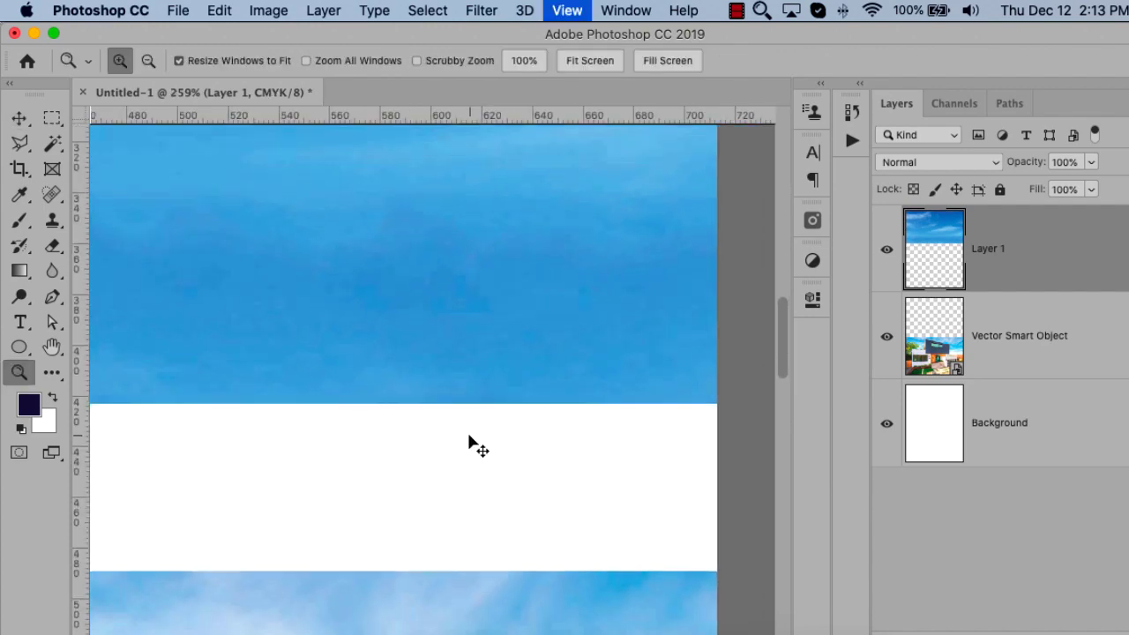
key("super+minus")
key("super+minus")
key("v")
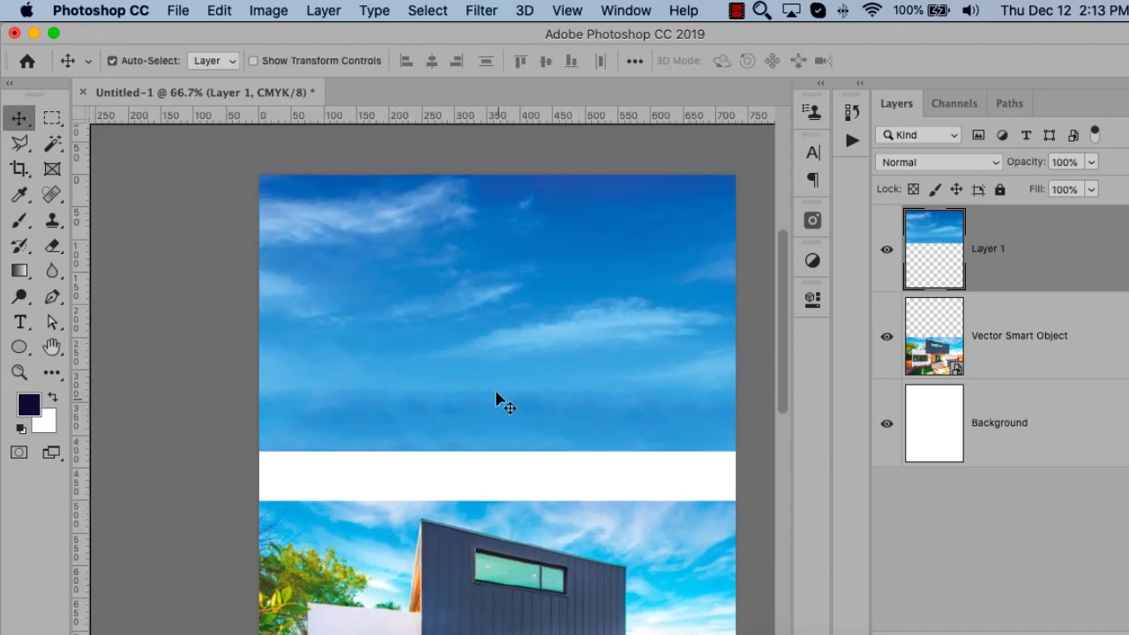
left_click_drag(515, 378, 491, 429)
key("super+z")
Place a horizontal guide on the house photo's top edge
key("z")
left_click_drag(490, 494, 521, 383)
key("v")
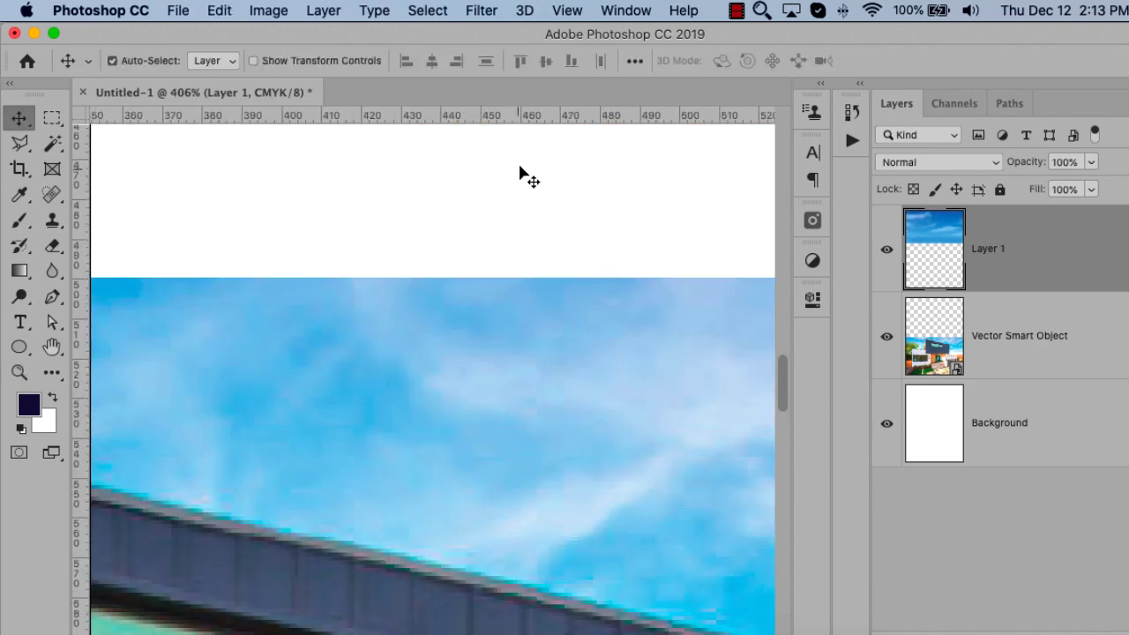
left_click_drag(535, 116, 511, 303)
left_click(487, 319)
key("z")
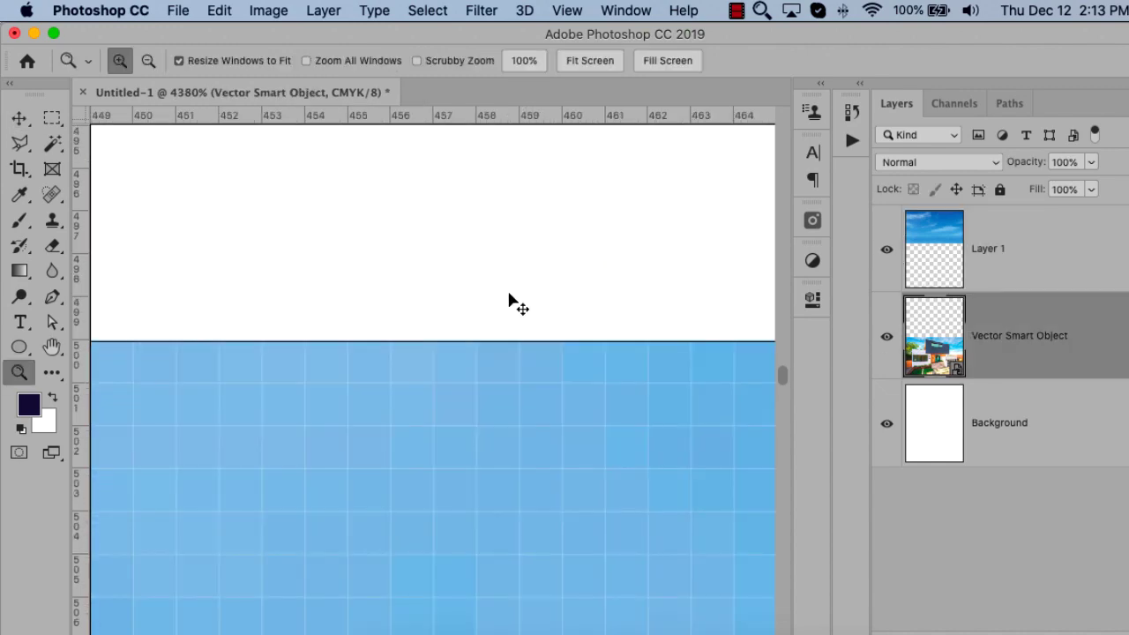
key("v")
left_click_drag(490, 340, 491, 358)
Move the sky down to overlap the house photo and add a layer mask to Layer 1
key("super+0")
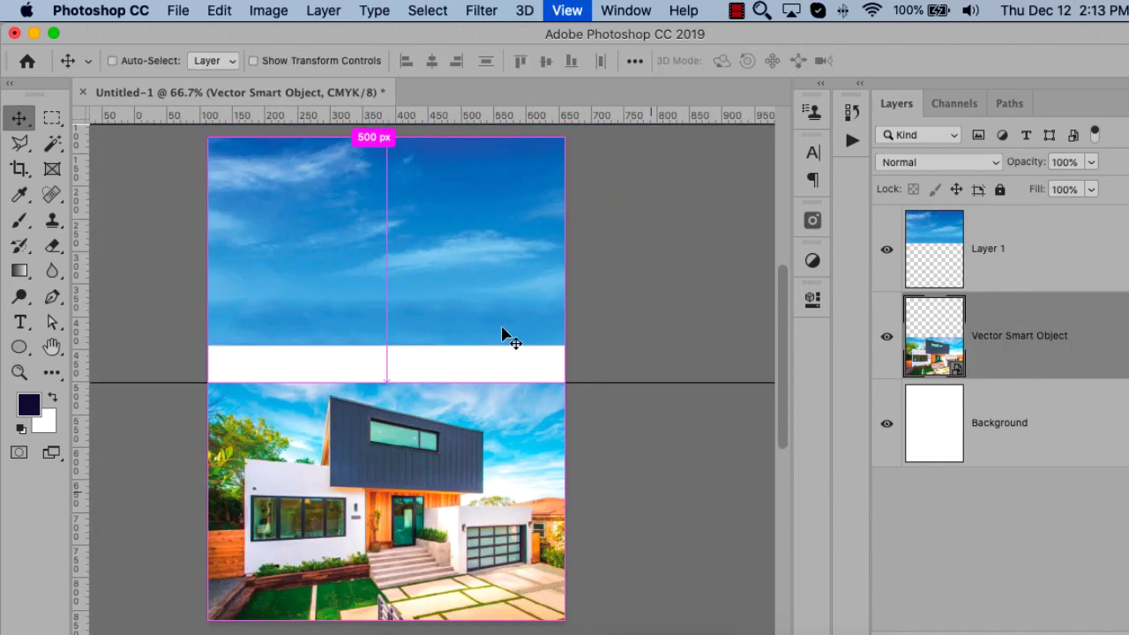
key("super+minus")
left_click_drag(503, 292, 503, 385)
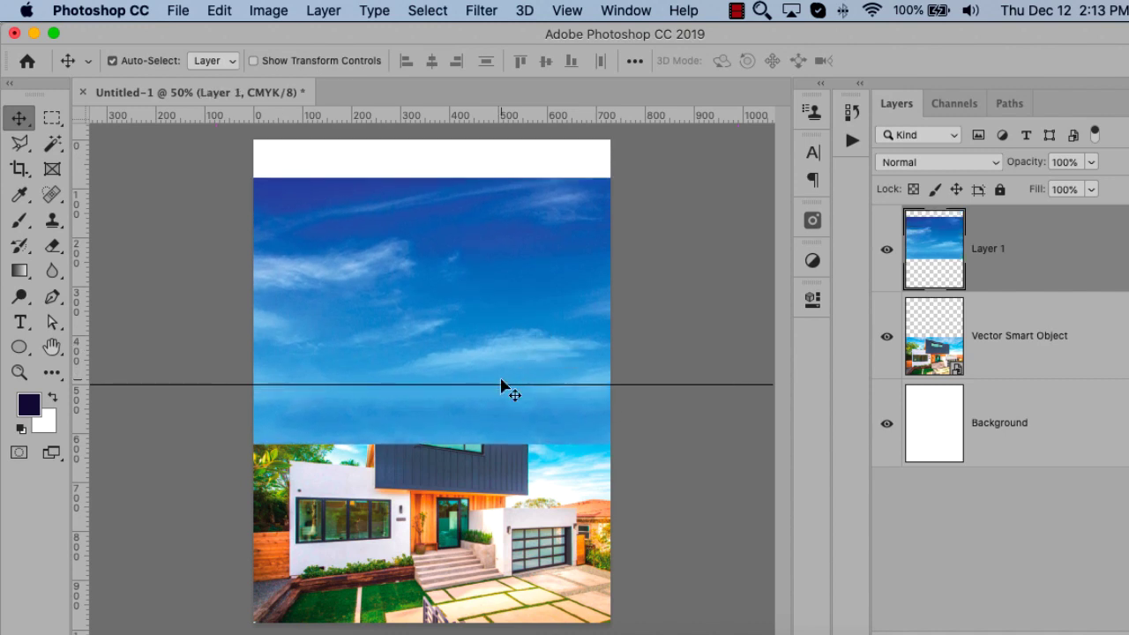
key("z")
mouse_move(256, 337)
left_mouse_down()
mouse_move(547, 456)
mouse_move(700, 500)
left_mouse_up()
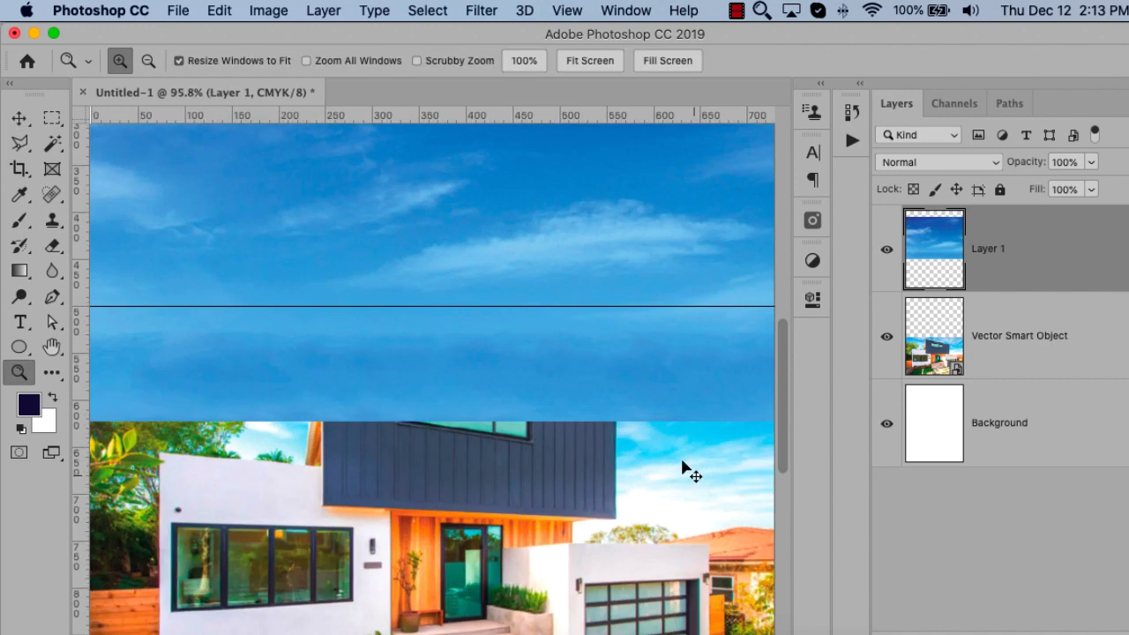
key("v")
key("z")
left_click_drag(349, 282, 653, 510)
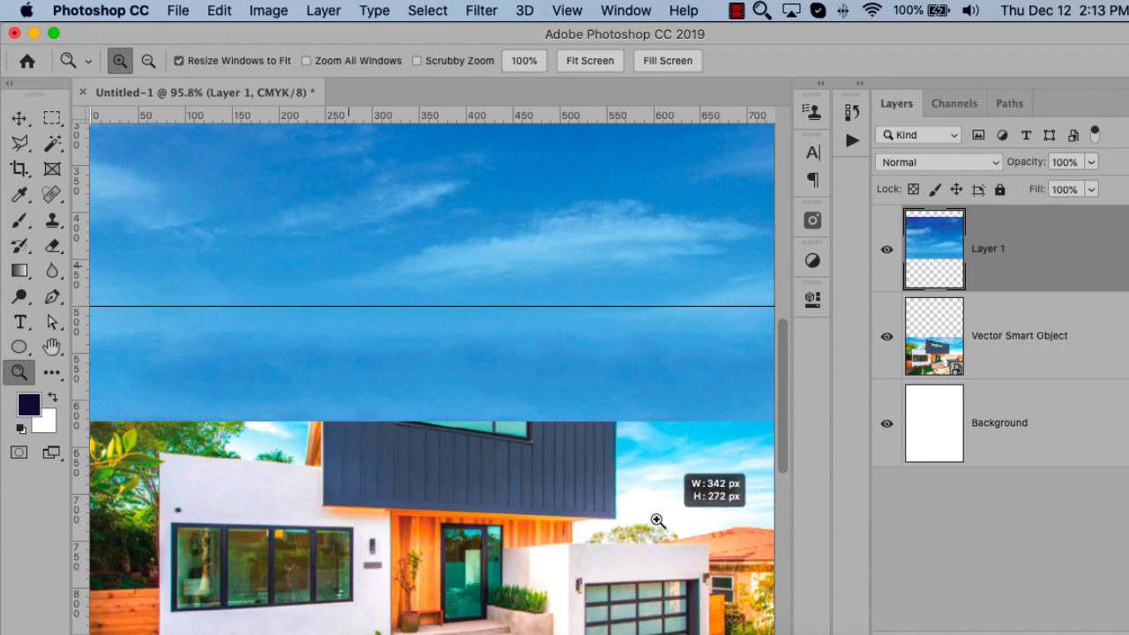
key("v")
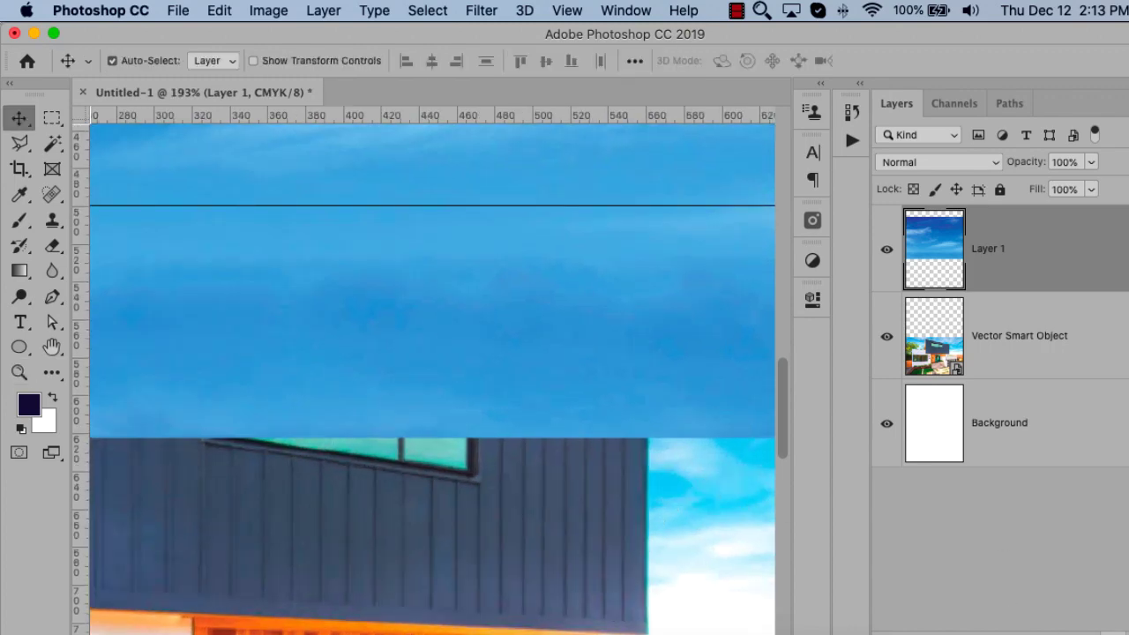
left_click(1001, 634)
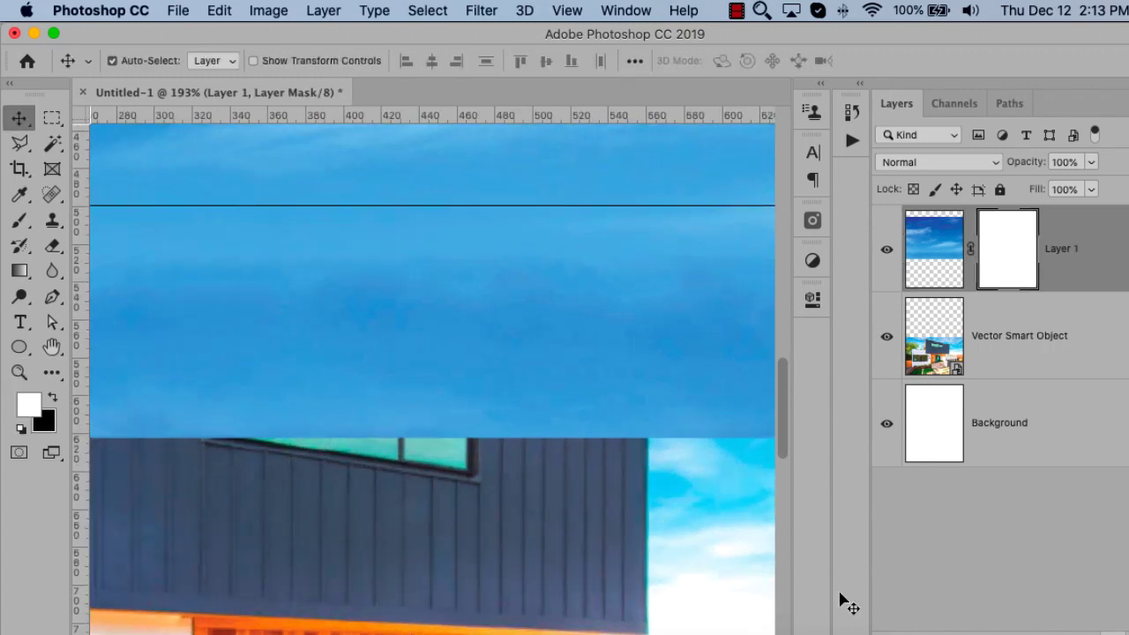
Draw a Foreground to Background gradient on Layer 1's mask from the guide down to the house
left_click(22, 270)
left_click(142, 62)
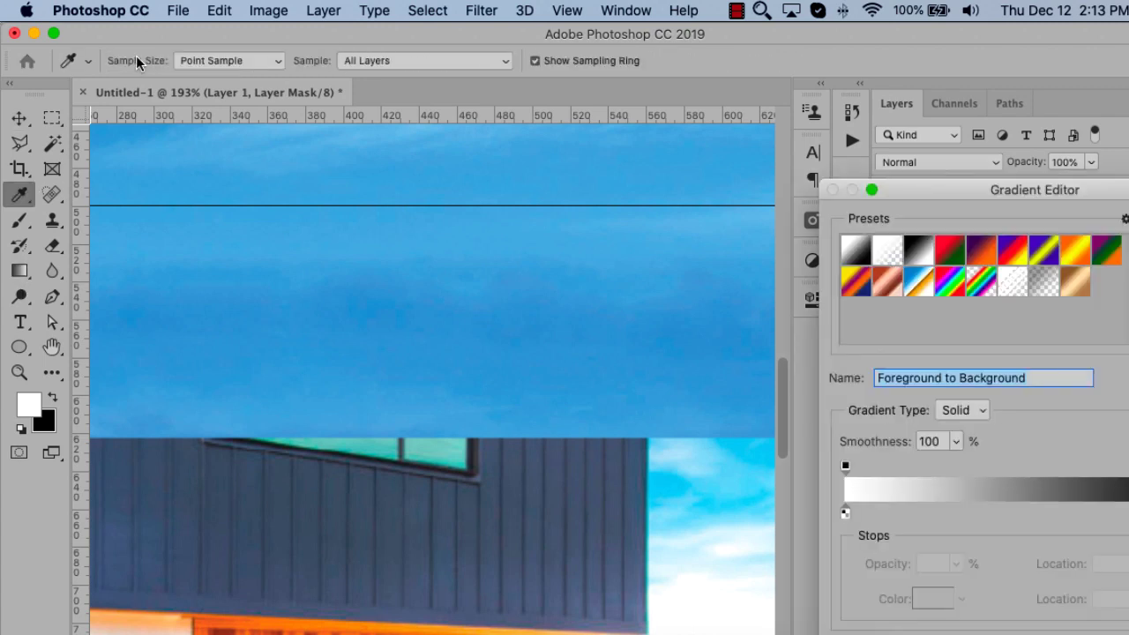
key("Return")
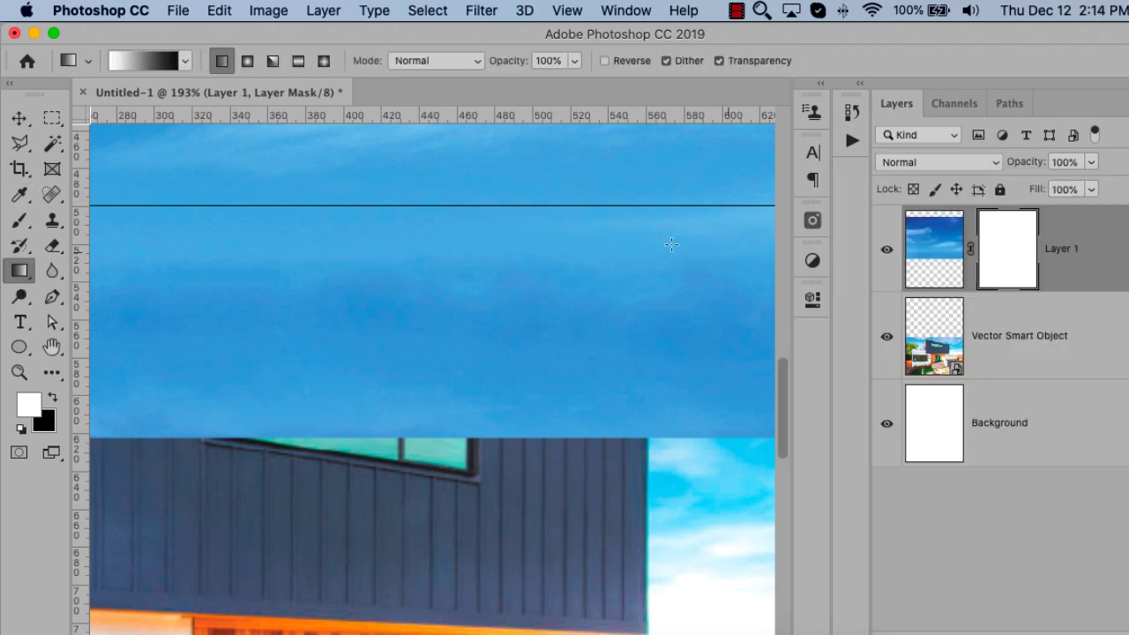
left_click_drag(566, 349, 568, 371)
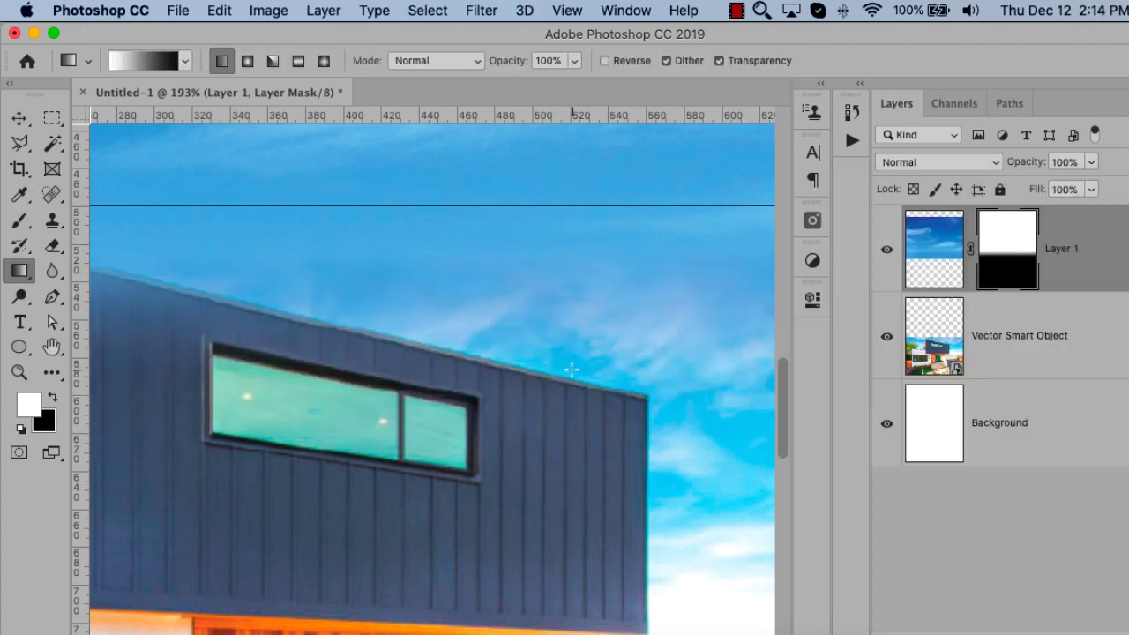
key("ctrl+z")
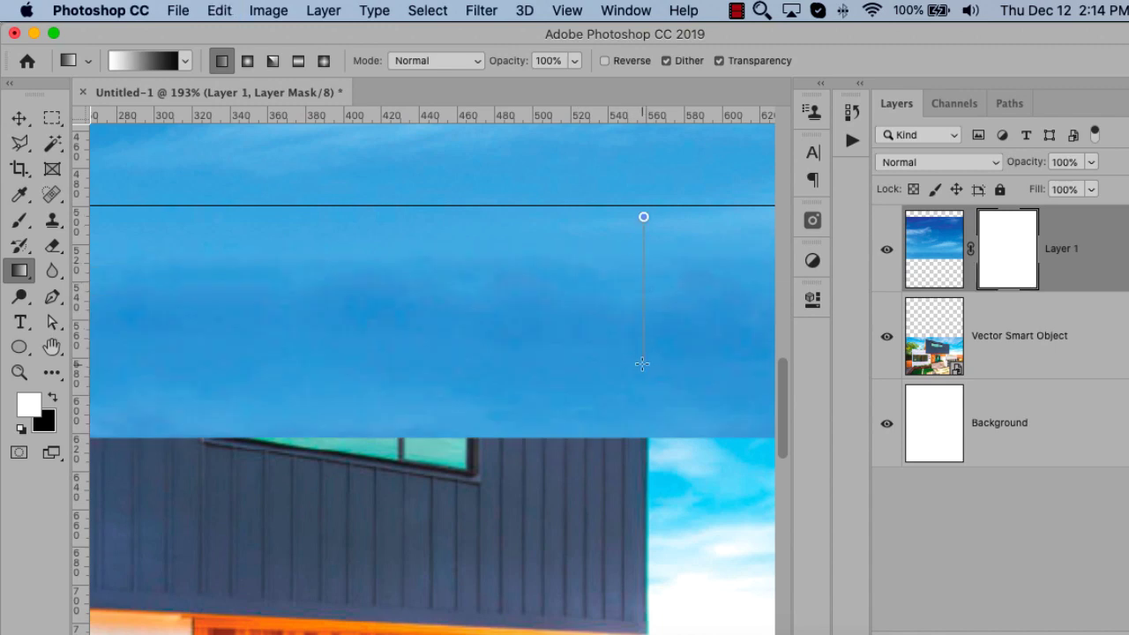
left_click_drag(642, 364, 642, 363)
key("v")
key("ctrl+minus")
key("ctrl+minus")
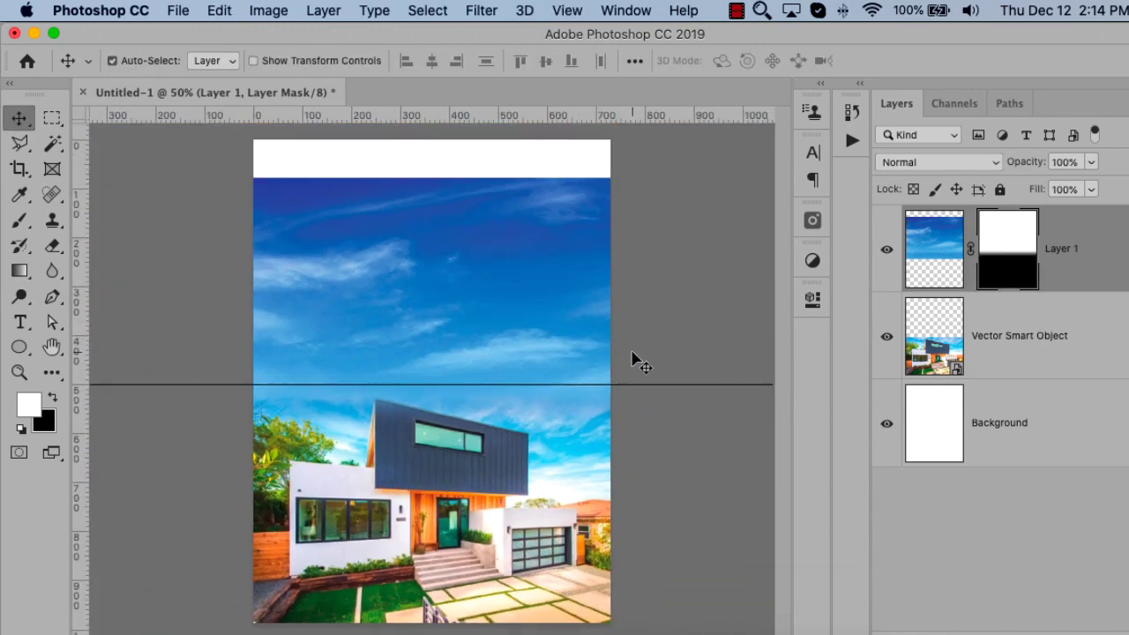
left_click_drag(416, 403, 467, 404)
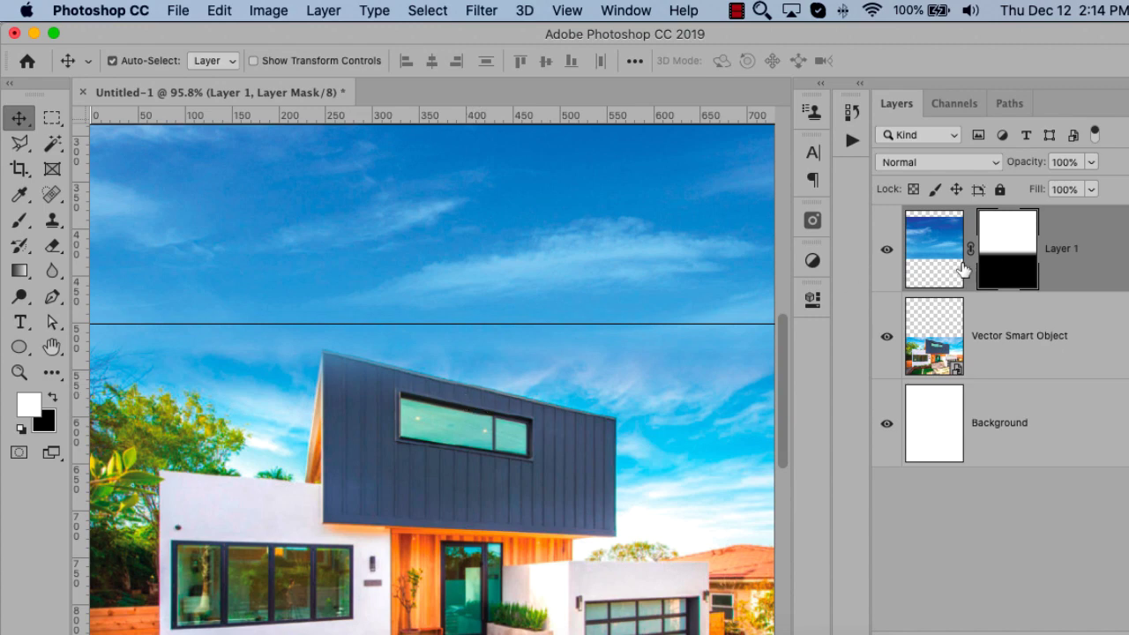
Turn on the screen magnifier and zoom in on the blended roof edge with panels hidden
left_click(765, 16)
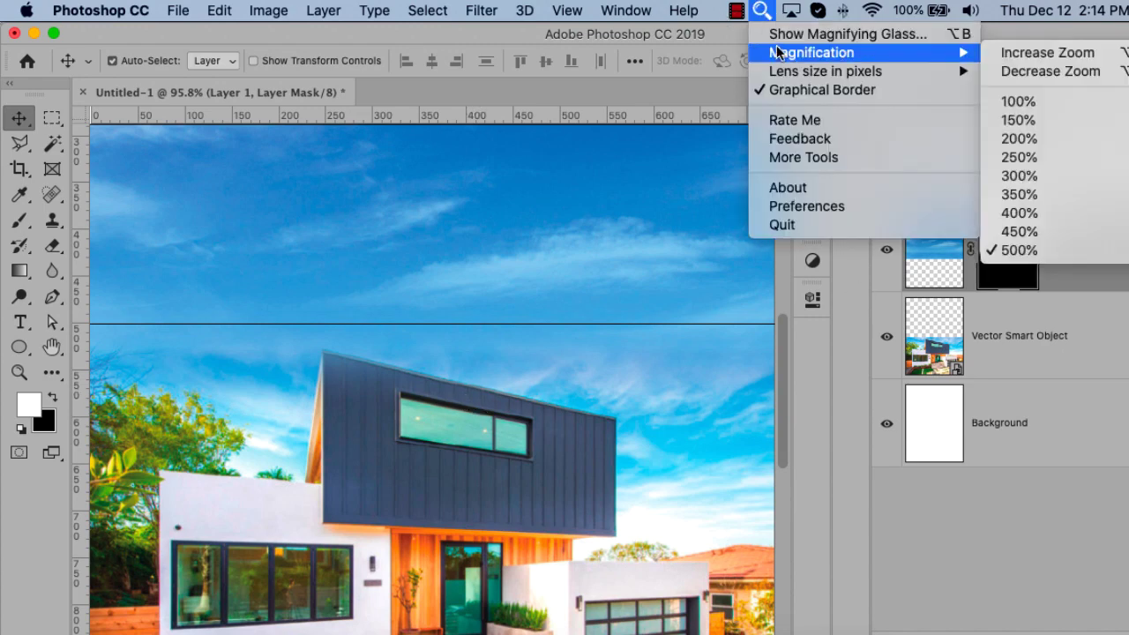
left_click(847, 32)
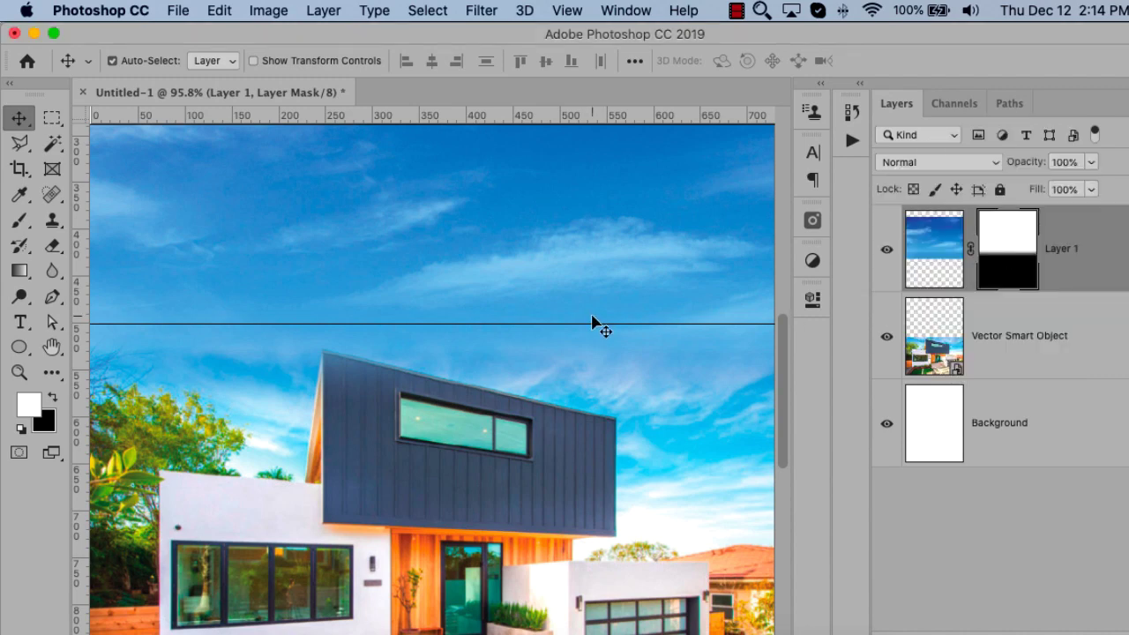
key("Tab")
key("z")
left_click_drag(550, 239, 794, 373)
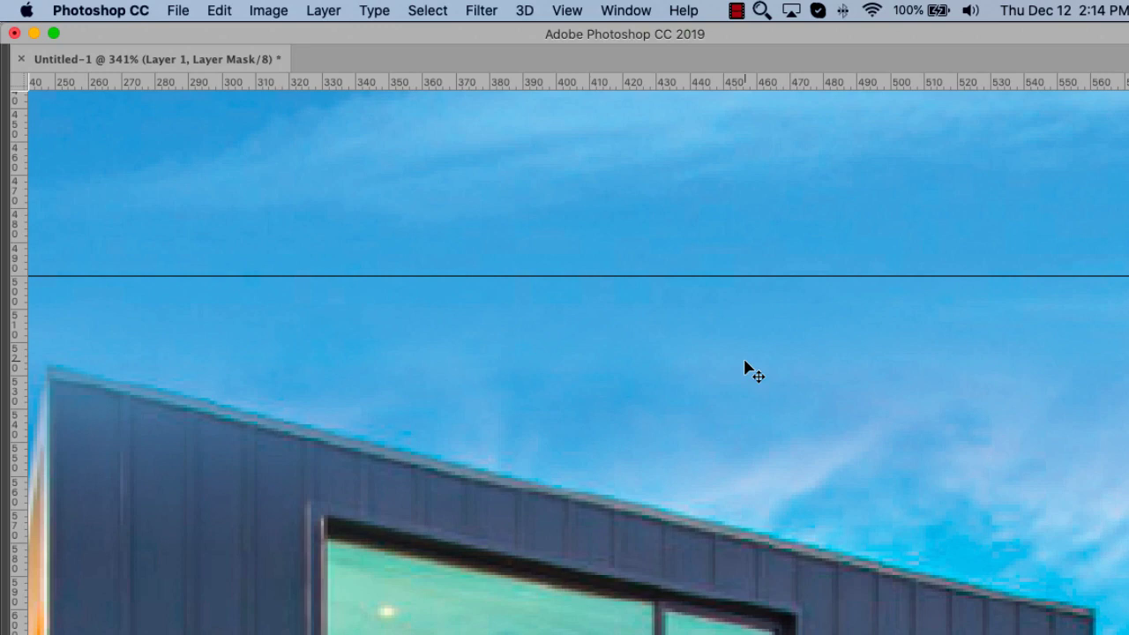
Undo the last mask stroke, view at 100%, enlarge the brush twice, and restore panels
key("super+z")
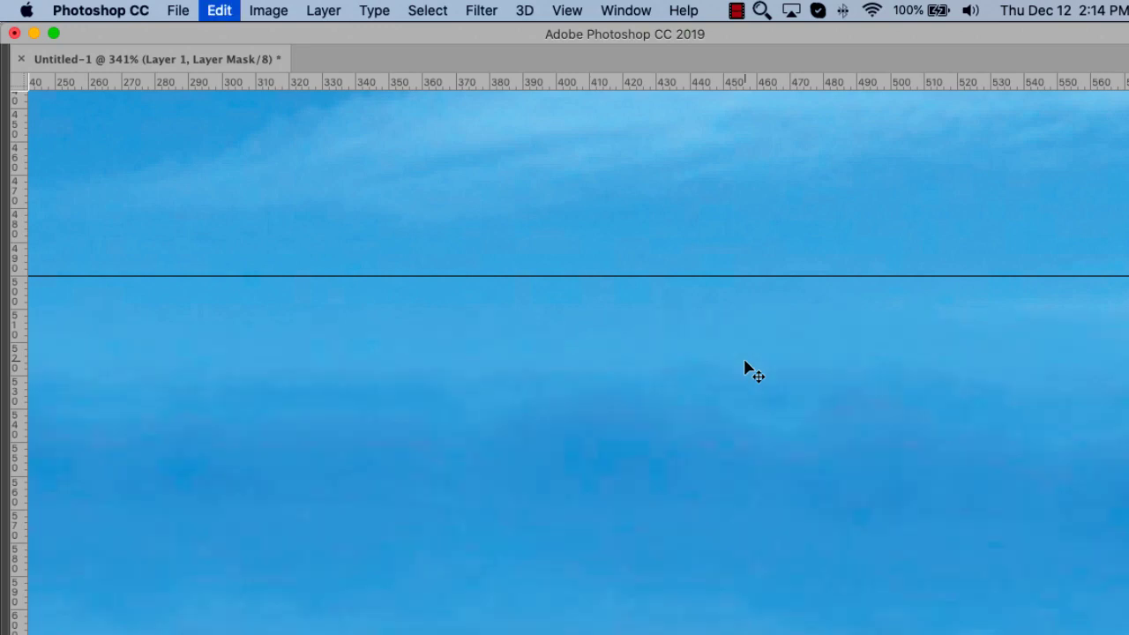
key("super+0")
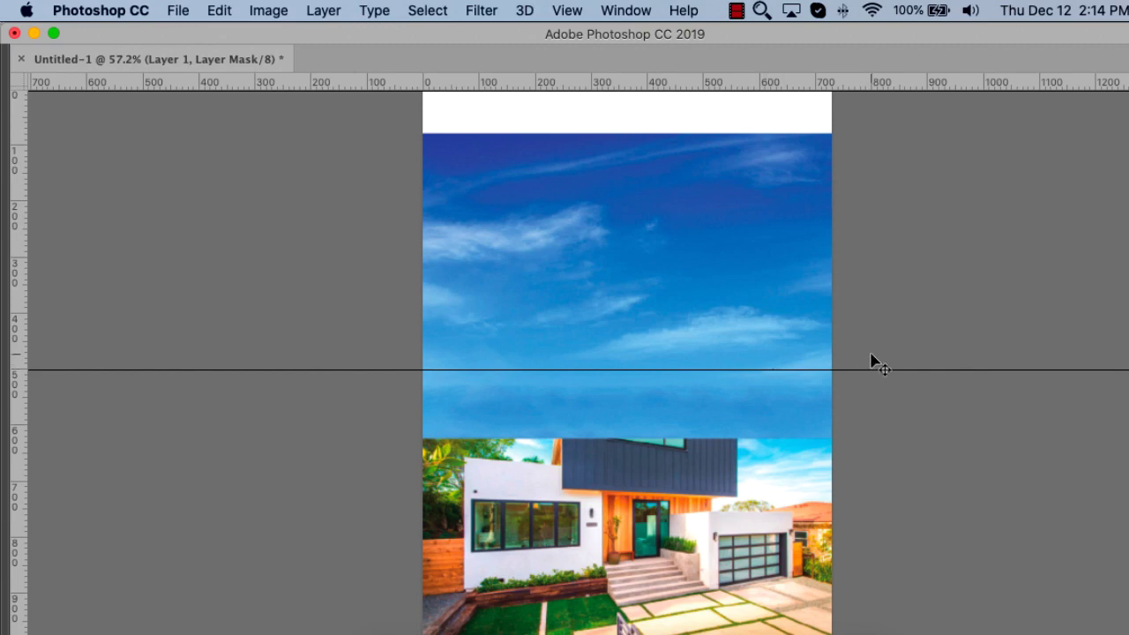
key("z")
left_click_drag(879, 339, 315, 491)
key("super+1")
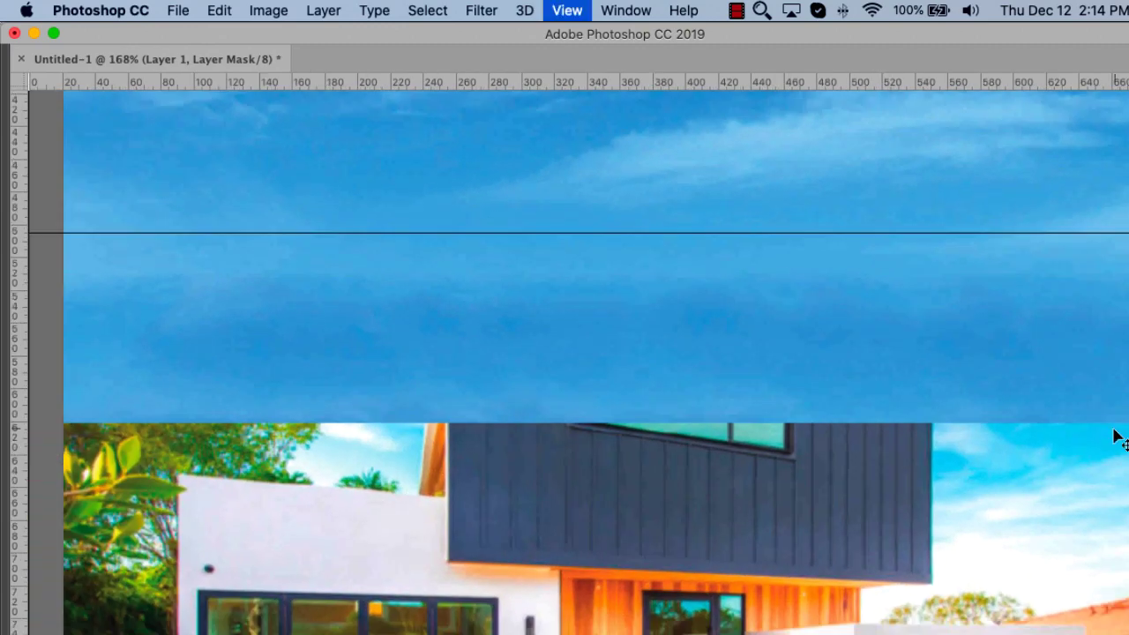
key("b")
key("bracketright")
key("bracketright")
key("bracketright")
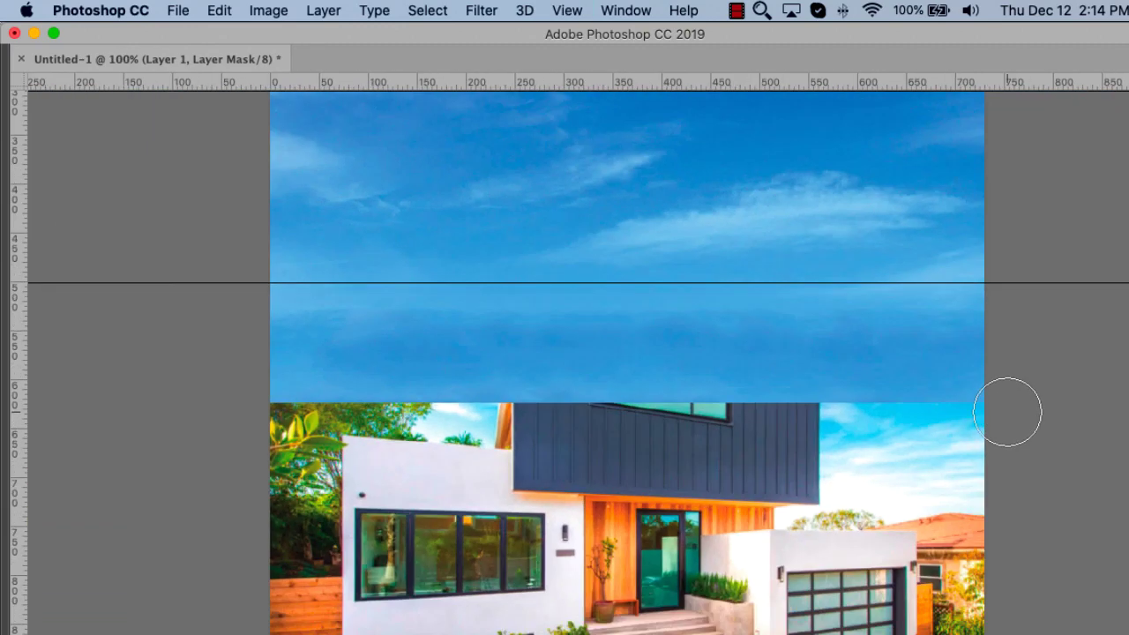
key("bracketright")
key("bracketright")
key("Tab")
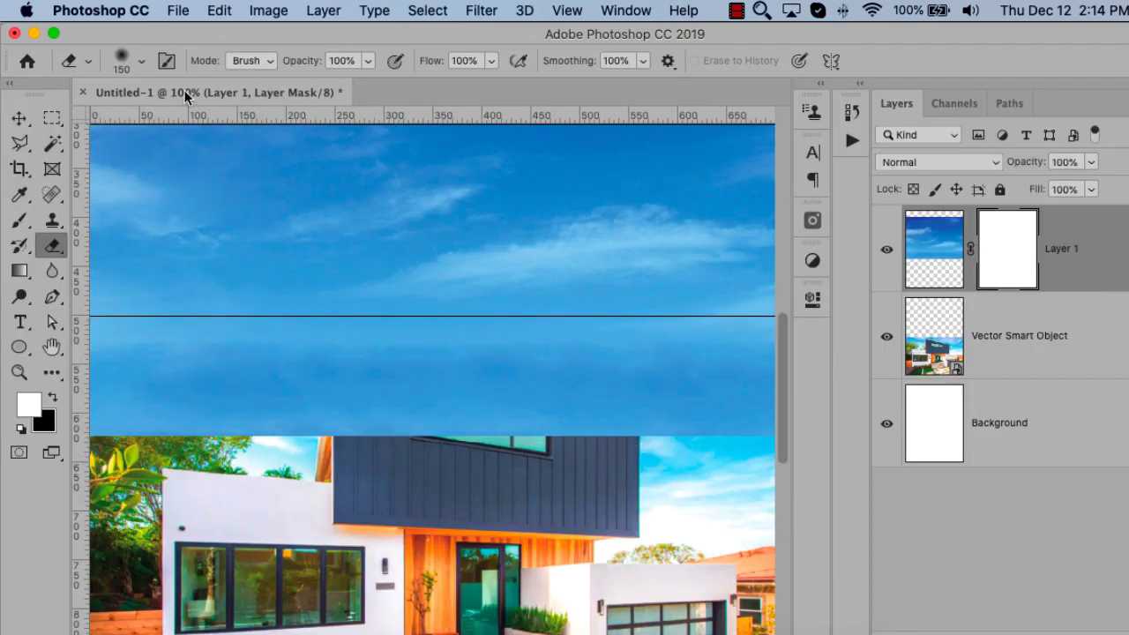
left_click(131, 66)
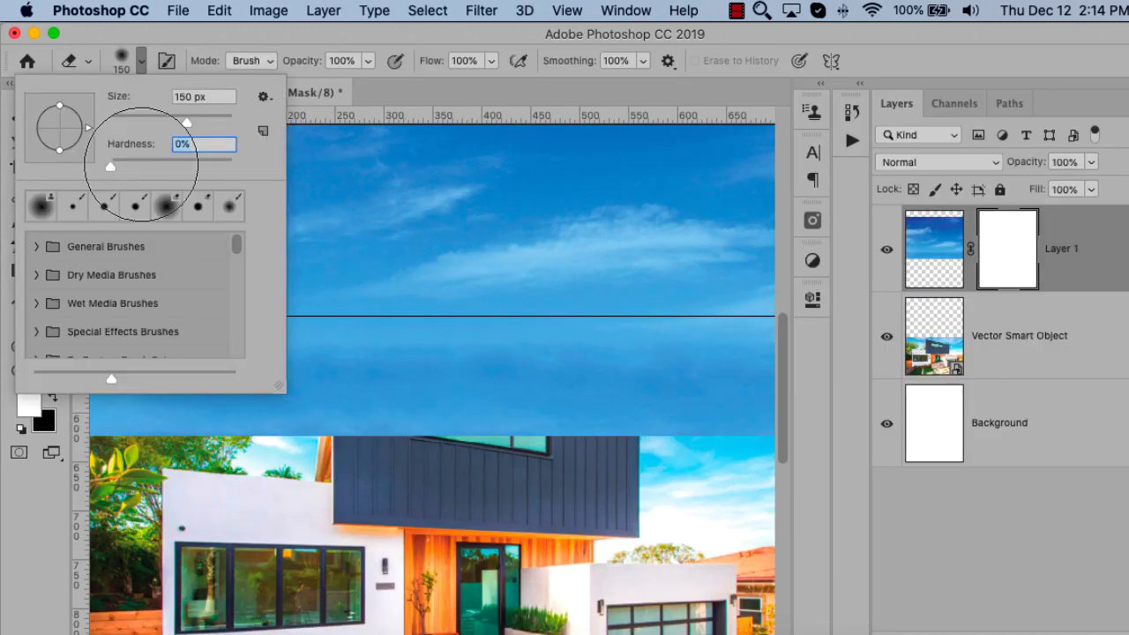
key("Return")
key("Tab")
mouse_move(997, 433)
left_mouse_down()
mouse_move(534, 410)
mouse_move(316, 421)
mouse_move(515, 389)
left_mouse_up()
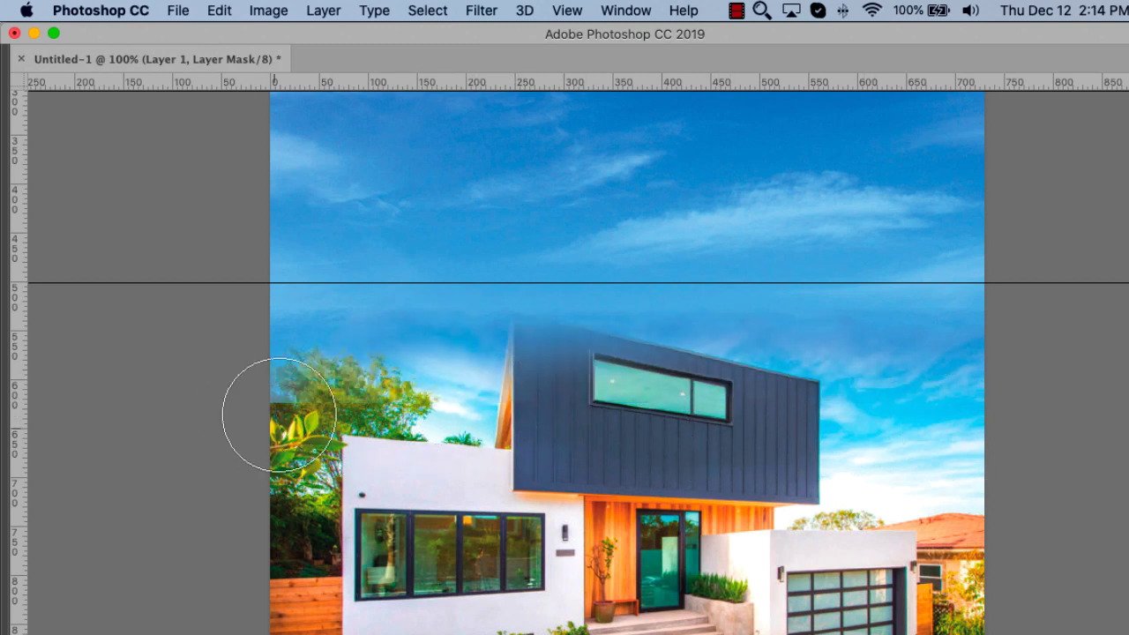
key("z")
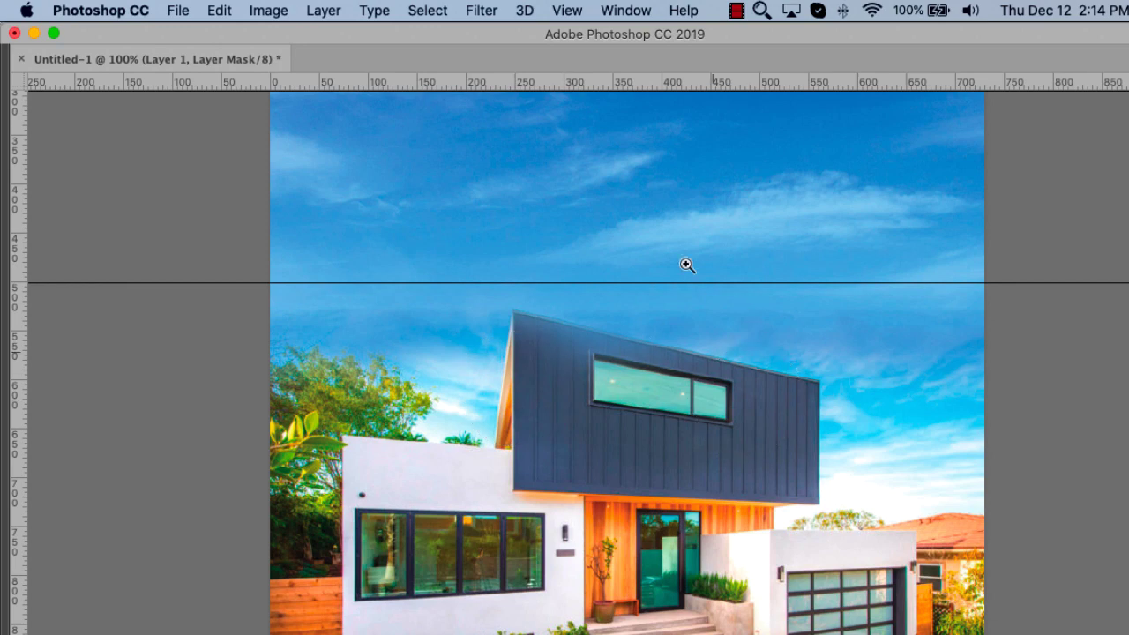
left_click_drag(686, 212, 1034, 496)
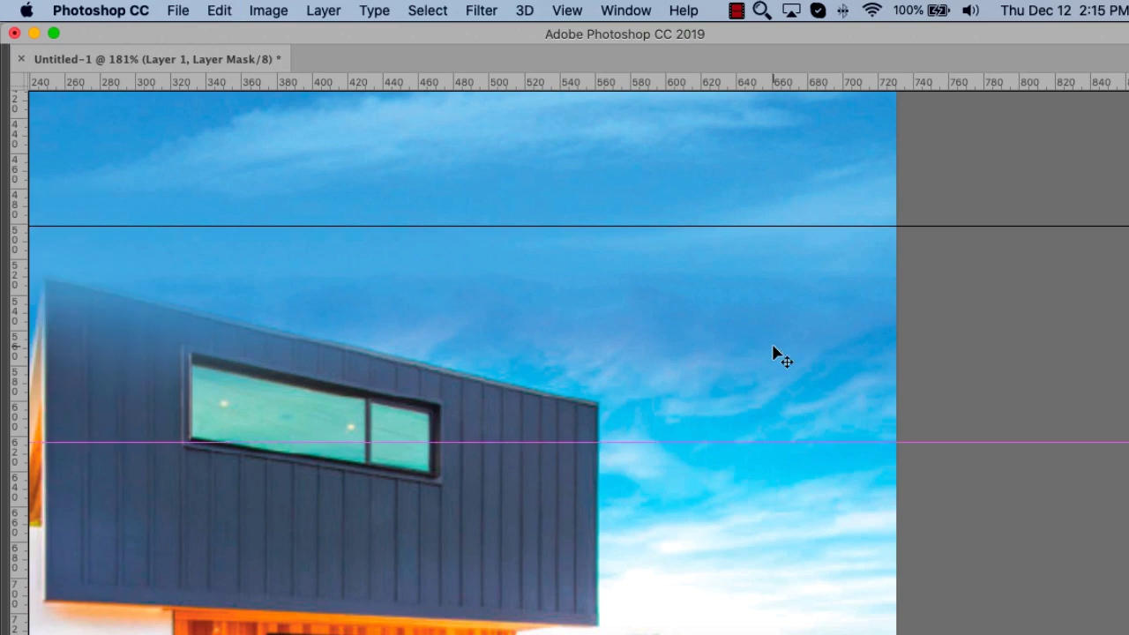
key("super+0")
key("super+z")
key("super+z")
key("super+z")
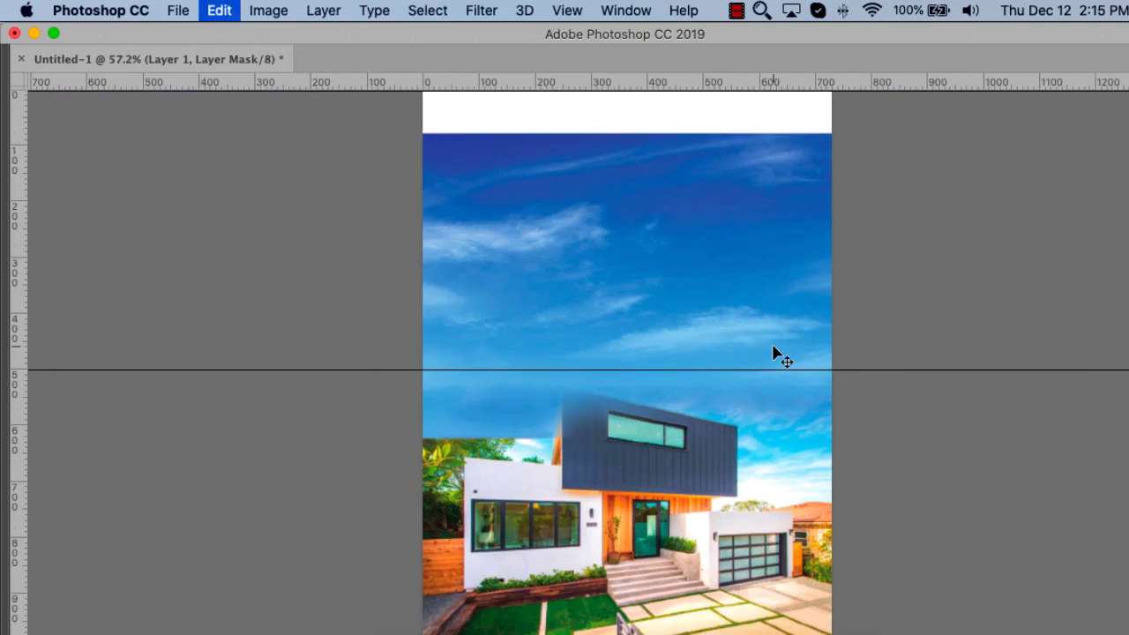
key("super+z")
key("super+z")
key("z")
Apply a white-to-black gradient to Layer 1's mask, fading the sky down into the house
left_click_drag(617, 340, 693, 453)
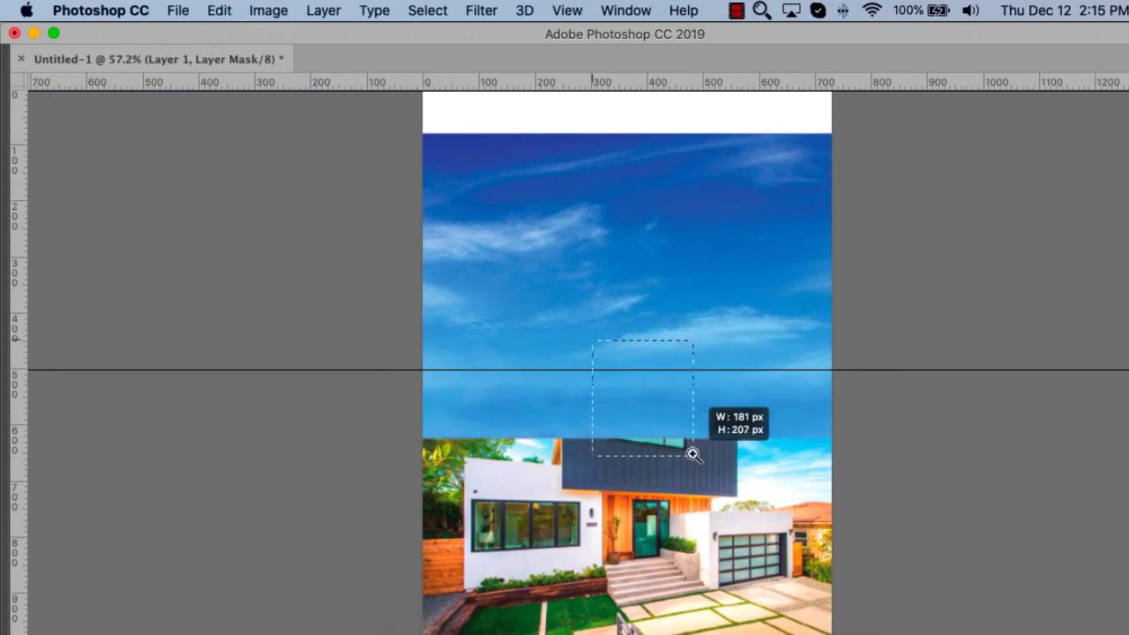
key("Tab")
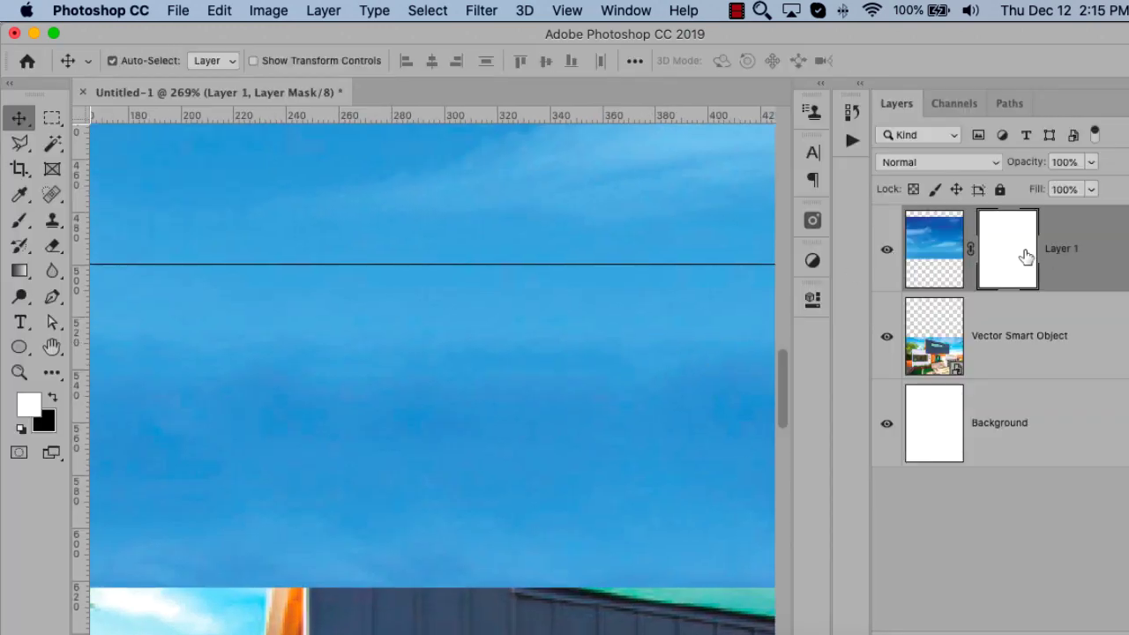
key("g")
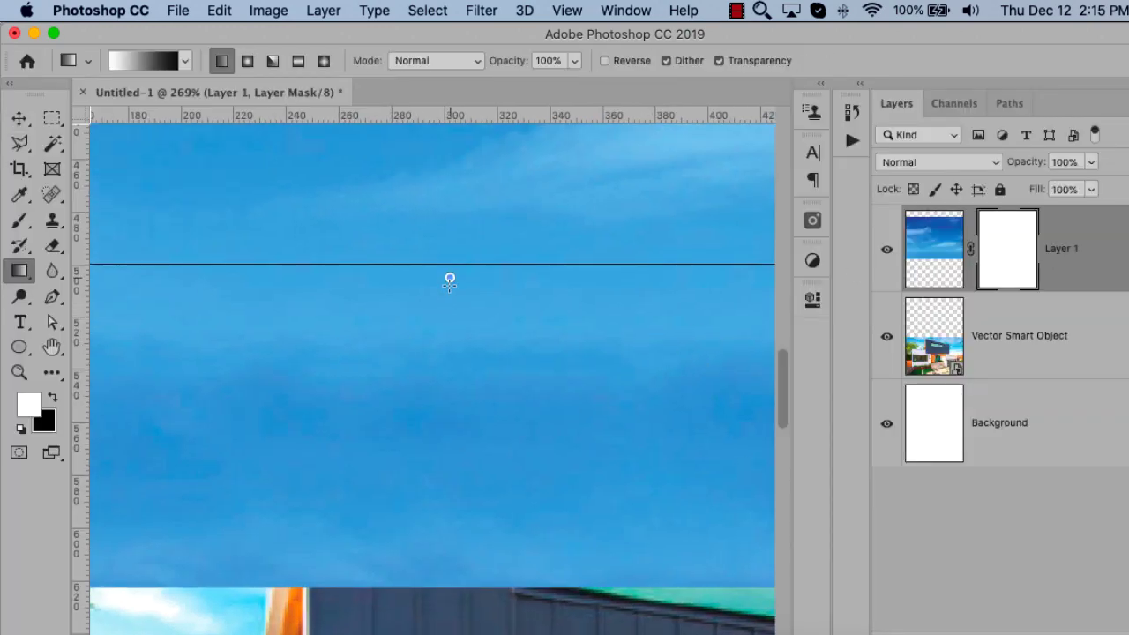
left_click_drag(442, 489, 440, 488)
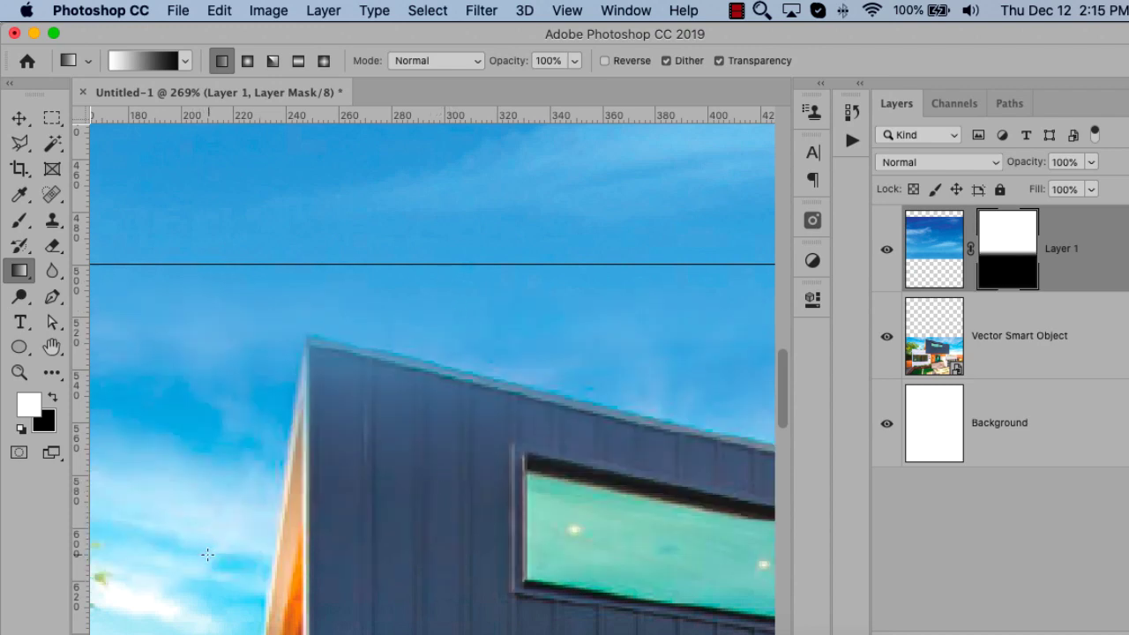
key("v")
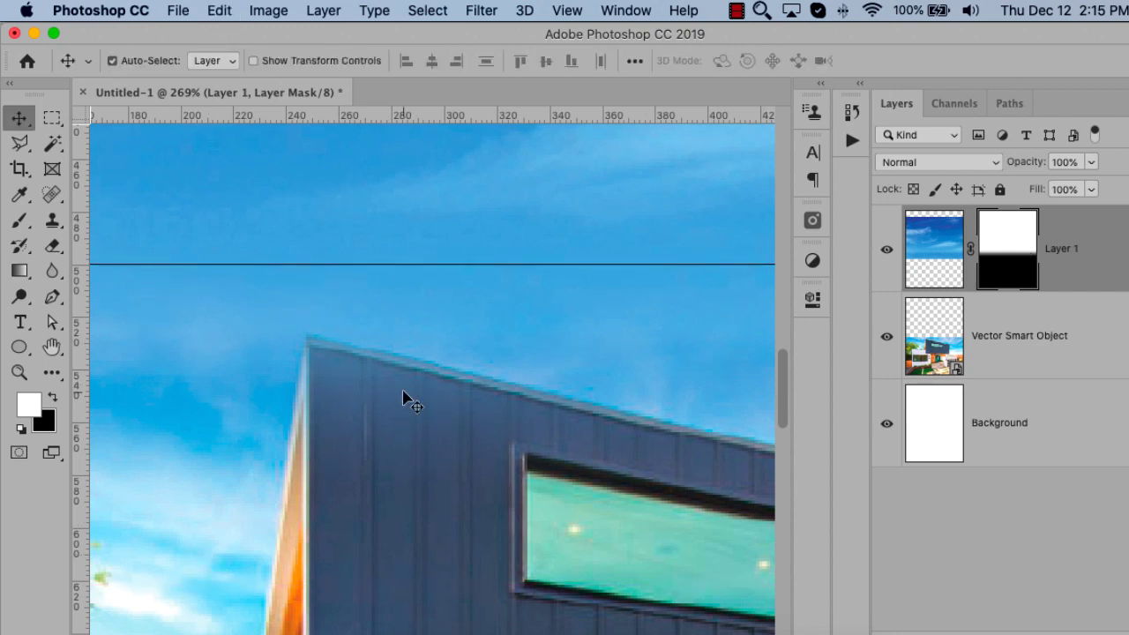
Make the brush fully soft at 0% hardness with black as the painting colour
key("b")
key("bracketright")
key("bracketright")
key("bracketright")
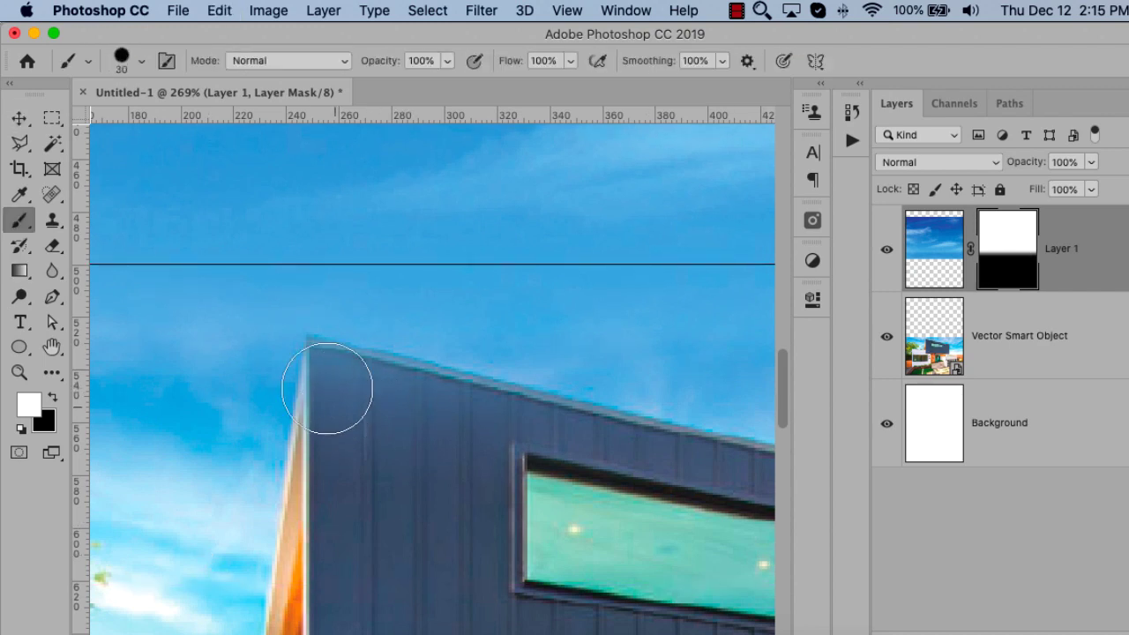
left_click(142, 61)
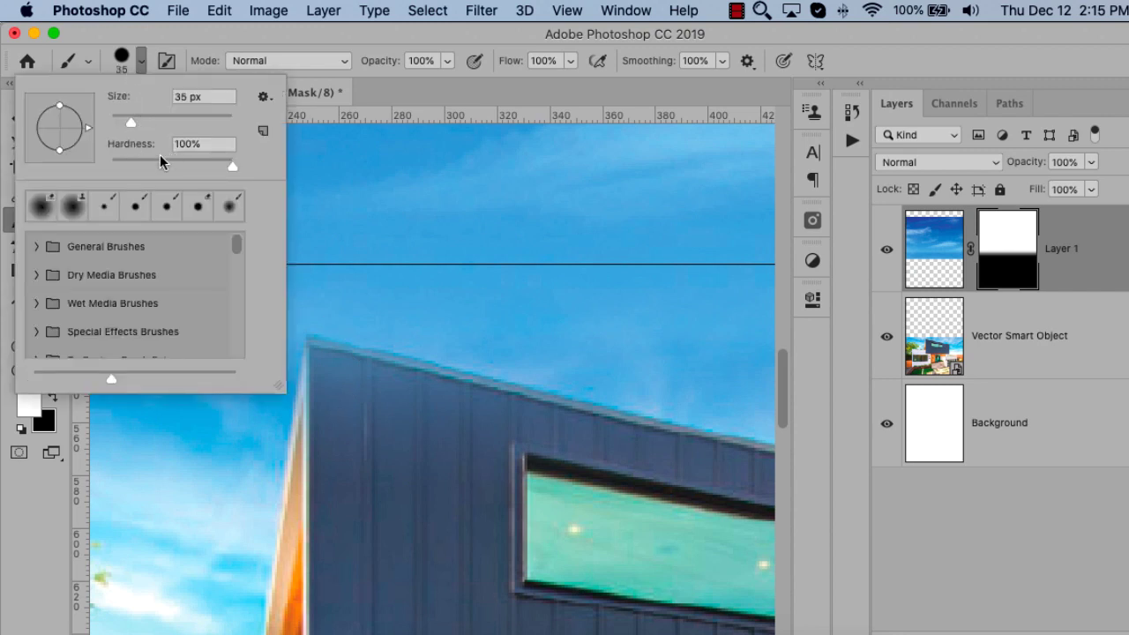
left_click_drag(161, 160, 86, 166)
key("Return")
left_click(344, 398)
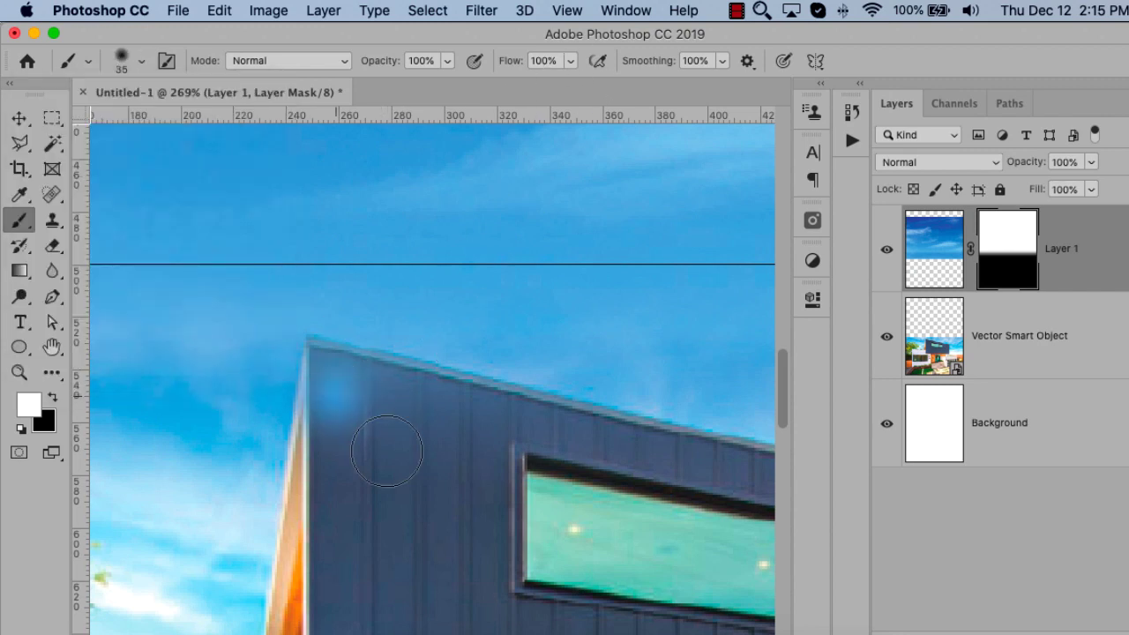
key("ctrl+z")
key("x")
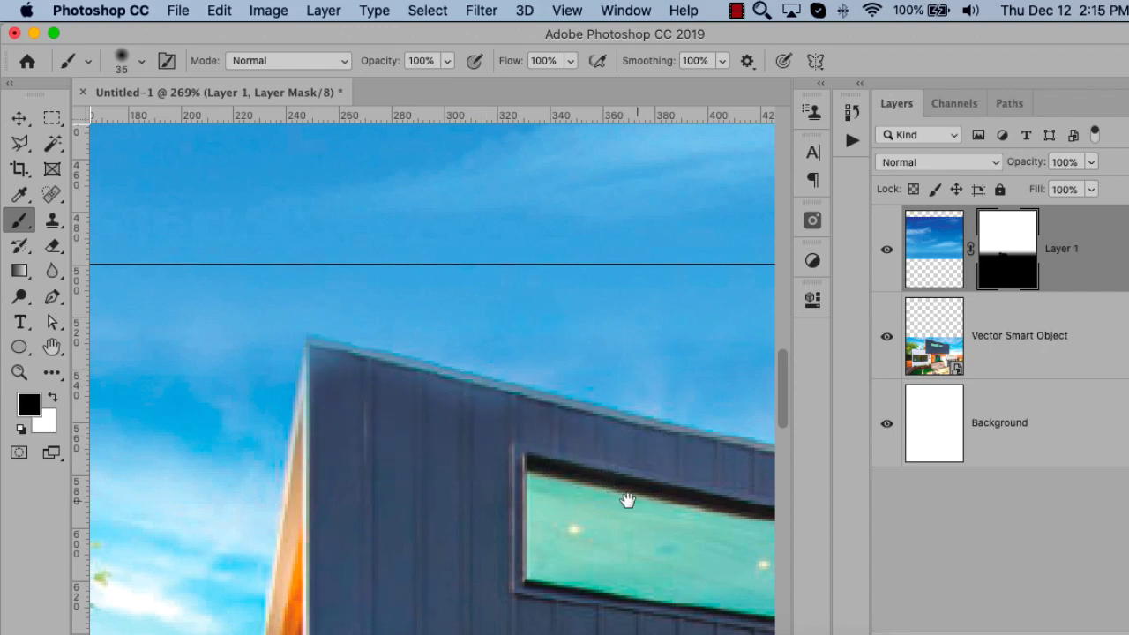
Set brush opacity to 17% and size to 70 px, then fit the image on screen
left_click_drag(627, 500, 224, 247)
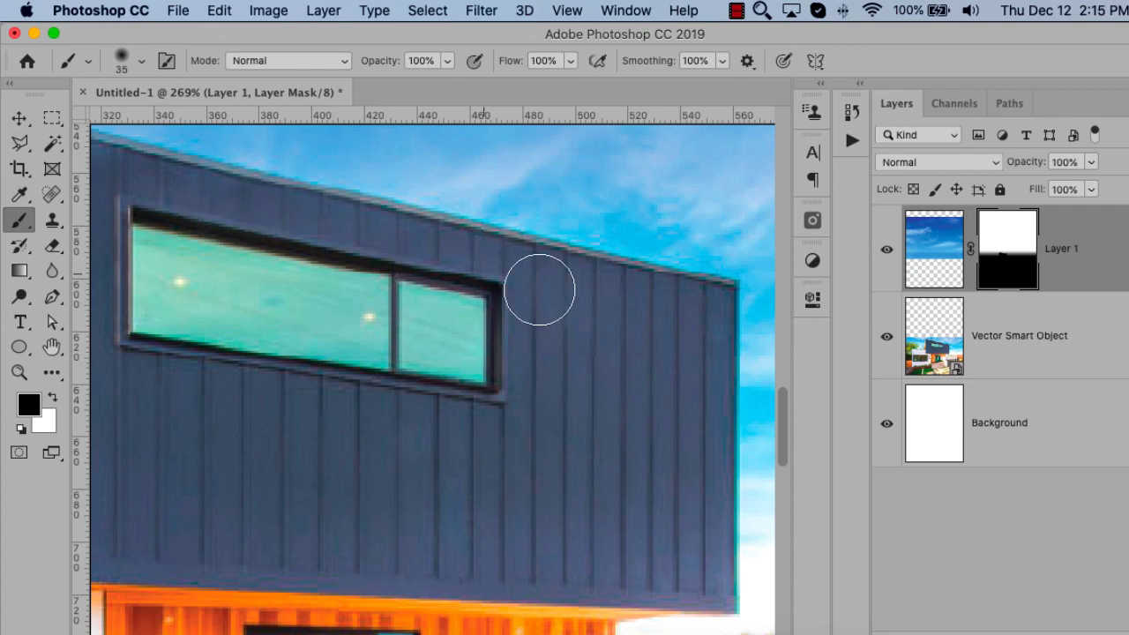
scroll(582, 308, "left", 10)
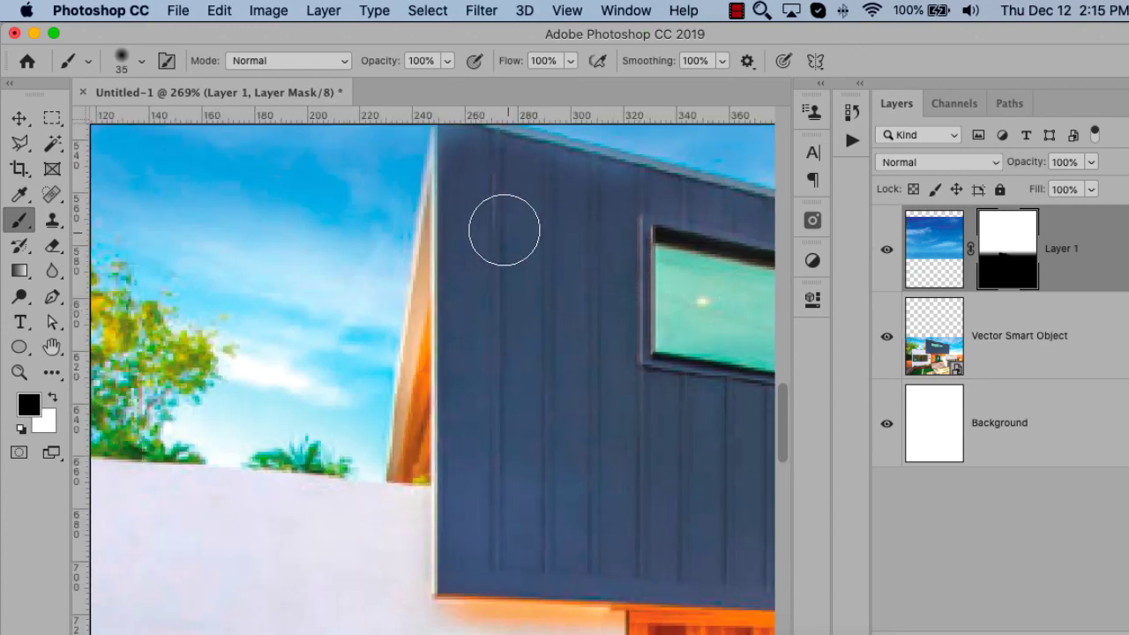
mouse_move(479, 189)
left_mouse_down()
mouse_move(503, 306)
mouse_move(458, 271)
left_mouse_up()
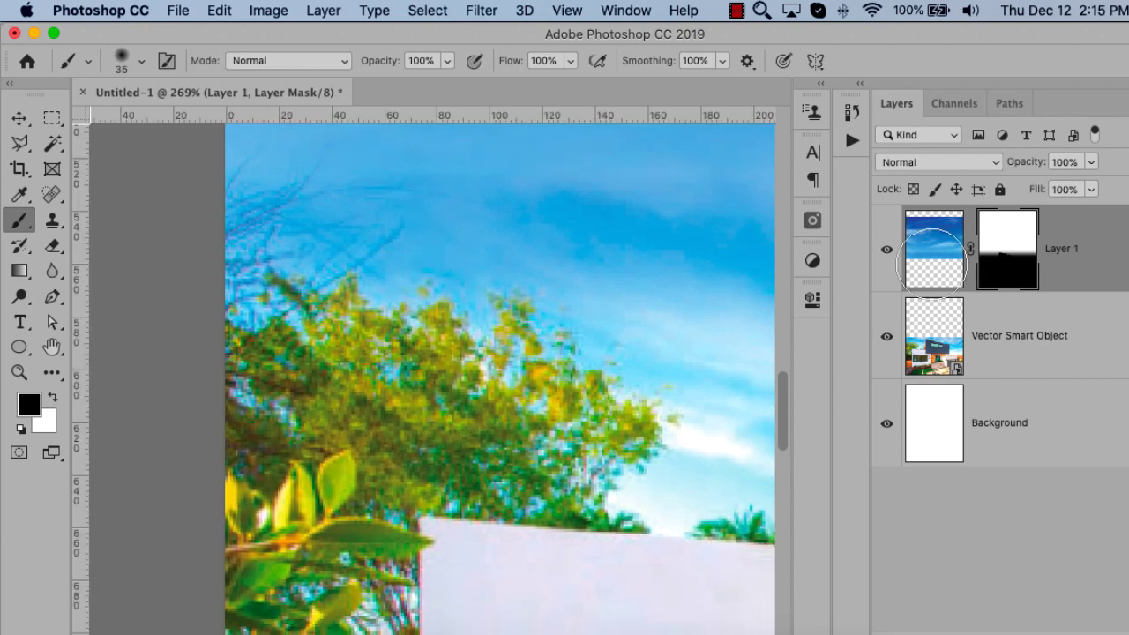
left_click(448, 61)
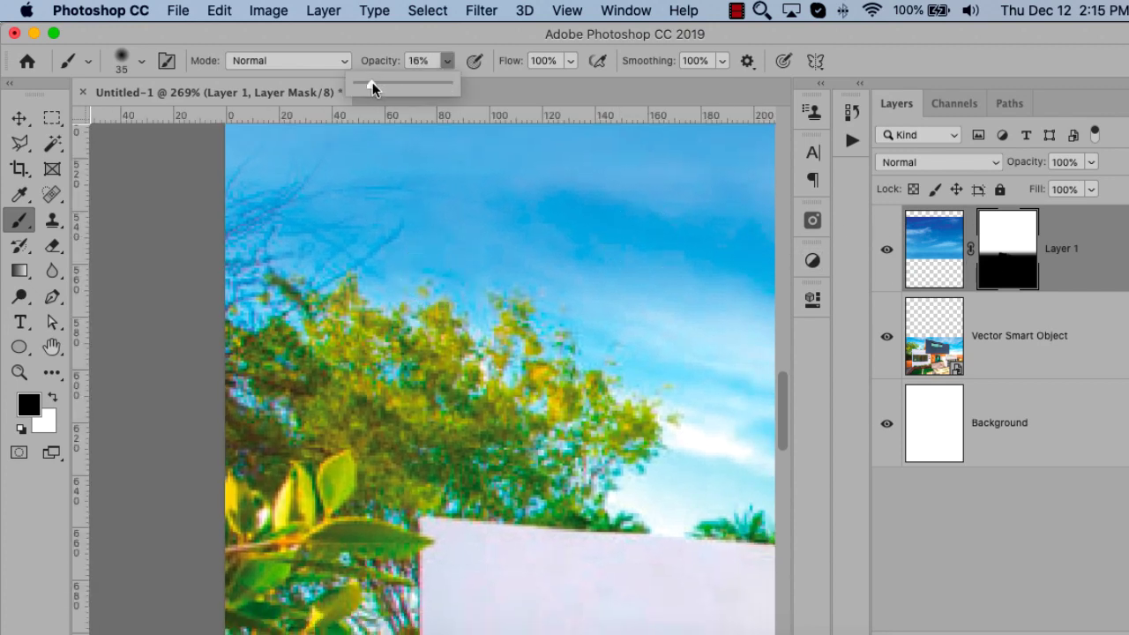
left_click_drag(373, 86, 375, 86)
key("bracketright")
key("bracketright")
key("bracketright")
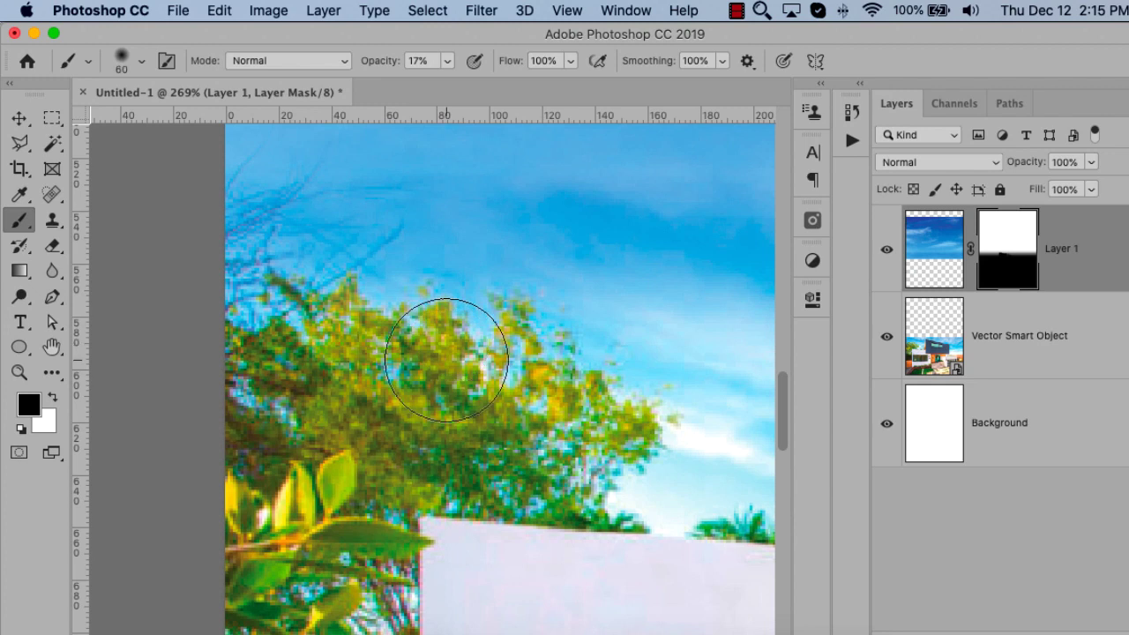
key("bracketright")
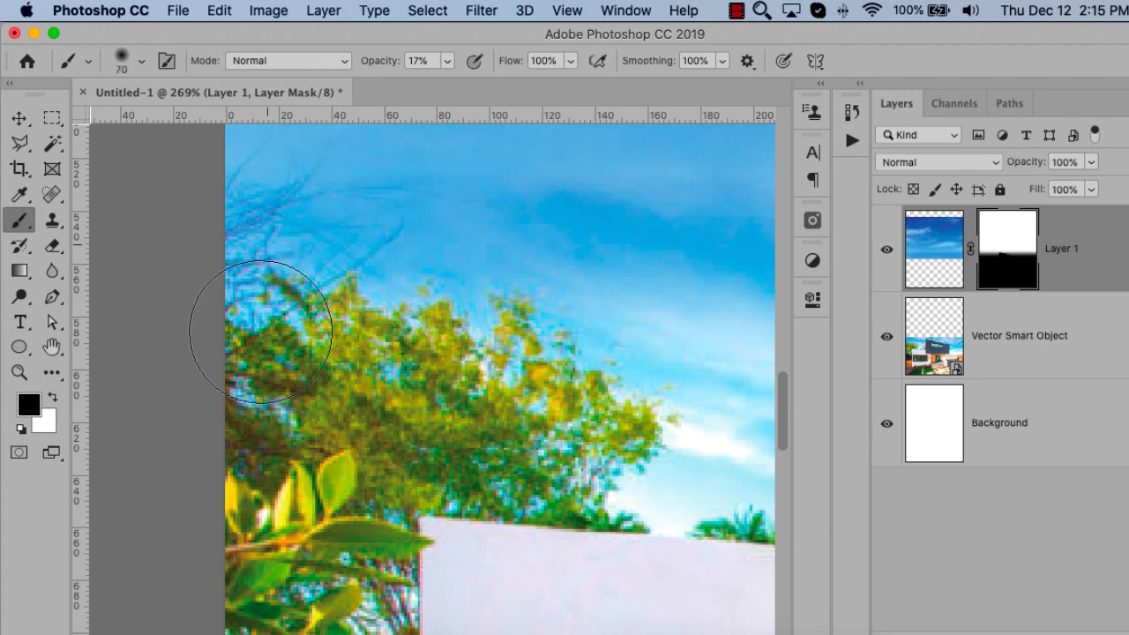
scroll(261, 332, "up", 3)
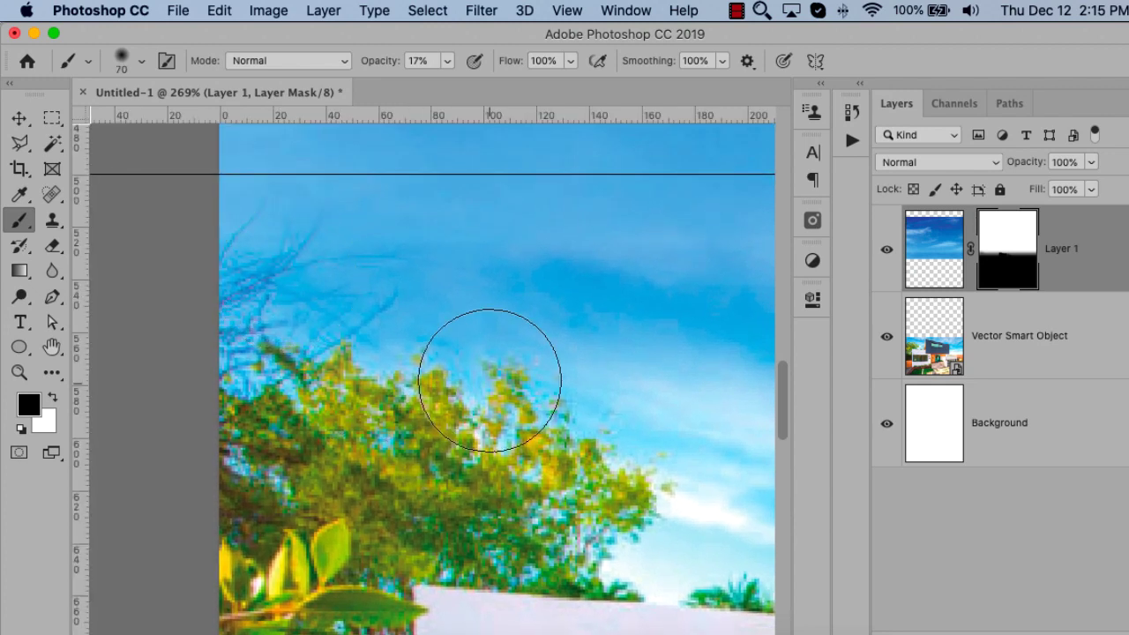
key("Tab")
mouse_move(625, 361)
left_mouse_down()
mouse_move(526, 373)
mouse_move(180, 363)
left_mouse_up()
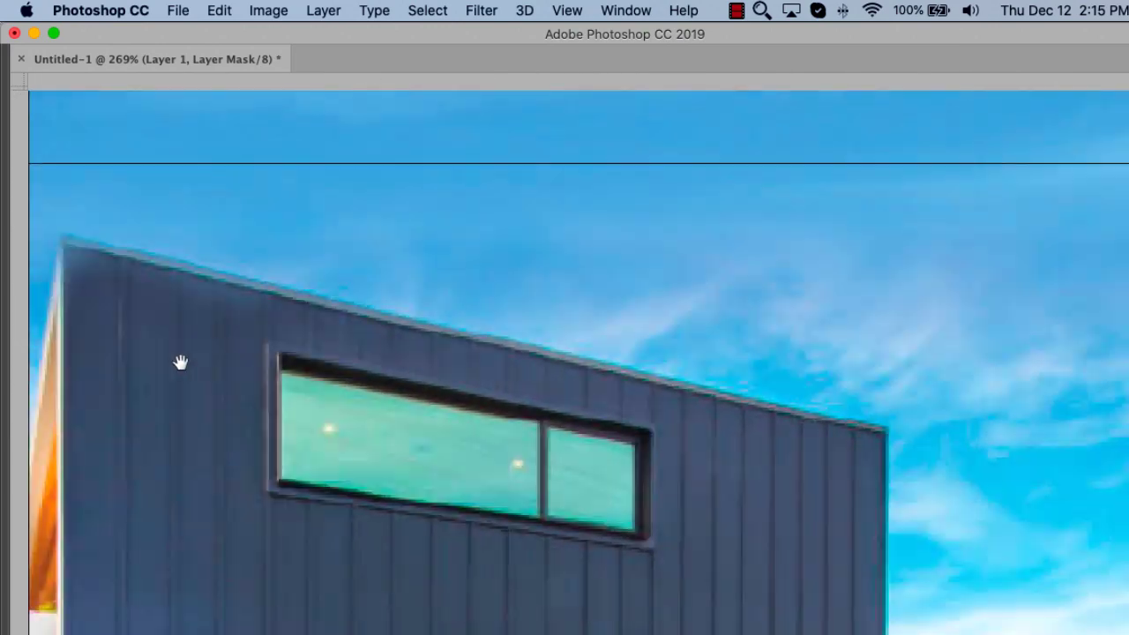
scroll(797, 347, "right", 8)
scroll(676, 353, "right", 2)
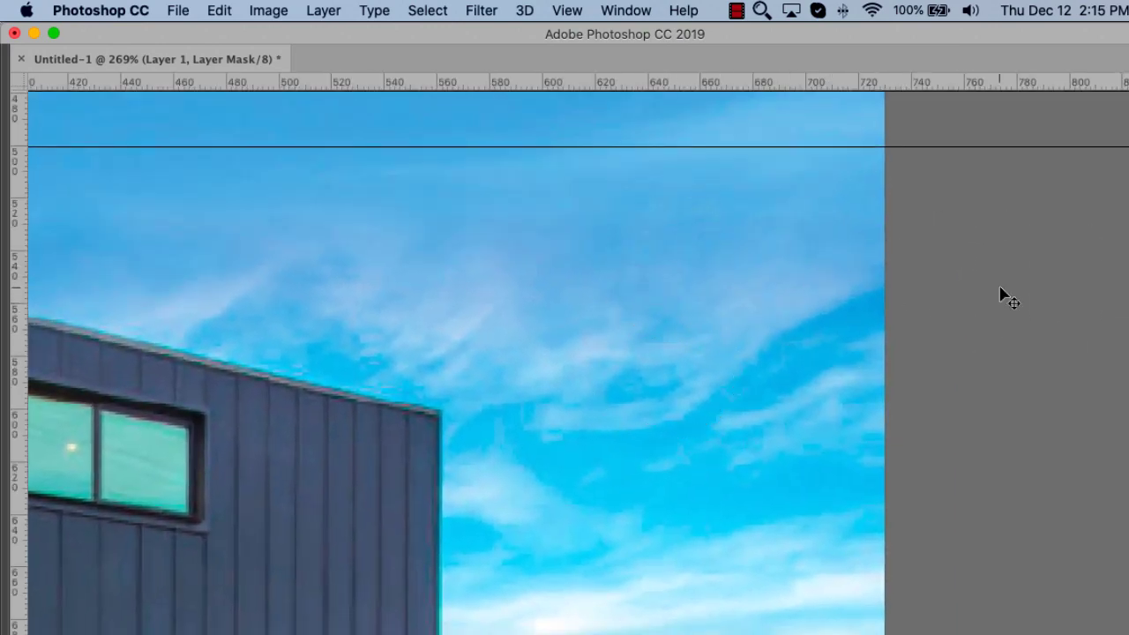
key("ctrl+0")
key("Tab")
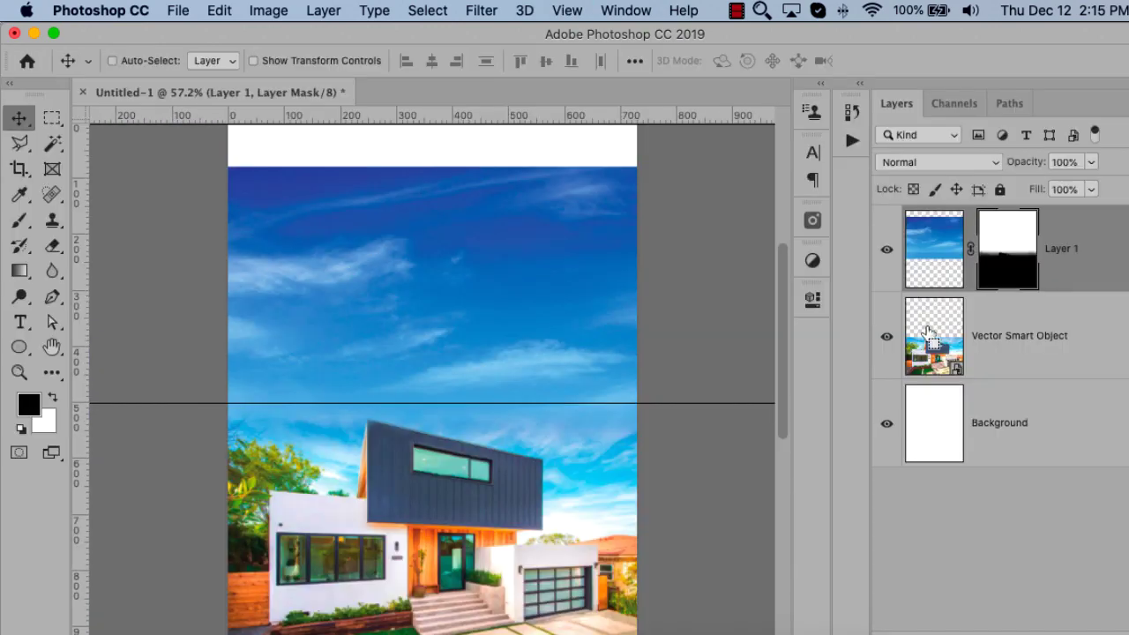
Hide the panels, zoom in on the sky and house, and centre the house in view
key("Tab")
left_click_drag(843, 167, 328, 489)
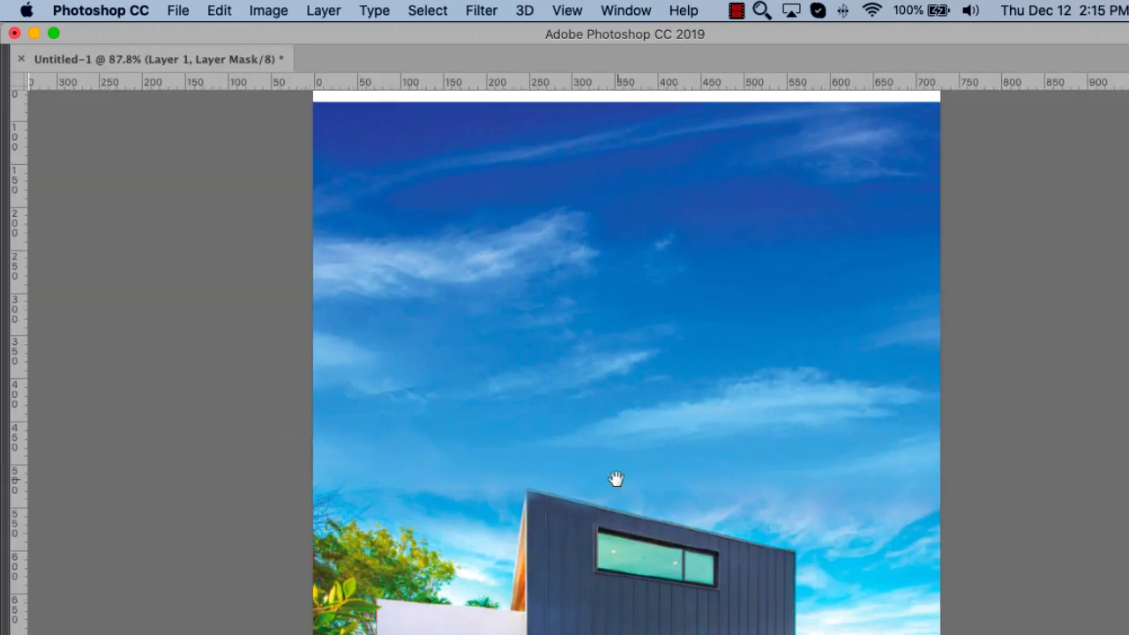
left_click_drag(615, 479, 564, 438)
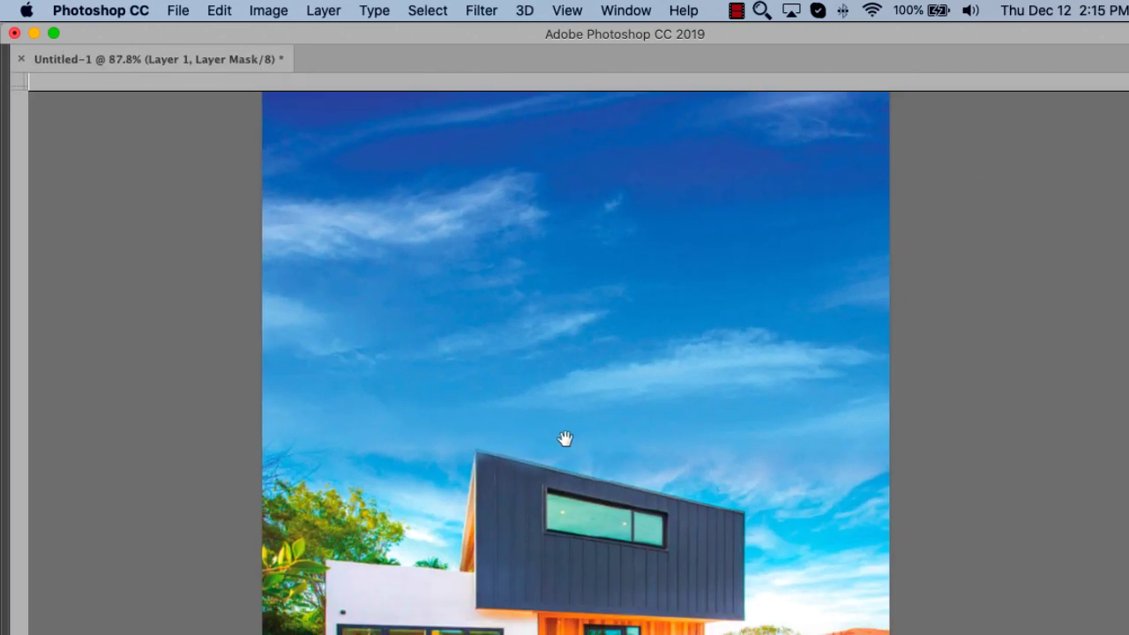
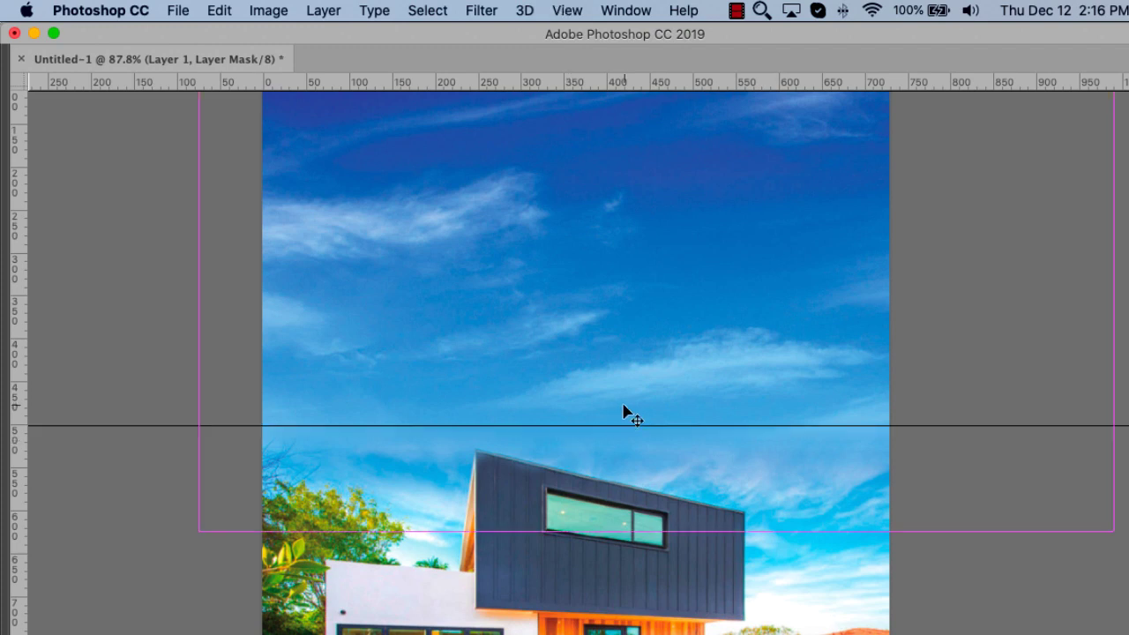
Draw a gradient on Layer 1's mask so the sky fades in at the horizon guide
key("m")
left_click_drag(548, 386, 681, 502)
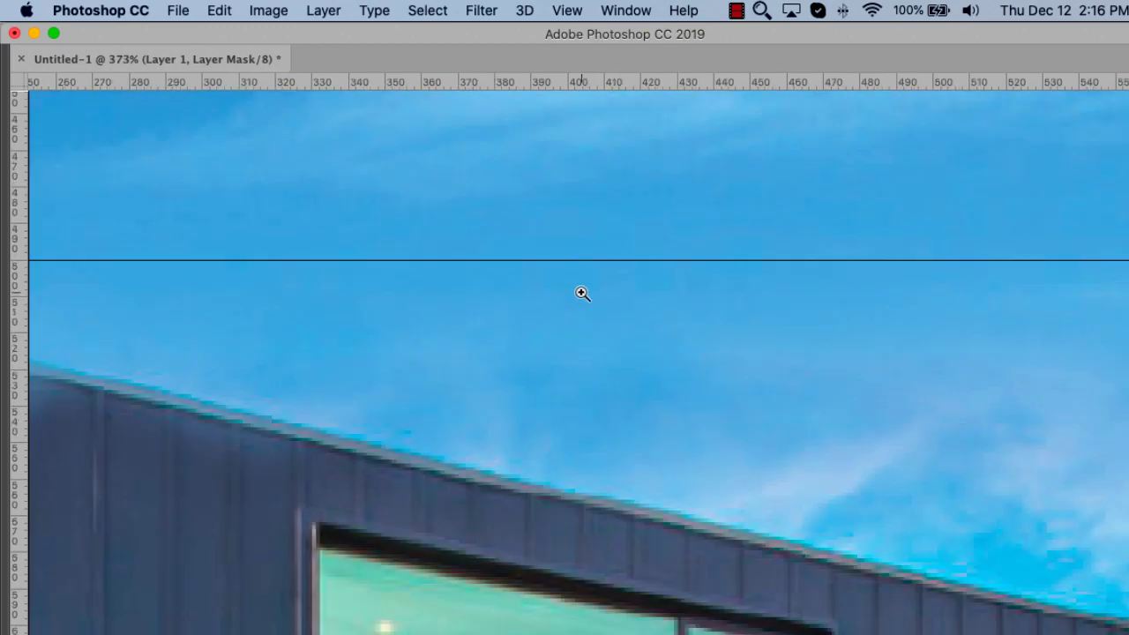
key("Tab")
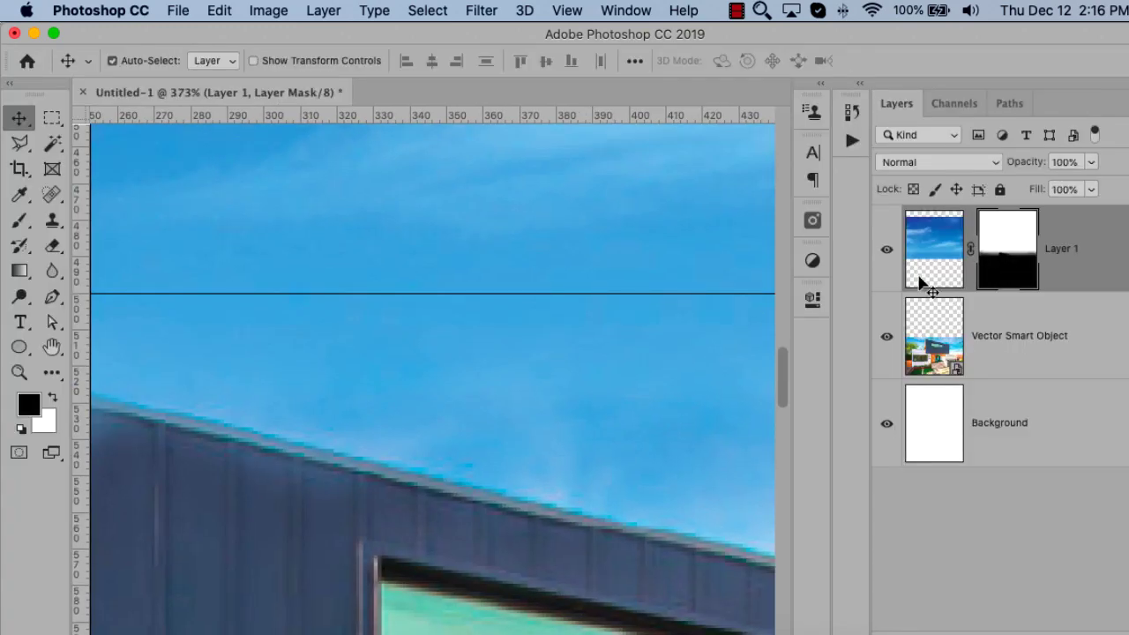
key("g")
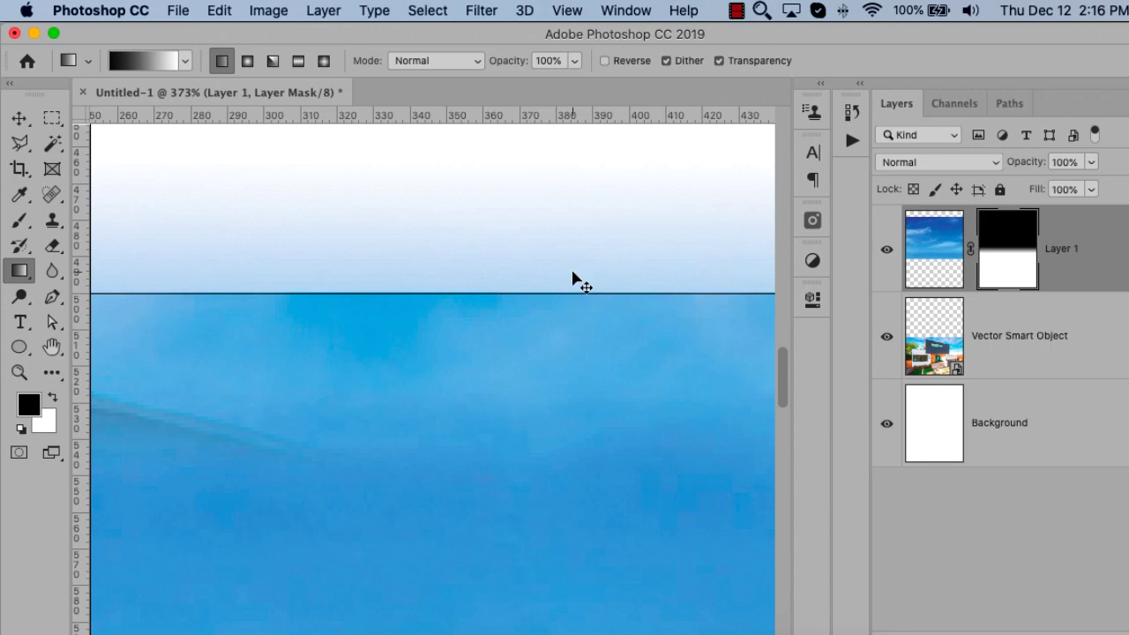
key("super+0")
key("super+z")
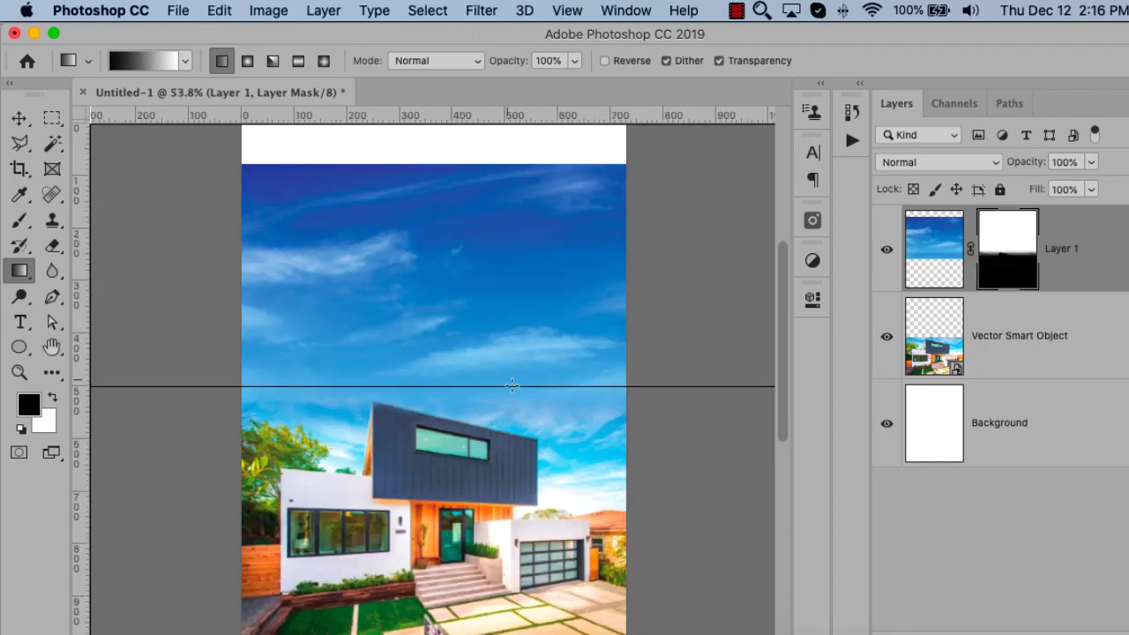
left_click_drag(491, 358, 493, 349)
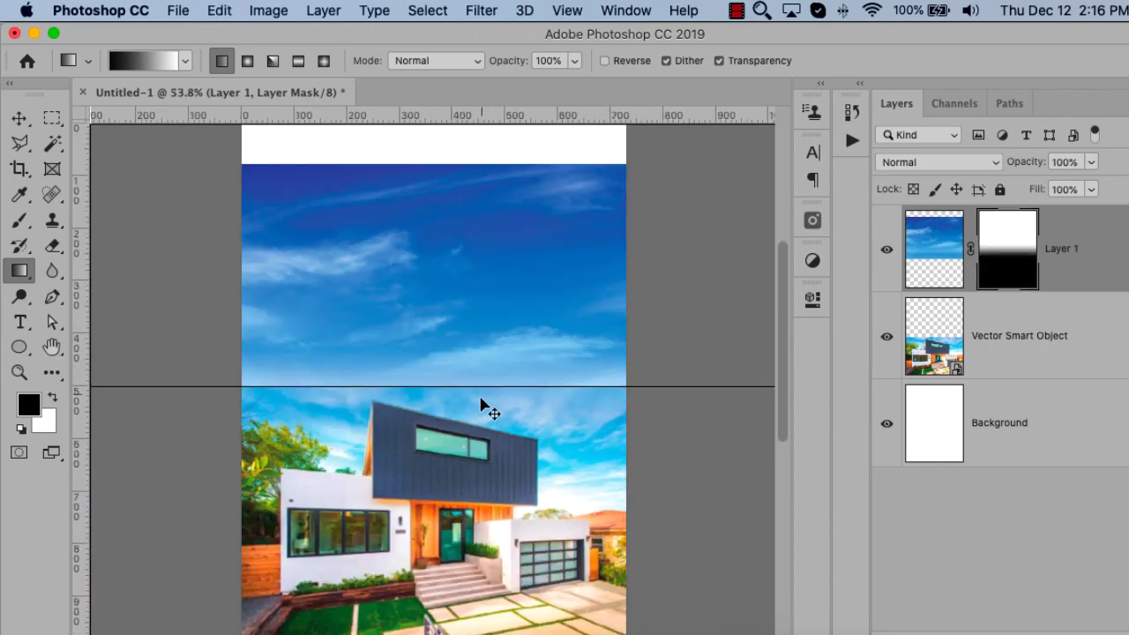
left_click_drag(481, 404, 484, 328)
Zoom into the sky blend with guides hidden and toggle the sky layer to compare
key("z")
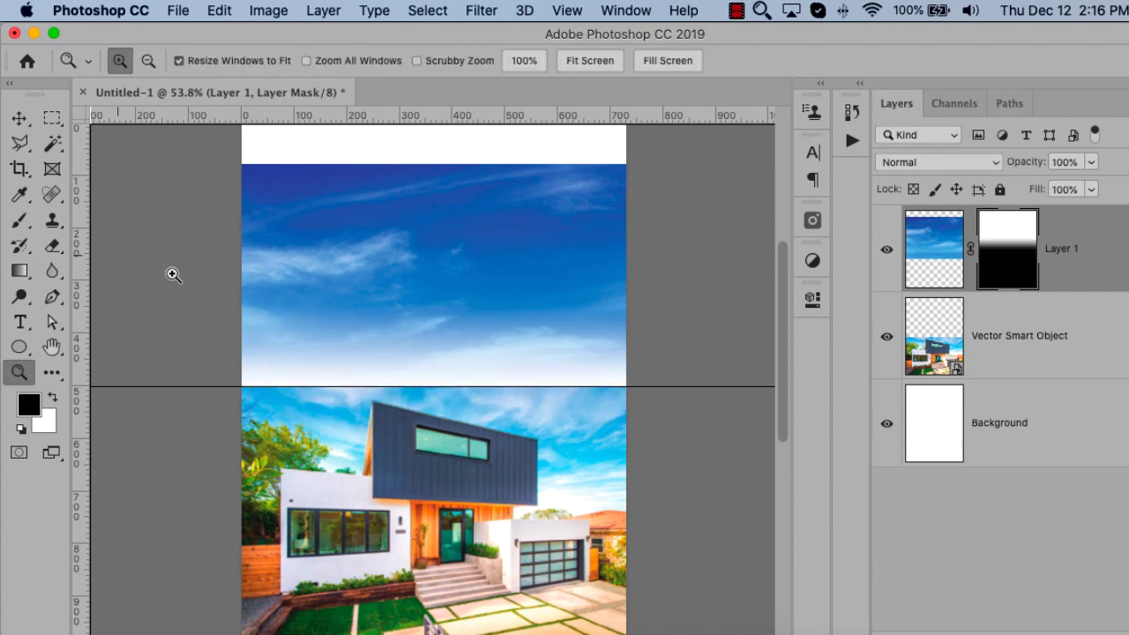
left_click_drag(171, 273, 365, 343)
key("v")
key("ctrl+h")
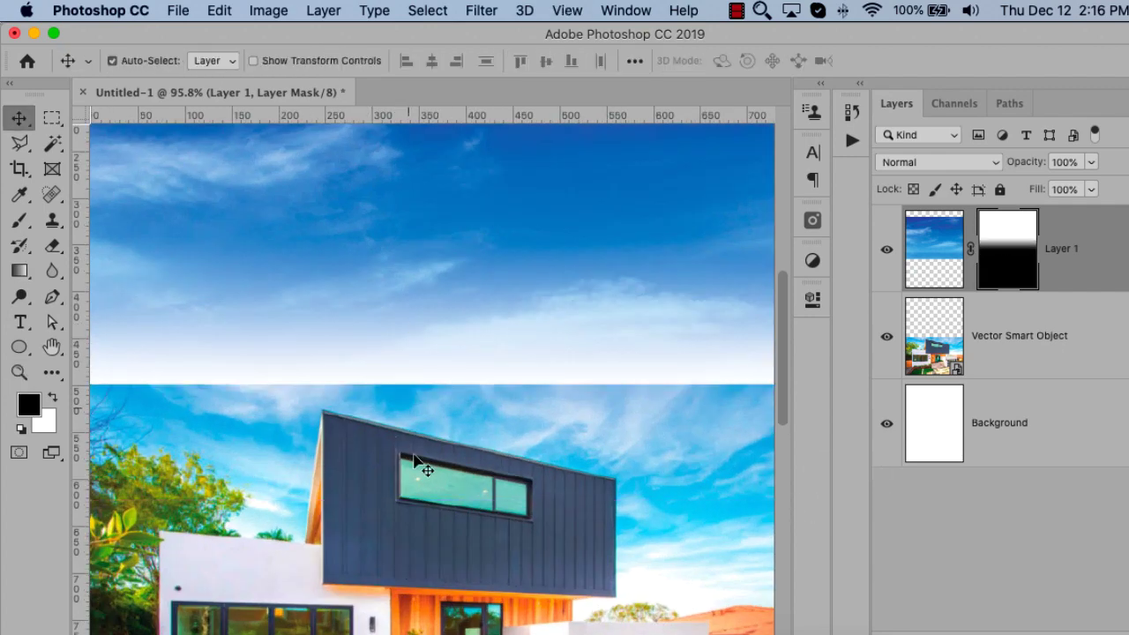
key("z")
mouse_move(433, 336)
left_mouse_down()
mouse_move(541, 428)
mouse_move(597, 437)
left_mouse_up()
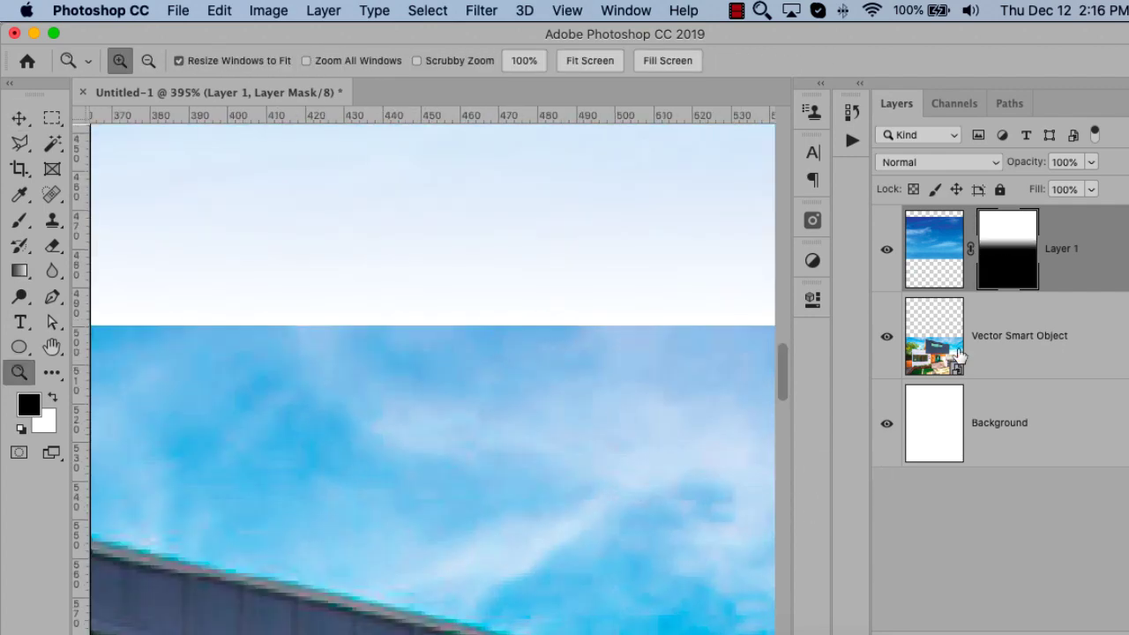
left_click(891, 250)
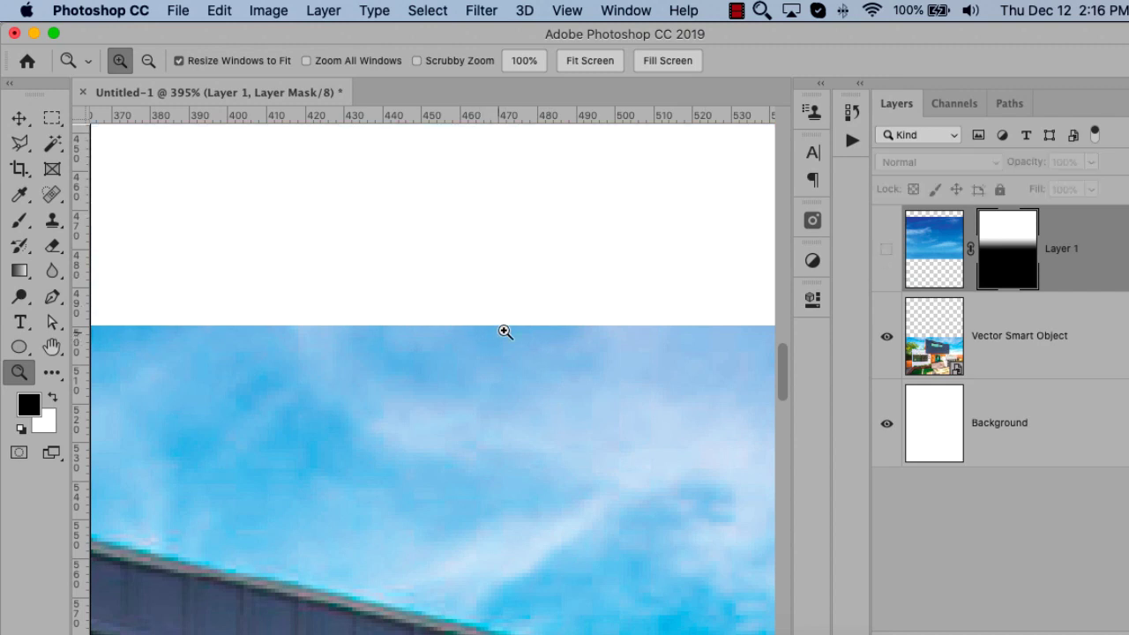
left_click(887, 251)
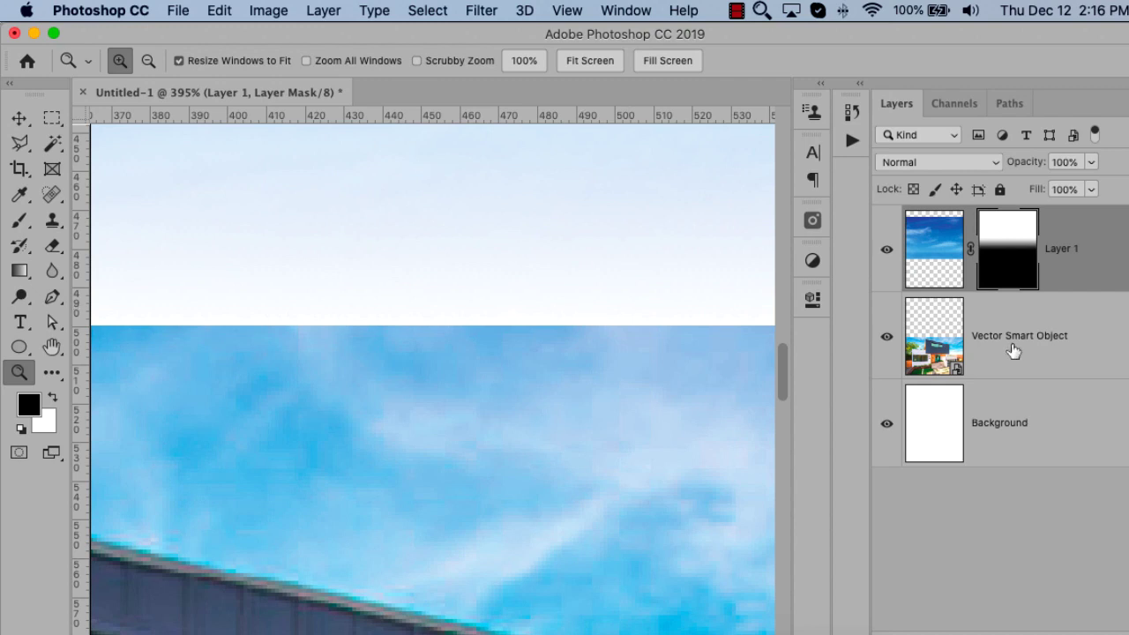
Zoom in near the guide and toggle the sky layer to check the seam
left_click(1063, 340)
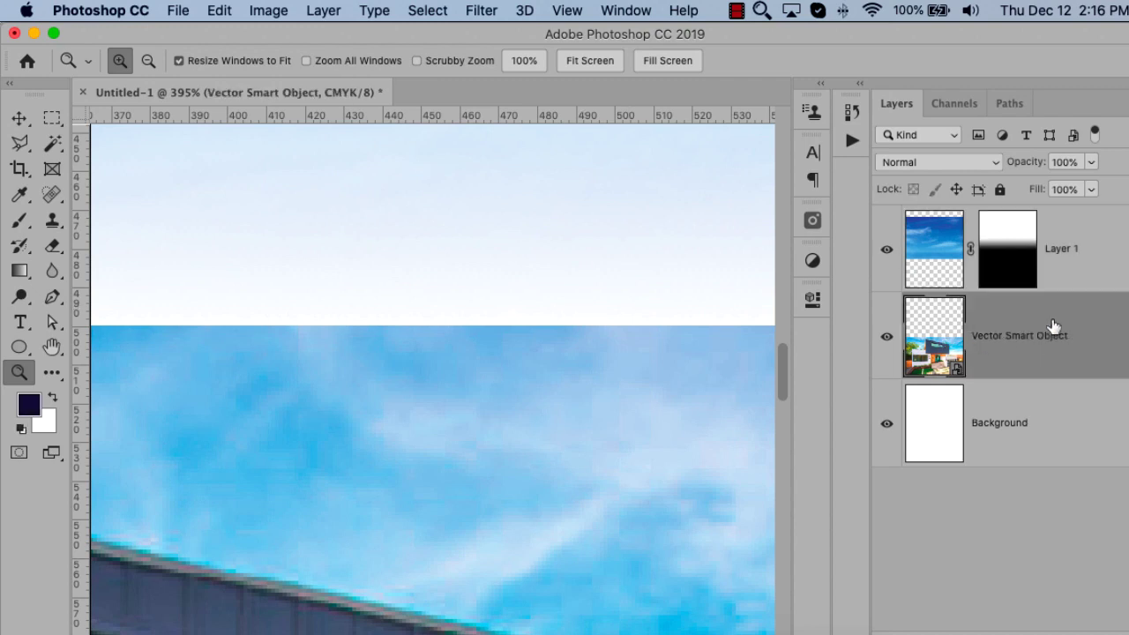
key("ctrl+0")
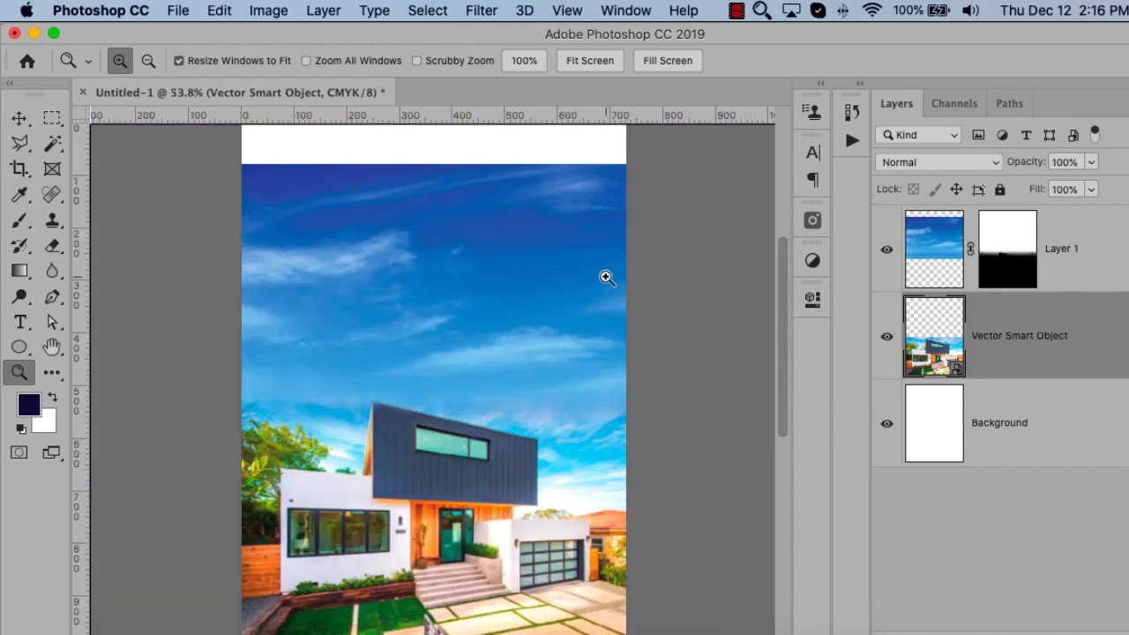
key("v")
key("z")
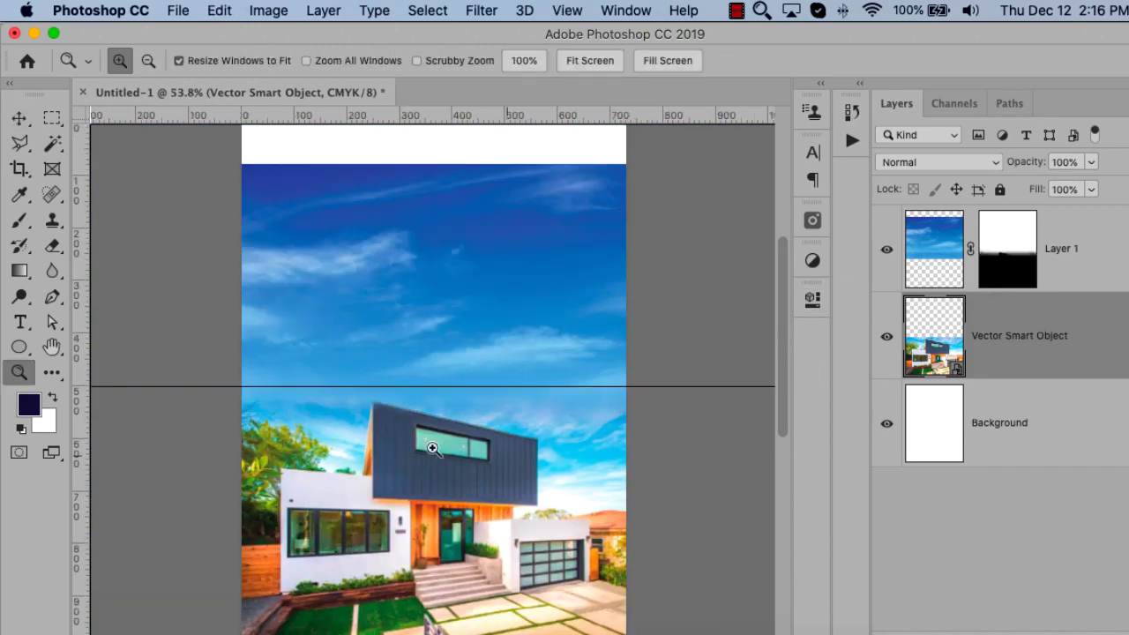
left_click_drag(448, 372, 511, 420)
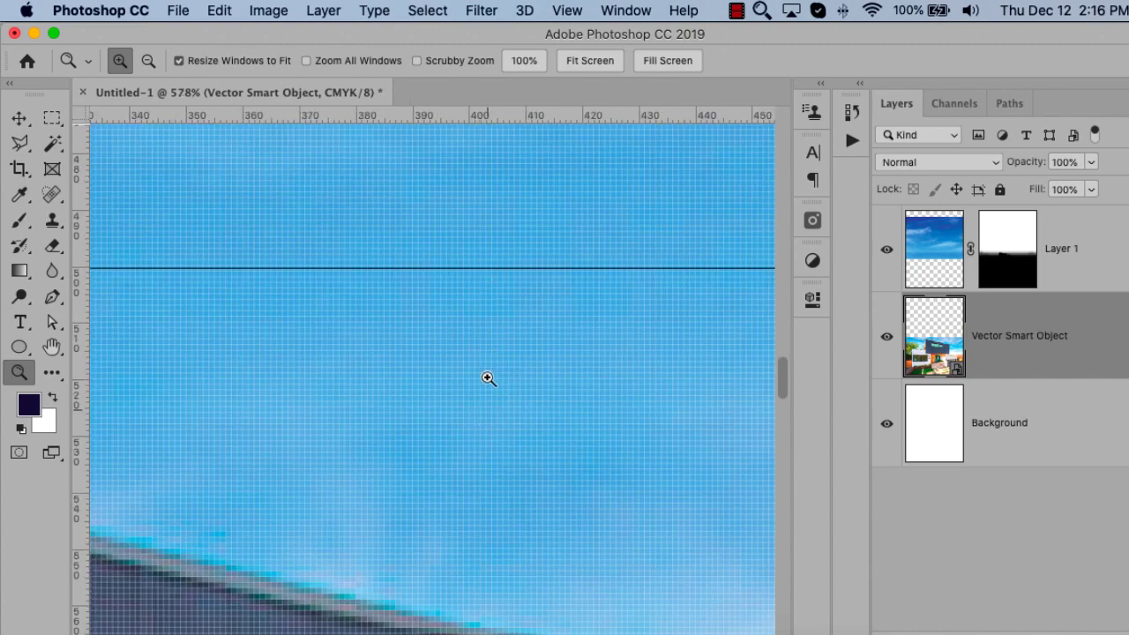
left_click_drag(488, 378, 494, 547)
key("super+minus")
key("super+minus")
key("super+minus")
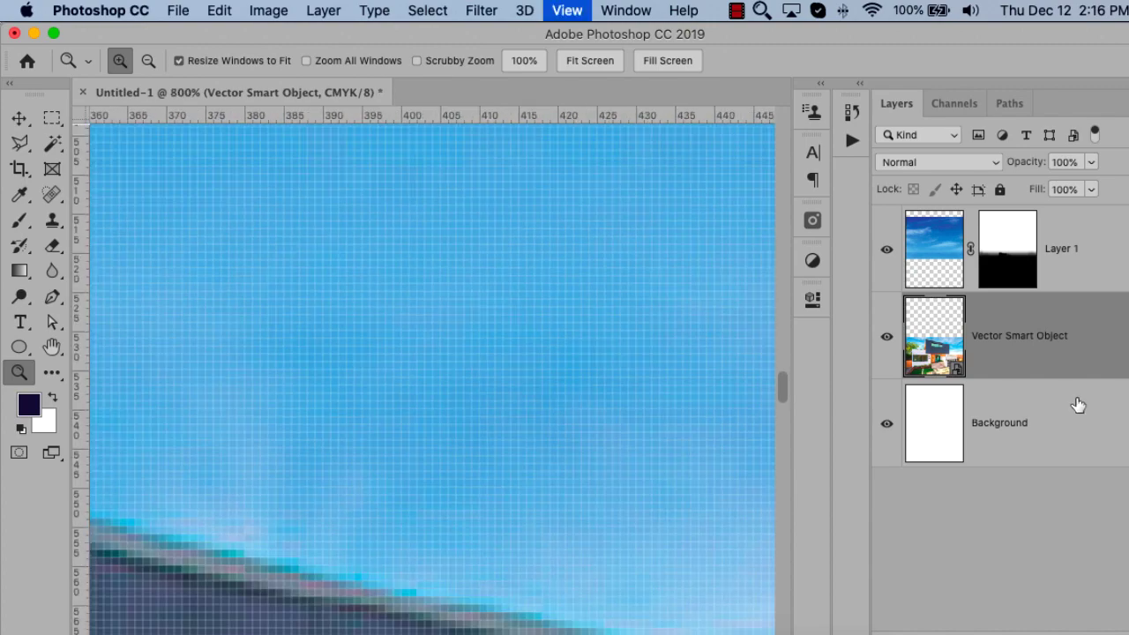
key("super+minus")
key("super+minus")
left_click(886, 254)
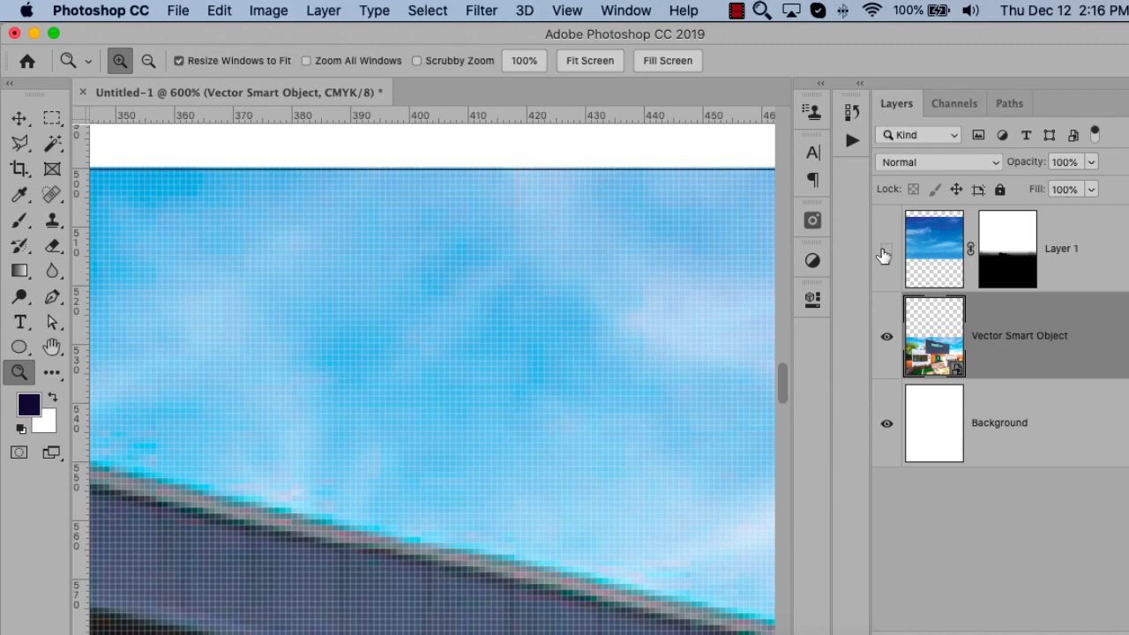
key("super+0")
left_click(887, 251)
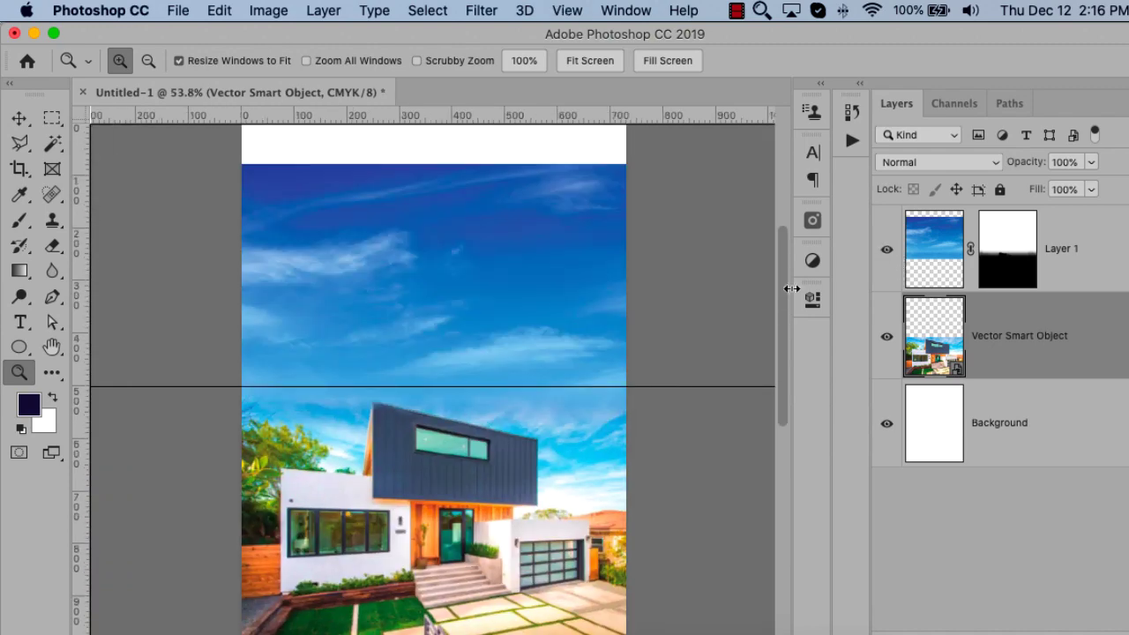
key("v")
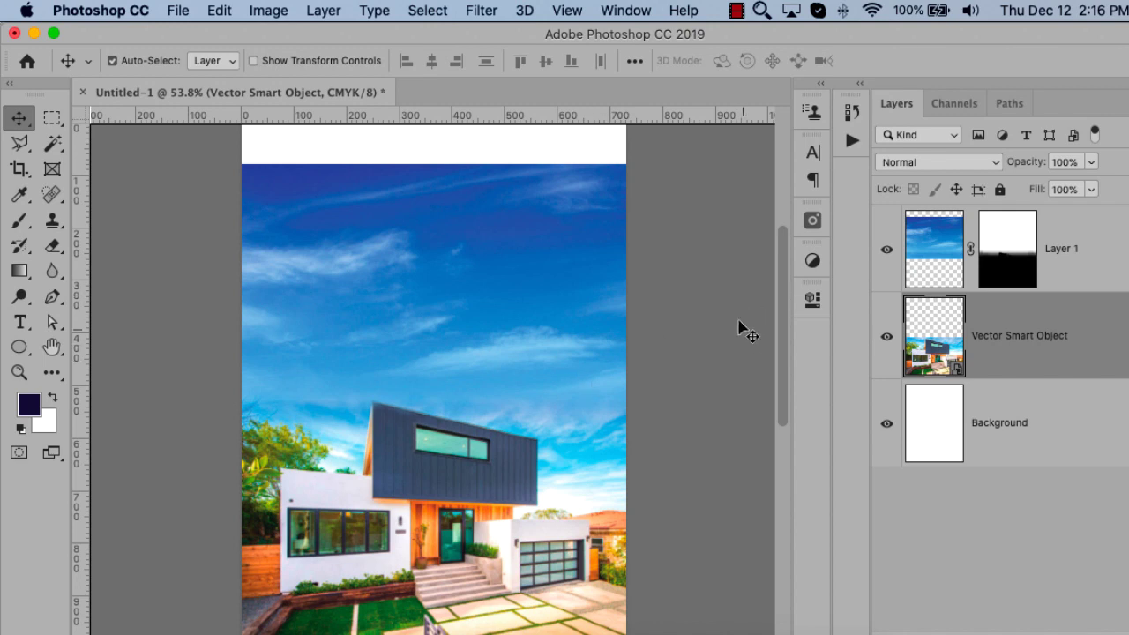
Merge the sky and house layers via Layer > Merge Layers, then select and copy everything
left_click(1051, 266, "shift")
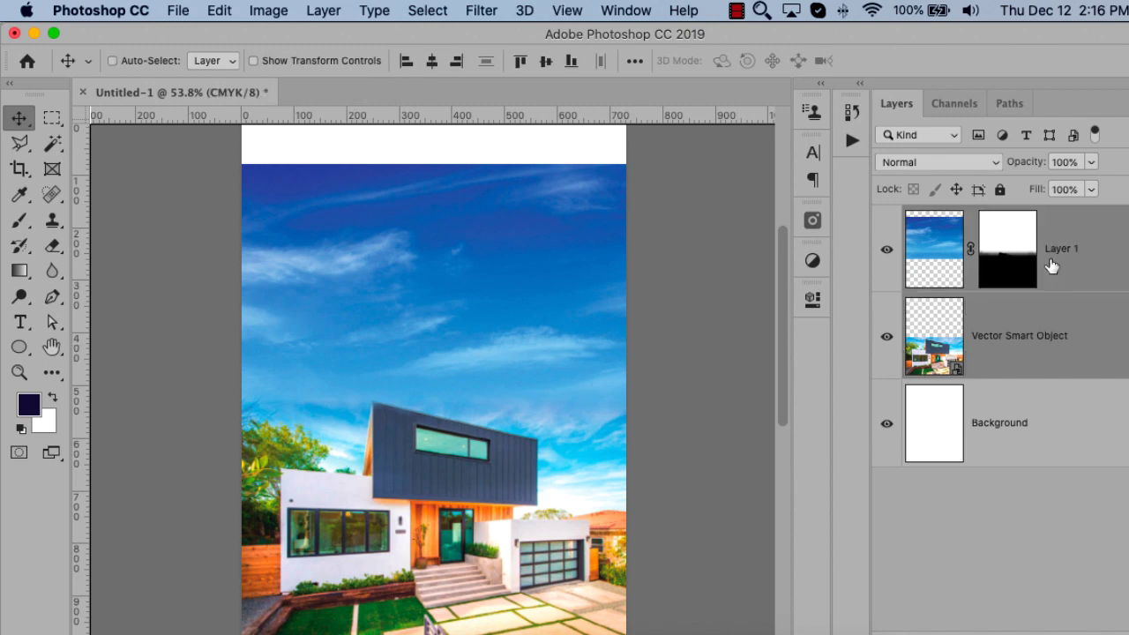
key("super+e")
key("super+minus")
key("super+minus")
key("super+z")
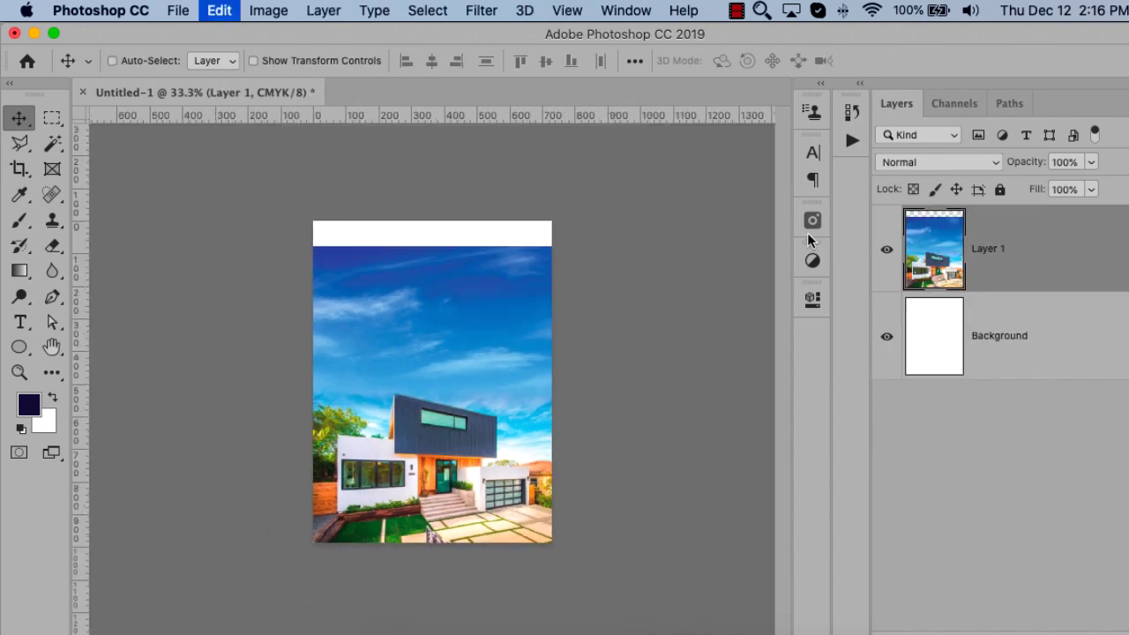
left_click(317, 10)
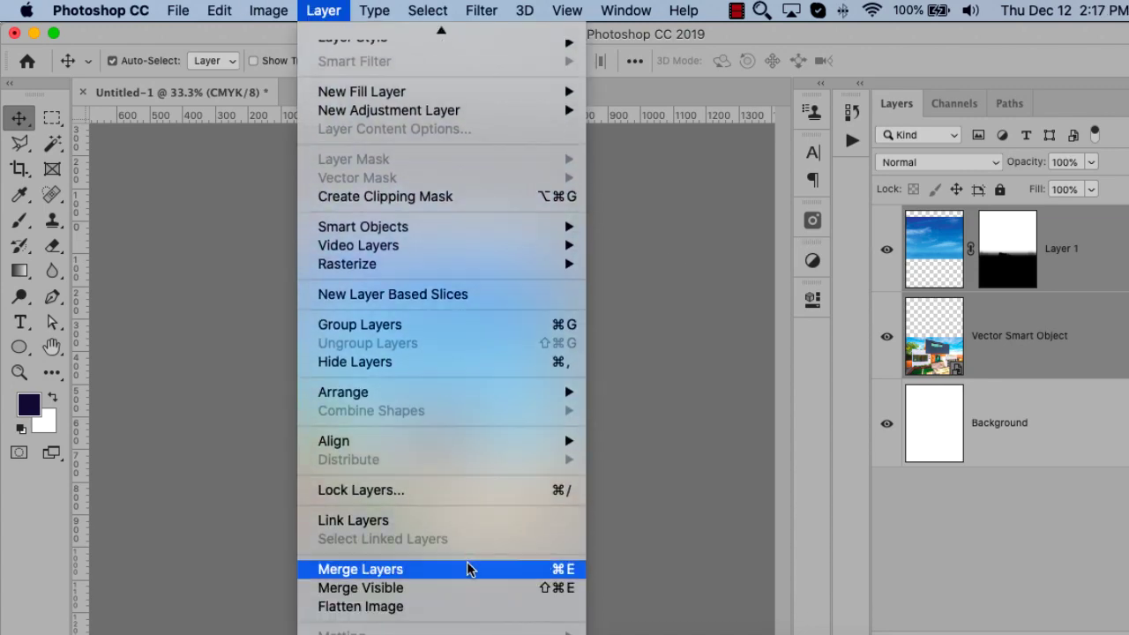
left_click(469, 569)
key("super+a")
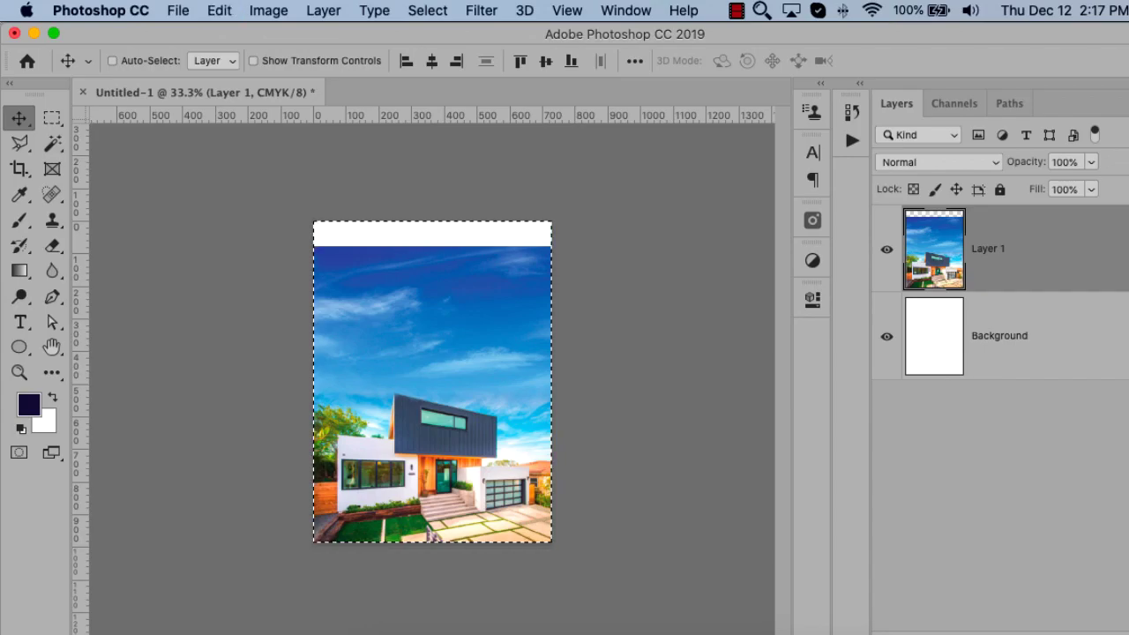
key("super+Tab")
key("super+Tab")
key("super+Tab")
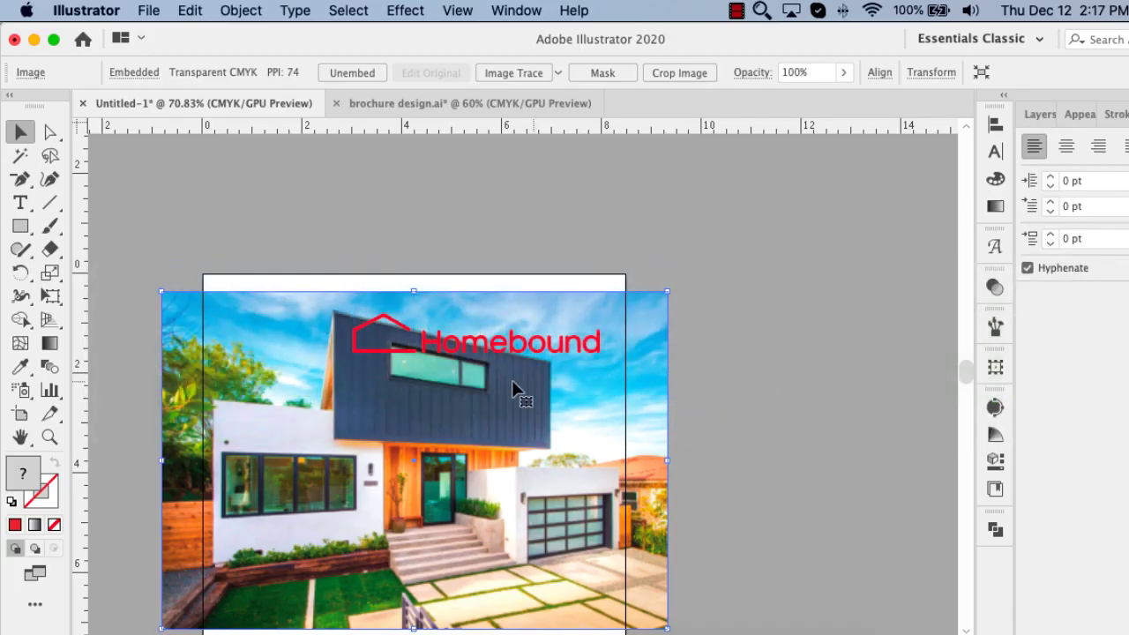
Replace the old house image with the merged photo, aligned top-left and scaled to the artboard
key("BackSpace")
key("super+v")
key("super+minus")
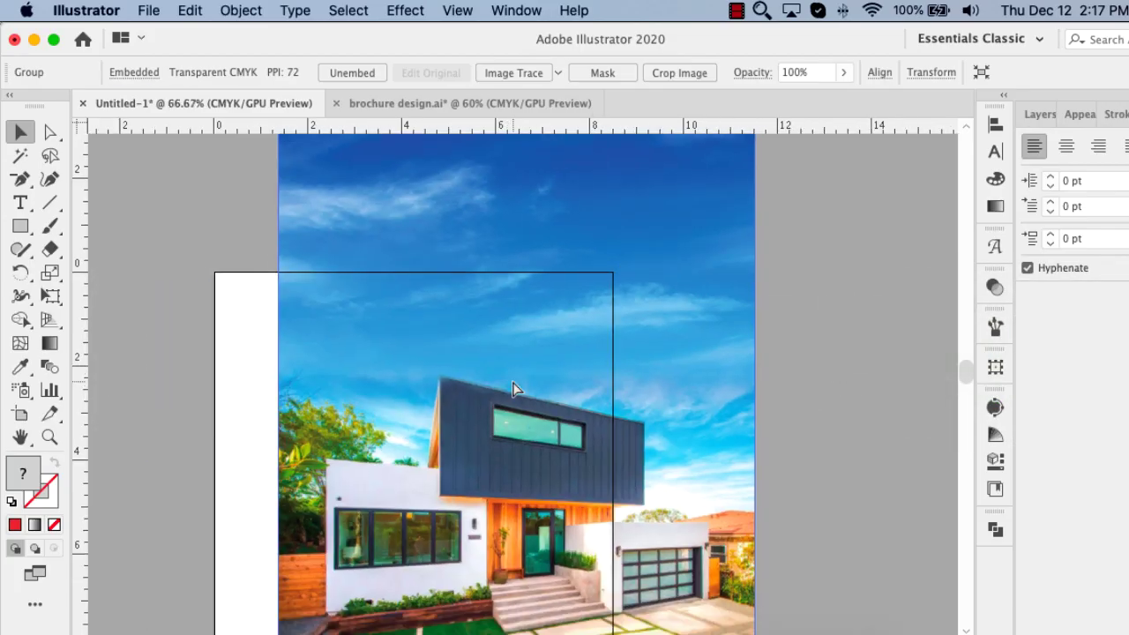
key("super+minus")
key("super+minus")
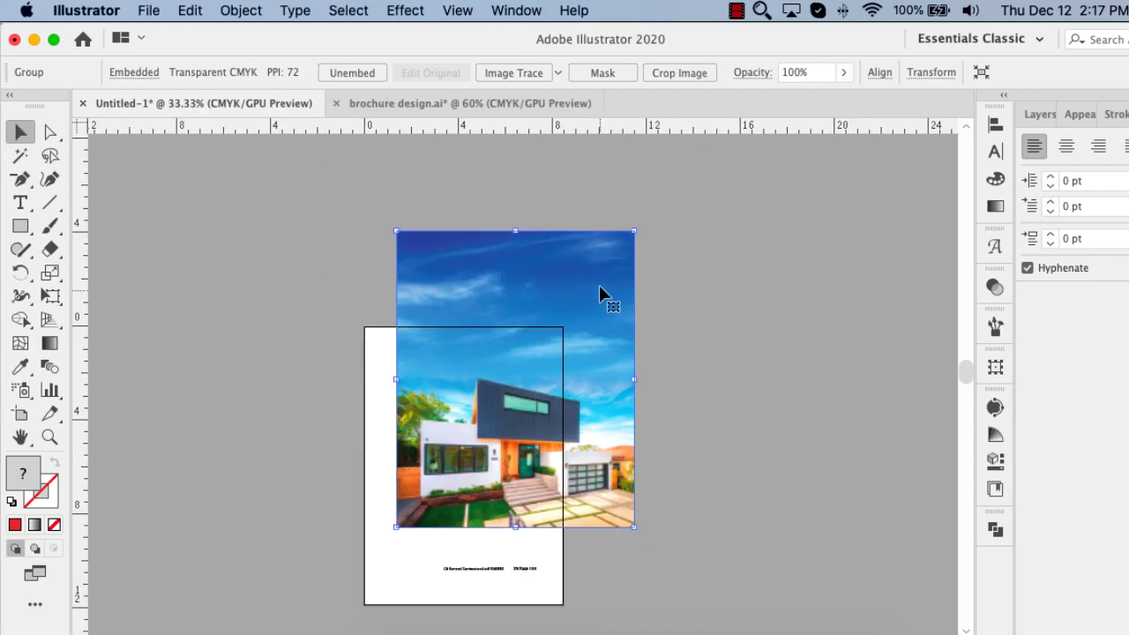
left_click_drag(599, 286, 568, 330)
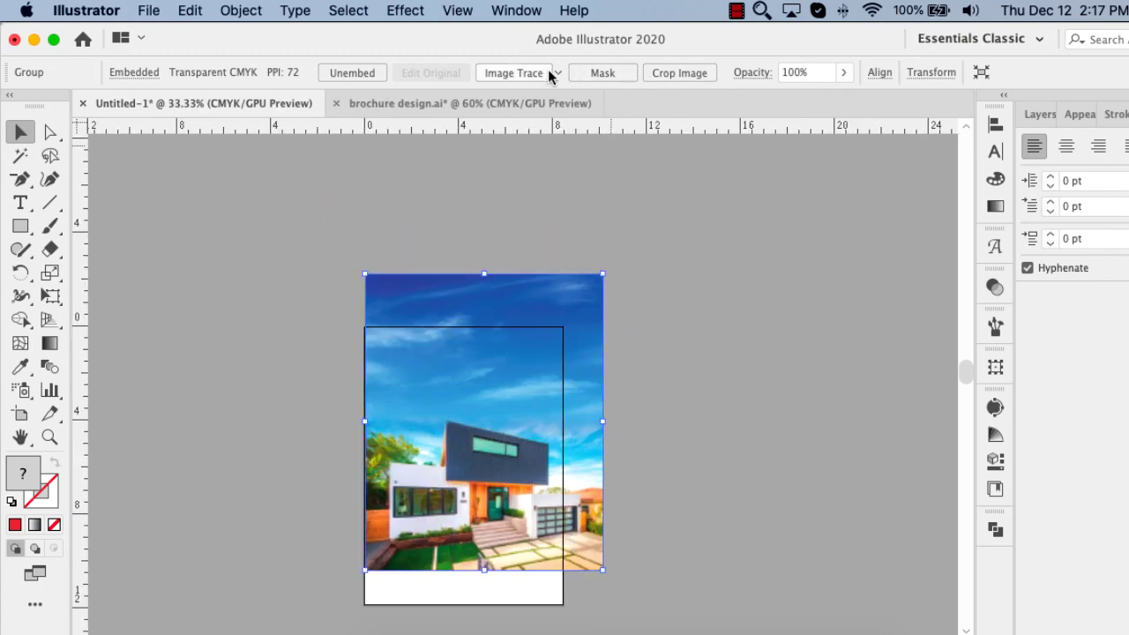
left_click(879, 72)
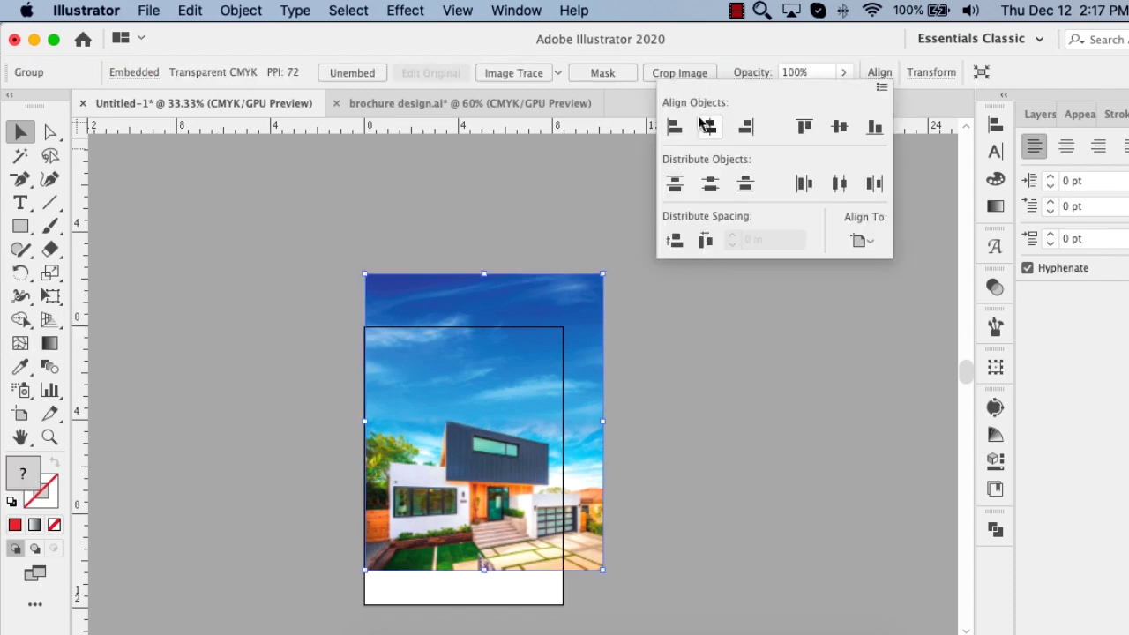
left_click(675, 126)
left_click(803, 126)
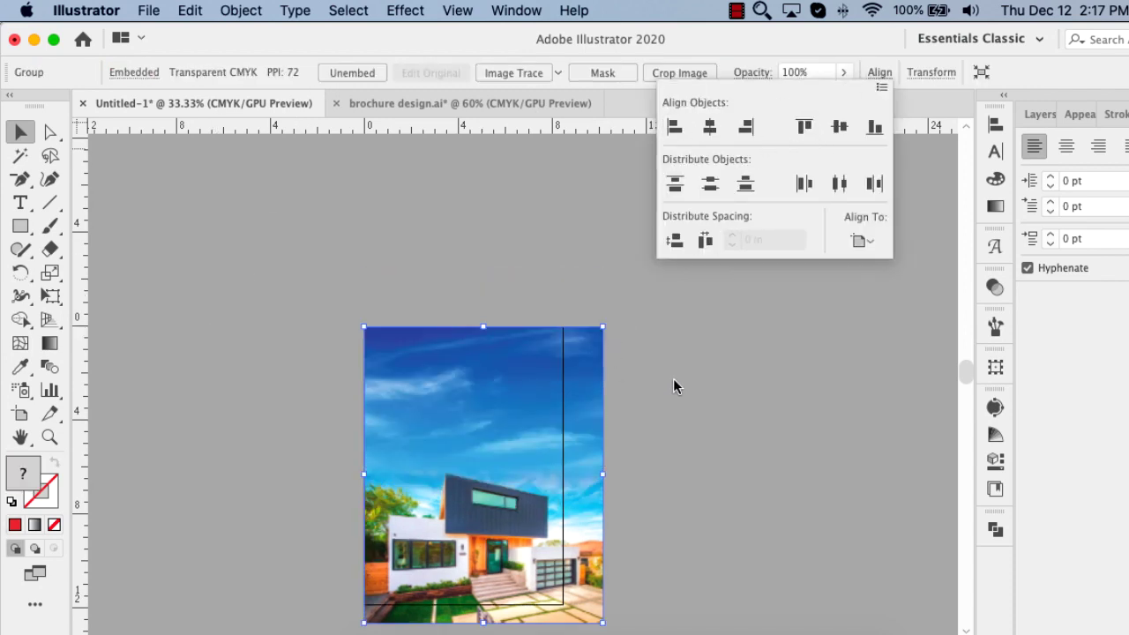
left_click_drag(673, 385, 638, 202)
left_click_drag(567, 431, 527, 412)
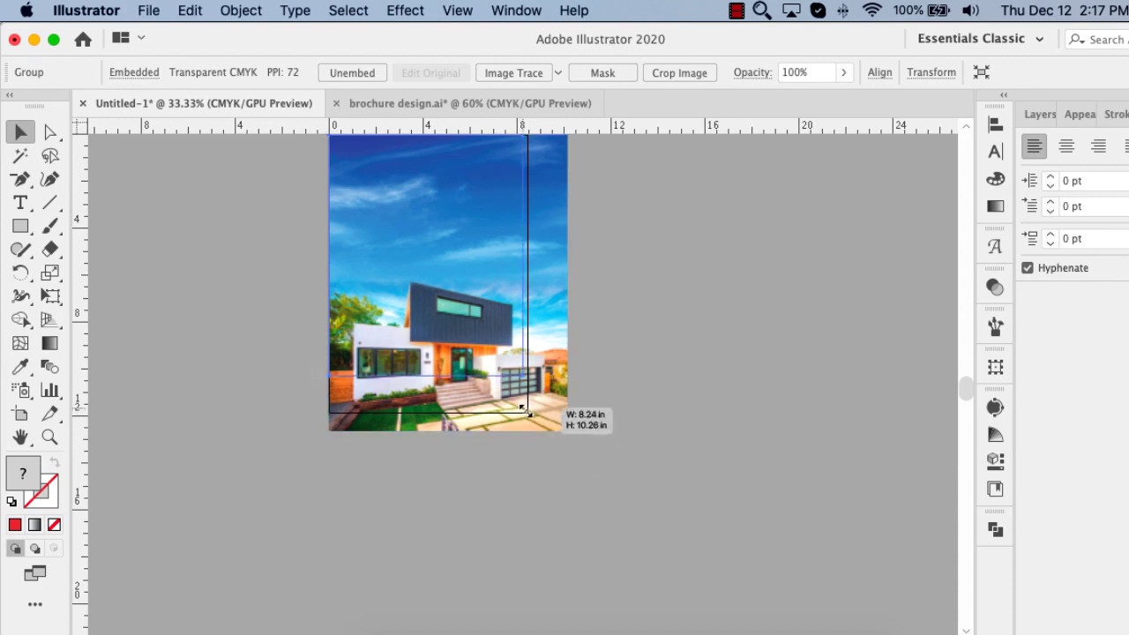
left_click(574, 362)
Zoom into the house's roof corner to inspect its pixelated edge, then return to Photoshop
key("z")
left_click_drag(604, 304, 297, 403)
left_click_drag(671, 438, 731, 474)
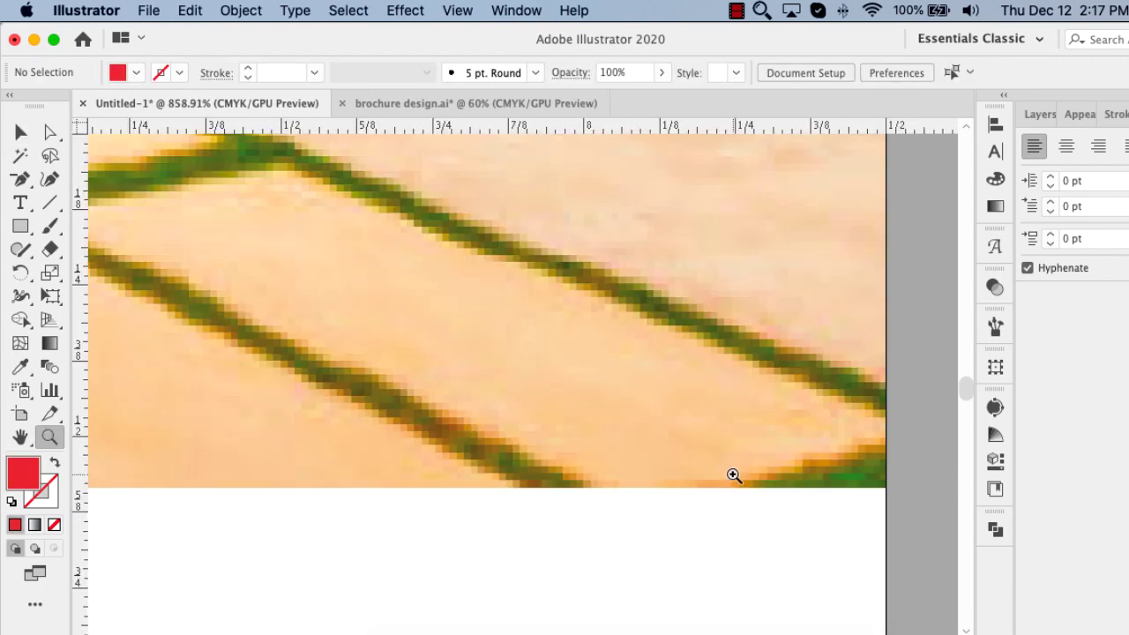
key("ctrl+1")
key("ctrl+0")
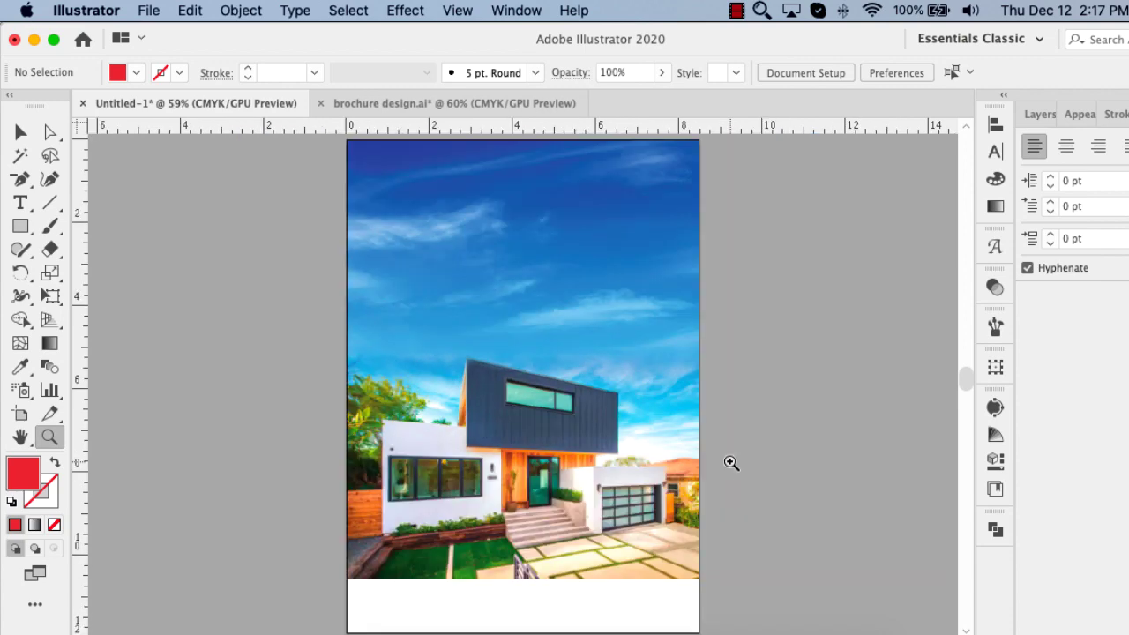
left_click_drag(470, 366, 484, 297)
left_click(490, 381, "alt")
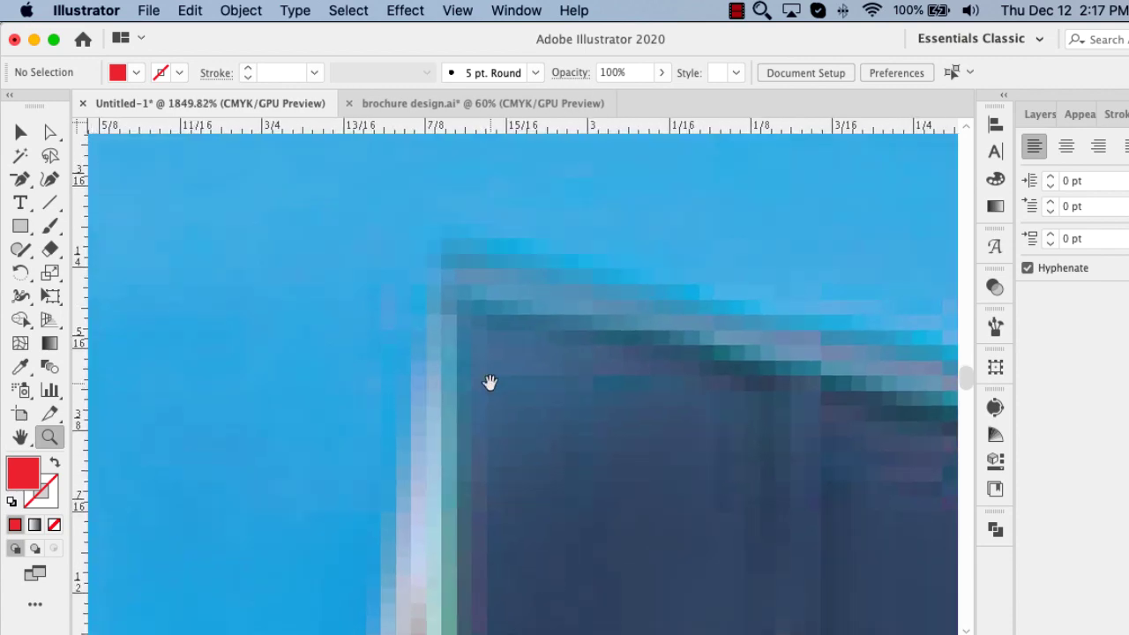
left_click(491, 376, "alt")
left_click_drag(504, 365, 452, 369)
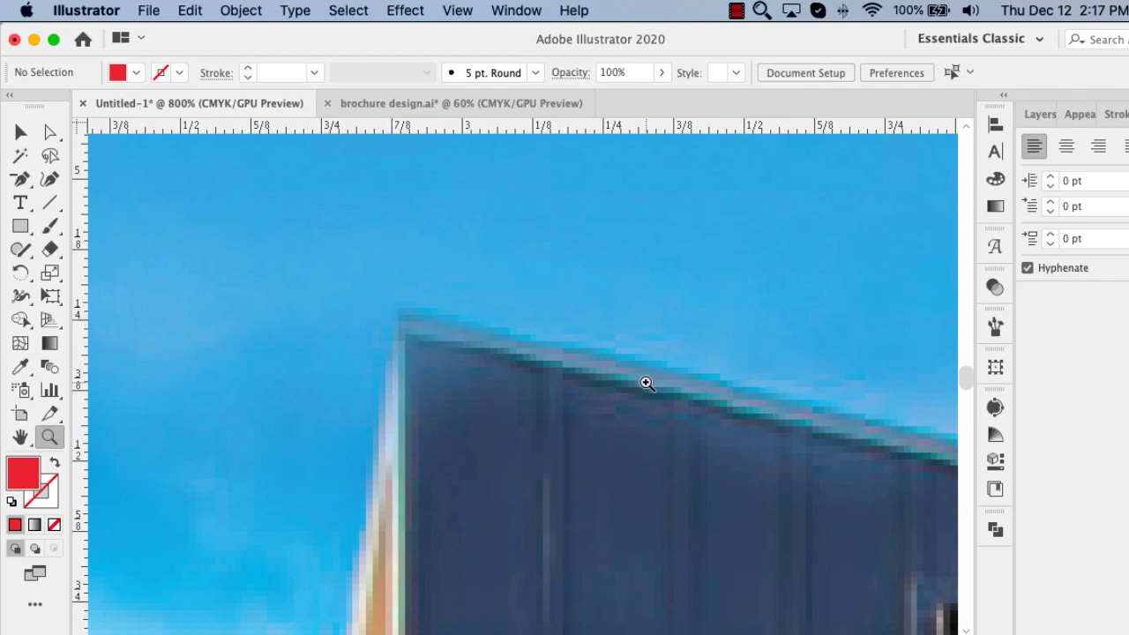
key("alt+Tab")
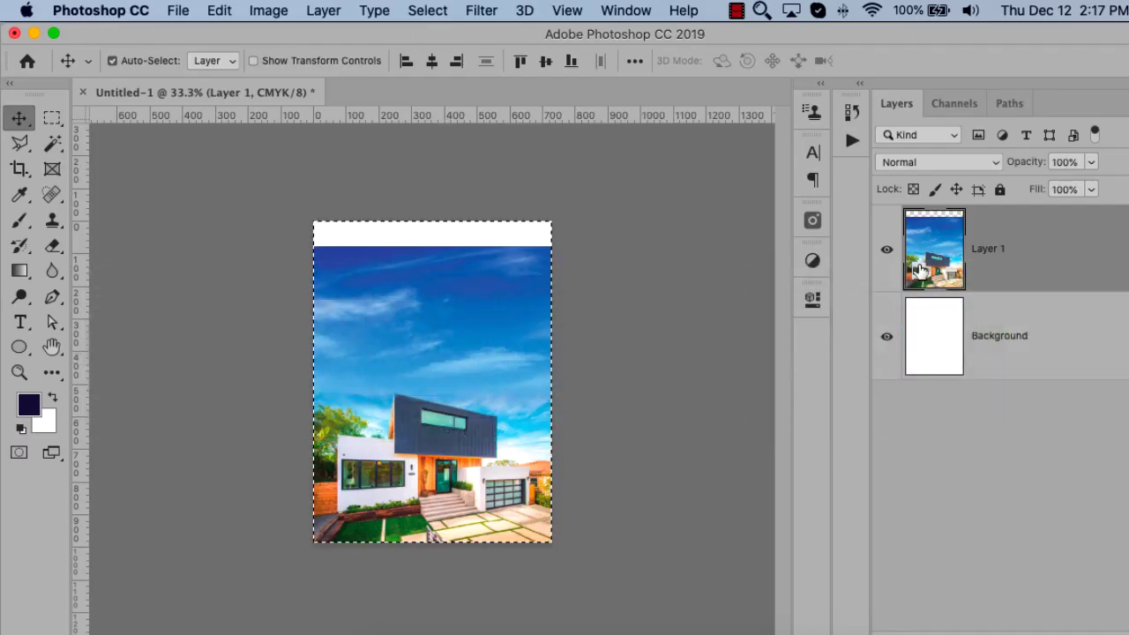
Undo back to the masked sky layer and zoom into the roof corner
key("ctrl+d")
key("ctrl+z")
key("ctrl+z")
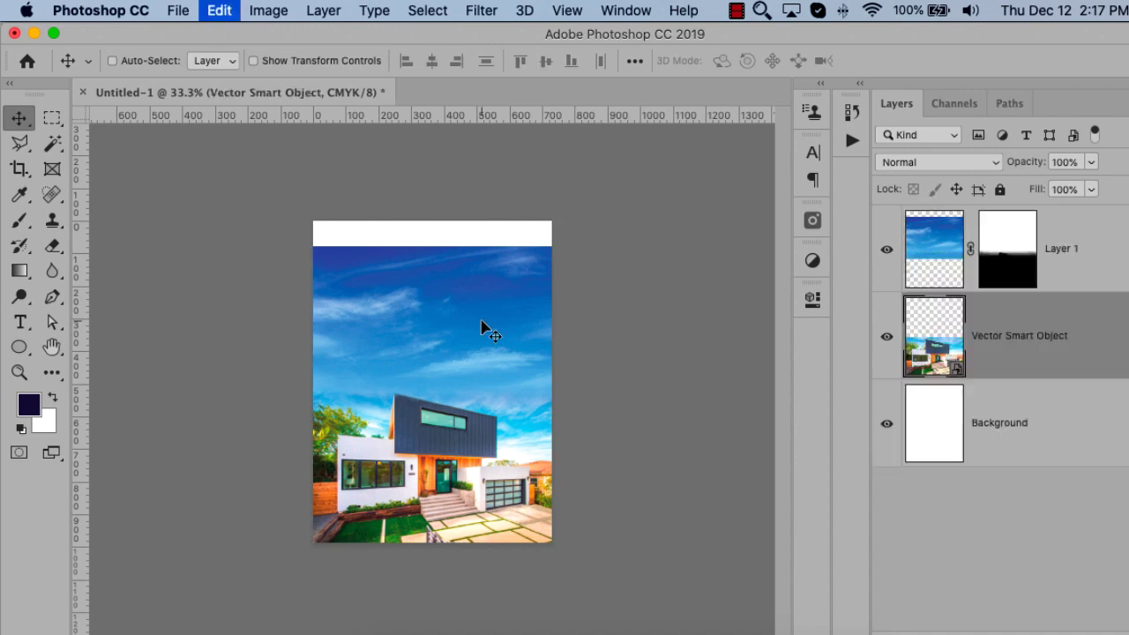
key("ctrl+z")
key("ctrl+z")
key("z")
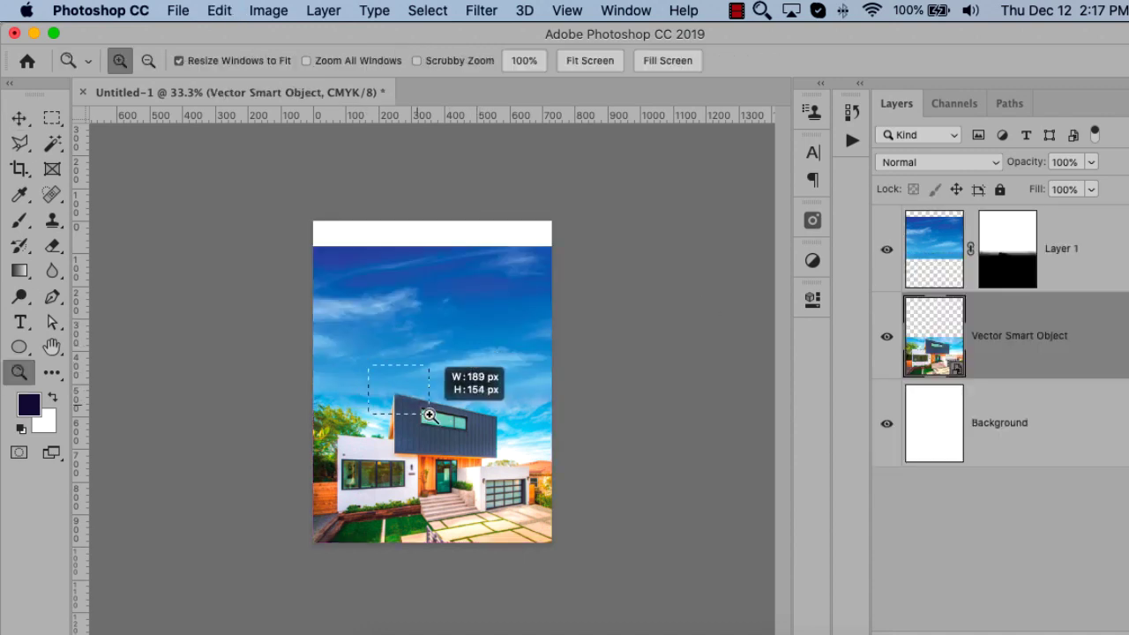
left_click_drag(380, 375, 437, 422)
Begin a Polygonal Lasso selection along the roof edge, then cancel it
key("l")
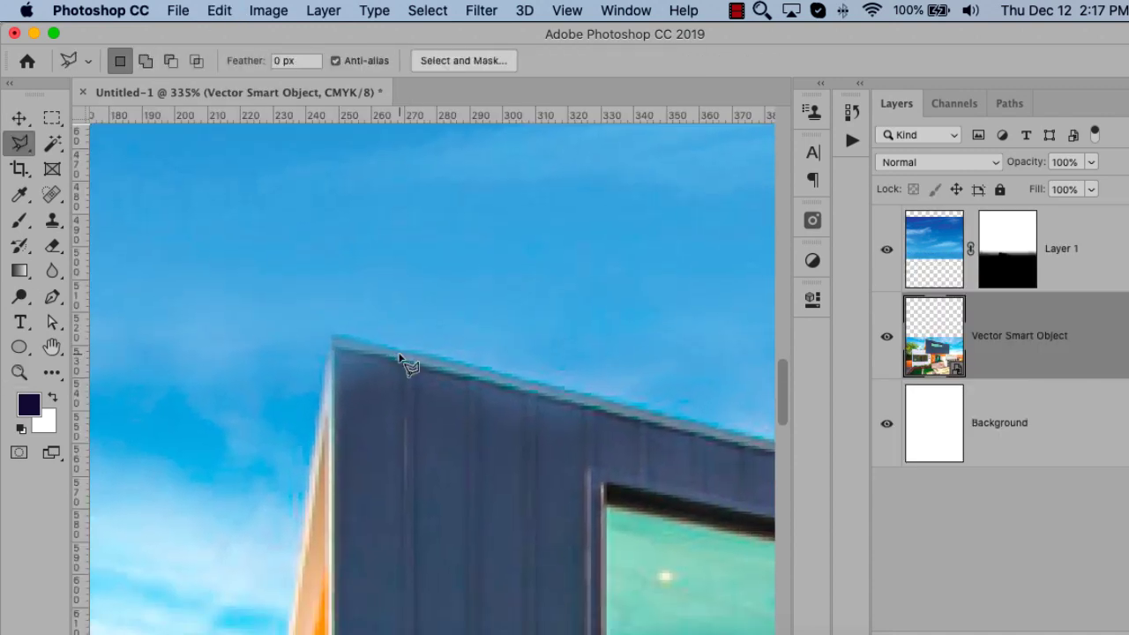
left_click(292, 616)
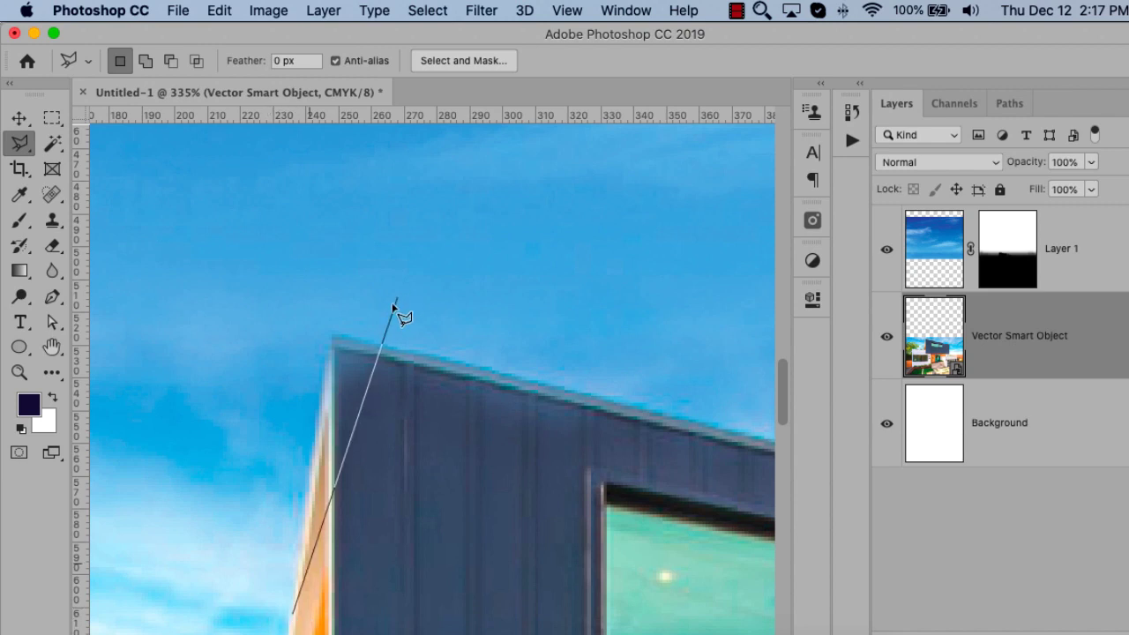
left_click(330, 336)
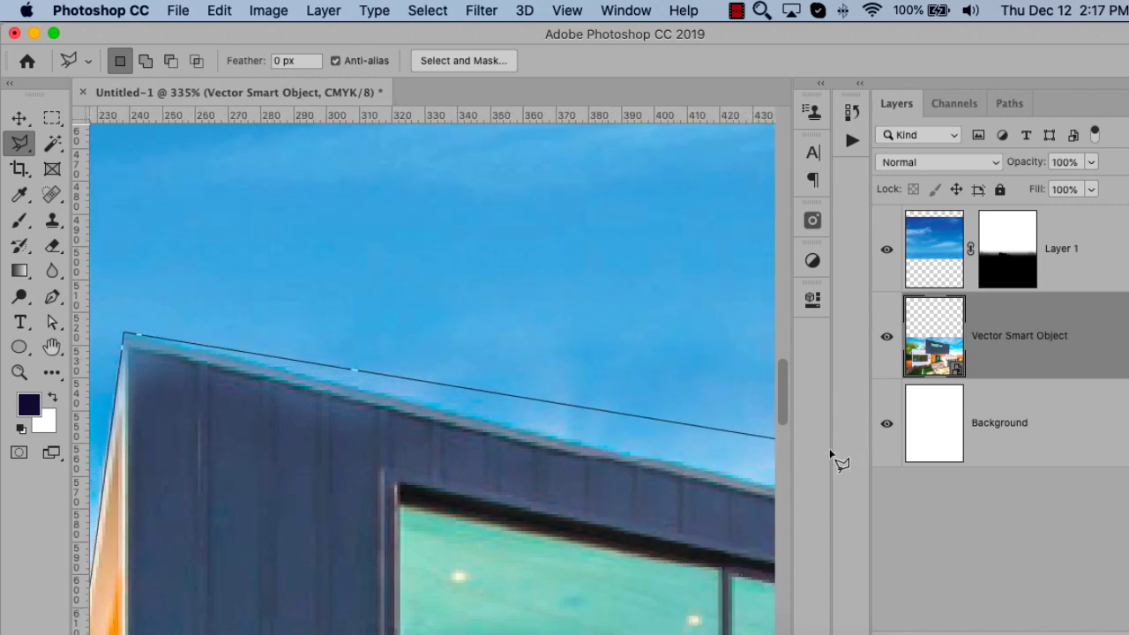
left_click(640, 510)
left_click_drag(650, 521, 738, 412)
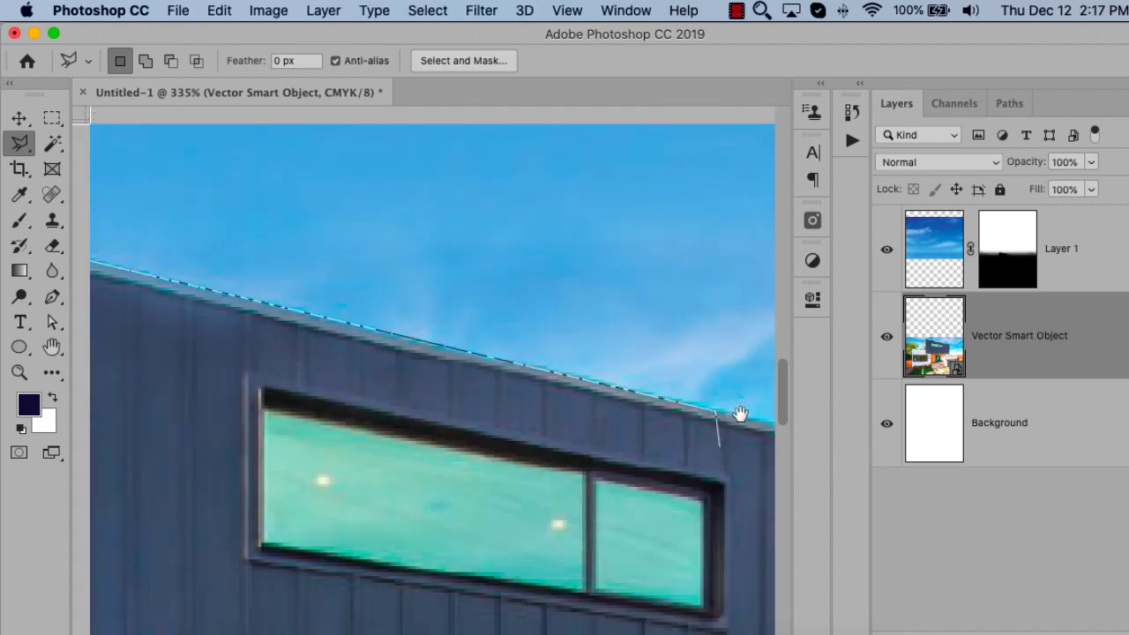
scroll(549, 492, "left", 5)
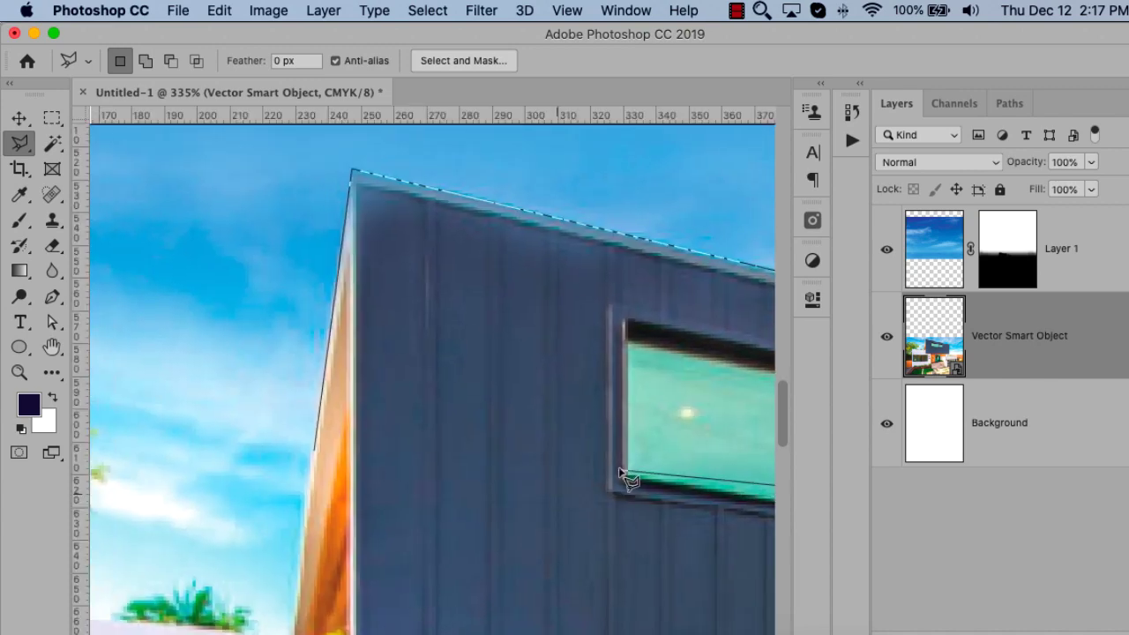
scroll(479, 433, "right", 5)
key("Escape")
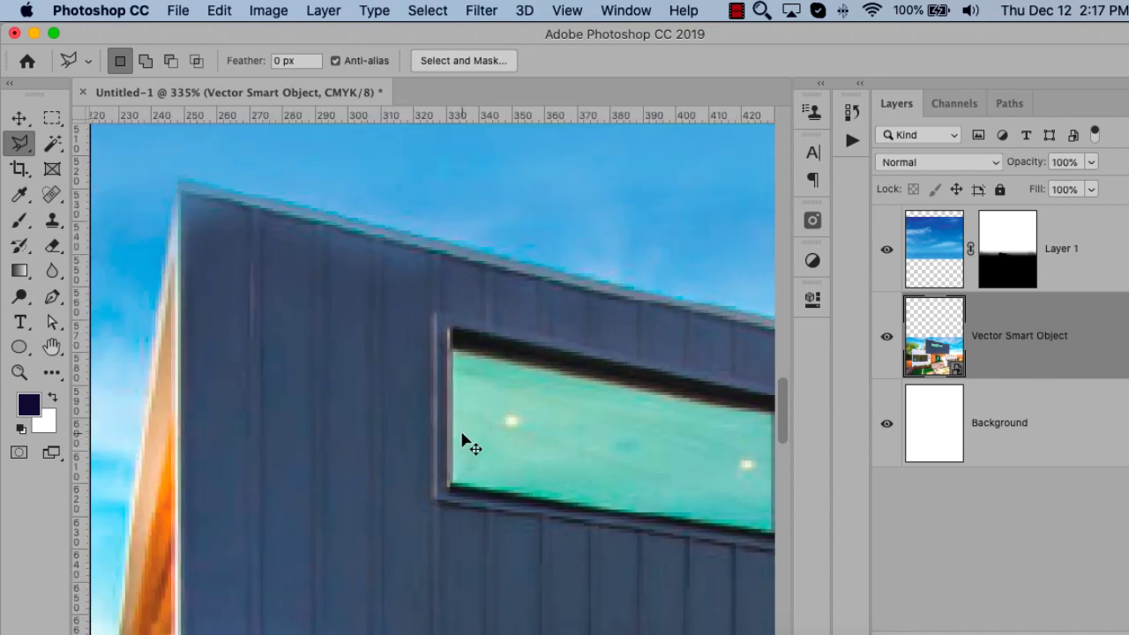
Make a Polygonal Lasso selection around the roof and wall at 300% view
key("super+minus")
key("Tab")
scroll(207, 367, "down", 2)
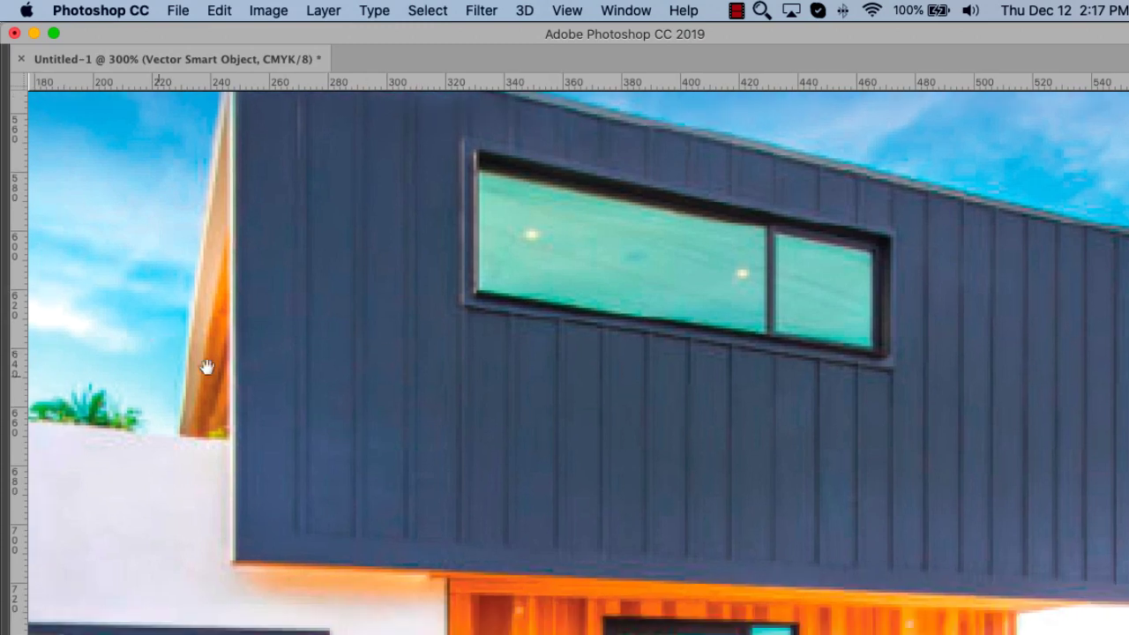
scroll(222, 479, "up", 5)
left_click(185, 476)
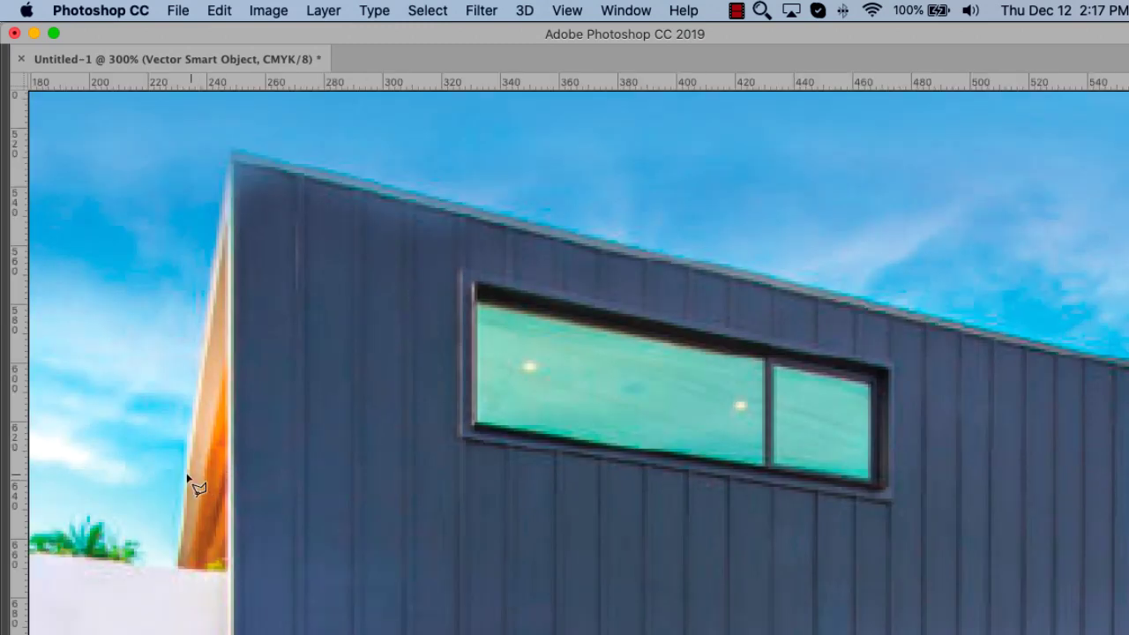
left_click(228, 150)
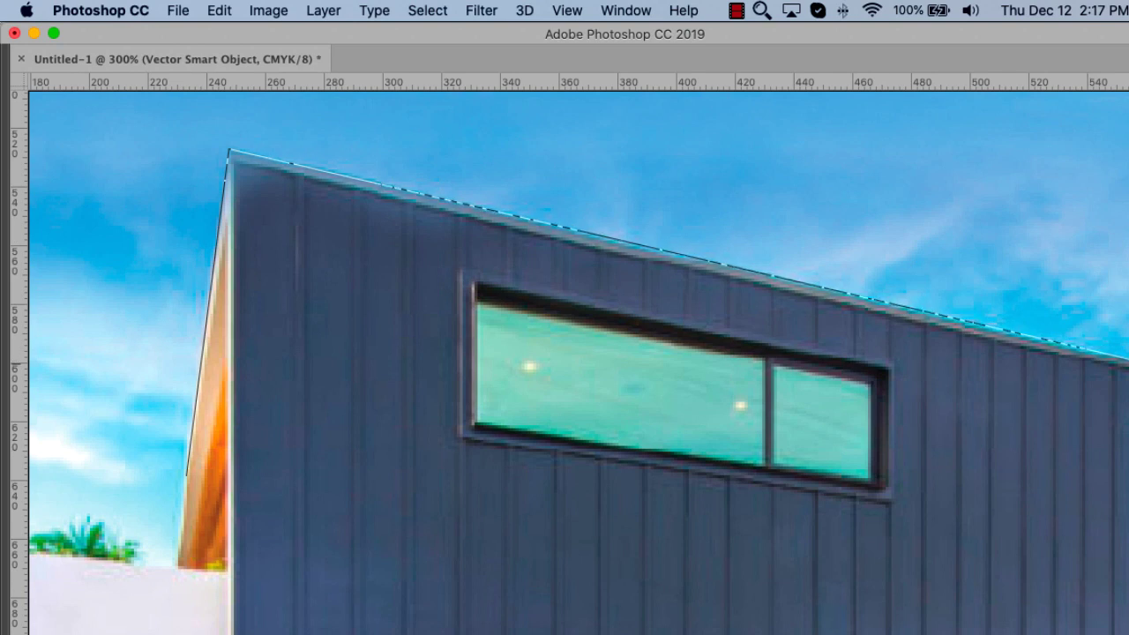
left_click(1065, 540)
double_click(533, 581)
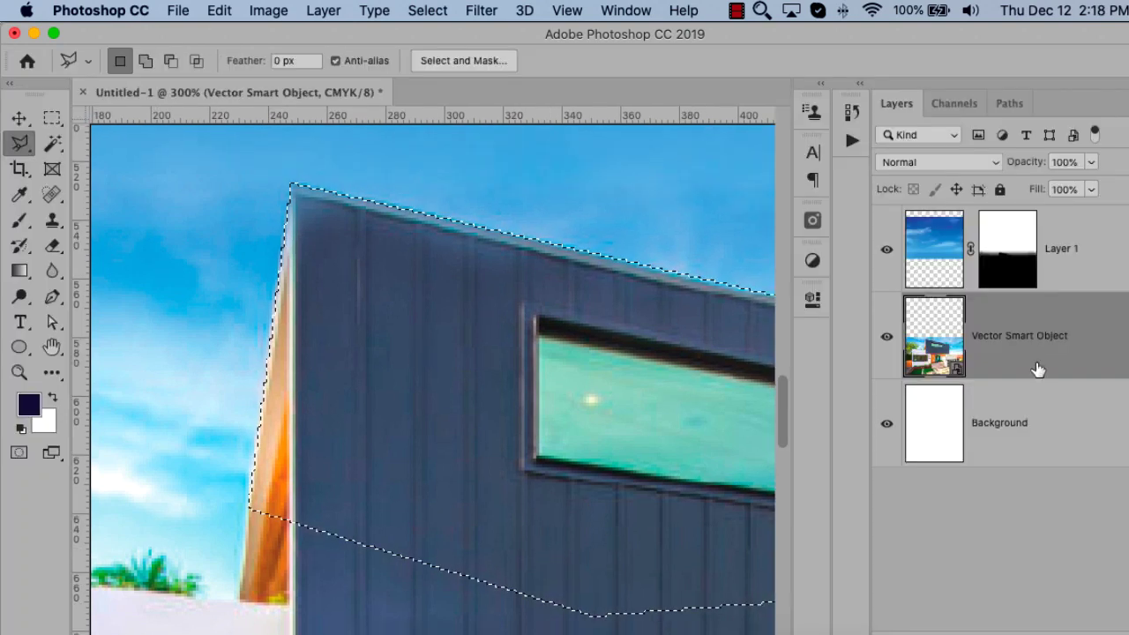
Paint the selection black at 100% on the sky layer's mask, then deselect
left_click(1008, 247)
key("b")
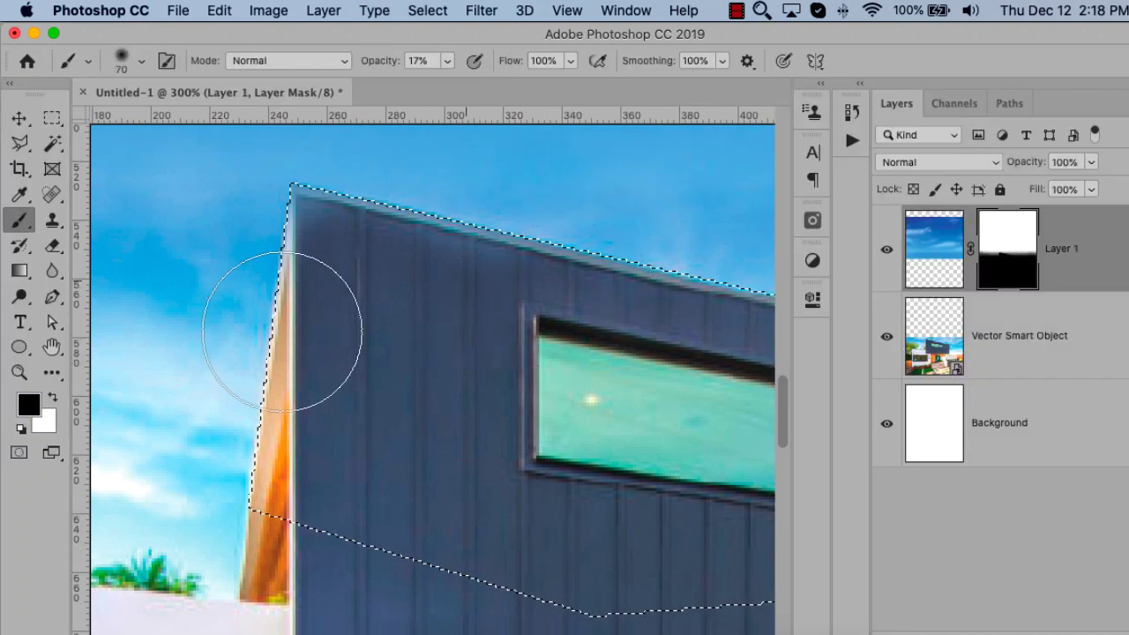
key("0")
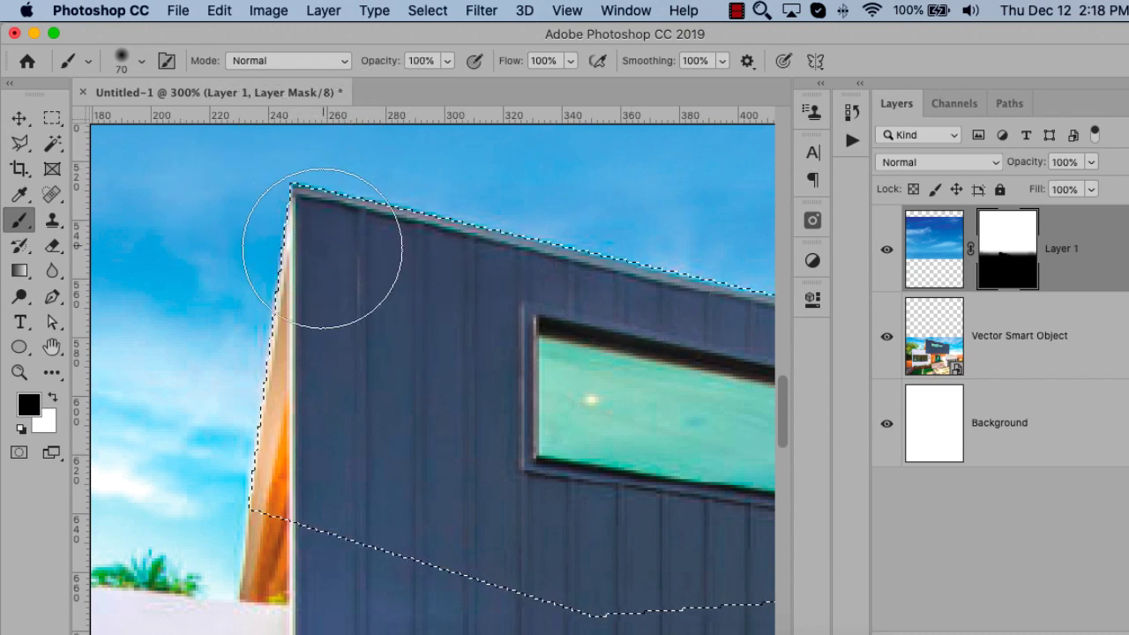
key("Tab")
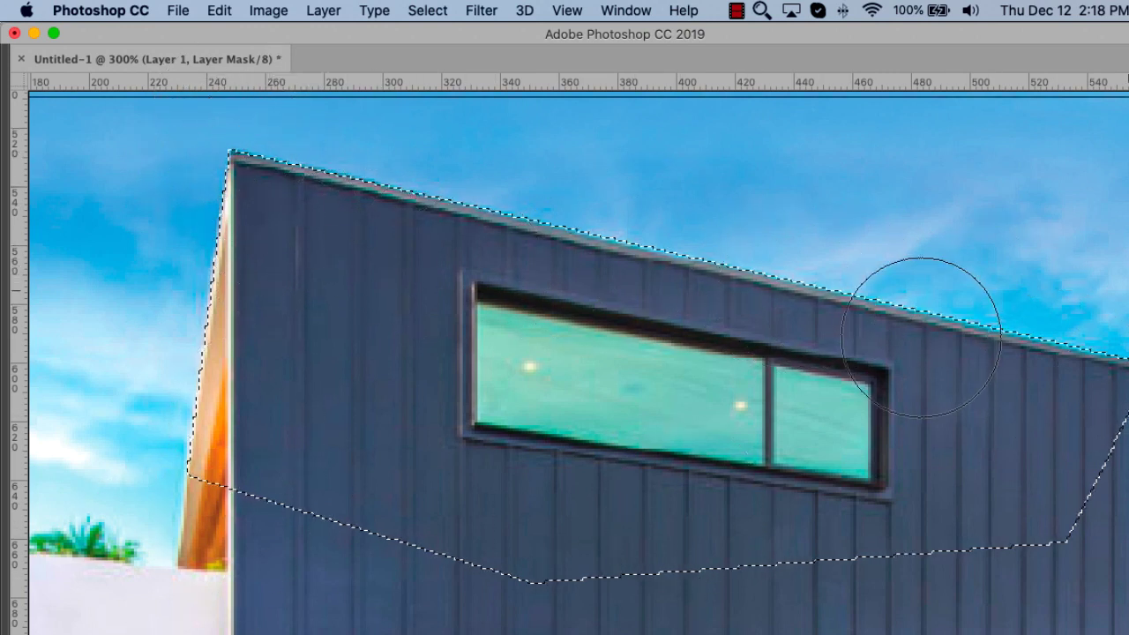
key("super+d")
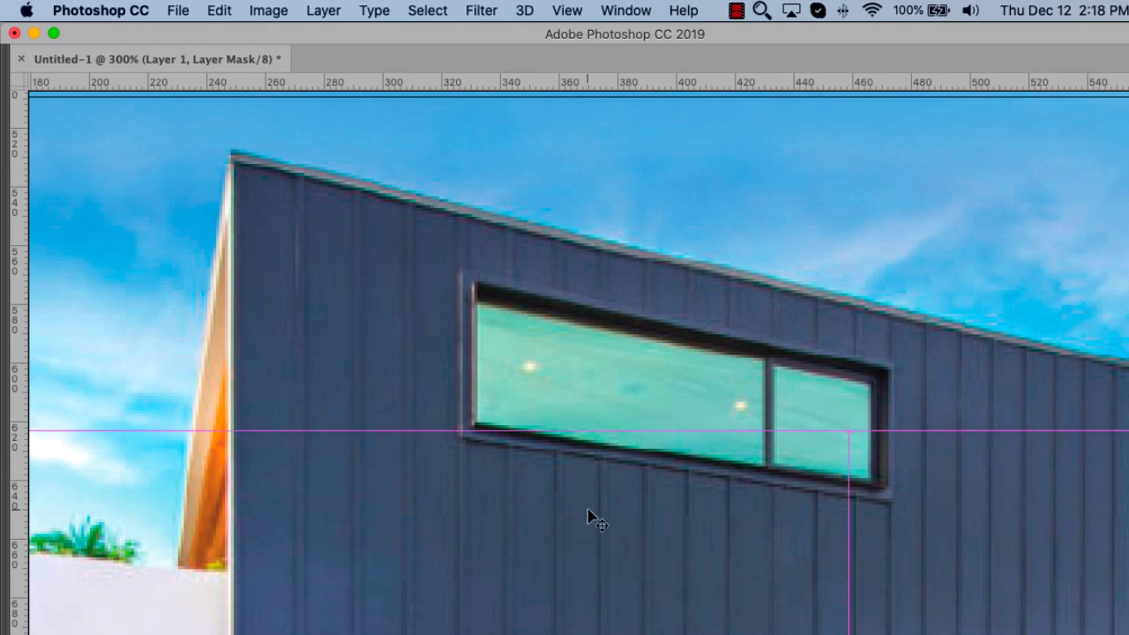
key("super+0")
Merge the masked sky into Layer 1, top-align it to the canvas, and copy the whole image
key("Tab")
key("super+e")
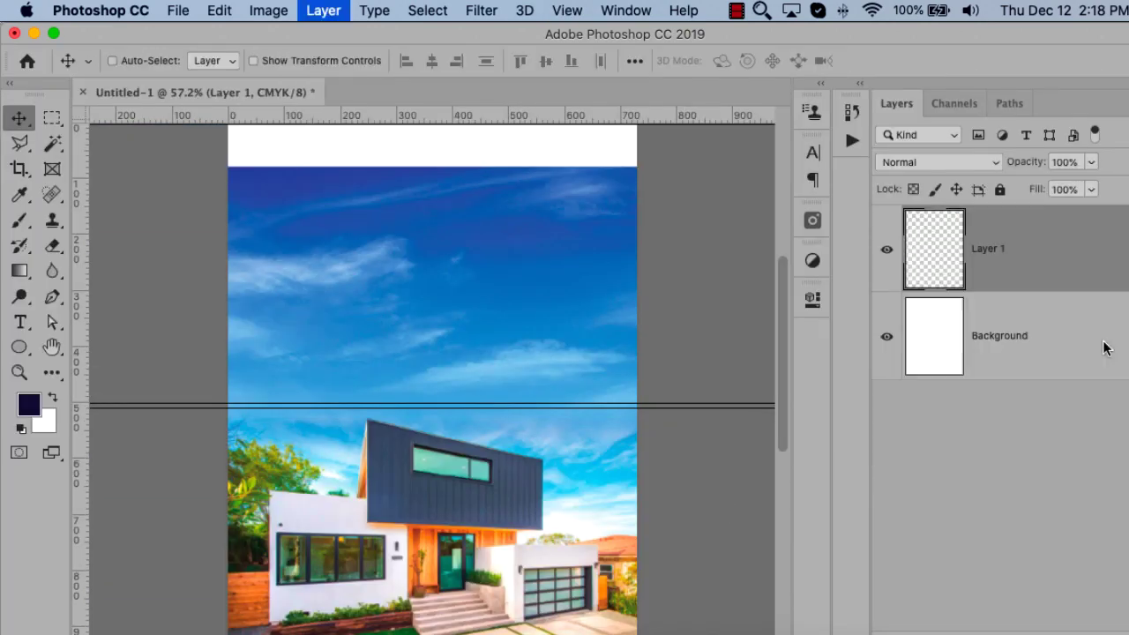
key("super+a")
key("super+c")
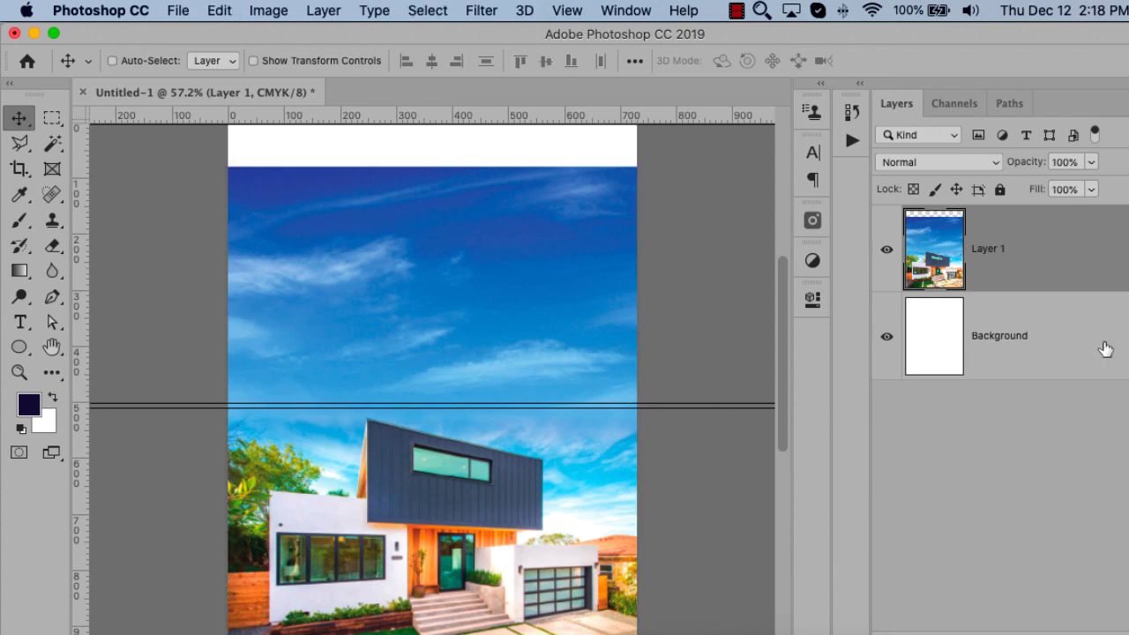
key("super+minus")
key("super+d")
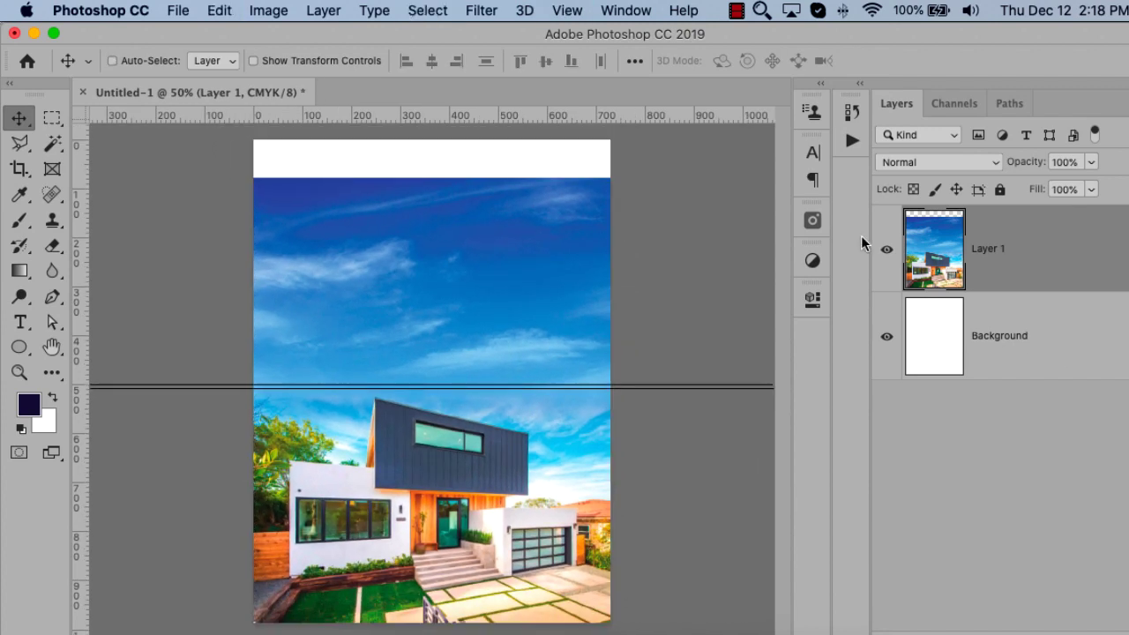
key("super+a")
left_click(521, 61)
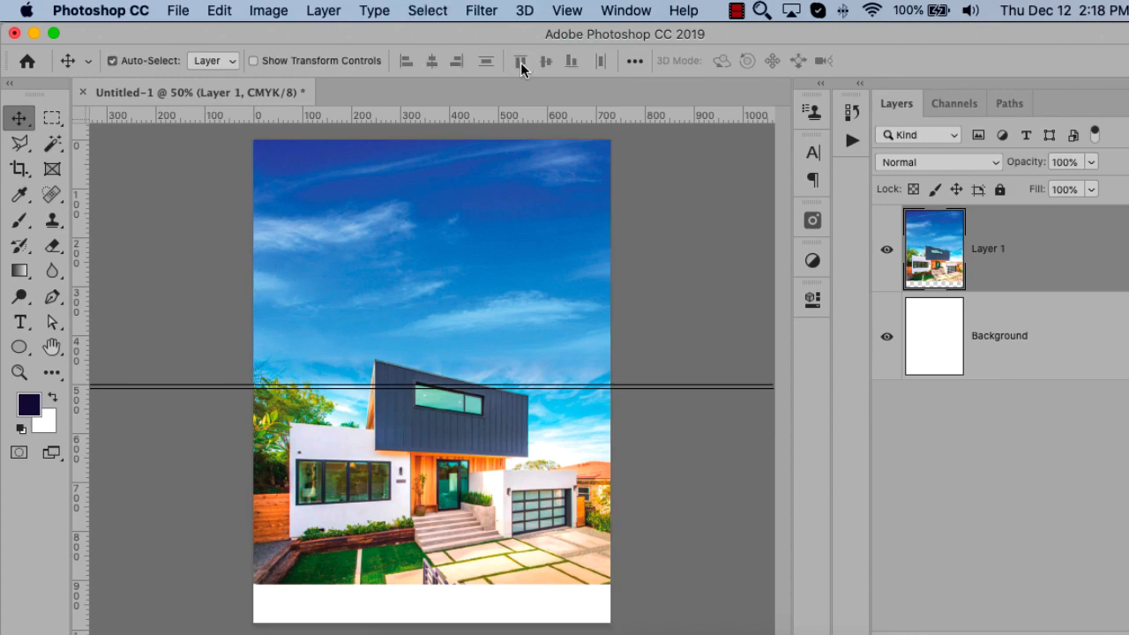
key("super+a")
key("super+c")
In Illustrator, delete the old photo and paste the updated house image
key("super+Tab")
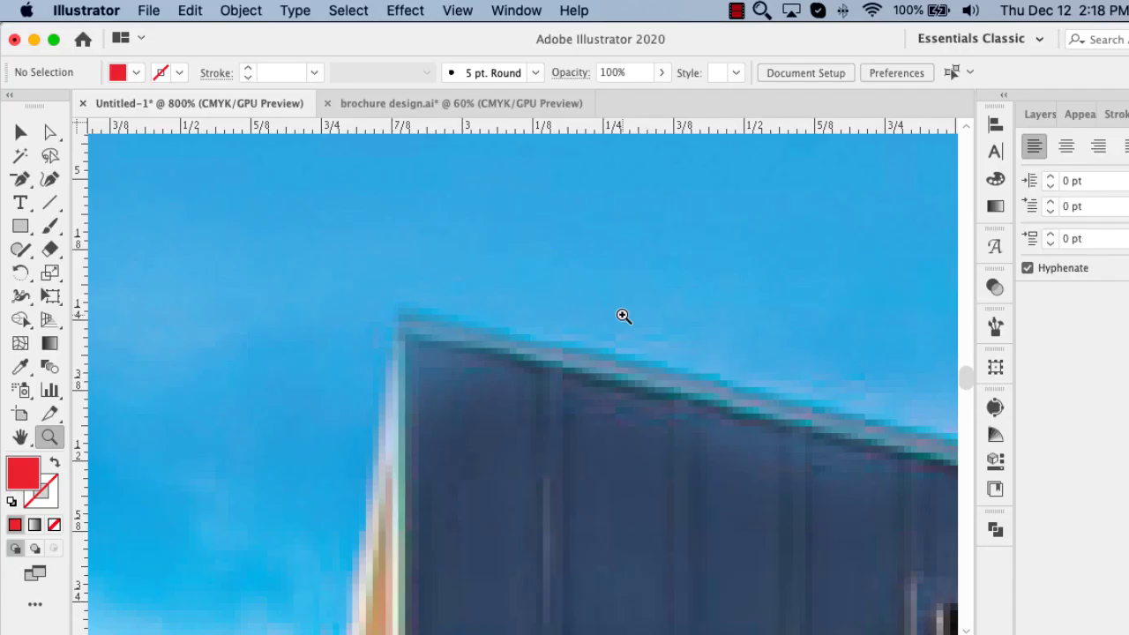
key("super+0")
key("v")
left_click(568, 340)
key("Delete")
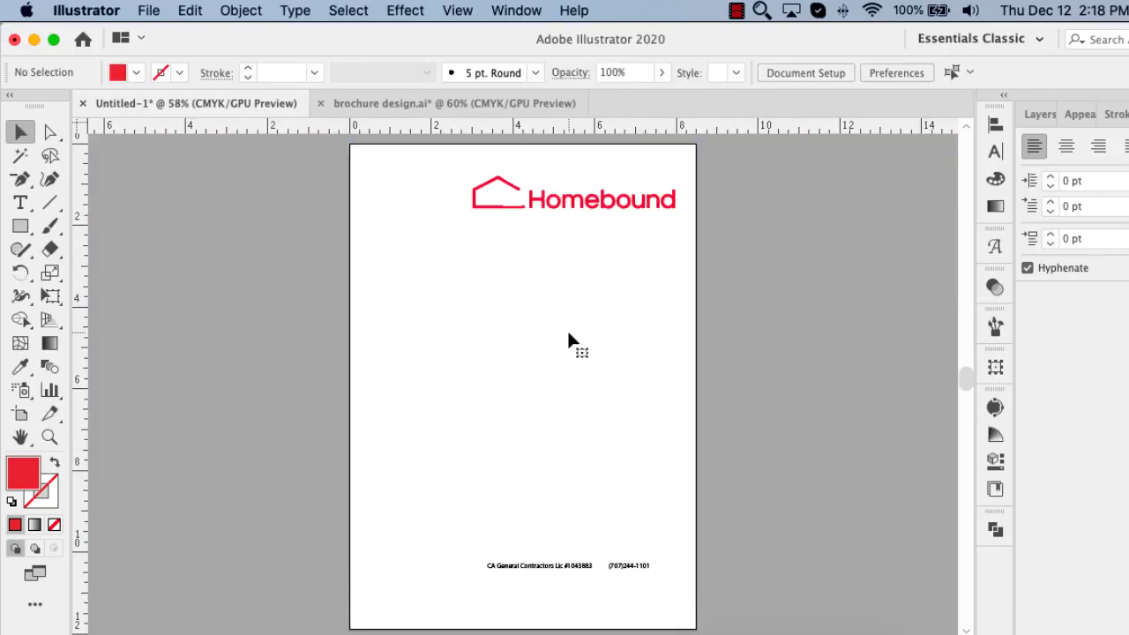
key("super+v")
scroll(697, 274, "up", 2)
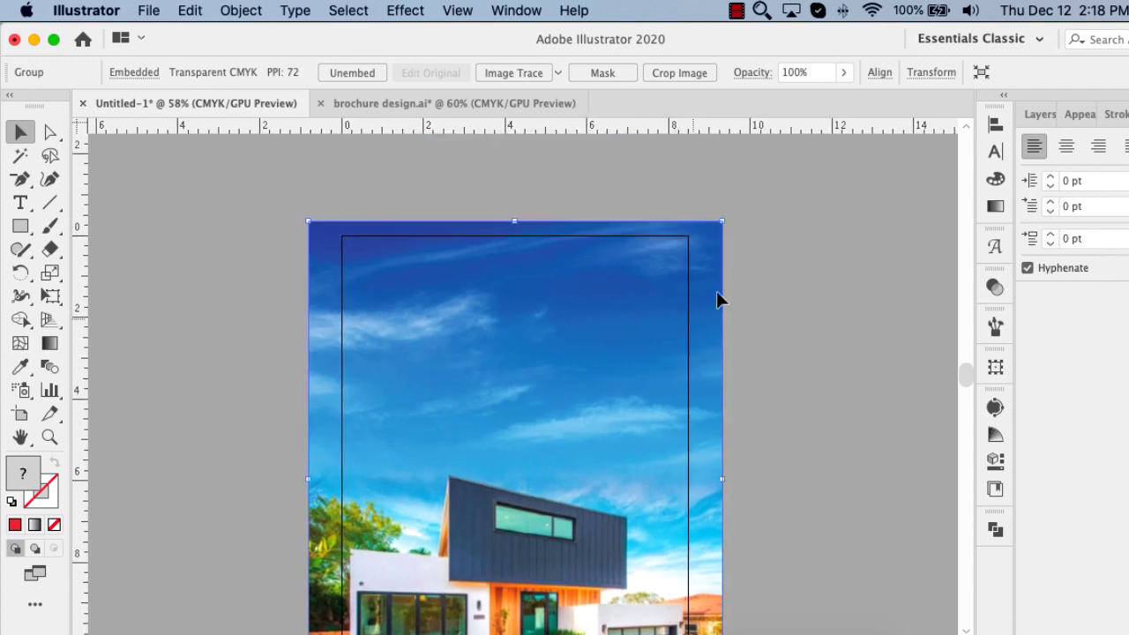
key("super+shift+a")
left_click(664, 254)
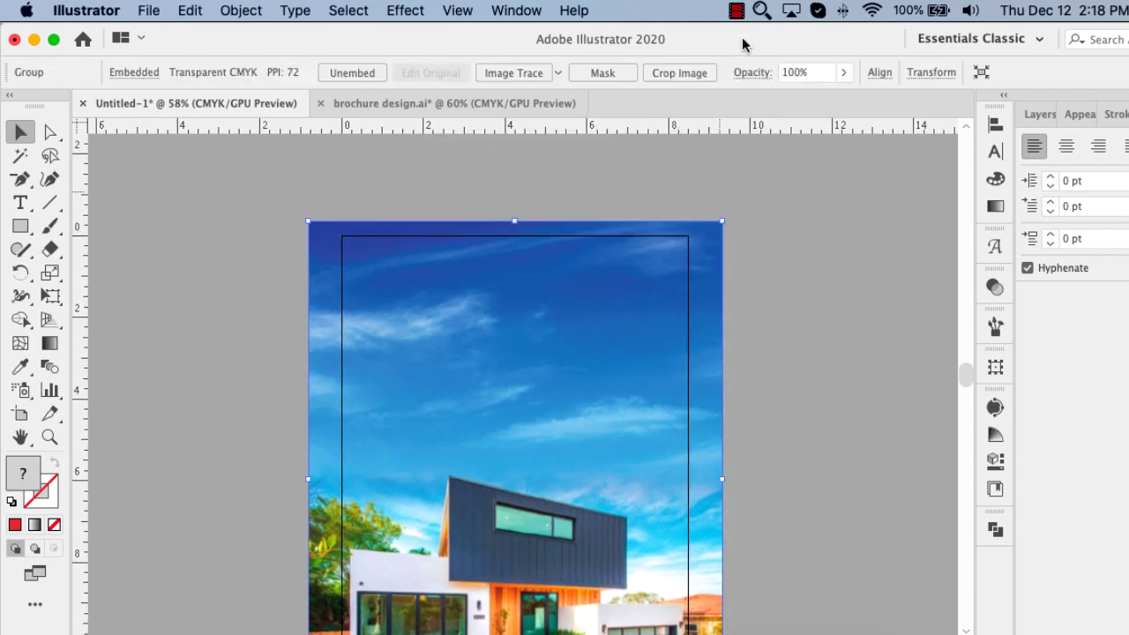
Scale the photo to the artboard width and align it to the cover's top edge
left_click(865, 74)
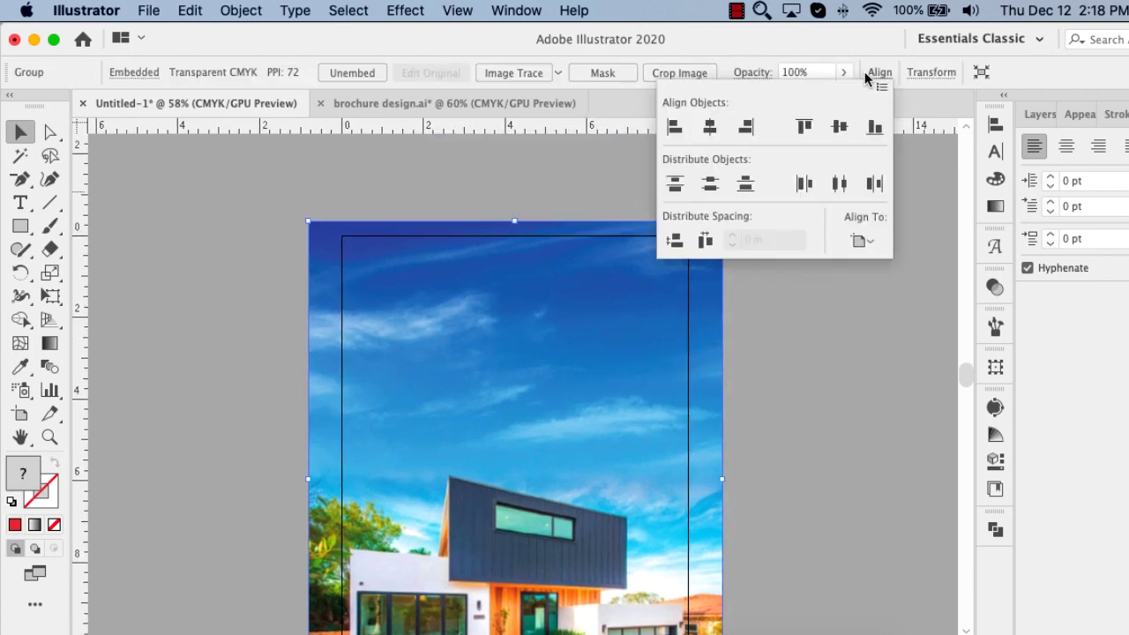
left_click(803, 128)
left_click_drag(717, 236, 688, 278)
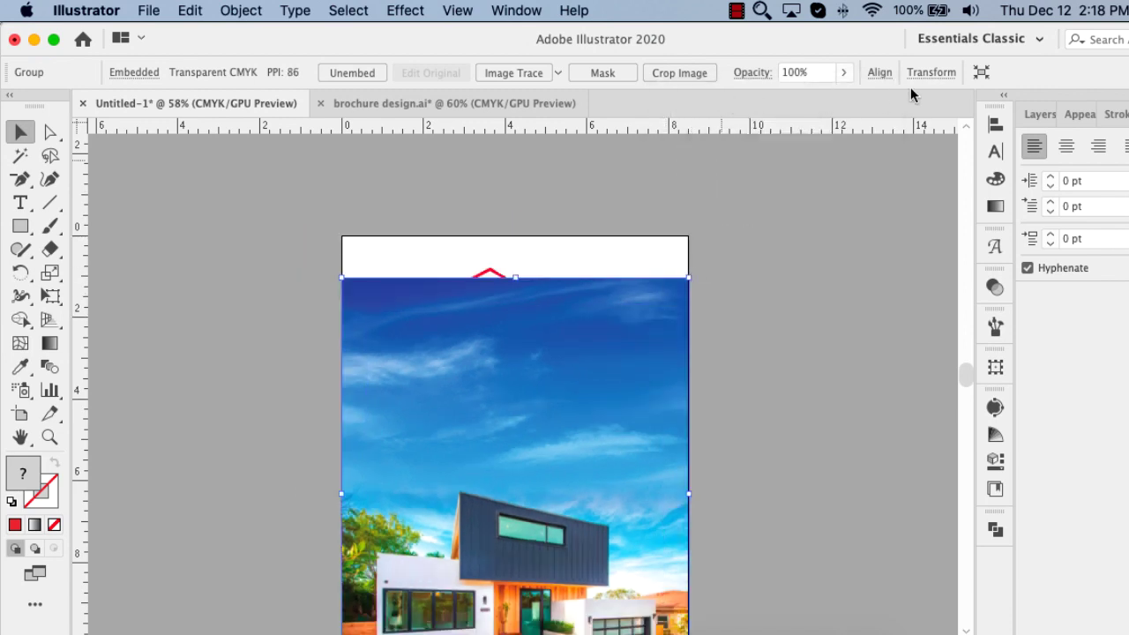
left_click(869, 69)
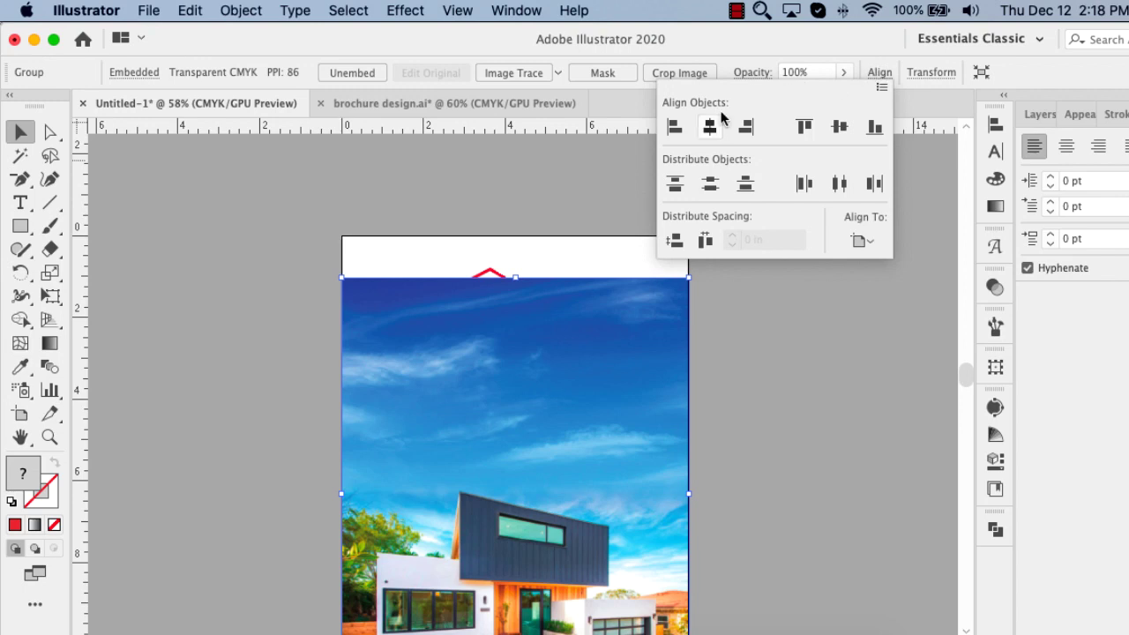
left_click(802, 124)
key("Tab")
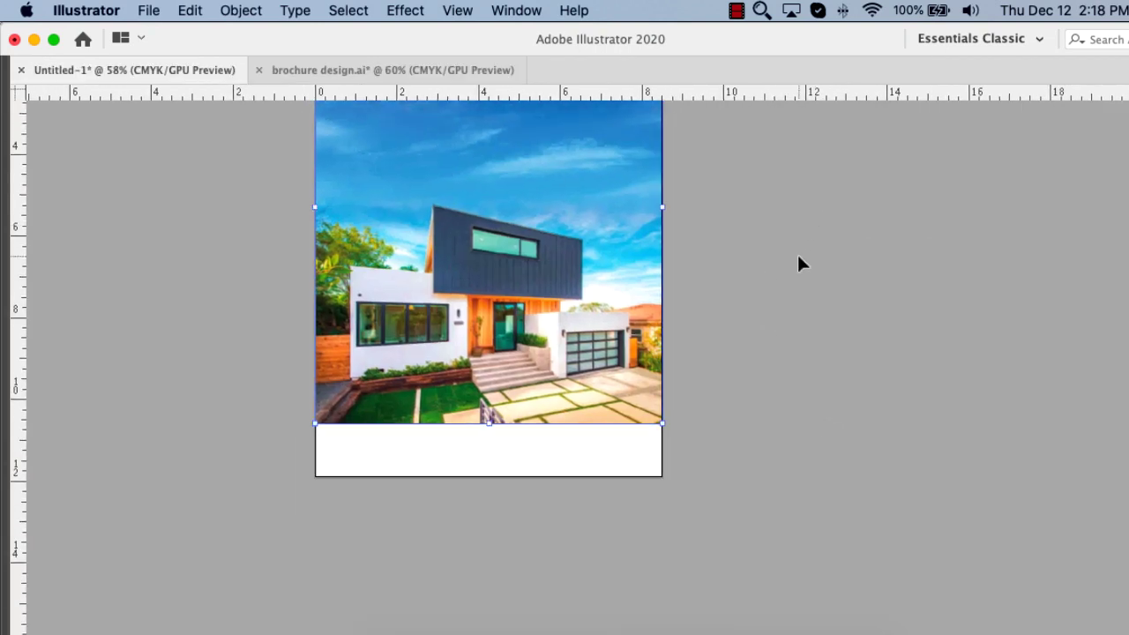
Paste the red Homebound logo and contractor text and move the logo into the sky
key("super+v")
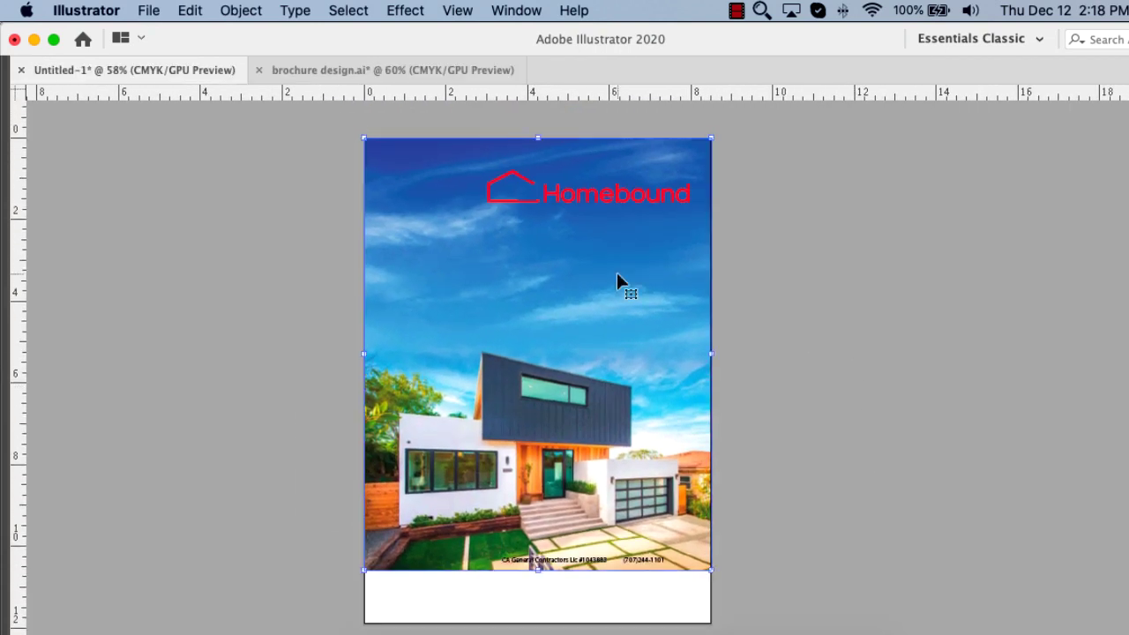
left_click_drag(625, 207, 577, 233)
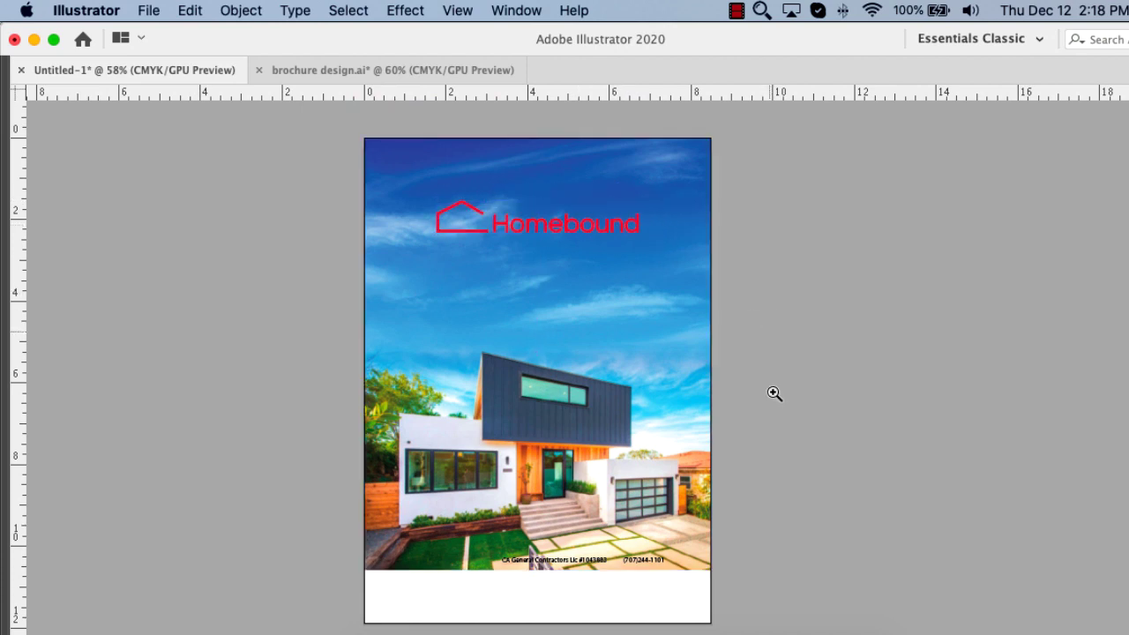
left_click_drag(764, 402, 179, 88)
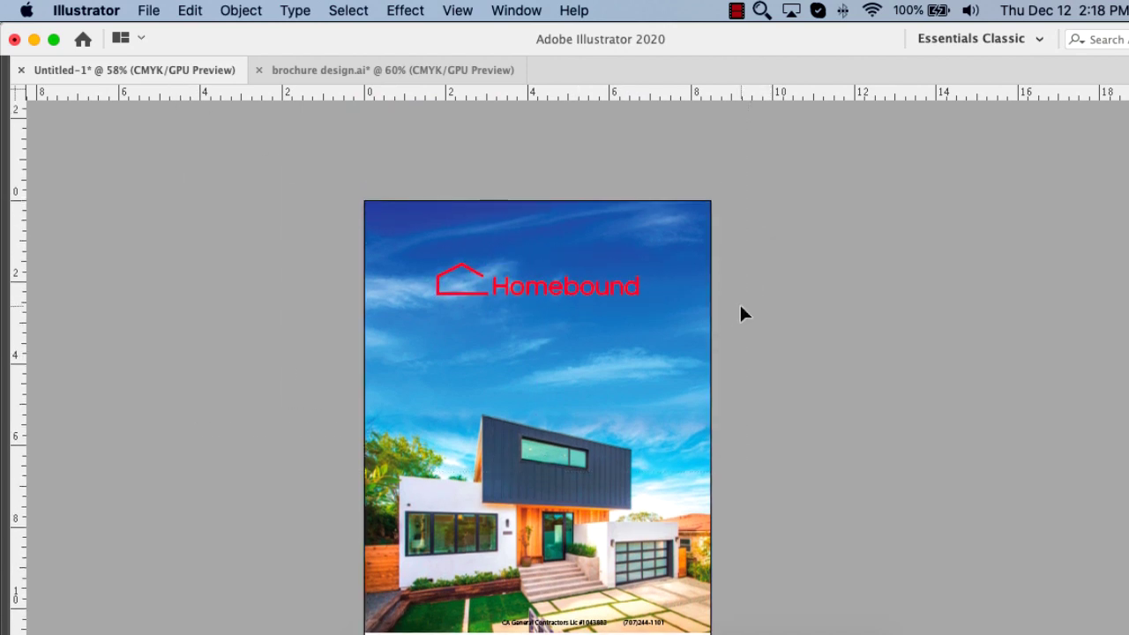
key("Tab")
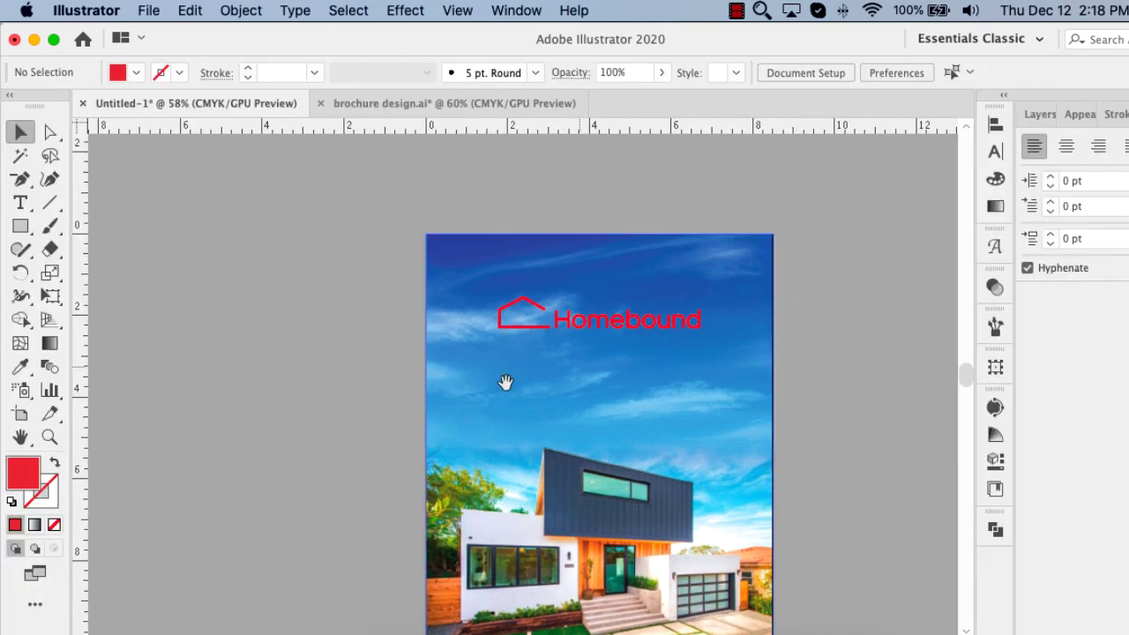
left_click_drag(506, 382, 270, 302)
key("super+0")
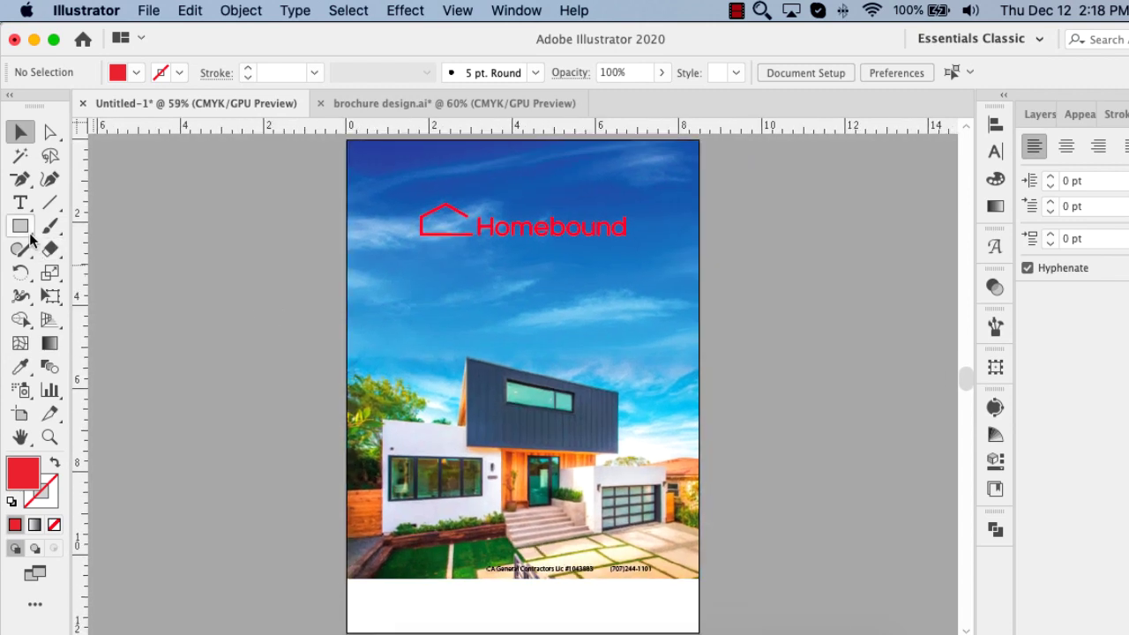
Draw a cover-sized rectangle and make it a clipping mask (Cmd+7) over the house photo
left_click(26, 231)
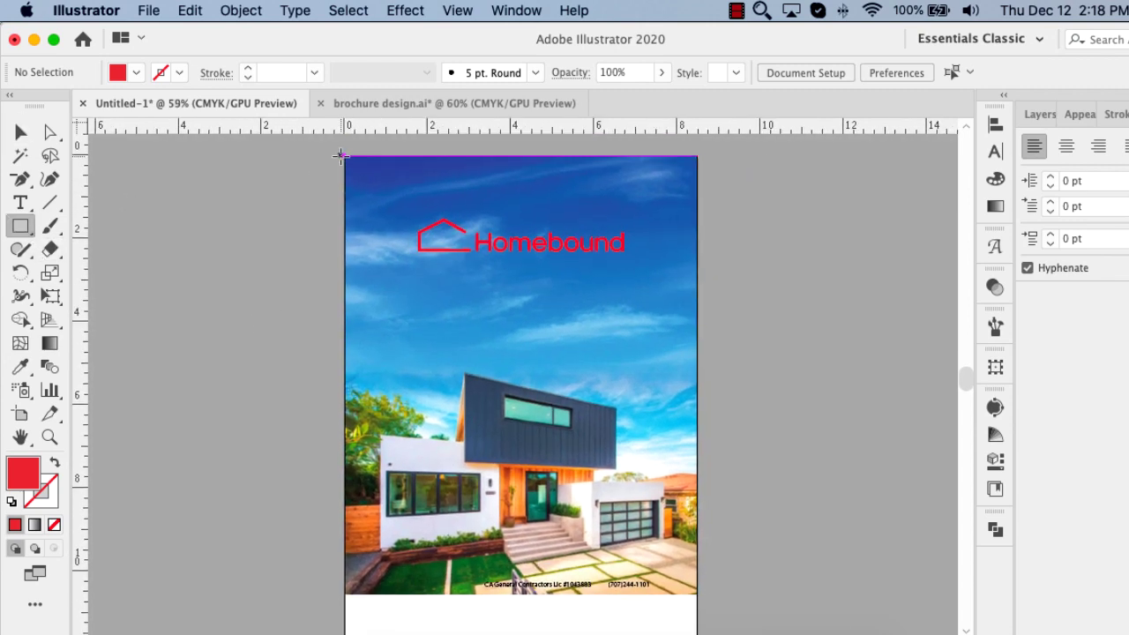
mouse_move(345, 157)
left_mouse_down()
mouse_move(596, 505)
mouse_move(696, 589)
left_mouse_up()
key("v")
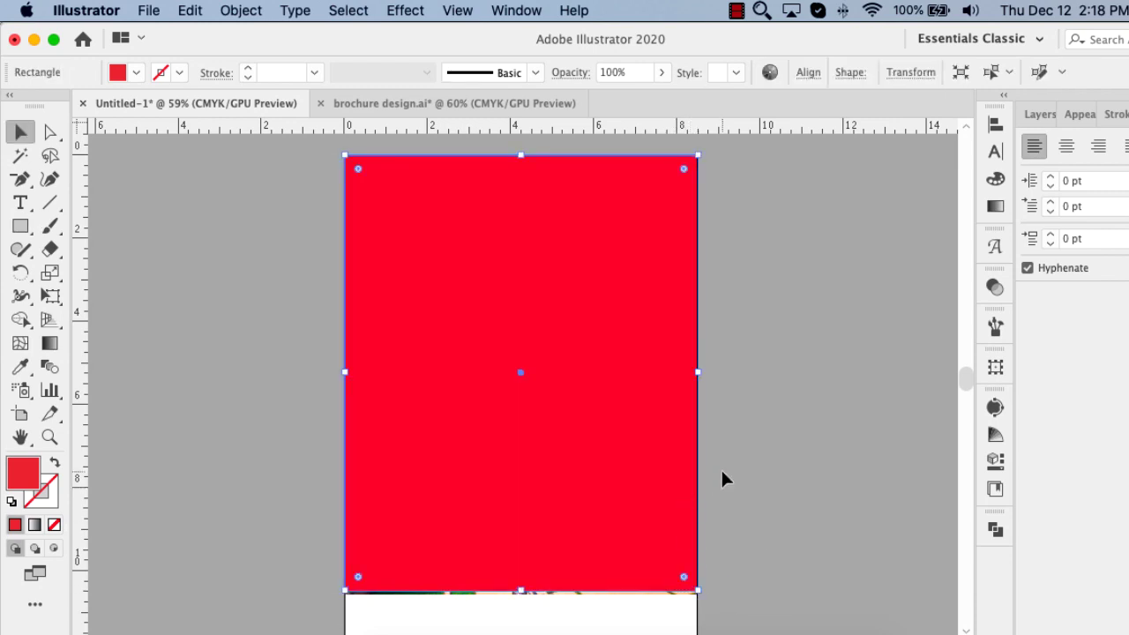
left_click(818, 78)
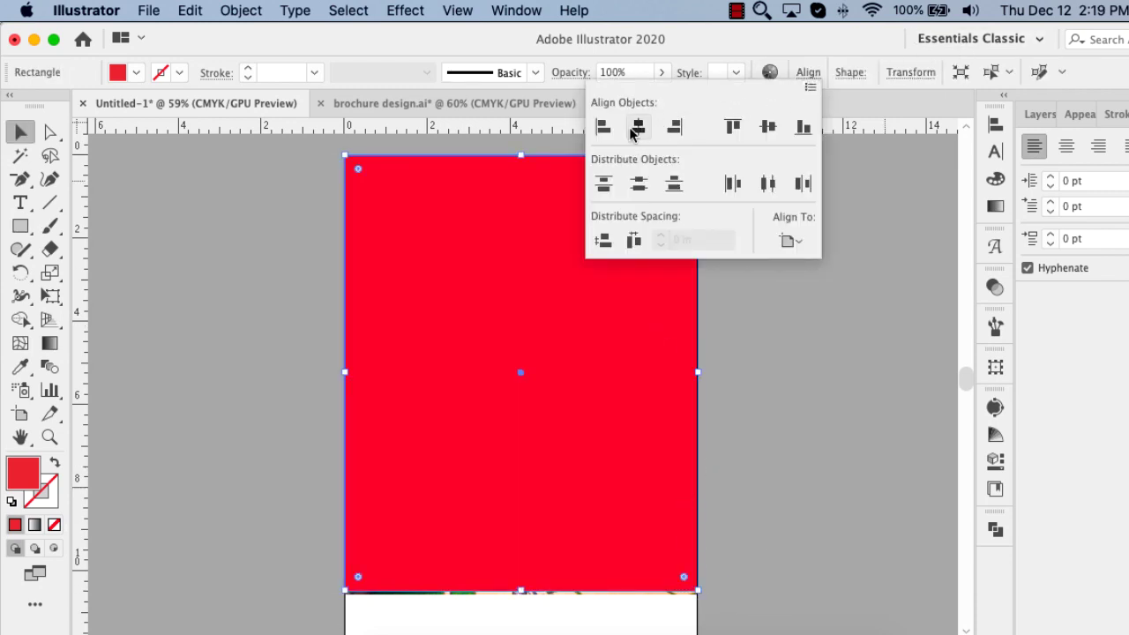
left_click(911, 74)
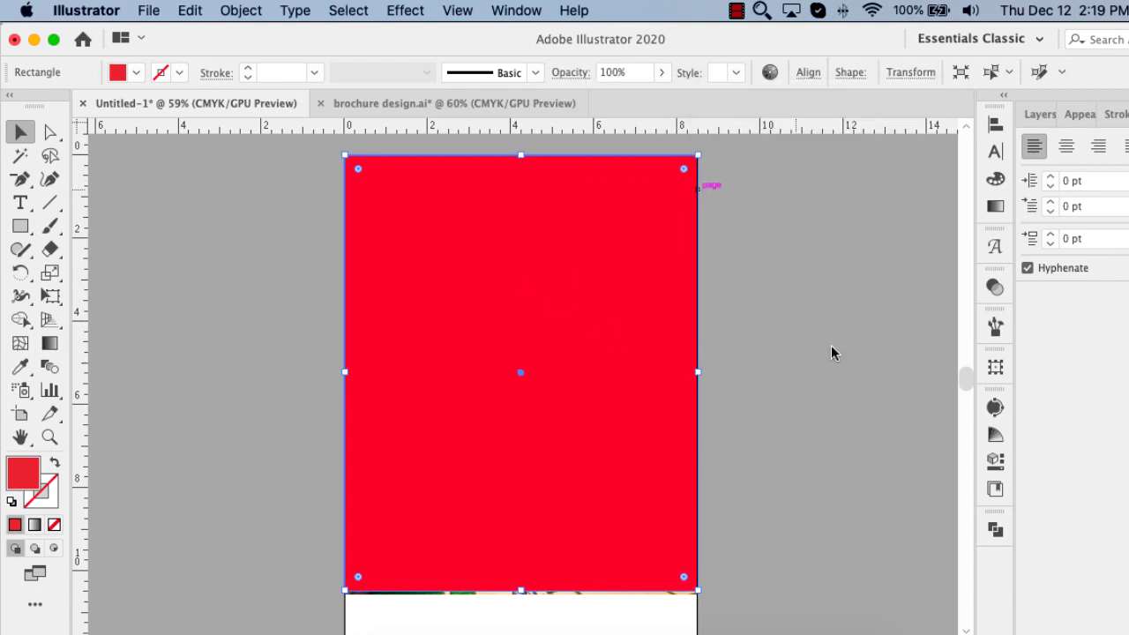
key("ctrl+shift+bracketleft")
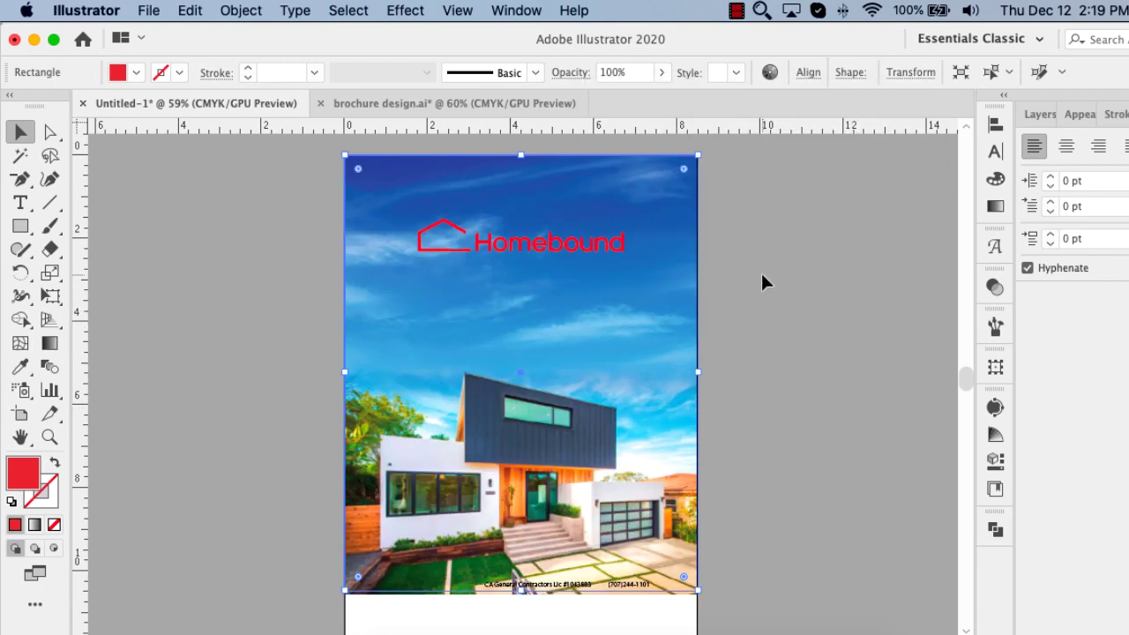
key("ctrl+shift+bracketright")
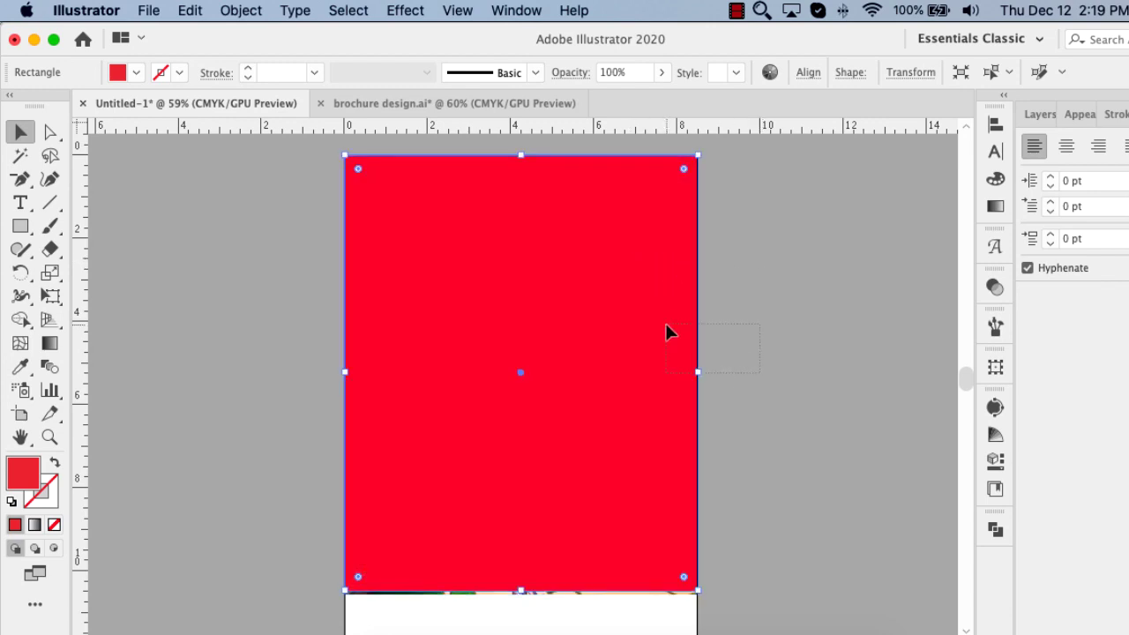
key("ctrl+a")
key("ctrl+7")
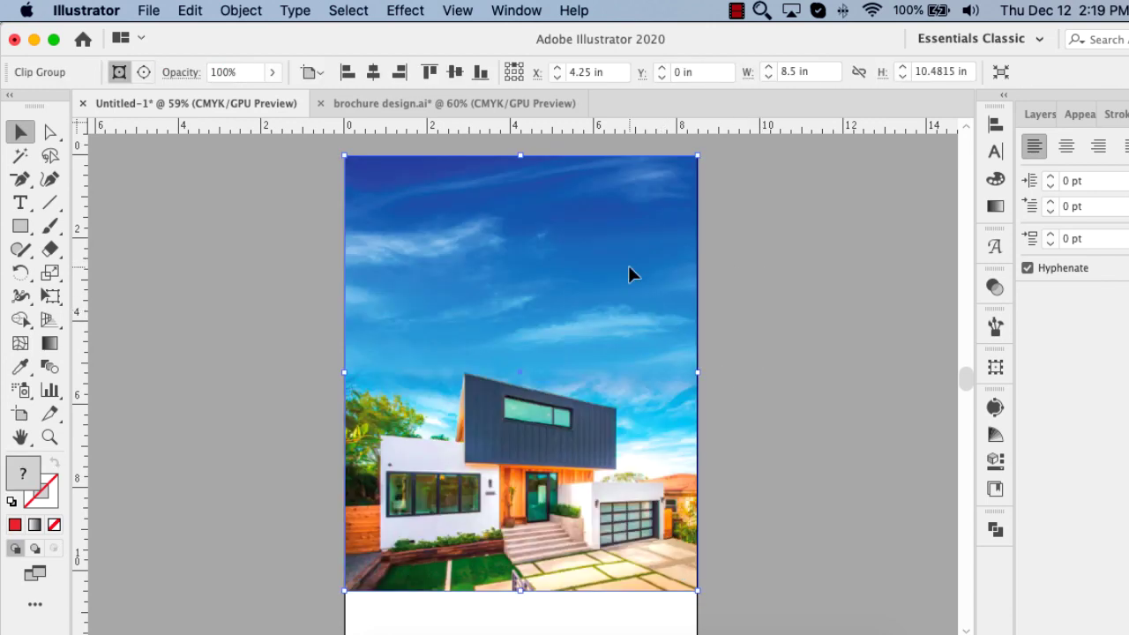
Move the photo up inside the clip group so the house sits above the contractor line
double_click(630, 269)
left_click(591, 258)
scroll(615, 397, "up", 5)
left_click_drag(614, 466, 600, 413)
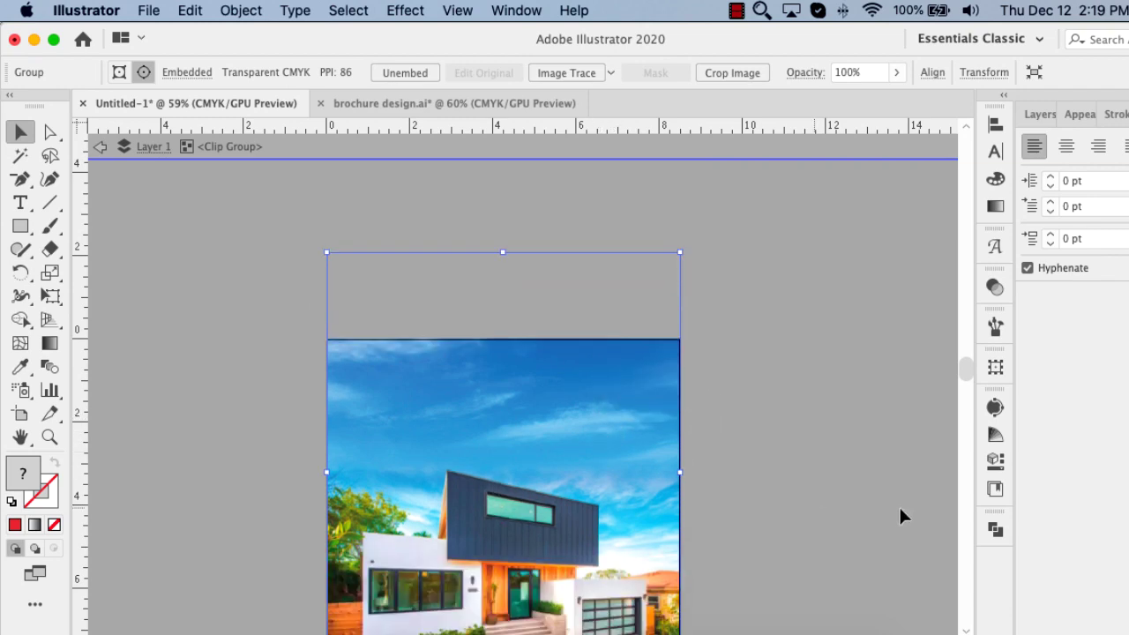
double_click(895, 499)
left_click_drag(811, 477, 804, 416)
scroll(805, 416, "down", 5)
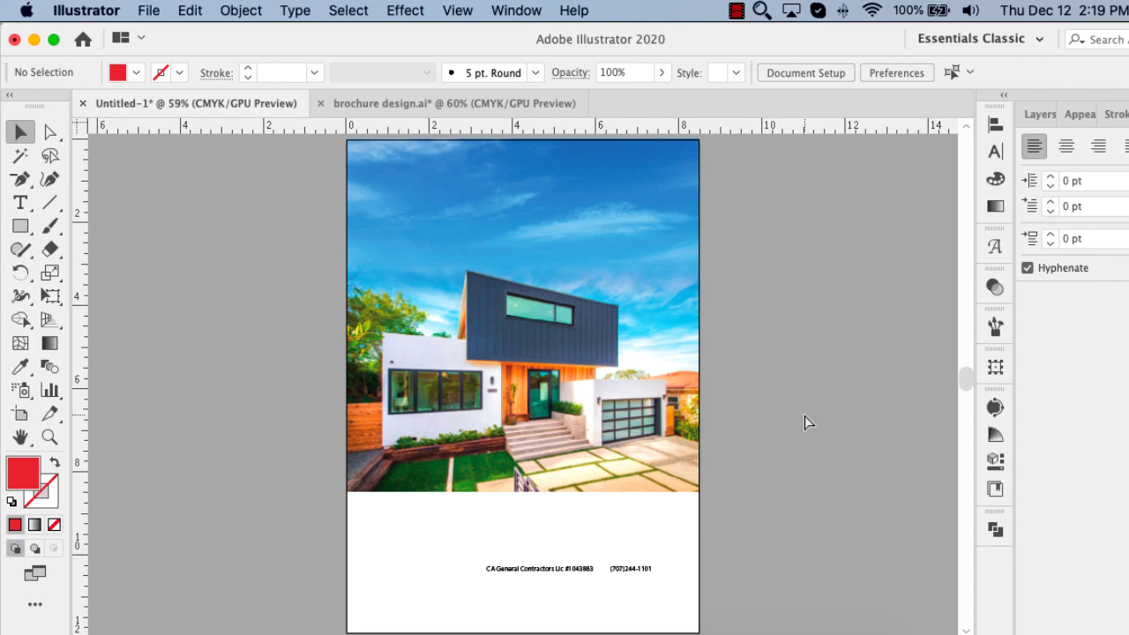
Shift the house photo inside its clipping frame so the red Homebound logo sits over the sky
key("super+minus")
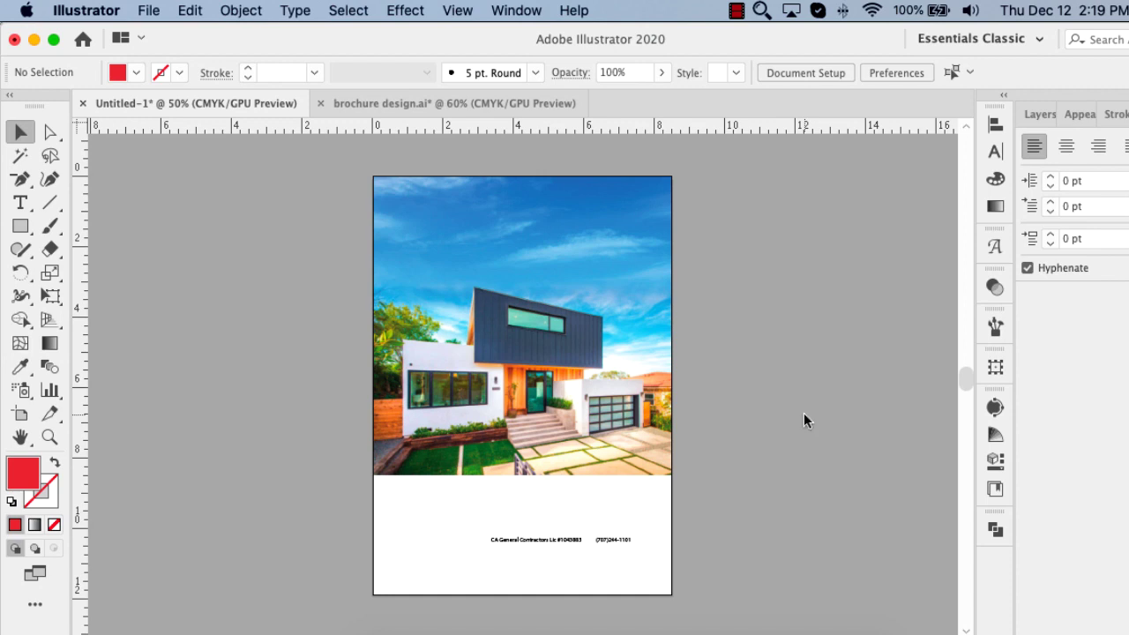
left_click(419, 542)
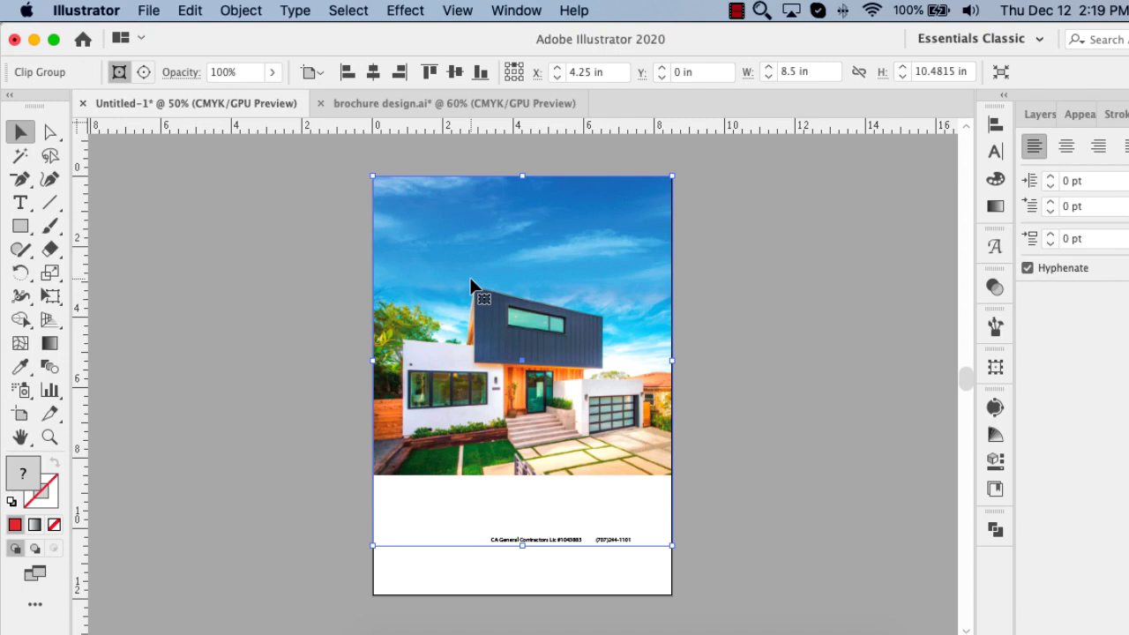
double_click(499, 247)
left_click(535, 243)
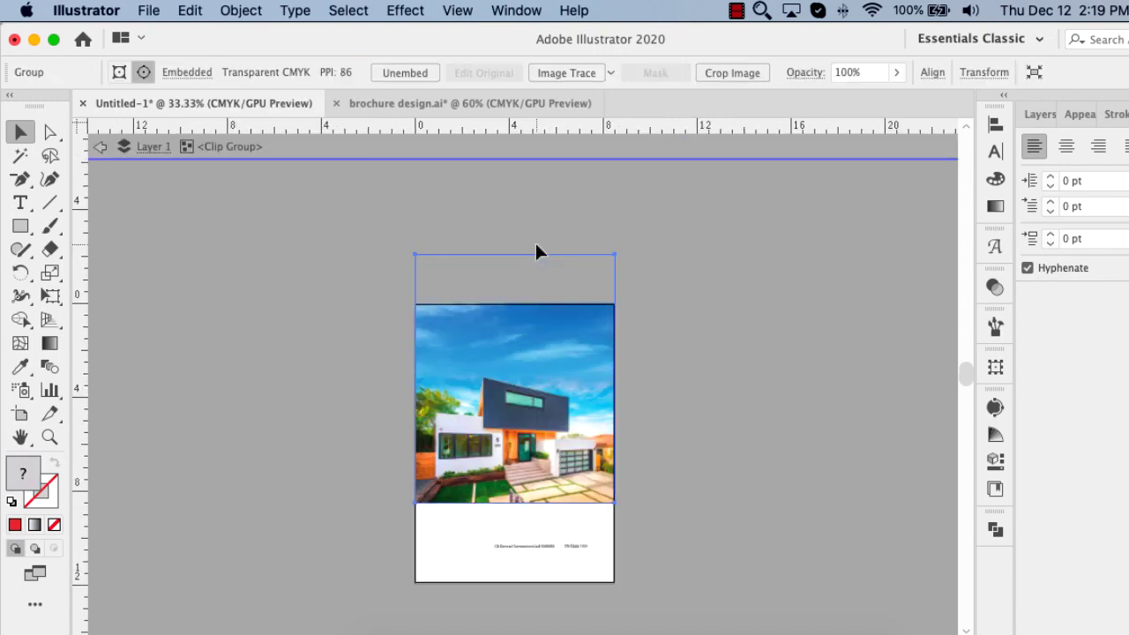
key("super+minus")
left_click_drag(562, 333, 562, 348)
key("z")
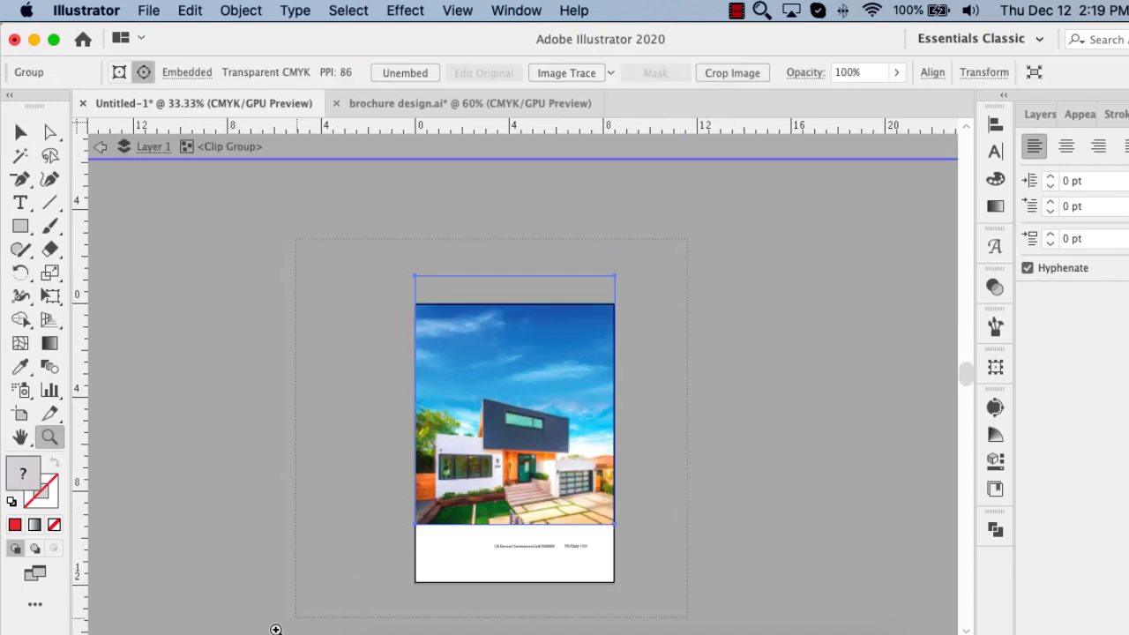
scroll(273, 628, "up", 2)
key("v")
mouse_move(536, 300)
left_mouse_down()
mouse_move(524, 323)
mouse_move(523, 283)
left_mouse_up()
double_click(778, 351)
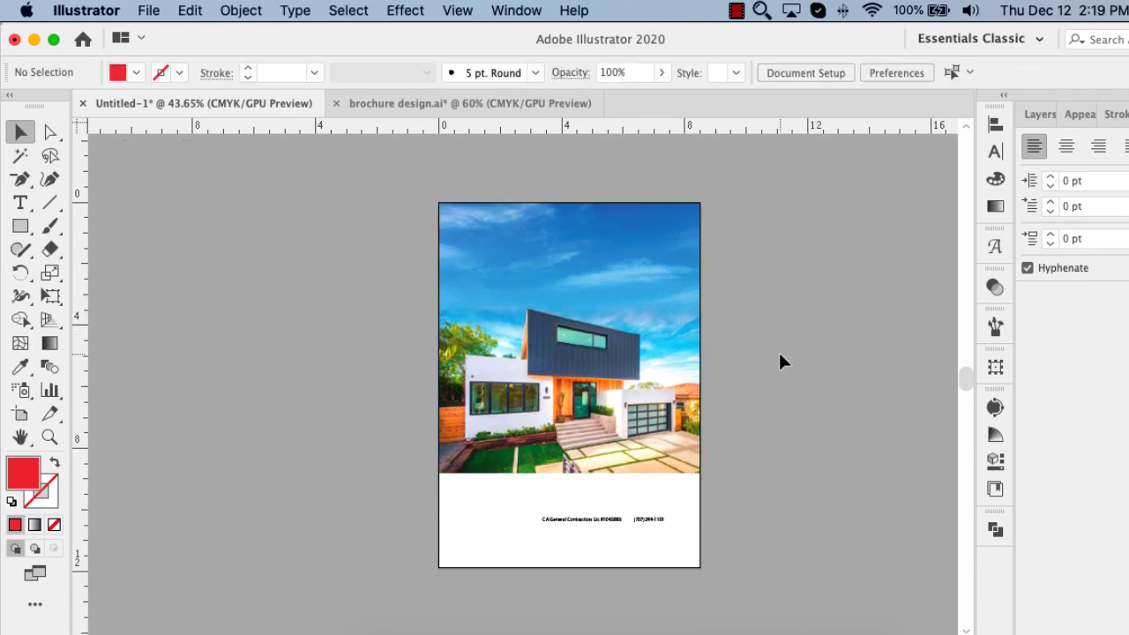
left_click(618, 329)
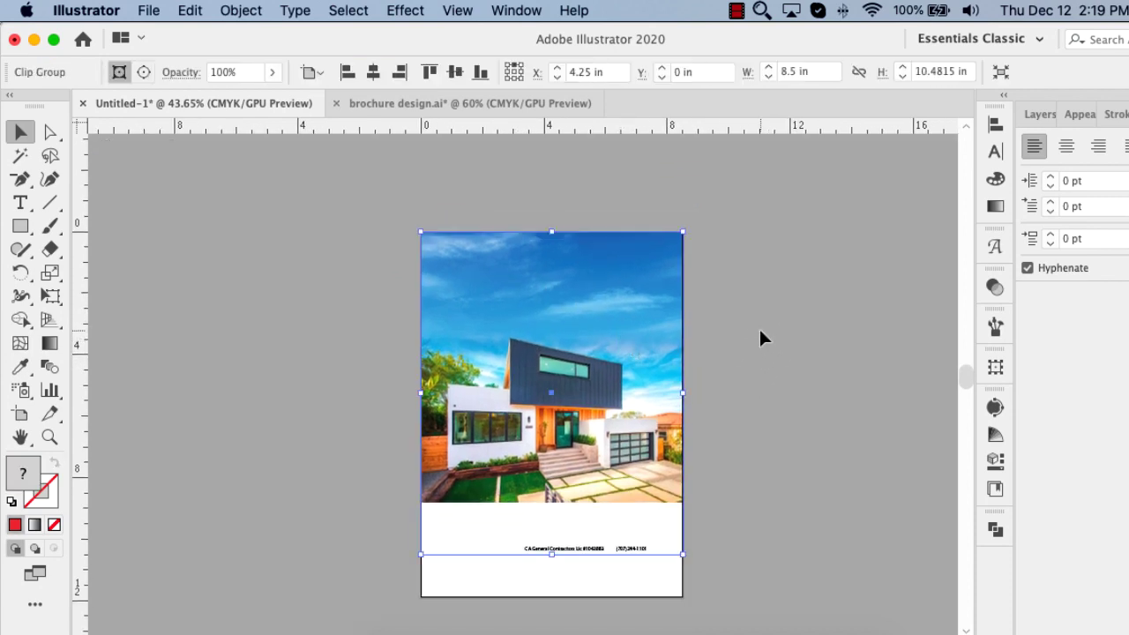
key("ctrl+plus")
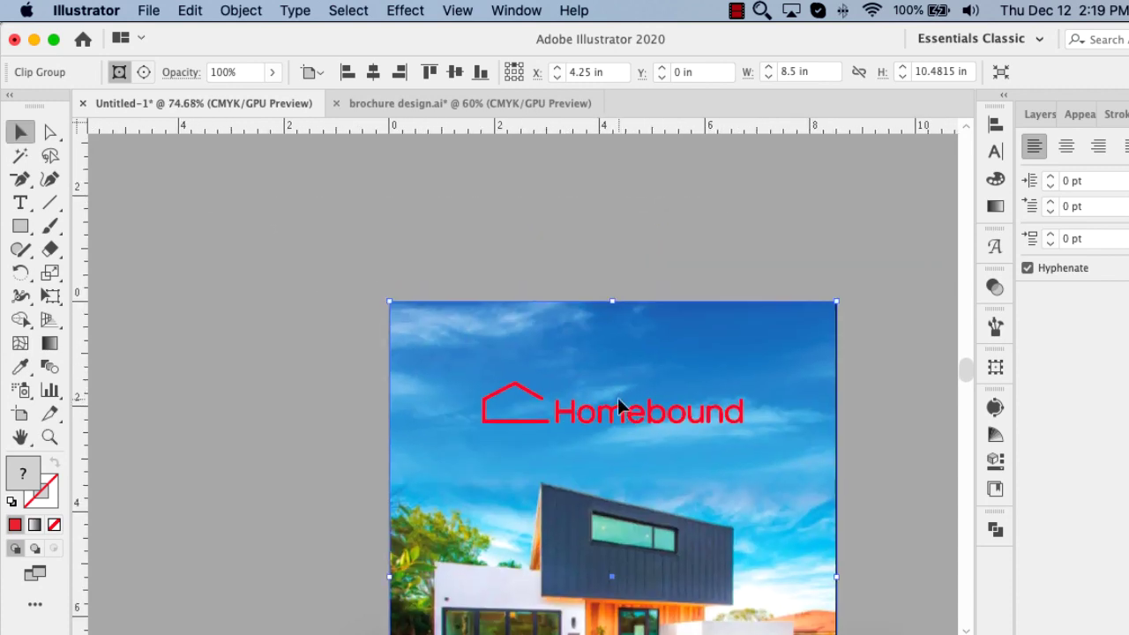
Change the Homebound logo fill to white (ffffff)
left_click(594, 418)
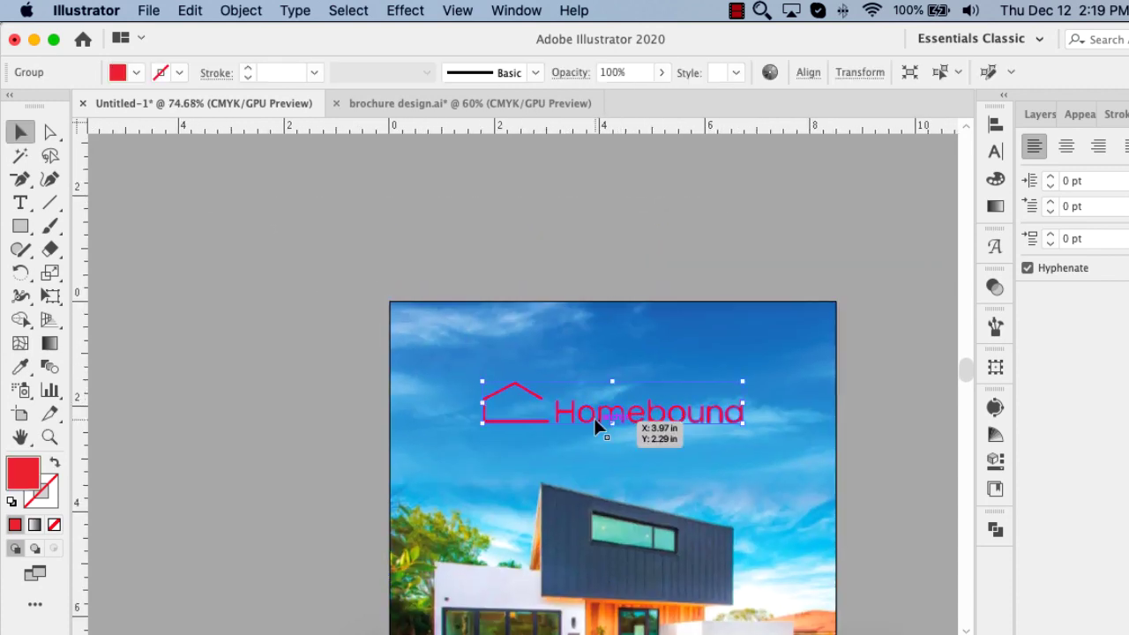
double_click(23, 473)
type("ffffff")
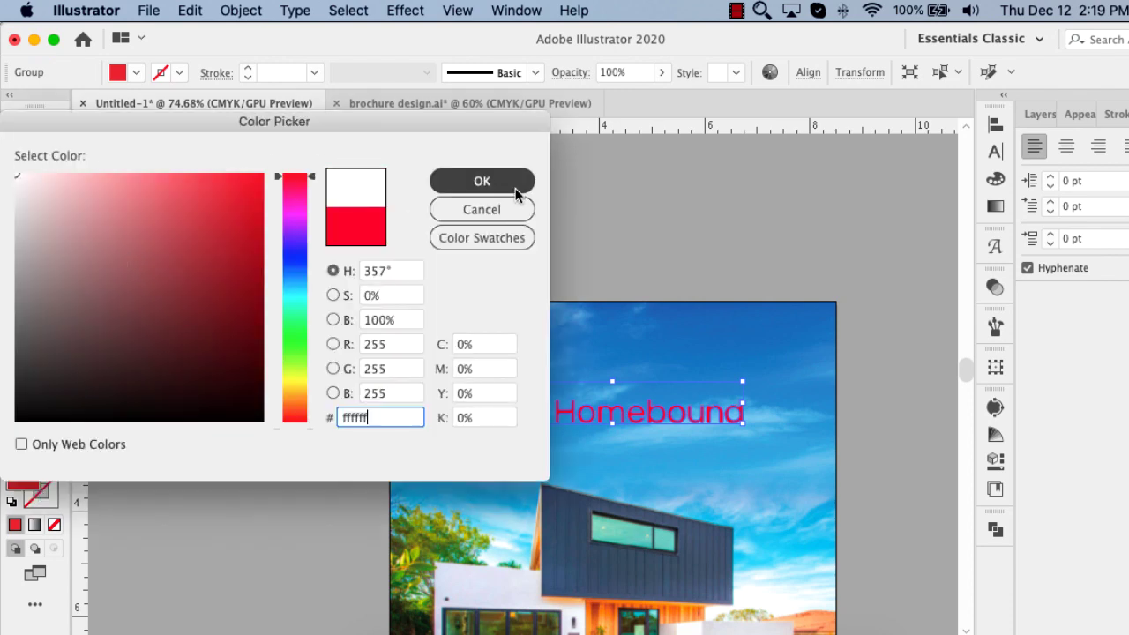
left_click(517, 182)
Select the house photo inside its clip group, then exit the group
double_click(483, 335)
left_click(426, 336)
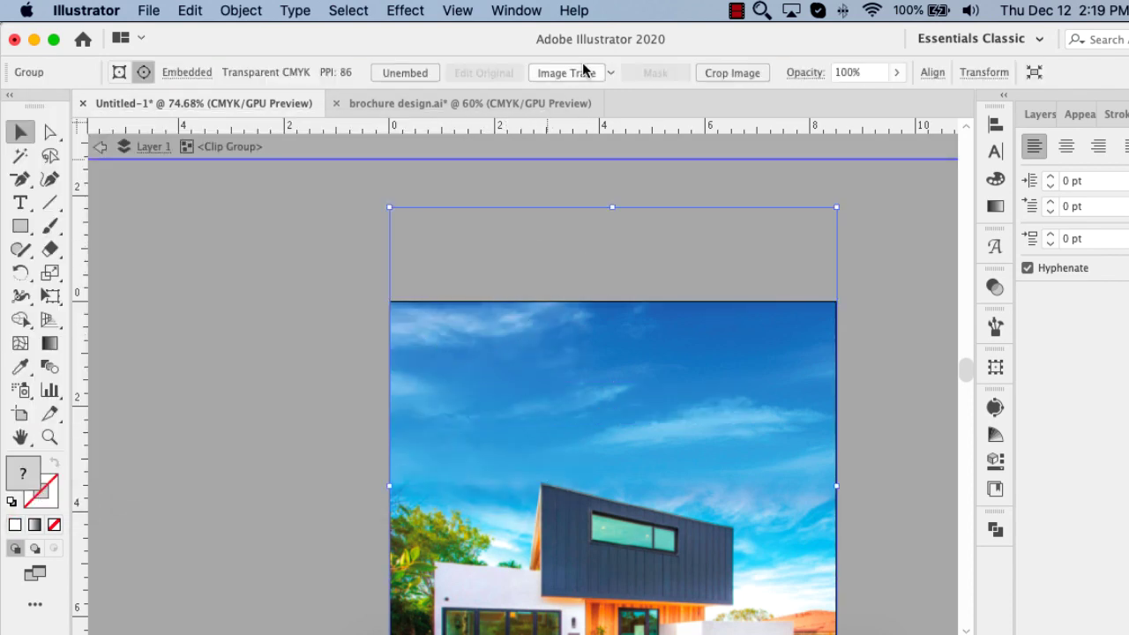
left_click(761, 11)
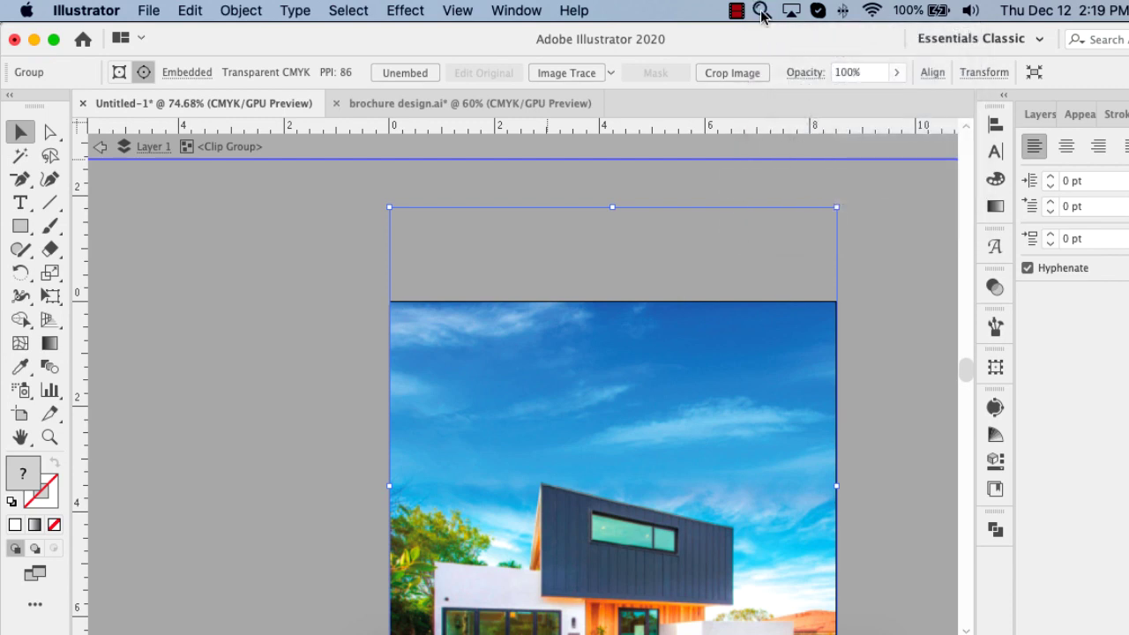
left_click(760, 11)
left_click(794, 34)
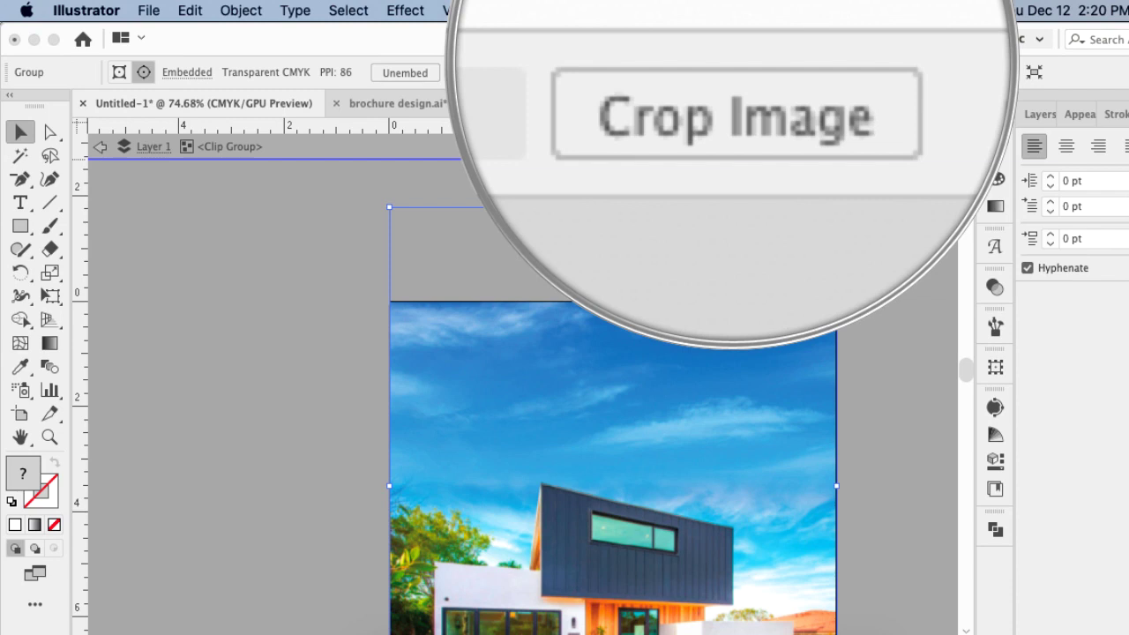
left_click(326, 313)
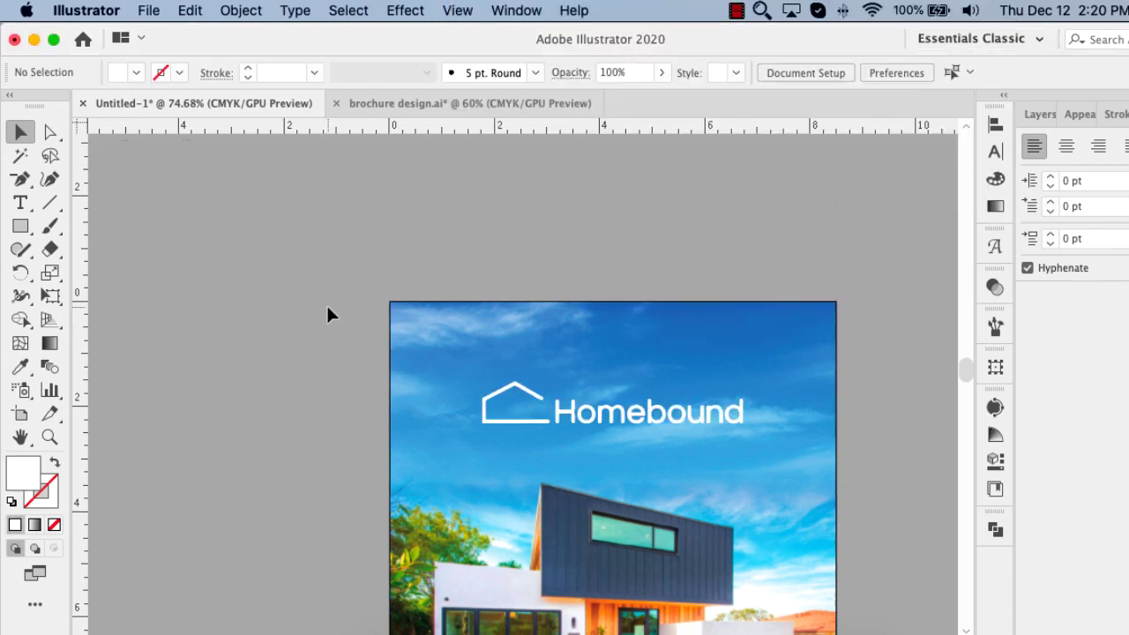
Zoom in closely on the white Homebound logo and pan to the house below it
key("super+0")
left_click(522, 231)
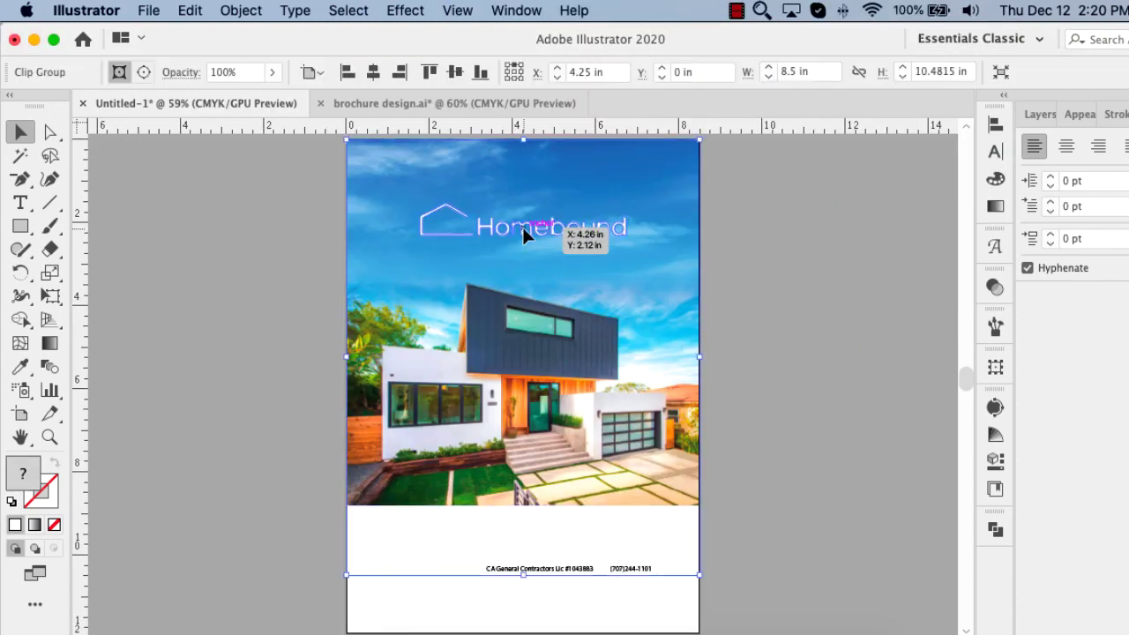
key("z")
scroll(382, 229, "up", 3)
left_click_drag(656, 341, 698, 392)
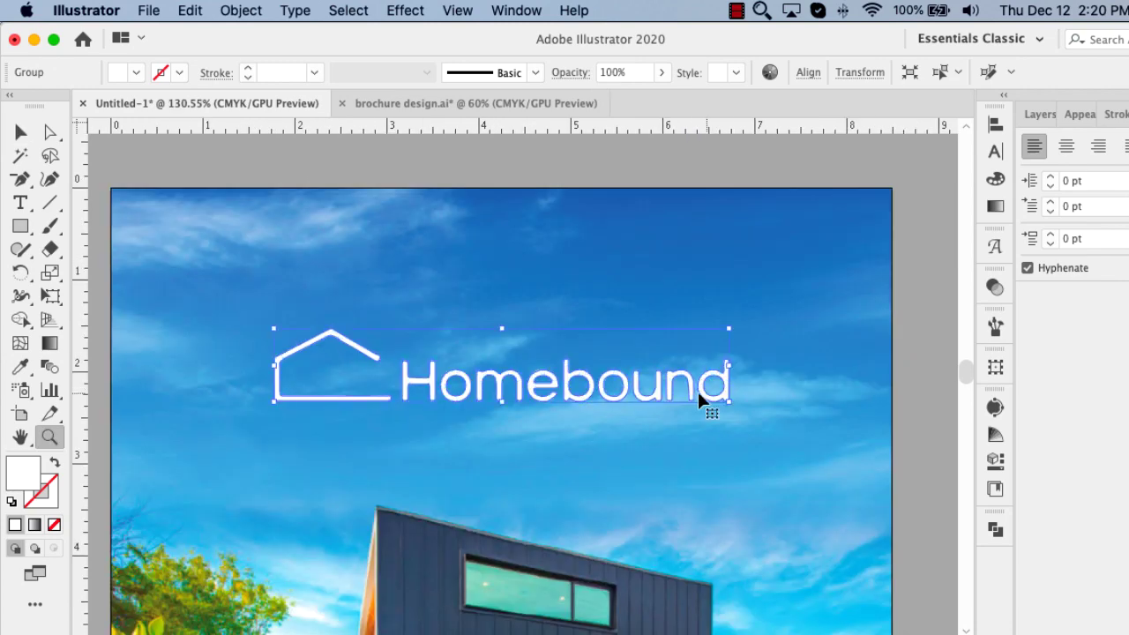
key("v")
mouse_move(647, 476)
left_mouse_down()
mouse_move(670, 174)
mouse_move(631, 167)
mouse_move(612, 378)
left_mouse_up()
Go to the Freepik website in a new Chrome tab
left_click(504, 617)
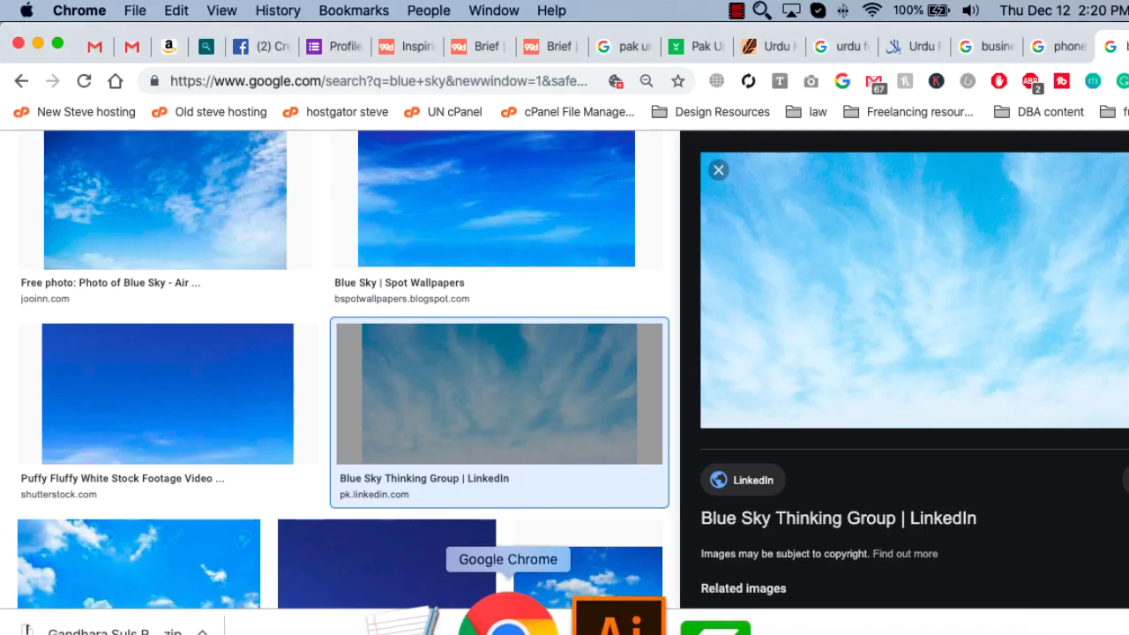
key("super+t")
type("free")
key("Return")
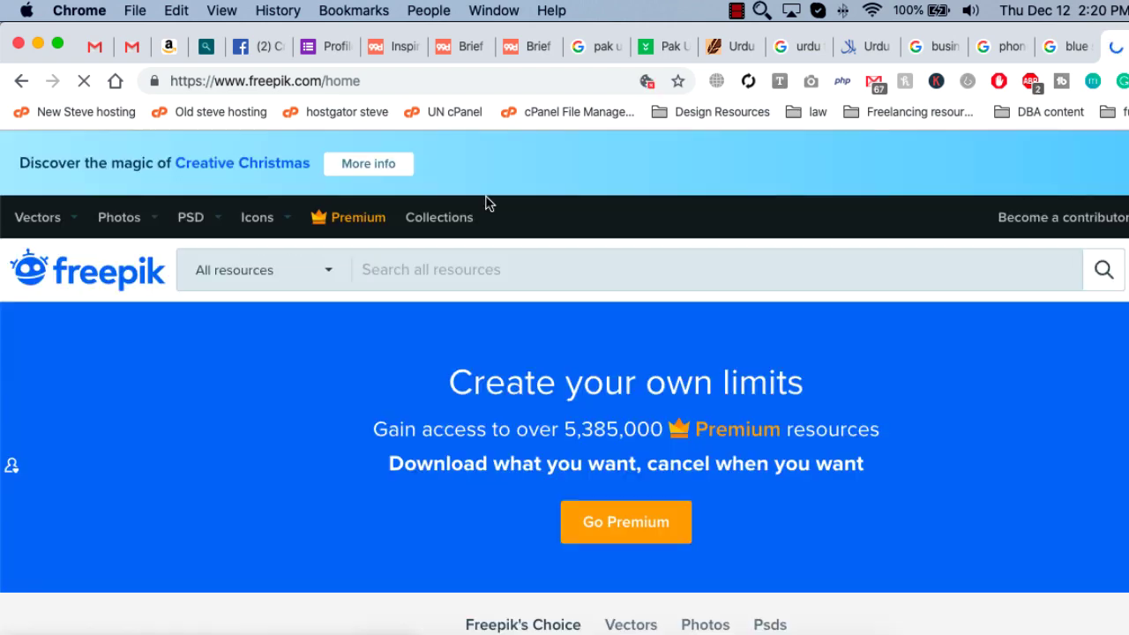
Search Freepik for 'wooden frame' and dismiss the sponsor and Secret Santa popups
type("wooden")
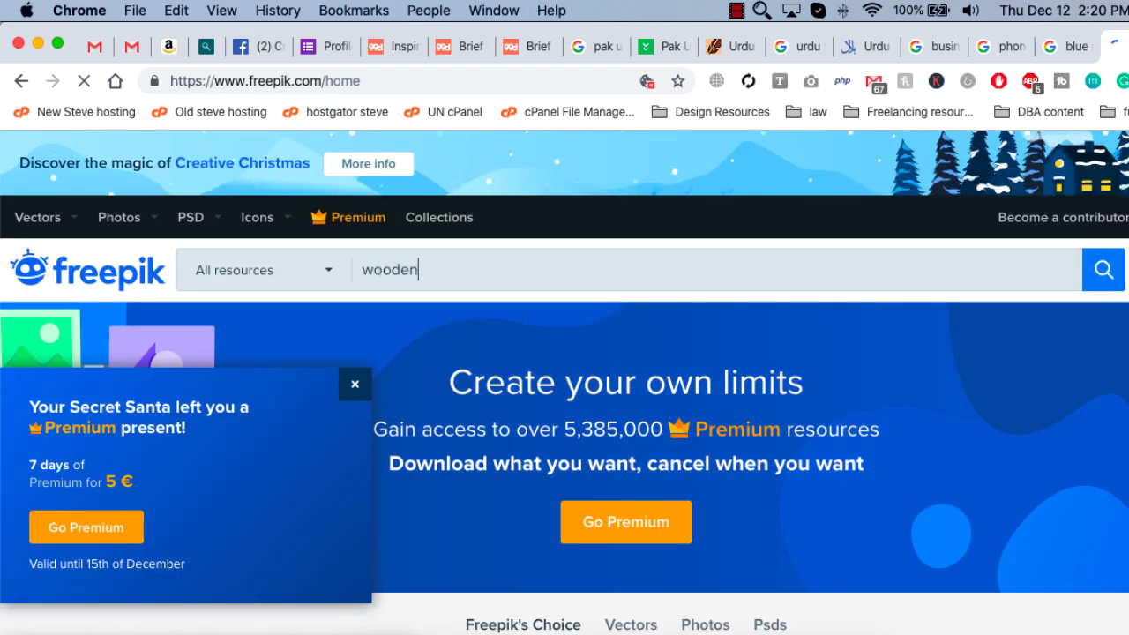
type(" frame")
key("Return")
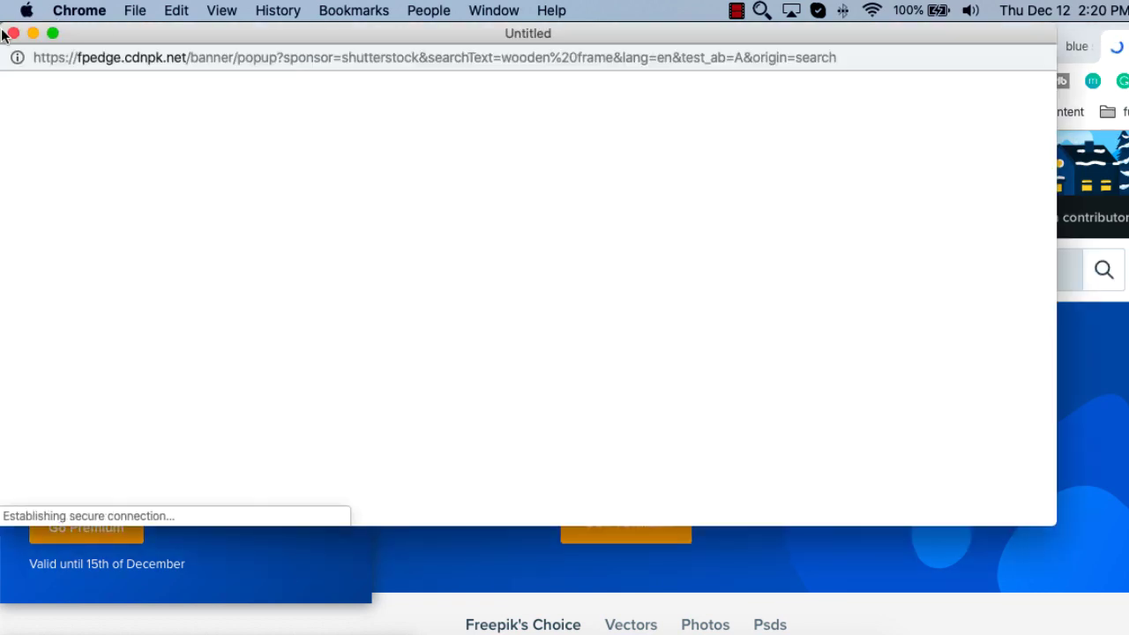
left_click(13, 32)
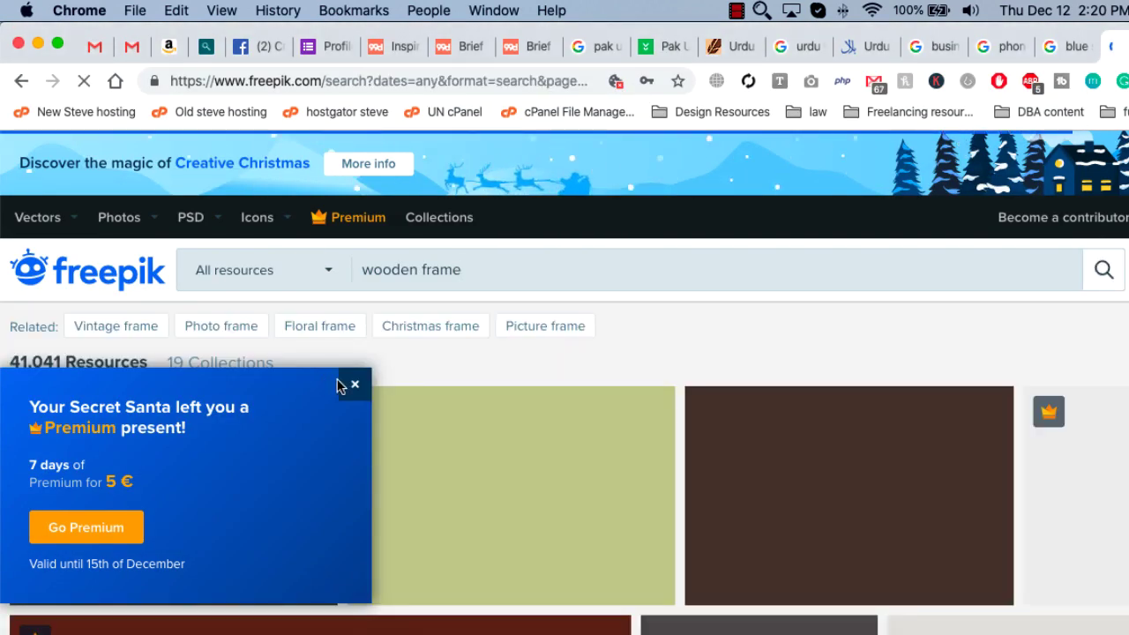
left_click(352, 389)
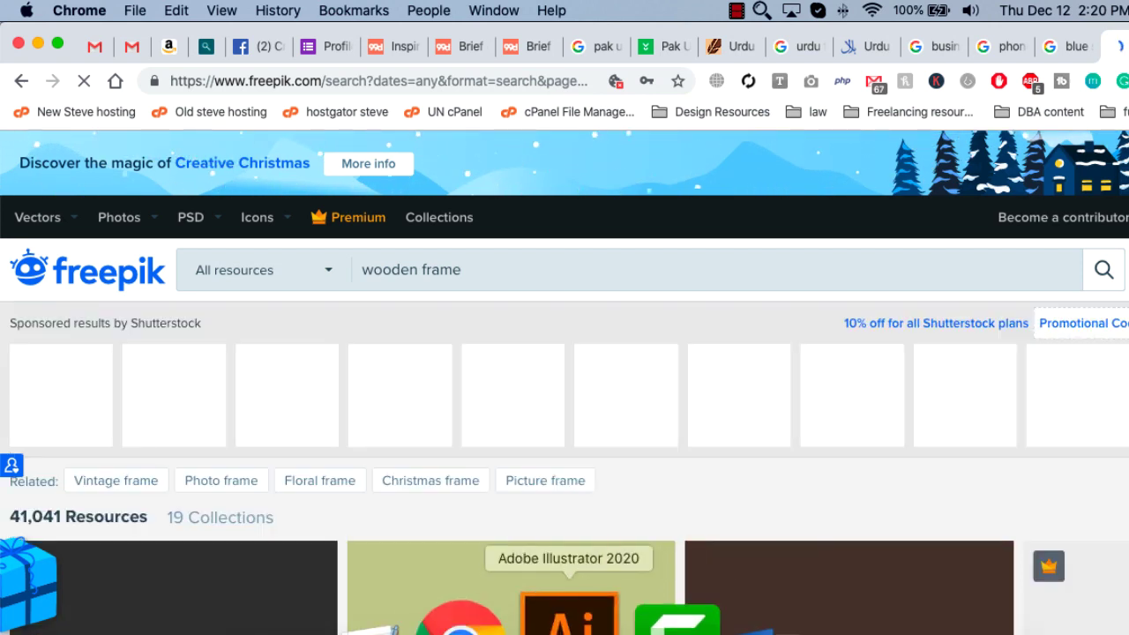
left_click(549, 618)
Deselect the logo, fit the artboard, and zoom into the cover's top-left corner
left_click(891, 333)
key("ctrl+0")
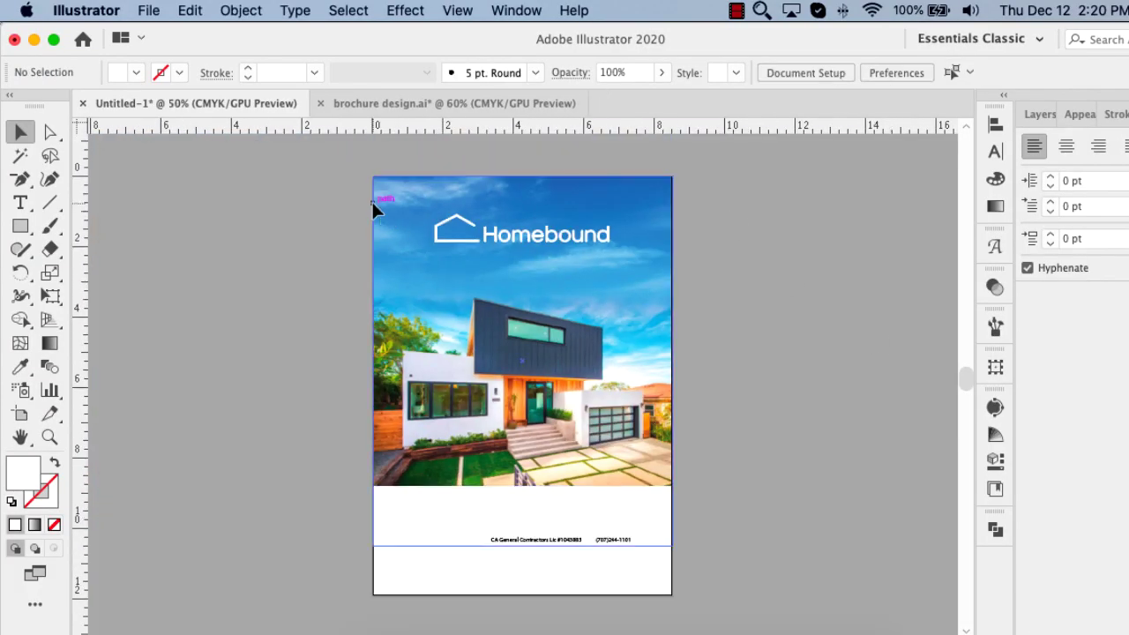
key("z")
left_click_drag(492, 168, 448, 315)
key("v")
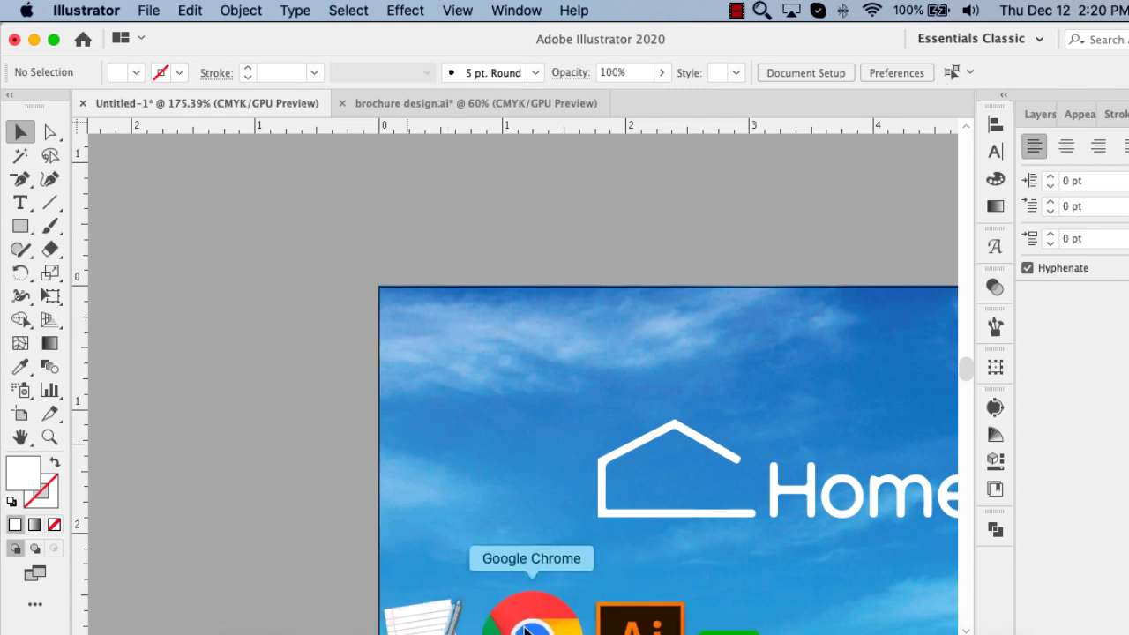
left_click(511, 613)
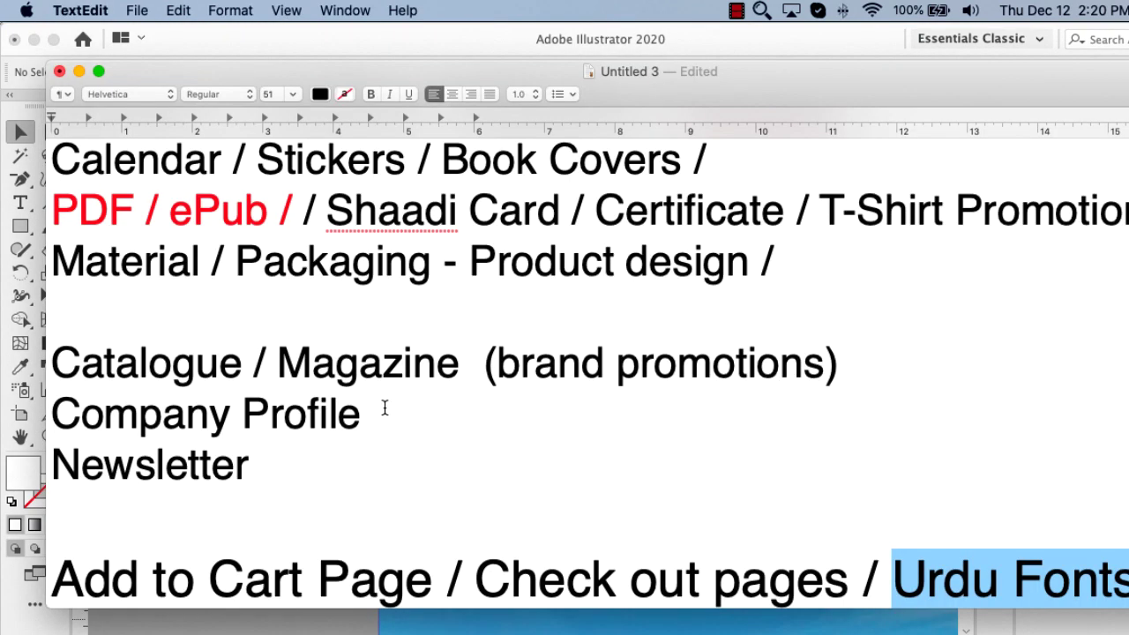
Add the lines '0.125' and '4 mm' at the end of the TextEdit notes
key("Right")
key("Return")
key("Return")
key("Return")
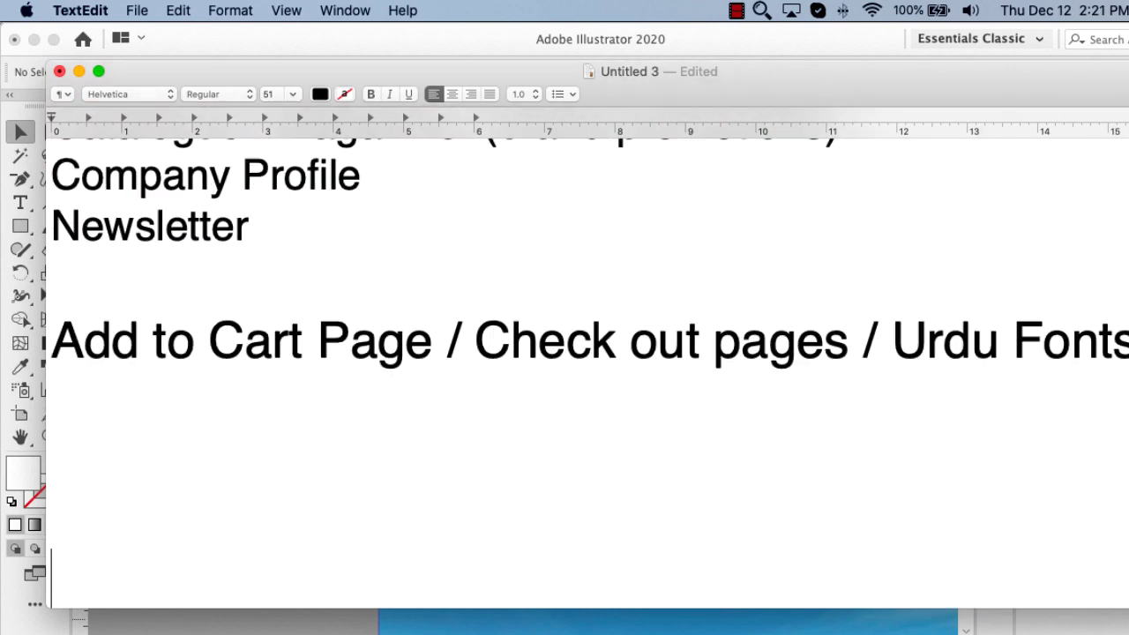
type("0.125")
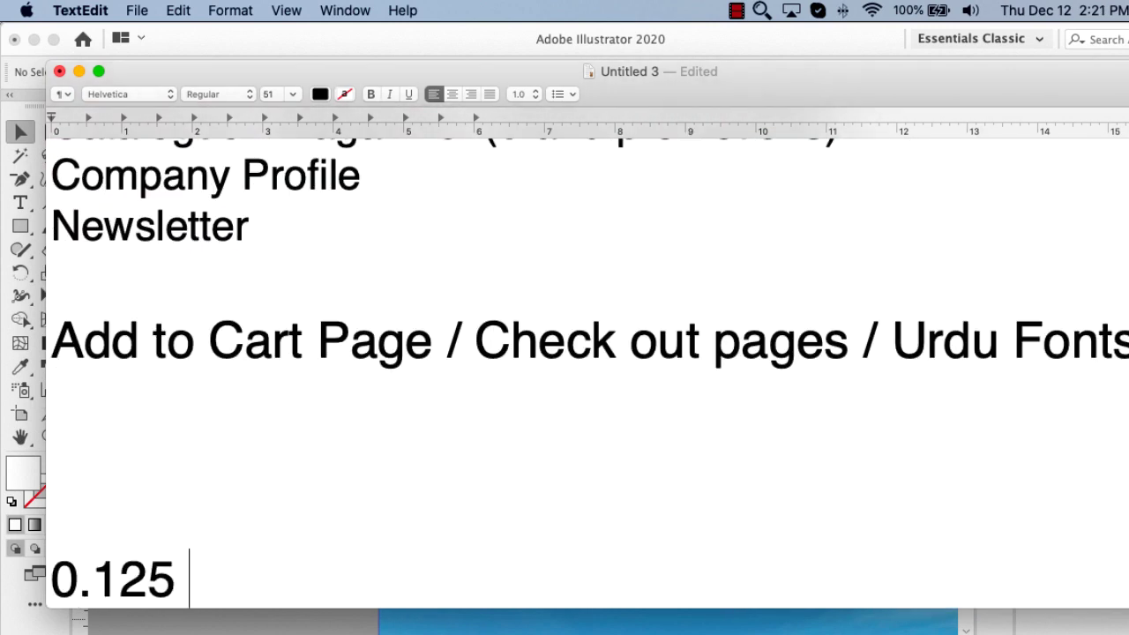
key("Return")
type("4")
key("BackSpace")
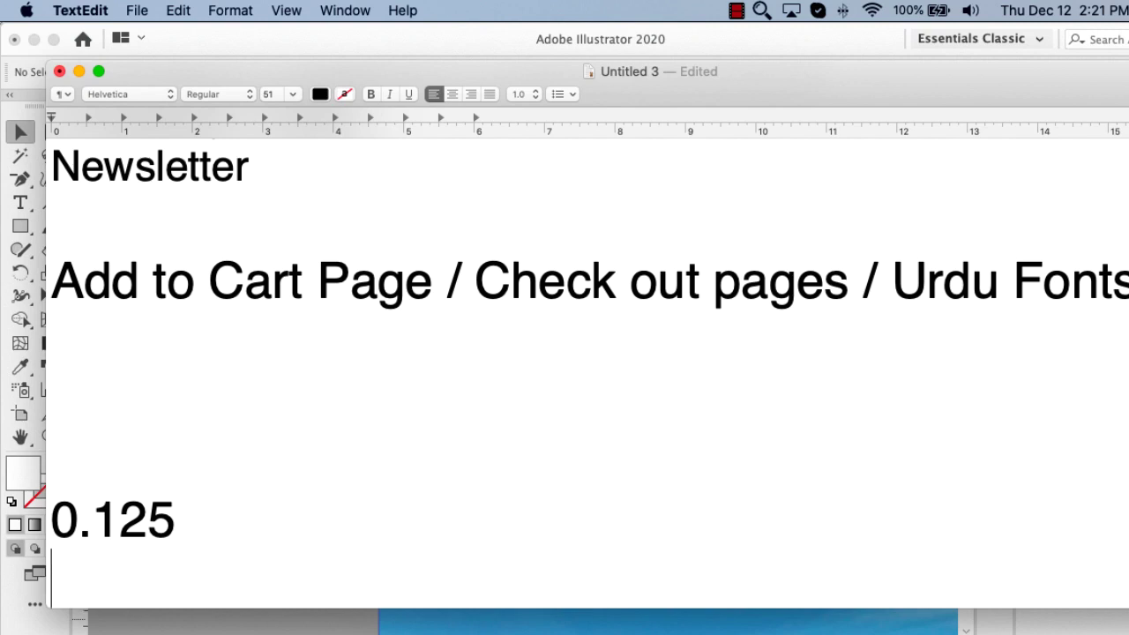
type("4 mm")
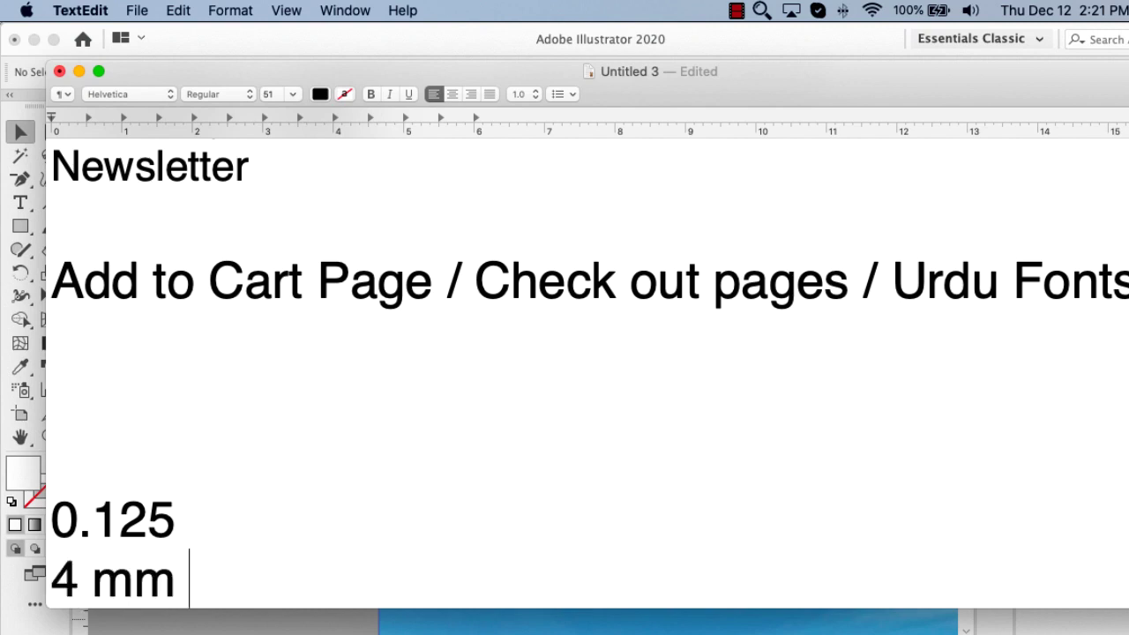
left_click(21, 227)
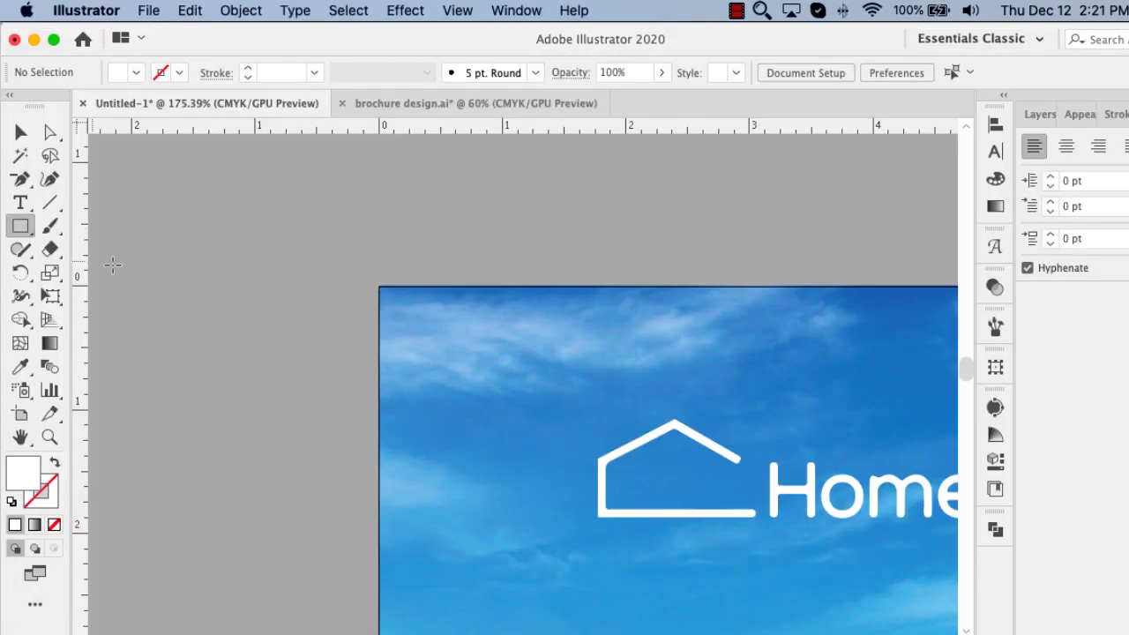
Create a 4 mm x 4 mm square aligned to the artboard's top-left corner
left_click(295, 253)
type("4")
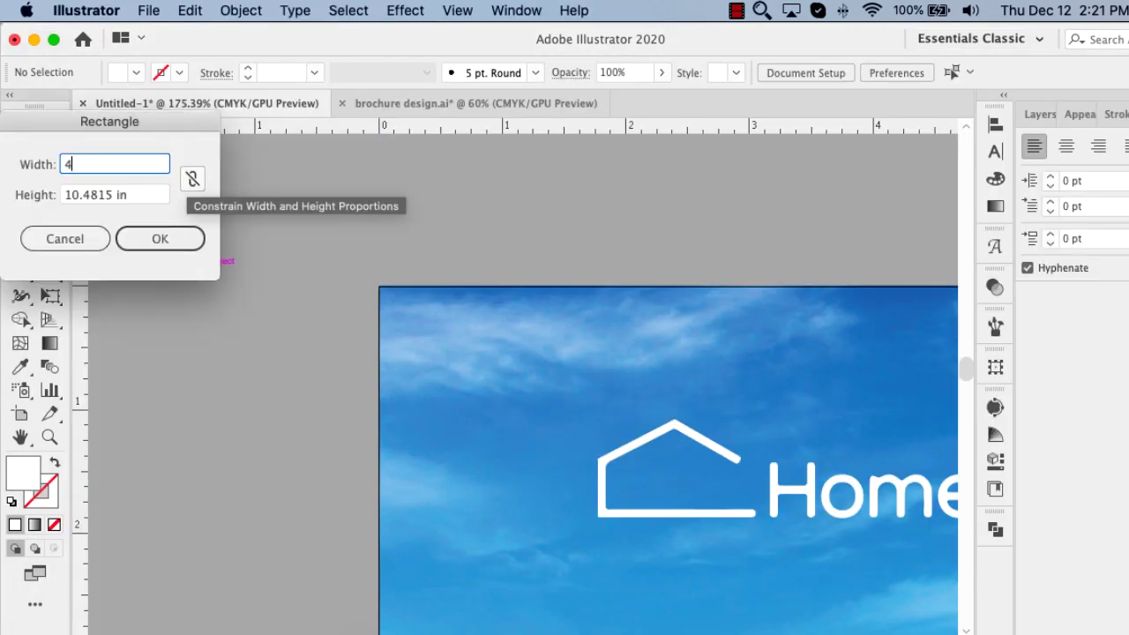
type("mm")
key("Tab")
type("4mm")
key("Return")
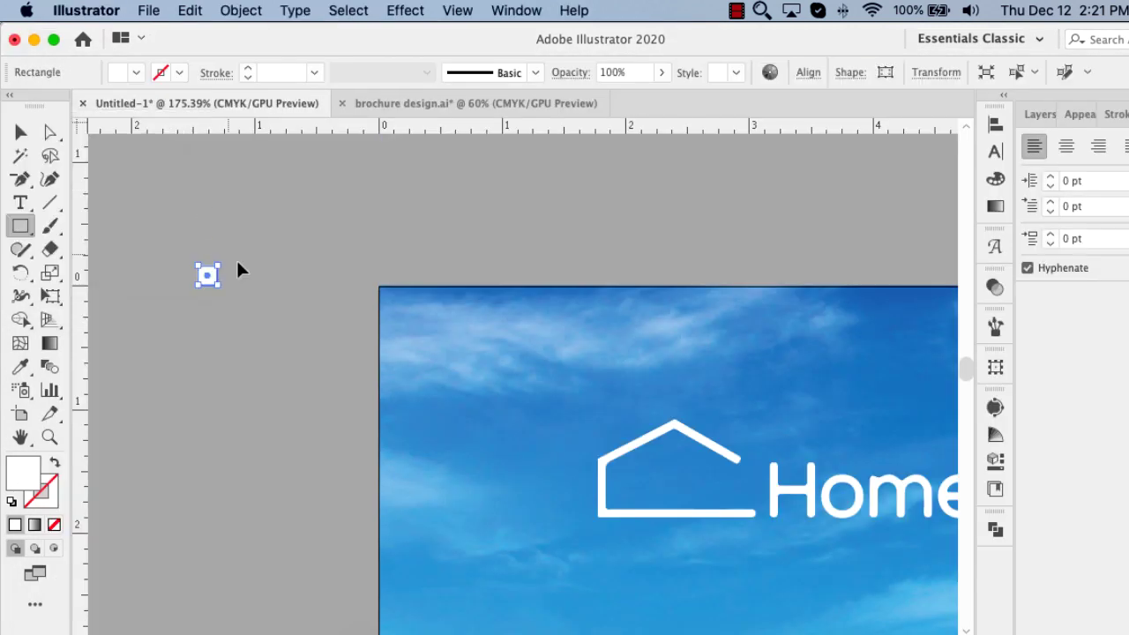
key("v")
left_click(808, 72)
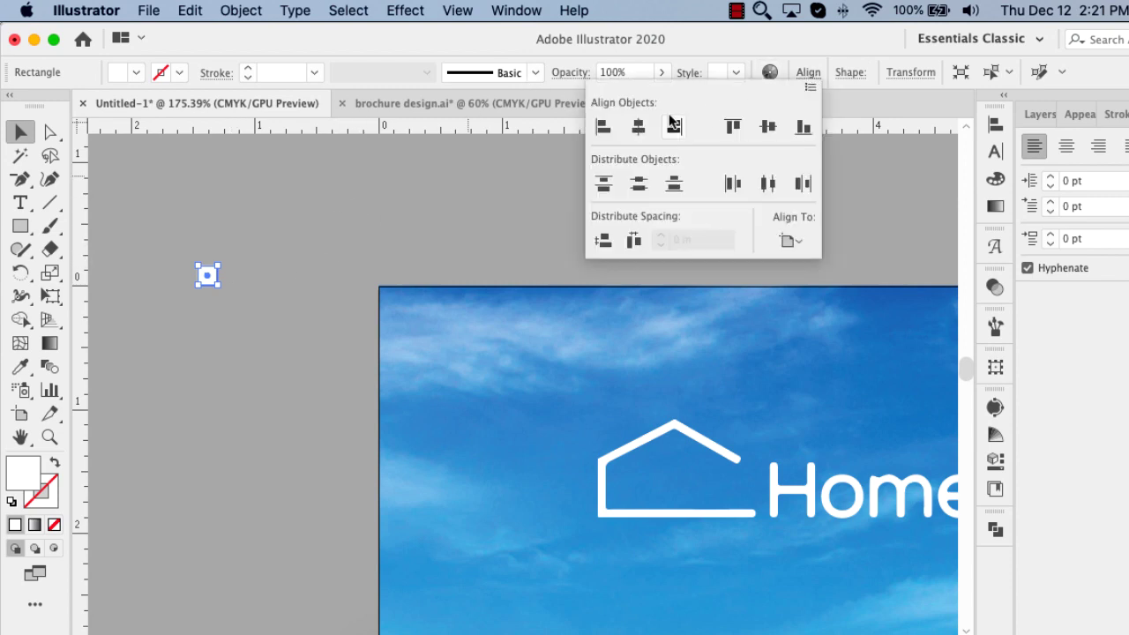
left_click(604, 127)
left_click(733, 127)
Add a vertical and a horizontal guide along the square's right and bottom edges
key("z")
left_click_drag(327, 254, 426, 315)
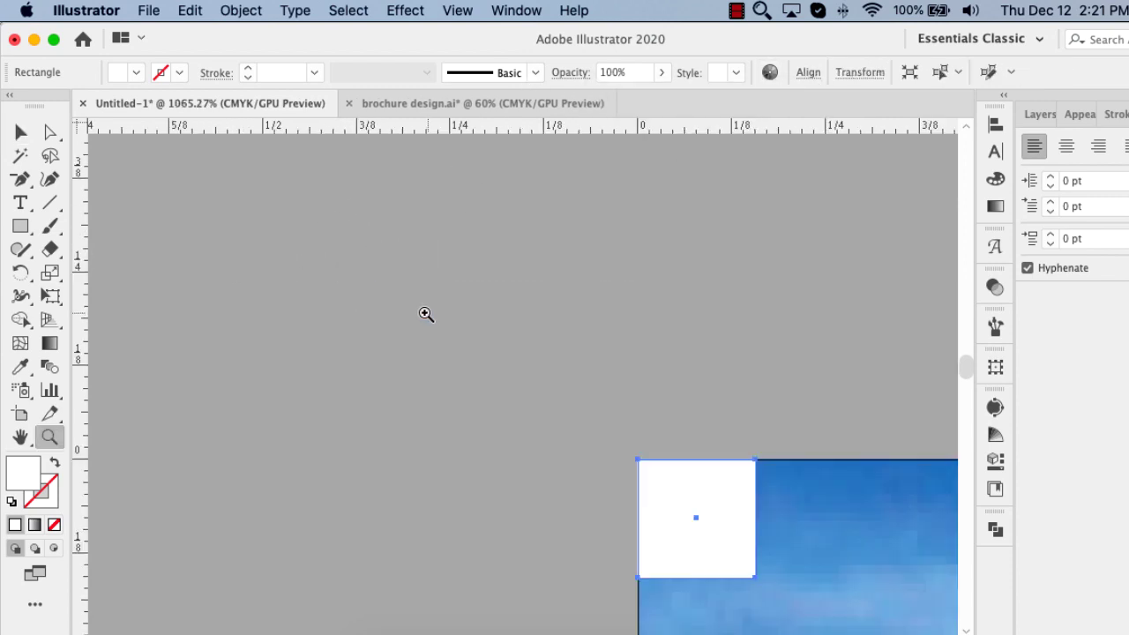
left_click_drag(821, 600, 822, 600)
key("v")
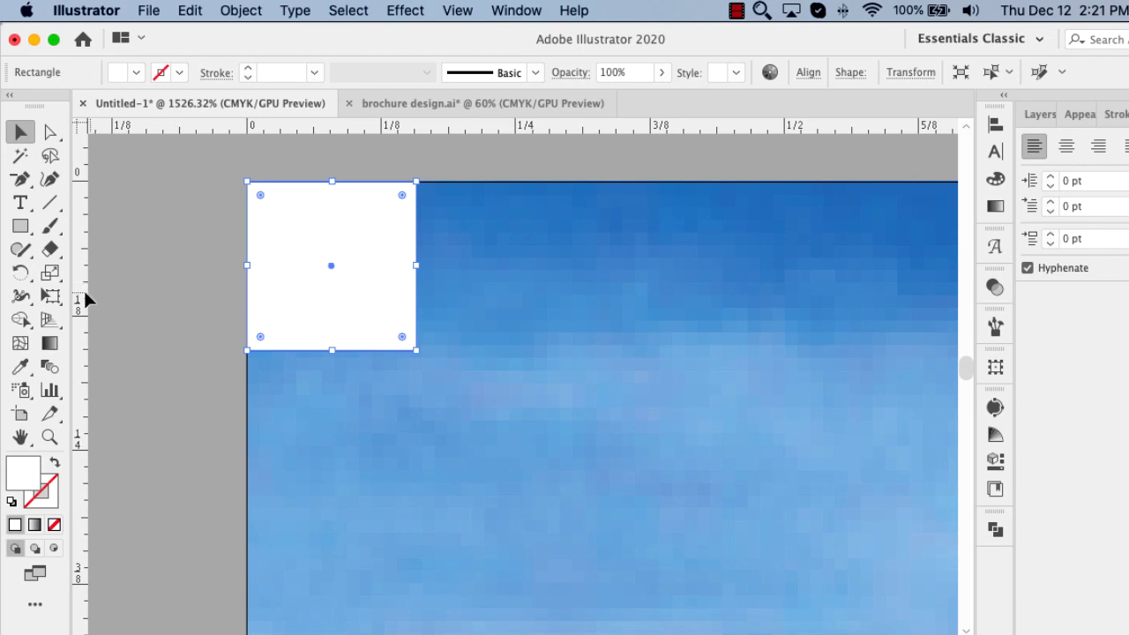
left_click_drag(85, 300, 415, 288)
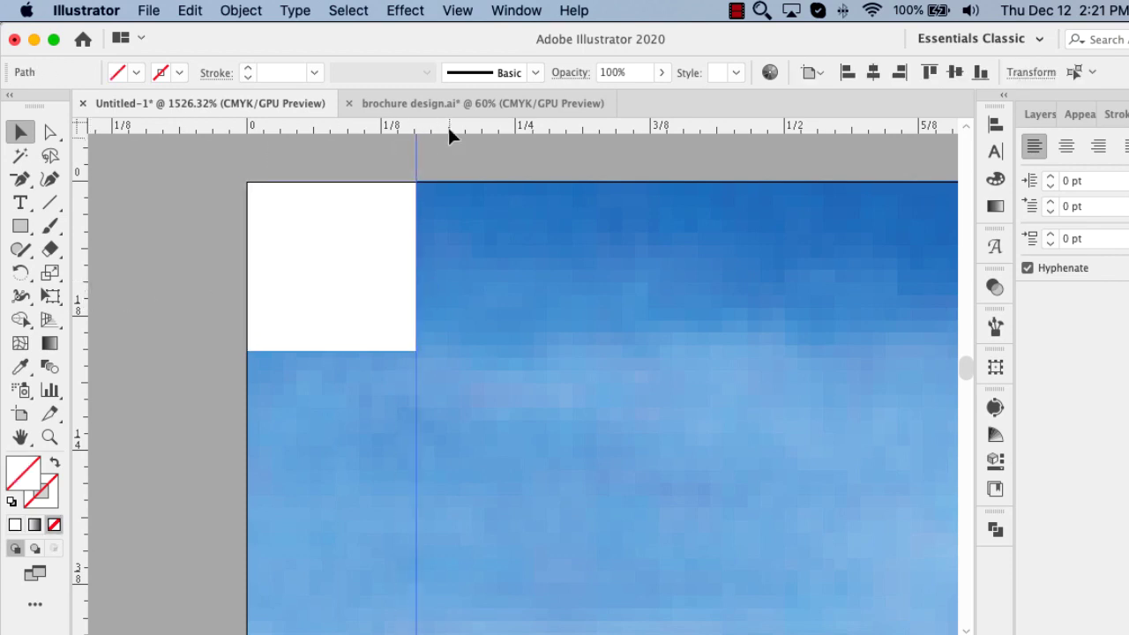
left_click_drag(447, 125, 381, 350)
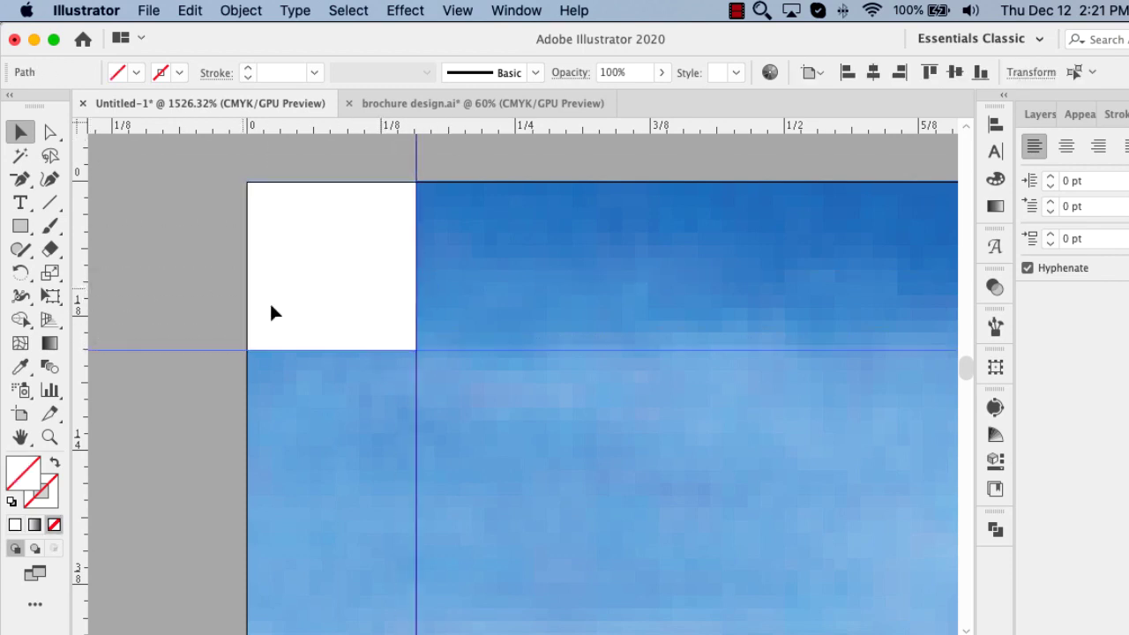
left_click(403, 300)
key("super+0")
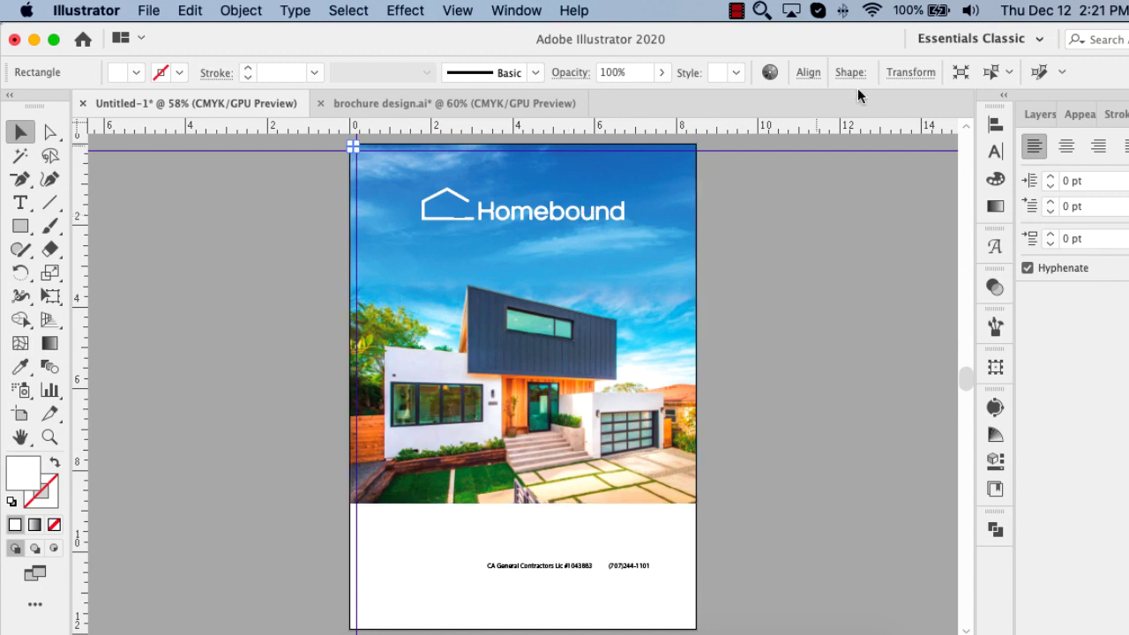
Align the corner square to the cover's right edge and fill it red
left_click(809, 72)
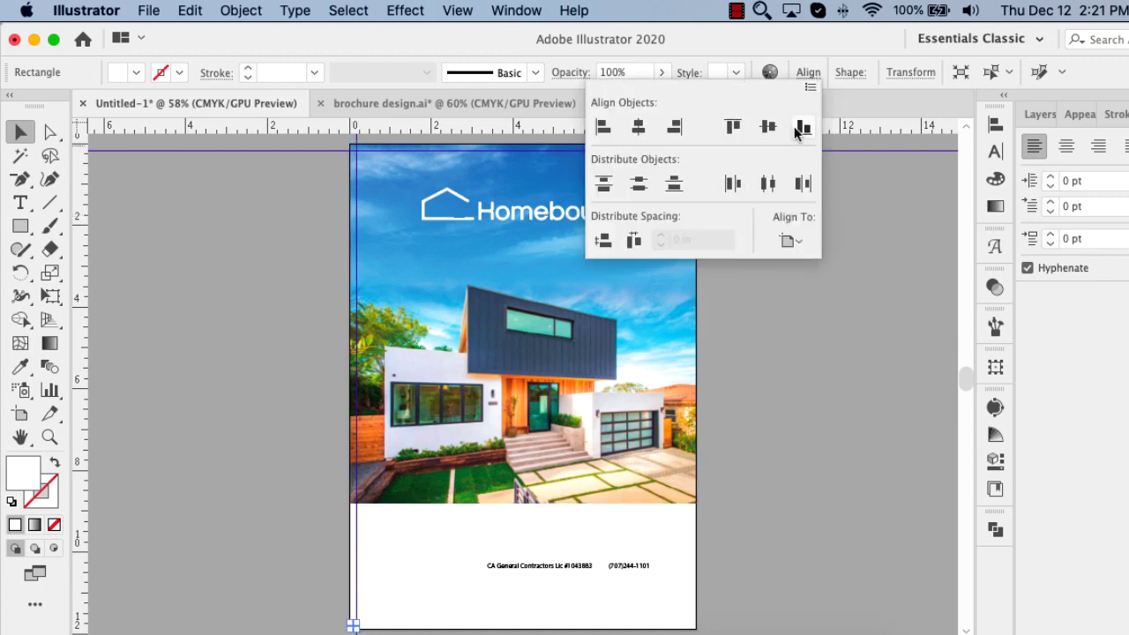
left_click(675, 127)
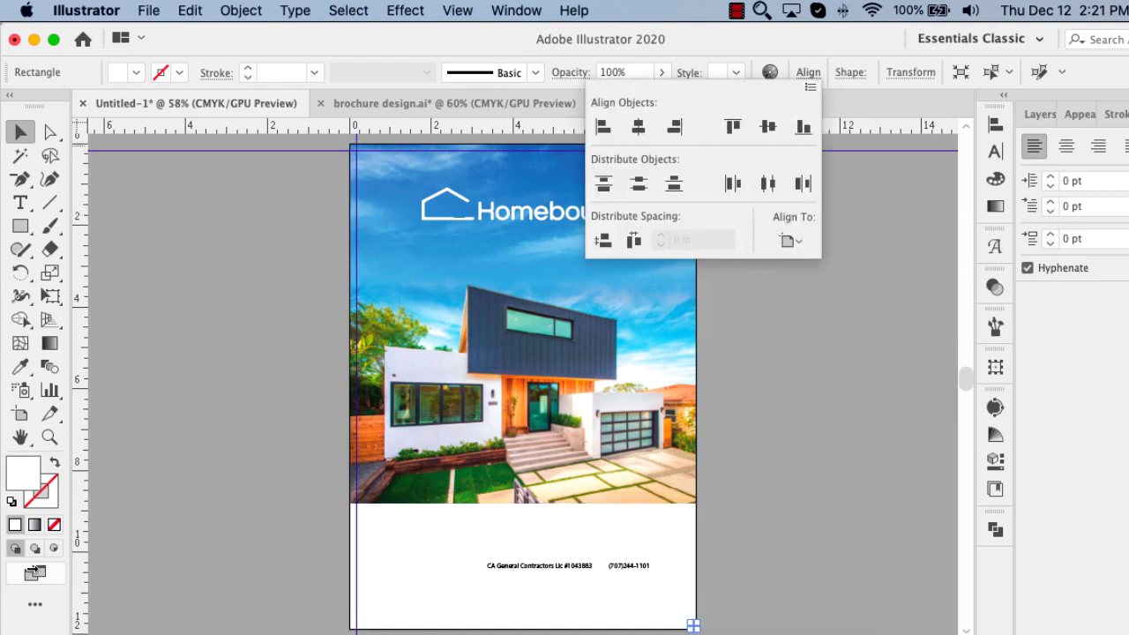
double_click(11, 484)
left_click(242, 221)
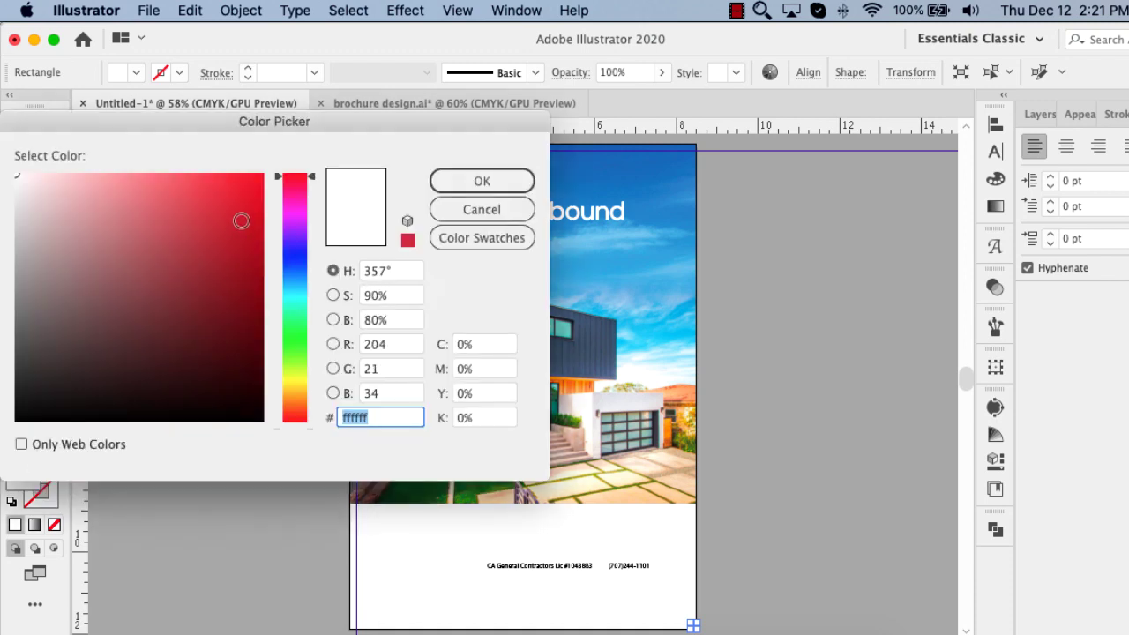
left_click(479, 181)
Add guides along the red square's left and top edges, then delete the square
left_click_drag(714, 567, 684, 609)
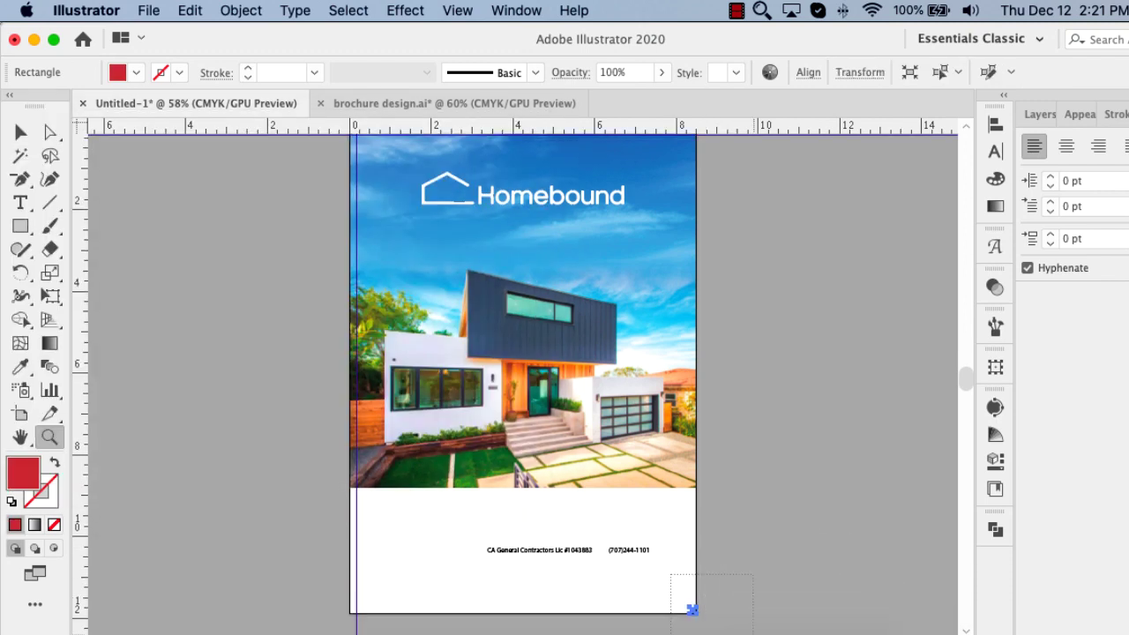
left_click_drag(341, 221, 473, 314)
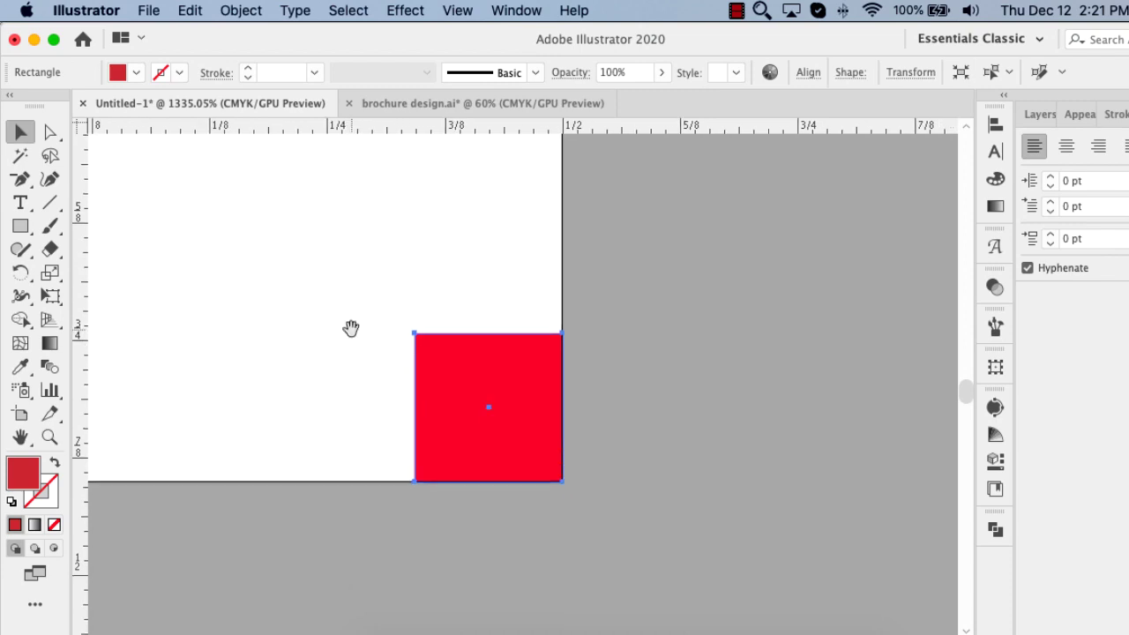
key("v")
left_click_drag(431, 399, 416, 400)
left_click_drag(476, 126, 472, 333)
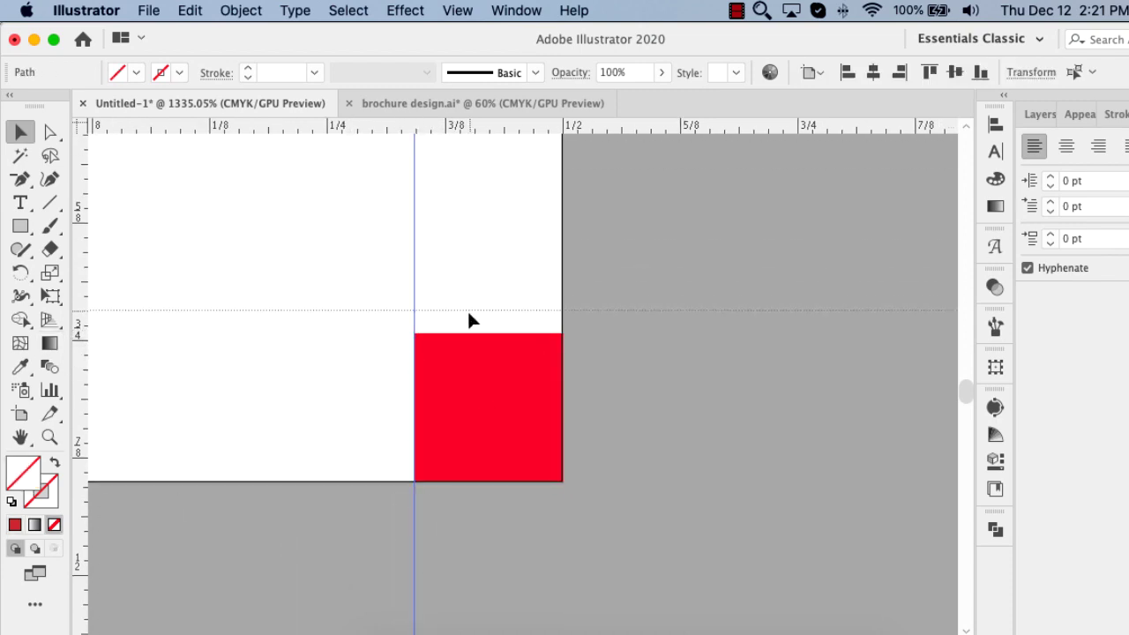
left_click(529, 393)
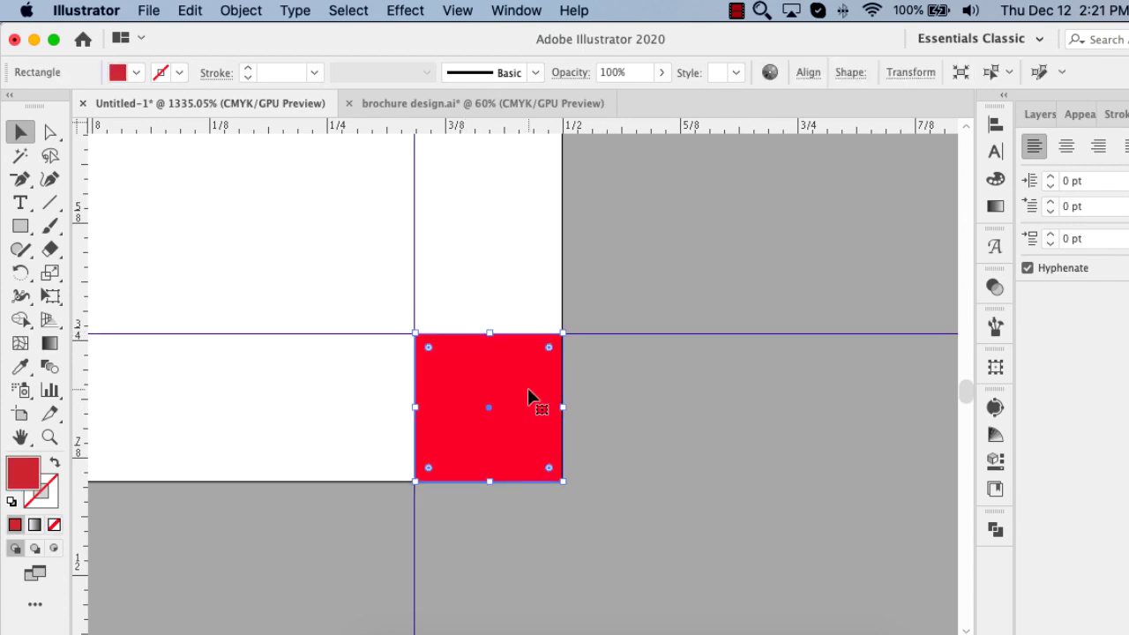
key("BackSpace")
key("super+0")
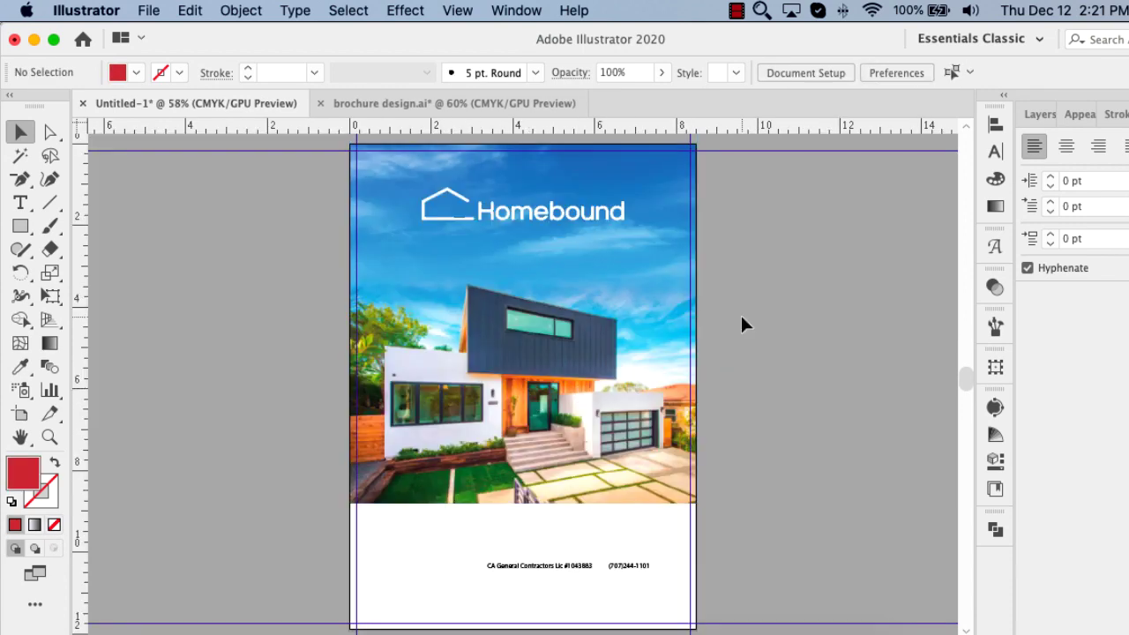
Lock the guides and fit the whole cover in the window
right_click(752, 308)
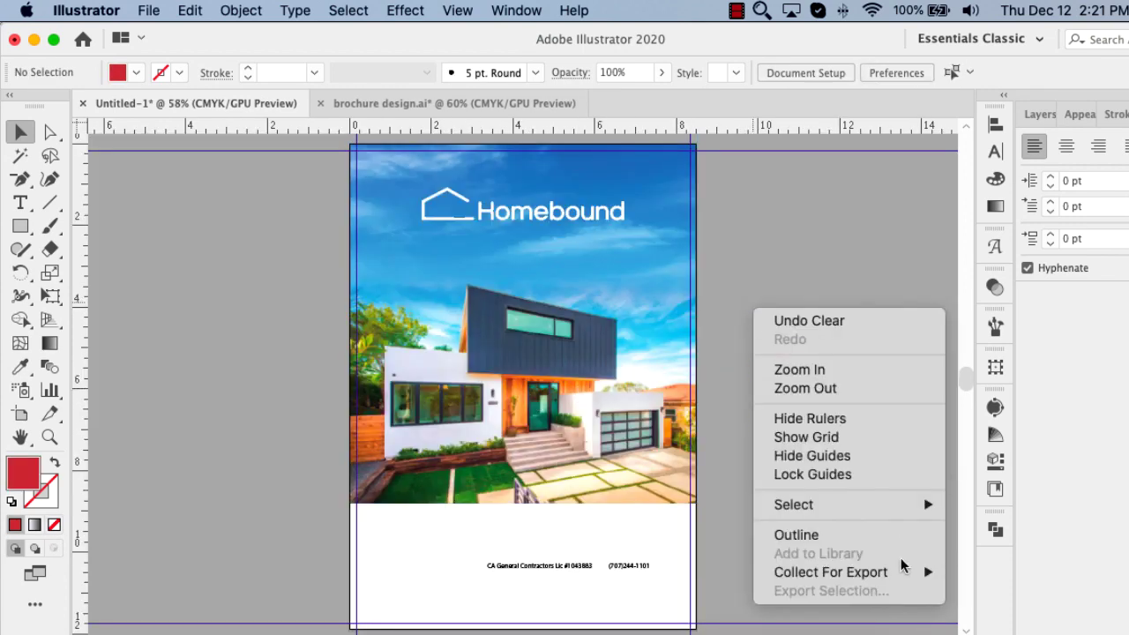
left_click(867, 479)
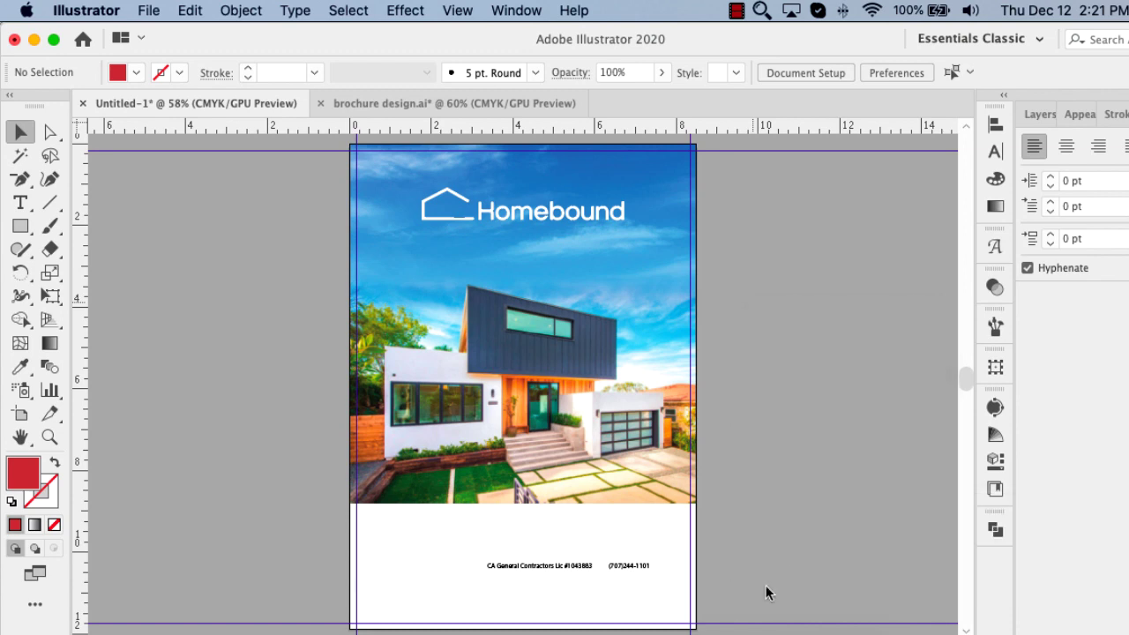
scroll(785, 591, "down", 2)
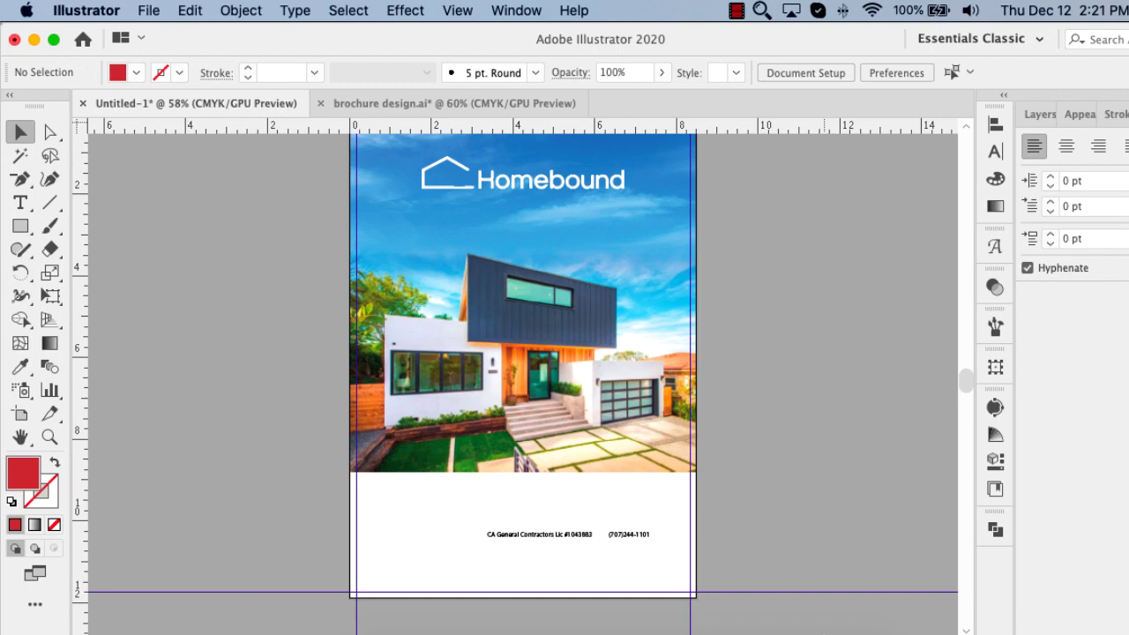
scroll(522, 379, "up", 2)
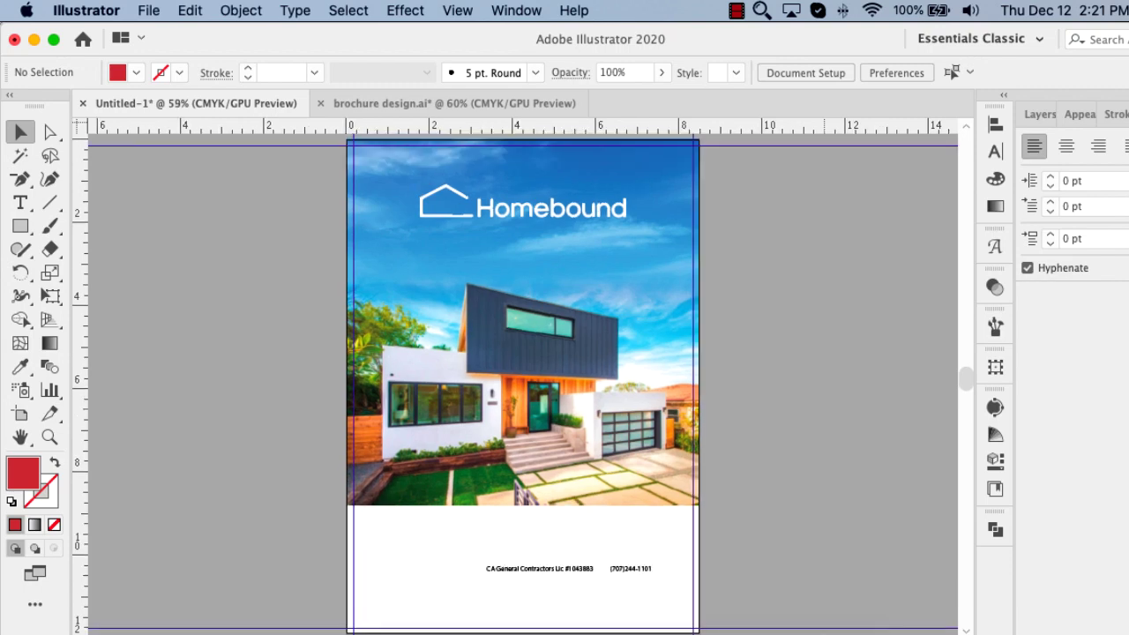
key("super+0")
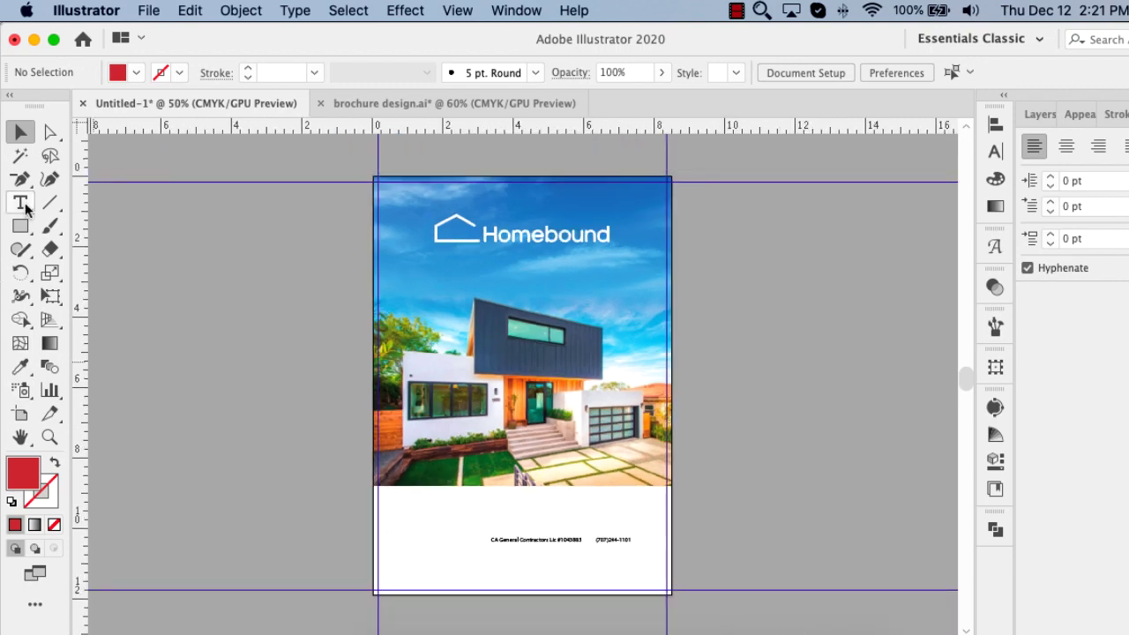
Draw a red rectangle across the cover from its top-left corner
left_click(21, 226)
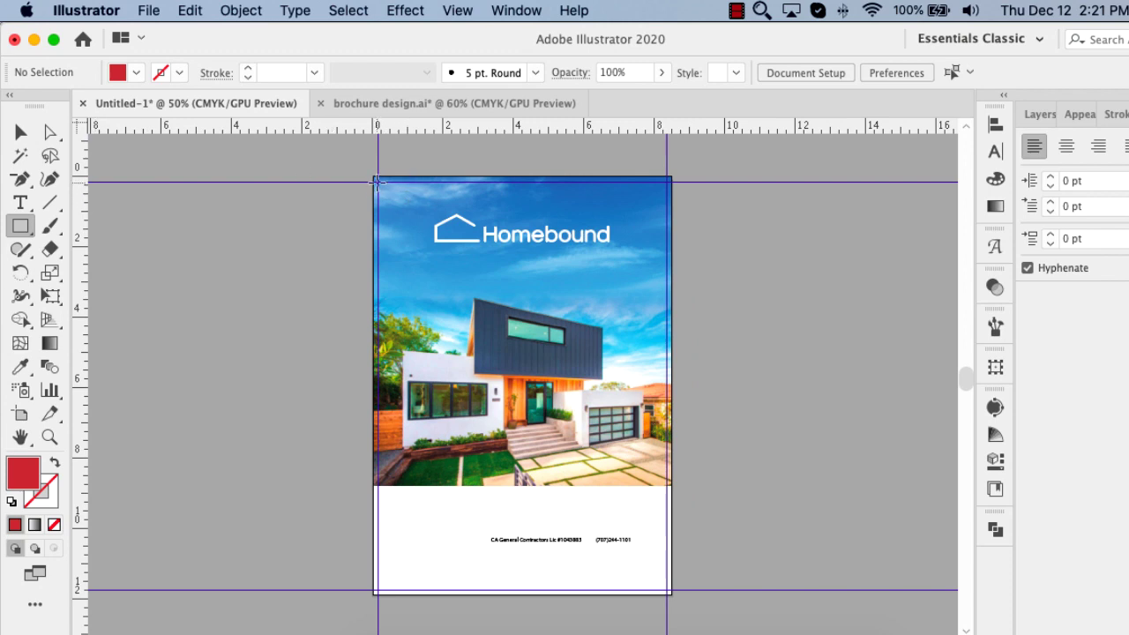
mouse_move(376, 182)
left_mouse_down()
mouse_move(686, 584)
mouse_move(663, 594)
left_mouse_up()
key("z")
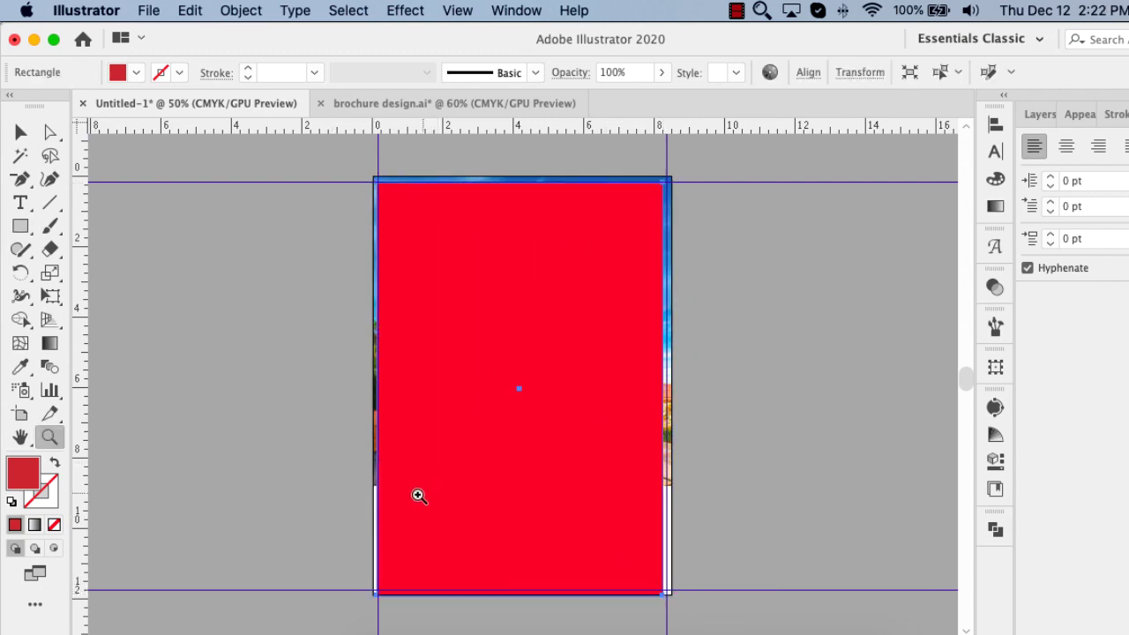
left_click_drag(418, 496, 644, 617)
key("v")
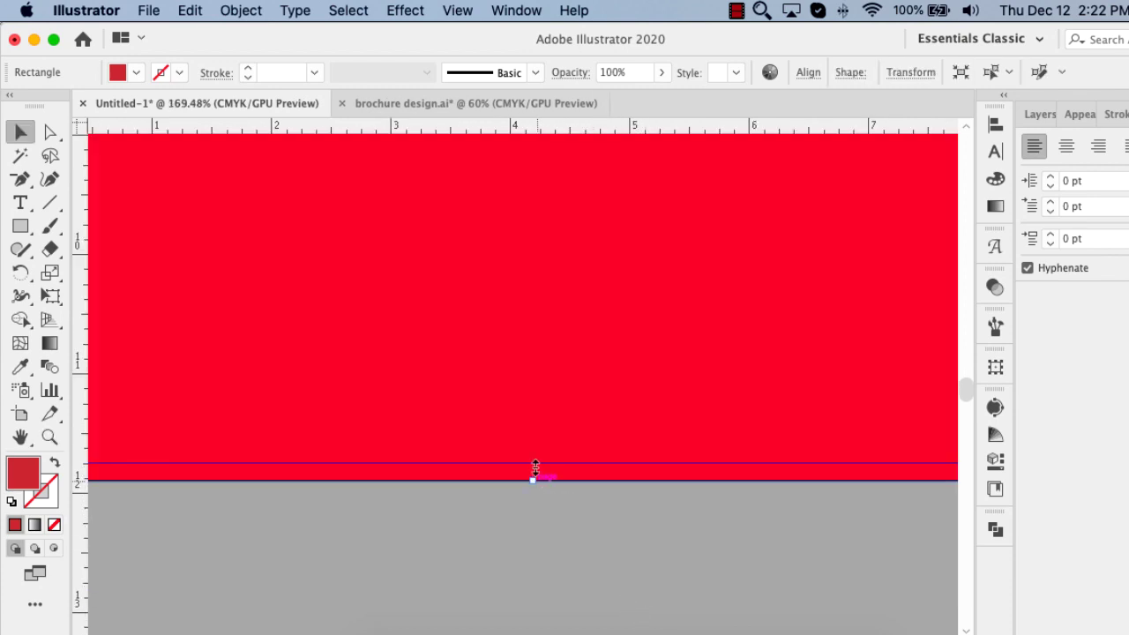
left_click(585, 516)
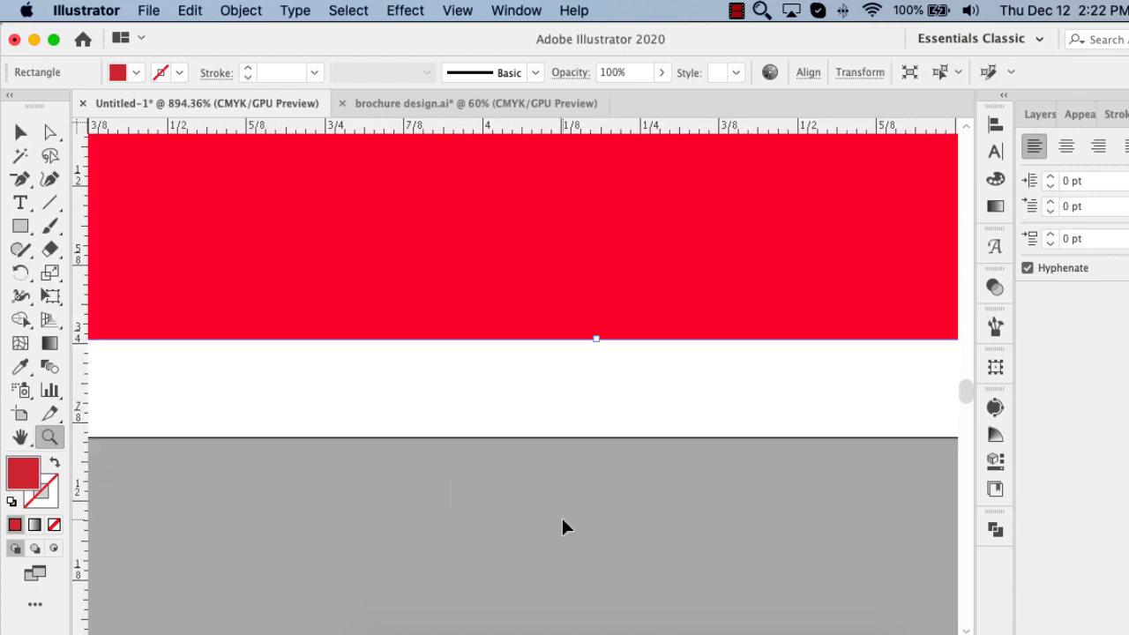
key("cmd+1")
key("cmd+0")
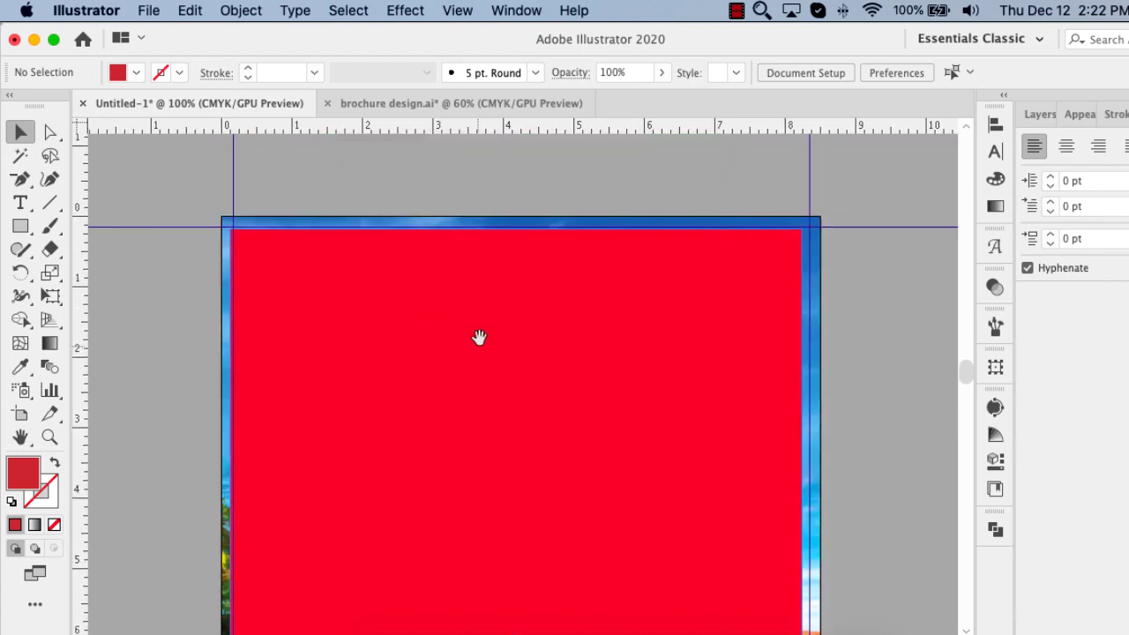
Snap the red rectangle's left edge to the left margin guide
key("z")
left_click_drag(212, 247, 282, 315)
key("v")
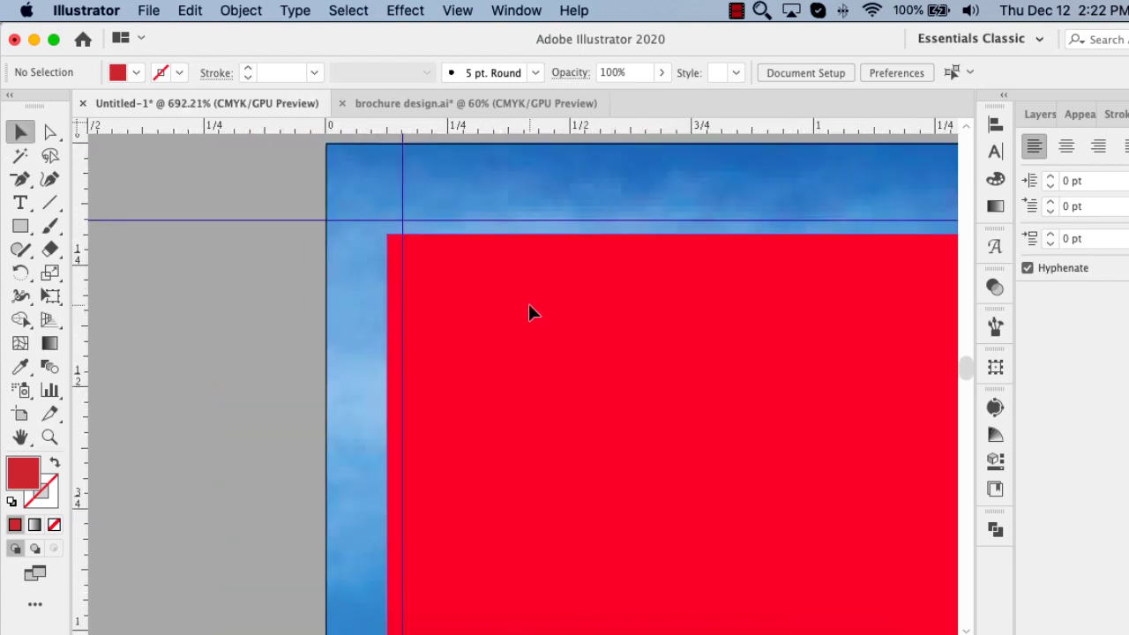
left_click(391, 396)
scroll(462, 496, "down", 3)
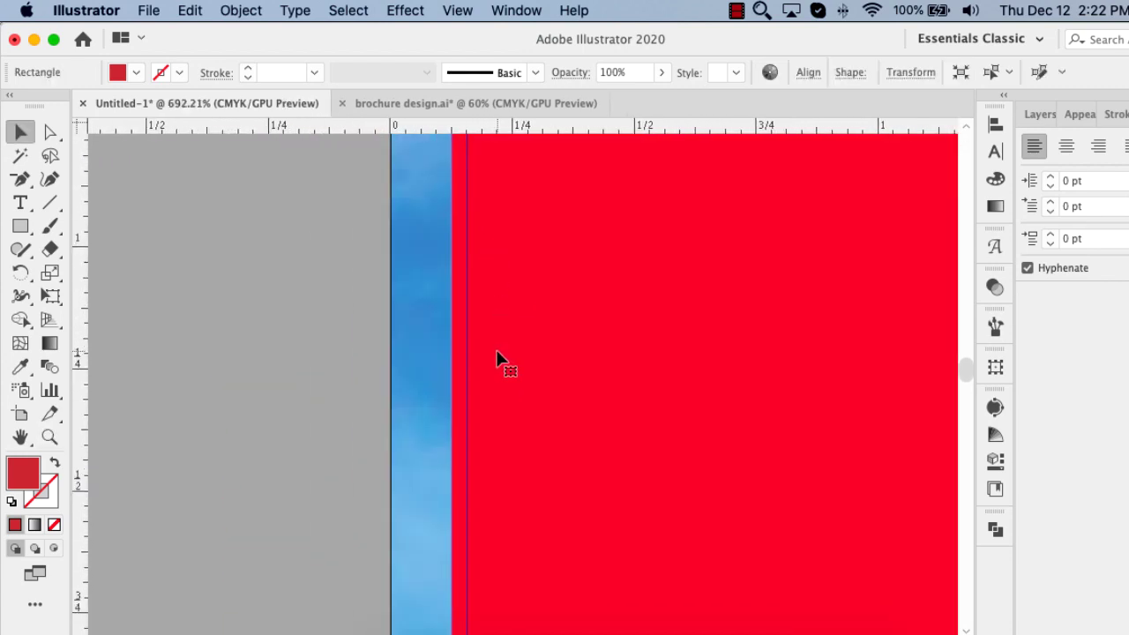
key("cmd+1")
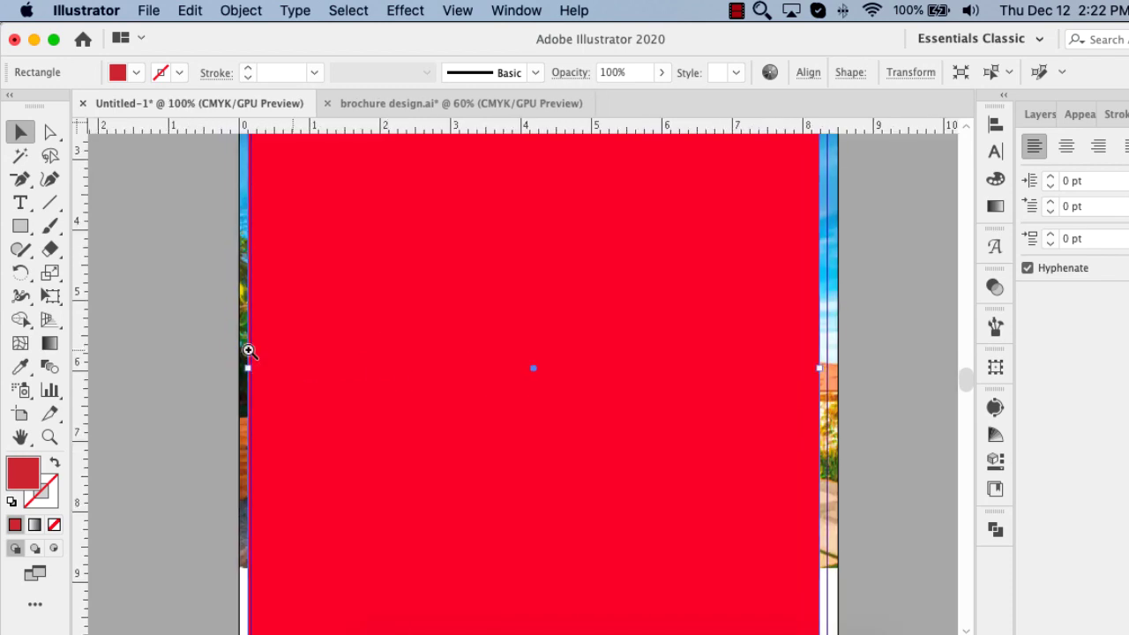
left_click_drag(277, 389, 557, 388)
left_click_drag(428, 396, 450, 396)
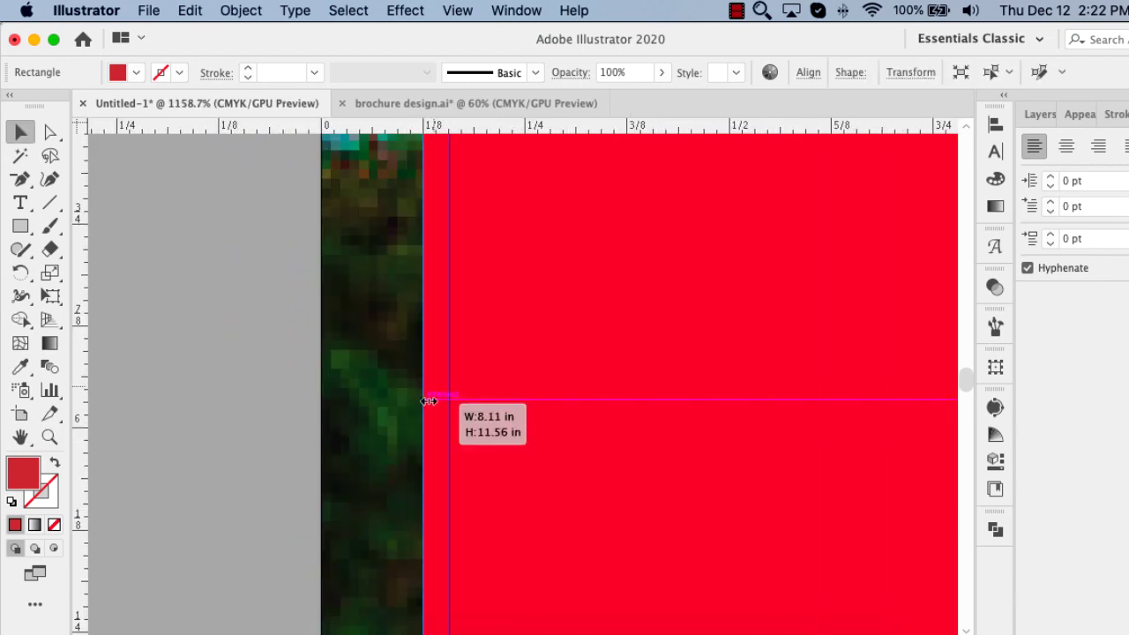
Pull the rectangle's right and top edges onto the margin guides
key("super+1")
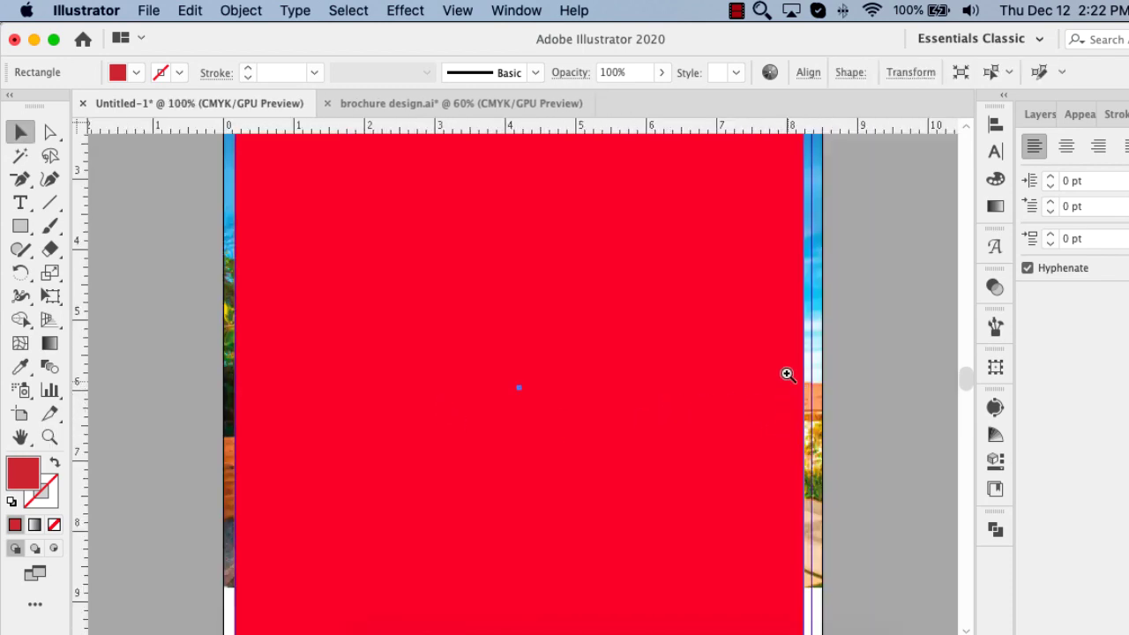
left_click_drag(786, 373, 832, 416)
mouse_move(386, 328)
left_mouse_down()
mouse_move(480, 334)
mouse_move(509, 424)
left_mouse_up()
key("super+1")
scroll(393, 274, "up", 5)
scroll(514, 335, "up", 2)
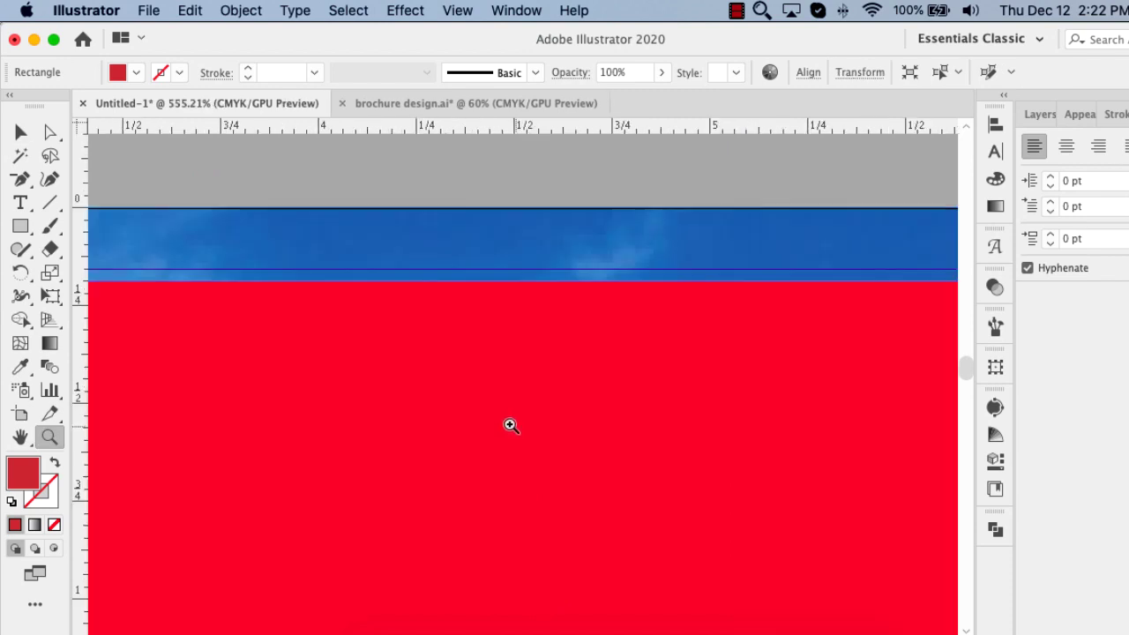
left_click_drag(419, 282, 421, 267)
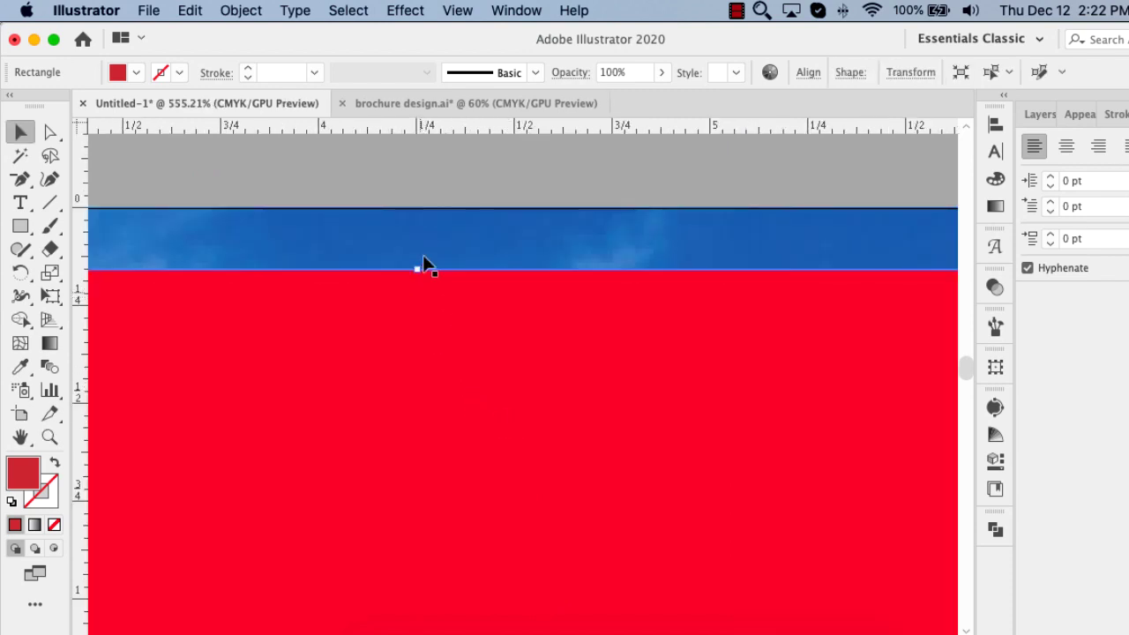
Unlock the guides, delete the old vertical guides, and reselect the red rectangle
left_click(486, 154)
key("super+0")
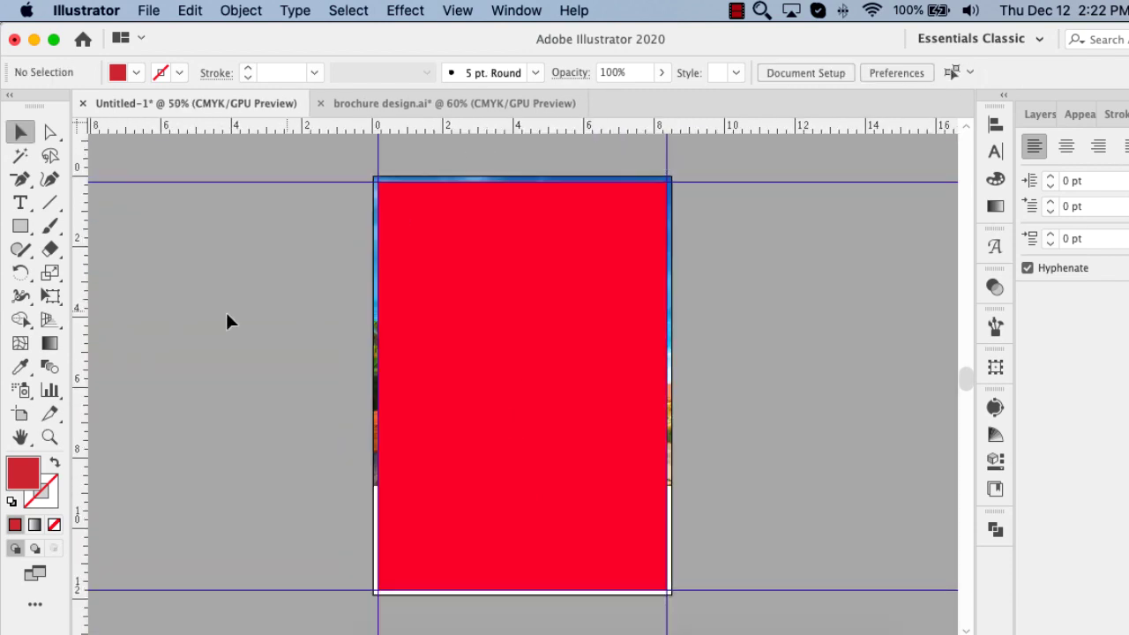
right_click(180, 306)
left_click(266, 479)
scroll(276, 304, "up", 2)
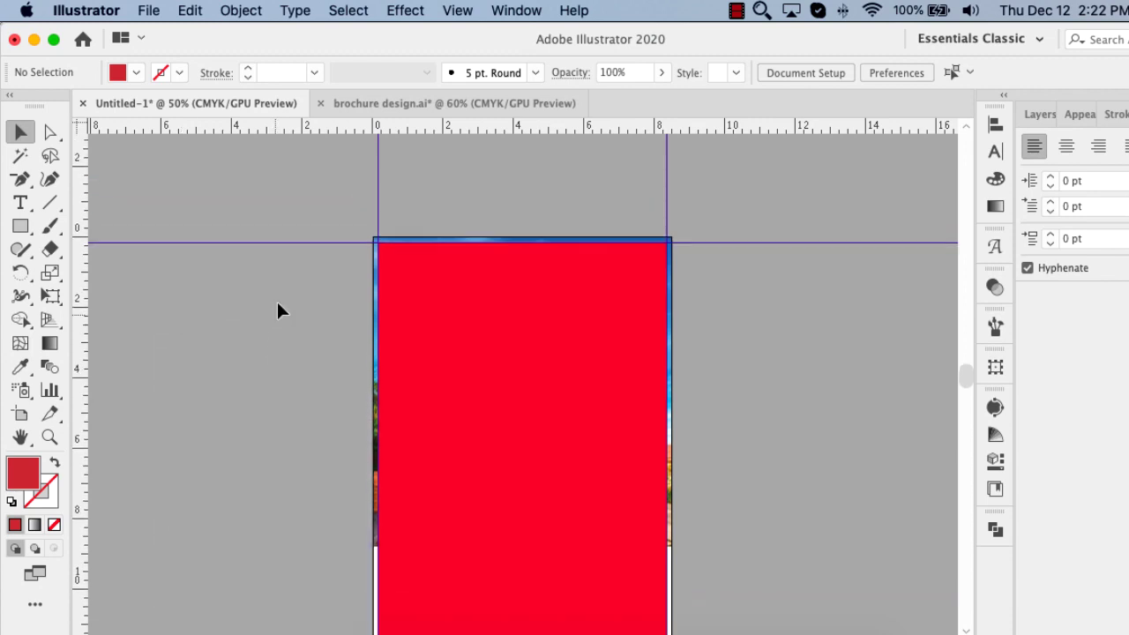
scroll(784, 188, "right", 3)
key("Delete")
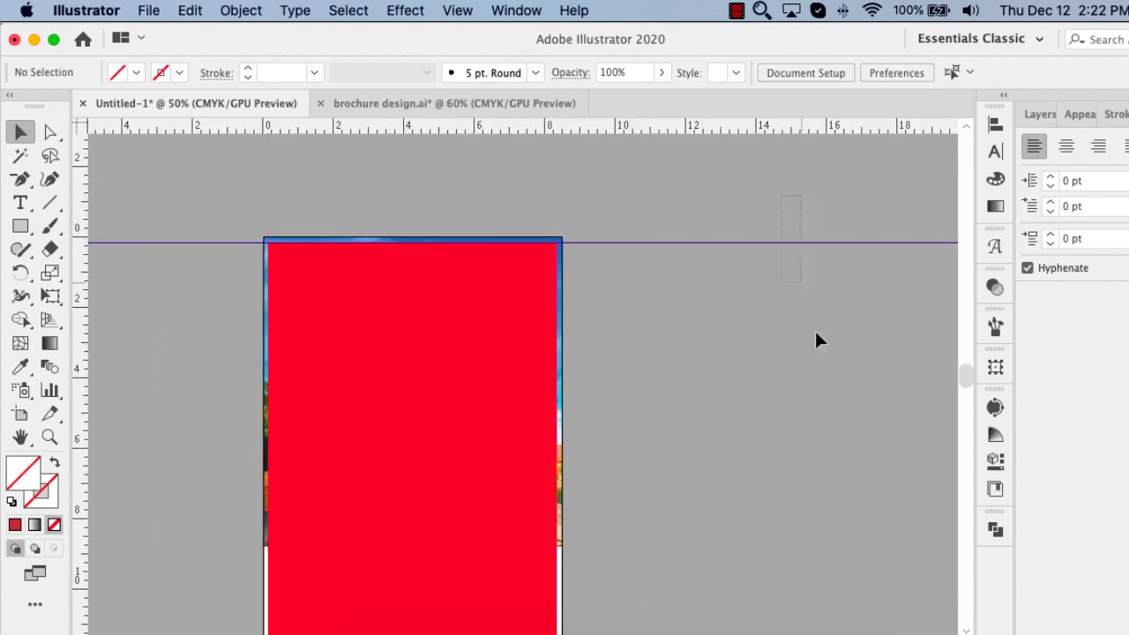
scroll(794, 353, "down", 2)
scroll(759, 441, "down", 5)
scroll(724, 507, "down", 1)
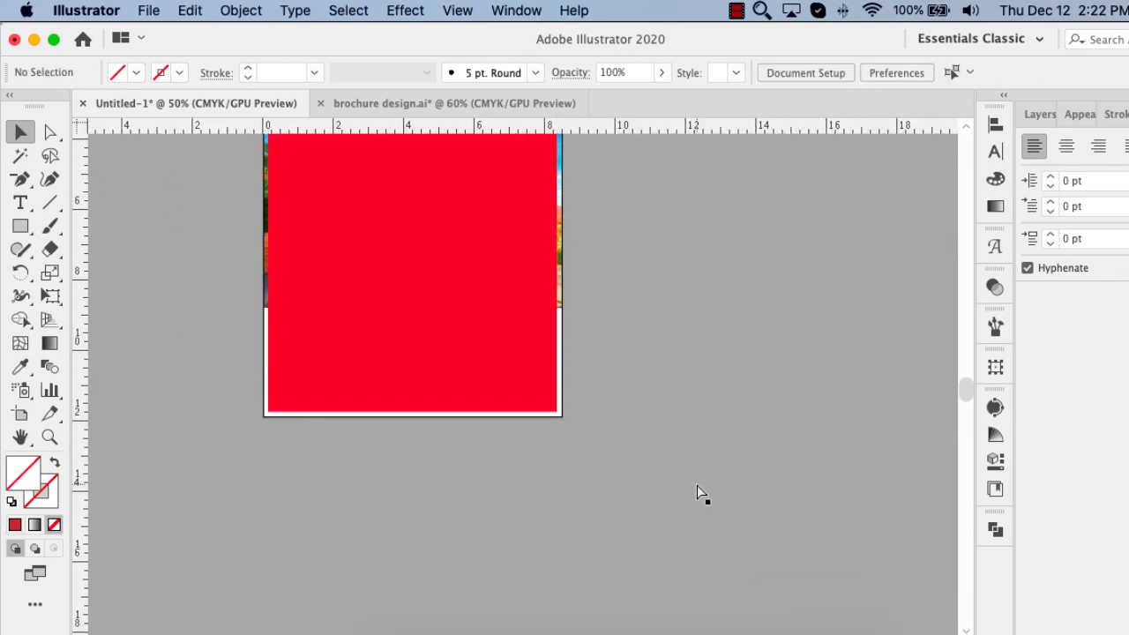
key("super+0")
left_click(485, 287)
Convert the red rectangle into guides and lock them
right_click(549, 256)
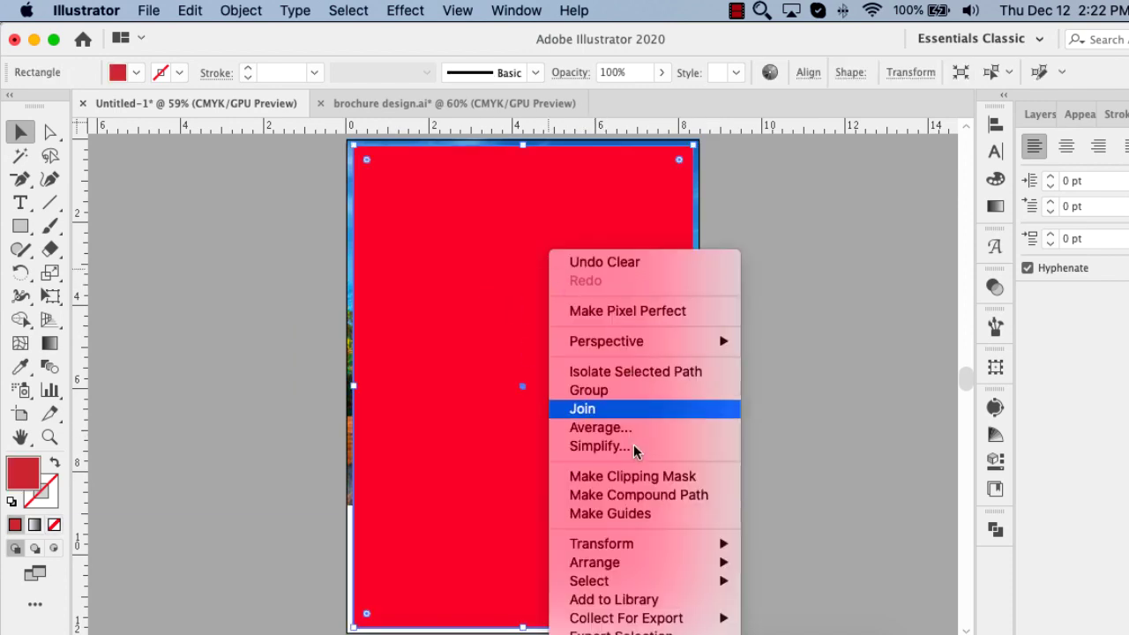
left_click(626, 511)
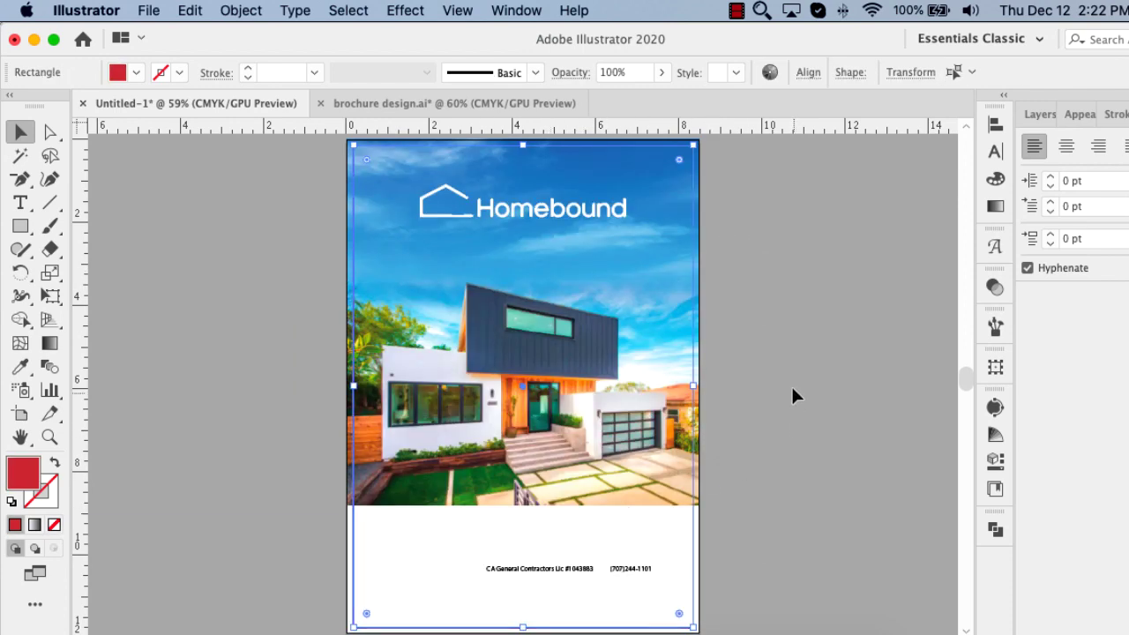
right_click(791, 390)
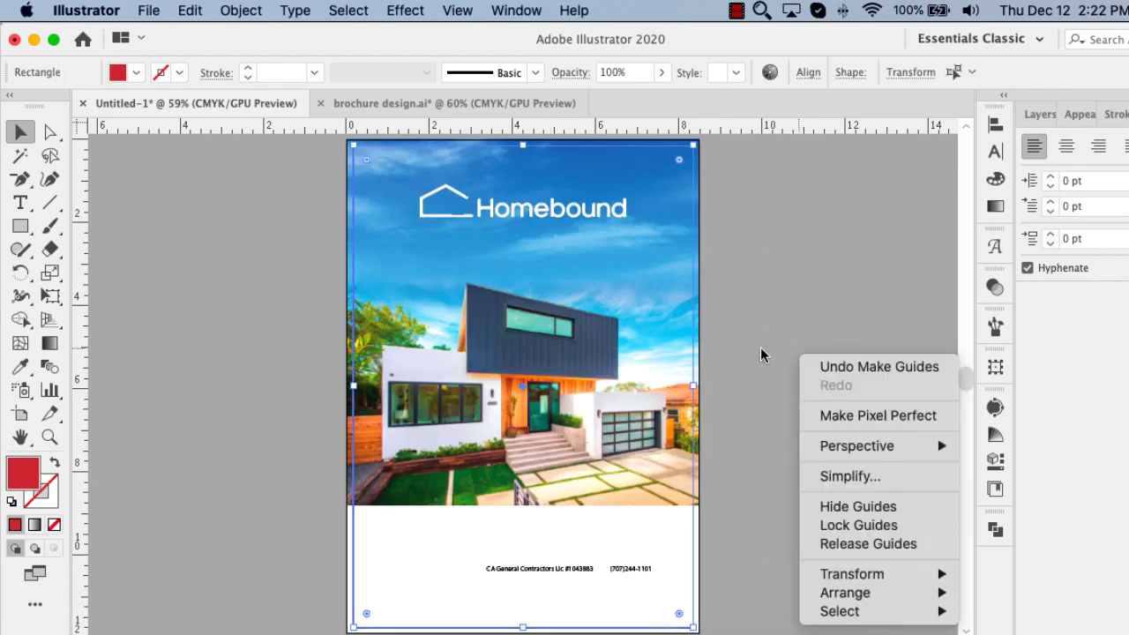
left_click(860, 526)
Check the guide frame's bottom-right corner up close, then glance at the Freepik browser tab
key("z")
mouse_move(565, 564)
left_mouse_down()
mouse_move(683, 242)
mouse_move(785, 359)
left_mouse_up()
key("v")
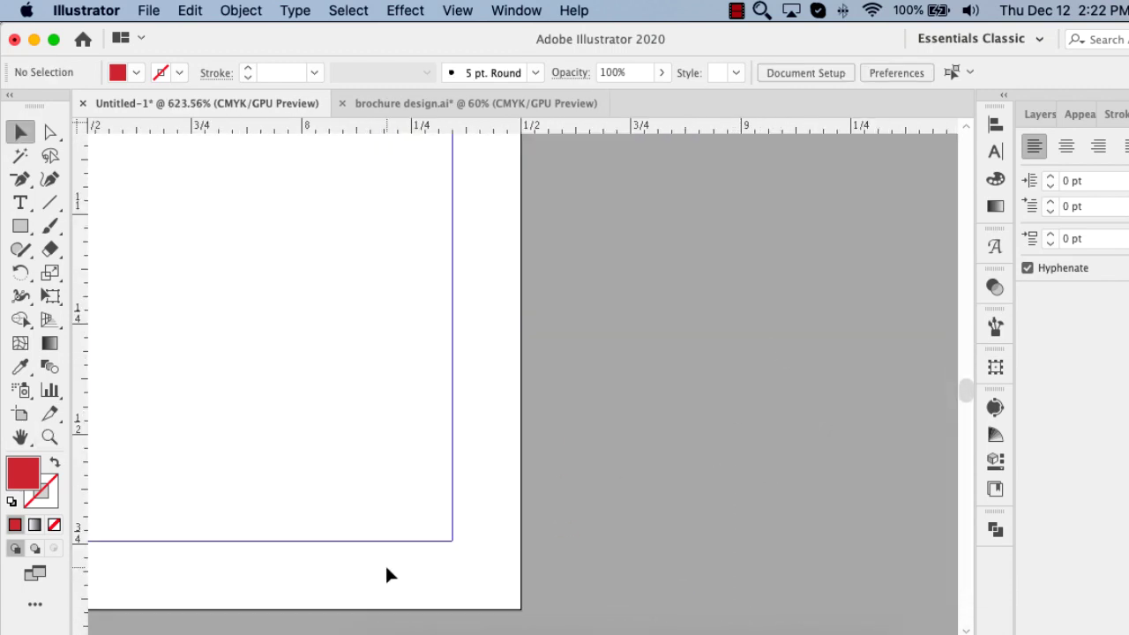
key("ctrl+0")
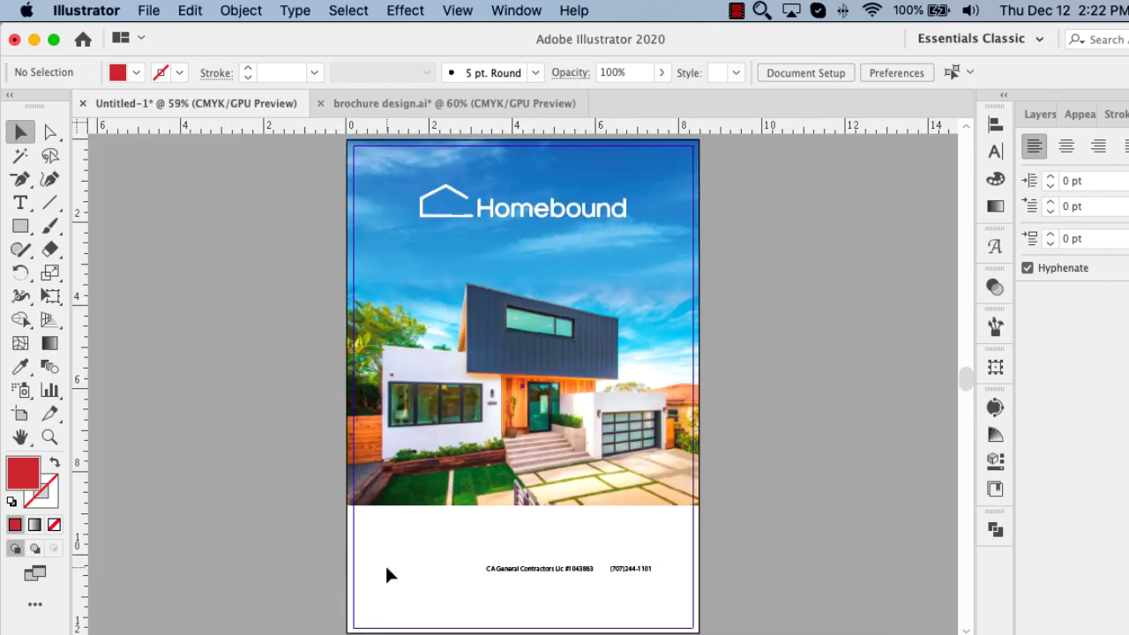
mouse_move(559, 617)
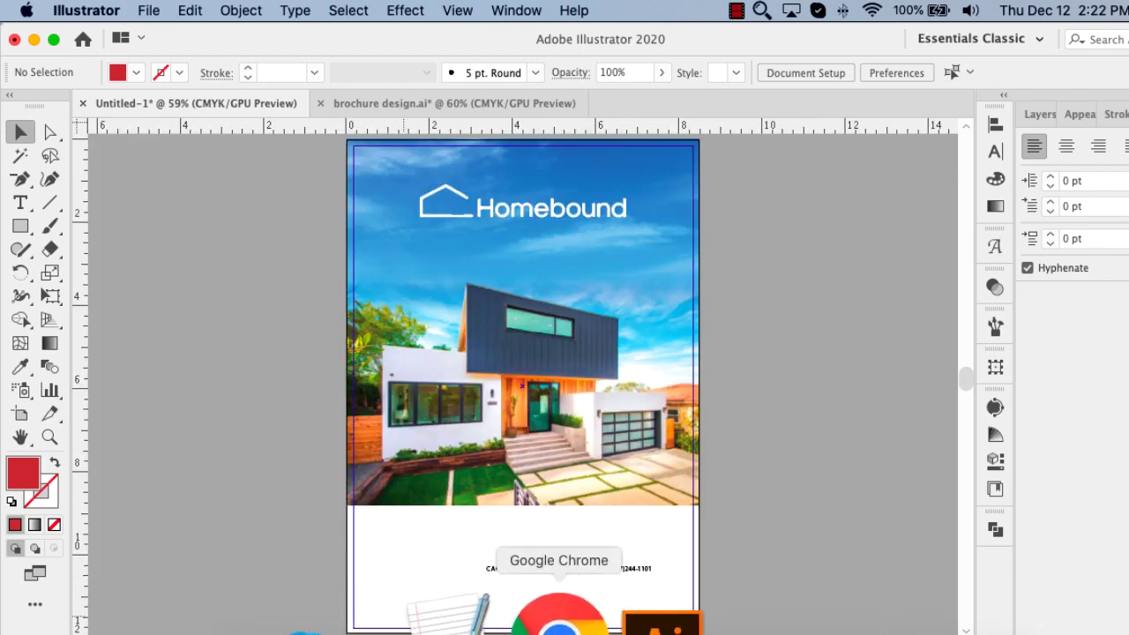
left_click(545, 620)
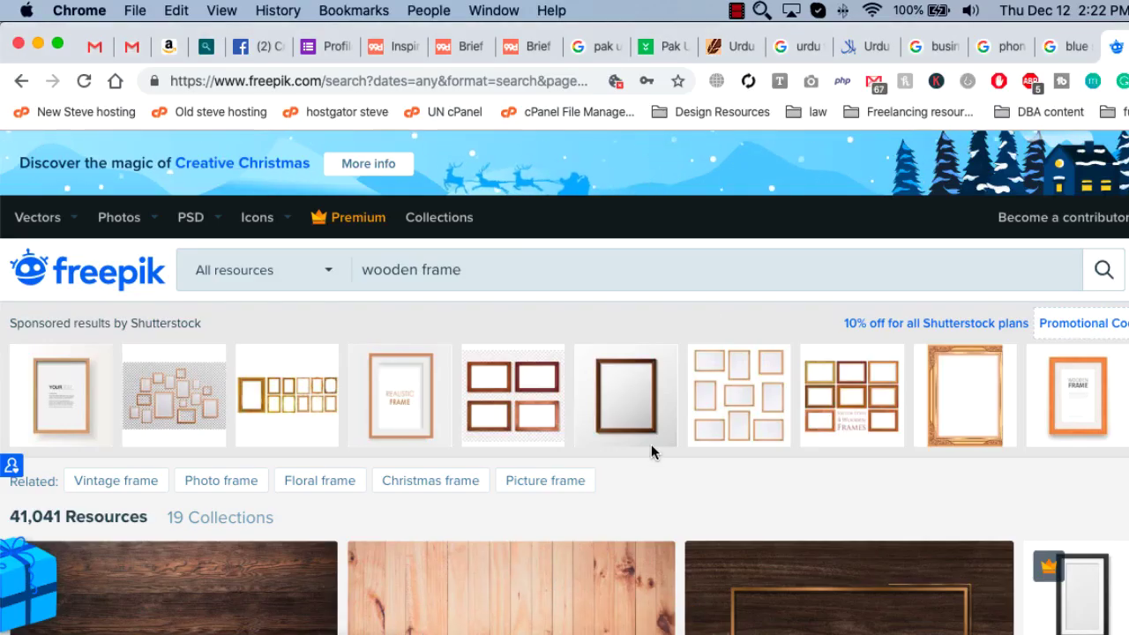
left_click(543, 615)
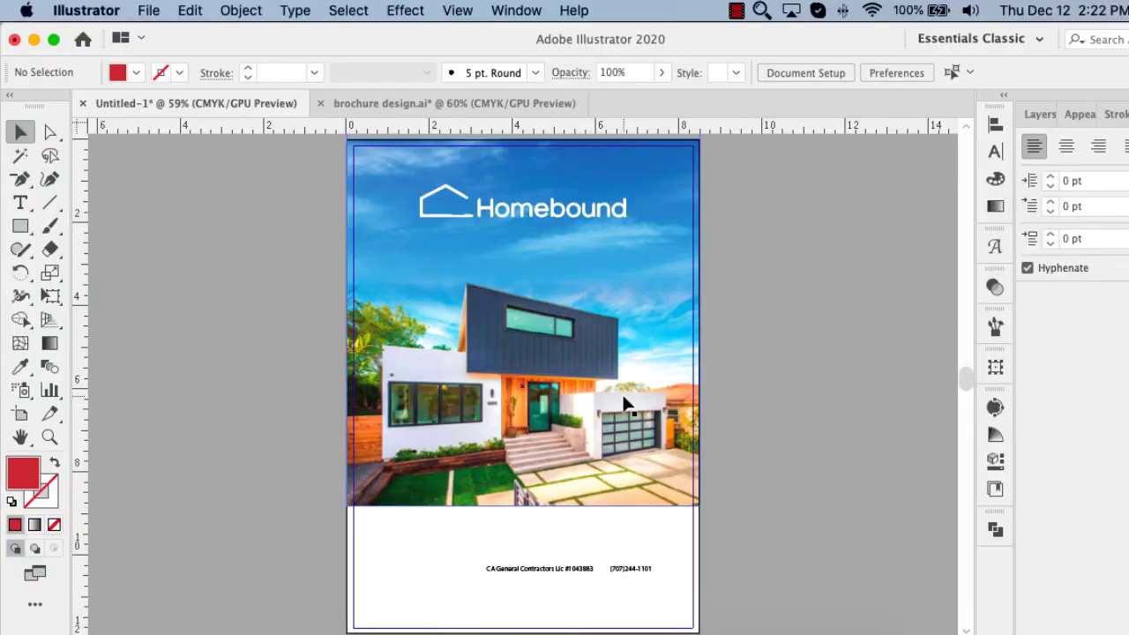
Review a new Letter document with 0 pt bleed, then cancel without creating it
key("super+n")
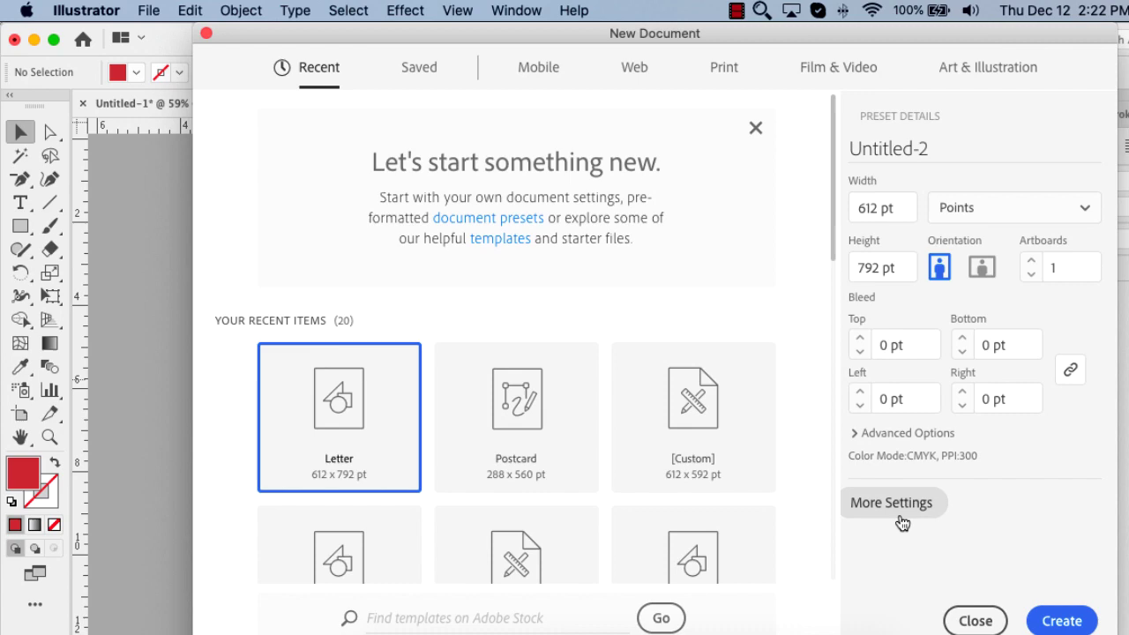
left_click(891, 503)
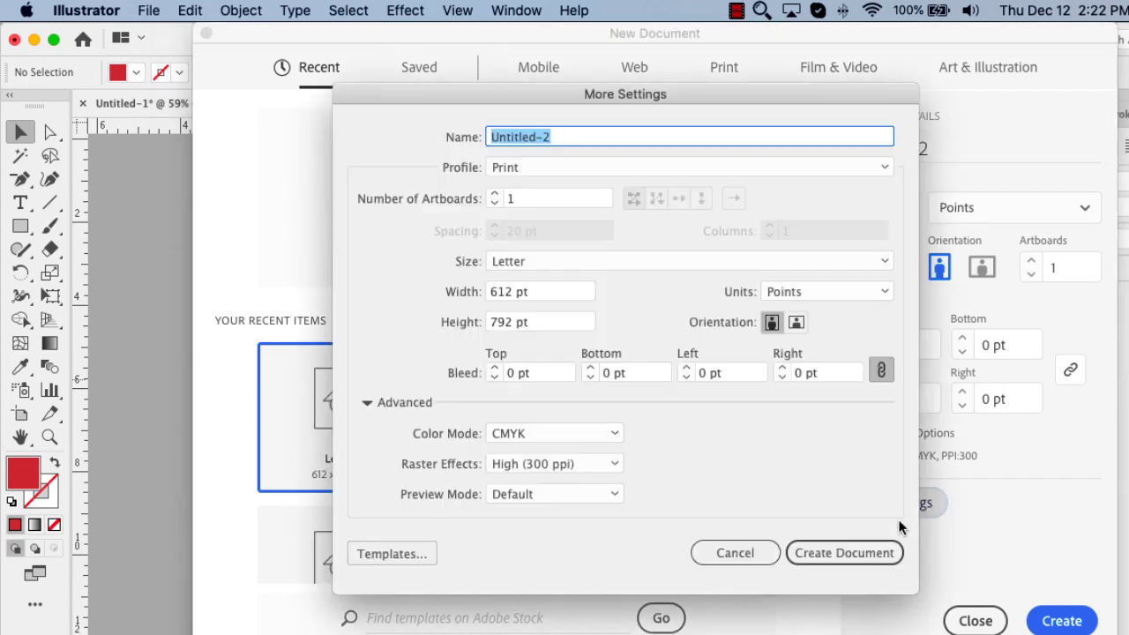
left_click(763, 11)
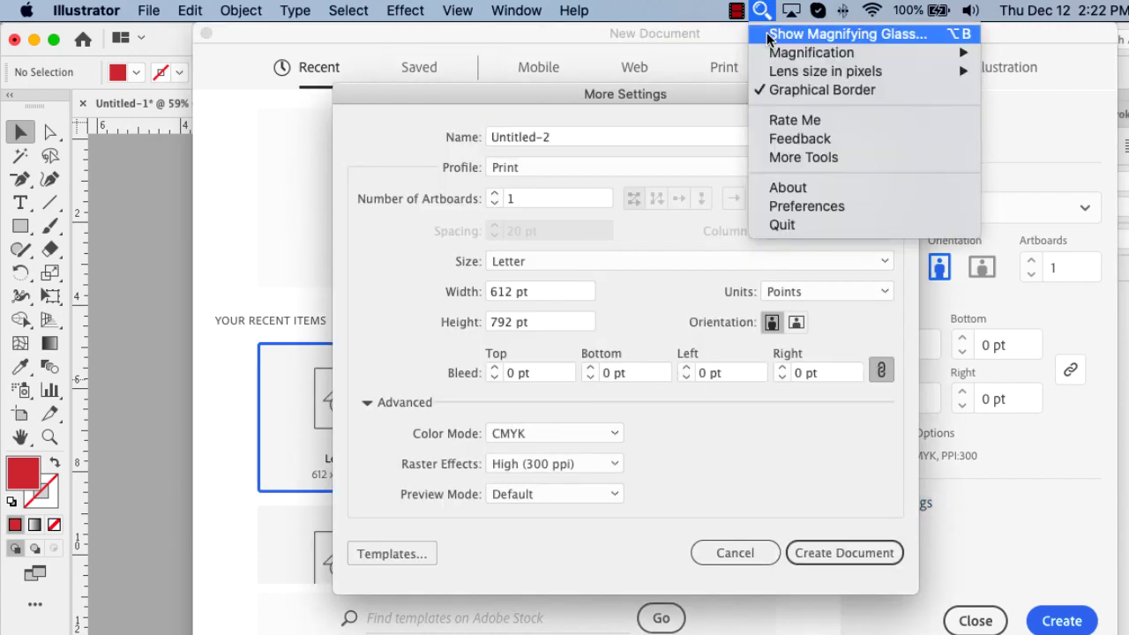
left_click(844, 32)
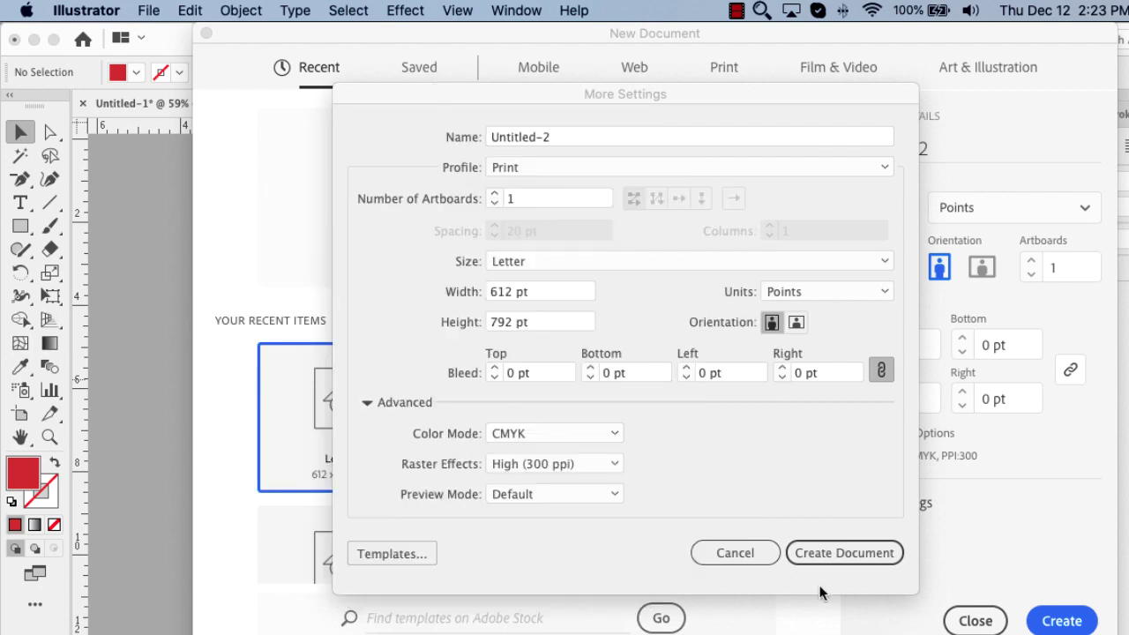
left_click(735, 553)
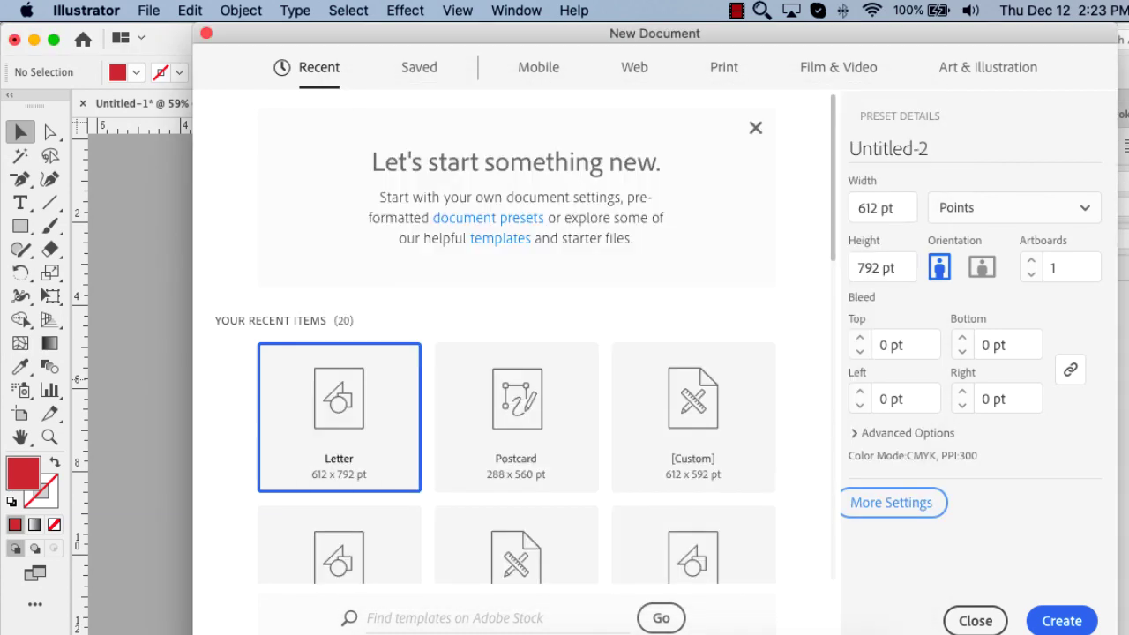
left_click(976, 620)
Back in Chrome, change the Freepik search from 'frame' to 'sign' to find wooden signs
left_click(582, 210)
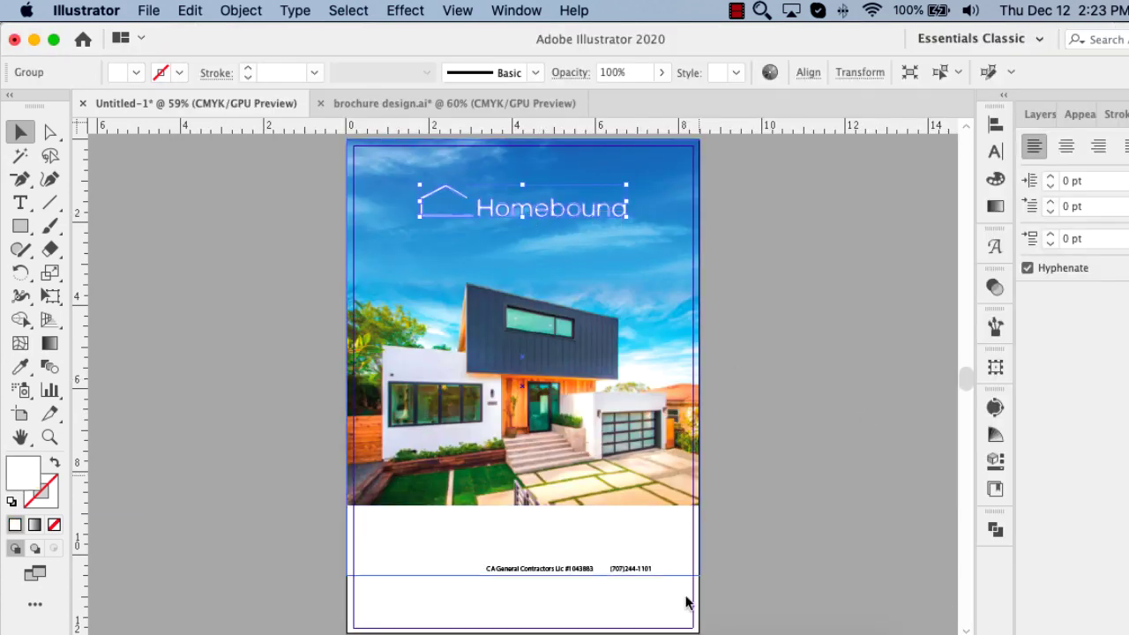
left_click(536, 618)
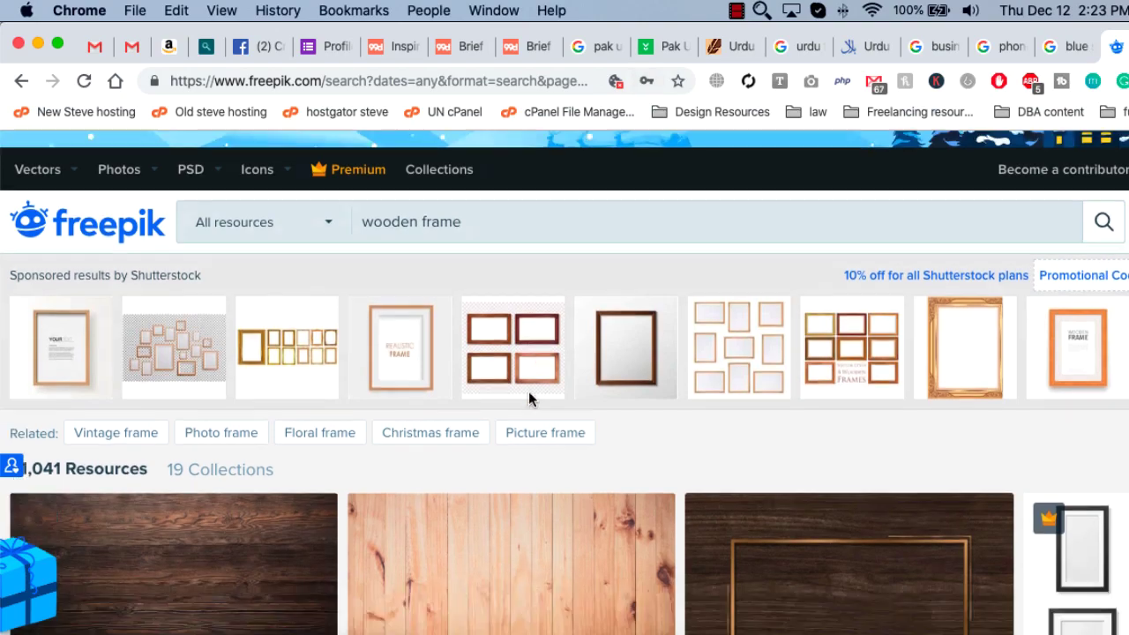
scroll(634, 317, "down", 5)
scroll(637, 317, "down", 7)
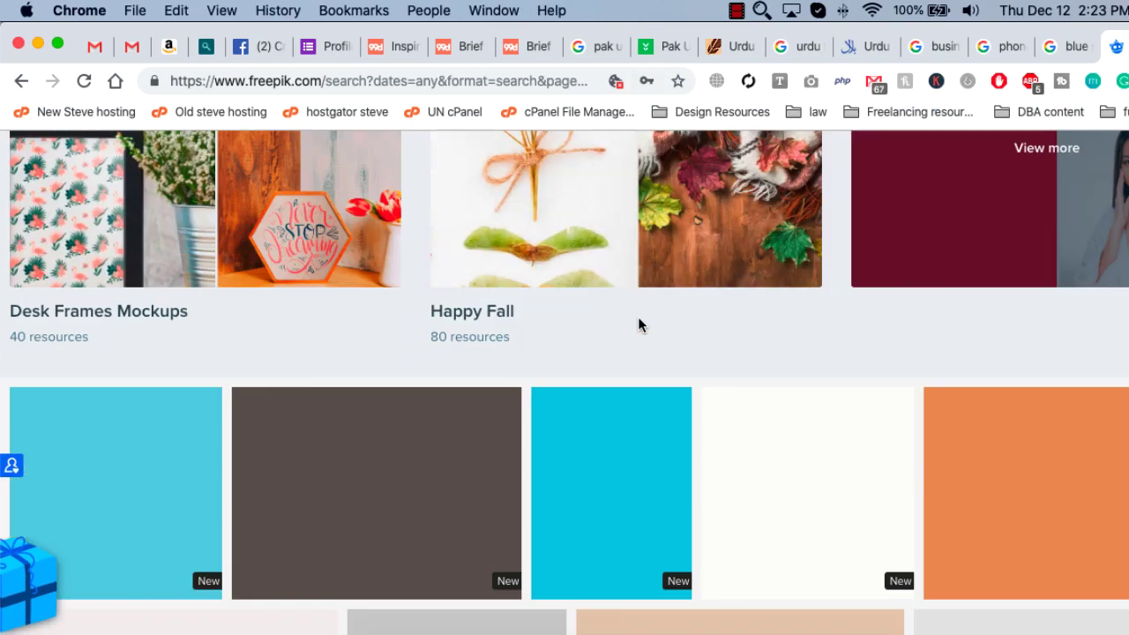
scroll(638, 317, "up", 4)
scroll(642, 326, "up", 10)
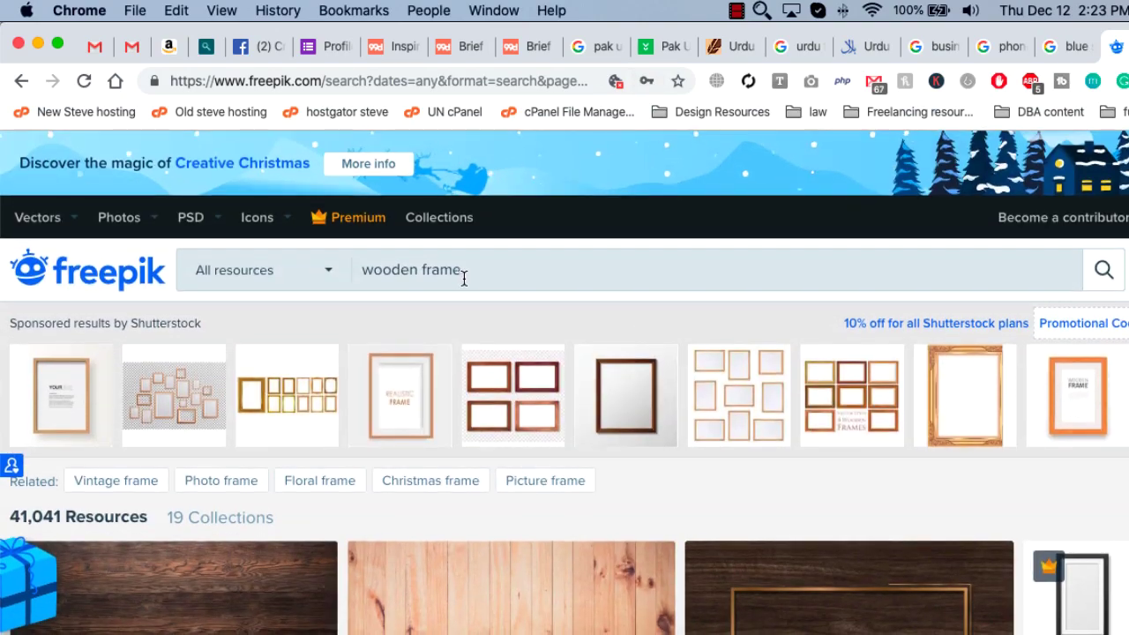
left_click(465, 271)
double_click(441, 269)
type("si")
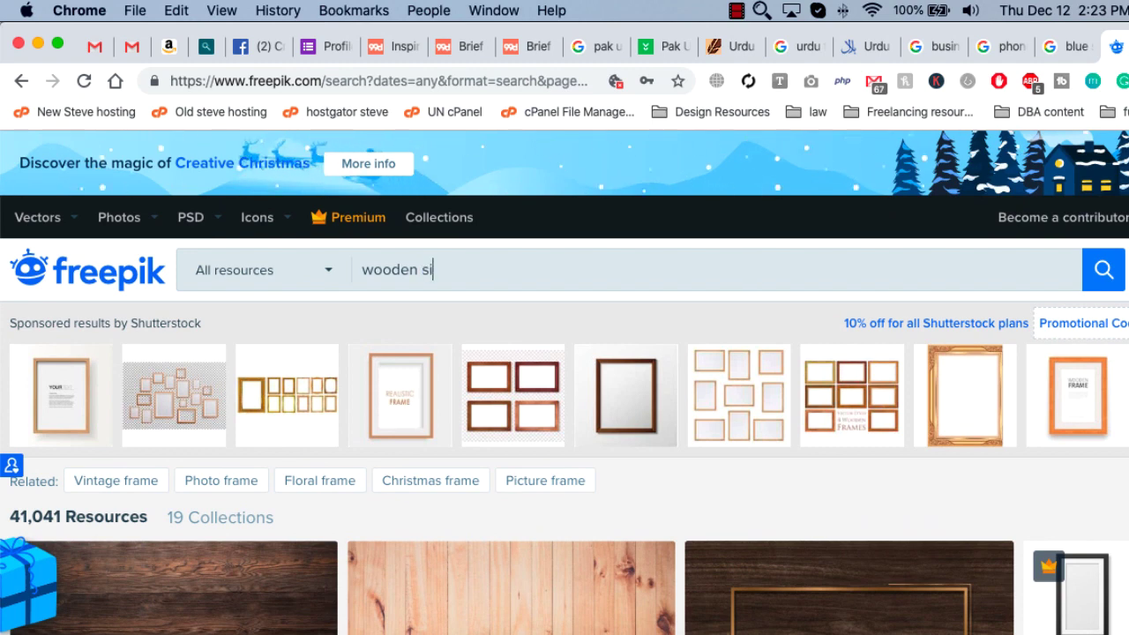
type("gn")
key("Return")
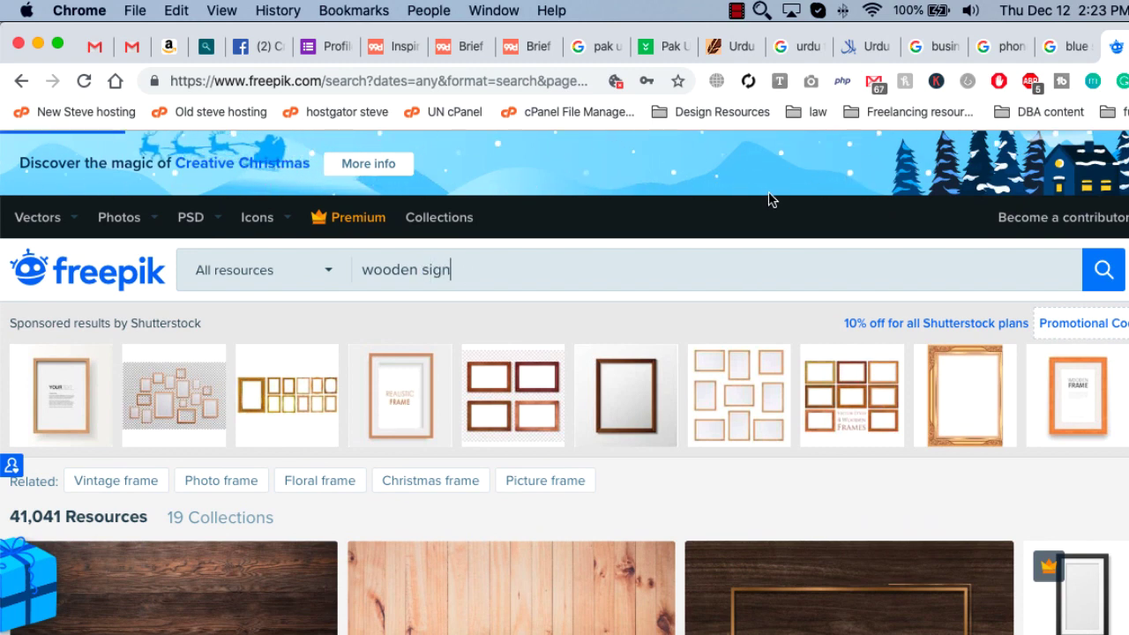
Open the wooden signs set from the results in a new background tab
scroll(734, 217, "down", 1)
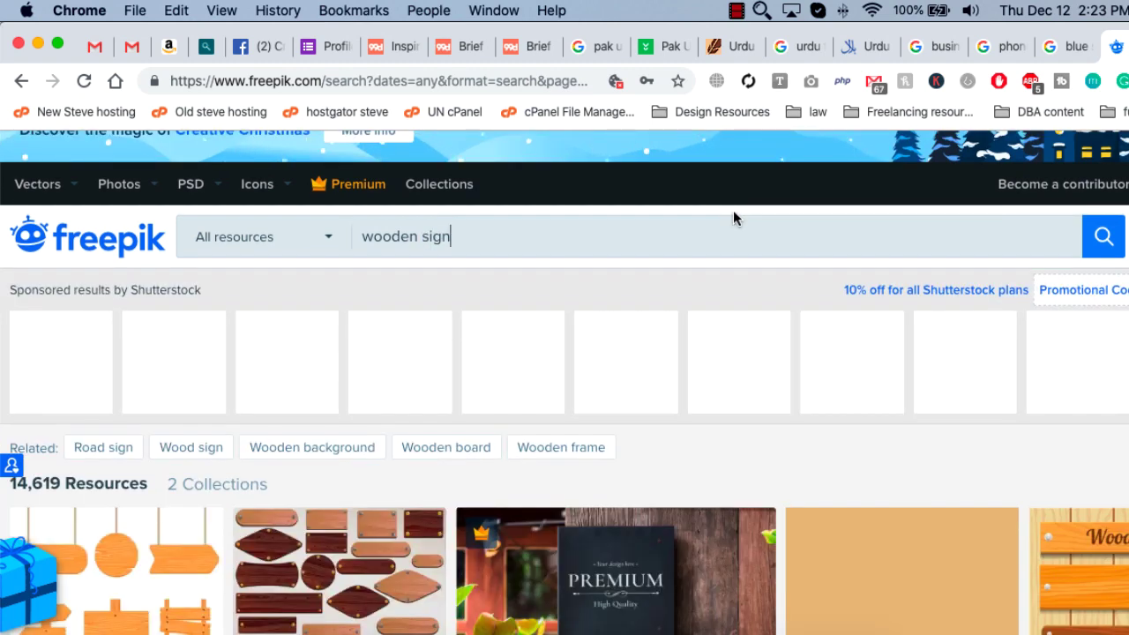
scroll(684, 232, "down", 3)
scroll(712, 209, "down", 1)
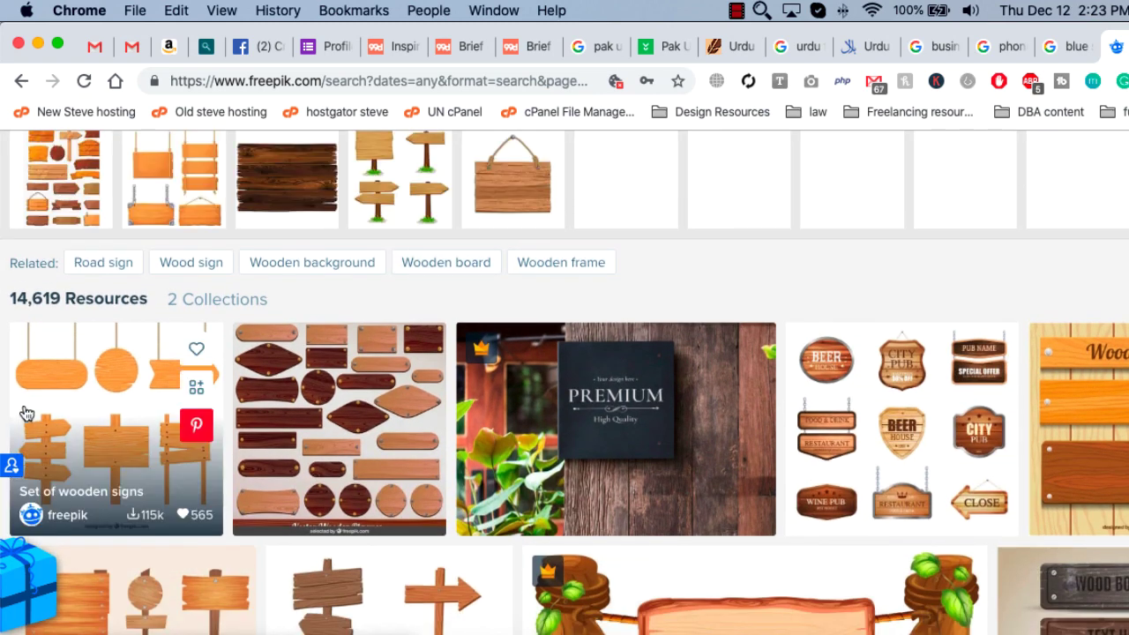
right_click(115, 373)
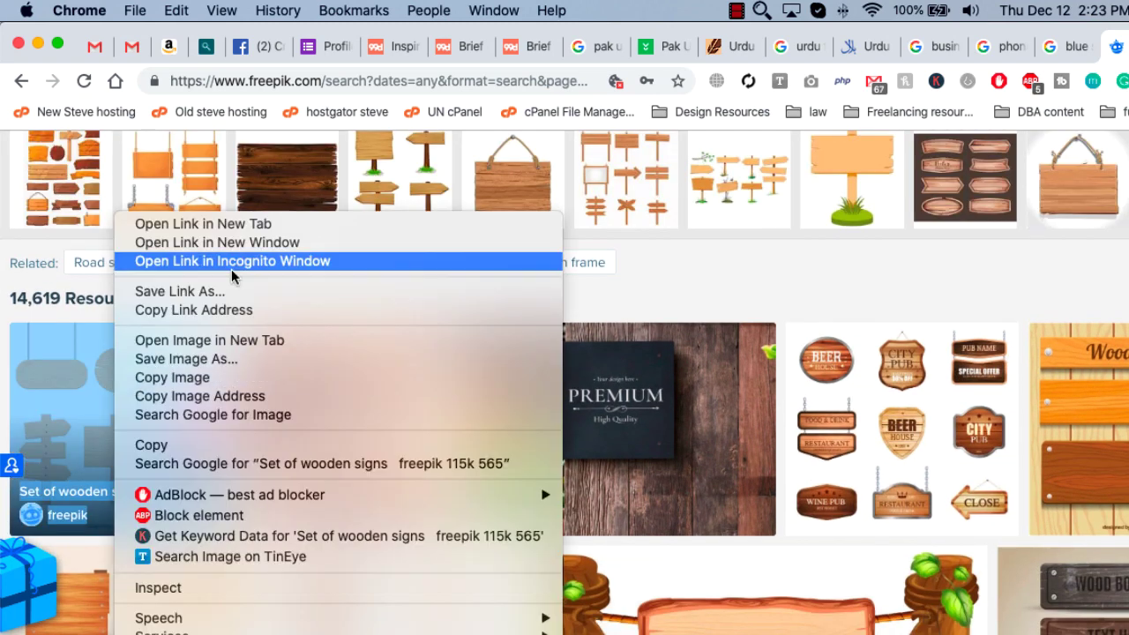
left_click(264, 225)
Open the four wooden signs and WELCOME sign in new tabs, then view the WELCOME sign
scroll(265, 225, "down", 2)
scroll(565, 380, "down", 3)
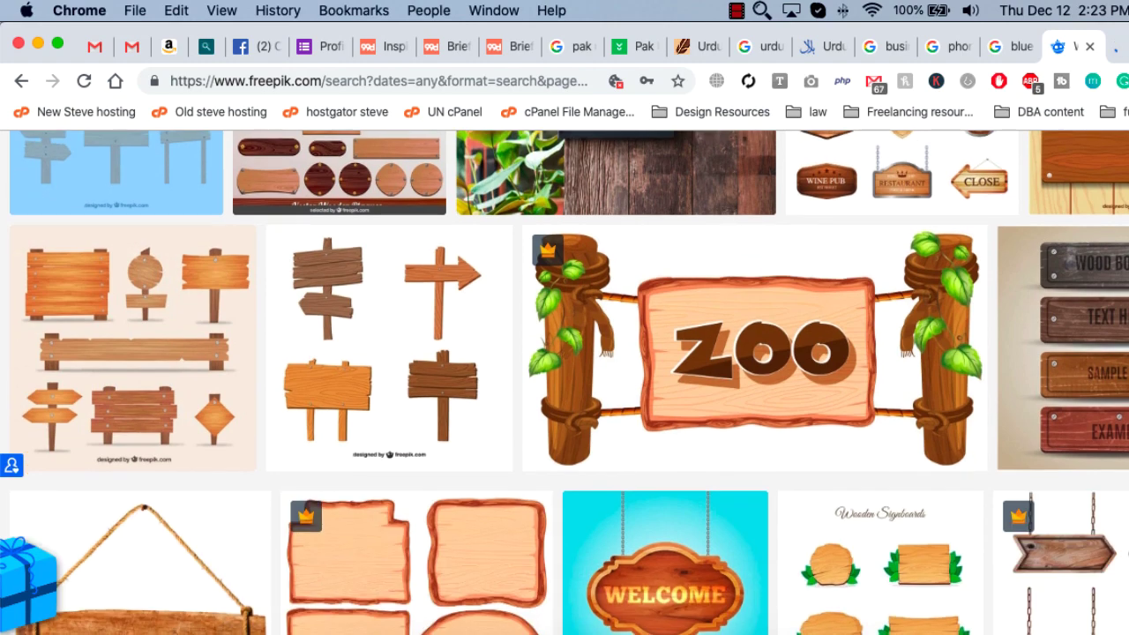
scroll(618, 309, "down", 2)
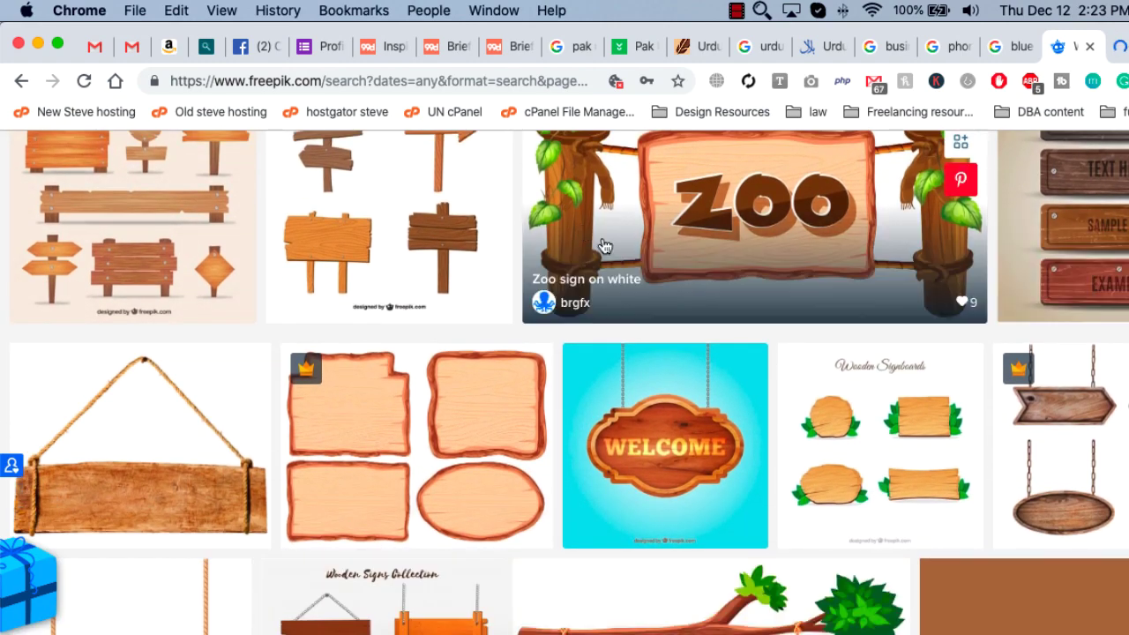
right_click(323, 165)
left_click(356, 175)
scroll(690, 266, "down", 5)
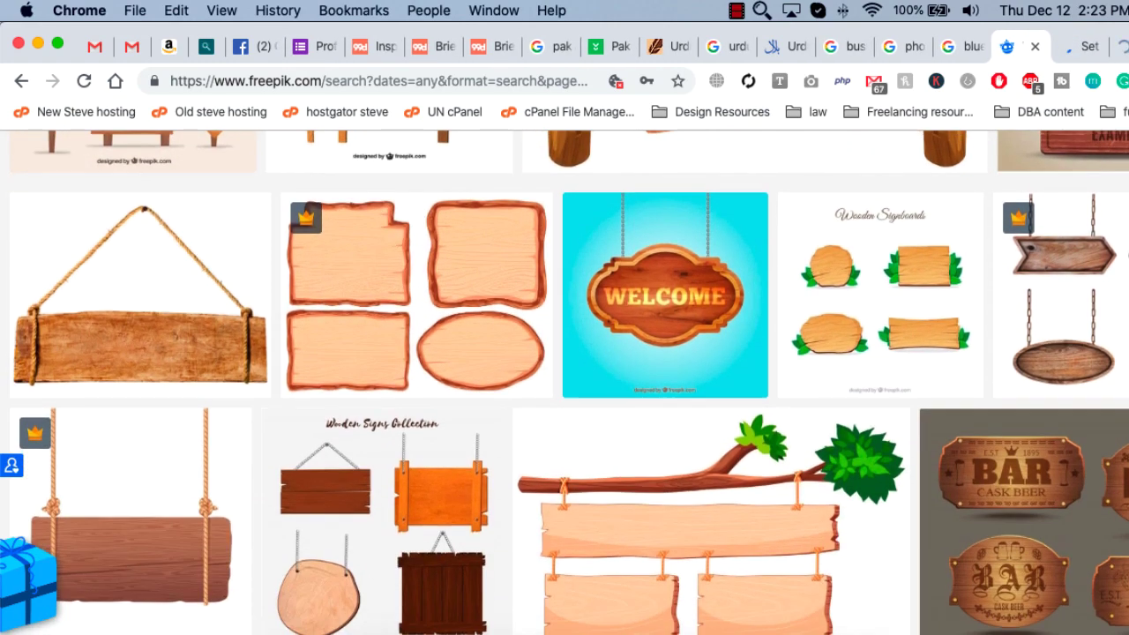
right_click(690, 267)
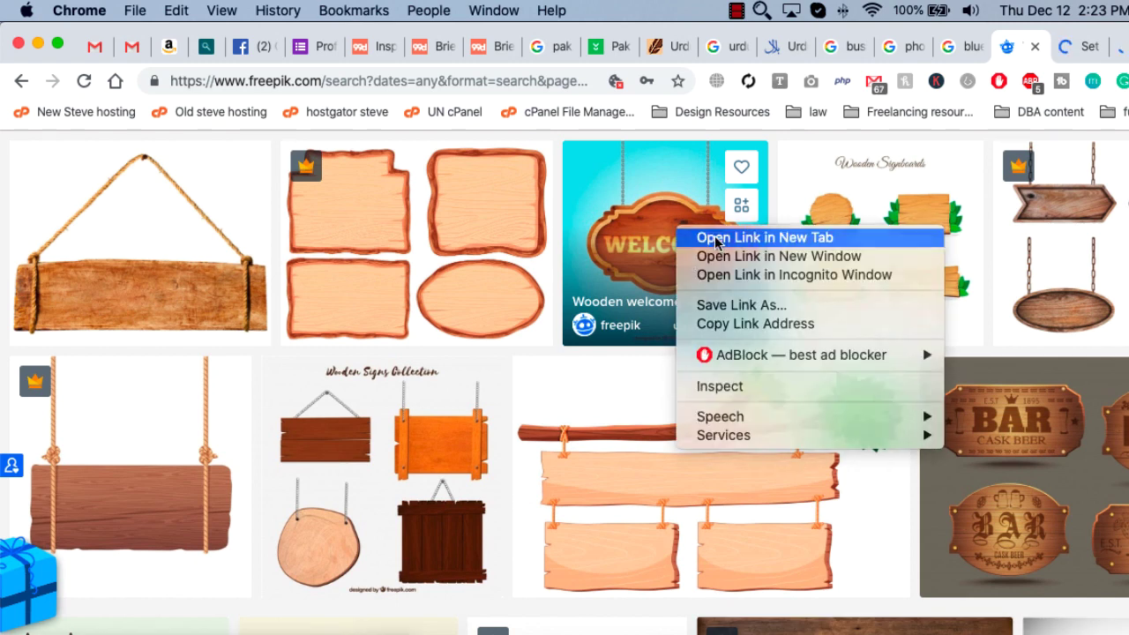
left_click(693, 238)
key("super+9")
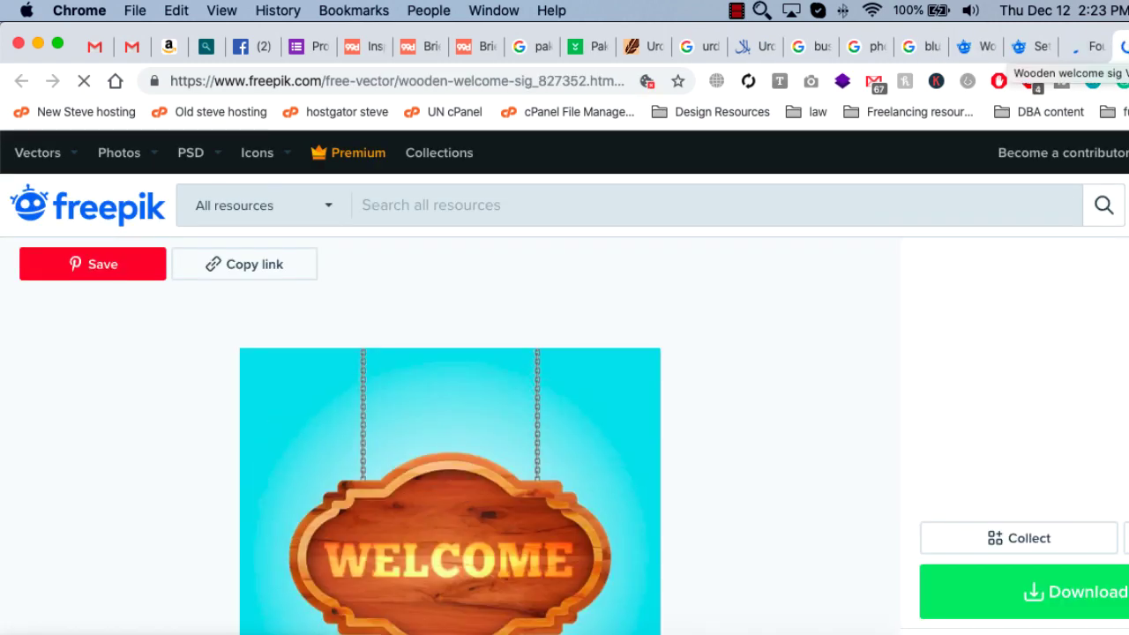
Save the free wooden welcome sign zip into the Flyer folder and reveal it in Finder
scroll(732, 260, "down", 4)
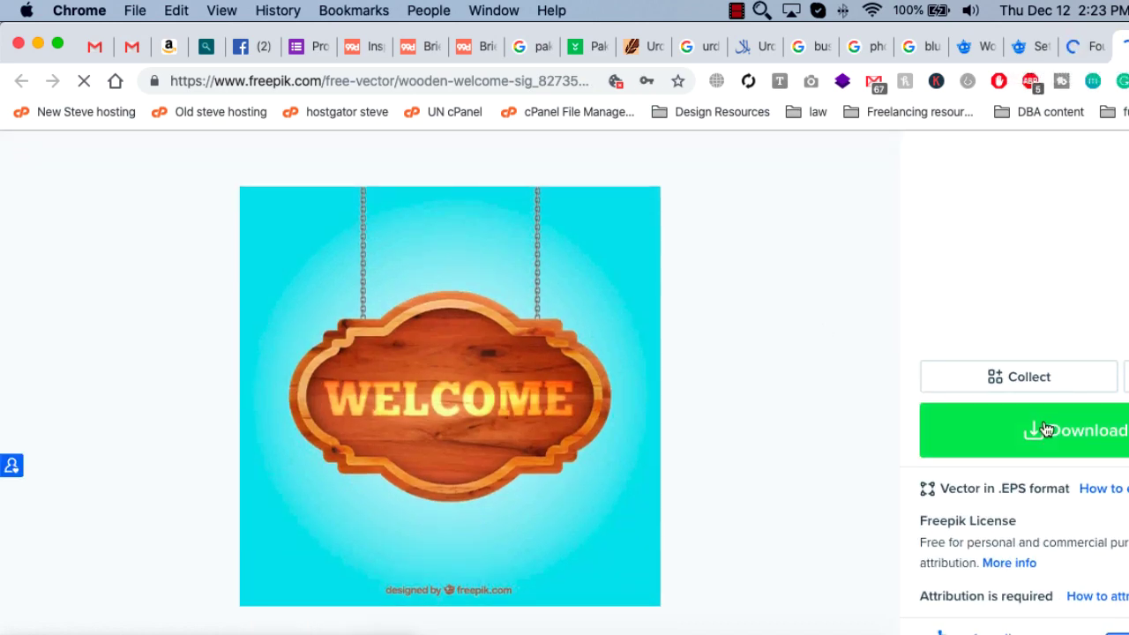
left_click(1084, 447)
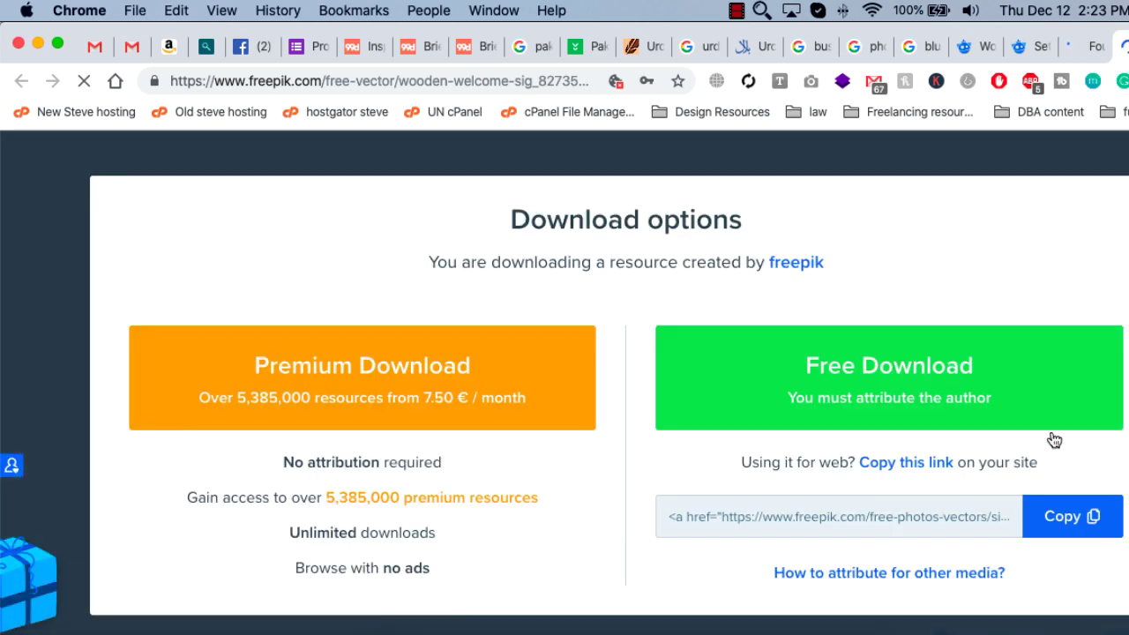
left_click(963, 348)
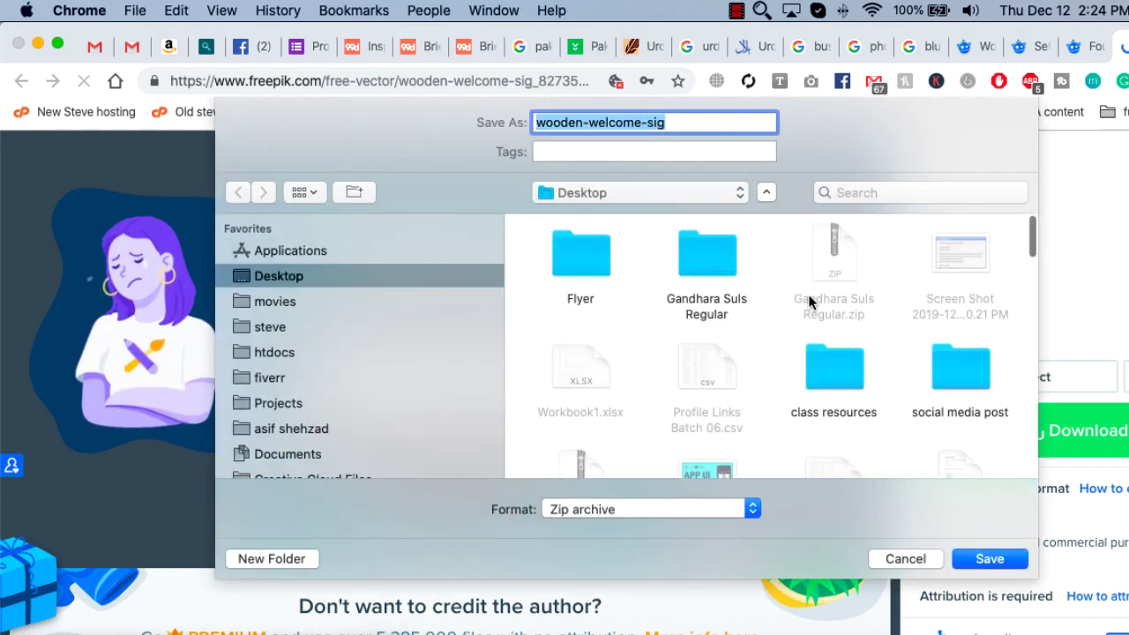
double_click(565, 261)
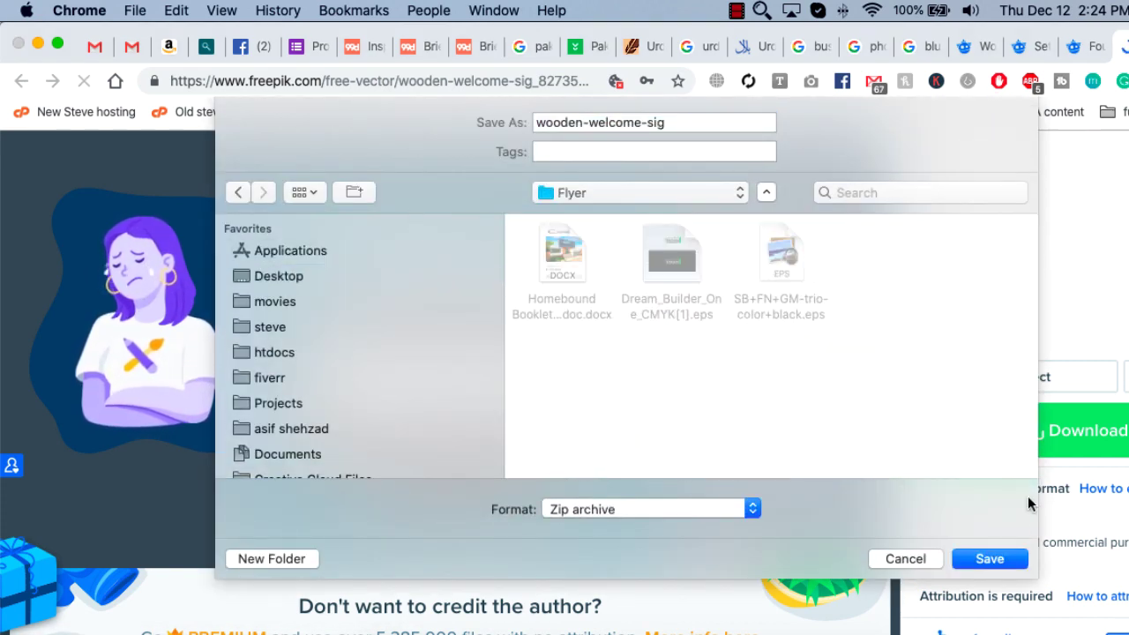
left_click(982, 561)
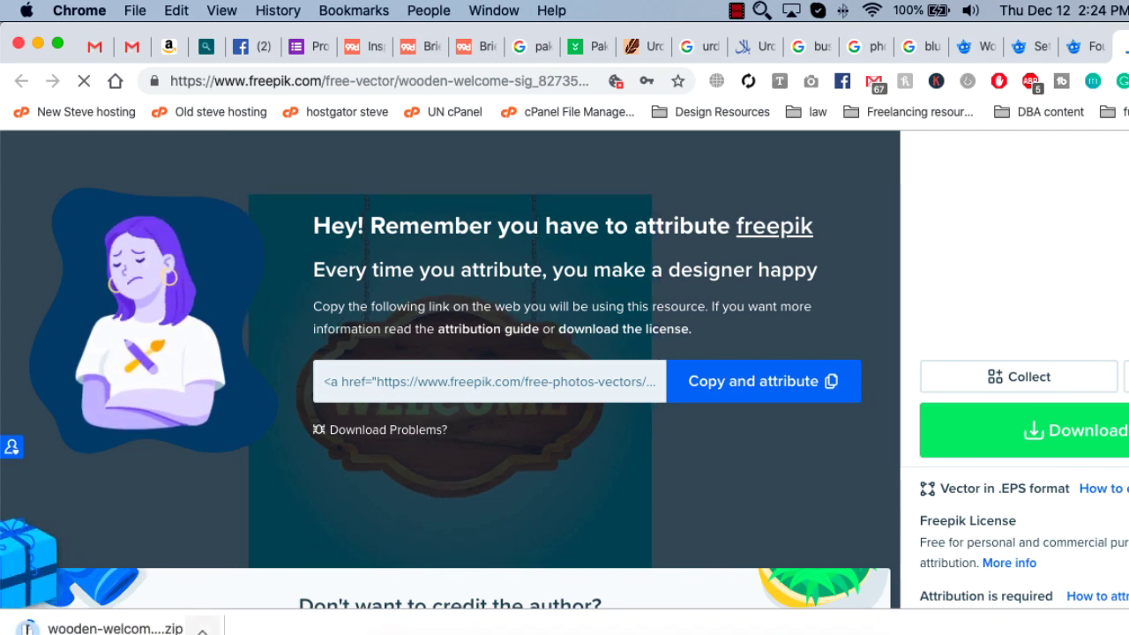
left_click(197, 628)
left_click(253, 607)
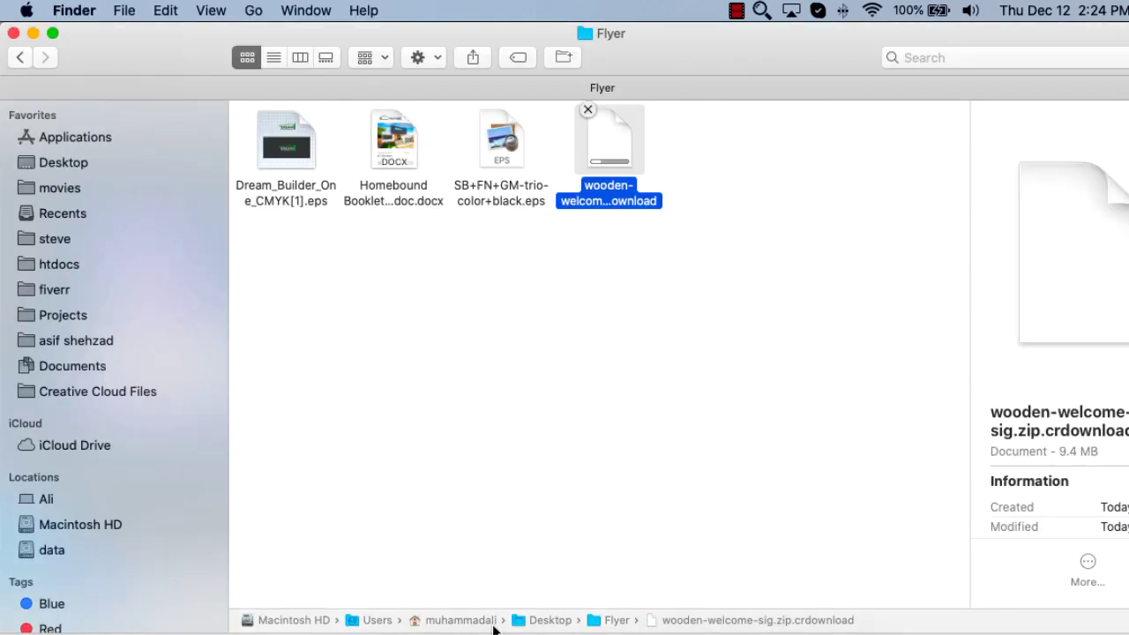
Return from Finder to Google Chrome via the Dock
left_click(488, 622)
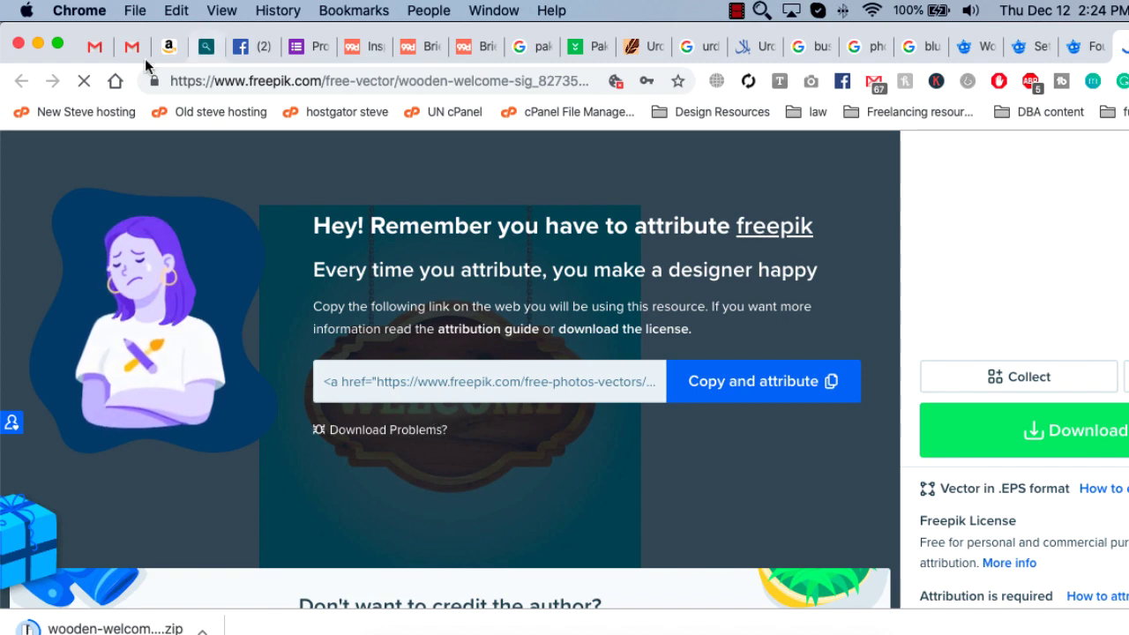
Close Freepik's attribution popup on the WELCOME sign page and open a new blank tab
scroll(930, 204, "up", 3)
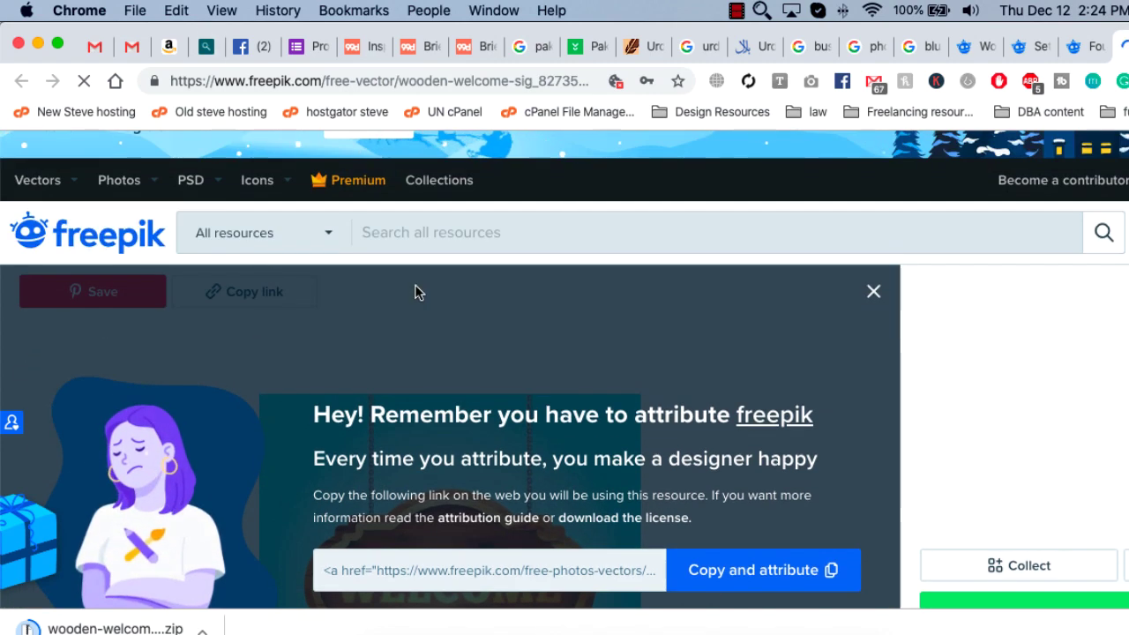
left_click(872, 300)
scroll(971, 327, "down", 3)
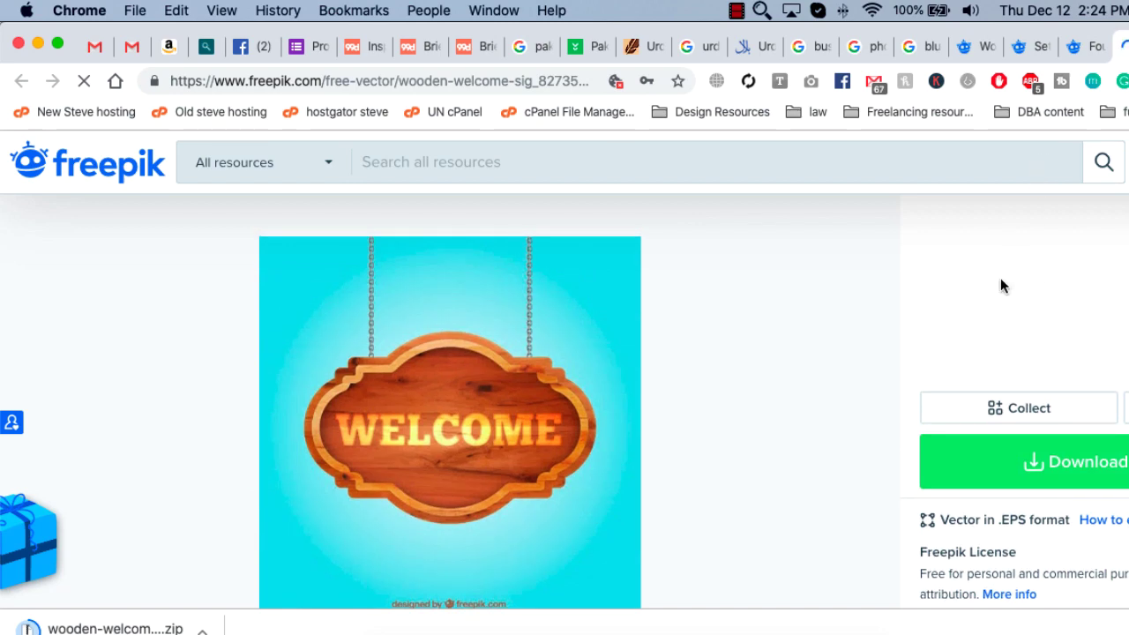
key("super+t")
Go to pinterest.com and open the Ayam Spicy McD fried chicken pin
type("pin")
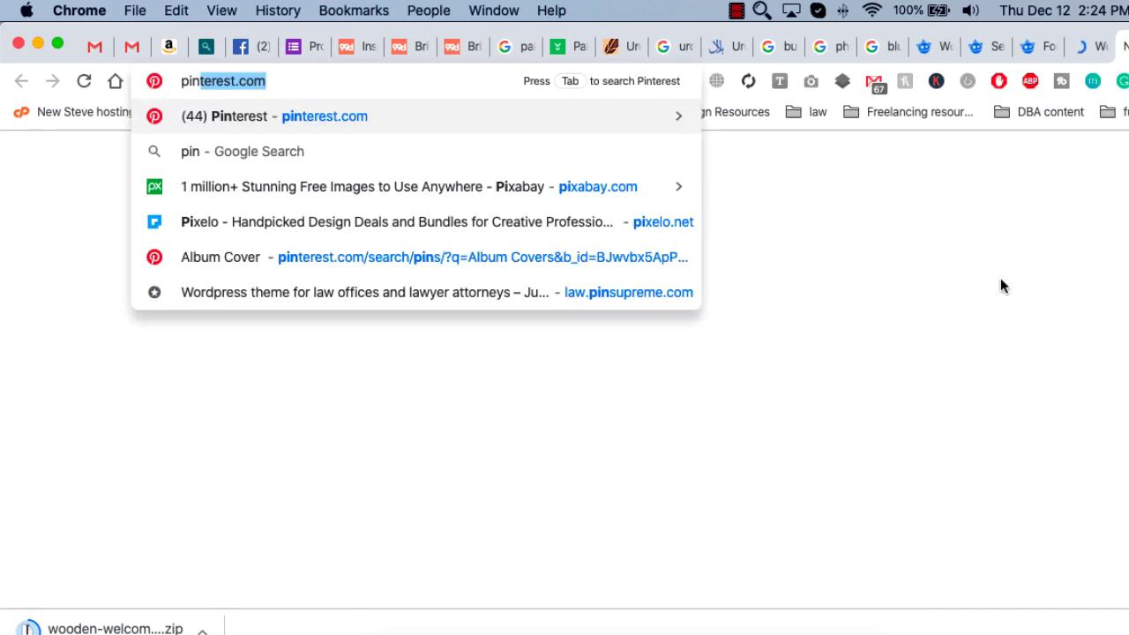
key("Return")
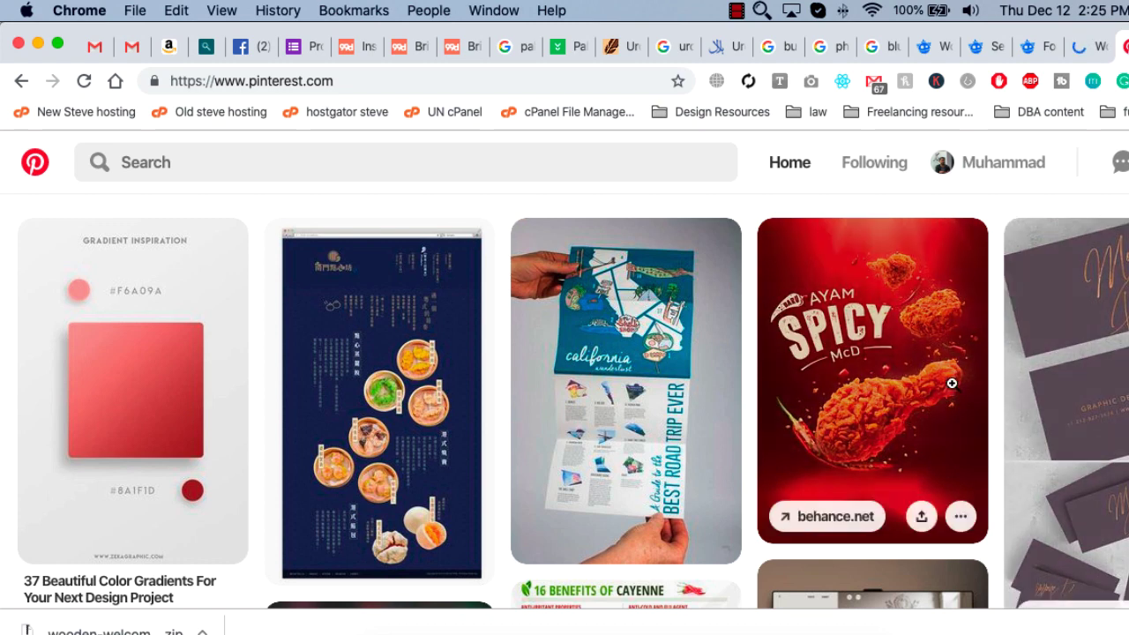
left_click(882, 340)
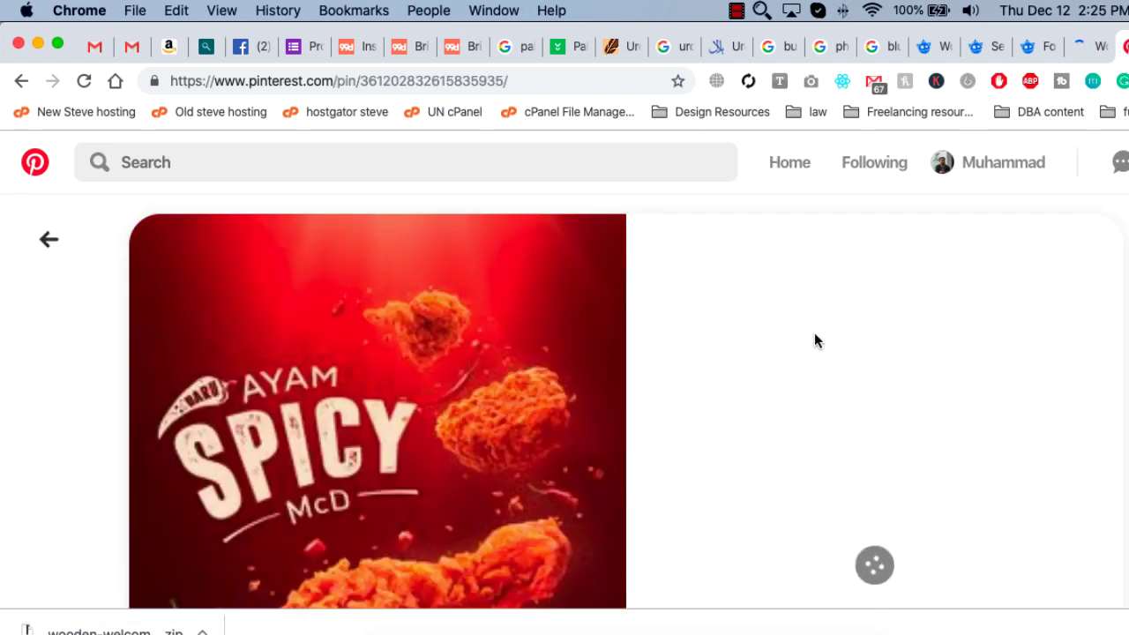
scroll(817, 335, "down", 5)
scroll(817, 337, "down", 2)
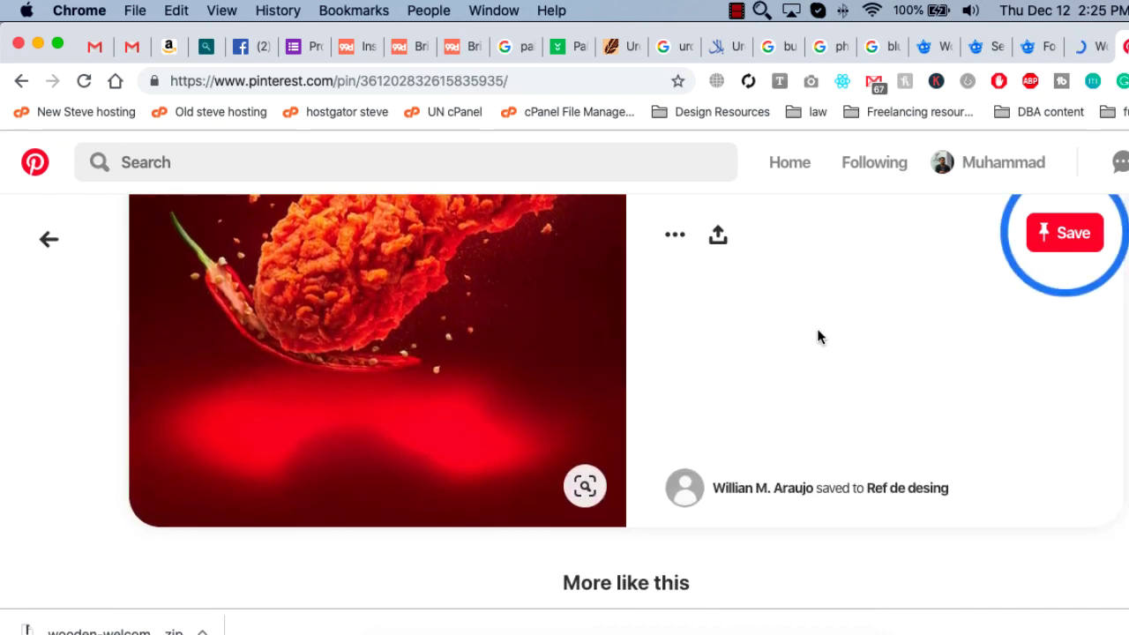
scroll(817, 337, "up", 5)
scroll(817, 337, "up", 3)
scroll(817, 337, "up", 2)
scroll(817, 335, "down", 3)
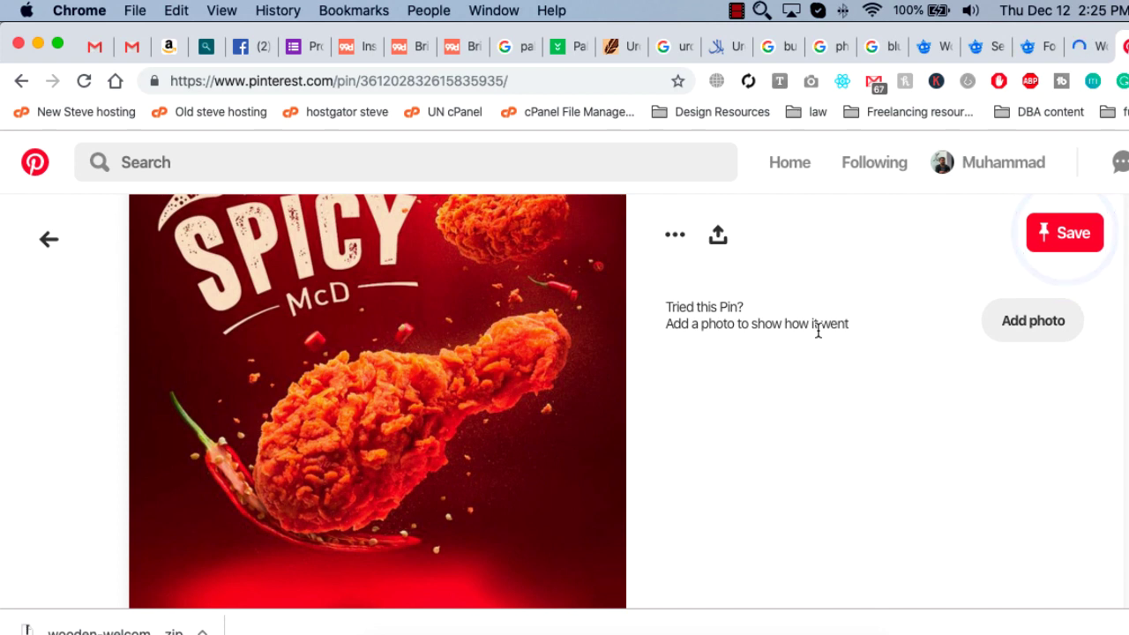
Scroll through the Ayam Spicy McD poster to study its design
scroll(804, 494, "up", 3)
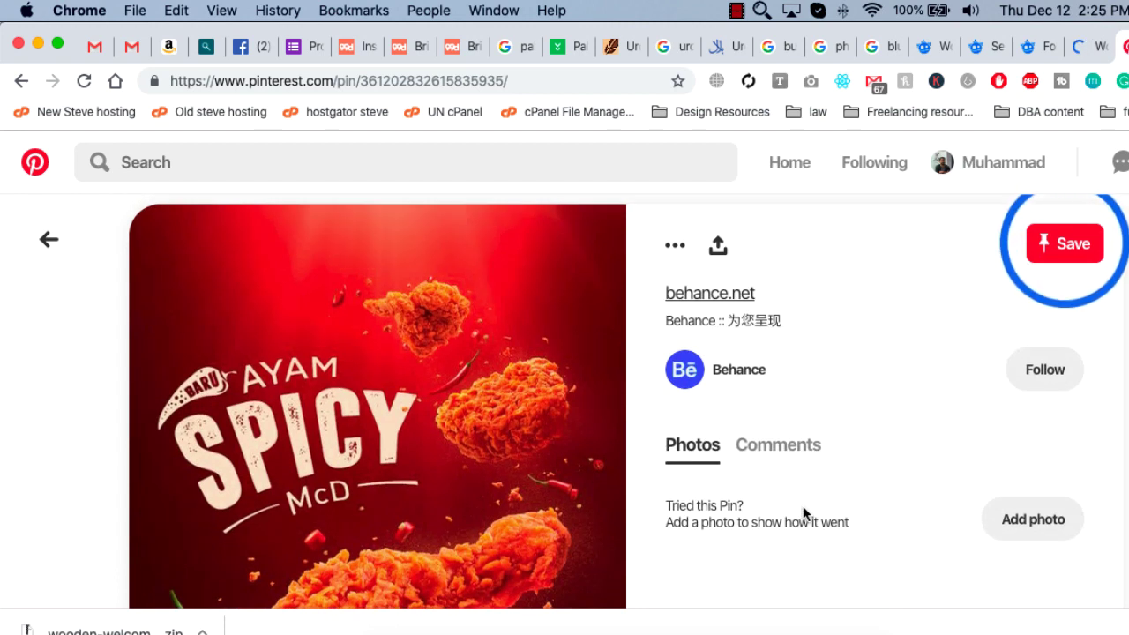
scroll(803, 505, "down", 3)
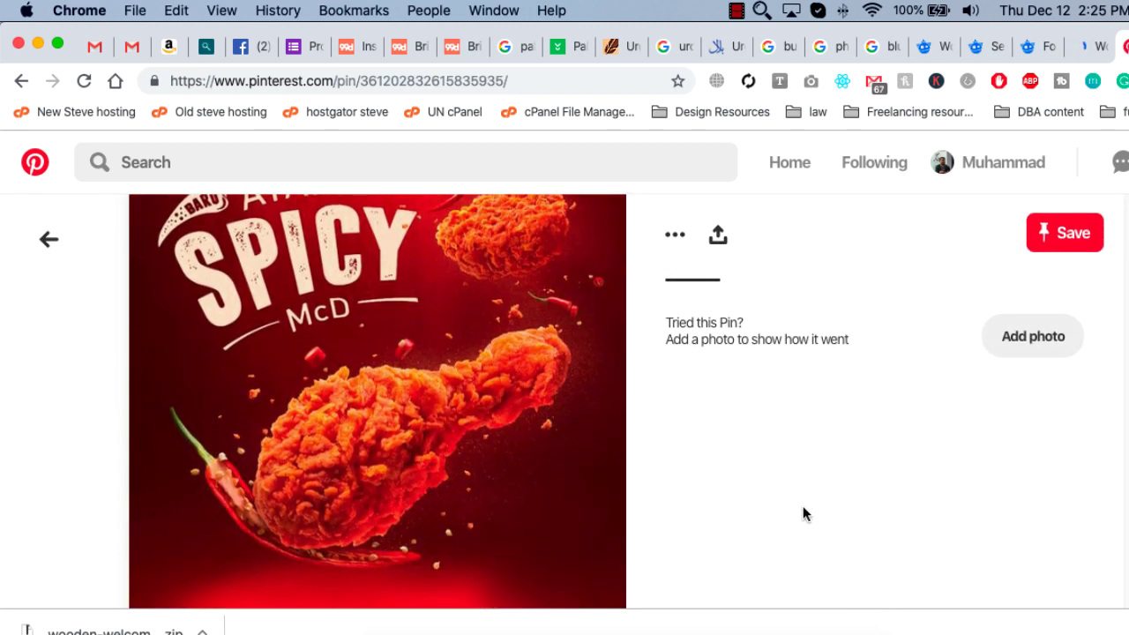
scroll(803, 507, "down", 1)
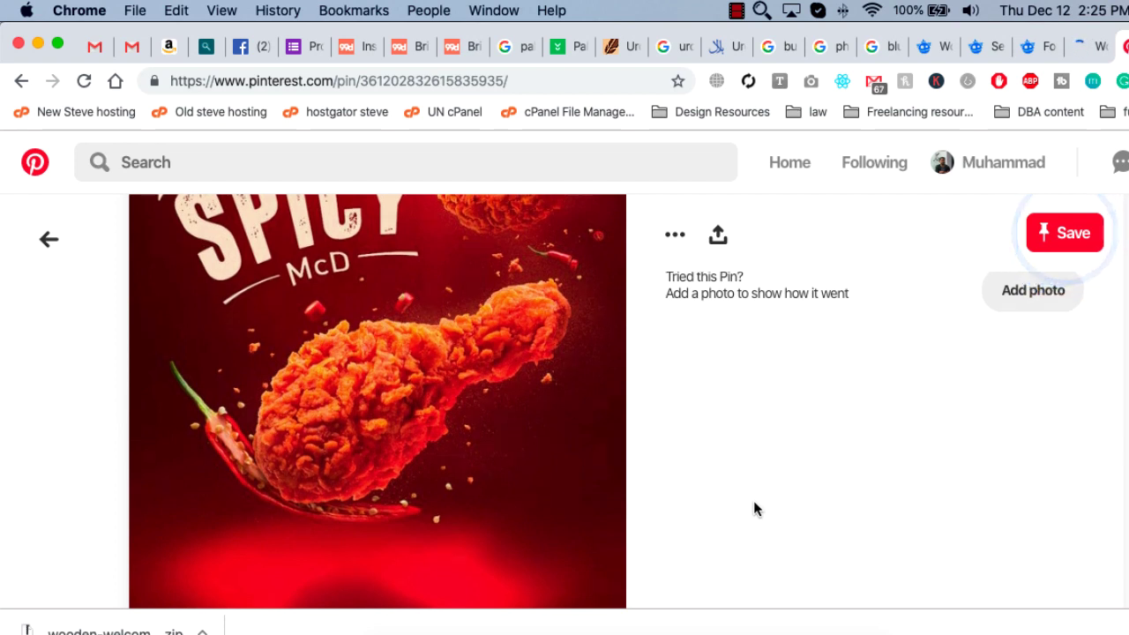
scroll(753, 507, "up", 3)
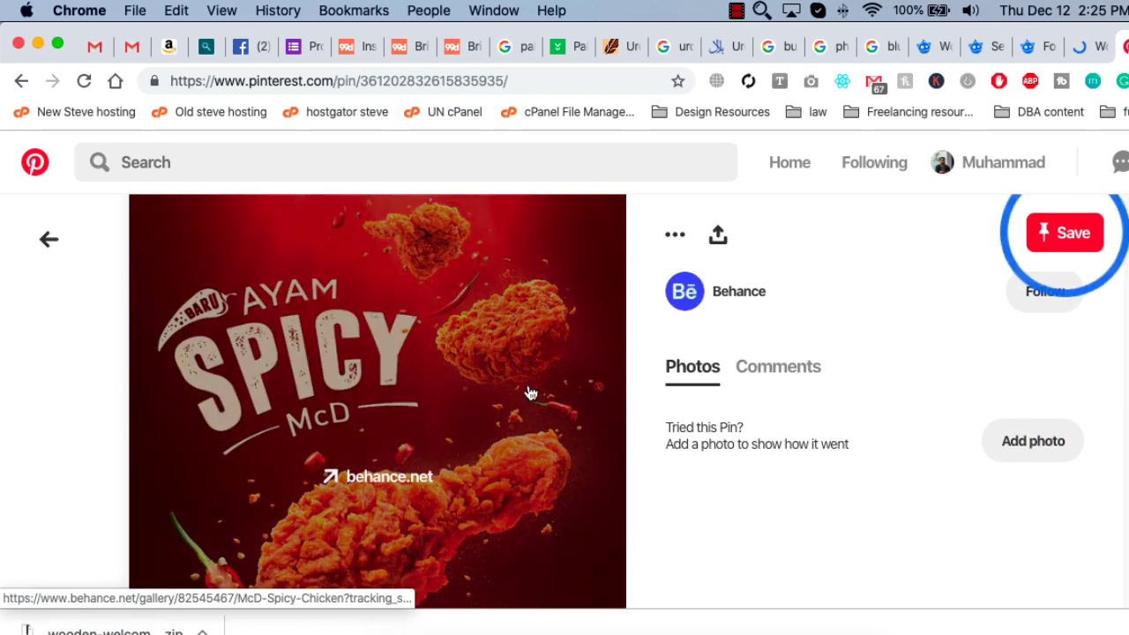
scroll(532, 397, "up", 5)
scroll(613, 377, "up", 5)
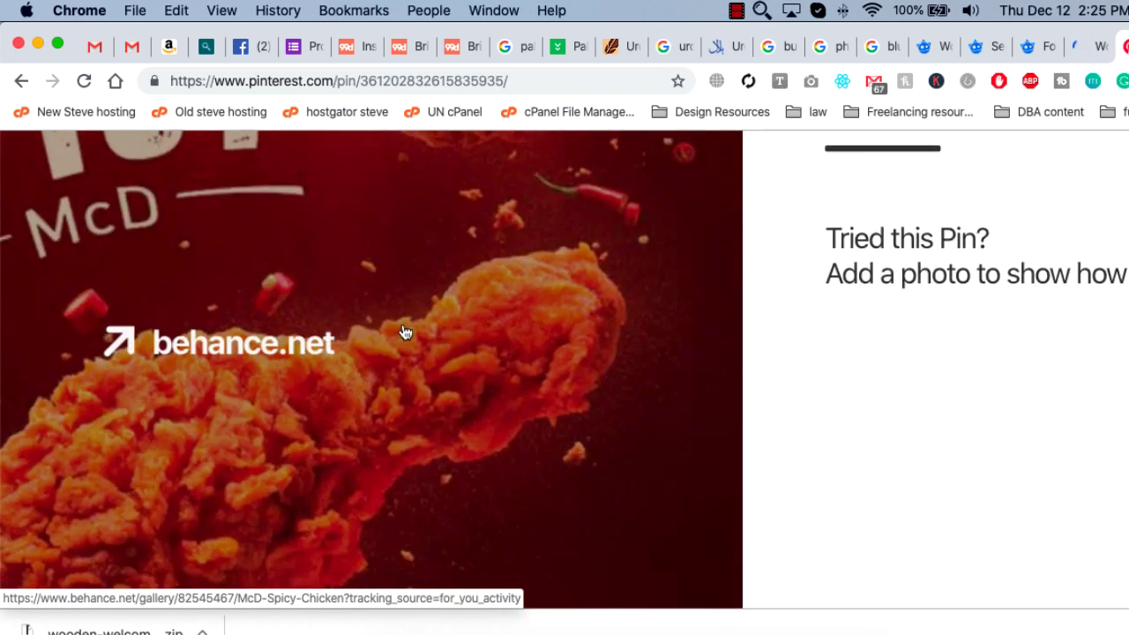
scroll(711, 344, "up", 3)
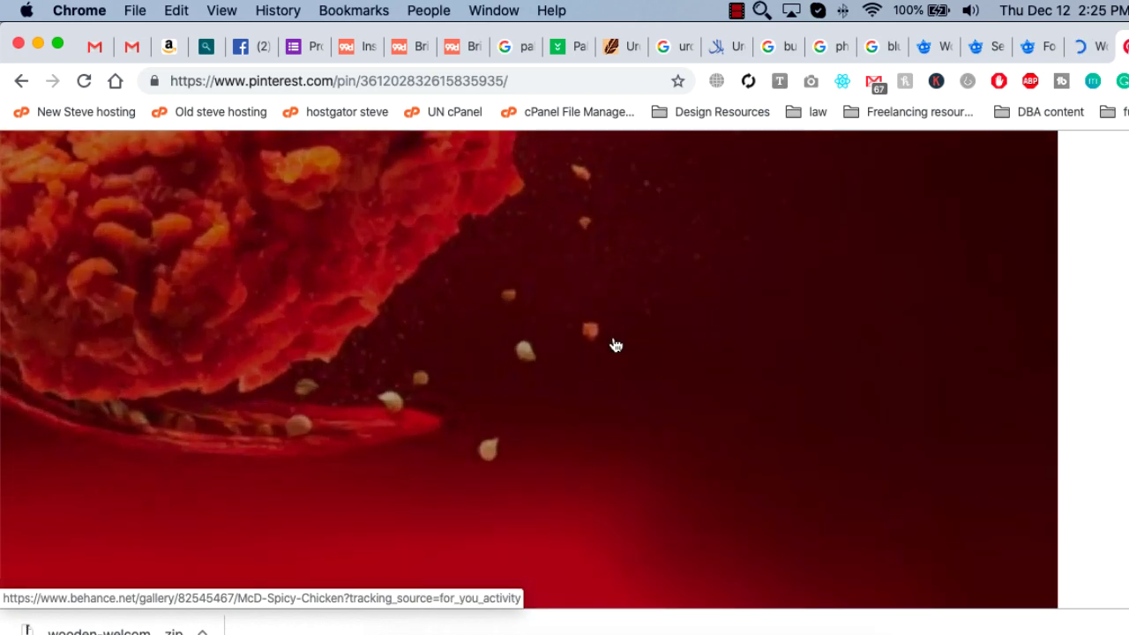
scroll(491, 382, "up", 2)
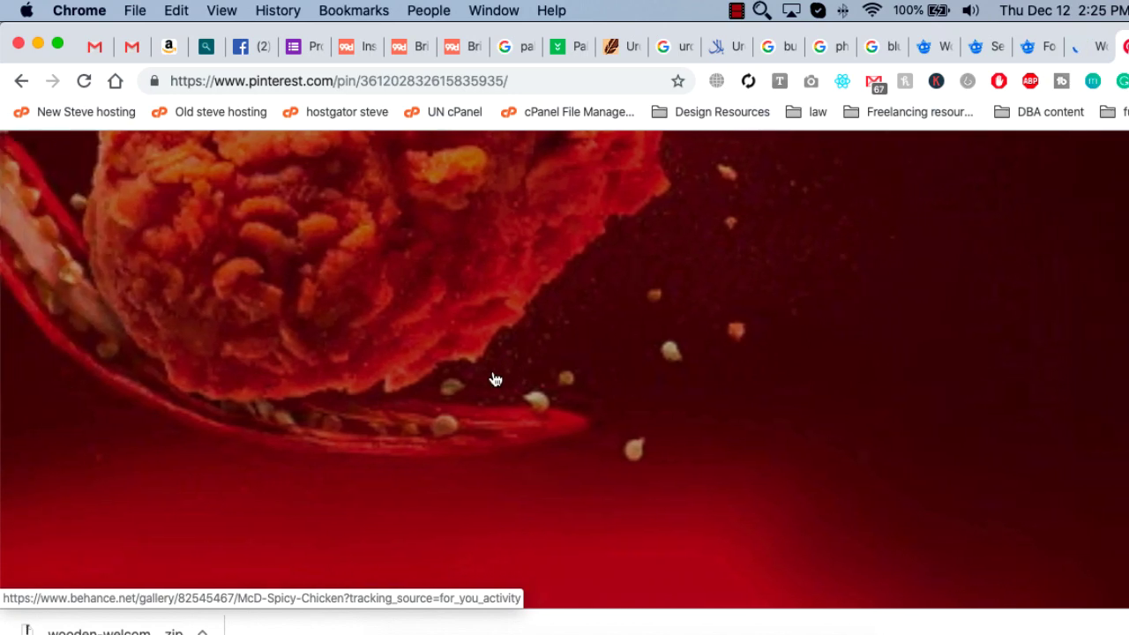
scroll(495, 396, "down", 5)
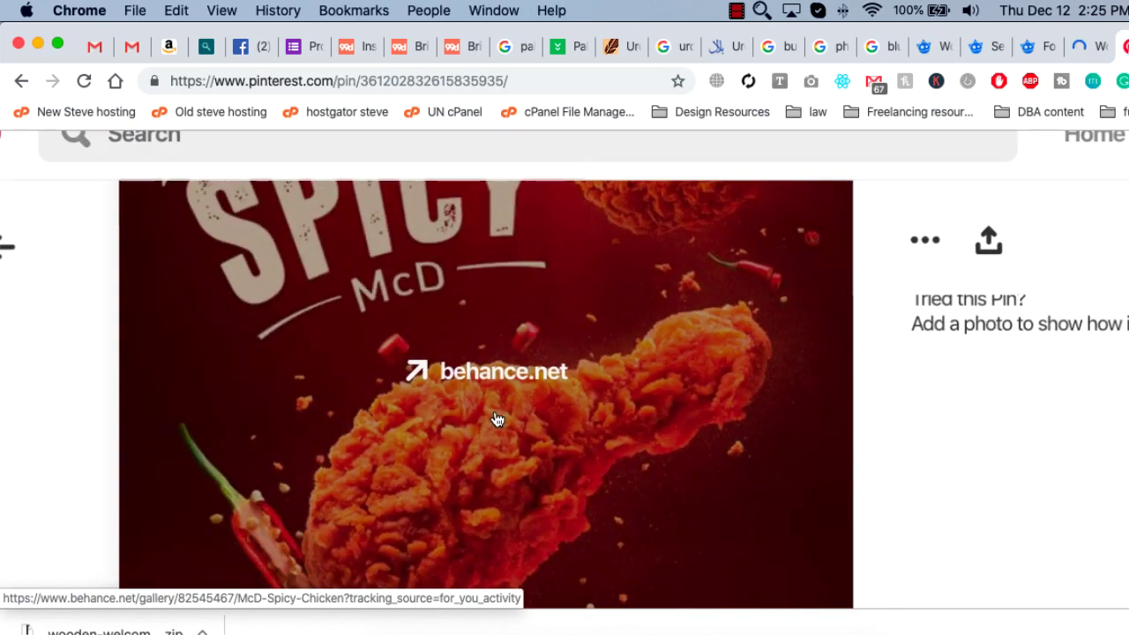
scroll(499, 421, "down", 3)
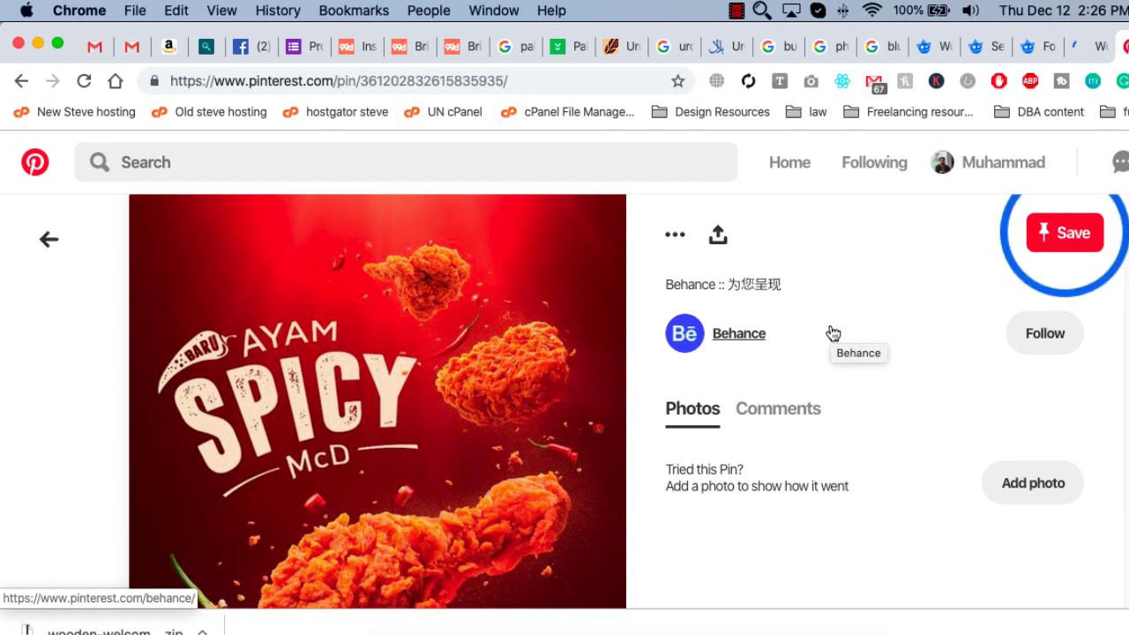
left_click(551, 622)
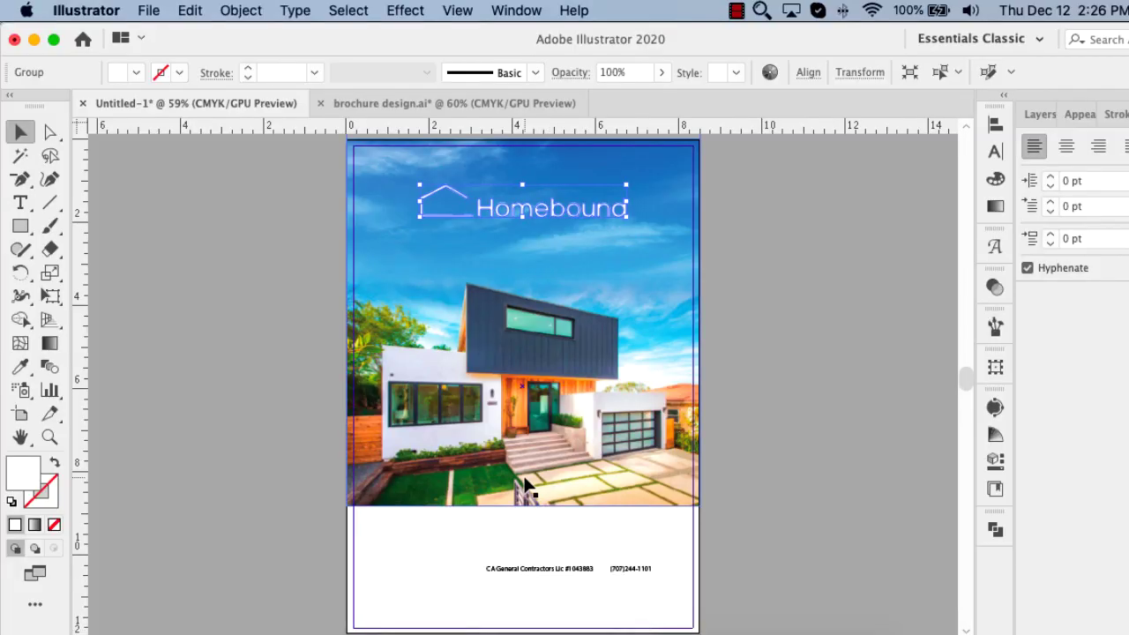
left_click(711, 306)
left_click(591, 312)
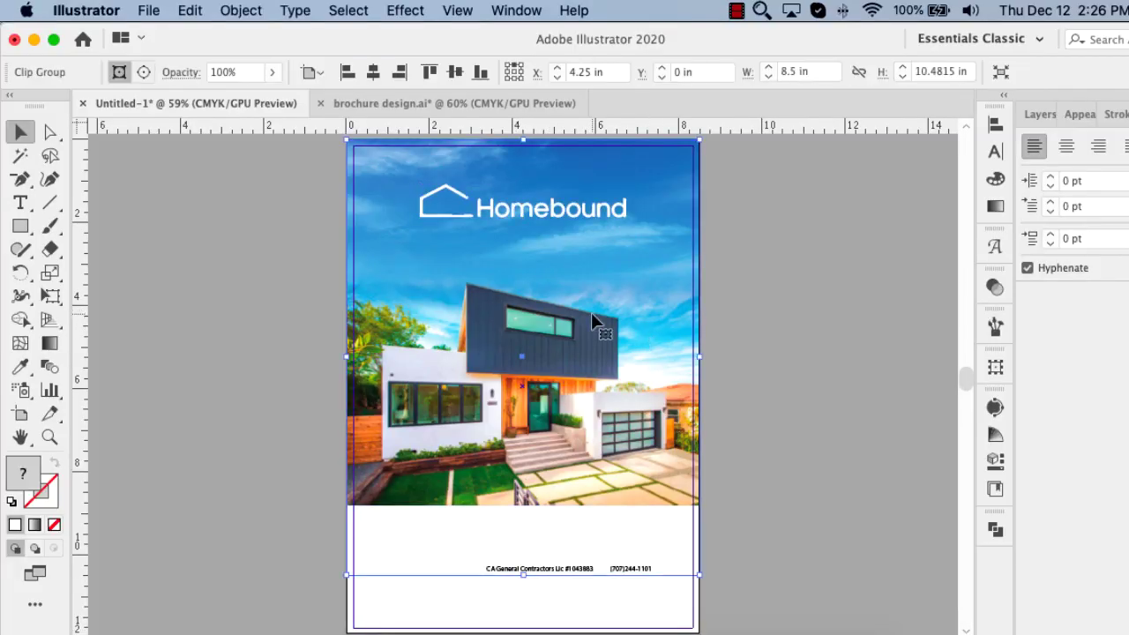
mouse_move(490, 618)
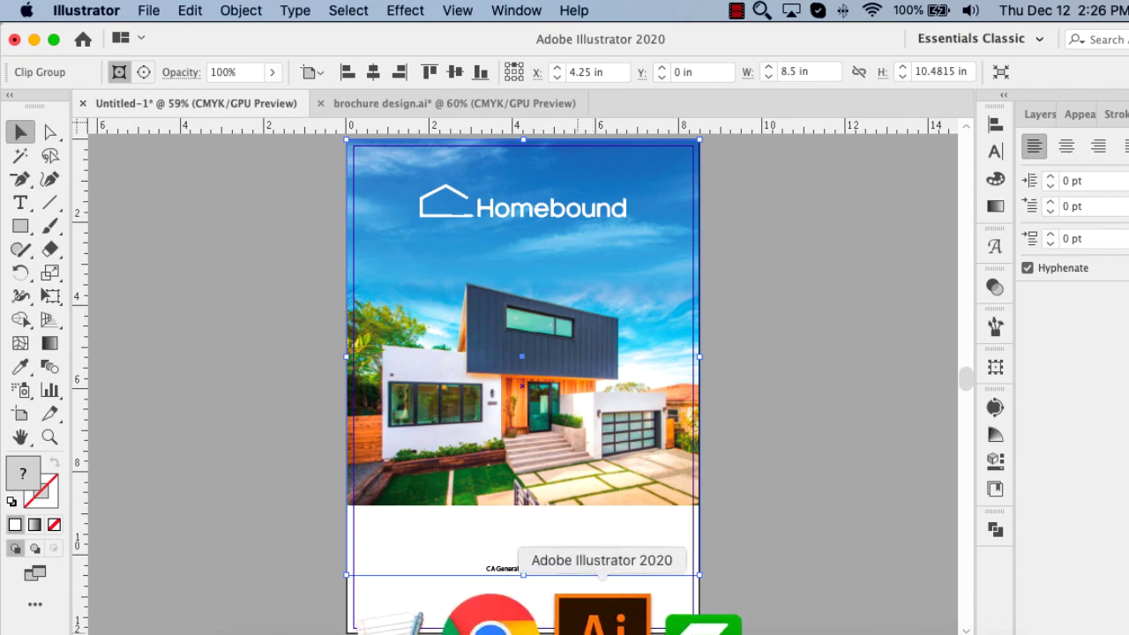
left_click(479, 622)
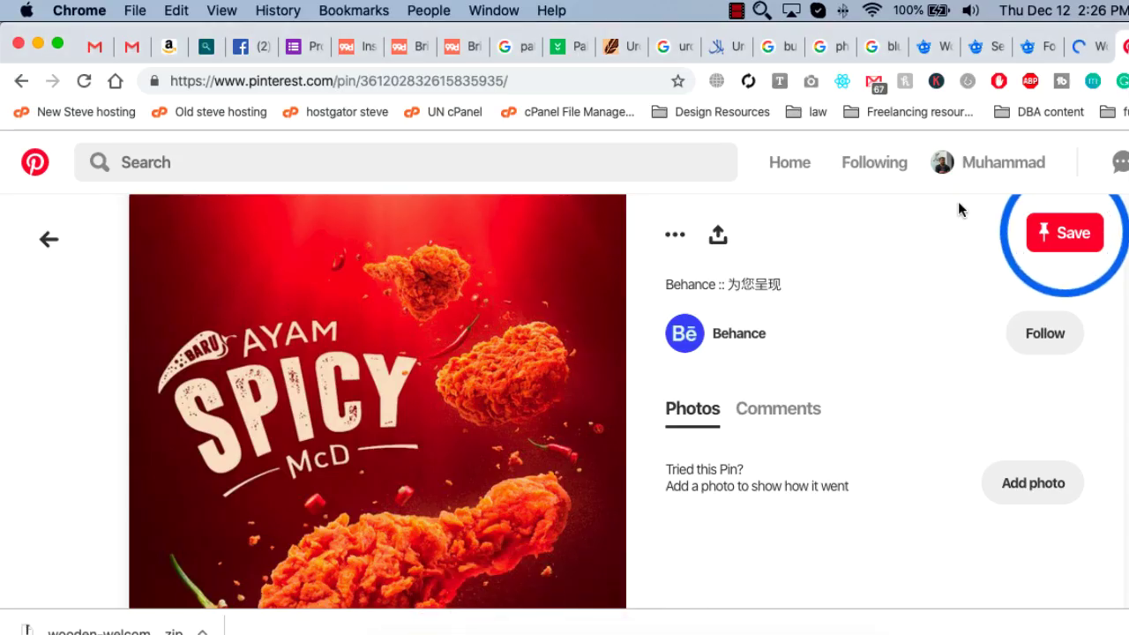
Google 'dream home istock' in a new tab
key("super+t")
type("home")
key("super+a")
type("dre")
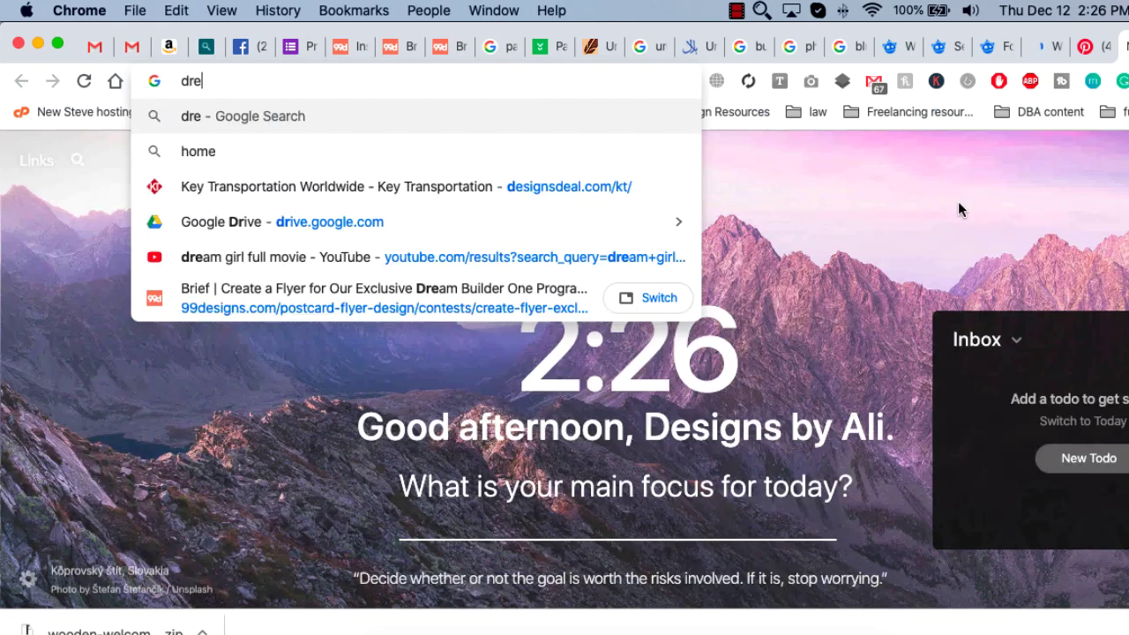
type("am home")
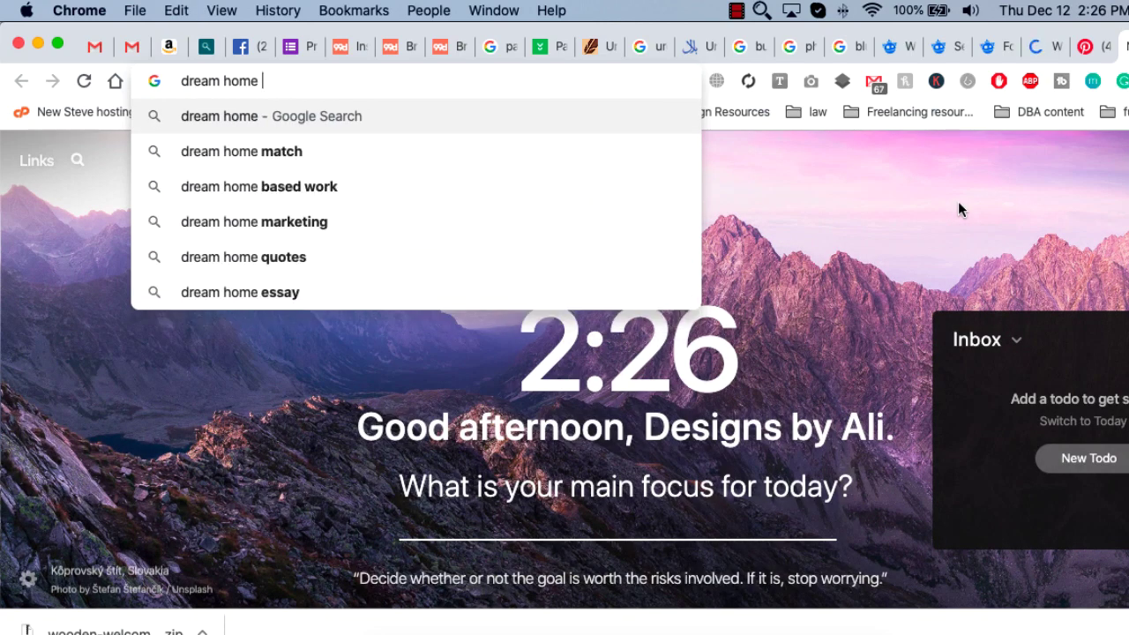
type(" istock")
key("Return")
Open pixabay.com in another tab and search for 'dream home' images
key("super+t")
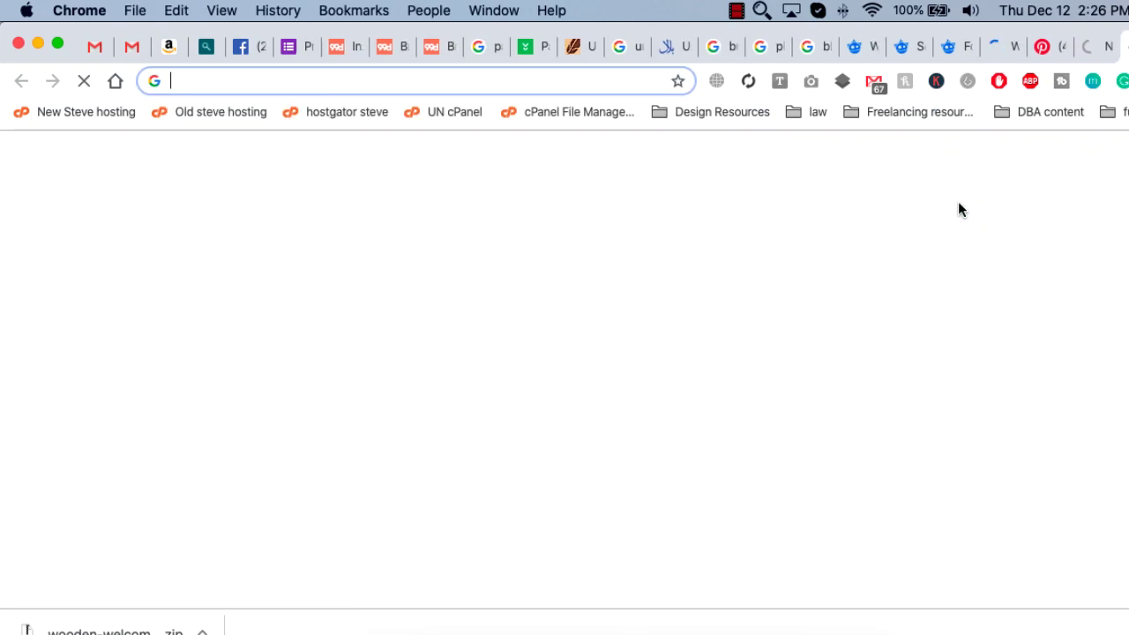
type("peix")
key("BackSpace")
key("BackSpace")
key("BackSpace")
type("ix")
key("Return")
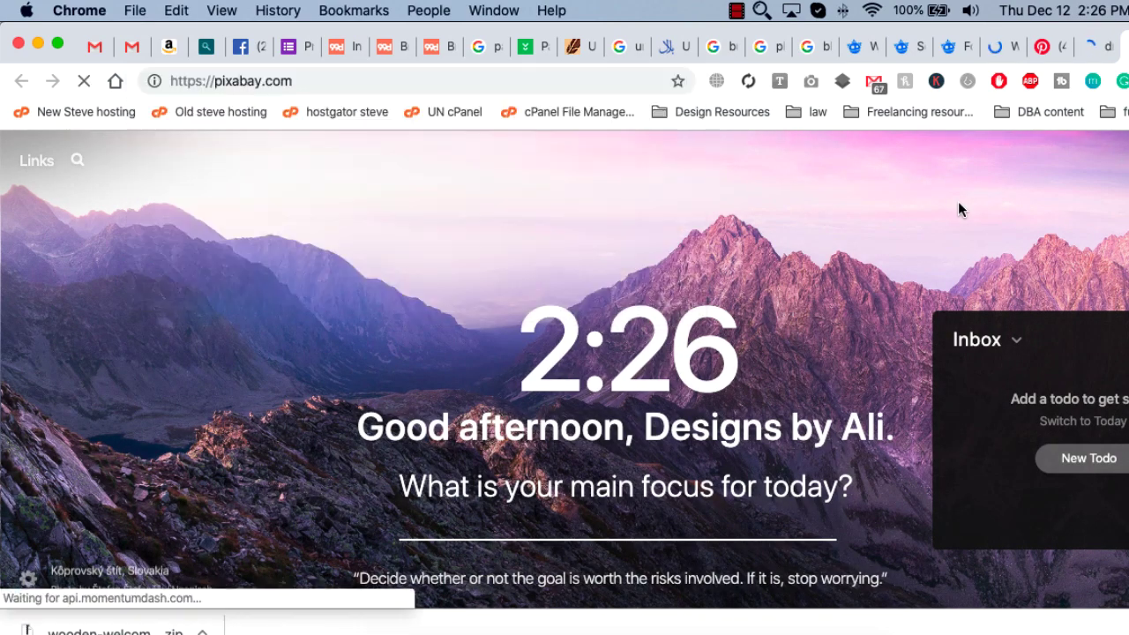
left_click(1090, 46)
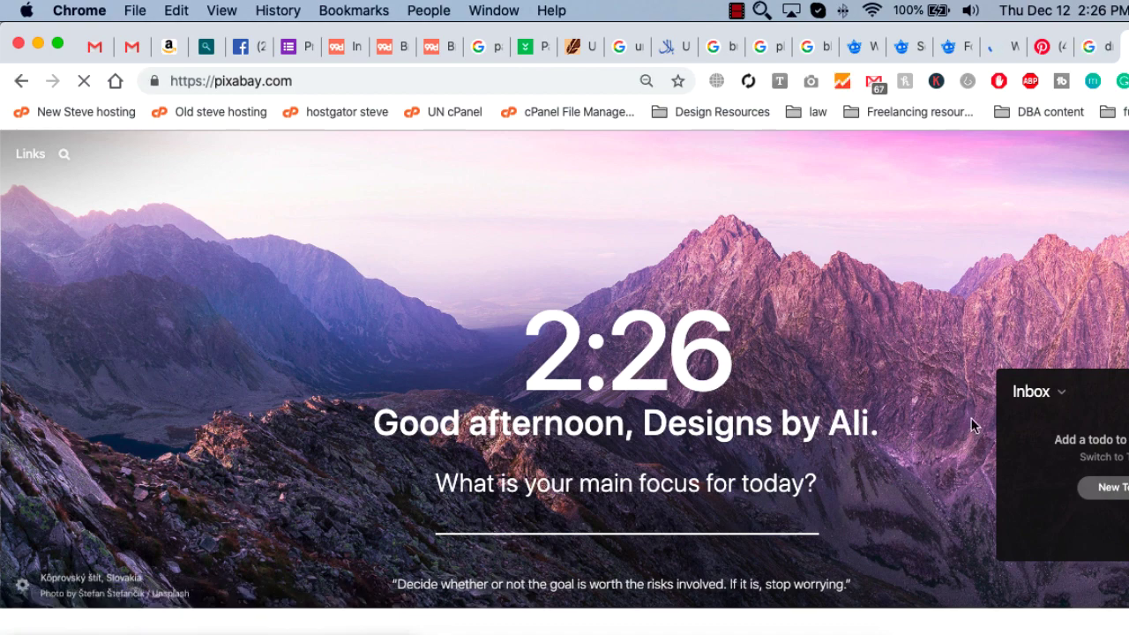
type("dre")
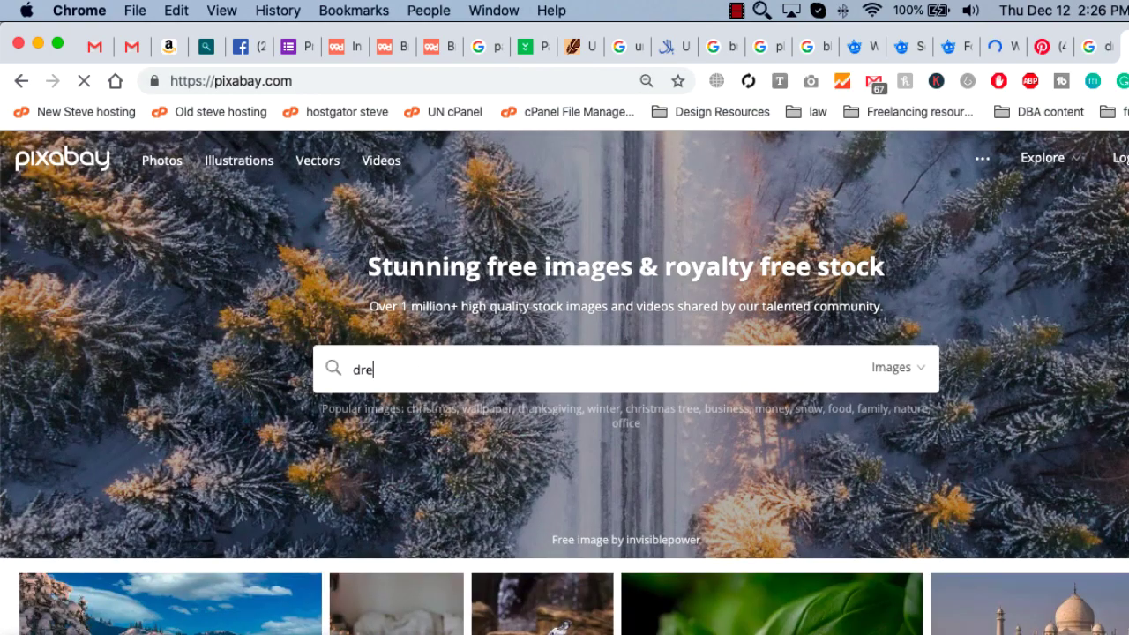
type("am home")
key("Return")
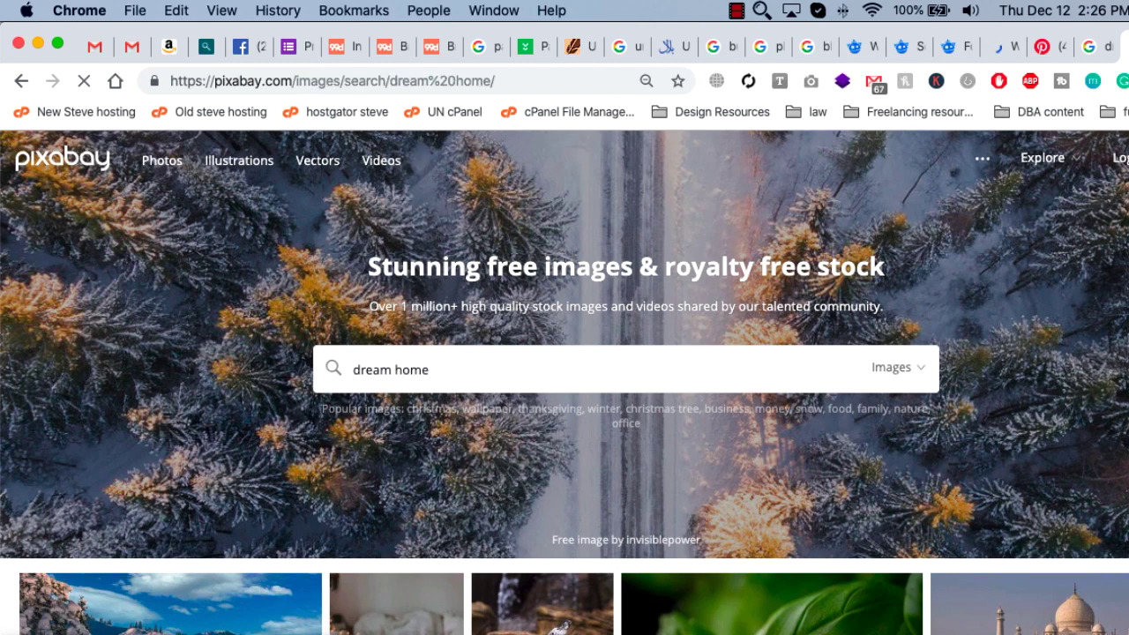
Browse the Pixabay results and open the yellow wooden house villa photo
scroll(4, 280, "down", 1)
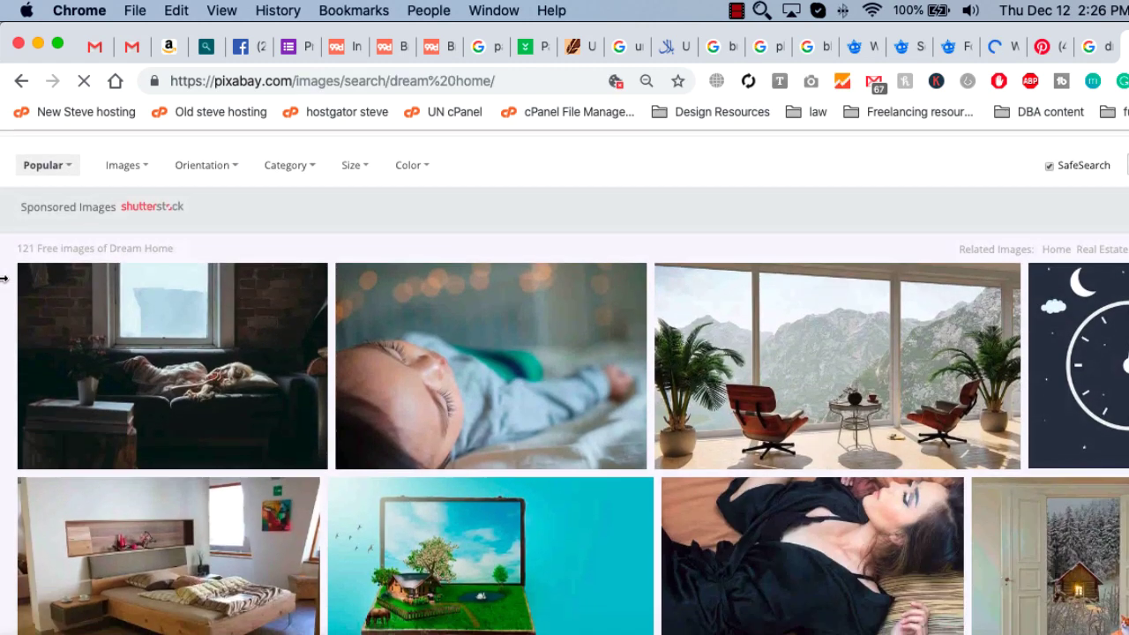
scroll(4, 281, "down", 3)
scroll(4, 281, "down", 3)
scroll(4, 281, "down", 1)
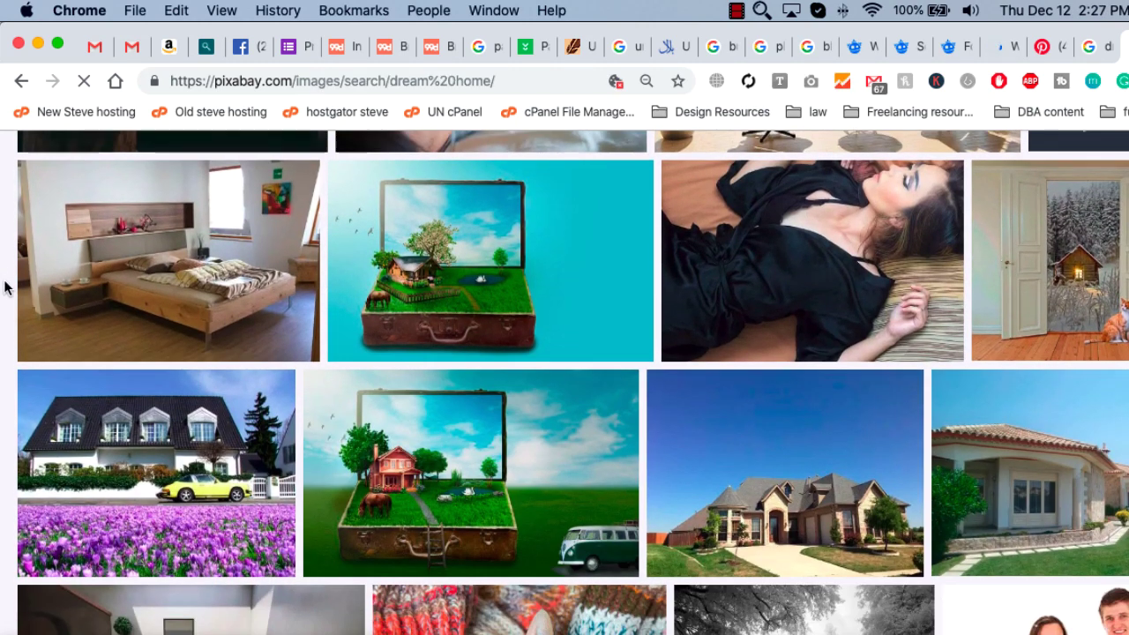
scroll(5, 280, "down", 3)
scroll(4, 285, "down", 4)
scroll(4, 287, "down", 3)
scroll(4, 287, "down", 5)
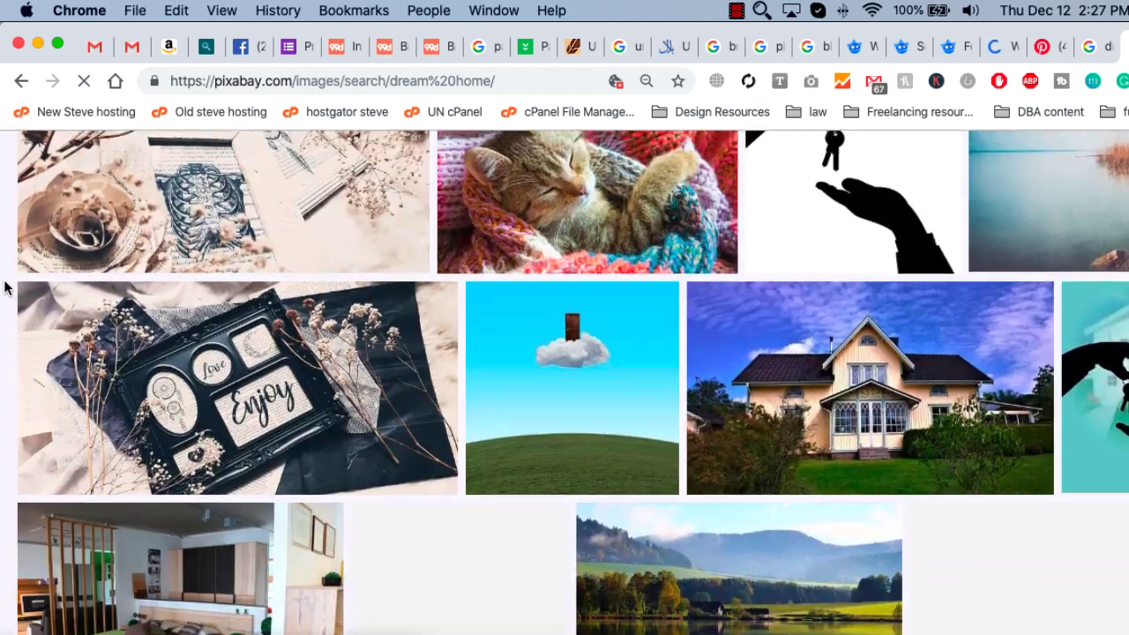
scroll(5, 286, "down", 2)
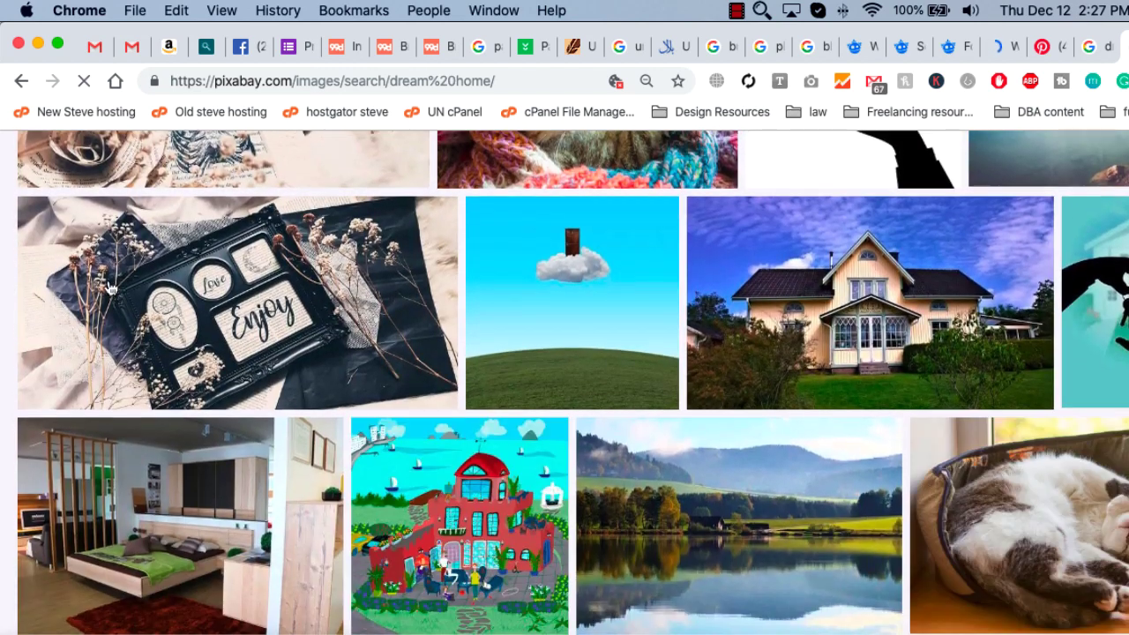
left_click(856, 286)
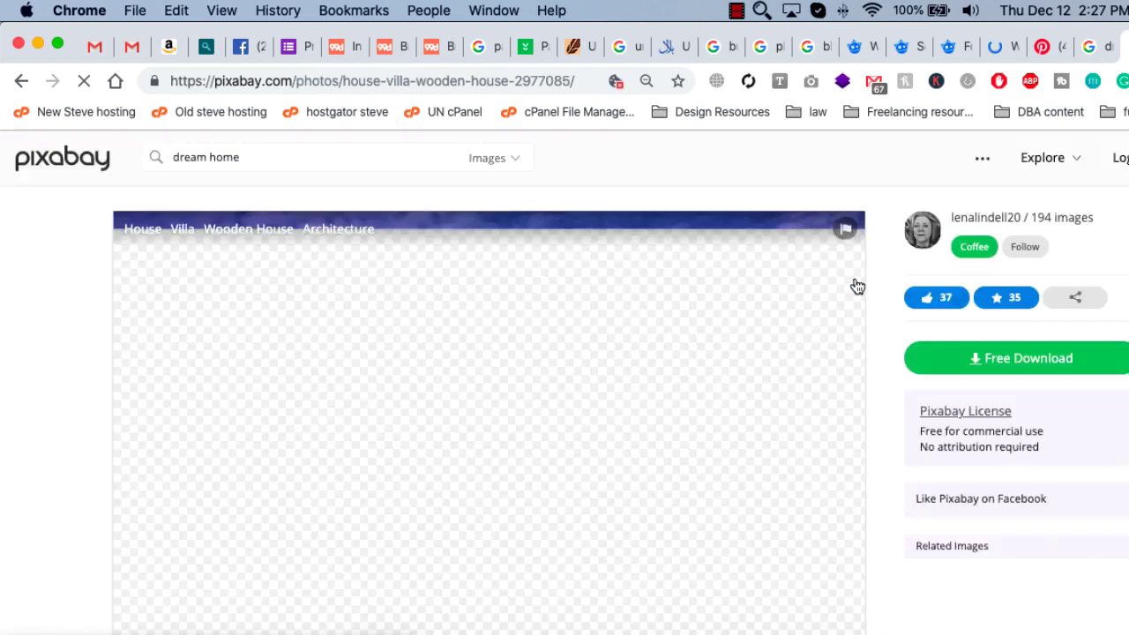
Back on the Google tab, search 'dream home stock' instead
scroll(868, 308, "down", 1)
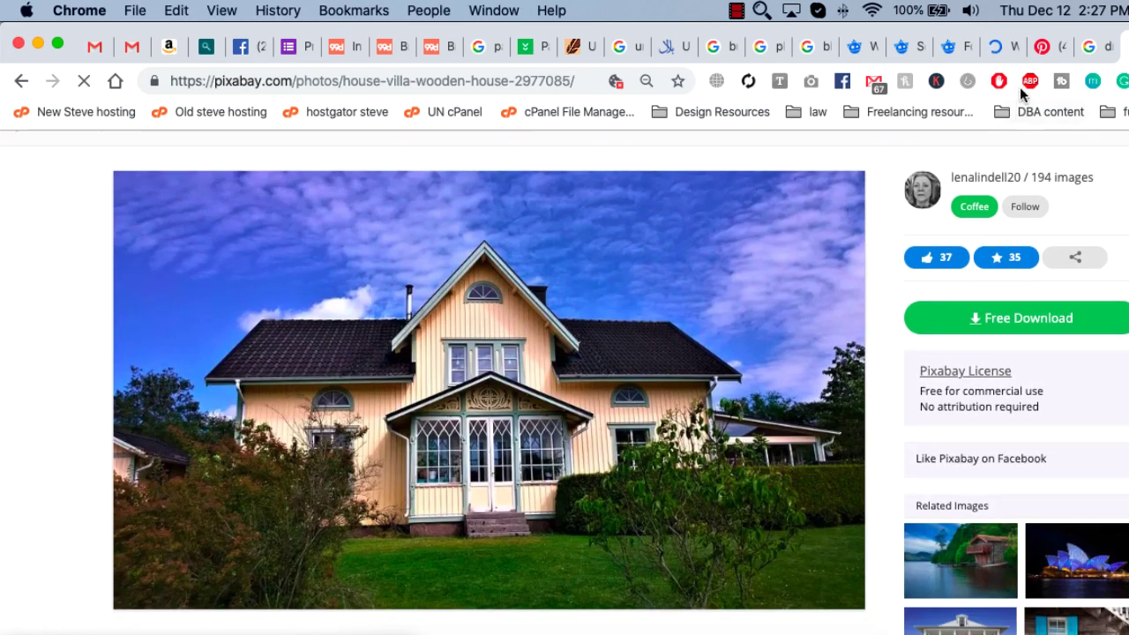
left_click(1094, 45)
left_click(339, 303)
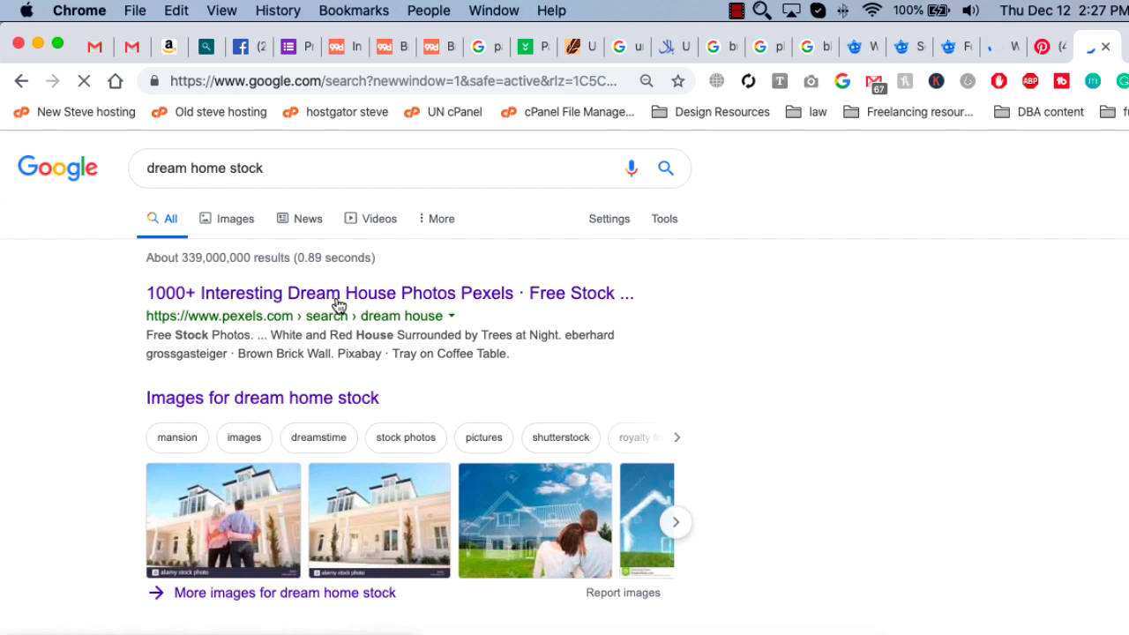
Preview the young couple looking at a dream house in Images and search Google with it
left_click(251, 224)
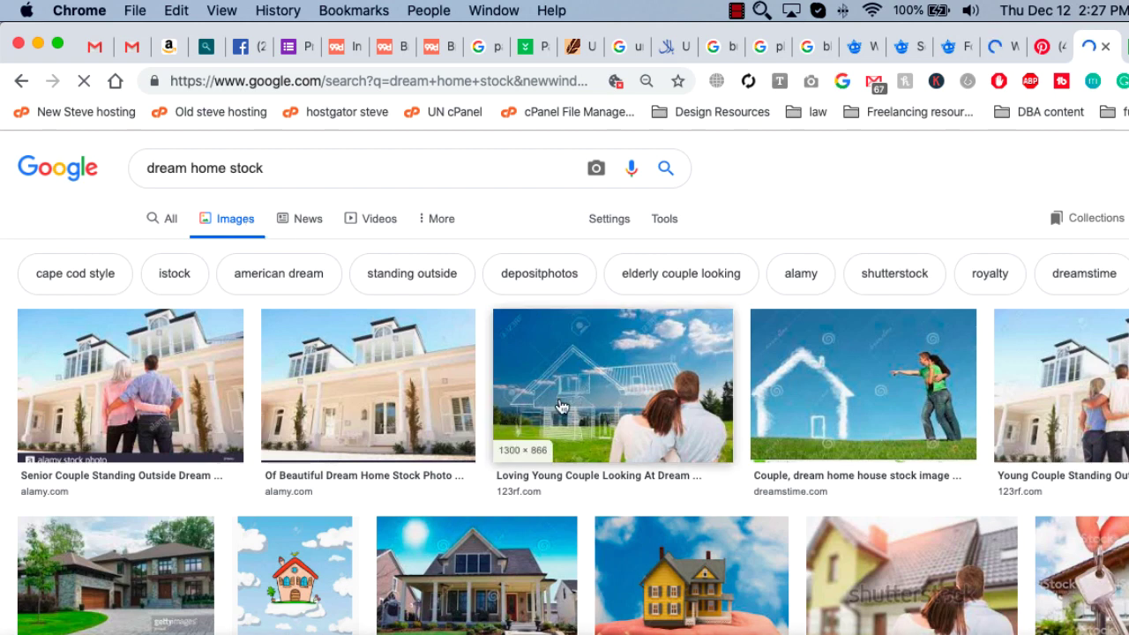
left_click(578, 392)
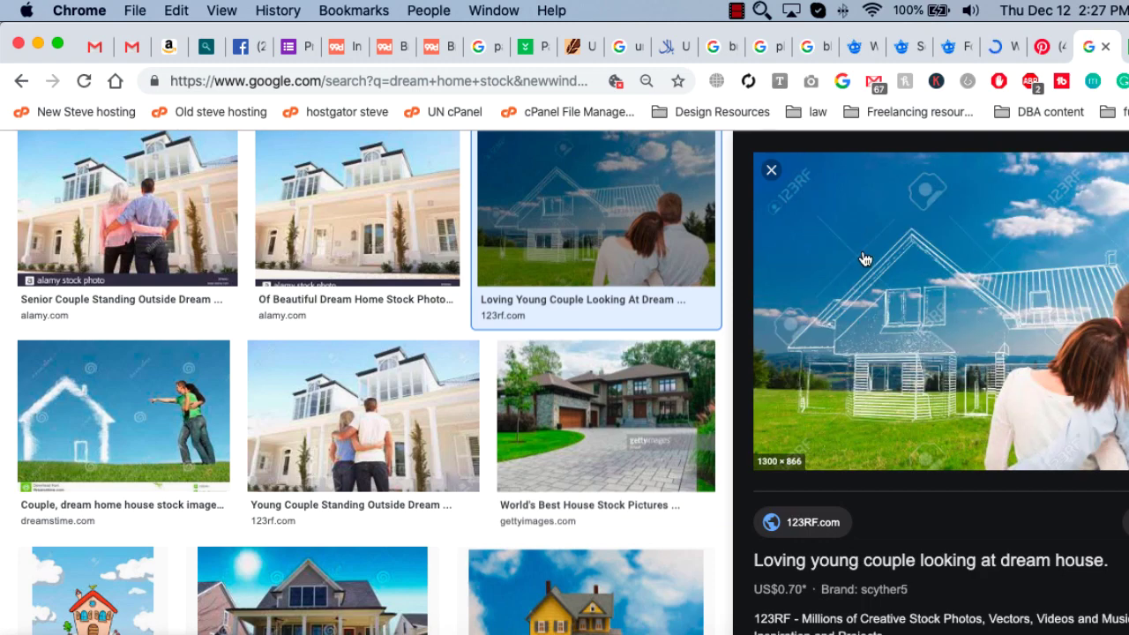
scroll(865, 257, "up", 5)
scroll(862, 255, "up", 2)
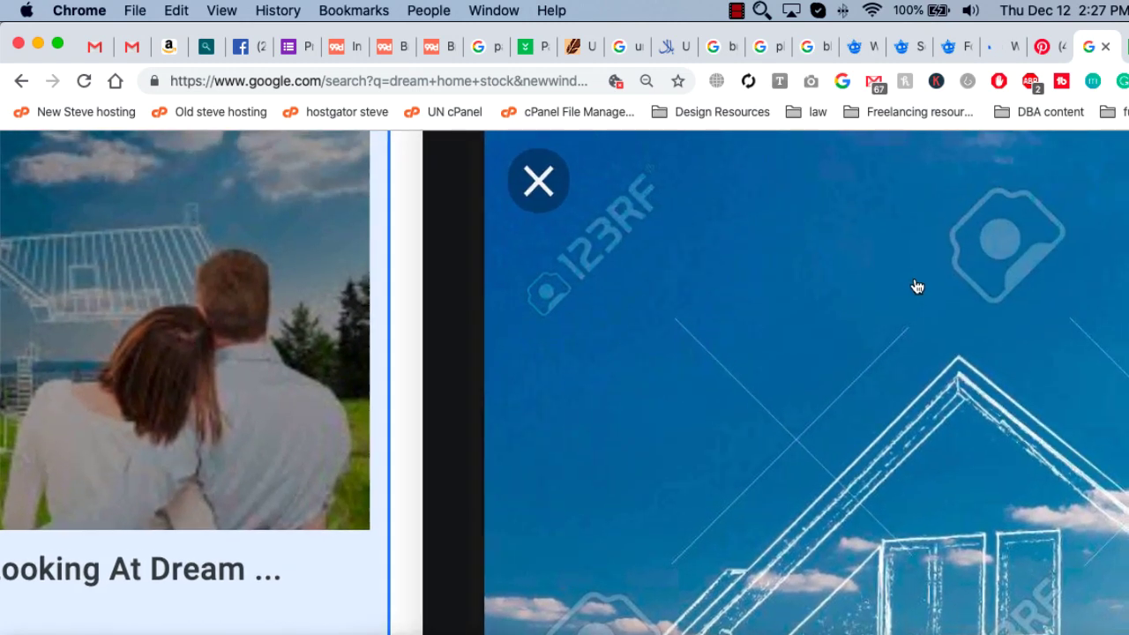
scroll(918, 287, "down", 3)
scroll(917, 286, "down", 2)
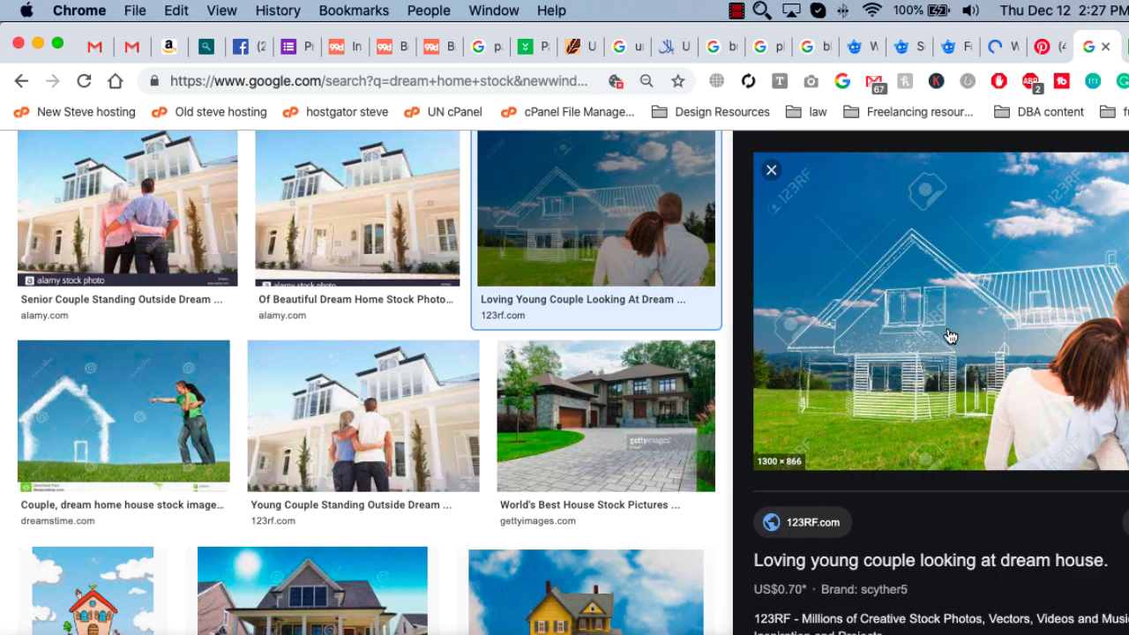
left_click_drag(1008, 336, 317, 253)
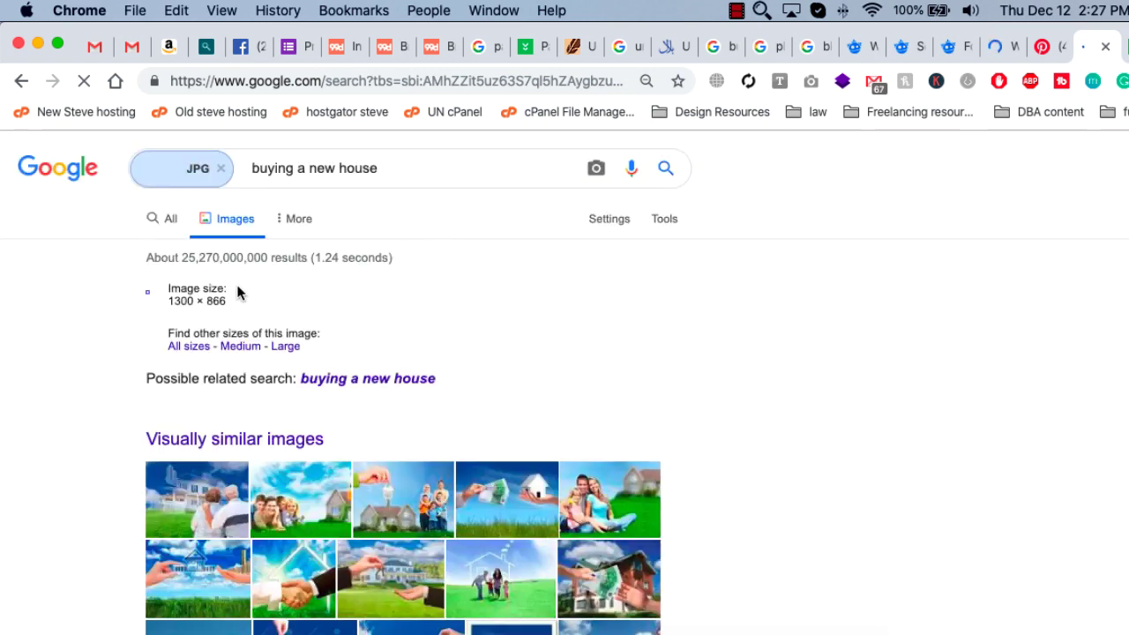
Open the 4000 × 2666 match of the couple photo in the preview panel
scroll(284, 340, "up", 5)
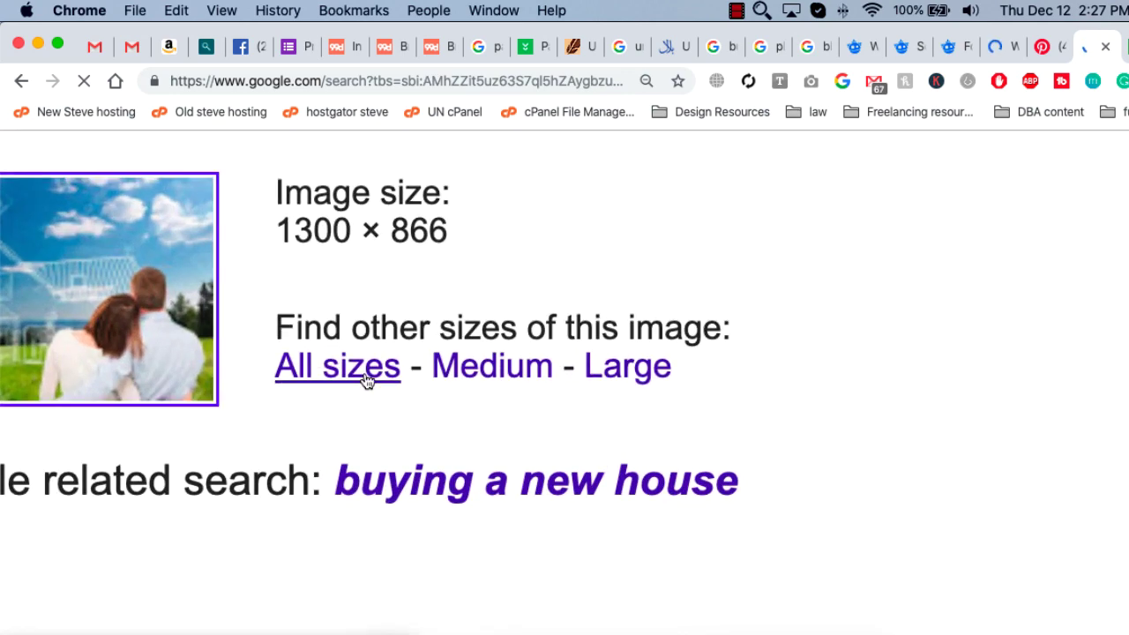
scroll(367, 380, "down", 5)
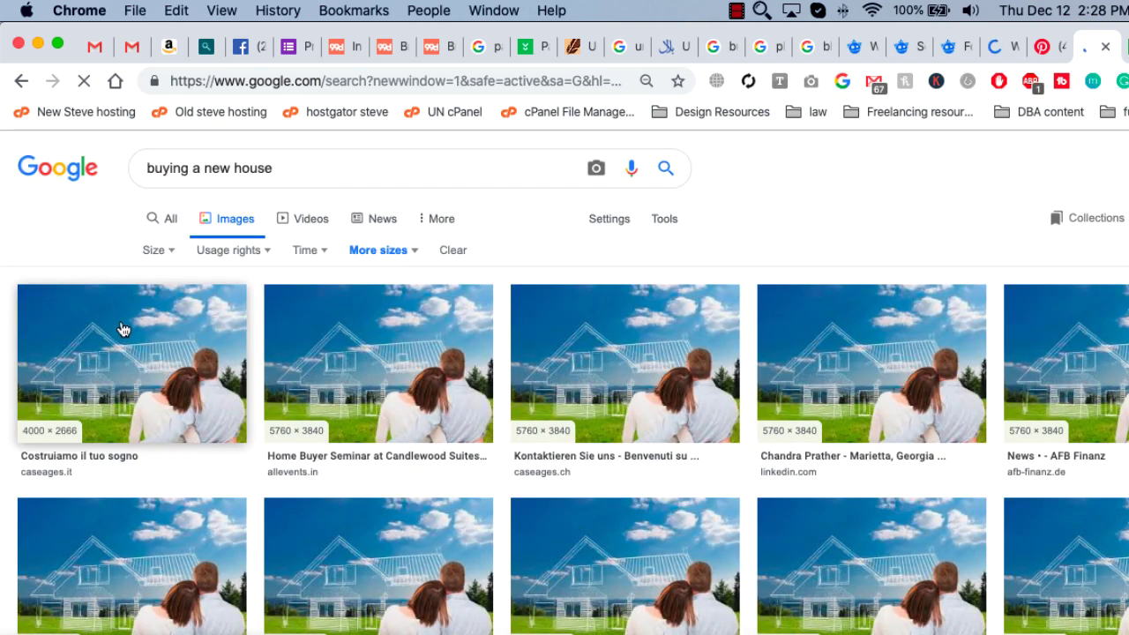
left_click(79, 342)
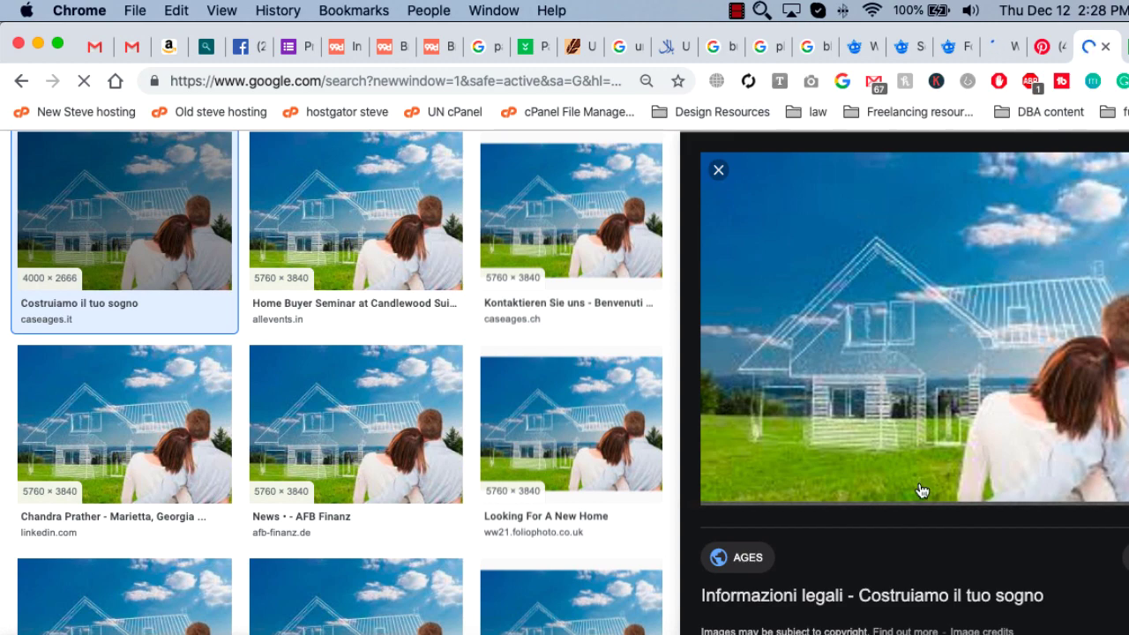
scroll(918, 489, "up", 3)
scroll(918, 490, "up", 3)
scroll(918, 490, "up", 2)
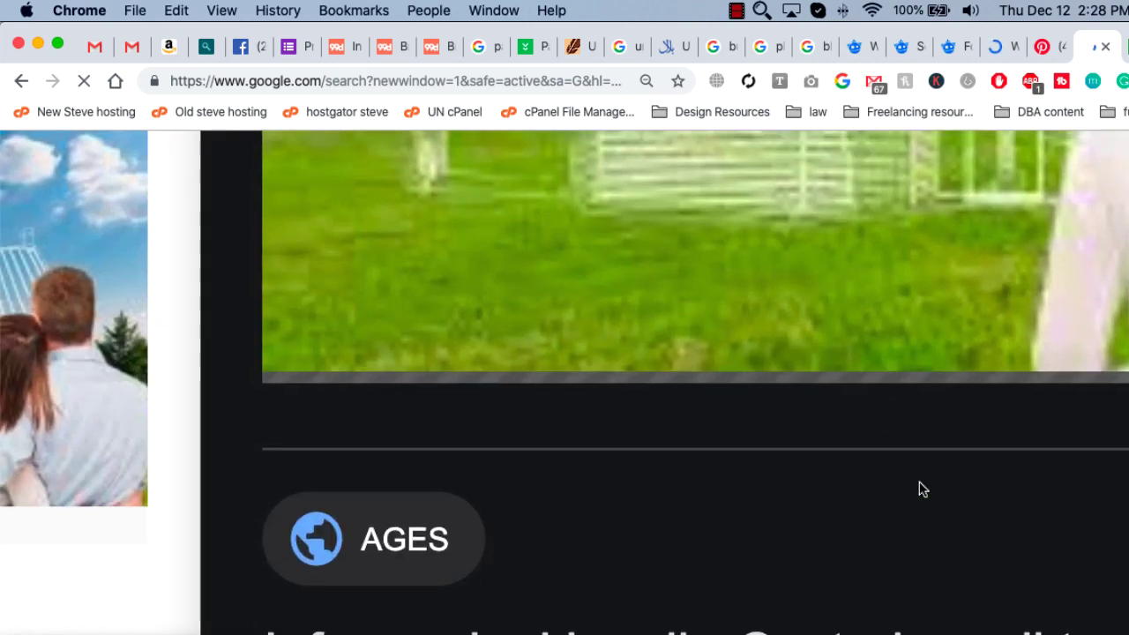
scroll(785, 430, "up", 1)
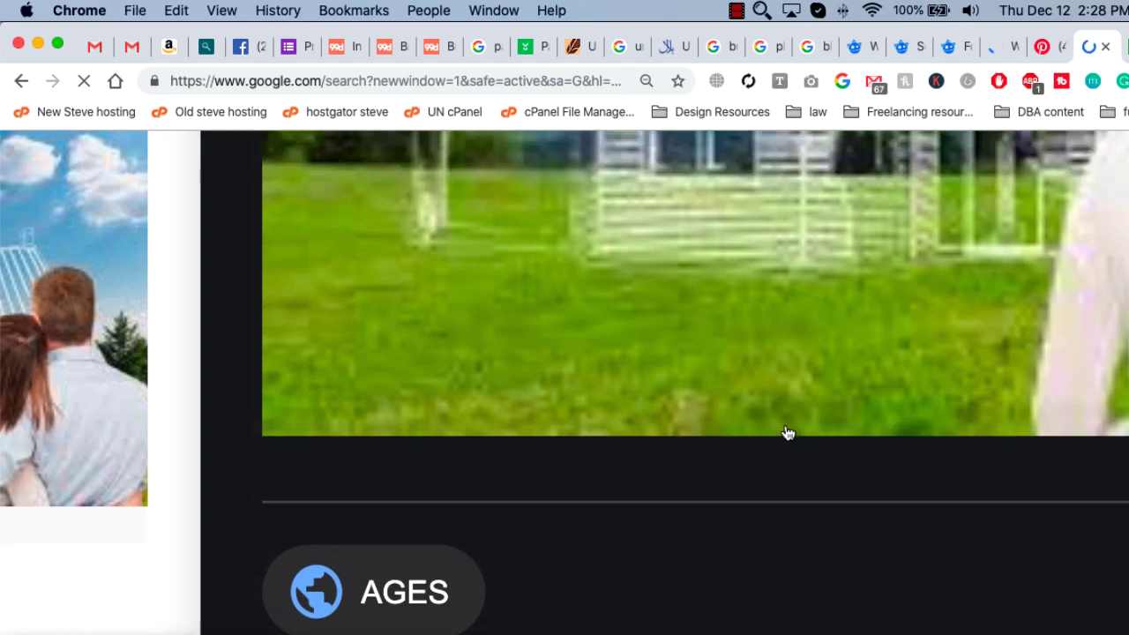
scroll(788, 430, "up", 3)
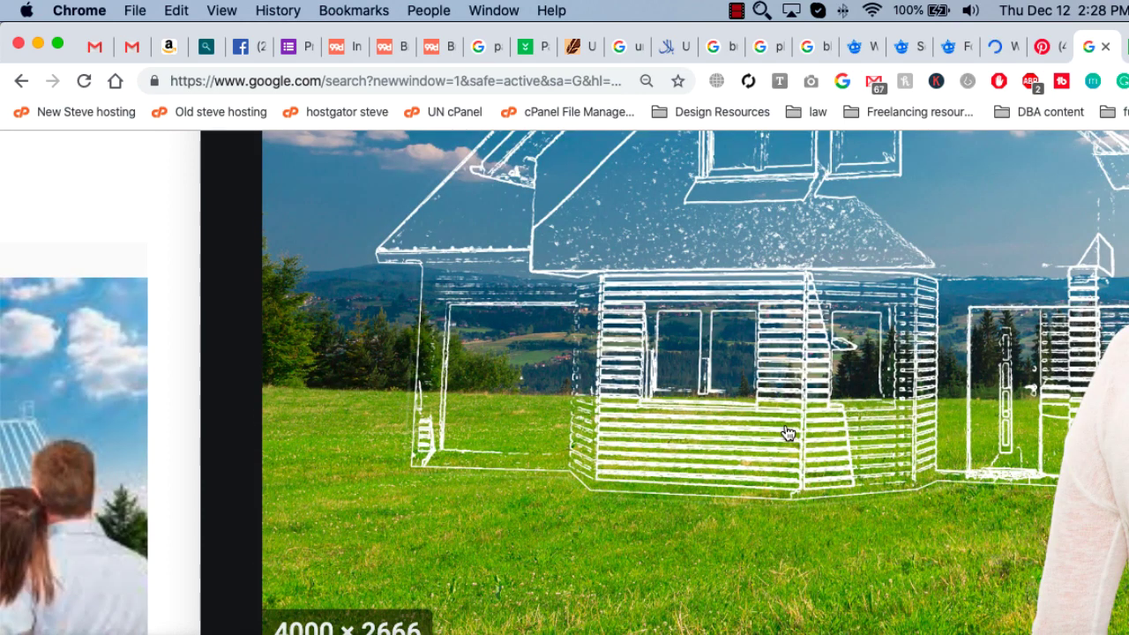
Reset the page zoom and bring up the large preview image's context menu
key("super+0")
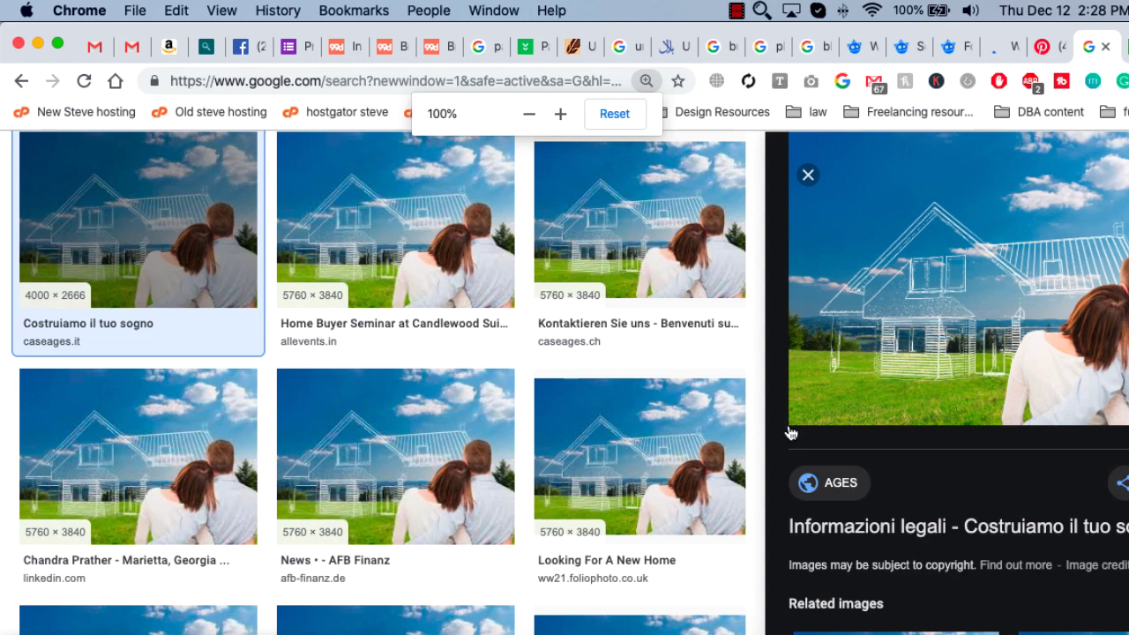
right_click(788, 432)
left_click(870, 416)
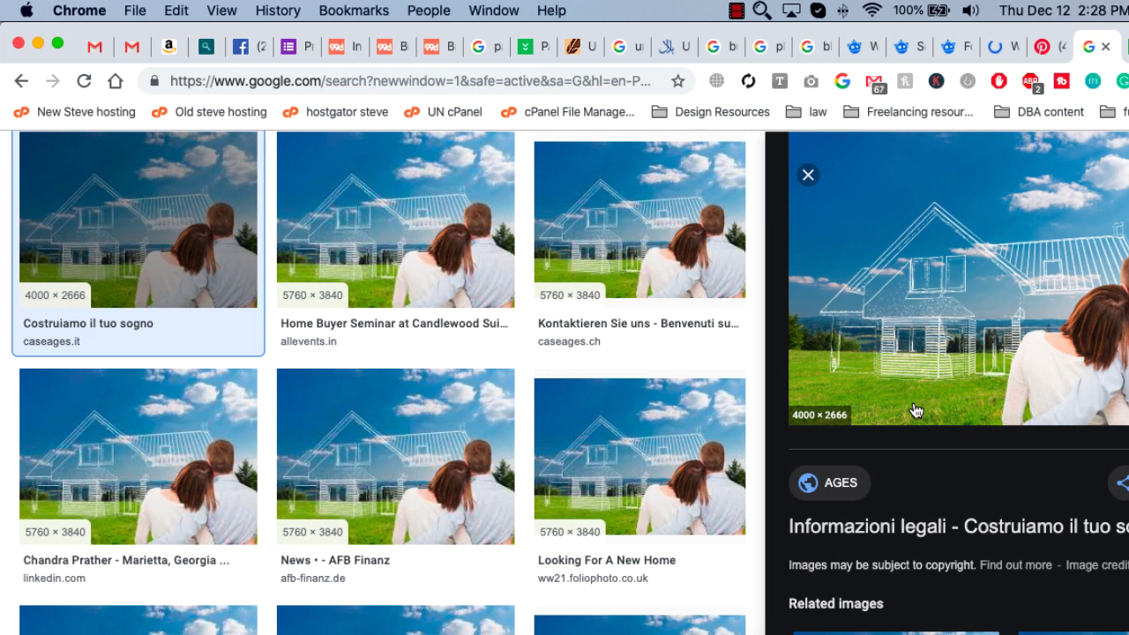
right_click(931, 269)
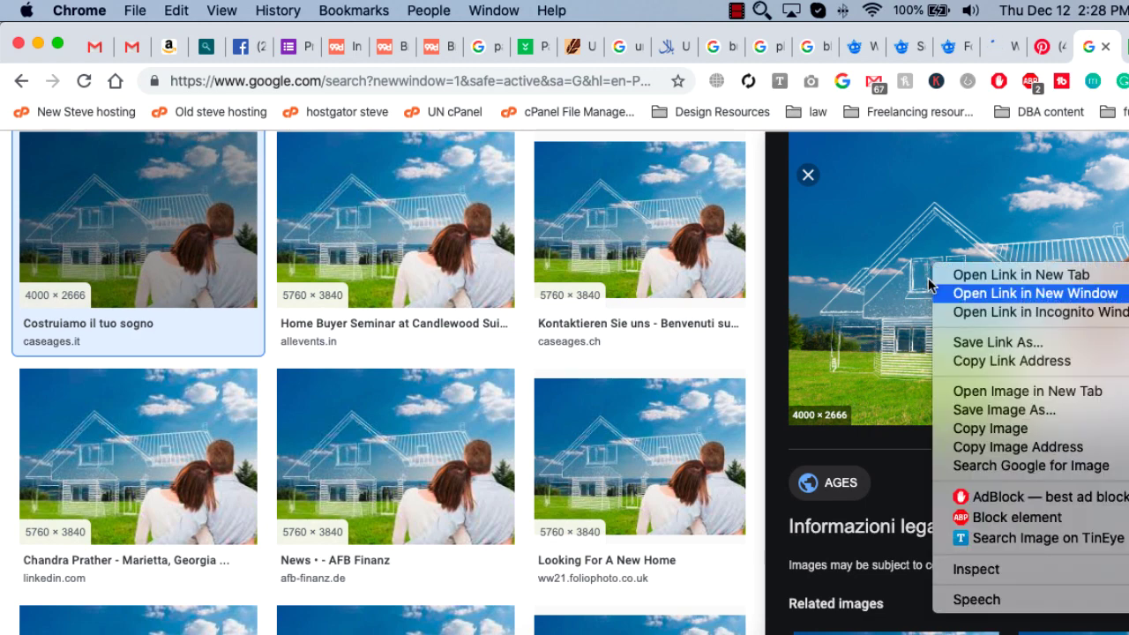
Copy the full-size couple image, then zoom out on the Photoshop house-photo cover
left_click(962, 429)
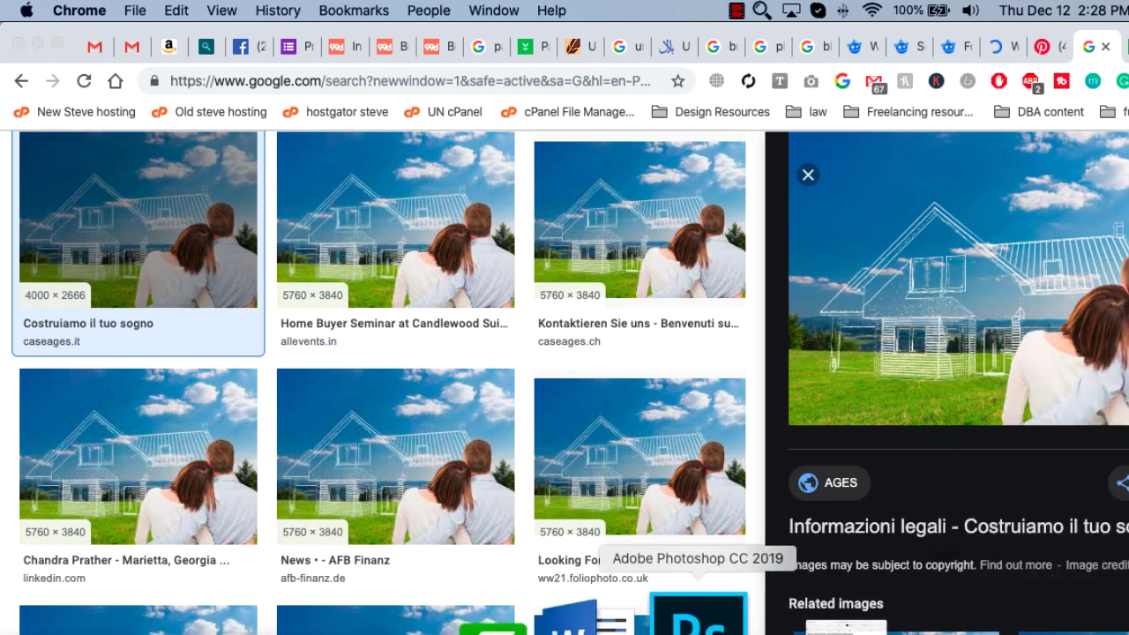
left_click(695, 620)
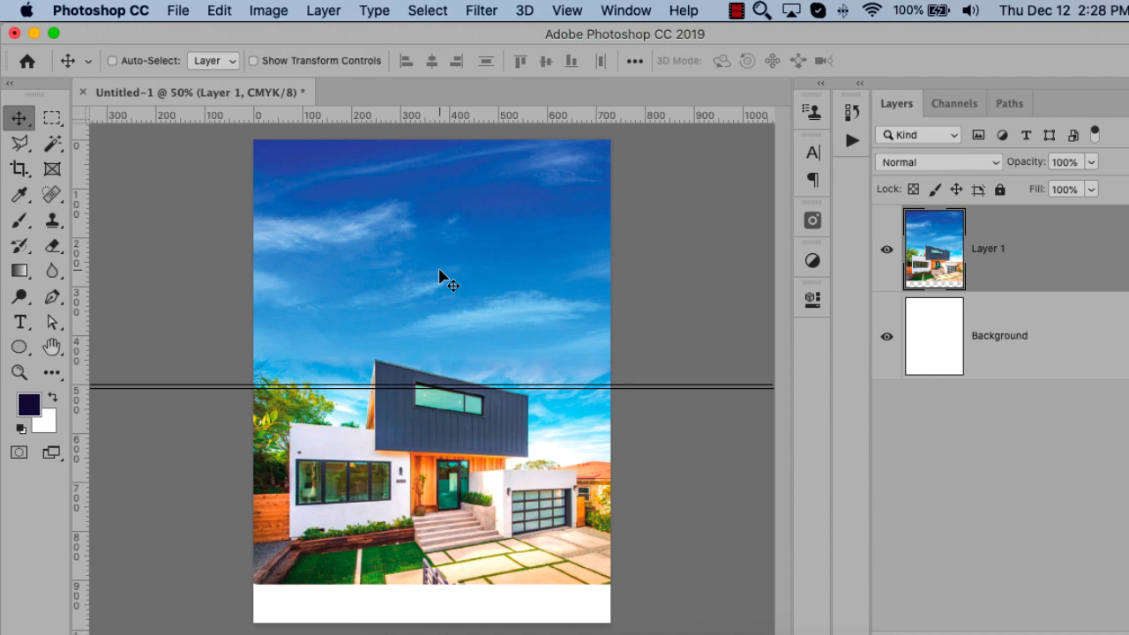
key("super+minus")
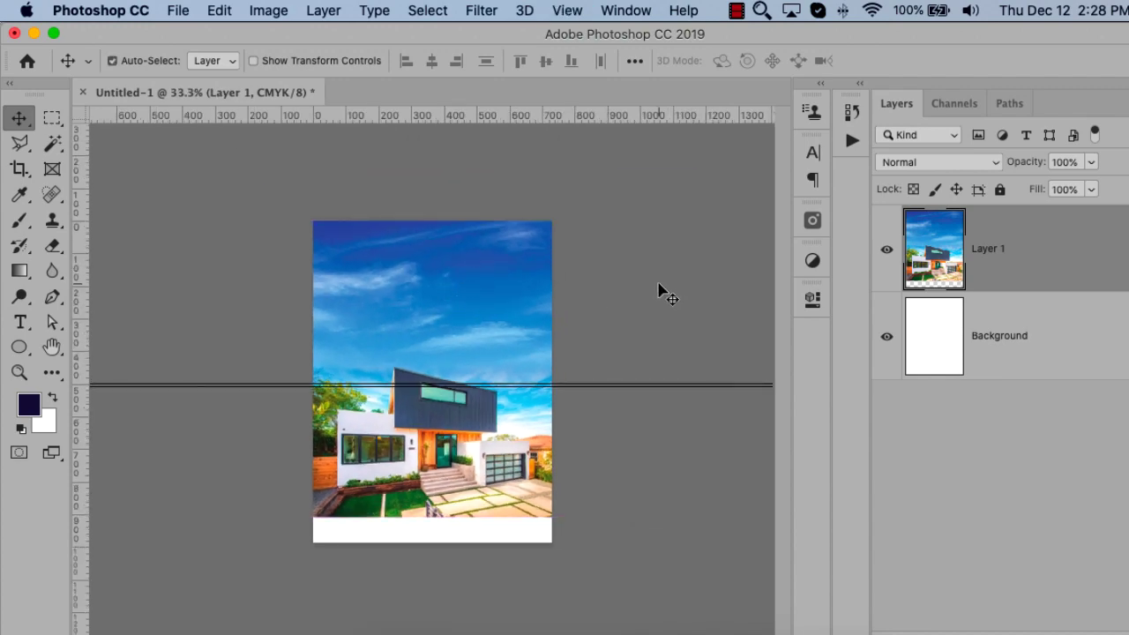
left_click(658, 293, "super")
Switch to Illustrator and zoom out to 33% to see the whole Homebound cover
key("super+Tab")
key("super+Tab")
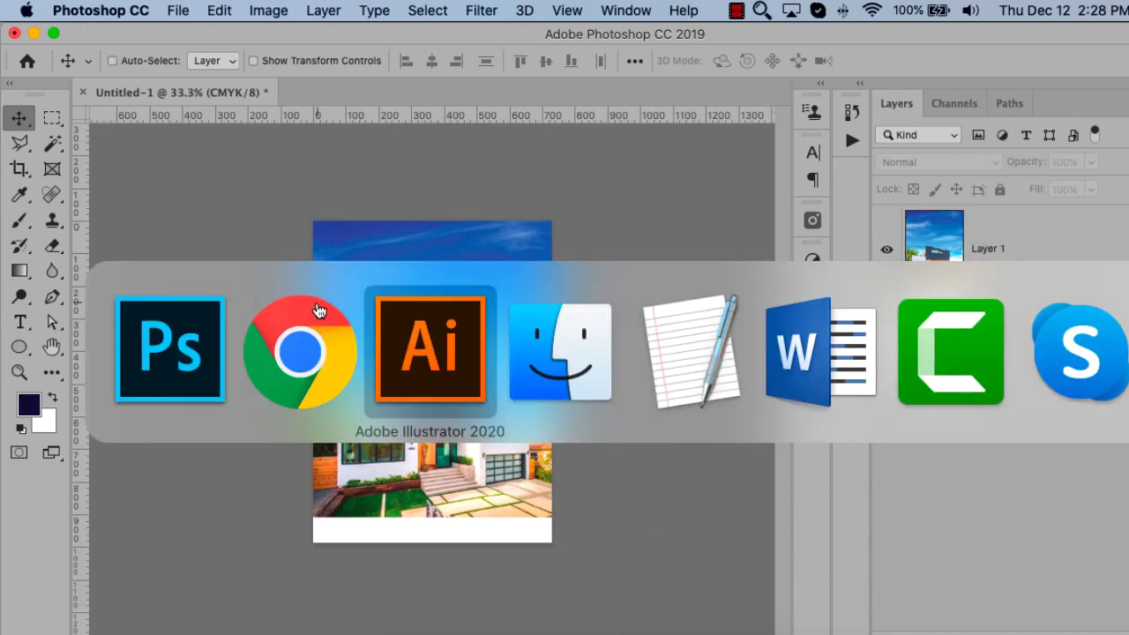
double_click(437, 275)
left_click(449, 271)
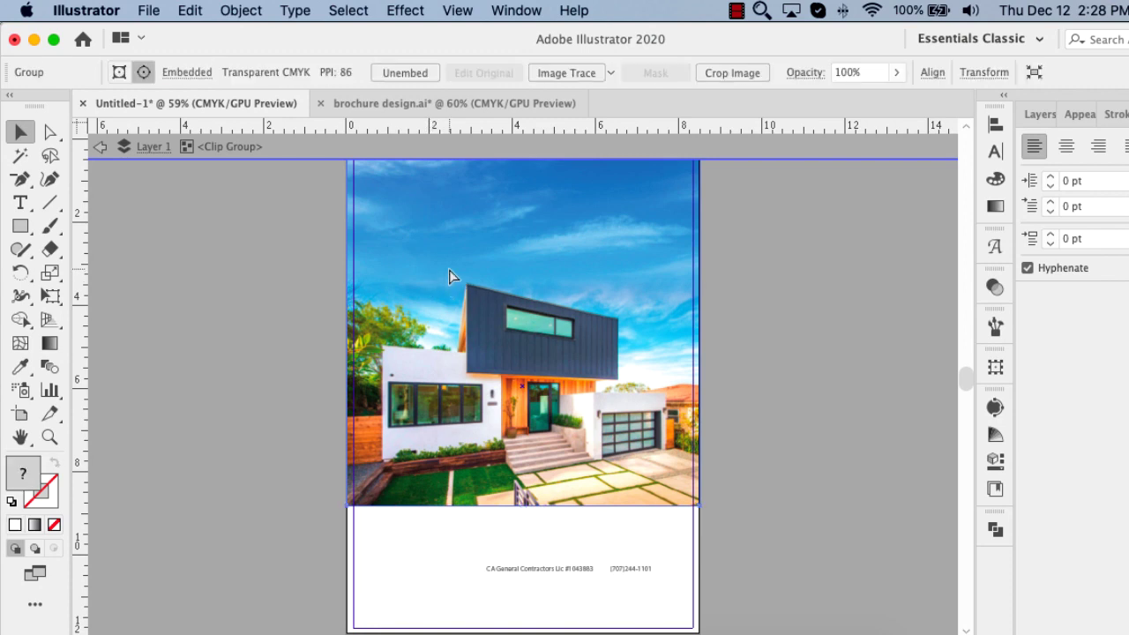
key("super+minus")
left_click(729, 329)
key("super+minus")
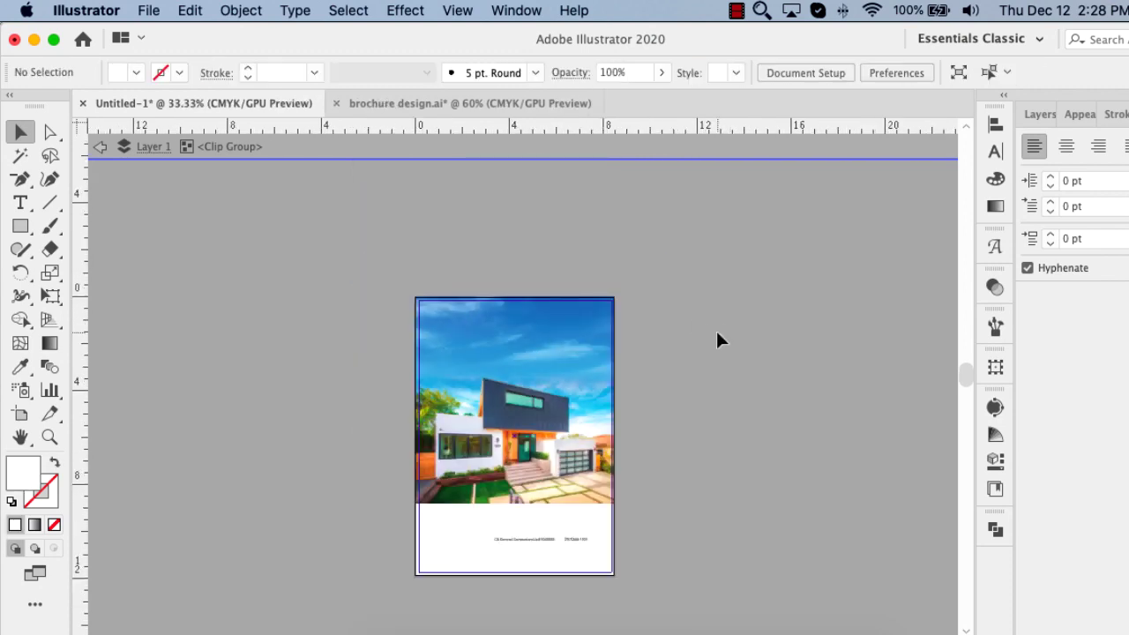
Exit isolation mode and Option-drag the cover artboard into a copy on the left
double_click(718, 334)
right_click(308, 356)
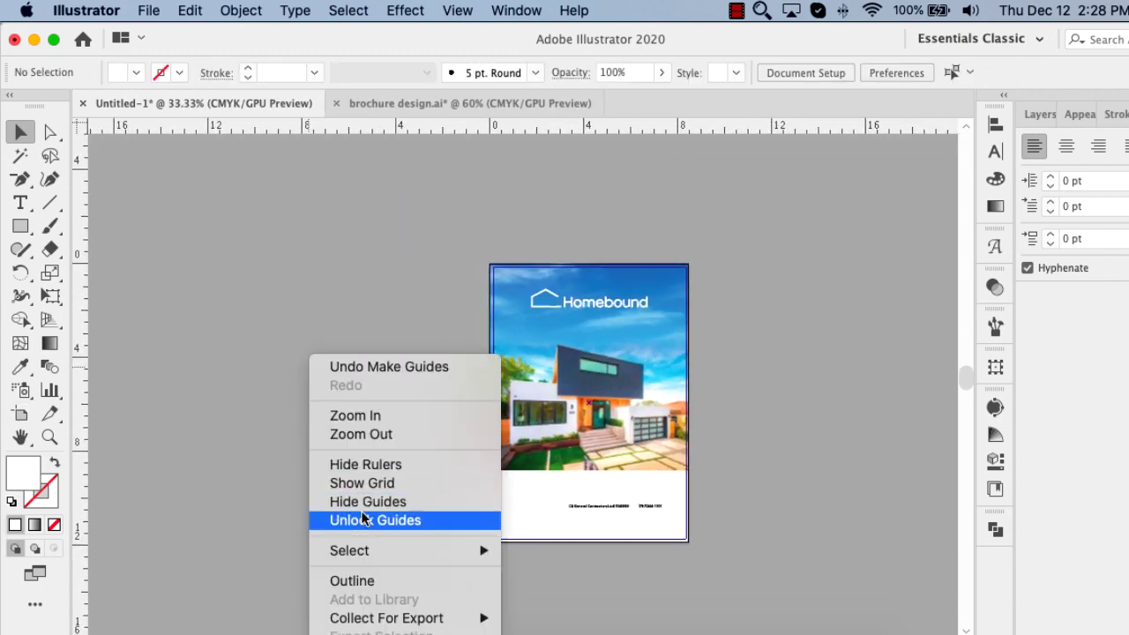
left_click(365, 521)
left_click(20, 413)
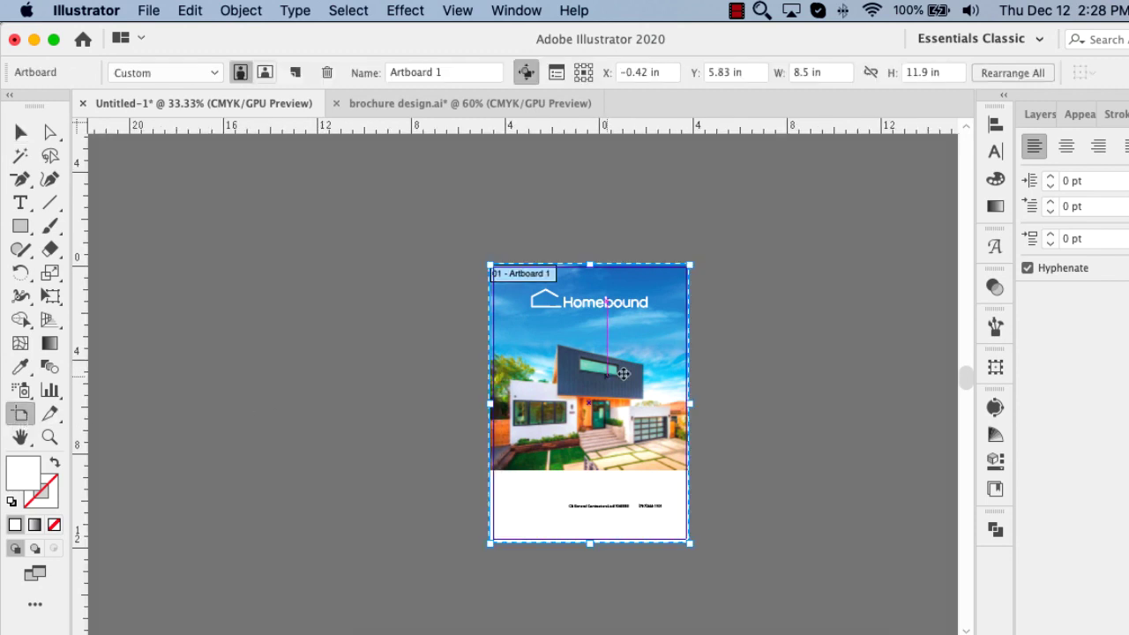
mouse_move(613, 382)
left_mouse_down()
mouse_move(327, 382)
mouse_move(356, 383)
left_mouse_up()
key("Escape")
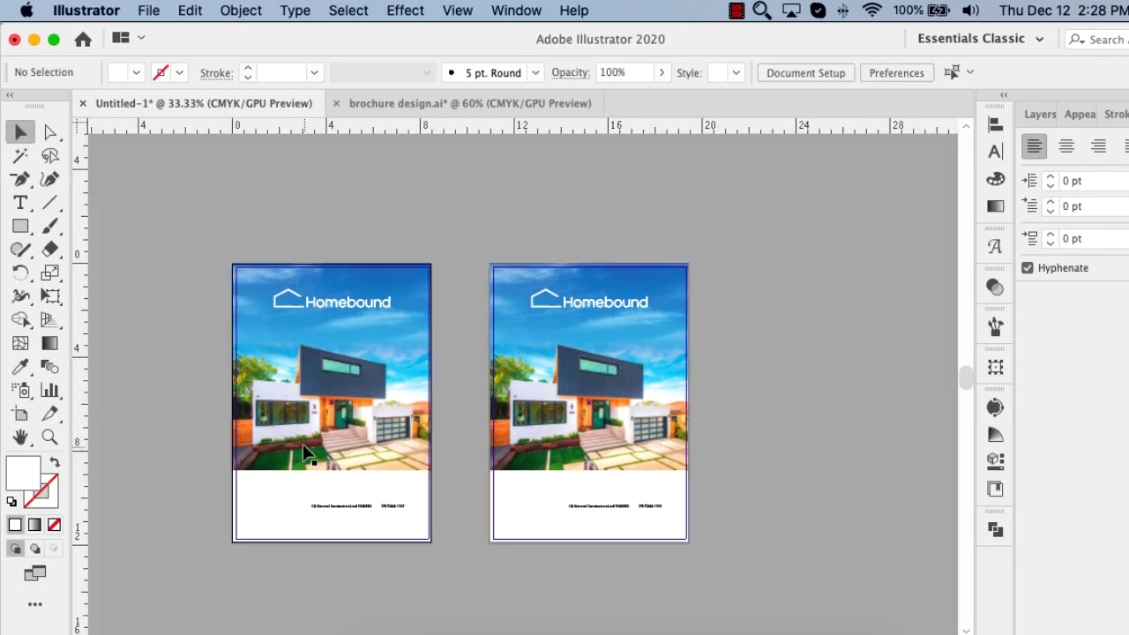
Enter the left cover's photo group for editing
left_click(315, 408)
left_click(153, 326)
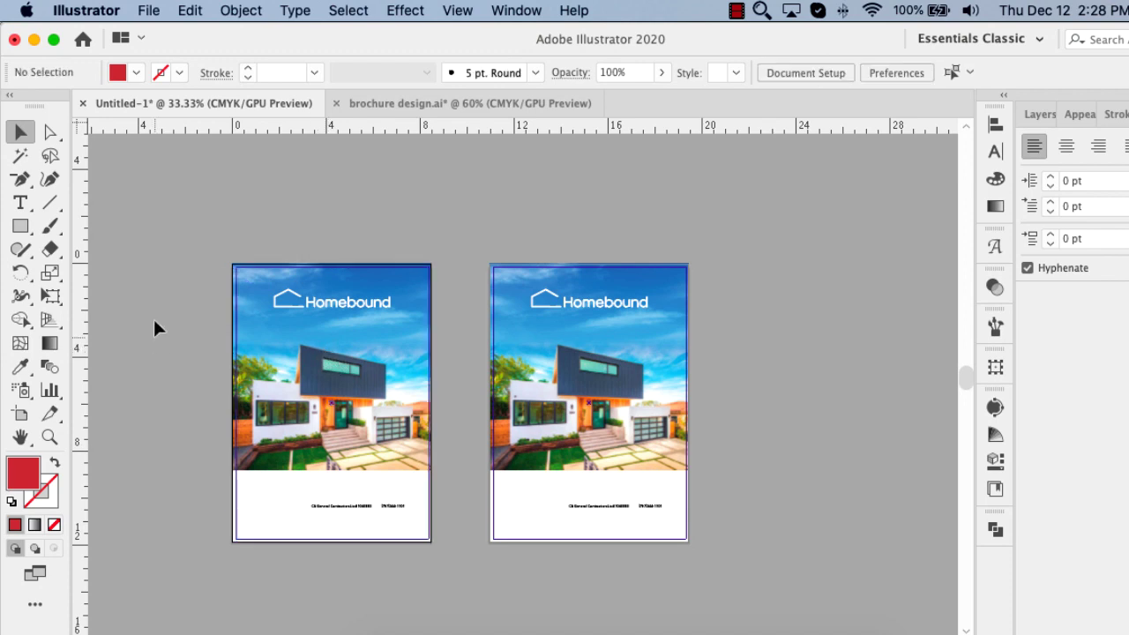
right_click(167, 283)
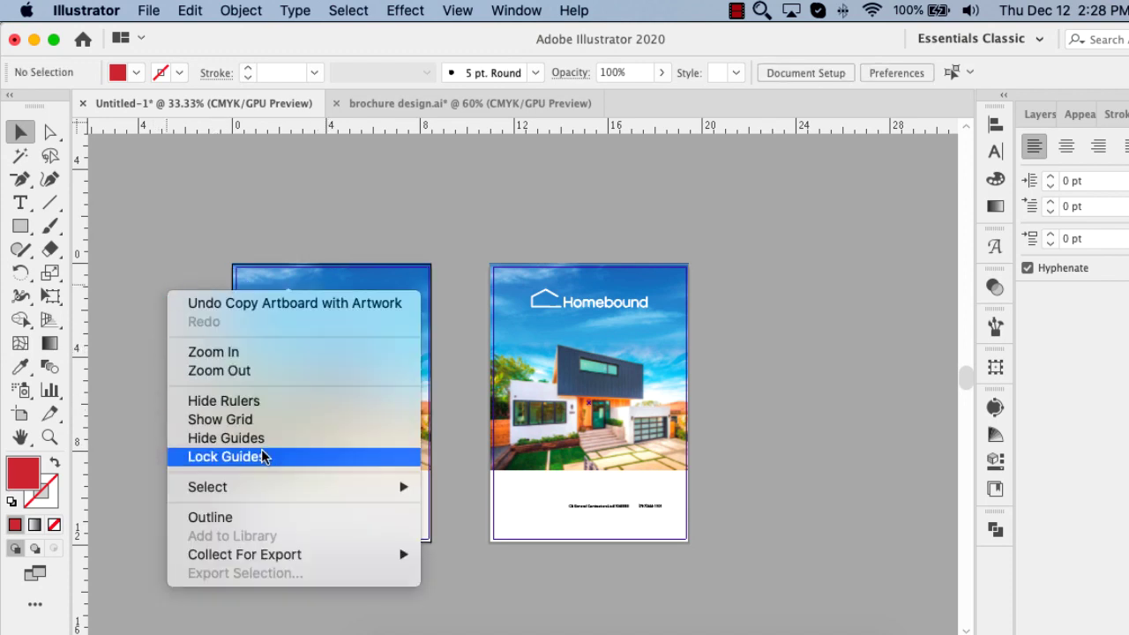
left_click(262, 456)
double_click(346, 376)
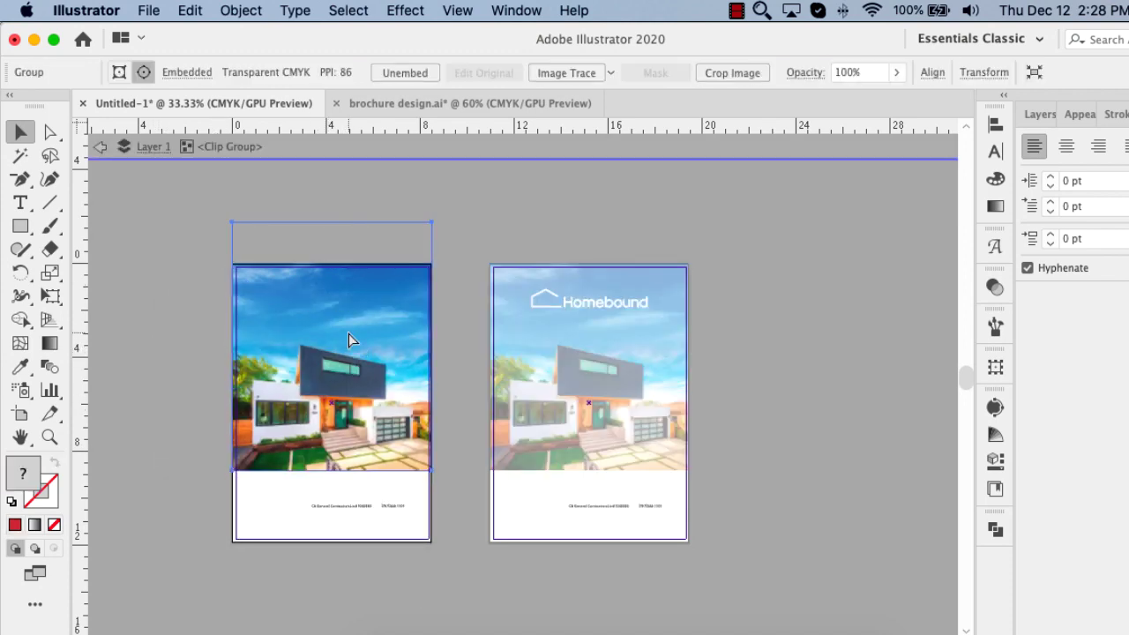
Paste the couple photo into the left cover's clip group and shrink it
key("ctrl+v")
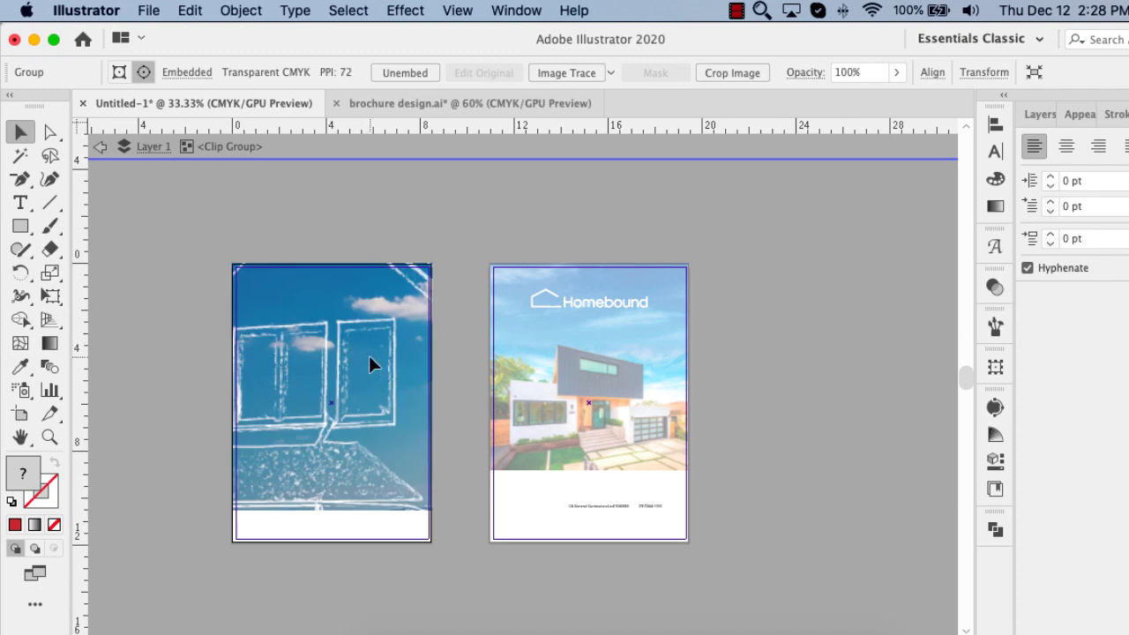
key("ctrl+minus")
key("ctrl+minus")
key("ctrl+minus")
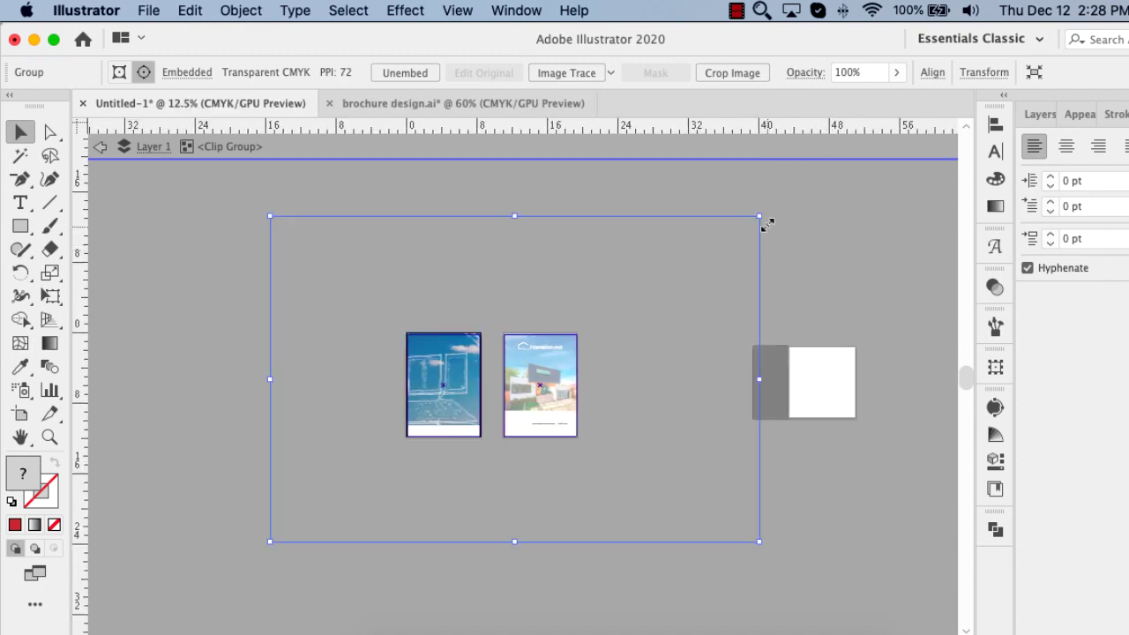
mouse_move(764, 221)
left_mouse_down()
mouse_move(559, 320)
mouse_move(551, 356)
left_mouse_up()
key("z")
left_click_drag(383, 302, 605, 454)
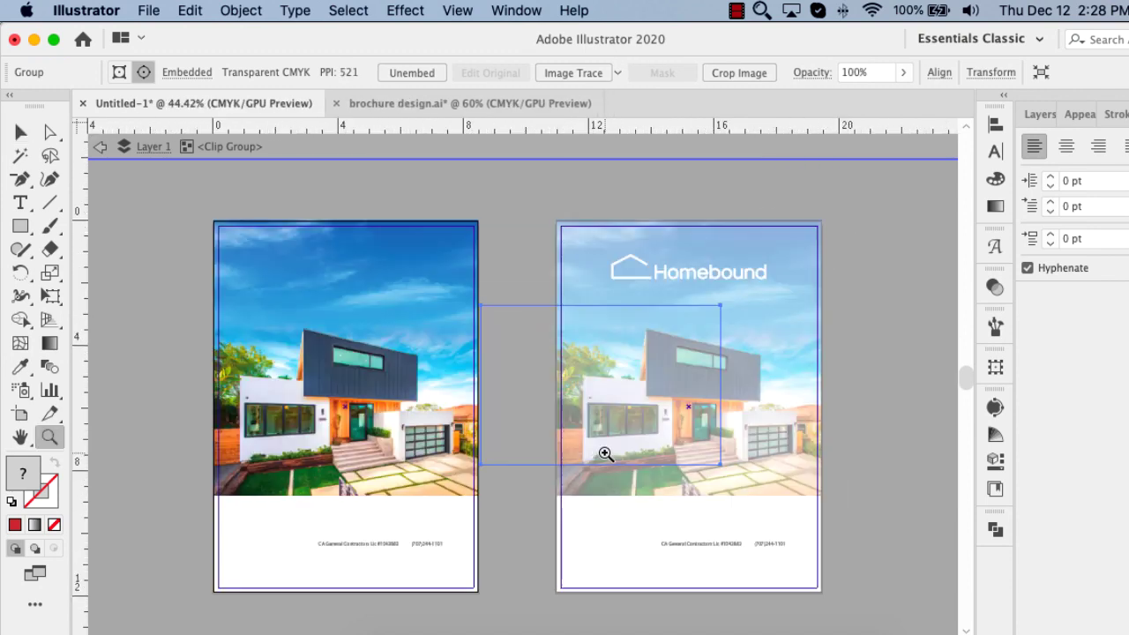
key("v")
Place the couple photo on the left cover, enlarging and widening it
left_click_drag(538, 396, 359, 339)
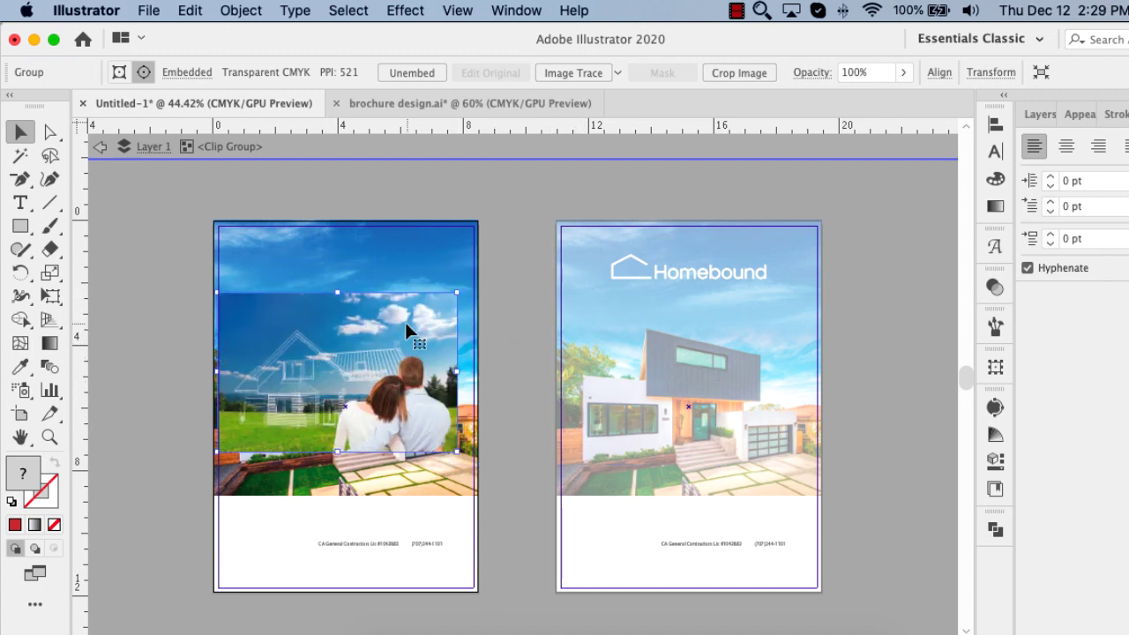
left_click_drag(406, 325, 411, 371)
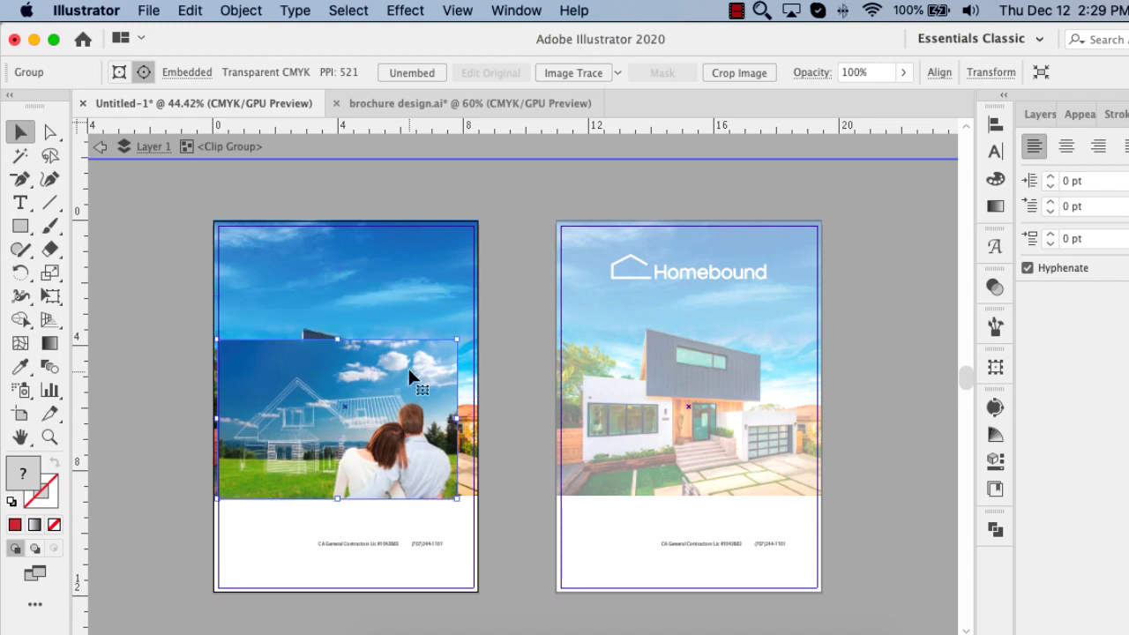
mouse_move(458, 339)
left_mouse_down()
mouse_move(486, 320)
mouse_move(479, 330)
left_mouse_up()
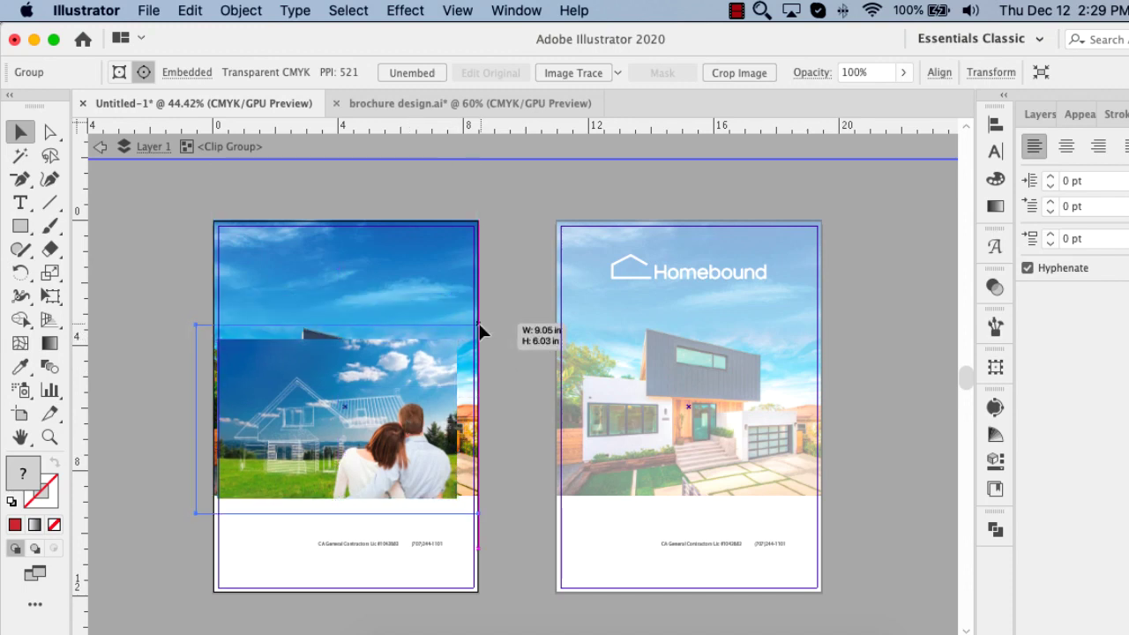
left_click_drag(410, 352, 419, 341)
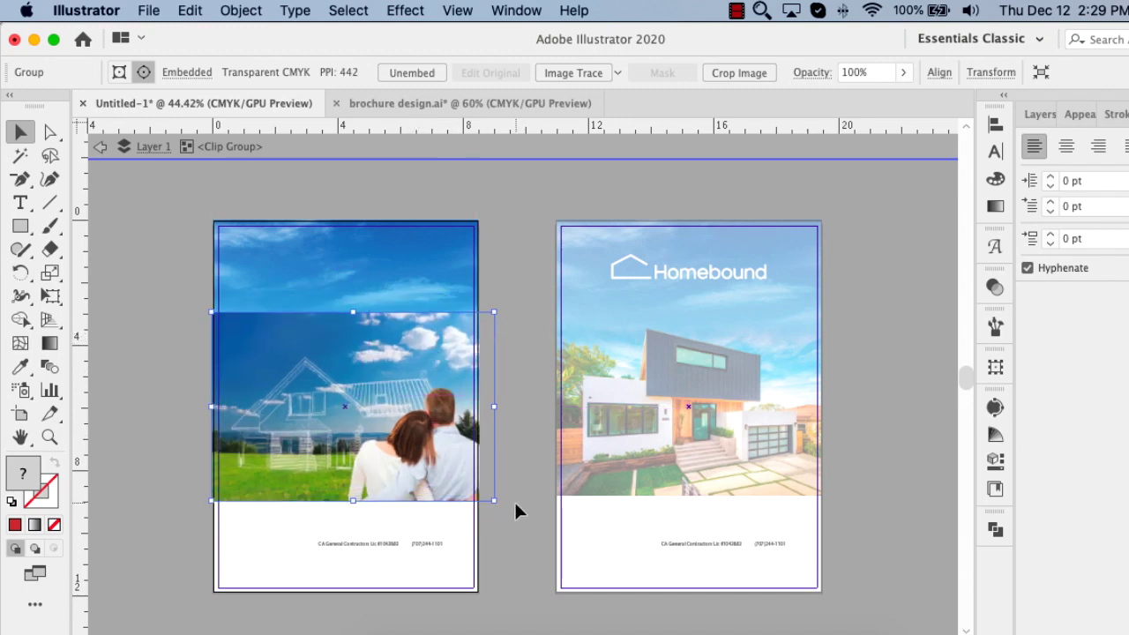
left_click_drag(479, 501, 486, 495)
Move the couple photo to the cover top and drag the house photo out of the mask
left_click_drag(445, 452, 359, 253)
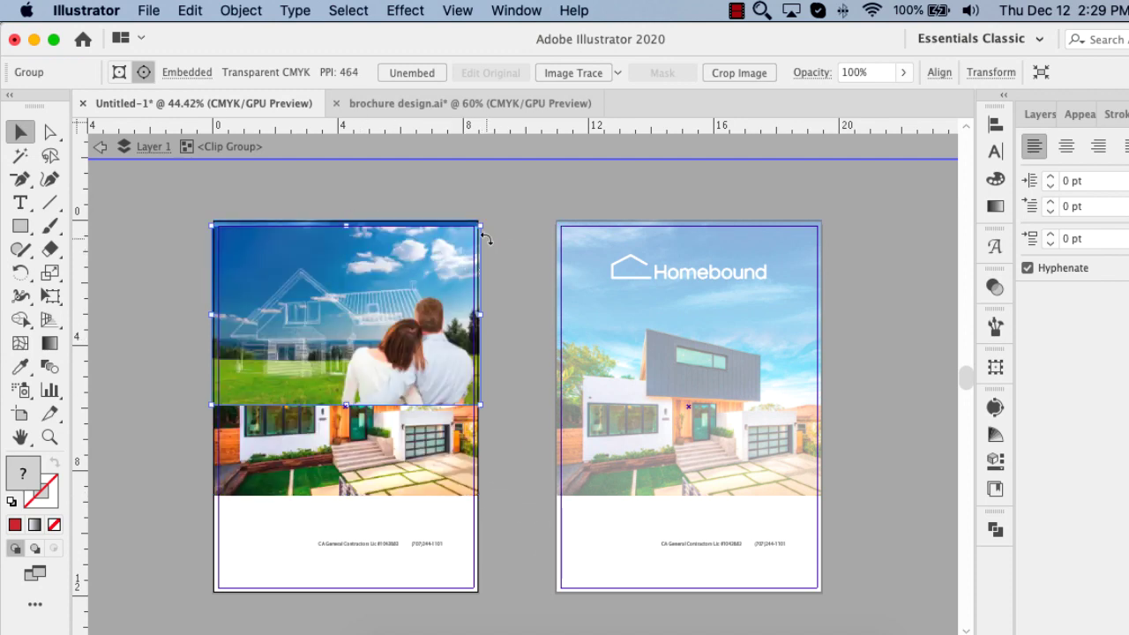
key("Up")
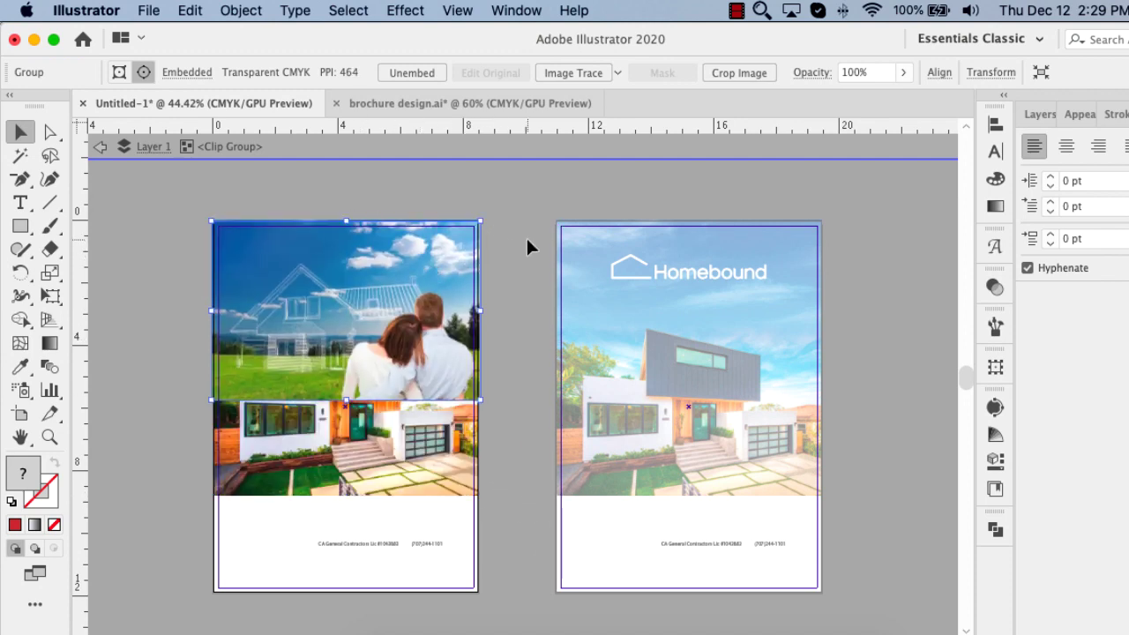
left_click(357, 443)
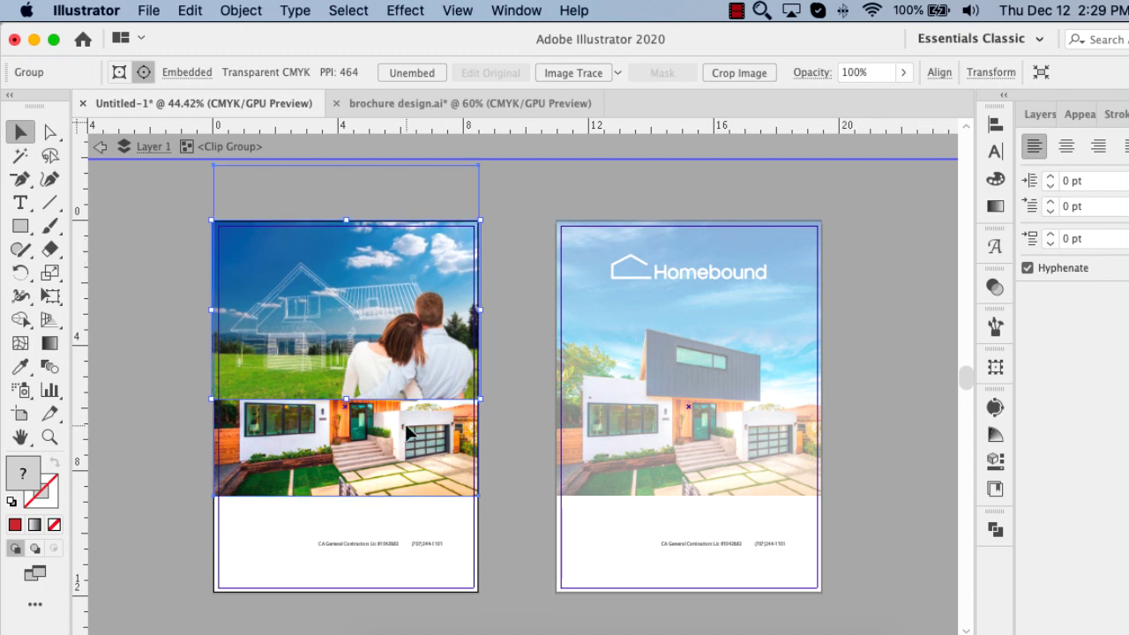
left_click_drag(356, 444, 548, 374)
Exit the clip group and move the Homebound logo below the couple photo
left_click(551, 368)
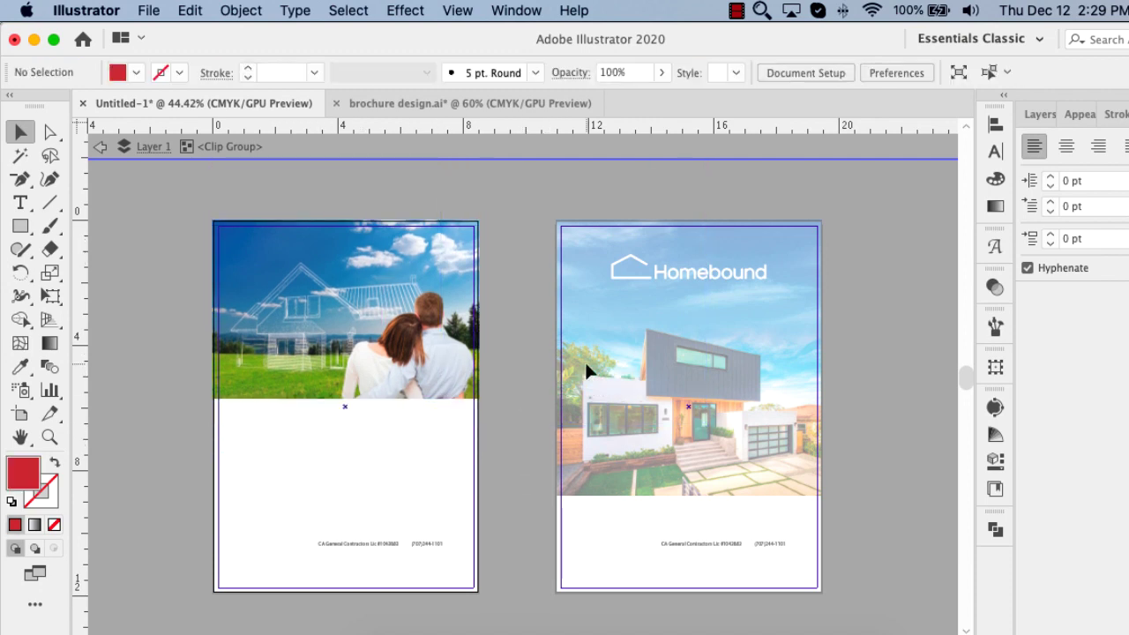
double_click(509, 265)
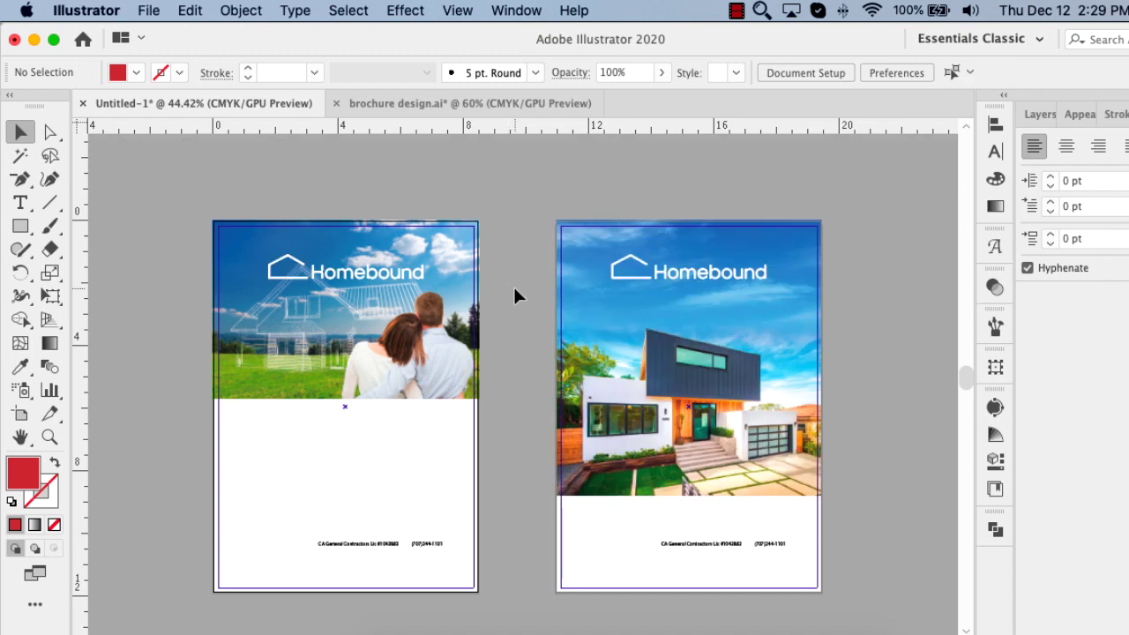
key("z")
key("v")
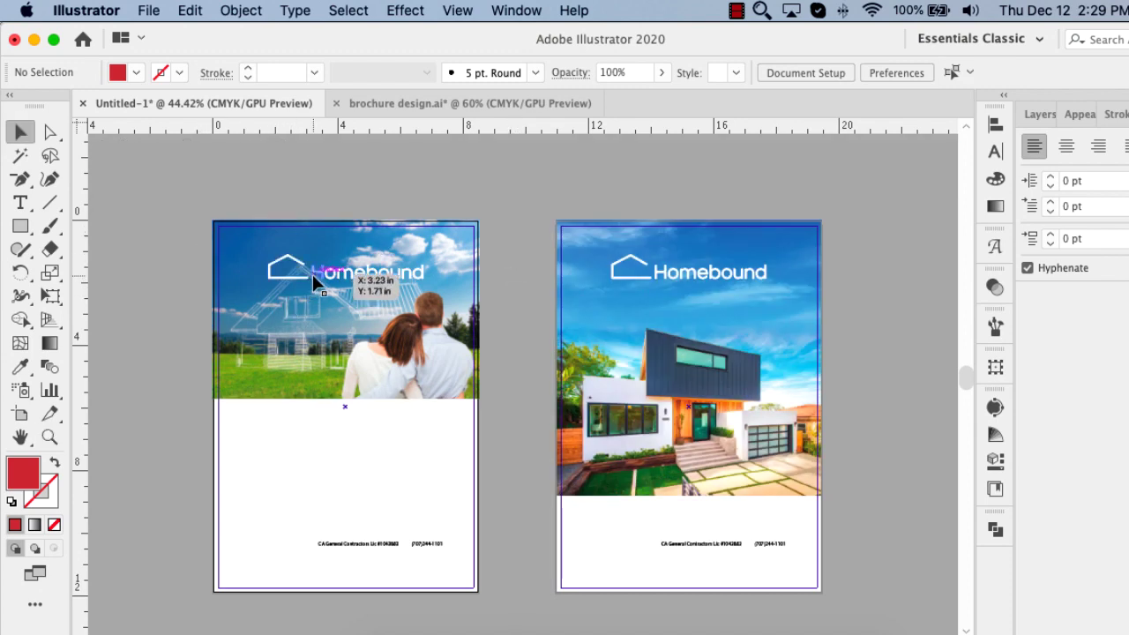
mouse_move(315, 276)
left_mouse_down()
mouse_move(259, 492)
mouse_move(166, 442)
left_mouse_up()
Fill the logo with red #f4273d and centre it beneath the couple photo
double_click(23, 472)
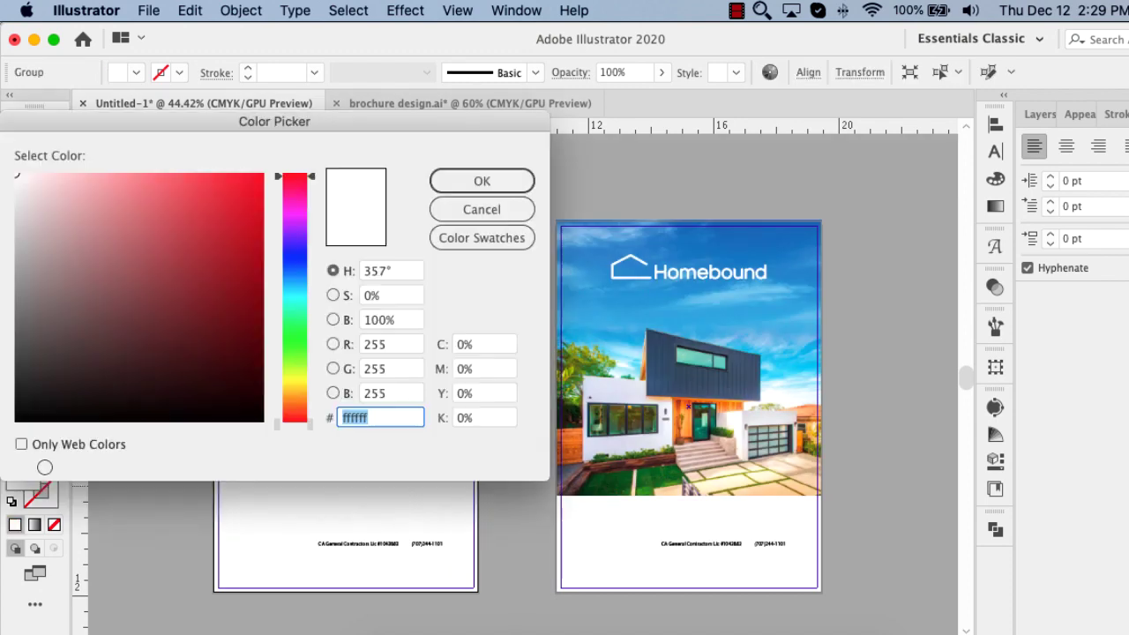
type("f4273d")
left_click(457, 180)
left_click(527, 180)
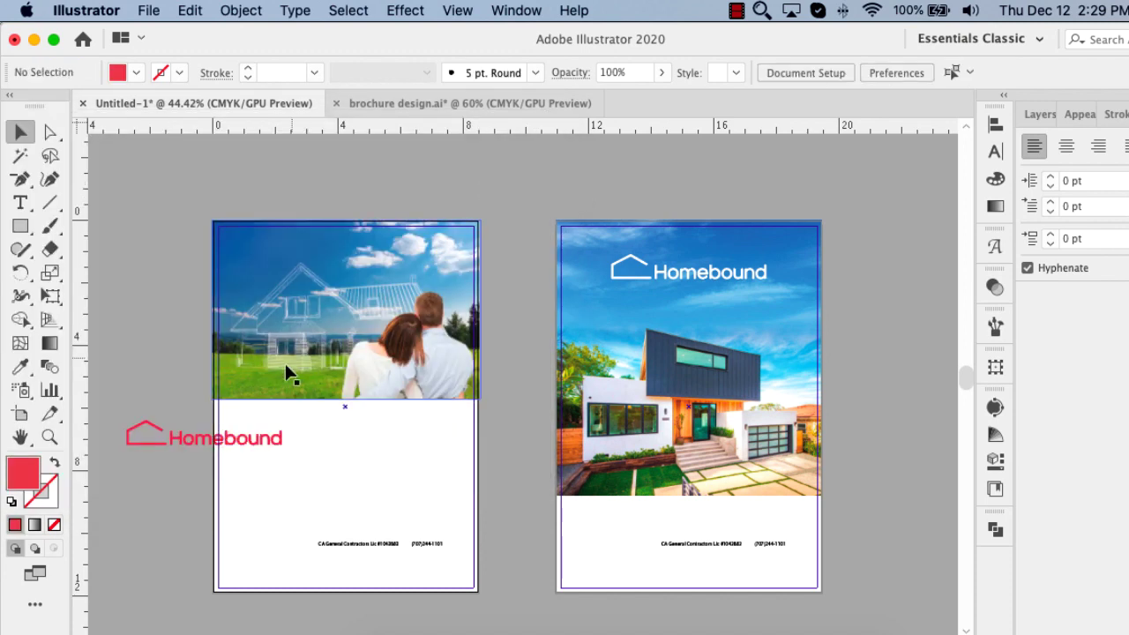
left_click_drag(253, 442, 384, 439)
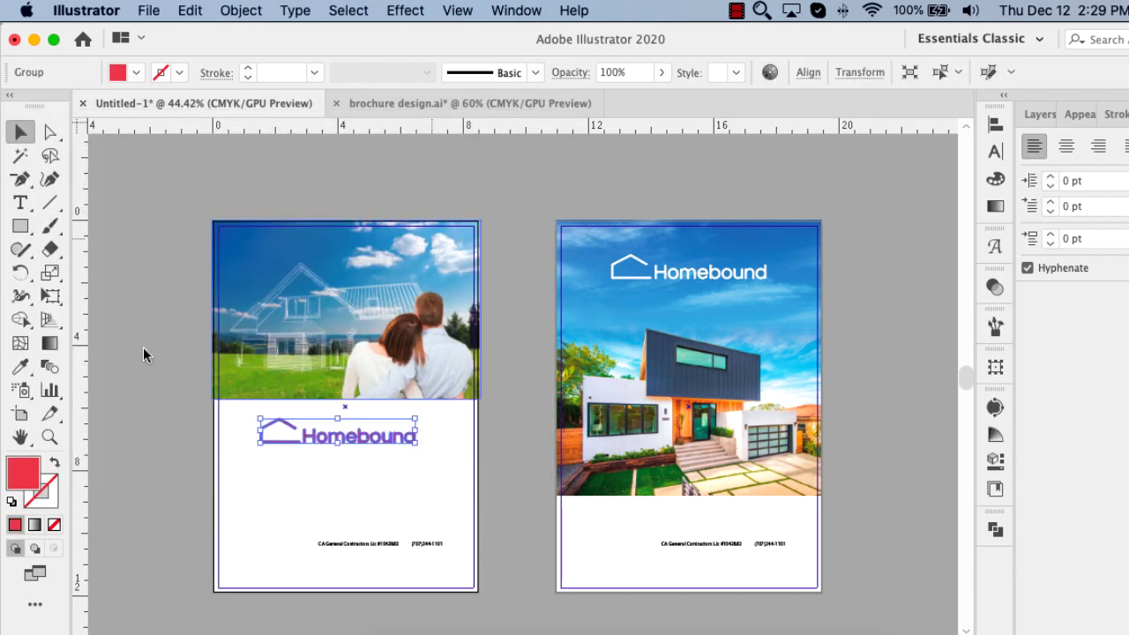
Move the left cover artboard closer to the right one, zoom in, and hide the panels
left_click(19, 415)
left_click_drag(309, 304, 336, 228)
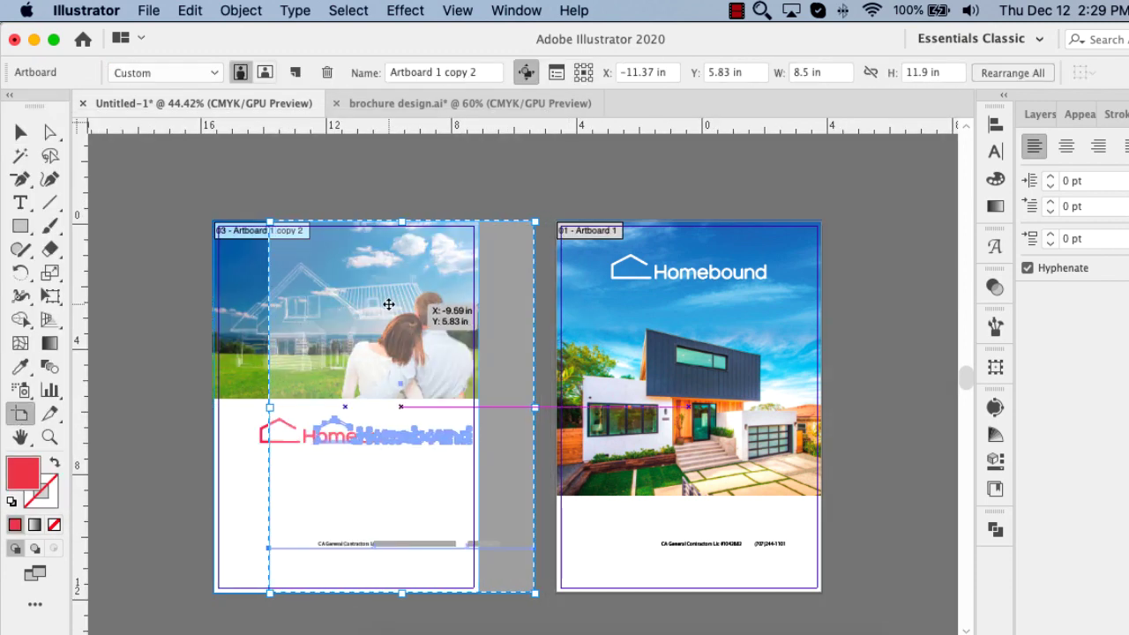
key("v")
key("ctrl+z")
right_click(154, 220)
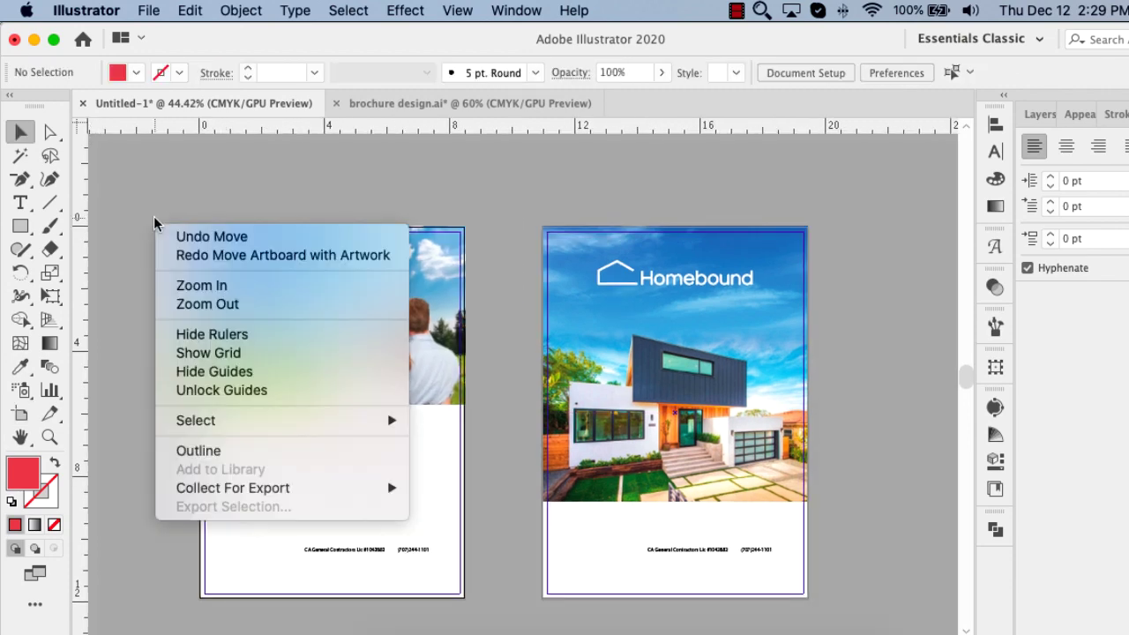
left_click(20, 414)
left_click_drag(362, 331, 422, 338)
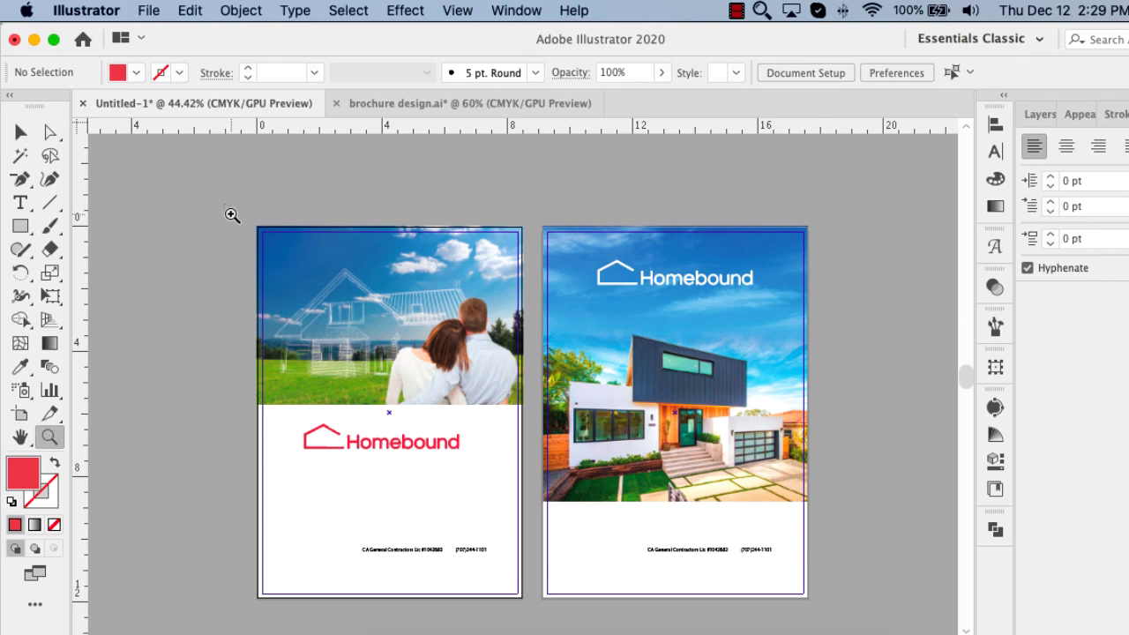
key("super+equal")
key("Tab")
scroll(836, 538, "left", 4)
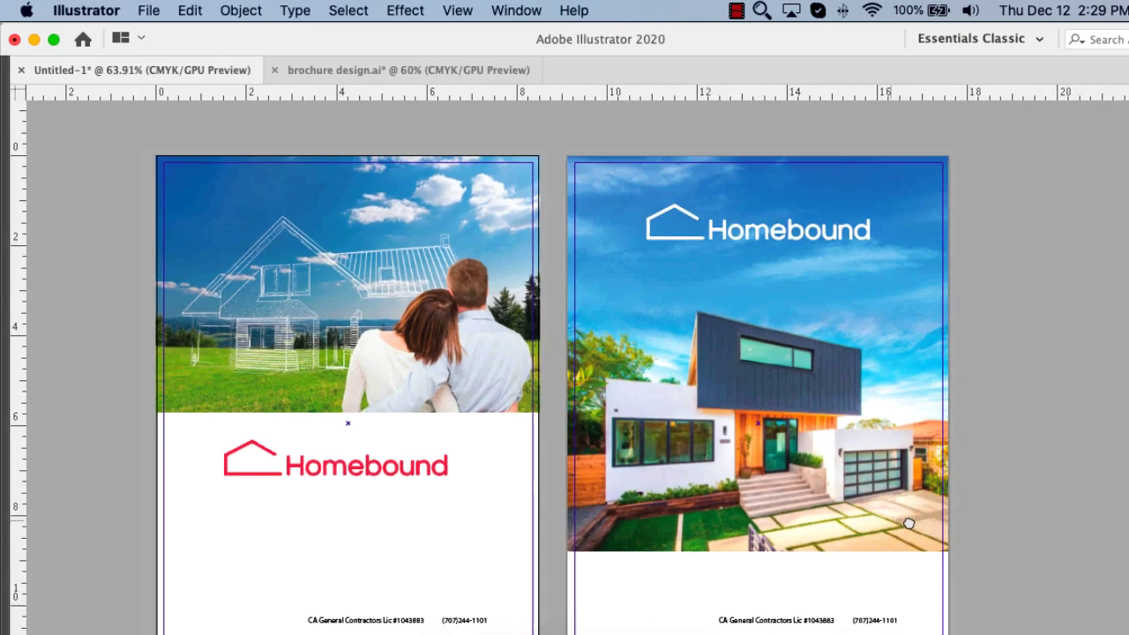
scroll(942, 530, "left", 2)
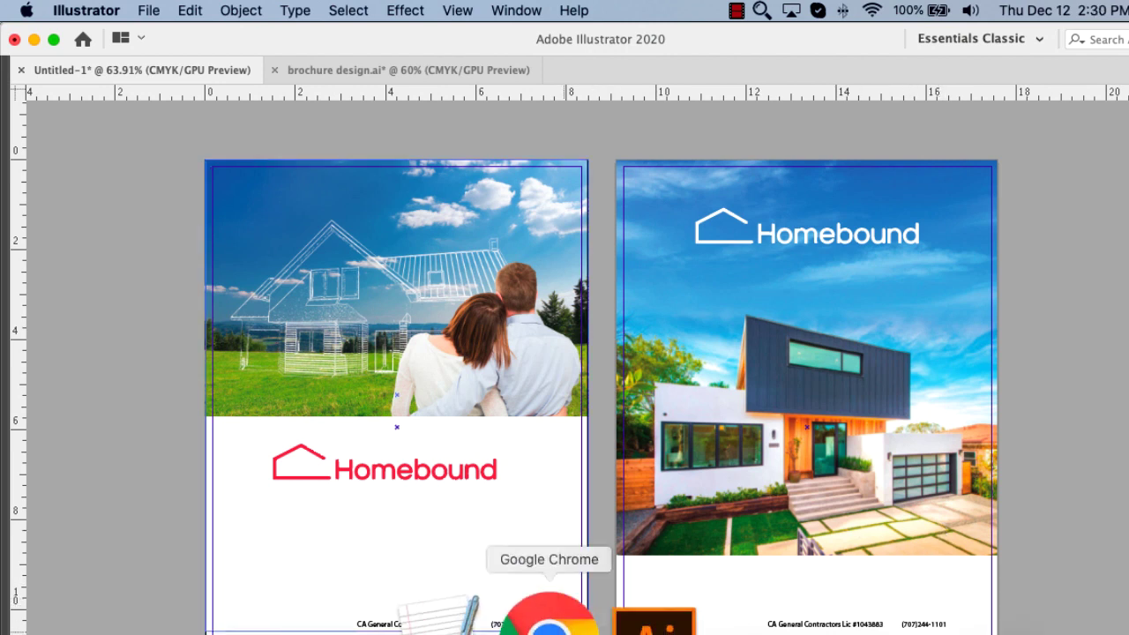
Return to Google's 'dream home stock' results and open the couple photo's 123RF page
left_click(535, 618)
scroll(970, 394, "down", 2)
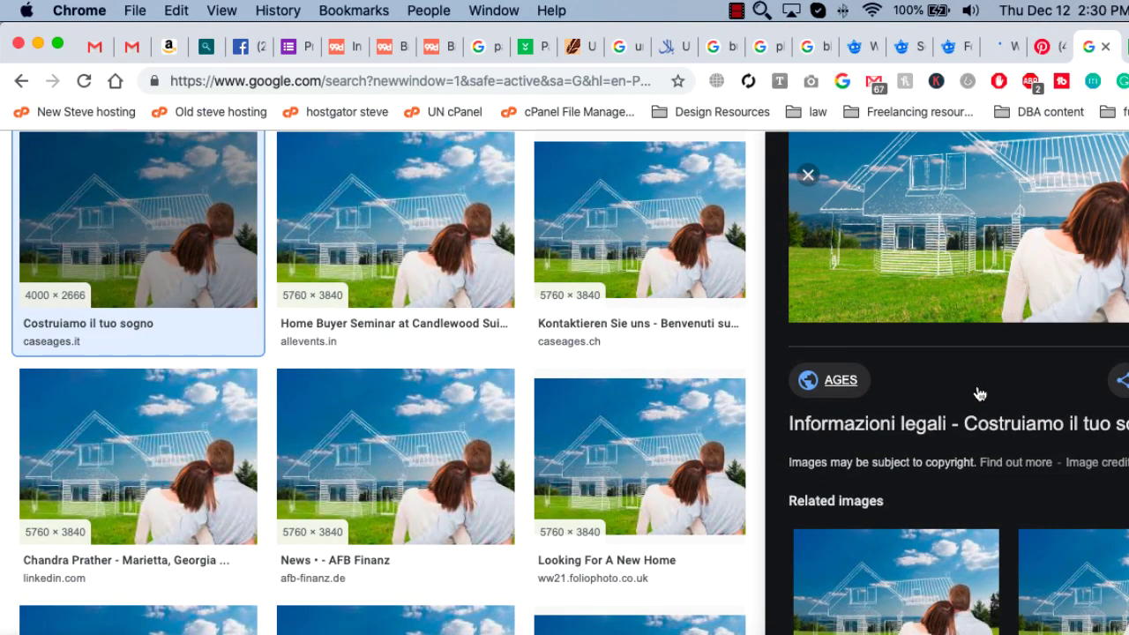
scroll(83, 220, "up", 3)
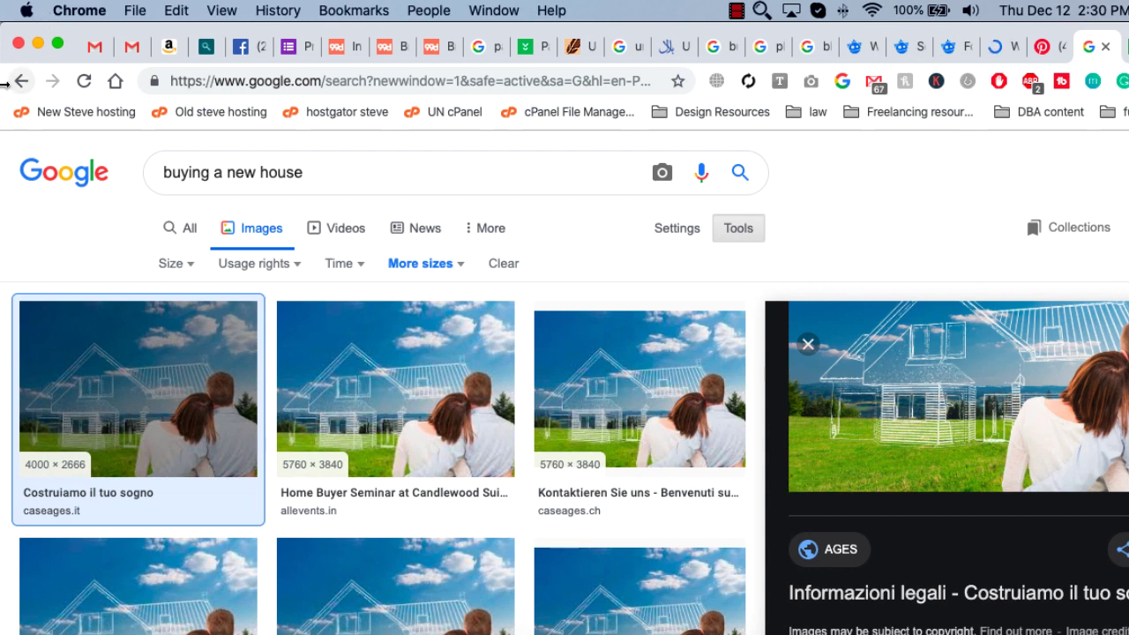
left_click(21, 80)
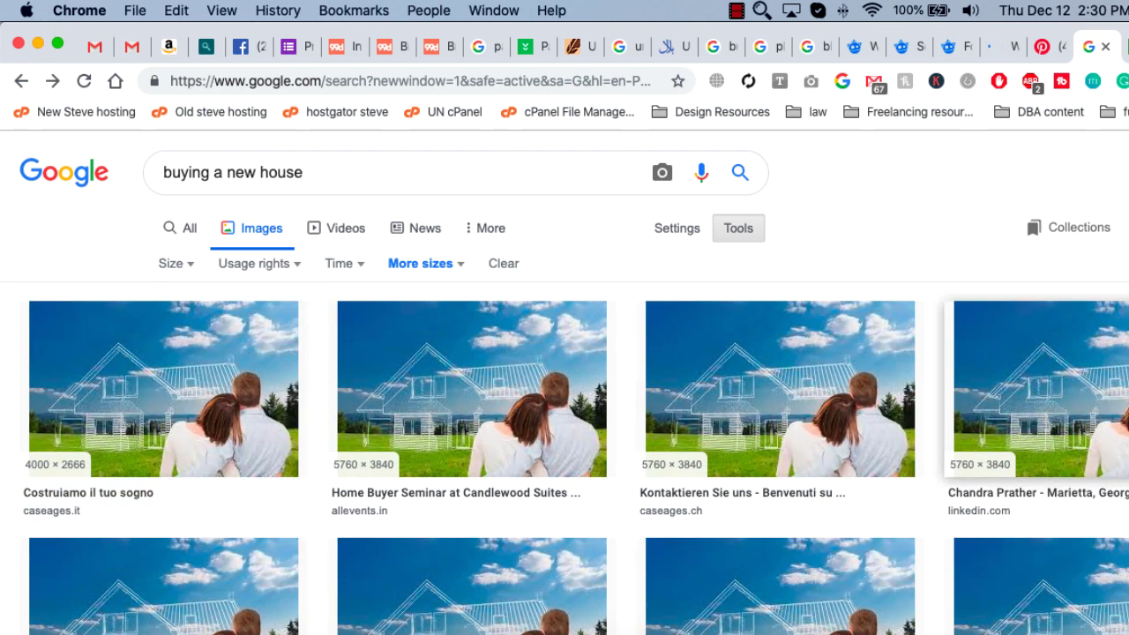
left_click(21, 80)
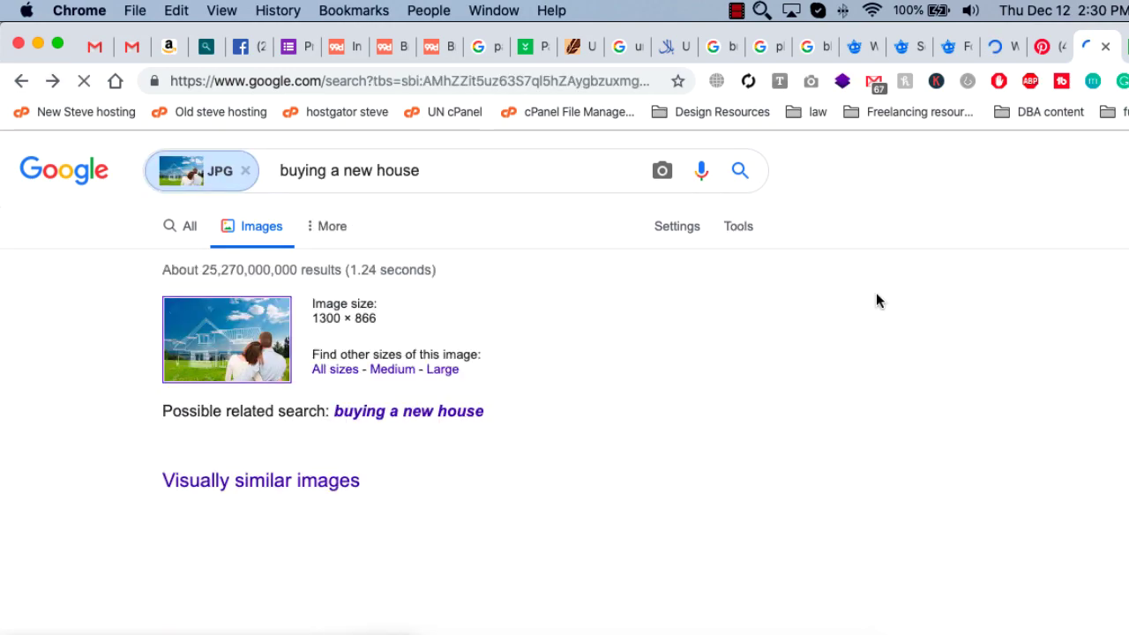
left_click(21, 80)
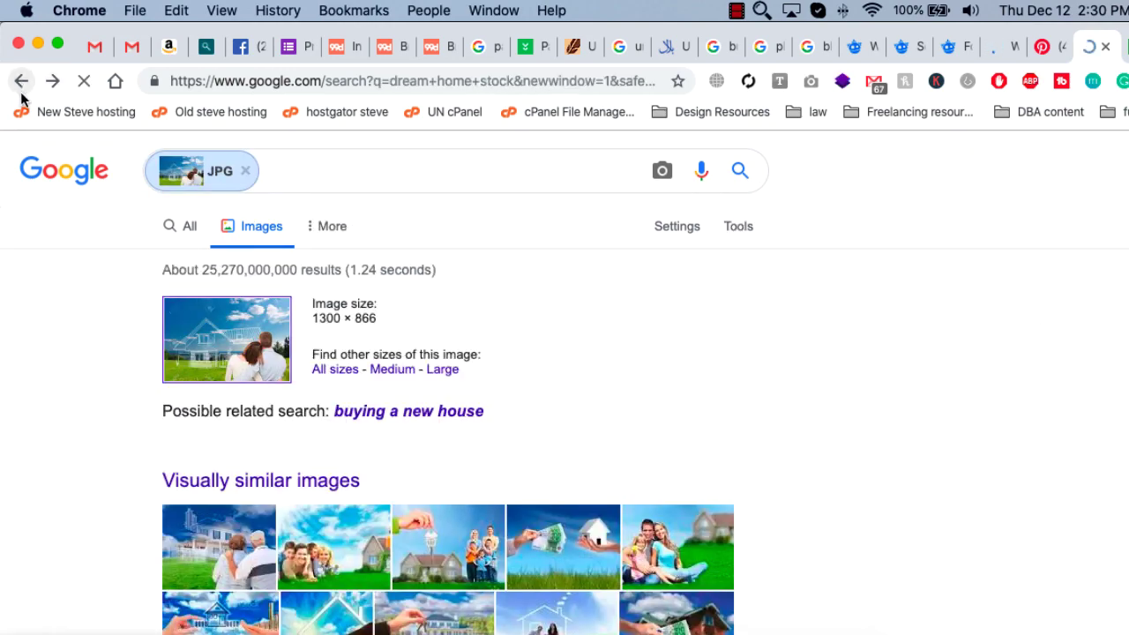
left_click(616, 420)
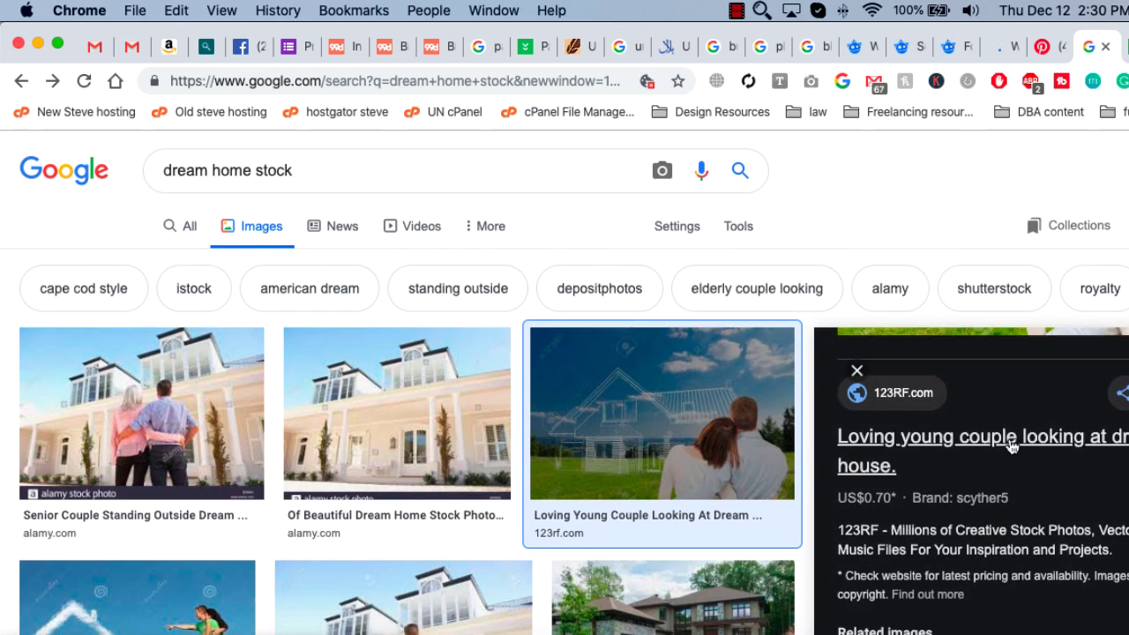
left_click(1010, 445)
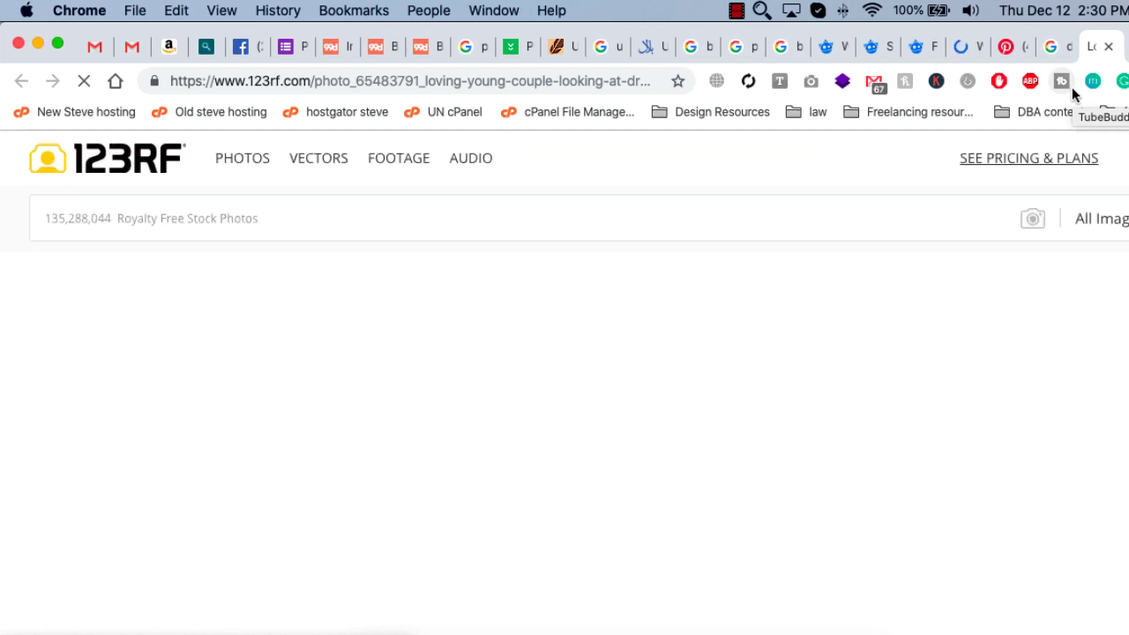
Reverse-search the 123RF couple photo by image on Google and request all its sizes
scroll(22, 420, "down", 3)
scroll(31, 415, "down", 2)
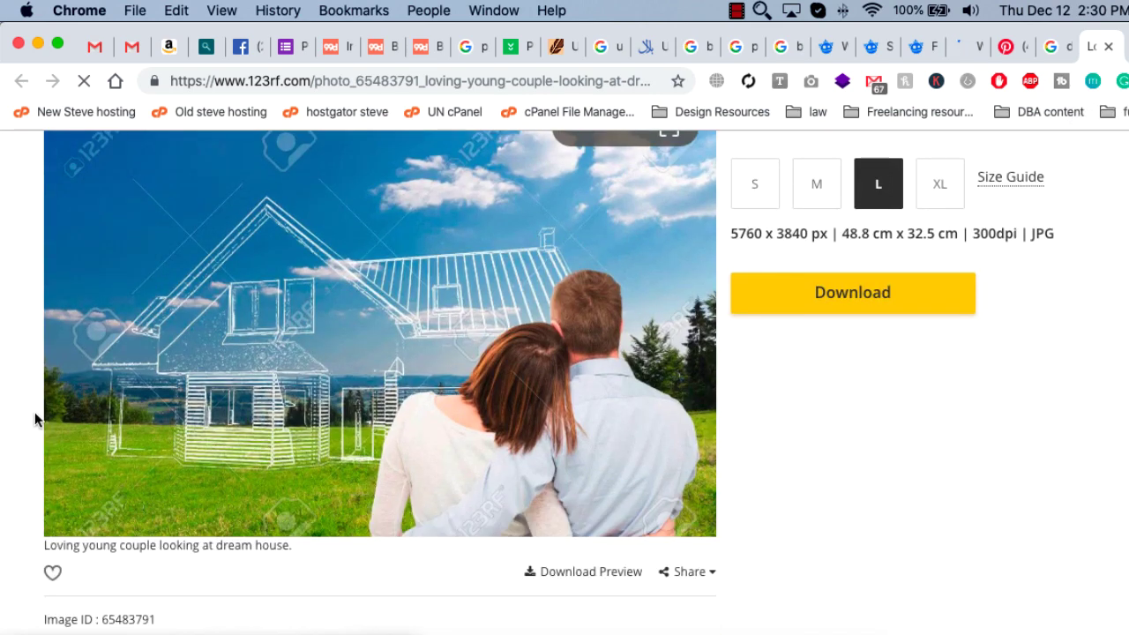
scroll(37, 410, "down", 2)
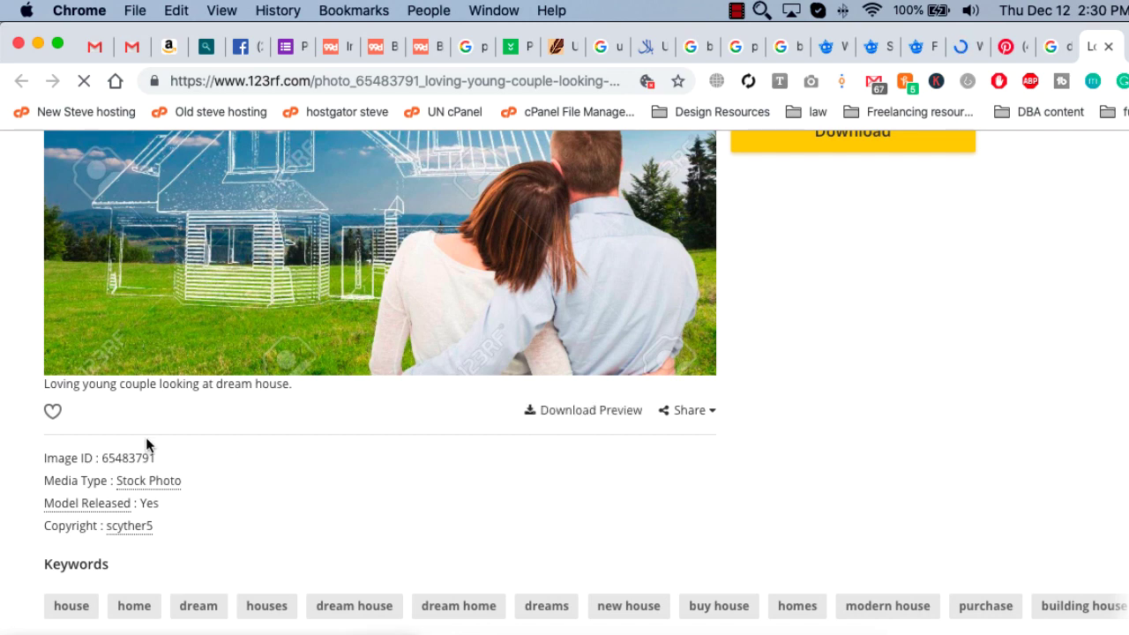
scroll(100, 485, "up", 5)
scroll(112, 446, "down", 2)
scroll(133, 450, "left", 2)
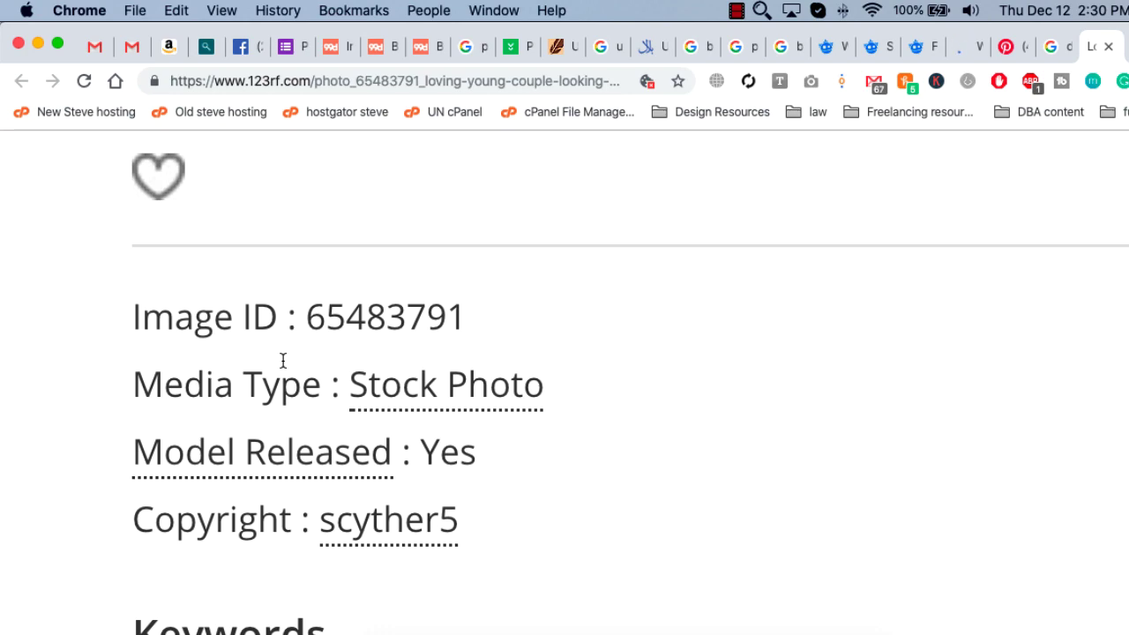
scroll(282, 360, "down", 5)
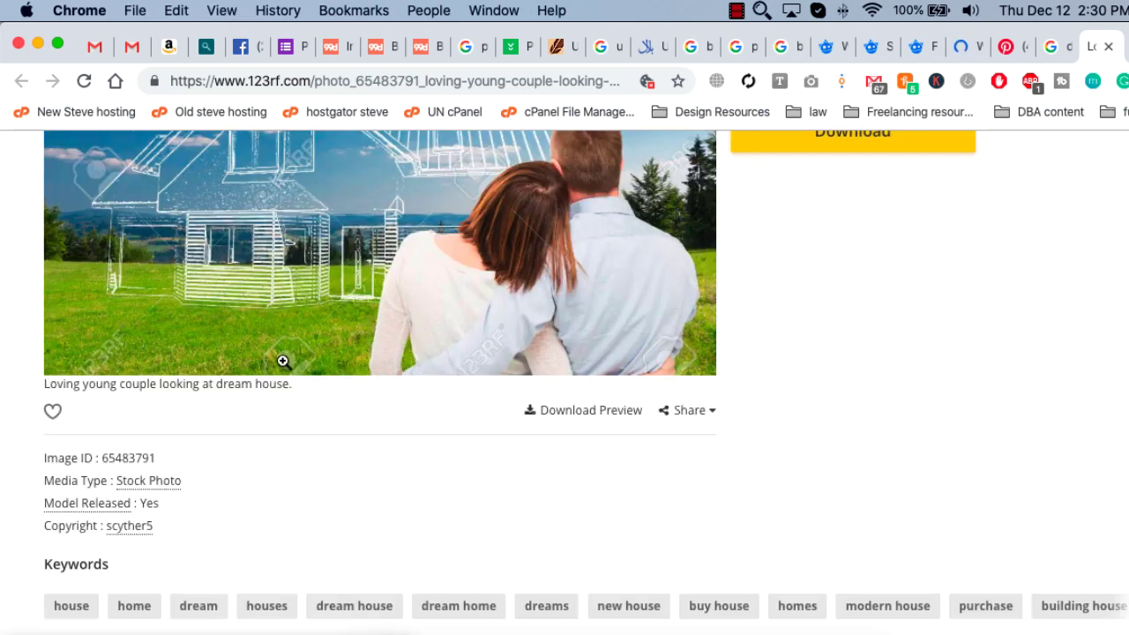
scroll(559, 338, "up", 6)
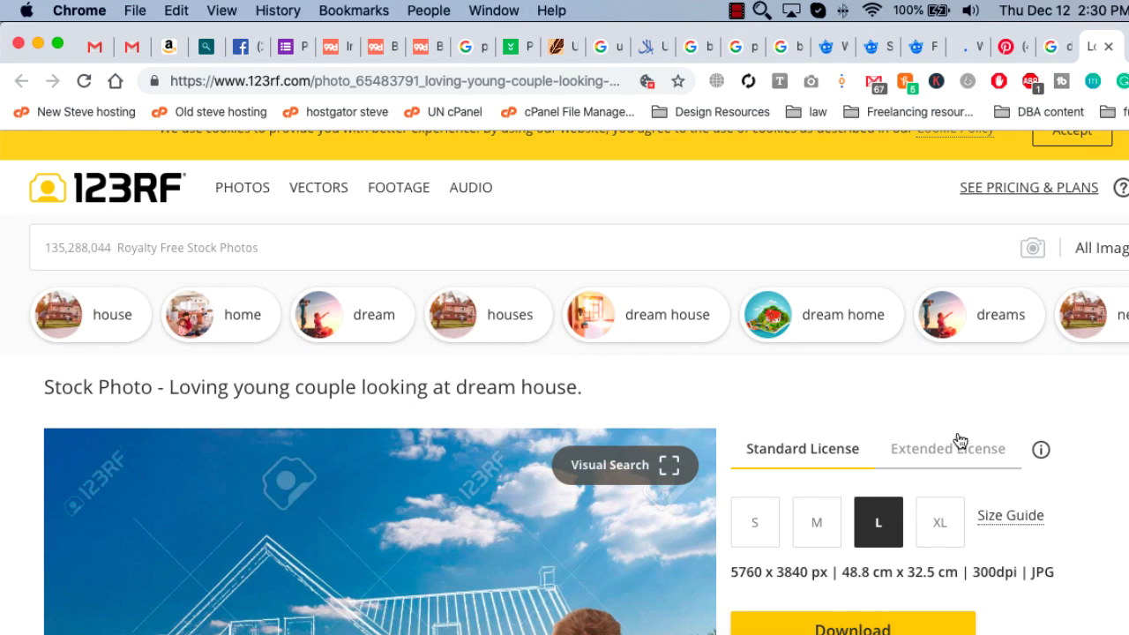
scroll(962, 433, "down", 3)
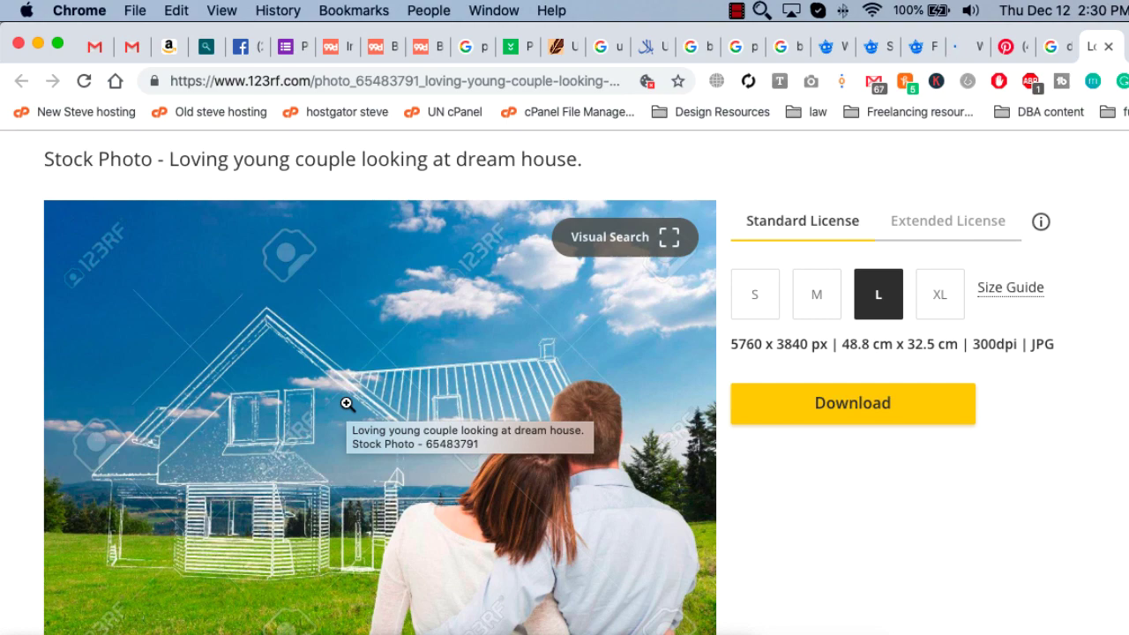
mouse_move(334, 416)
left_mouse_down()
mouse_move(943, 224)
mouse_move(860, 120)
mouse_move(327, 275)
left_mouse_up()
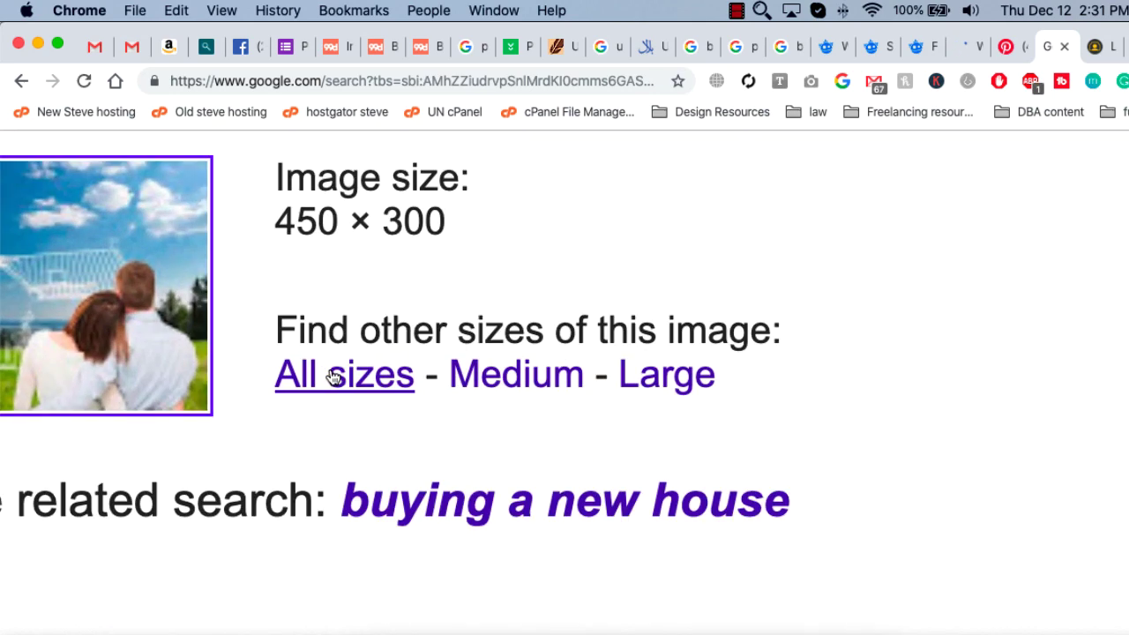
left_click(334, 376)
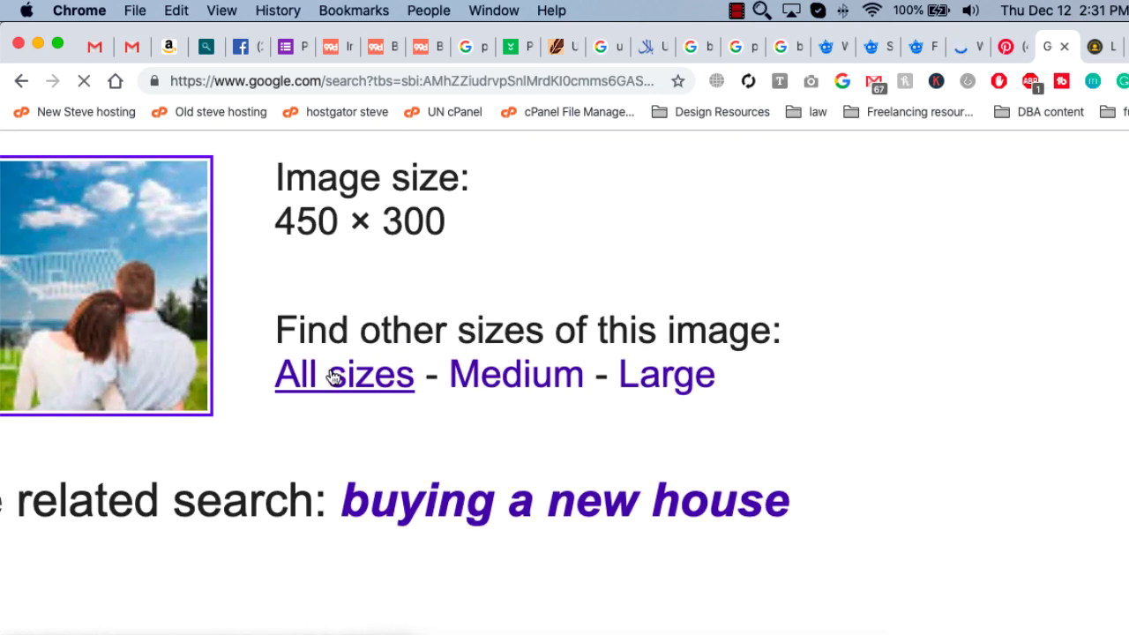
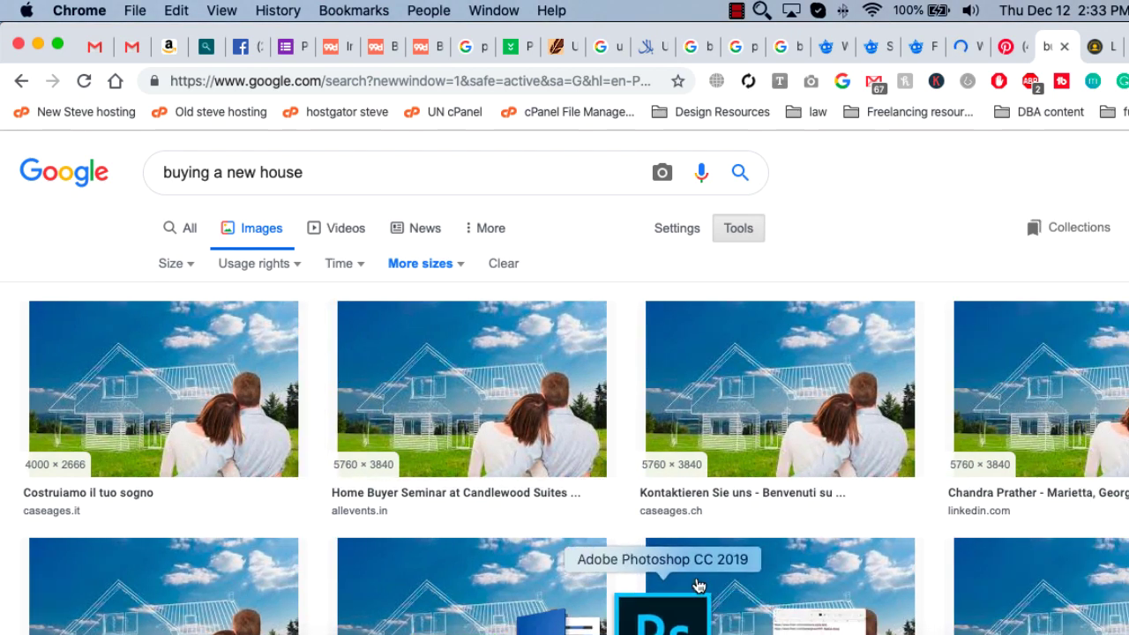
Bring up the 123RF page for the couple-and-dream-house photo
left_click(1113, 46)
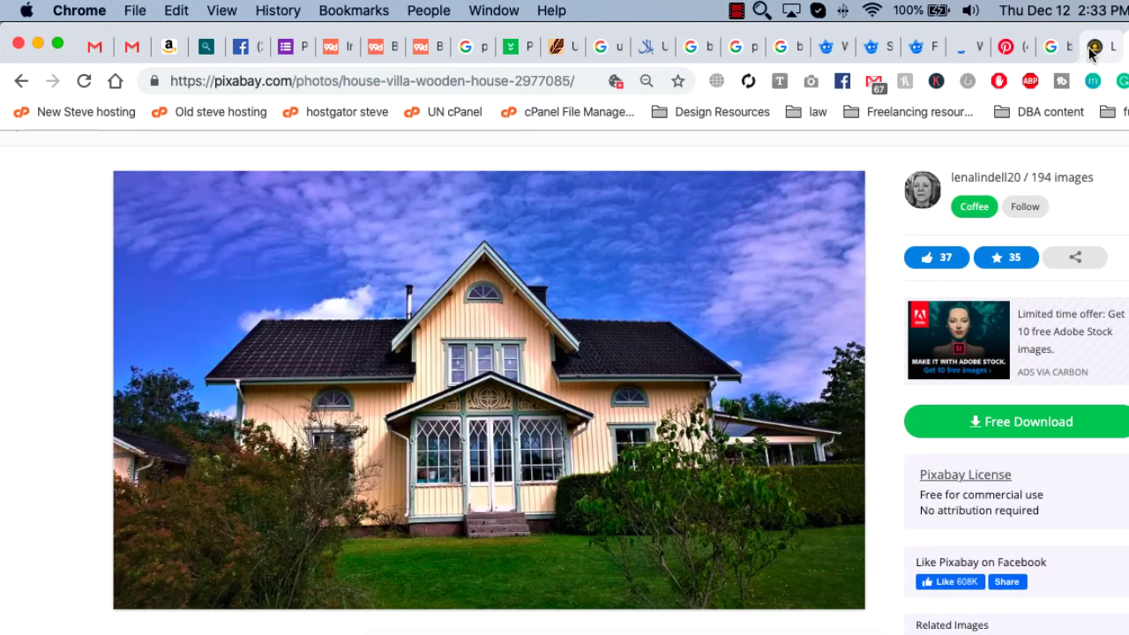
left_click(1090, 55)
mouse_move(682, 617)
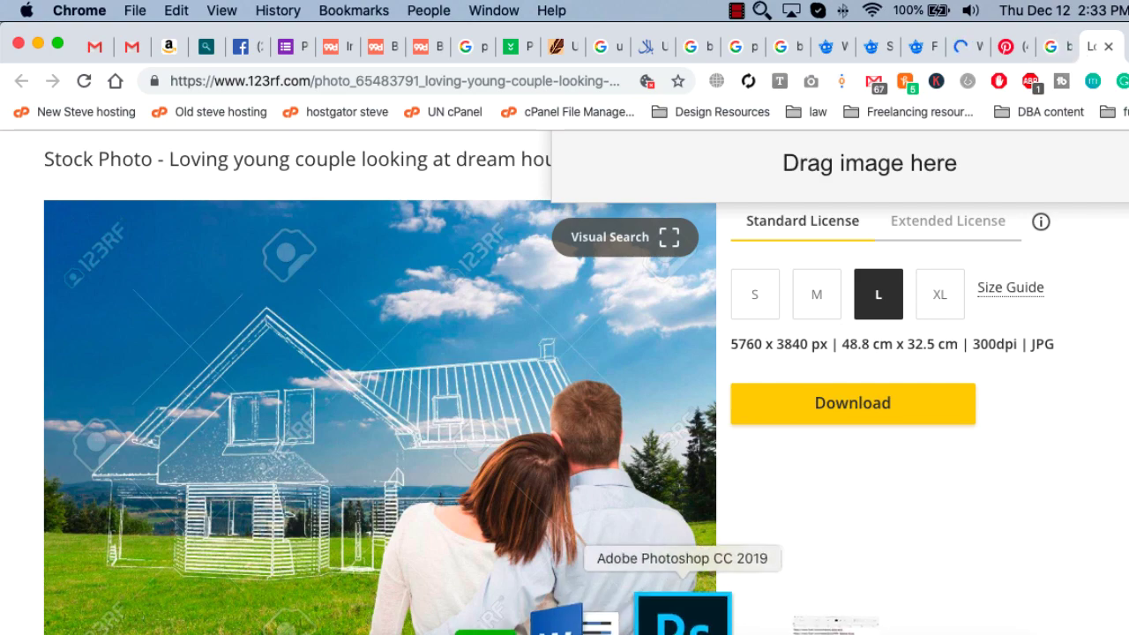
scroll(1021, 459, "up", 3)
scroll(1021, 459, "down", 2)
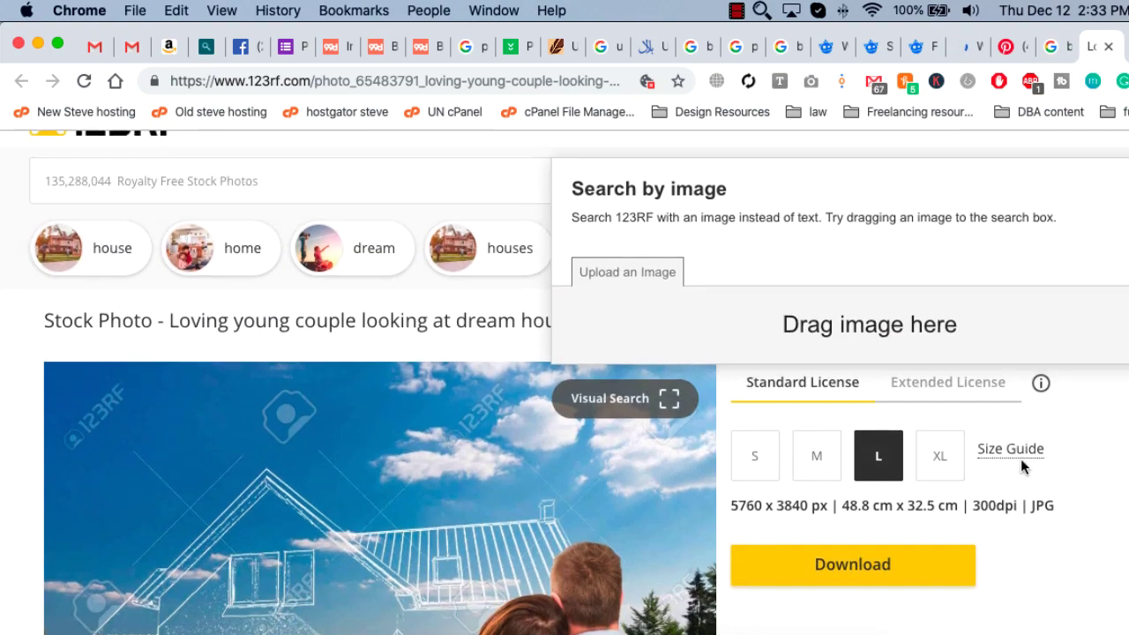
scroll(1025, 291, "up", 1)
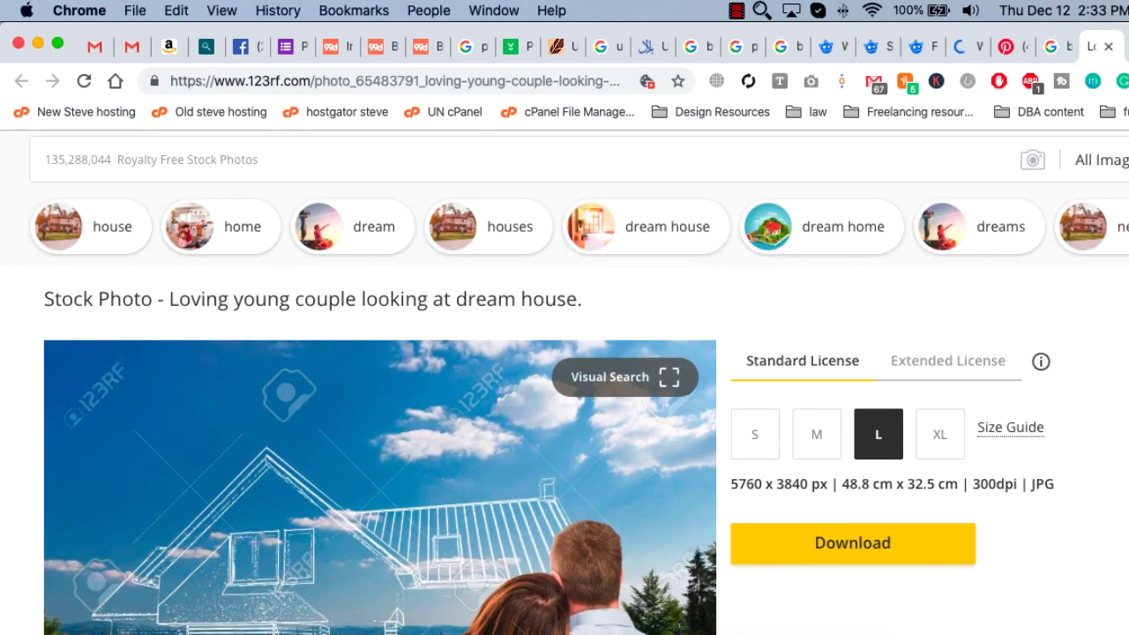
scroll(894, 423, "down", 2)
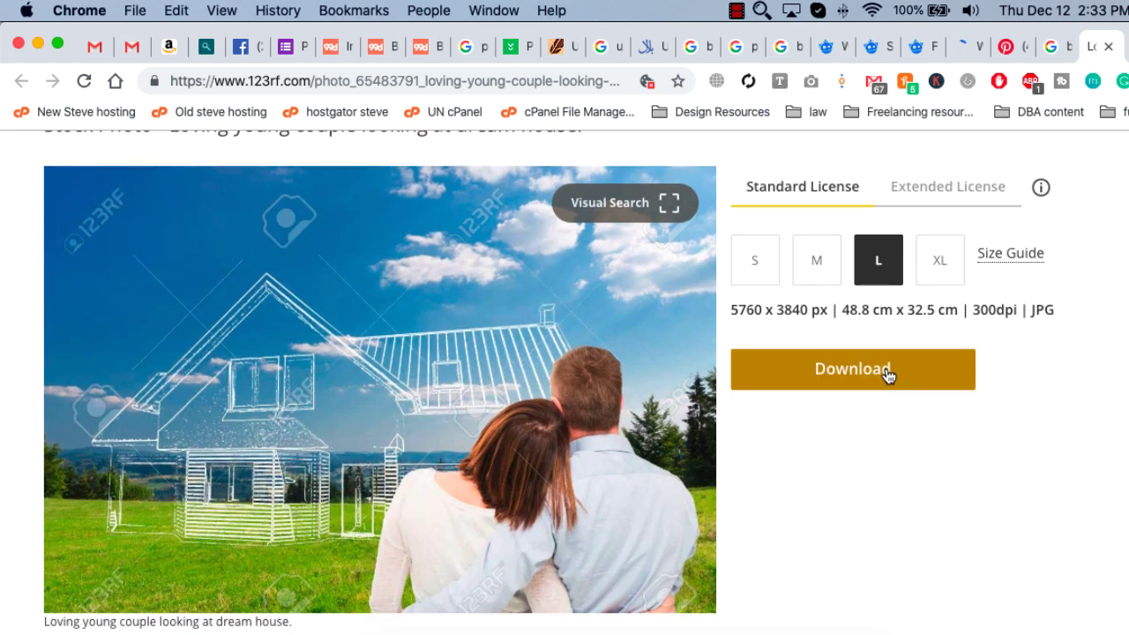
Request the size L download and review the single-image purchase option for 6 credits
left_click(886, 370)
scroll(1037, 393, "down", 2)
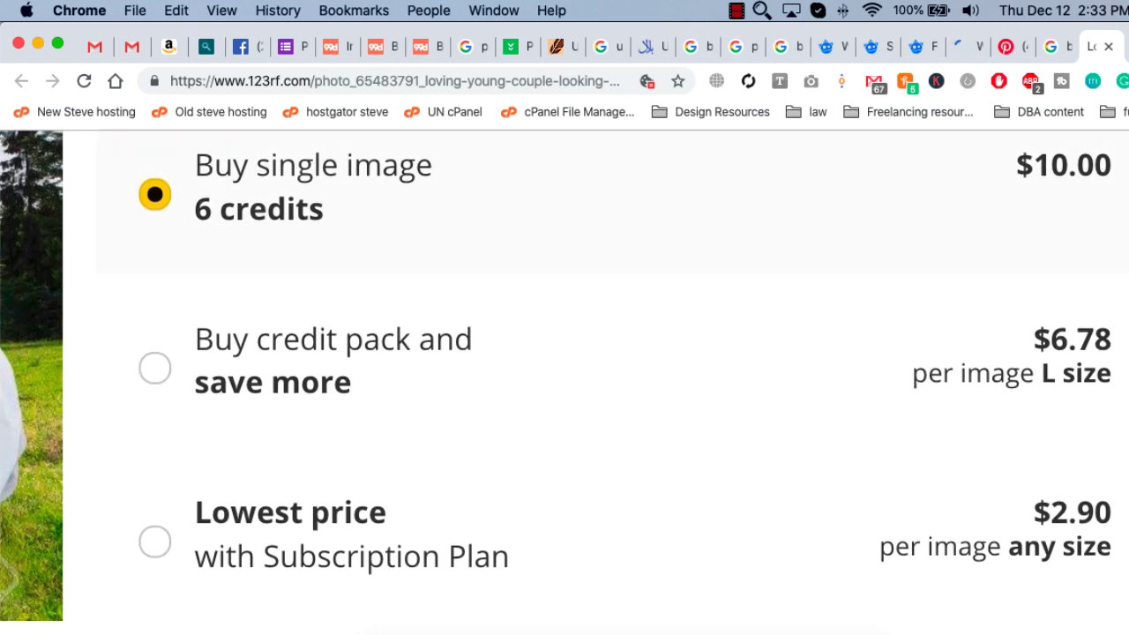
scroll(565, 379, "down", 1)
scroll(565, 380, "down", 1)
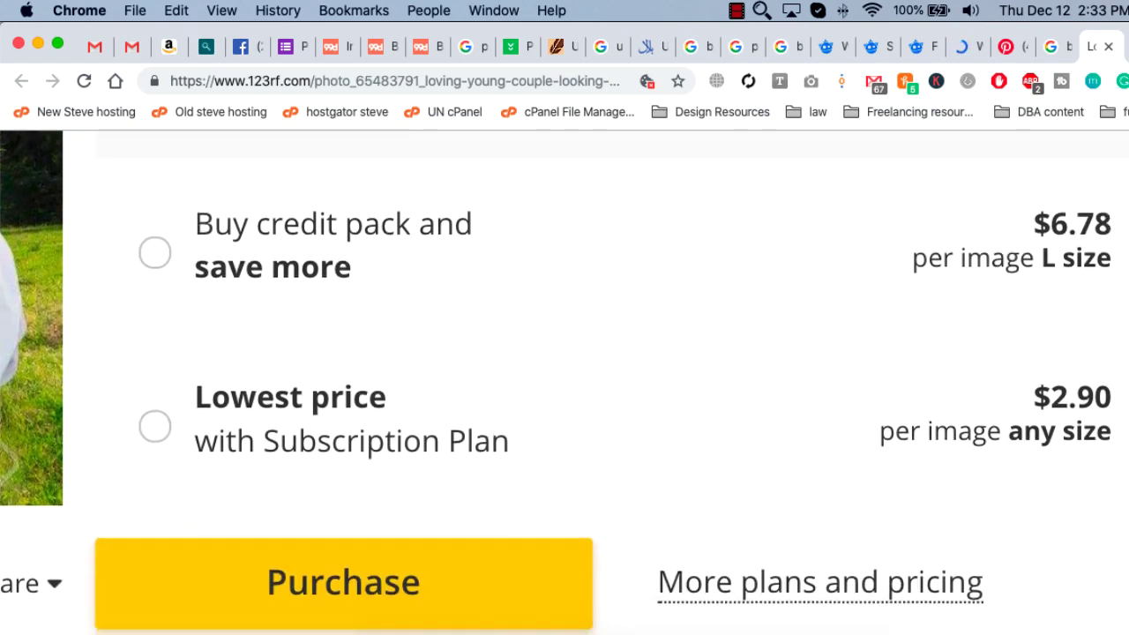
scroll(565, 379, "down", 1)
scroll(565, 380, "down", 2)
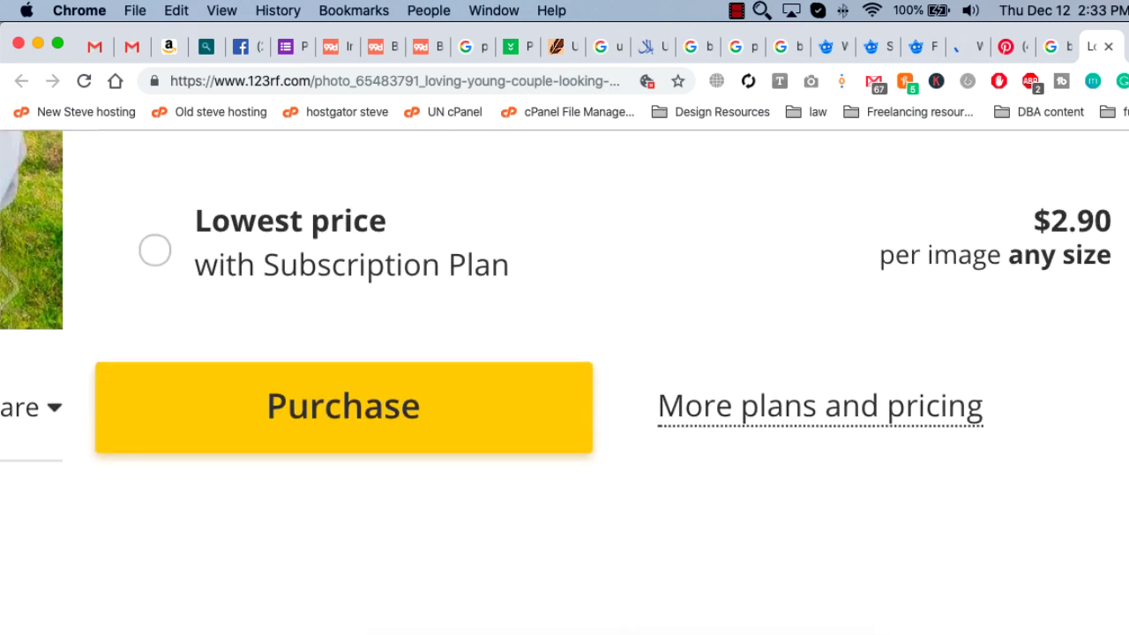
scroll(565, 379, "up", 1)
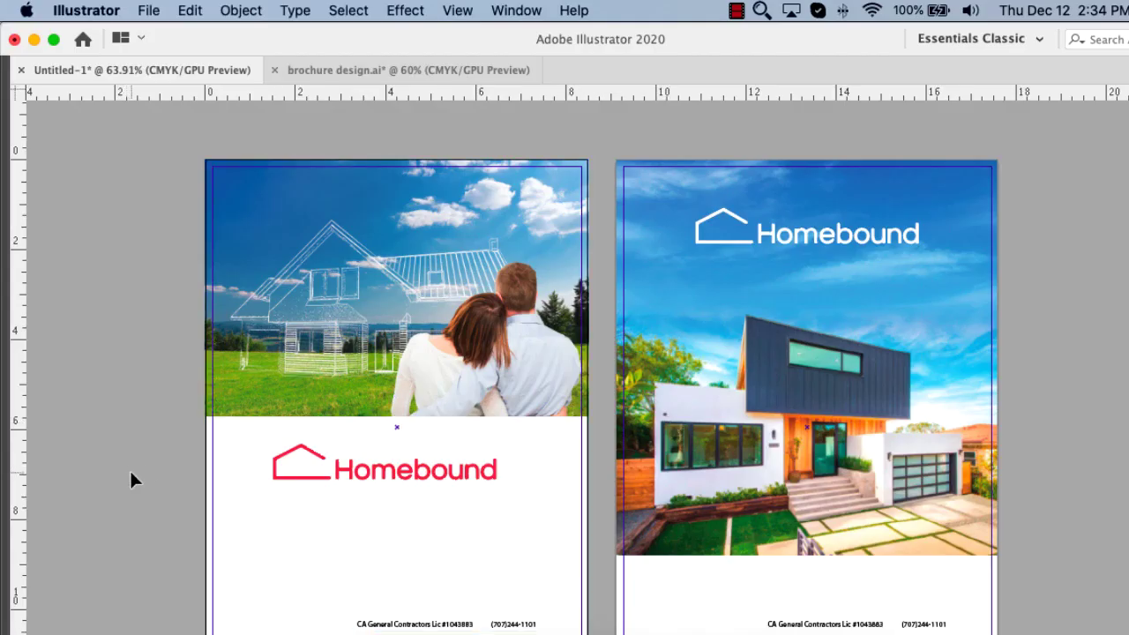
left_click(221, 492)
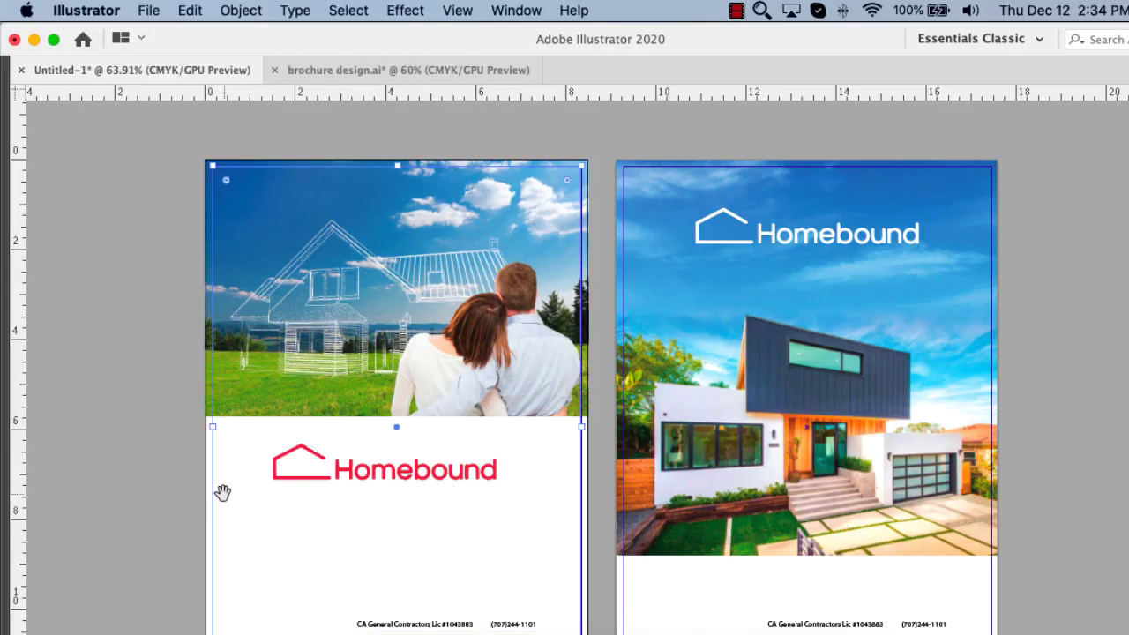
scroll(277, 454, "down", 2)
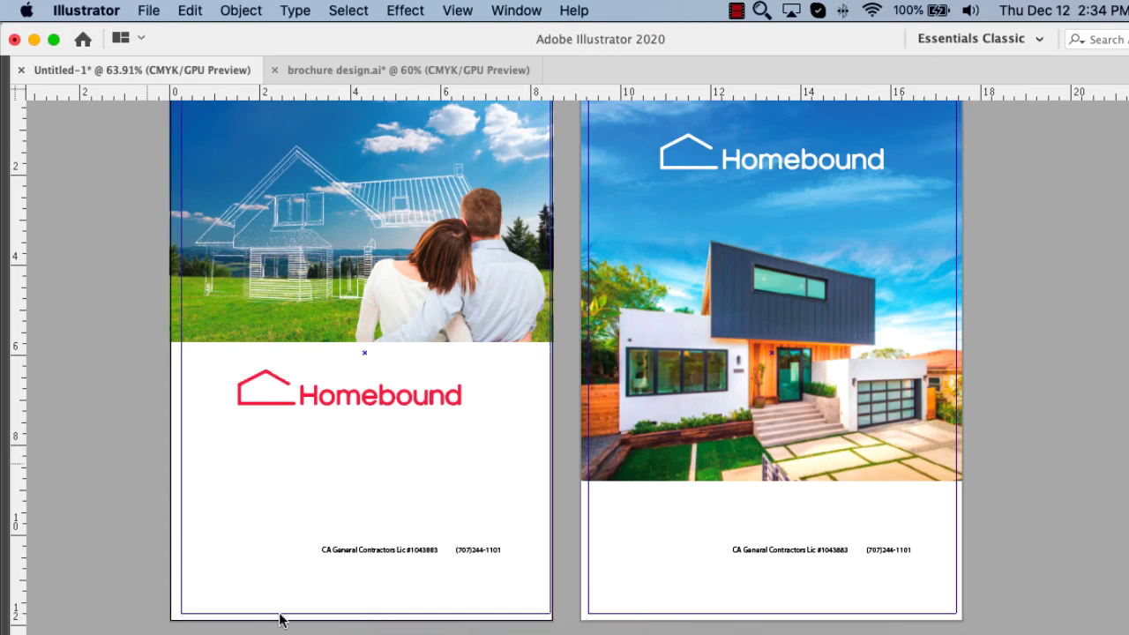
left_click(533, 617)
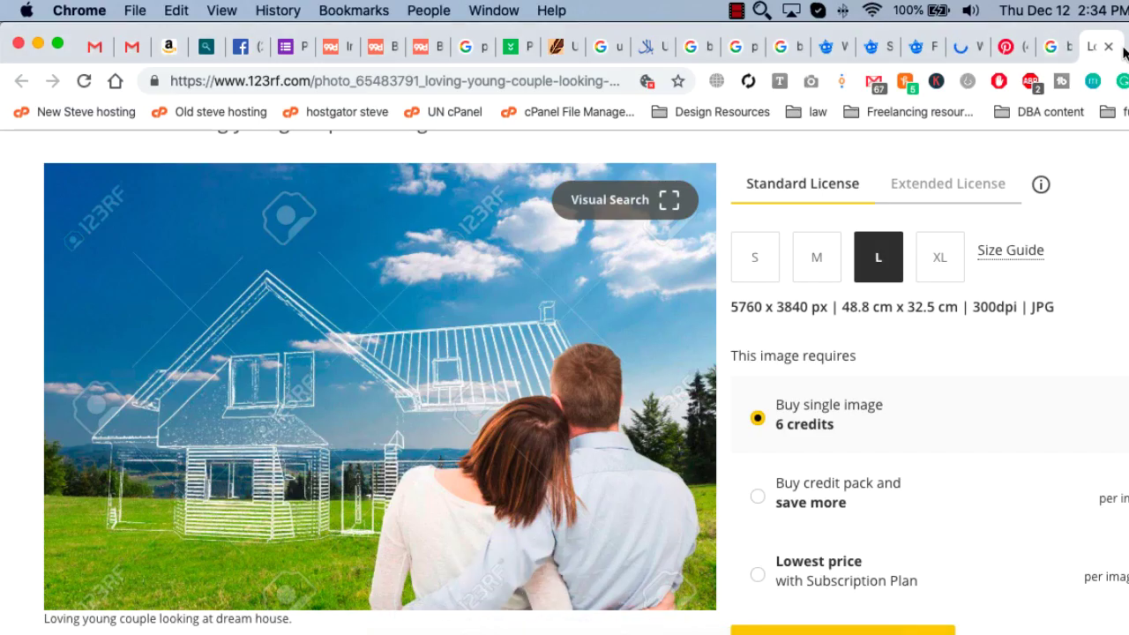
Browse the Freepik welcome sign, four wooden signs and wooden signs set pages
left_click(955, 48)
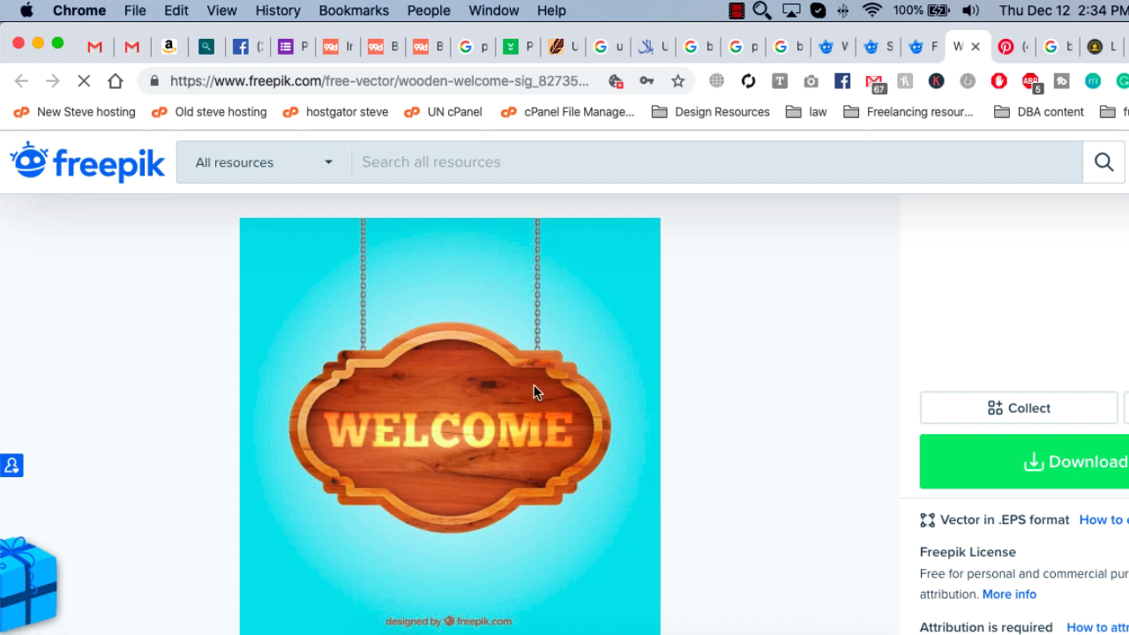
left_click(912, 49)
scroll(508, 459, "down", 3)
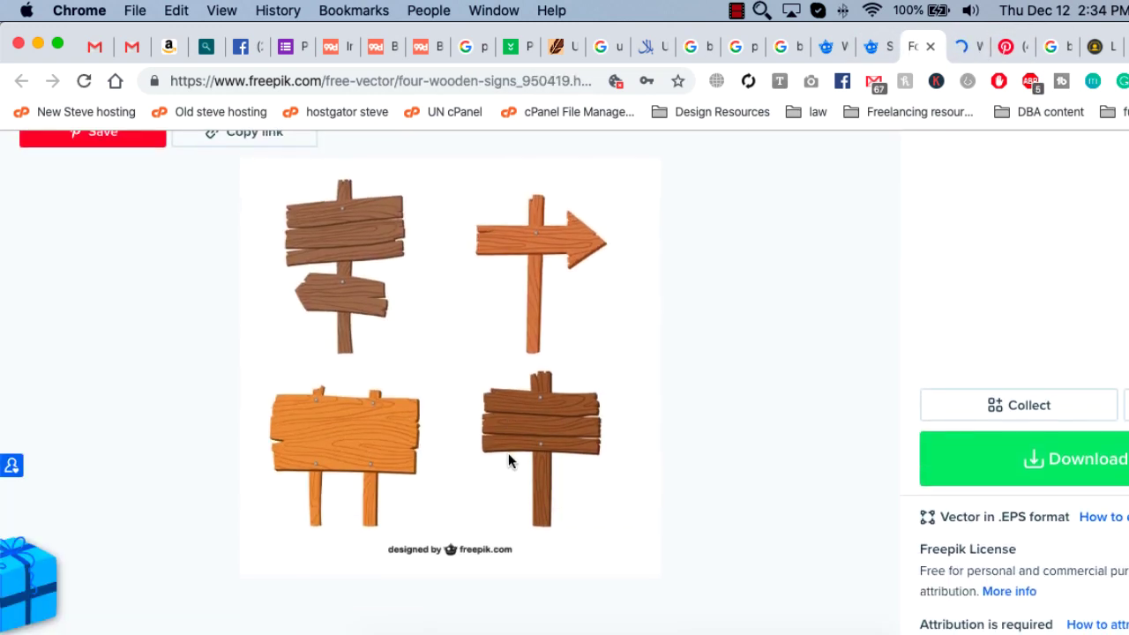
left_click(877, 49)
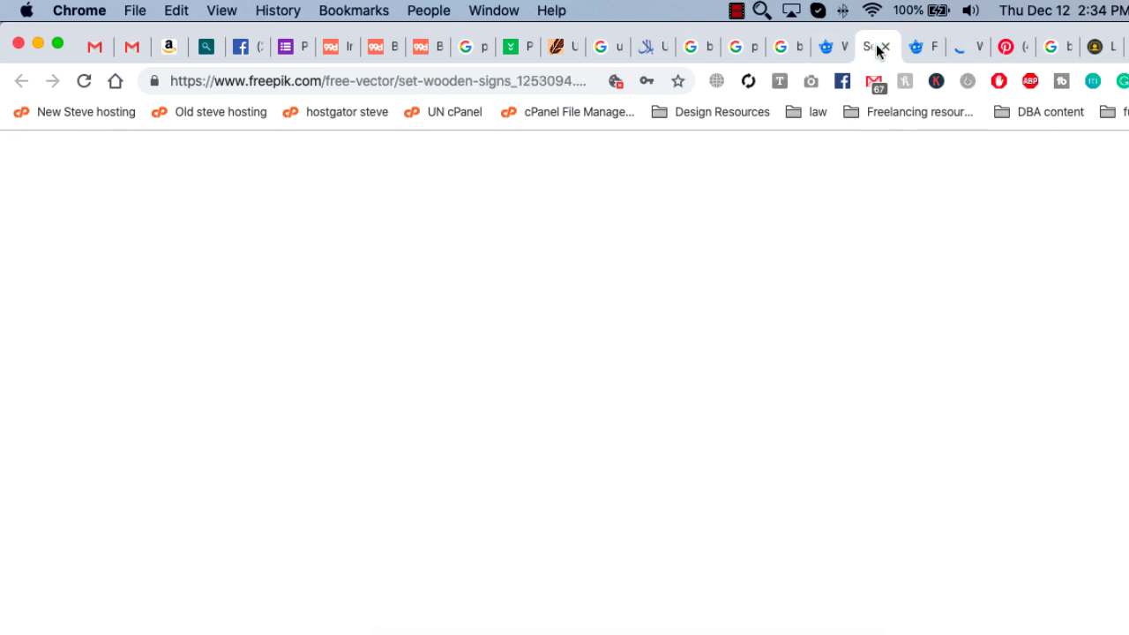
scroll(772, 477, "down", 2)
scroll(797, 187, "up", 2)
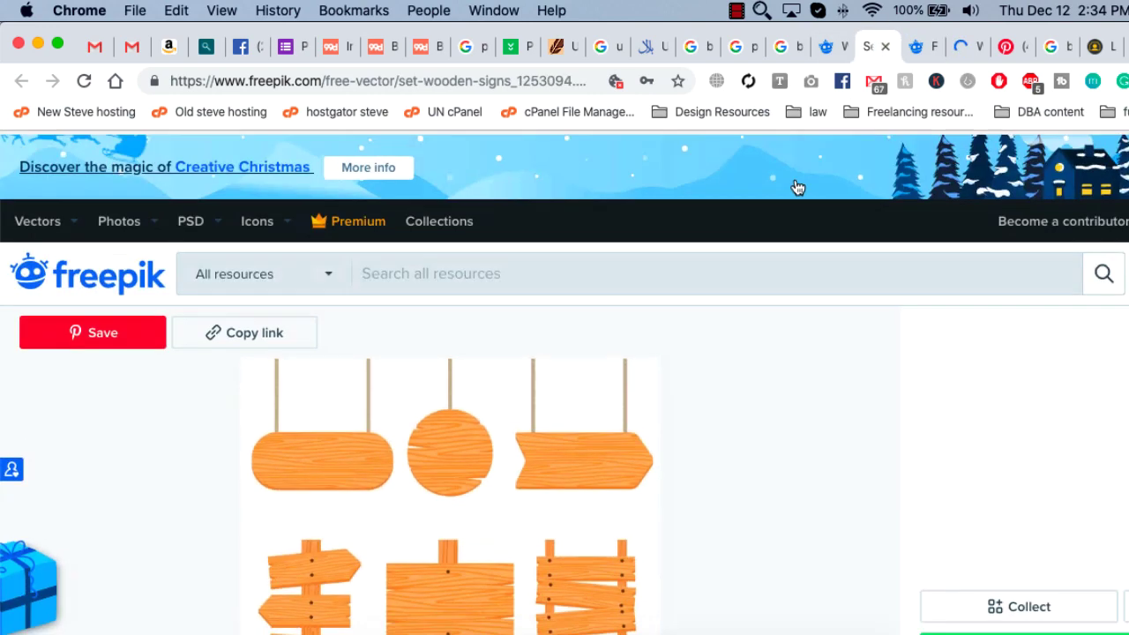
left_click(827, 47)
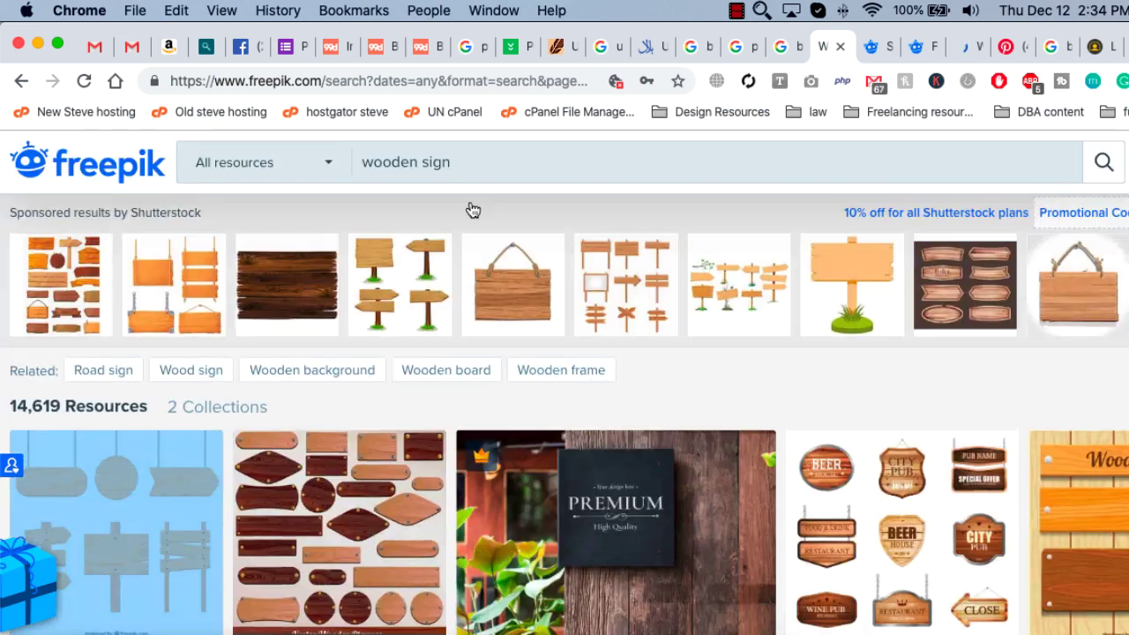
scroll(472, 210, "up", 2)
Search Freepik for 'wooden background'
triple_click(487, 270)
type("w")
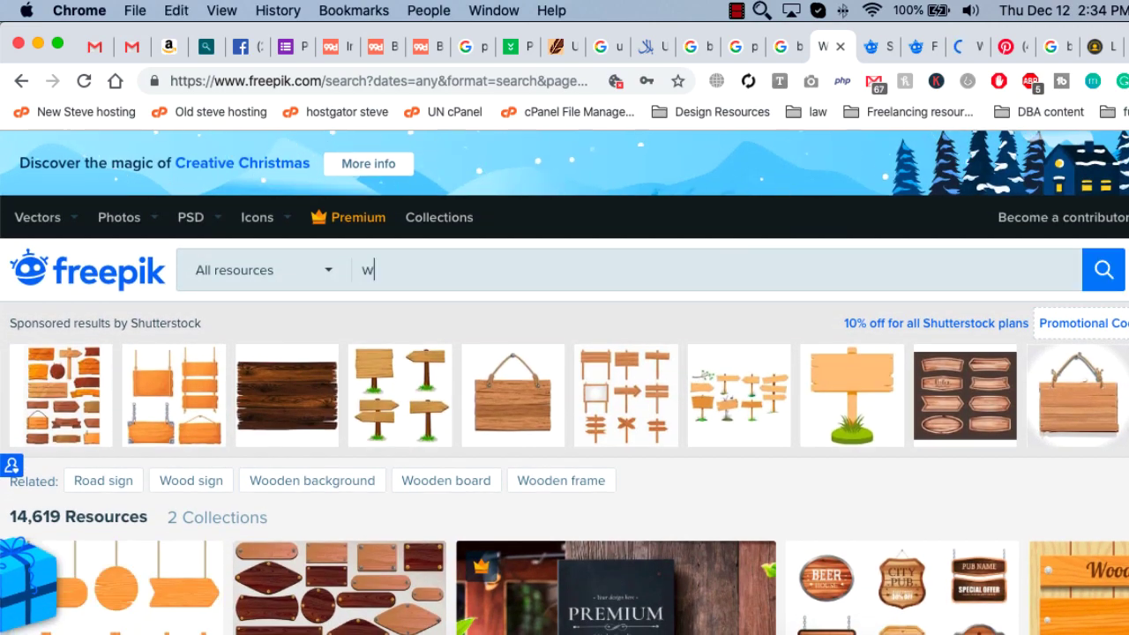
type("ooden backgro")
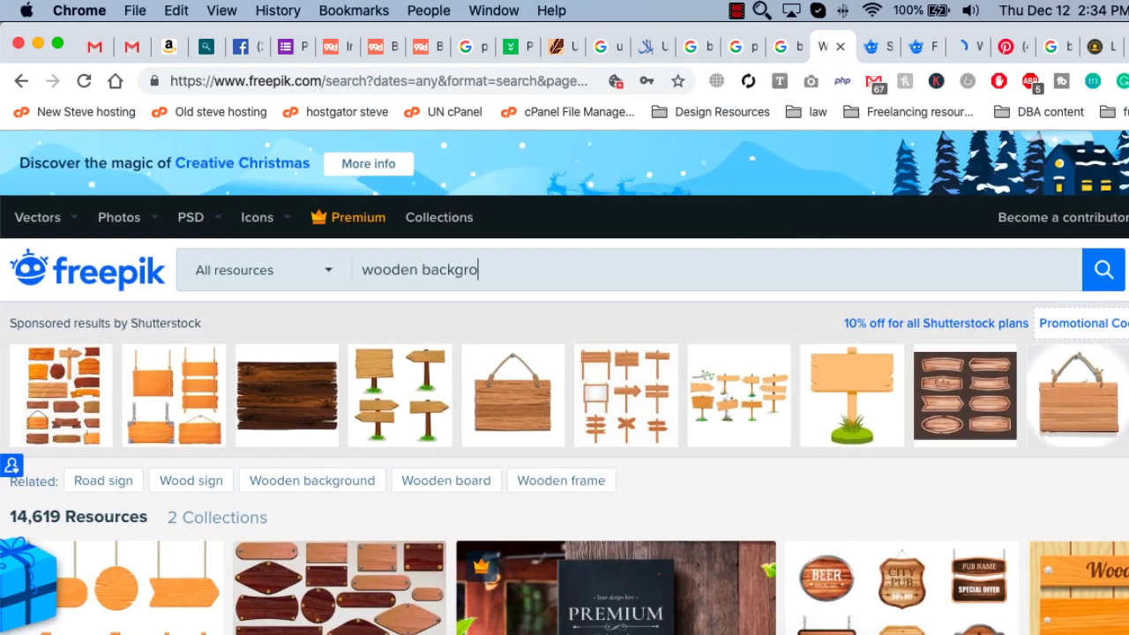
type("und")
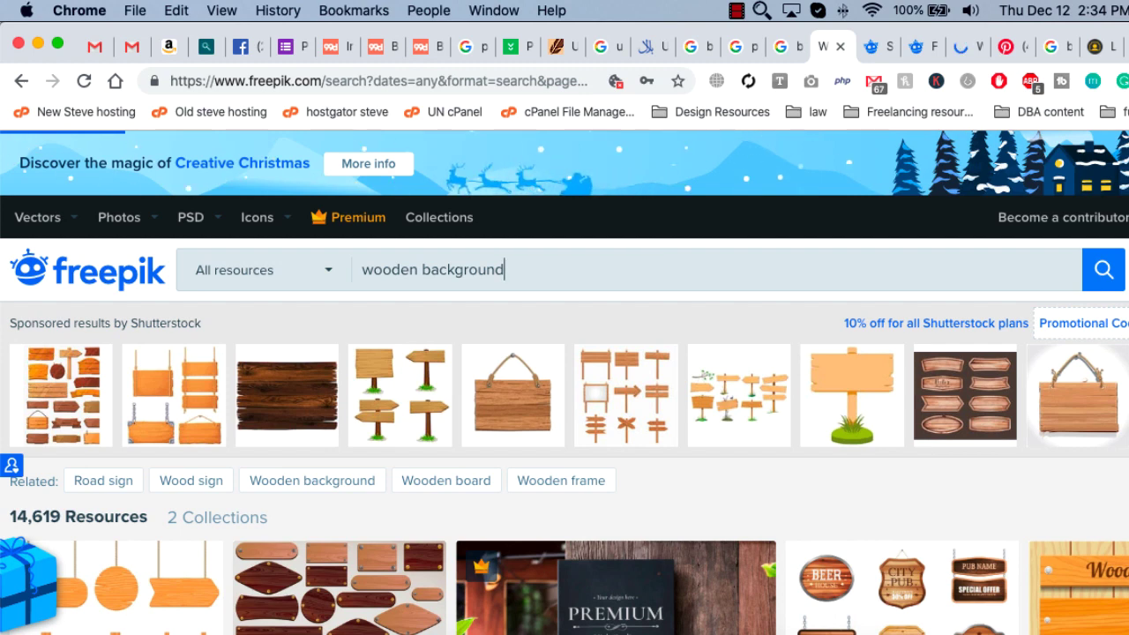
key("Return")
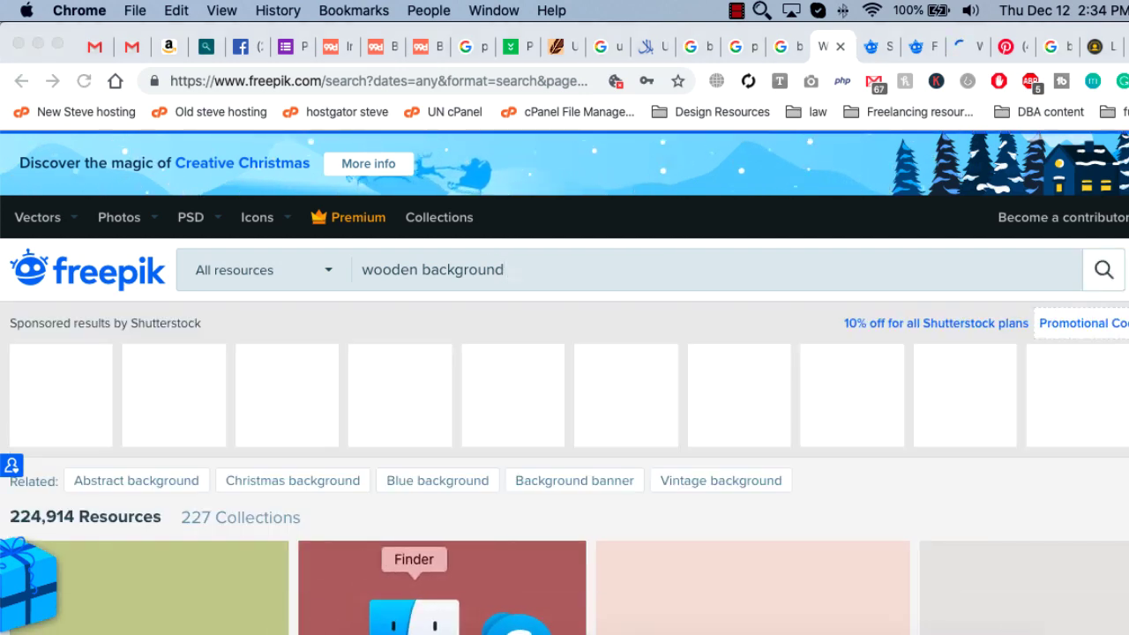
left_click(413, 618)
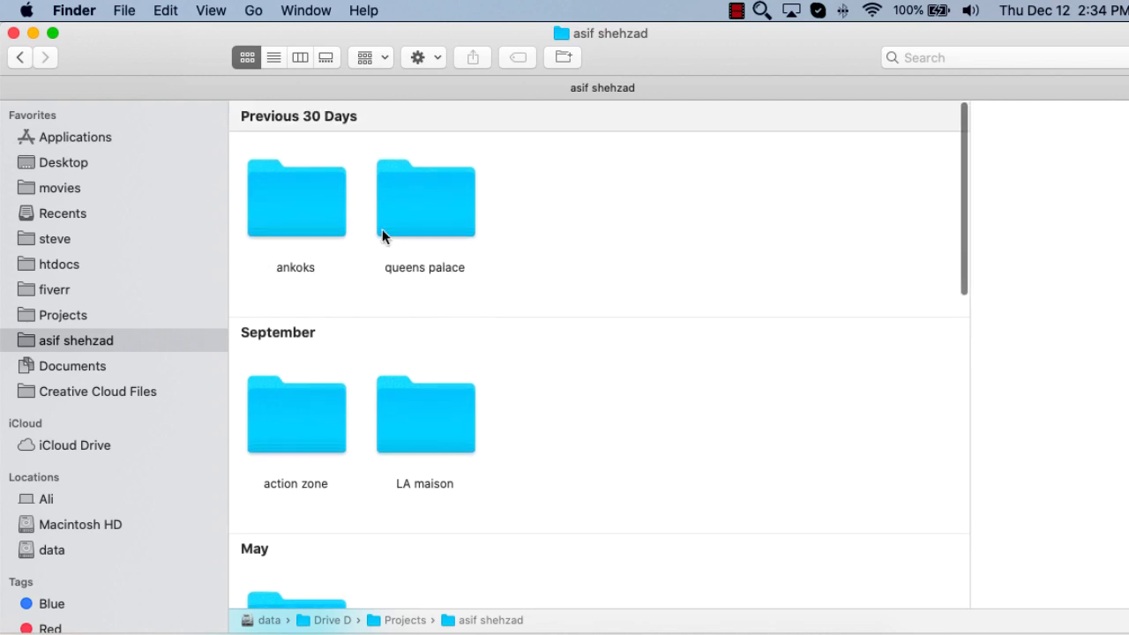
Look through the ankoks and action zone client folders in Finder
left_click(331, 212)
double_click(324, 183)
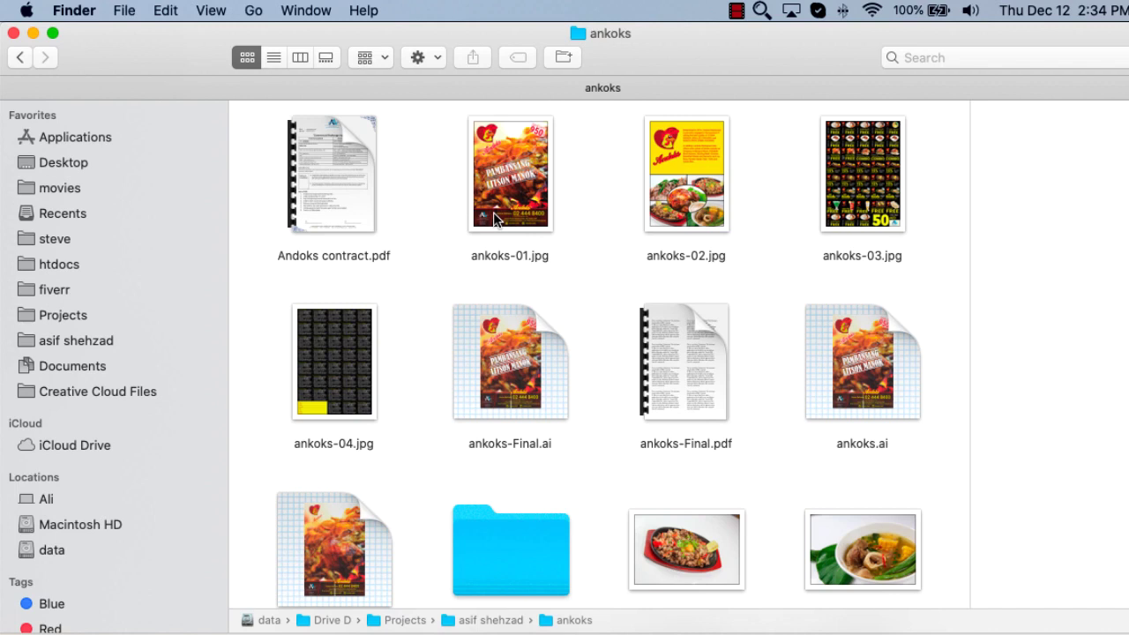
key("super+Up")
scroll(353, 265, "down", 2)
double_click(278, 316)
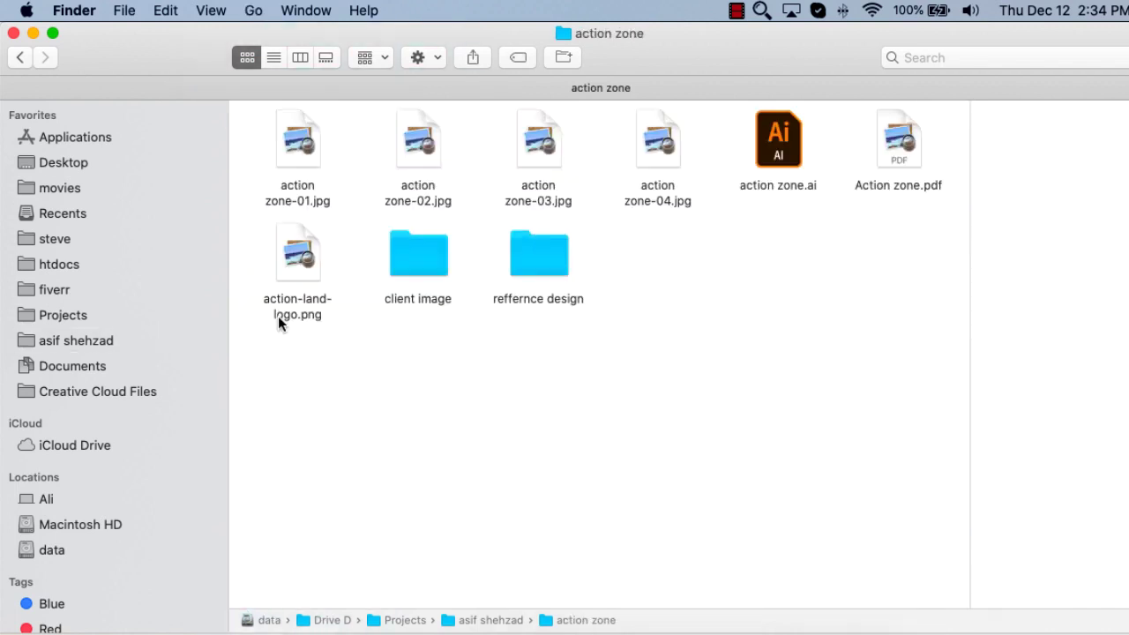
key("super+Up")
scroll(326, 316, "down", 2)
Open LA Maison-01.jpg from the LA maison folder in Preview
left_click(447, 200)
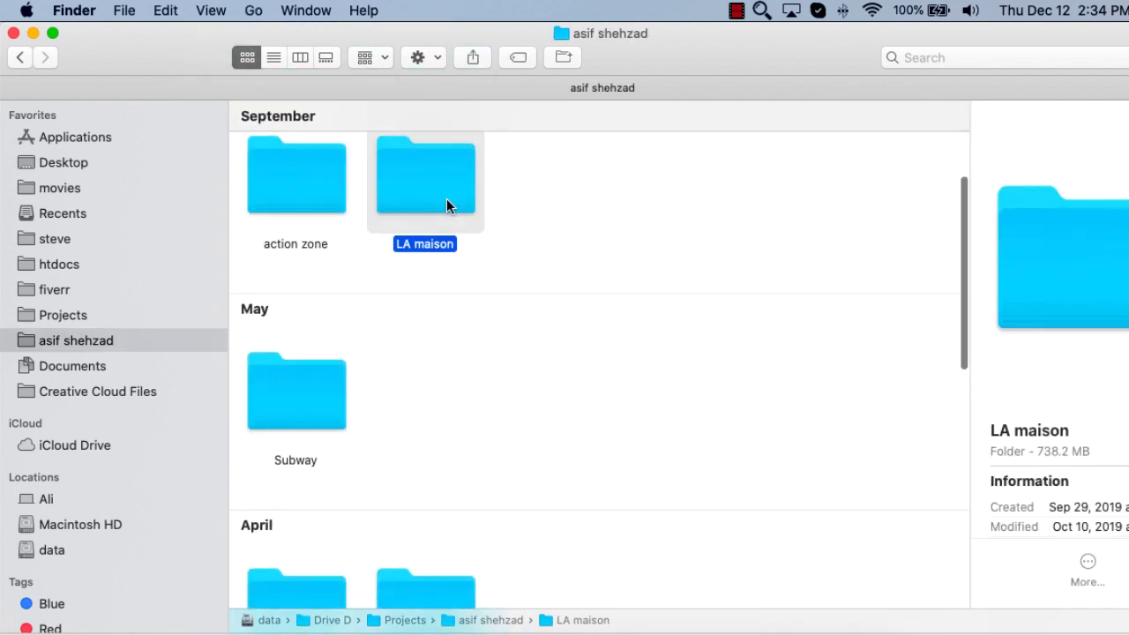
double_click(446, 205)
key("super+Up")
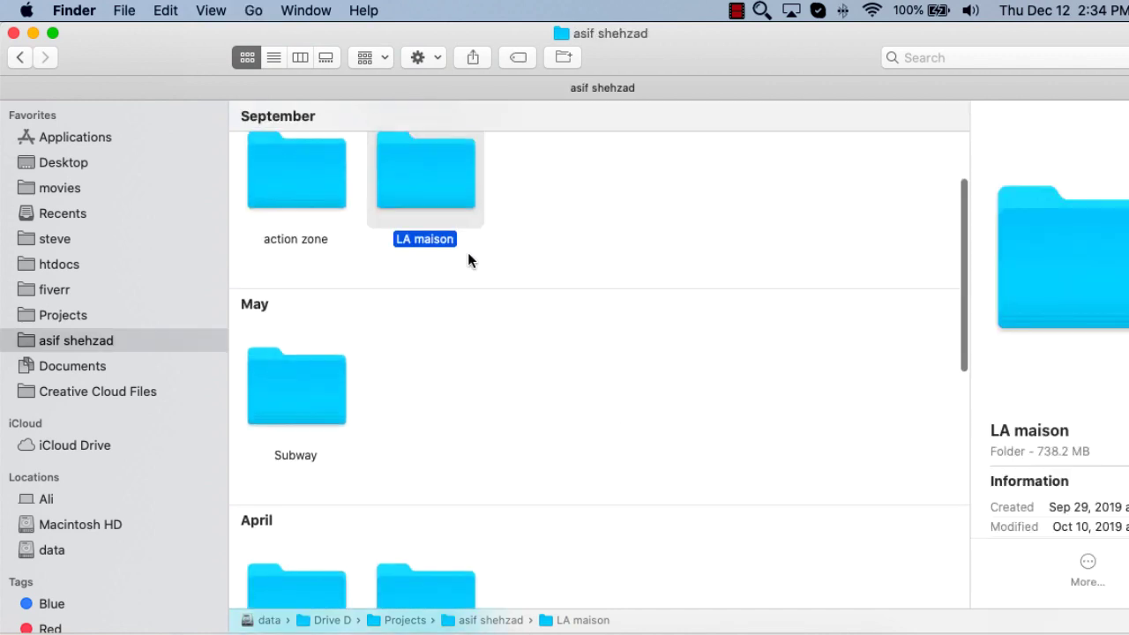
scroll(468, 252, "down", 2)
double_click(435, 146)
left_click(660, 146)
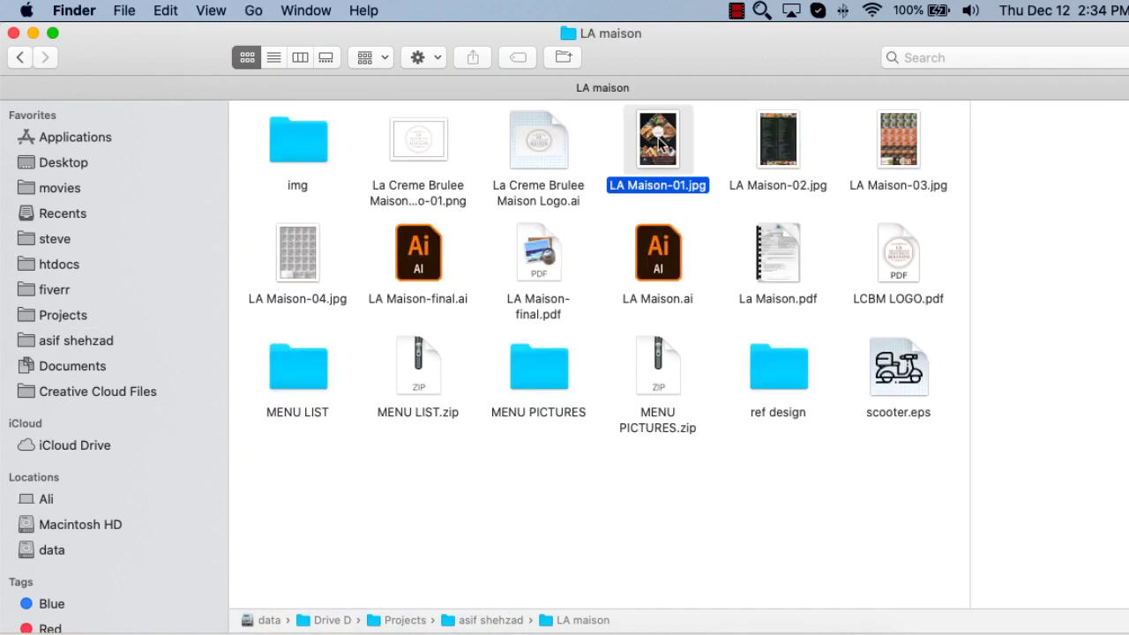
double_click(660, 146)
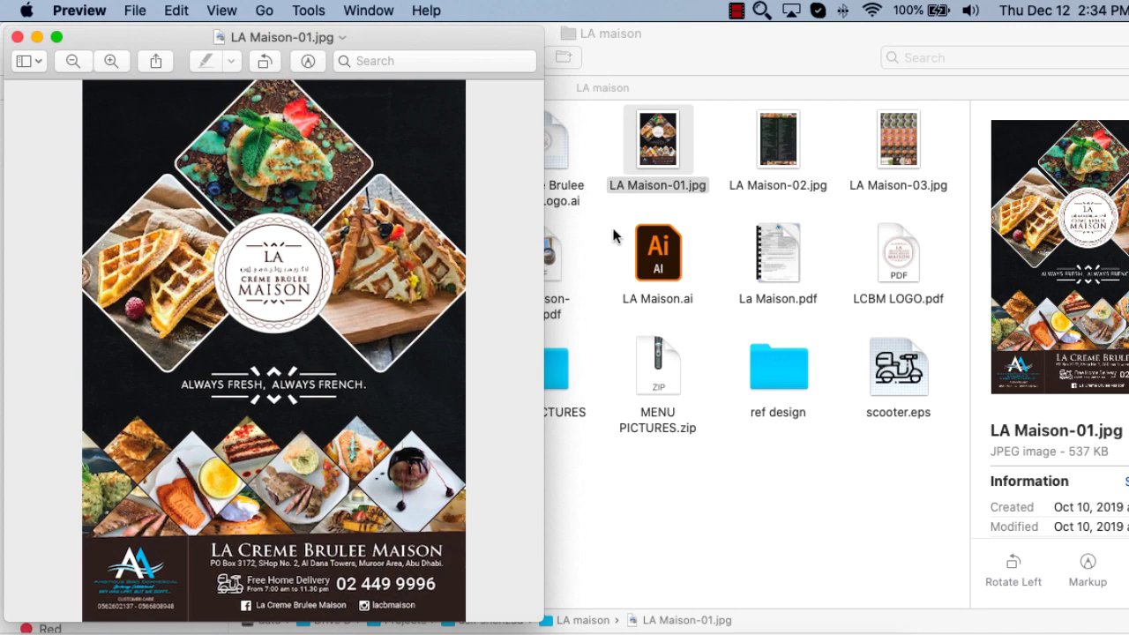
Zoom into the LA Maison flyer in Preview and scroll from its logo to the footer
left_click(766, 581)
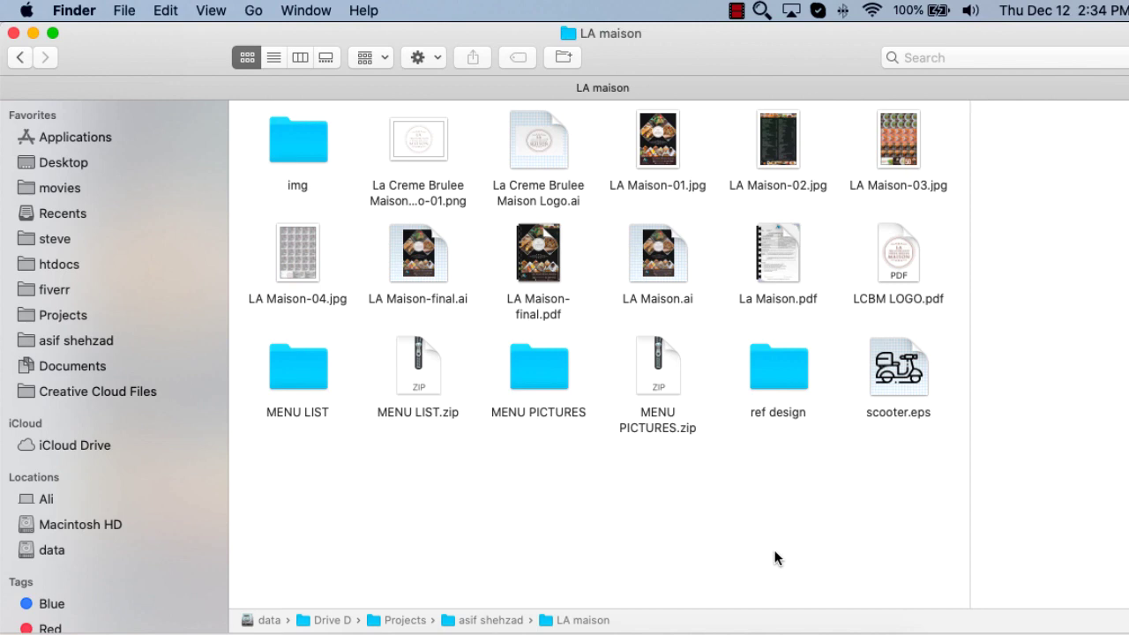
key("super+Tab")
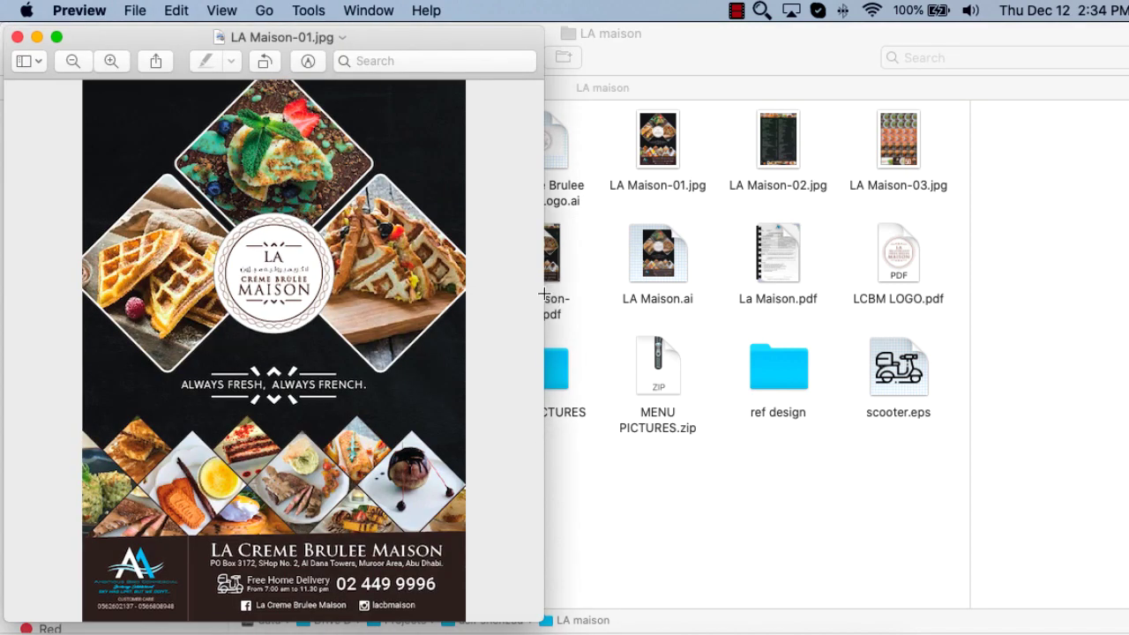
double_click(540, 296)
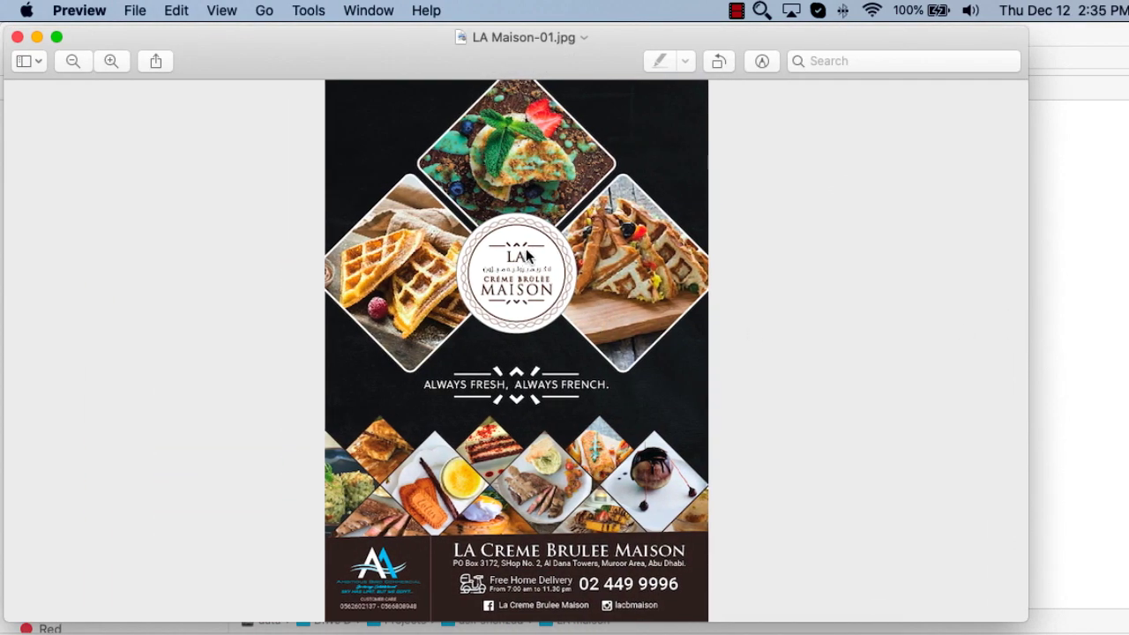
scroll(527, 247, "up", 3)
scroll(531, 246, "down", 5)
scroll(531, 246, "up", 3)
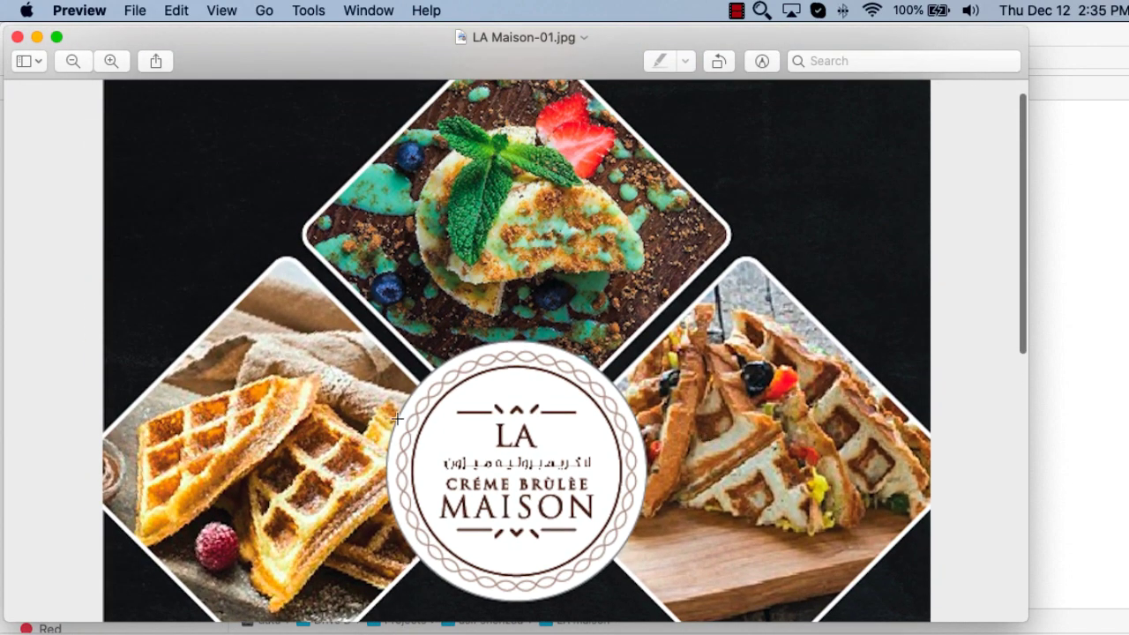
scroll(713, 490, "down", 3)
scroll(617, 405, "down", 4)
scroll(529, 327, "down", 2)
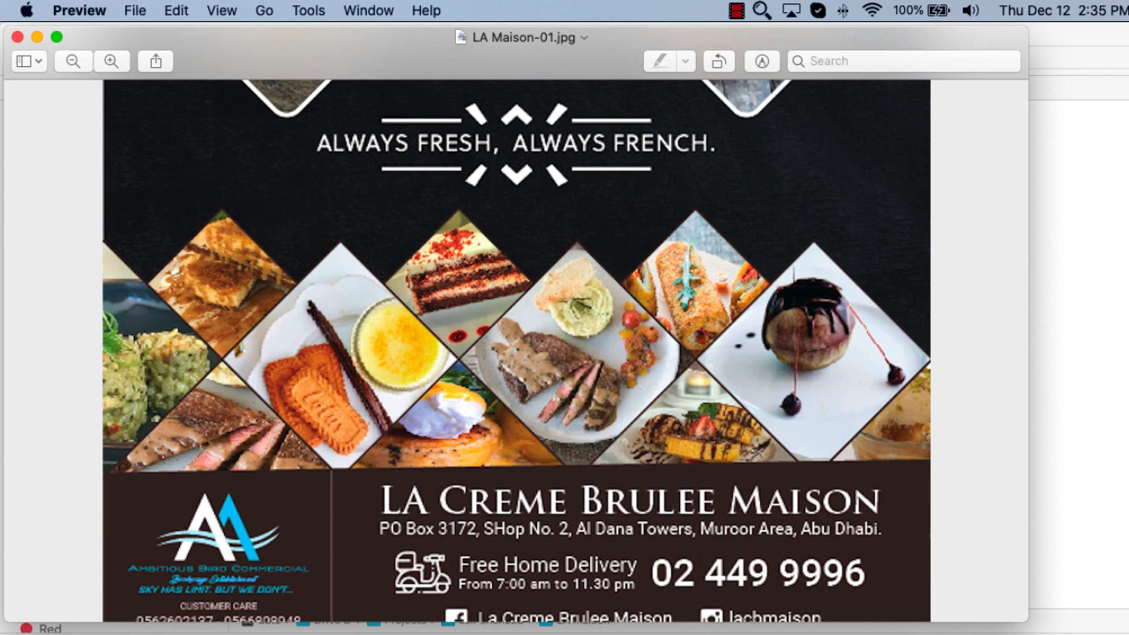
left_click(660, 613)
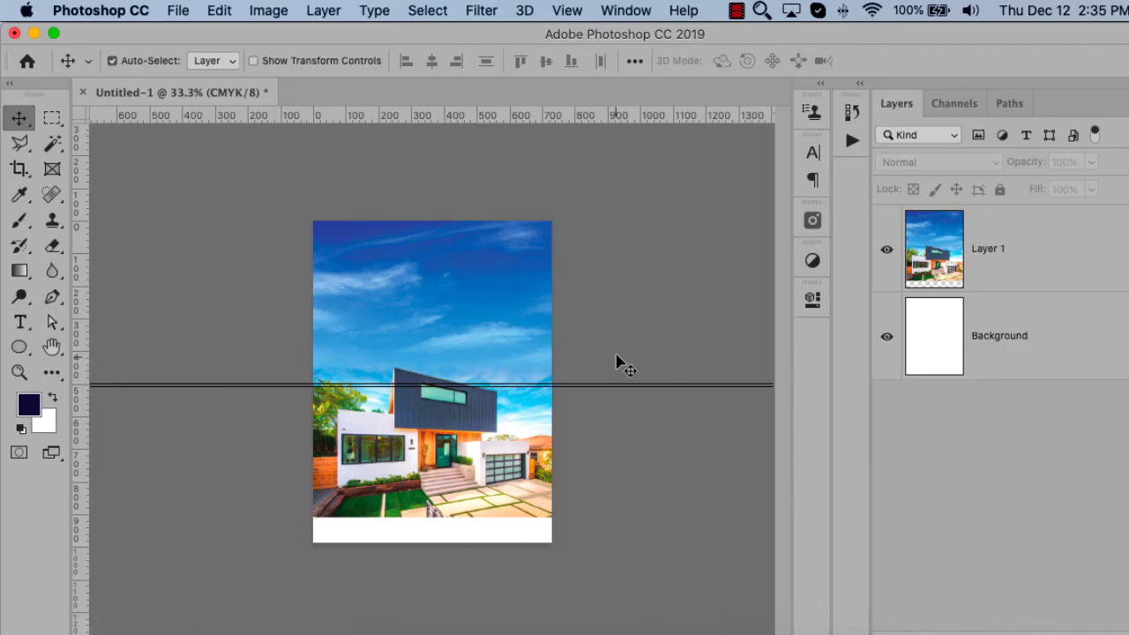
Move the black-and-white spread artboard left, next to the cover artboards
key("Tab")
key("Tab")
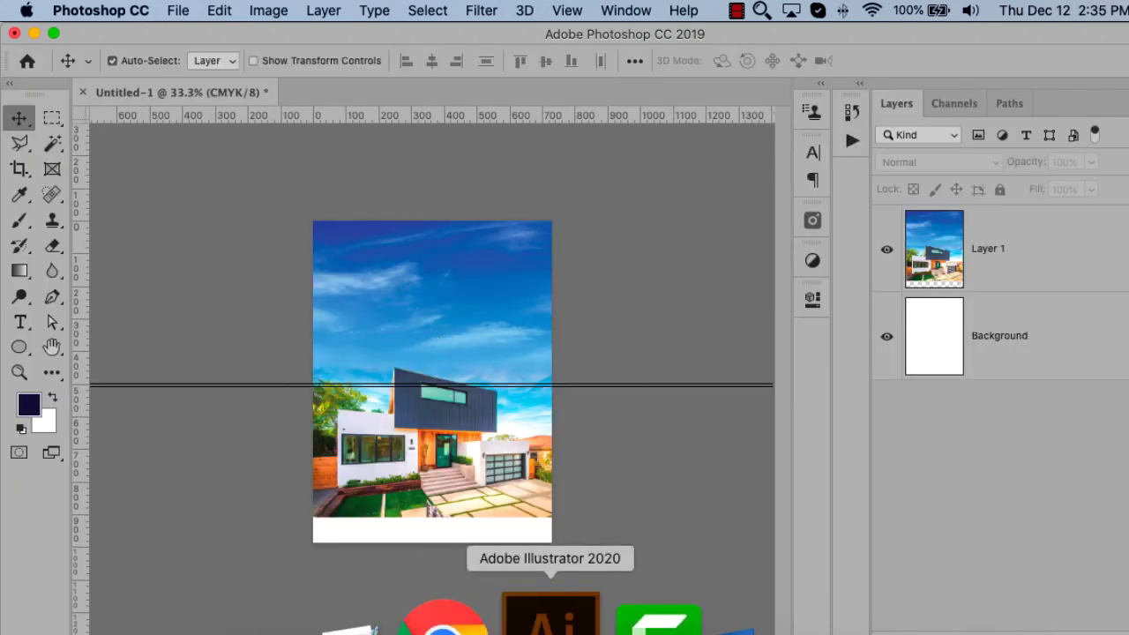
left_click(534, 618)
key("super+minus")
key("super+minus")
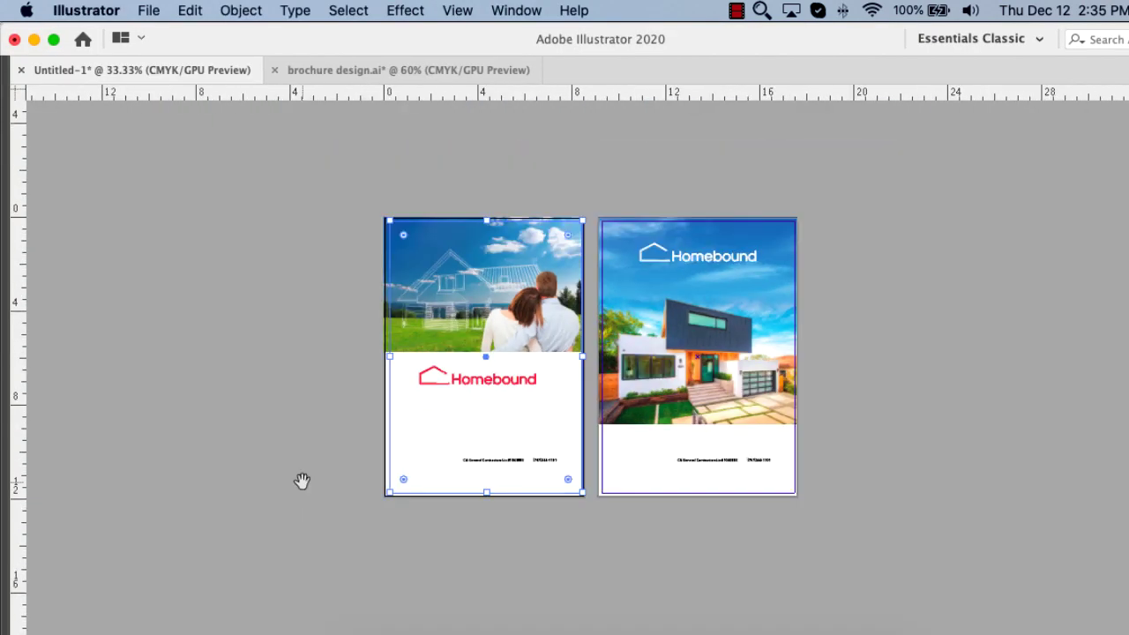
left_click_drag(918, 332, 470, 360)
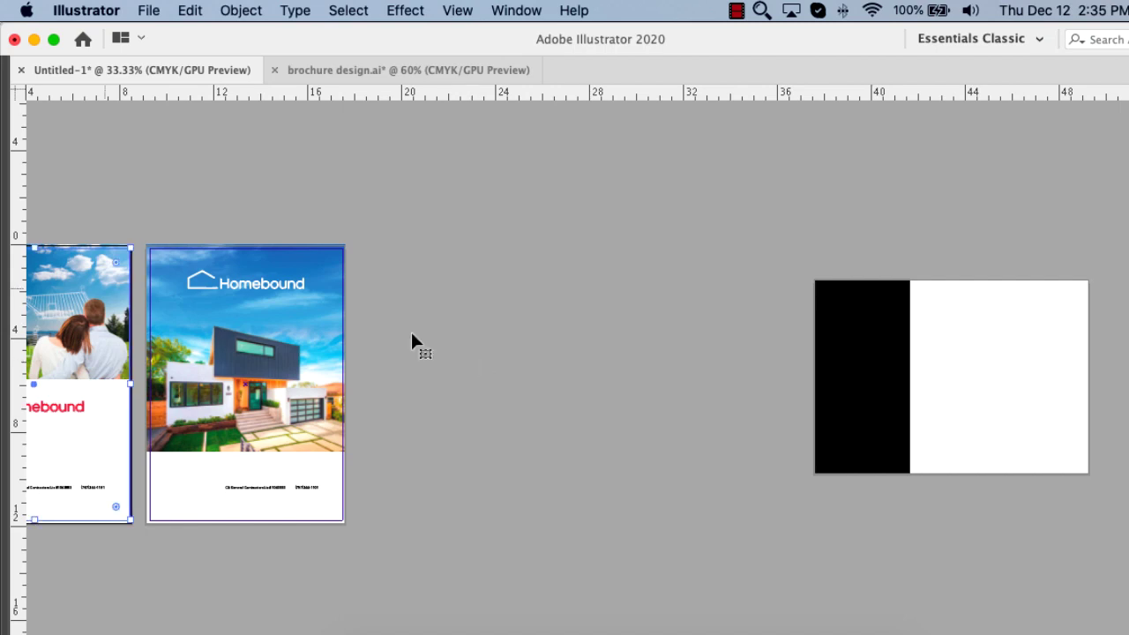
key("Tab")
left_click(19, 414)
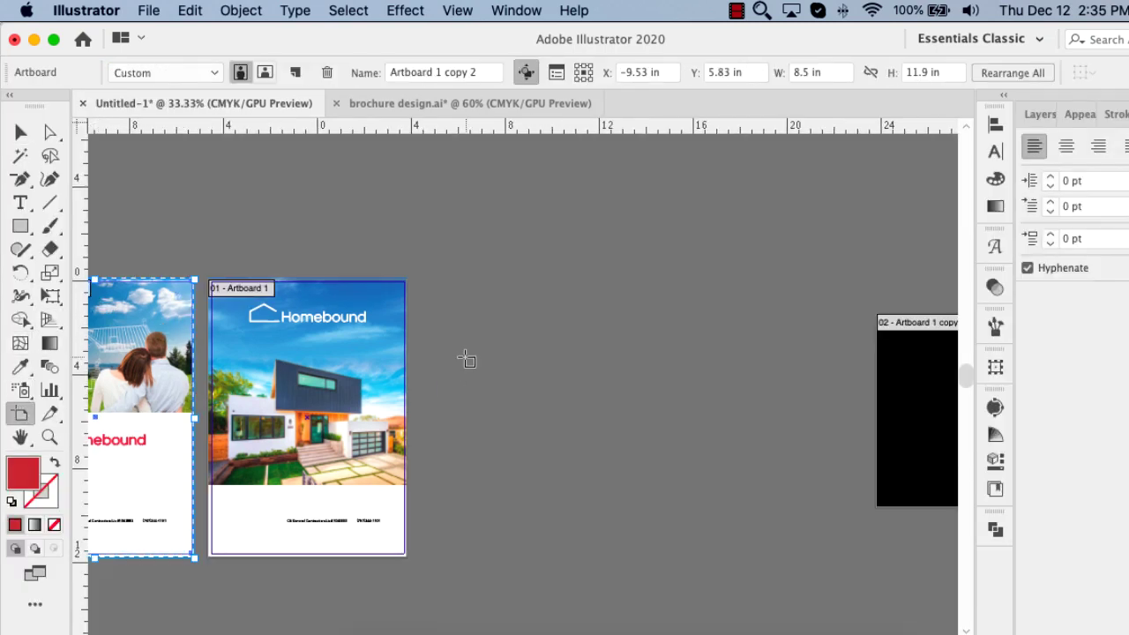
key("Tab")
left_click(995, 331)
left_click_drag(996, 331, 597, 333)
Zoom in on the spread artboard and inspect its black rectangle
key("z")
left_click_drag(381, 247, 768, 534)
key("v")
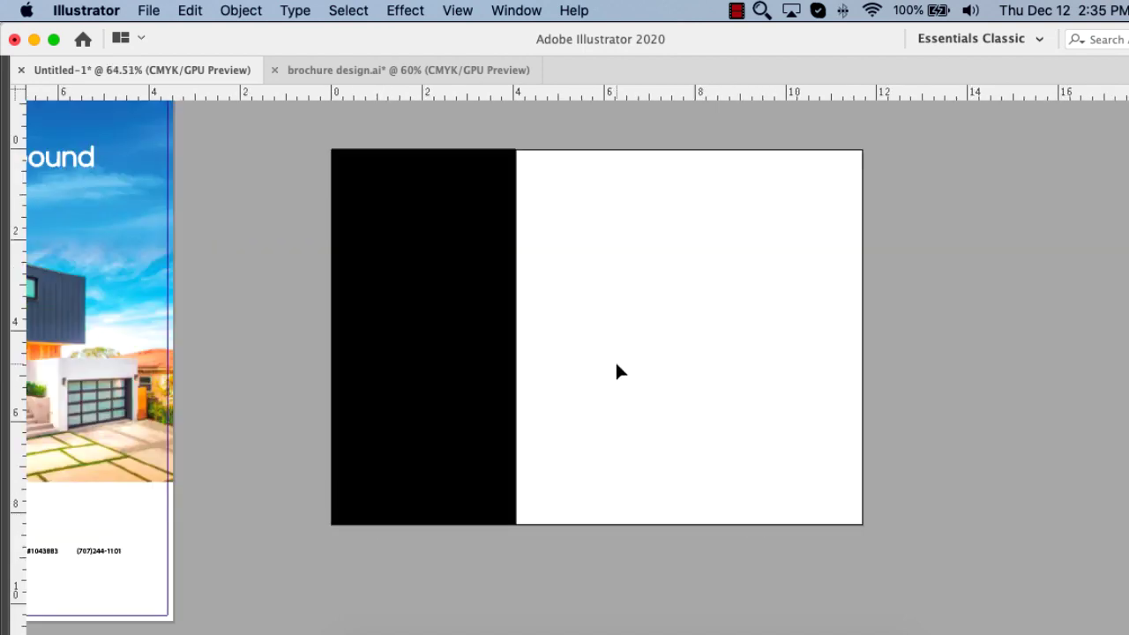
left_click(501, 335)
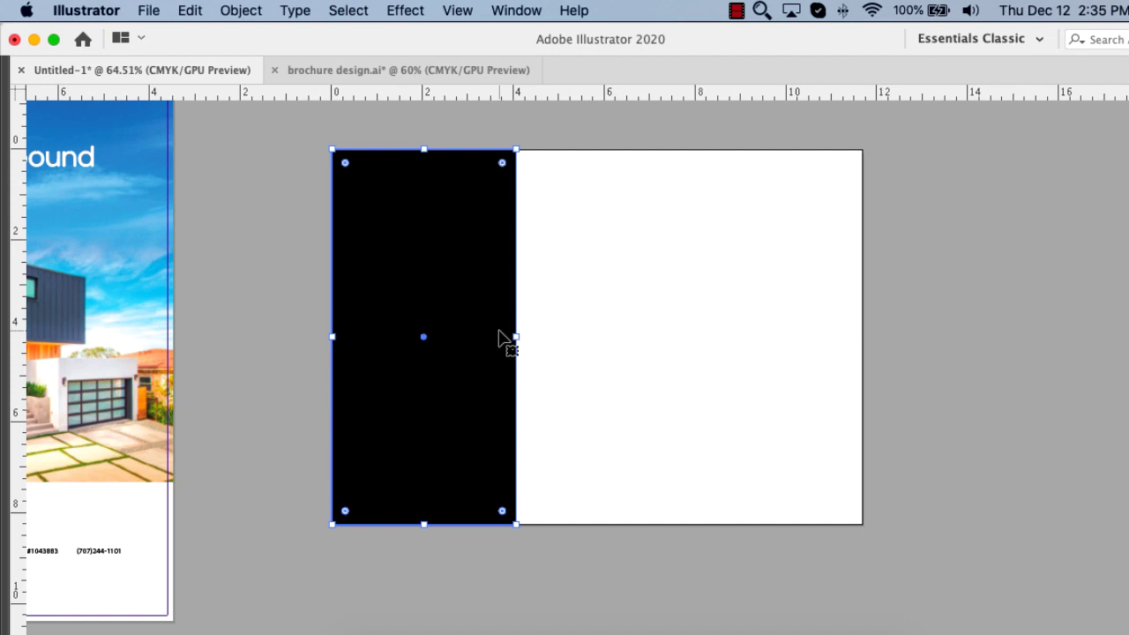
left_click(609, 295)
Resize the spread artboard from 11.69 in width to the Letter preset, 11 × 8.5 in
key("Tab")
left_click(20, 413)
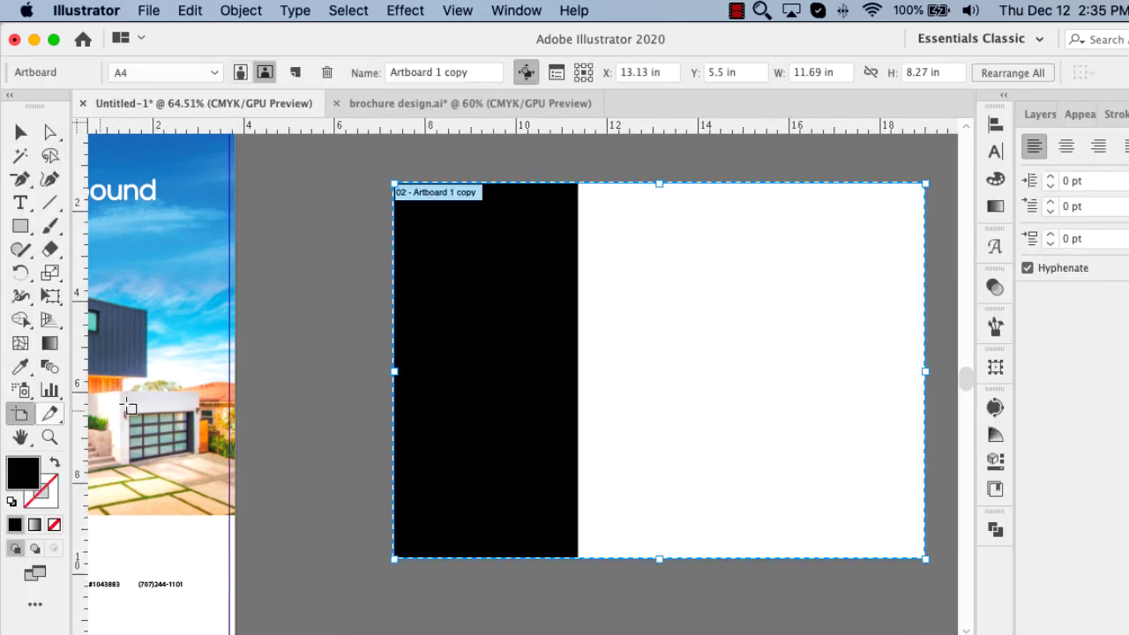
left_click(834, 73)
left_click(153, 77)
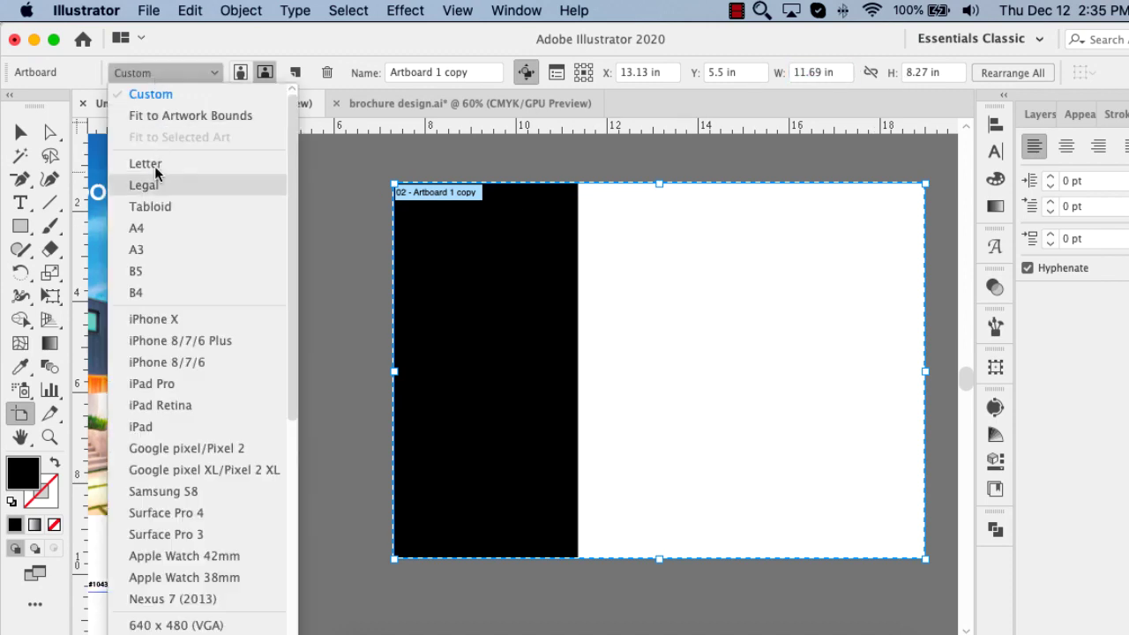
left_click(187, 168)
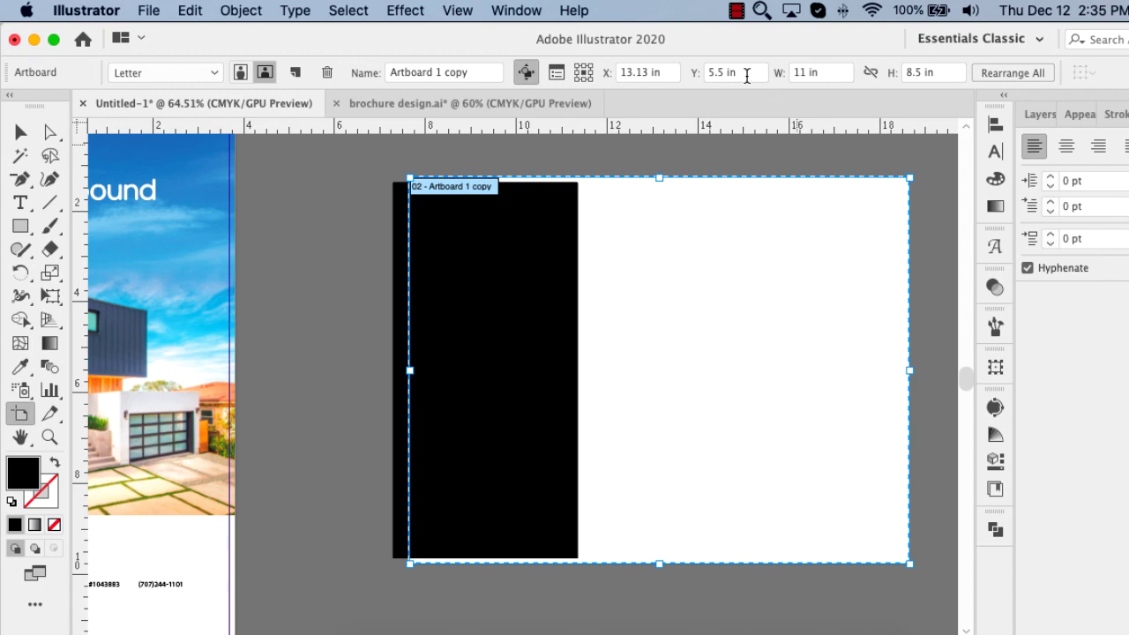
left_click(829, 73)
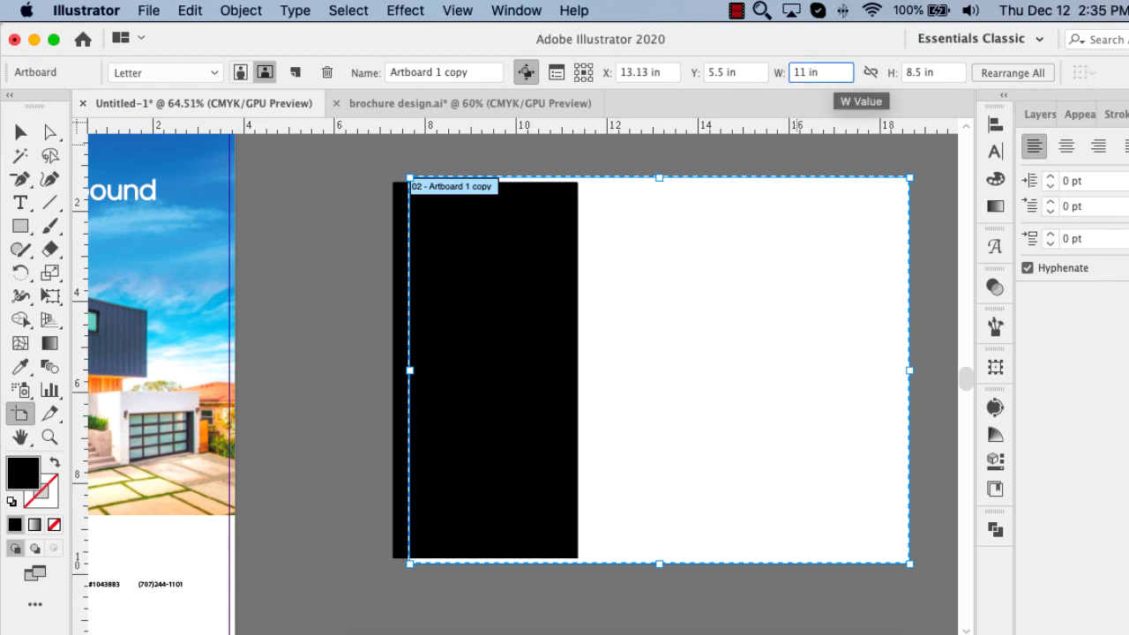